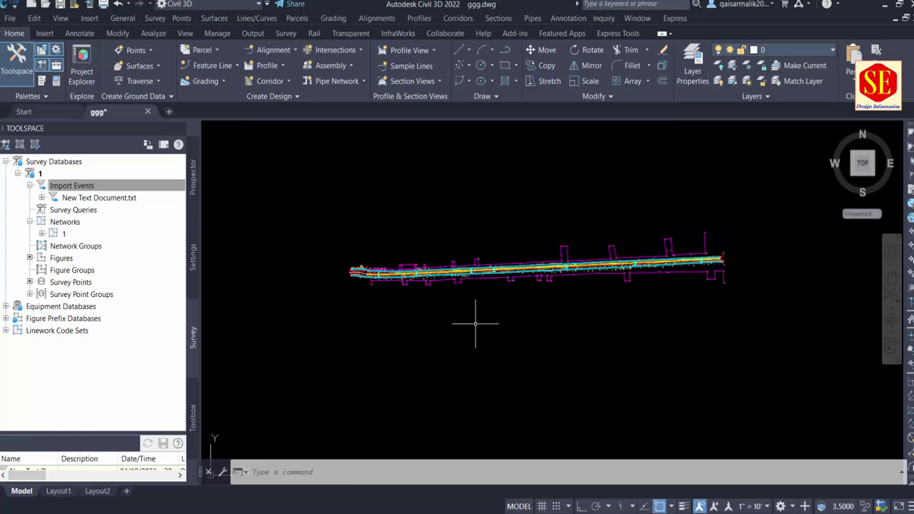
# Step: Remove the Import Events' survey points and figure linework from the drawing and confirm with Yes
pyautogui.scroll(3, 498, 261)
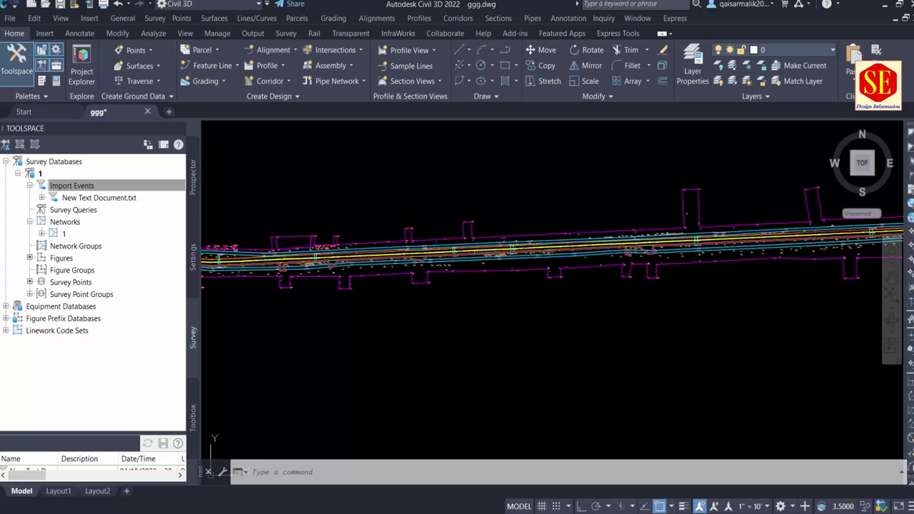
pyautogui.scroll(1, 497, 260)
pyautogui.scroll(2, 497, 261)
pyautogui.scroll(1, 472, 286)
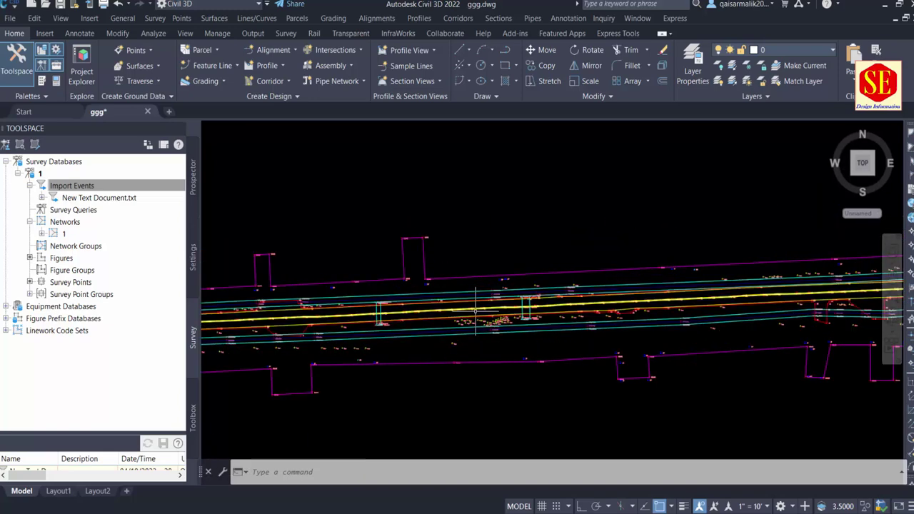
pyautogui.scroll(2, 466, 250)
pyautogui.click(89, 187)
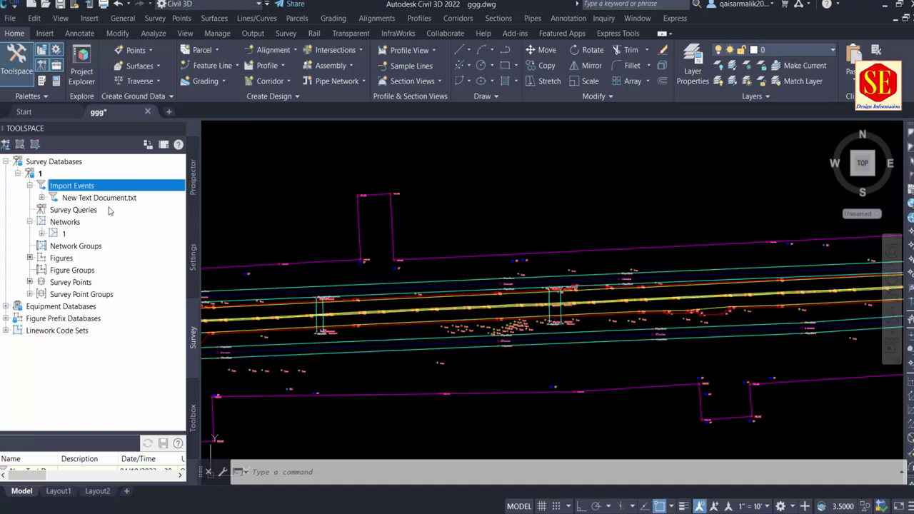
pyautogui.rightClick(82, 190)
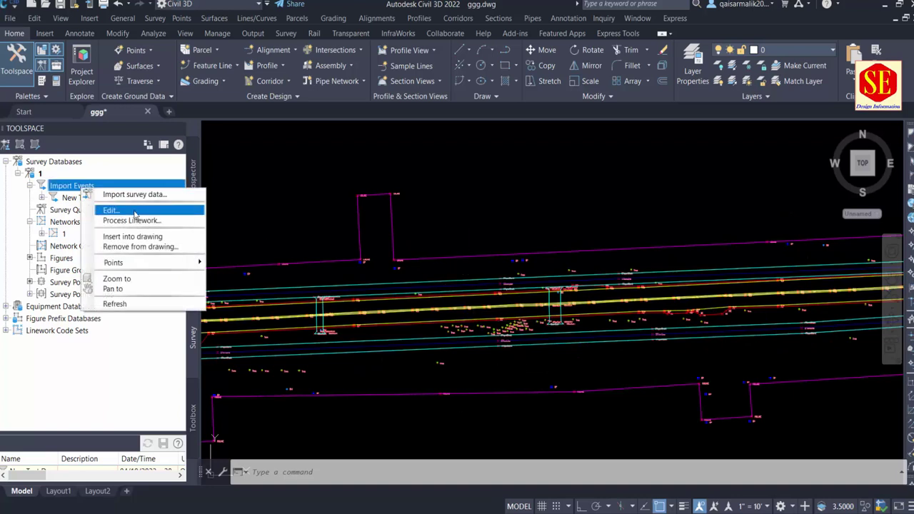
pyautogui.click(139, 247)
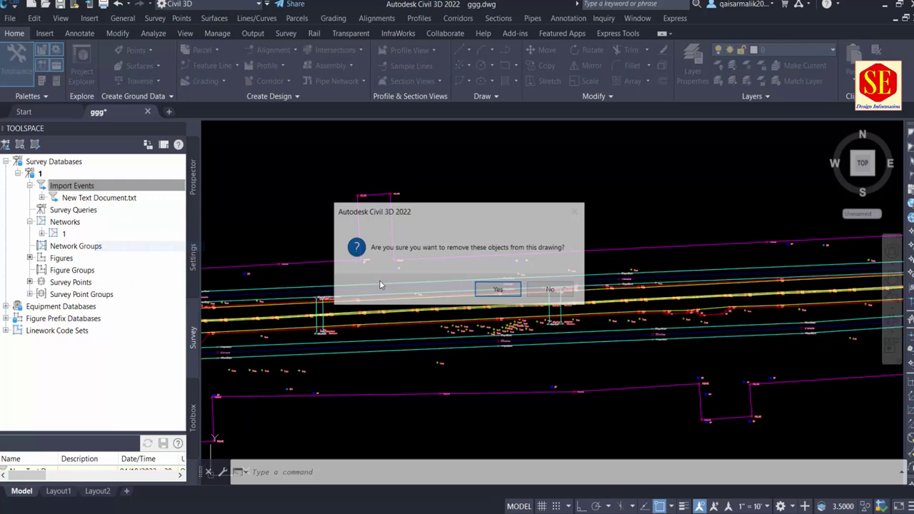
pyautogui.click(500, 289)
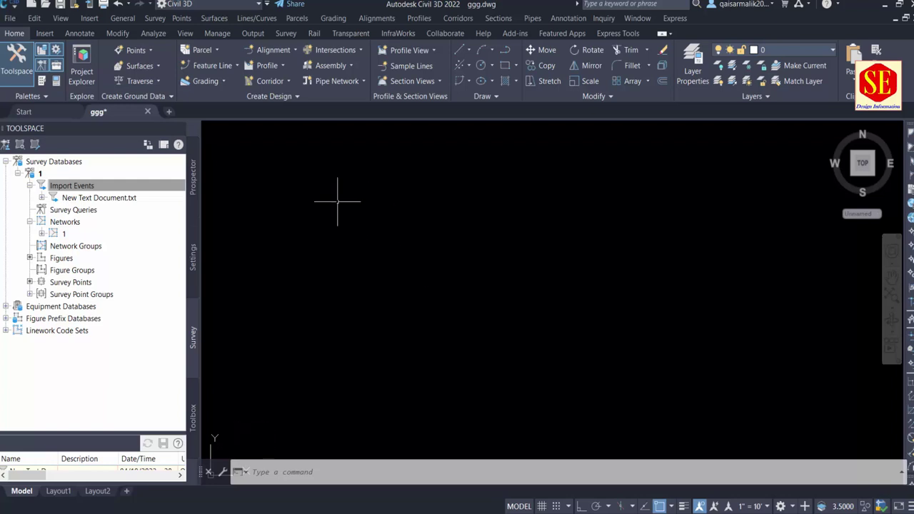
# Step: Start a survey data import into database 1 and browse for a point file to add
pyautogui.rightClick(85, 186)
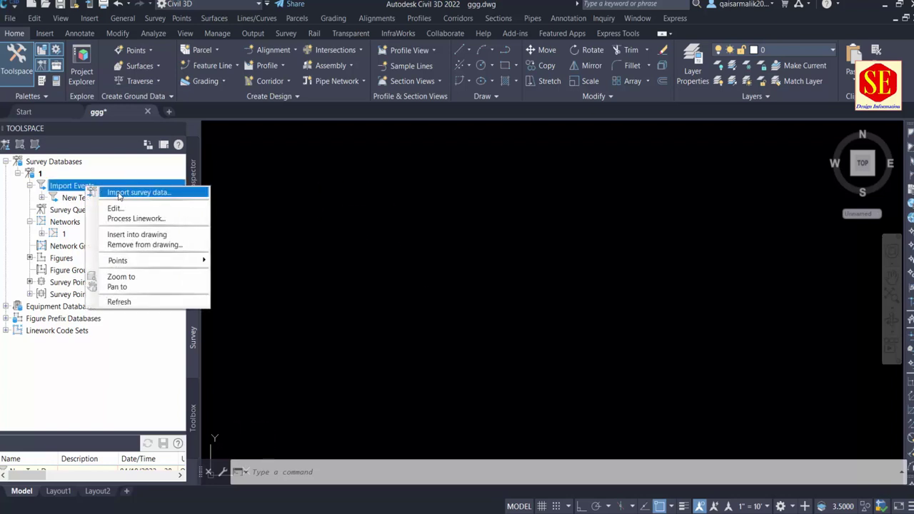
pyautogui.click(118, 193)
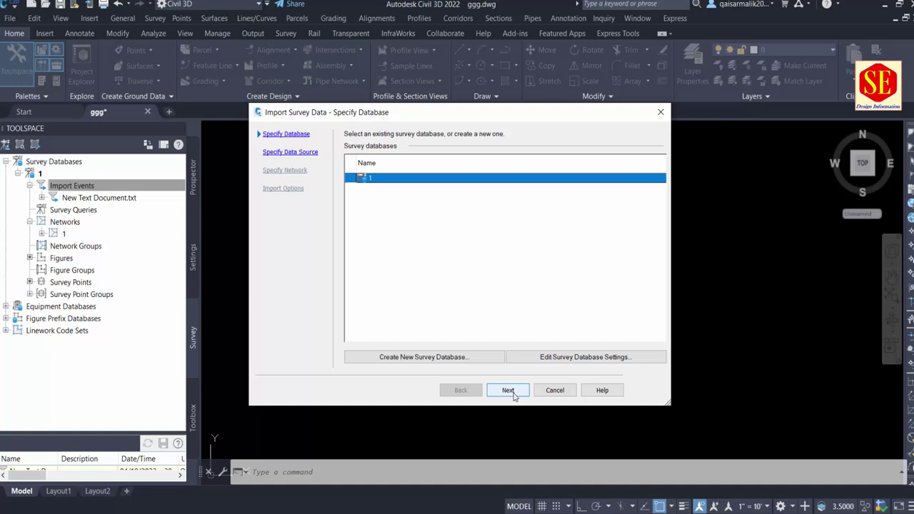
pyautogui.click(513, 394)
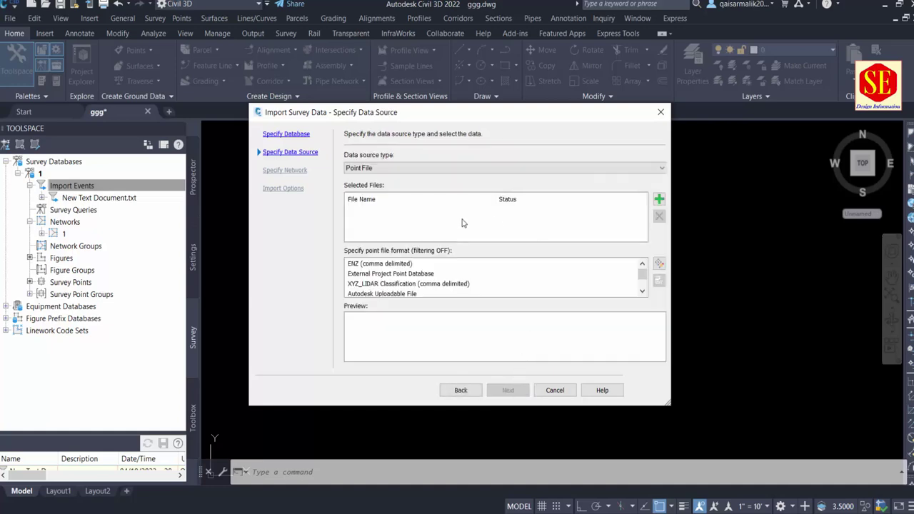
pyautogui.click(657, 200)
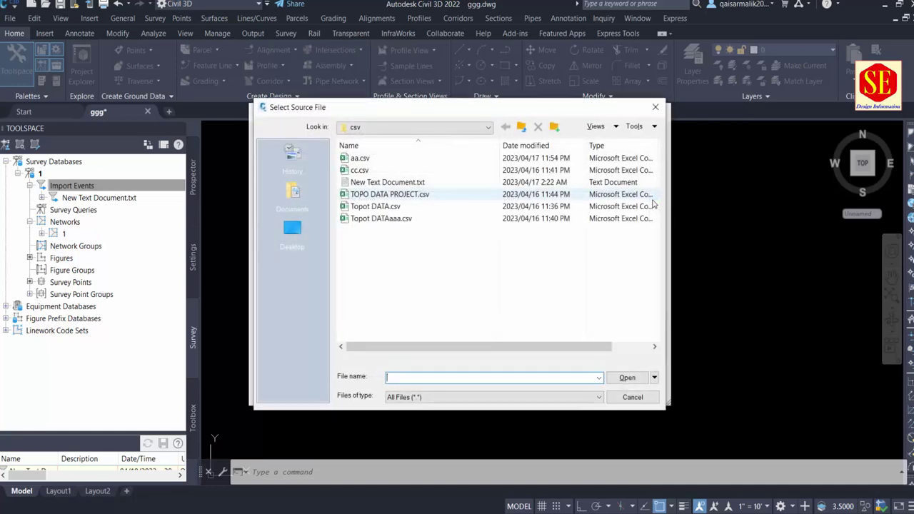
# Step: Preview the point list of New Text Document.txt in Notepad, then choose it as the source file
pyautogui.click(368, 183)
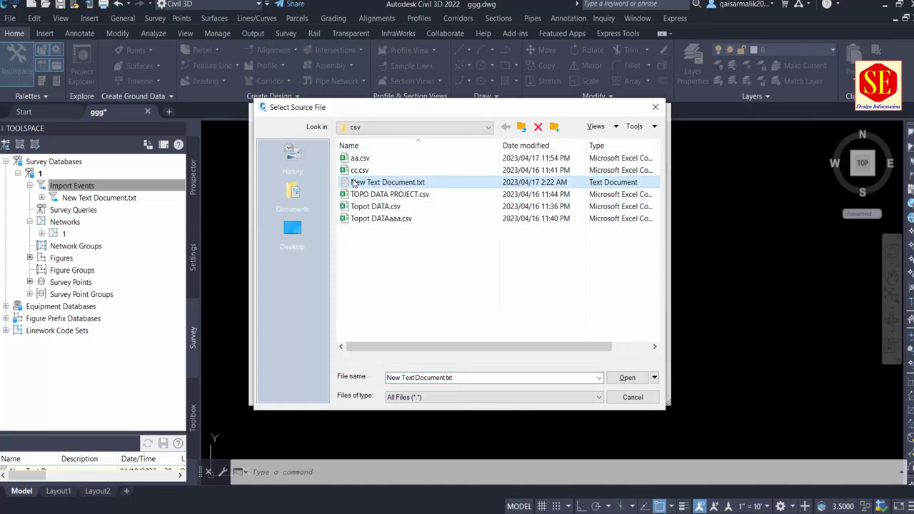
pyautogui.rightClick(360, 184)
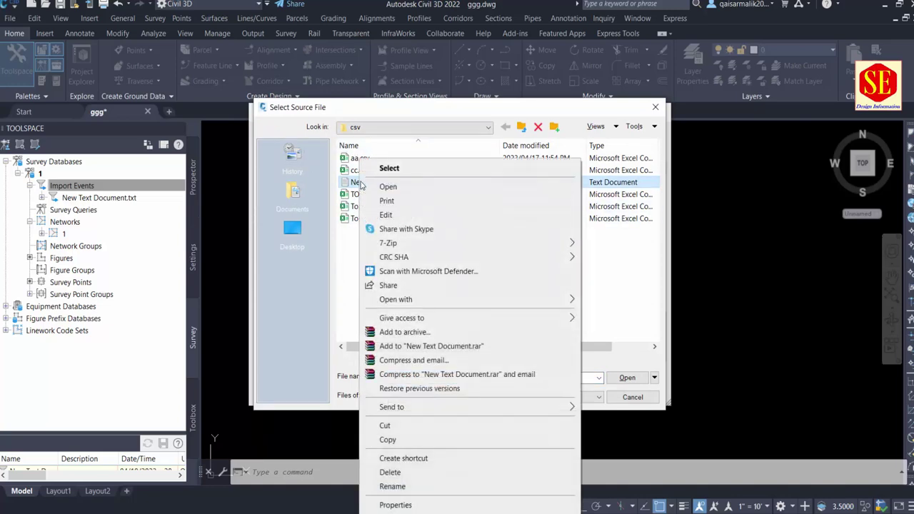
pyautogui.click(389, 183)
pyautogui.scroll(-5, 394, 286)
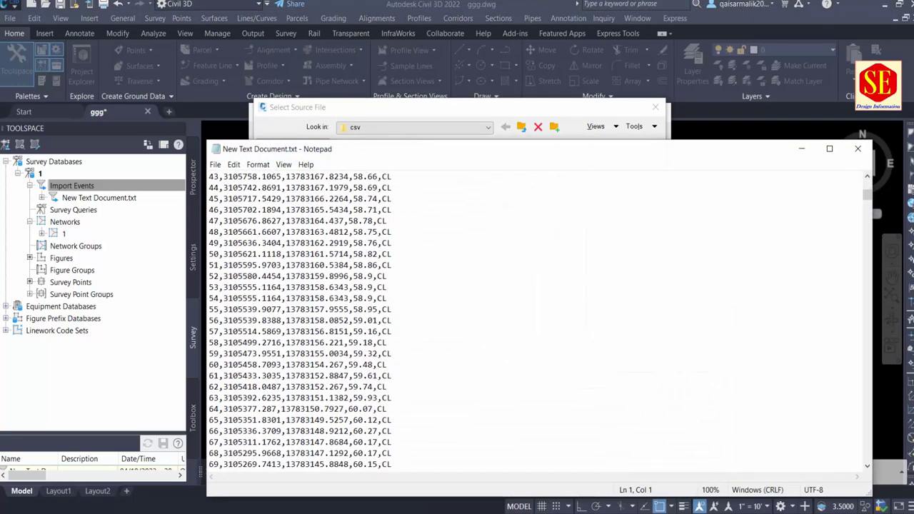
pyautogui.moveTo(869, 200); pyautogui.dragTo(866, 446)
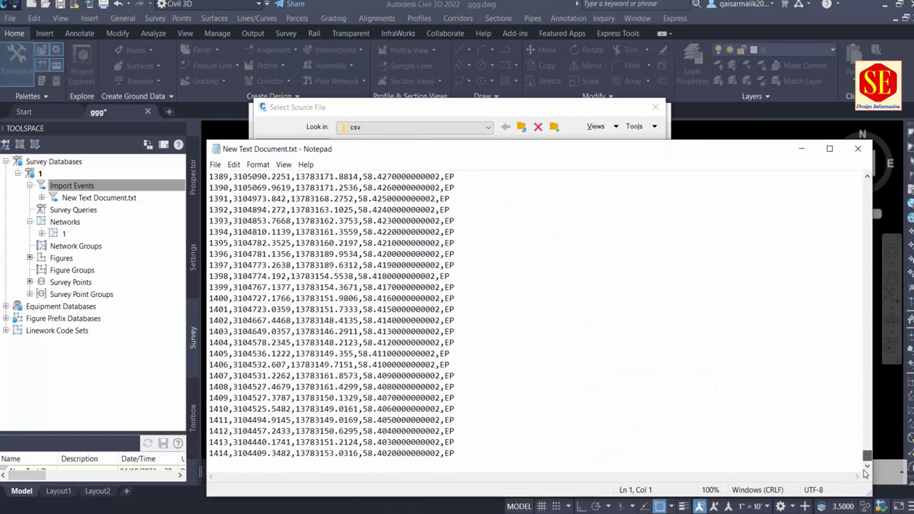
pyautogui.click(858, 149)
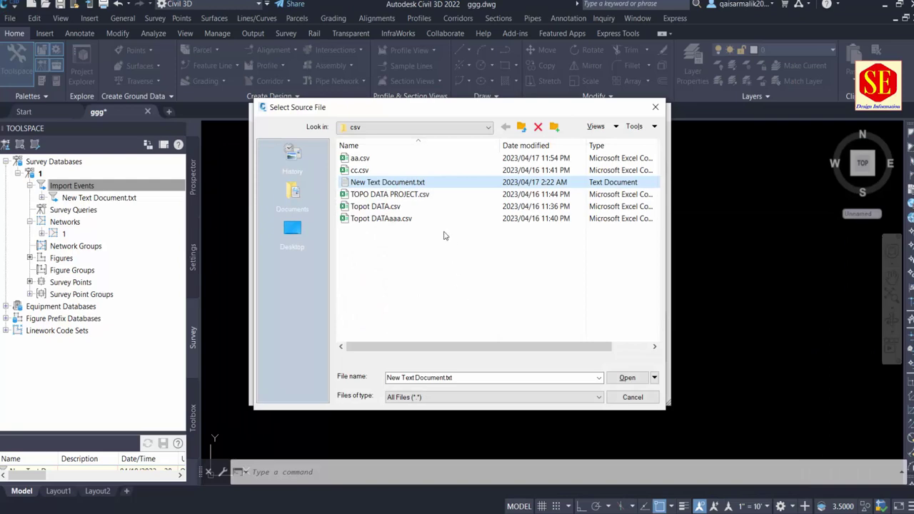
pyautogui.click(627, 378)
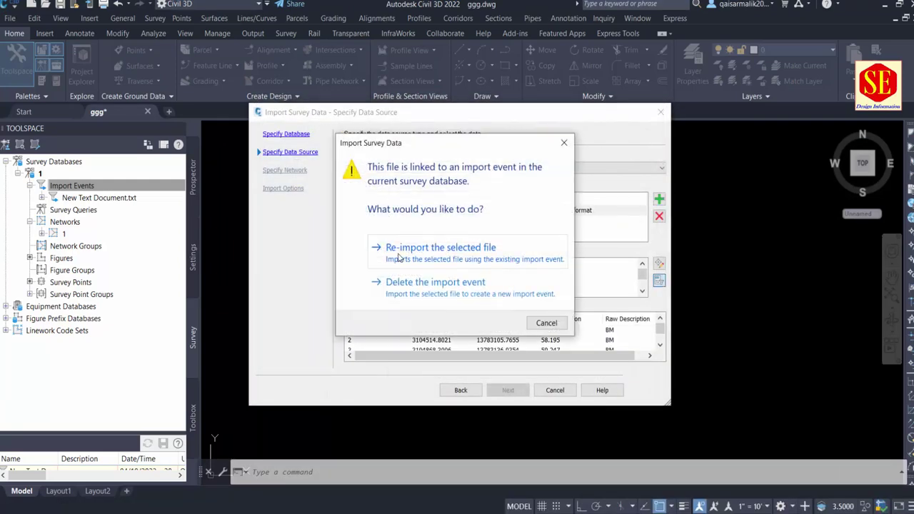
# Step: Re-import New Text Document.txt as PENZD (comma delimited) points into survey network 1
pyautogui.click(400, 257)
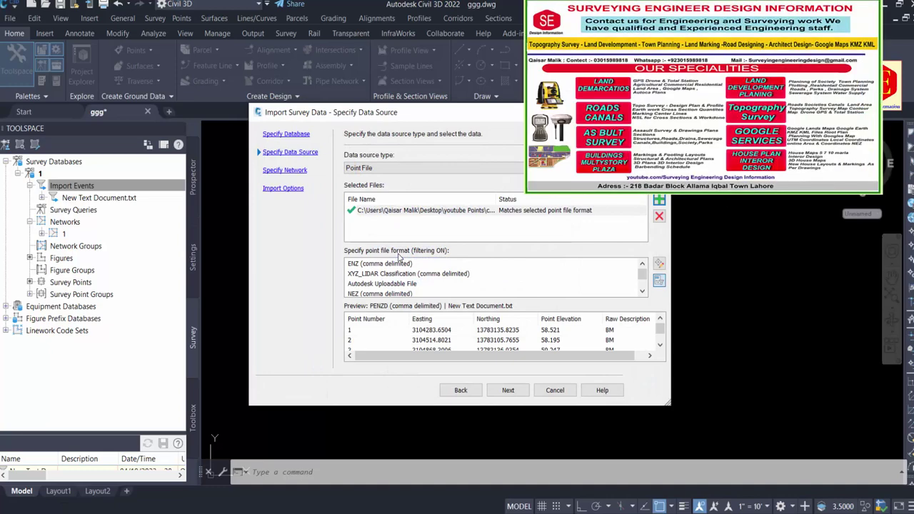
pyautogui.click(404, 284)
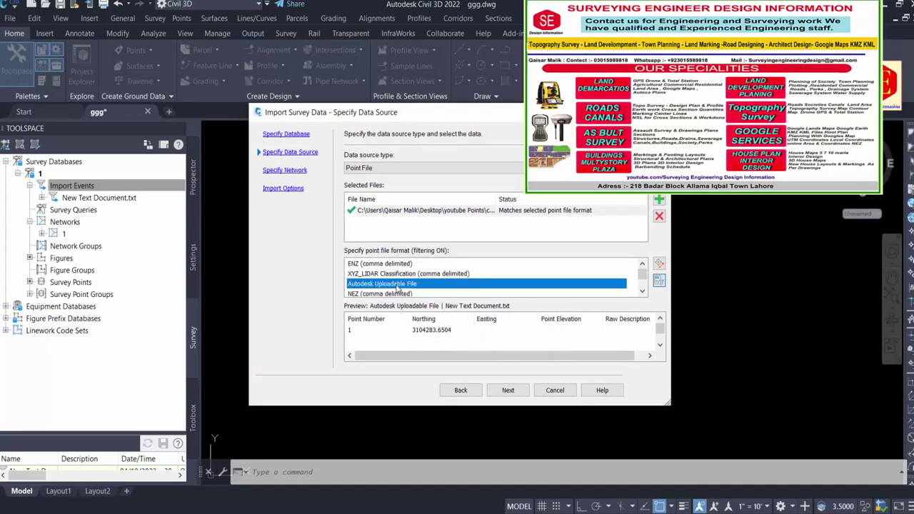
pyautogui.scroll(-1, 398, 287)
pyautogui.click(391, 285)
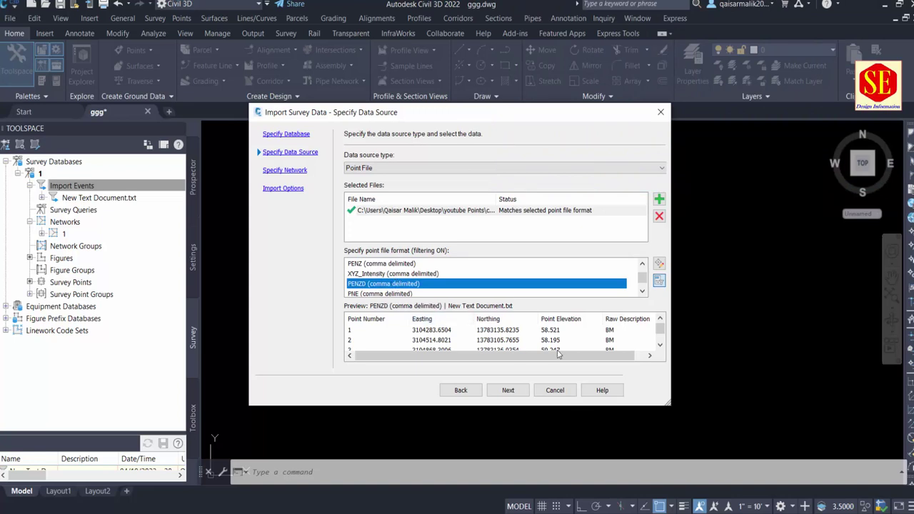
pyautogui.click(508, 391)
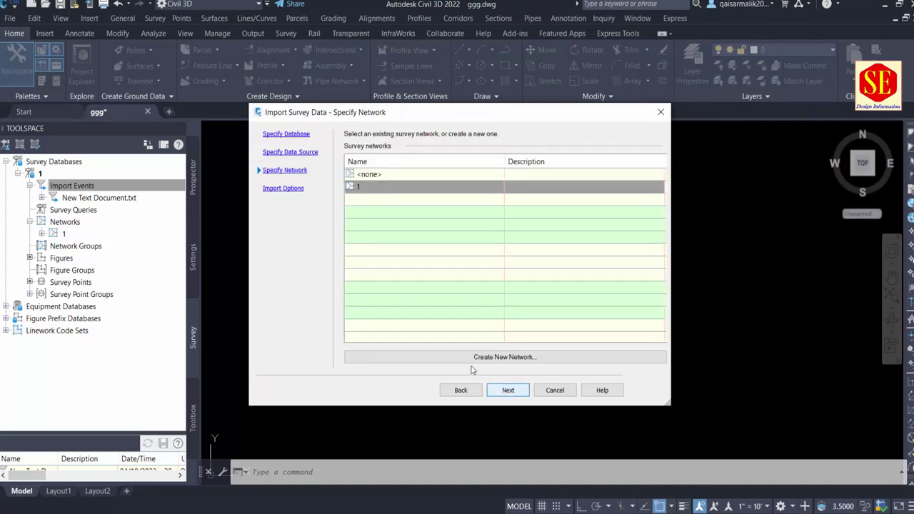
pyautogui.click(372, 193)
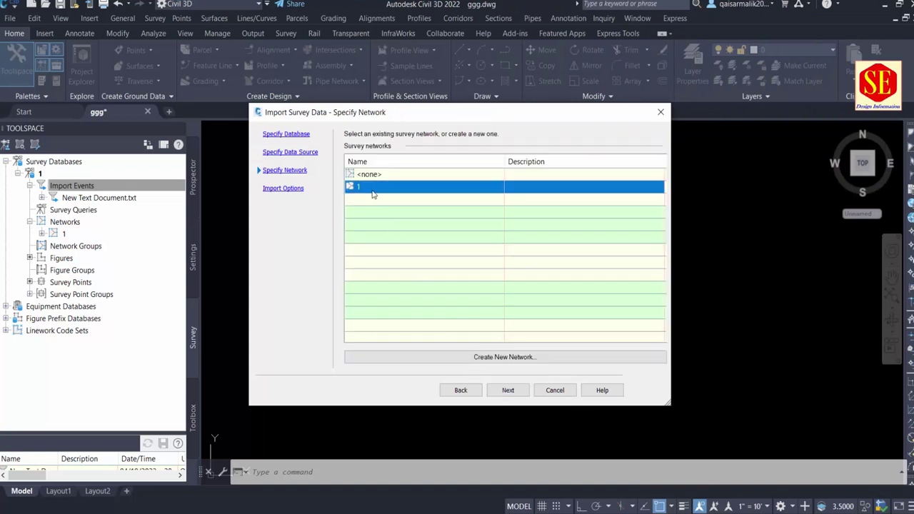
pyautogui.click(508, 390)
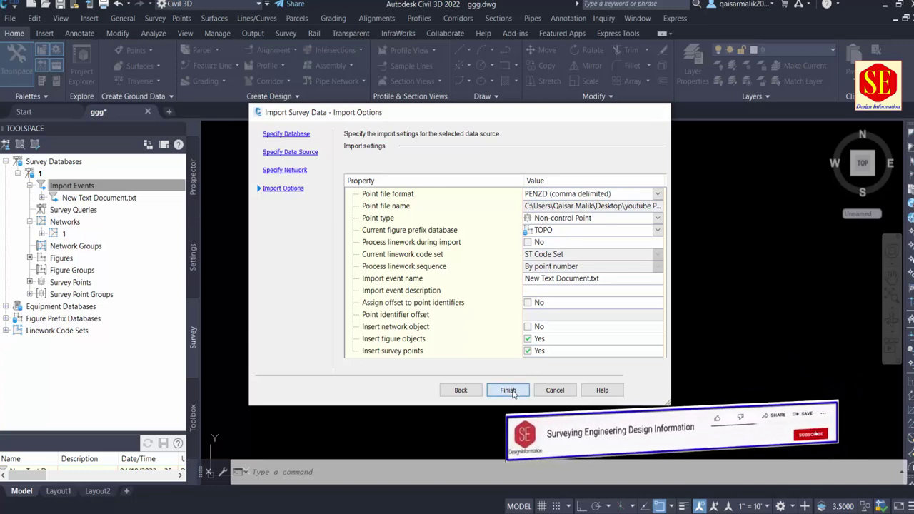
pyautogui.click(507, 391)
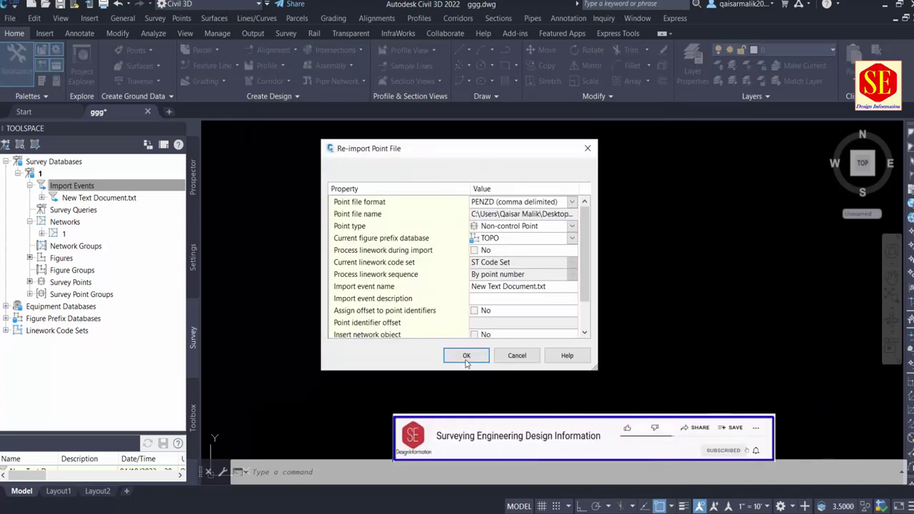
pyautogui.click(466, 355)
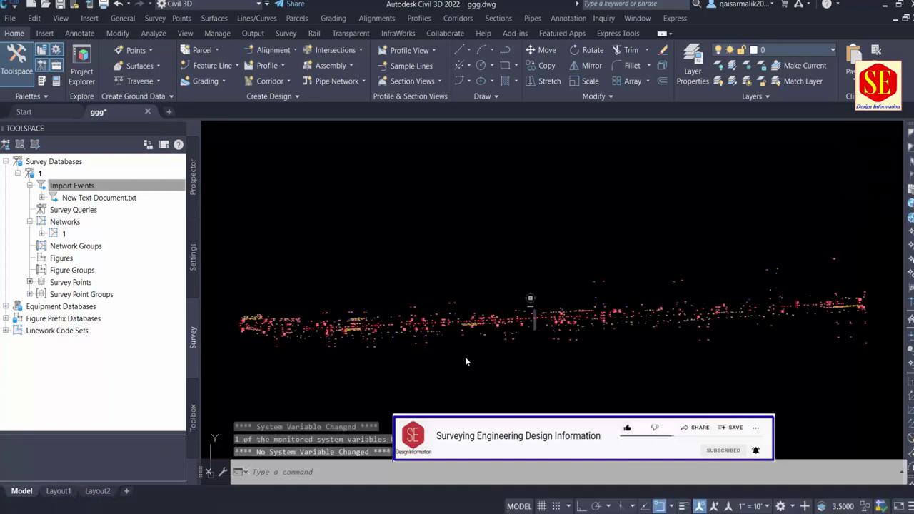
pyautogui.scroll(5, 364, 330)
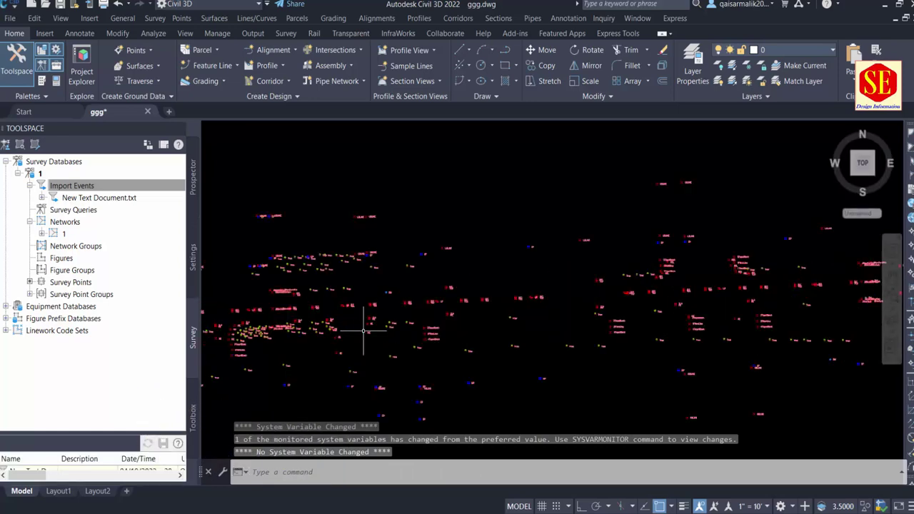
pyautogui.scroll(5, 471, 300)
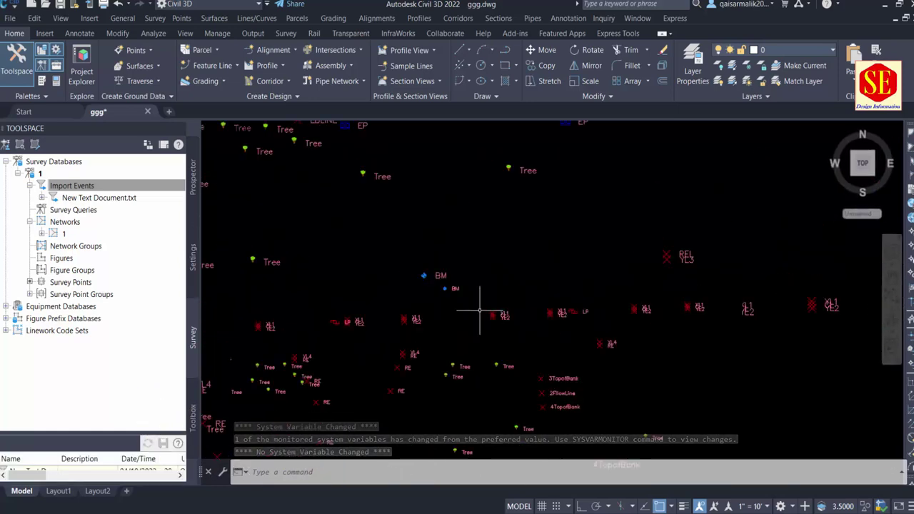
pyautogui.scroll(-5, 480, 310)
pyautogui.scroll(3, 421, 211)
pyautogui.scroll(-3, 504, 239)
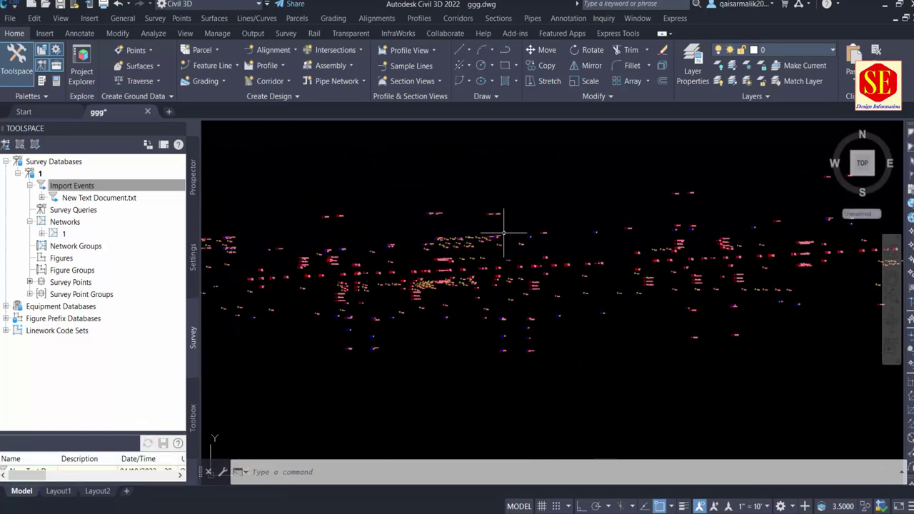
pyautogui.scroll(-3, 503, 232)
pyautogui.scroll(-1, 488, 272)
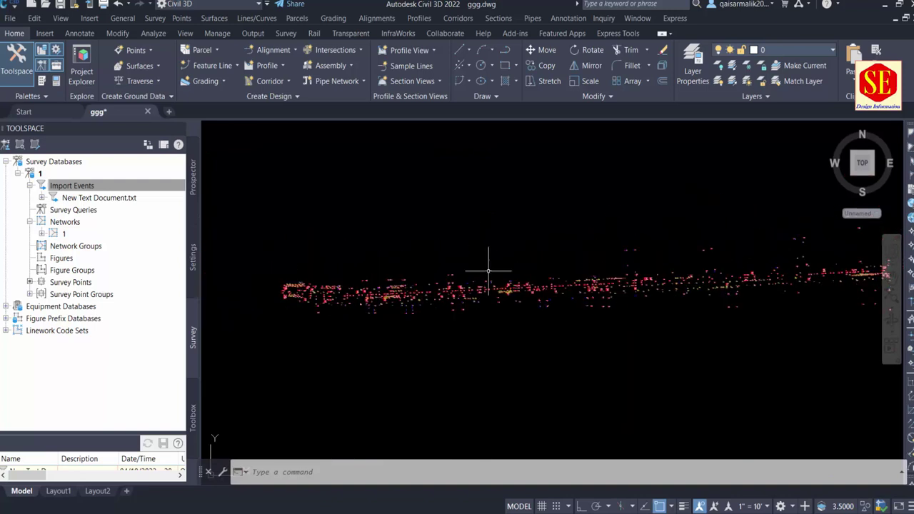
pyautogui.rightClick(78, 191)
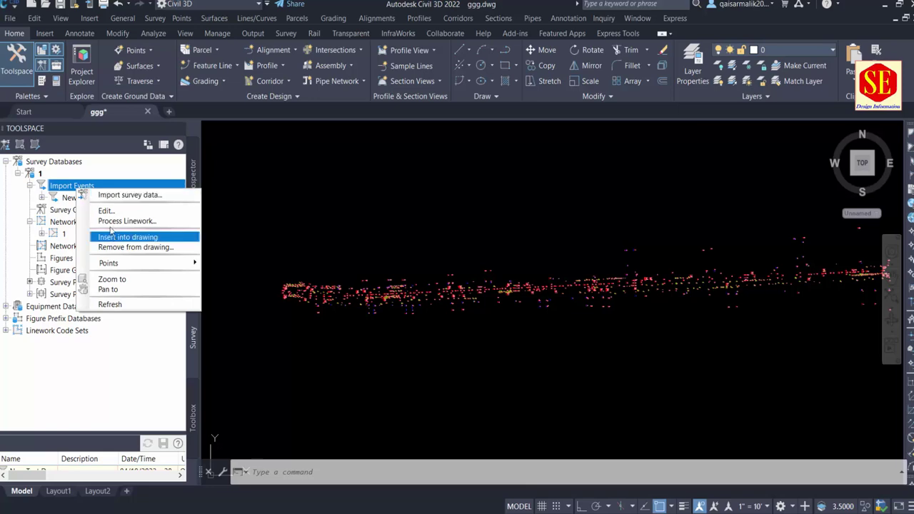
pyautogui.click(111, 222)
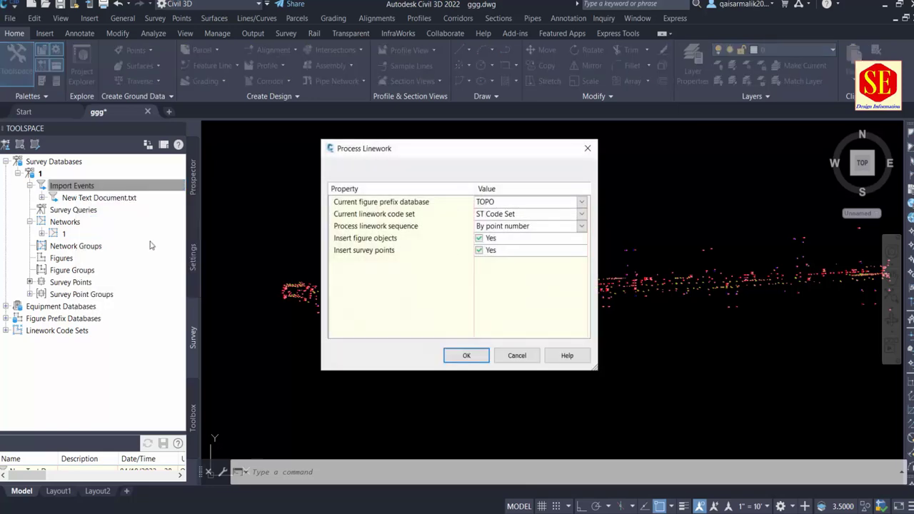
pyautogui.click(458, 354)
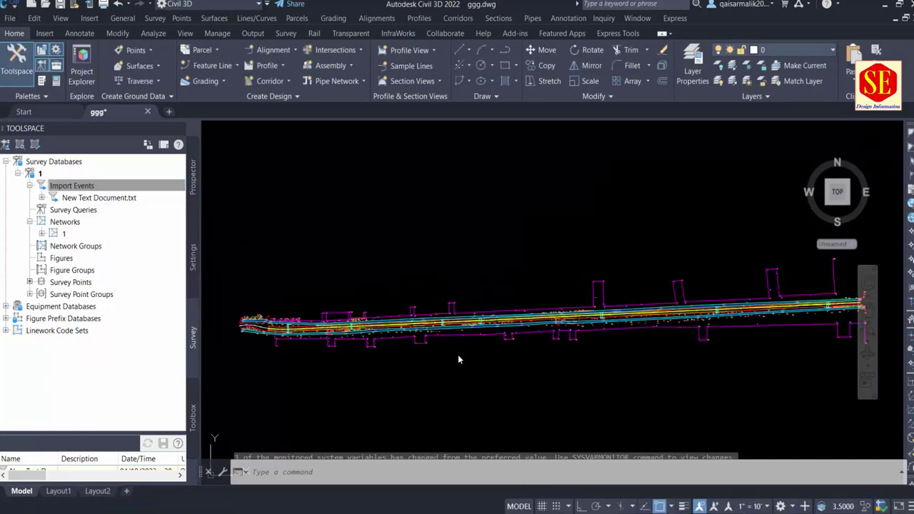
pyautogui.scroll(5, 457, 321)
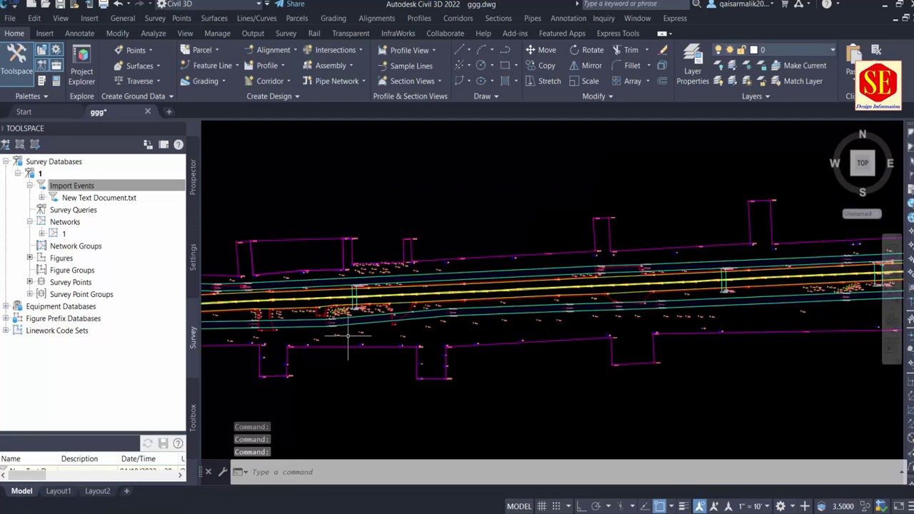
pyautogui.scroll(3, 457, 321)
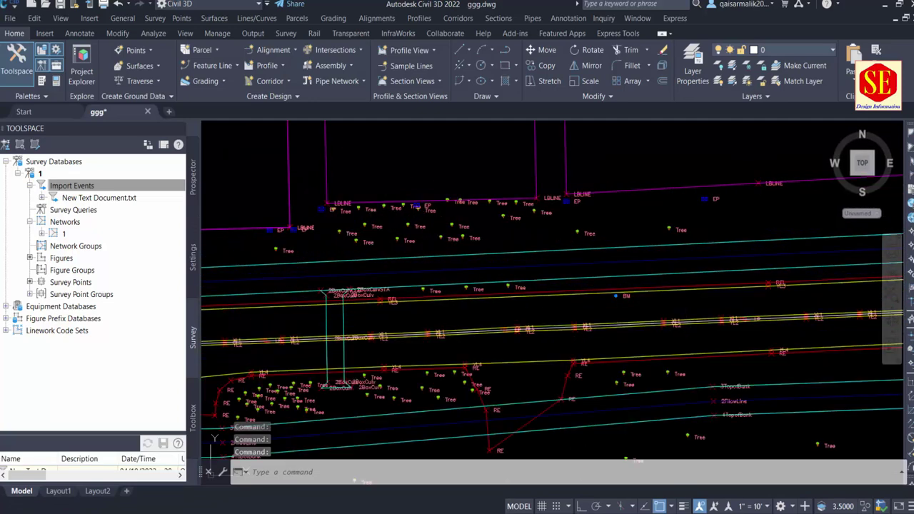
pyautogui.scroll(-3, 425, 261)
pyautogui.scroll(-2, 534, 302)
pyautogui.scroll(1, 534, 302)
pyautogui.scroll(1, 529, 296)
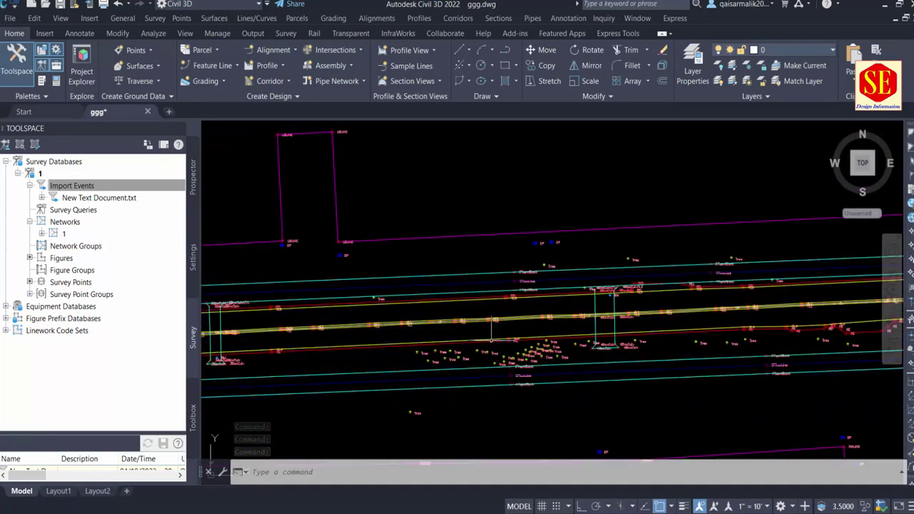
pyautogui.scroll(1, 521, 289)
pyautogui.scroll(1, 516, 284)
pyautogui.scroll(2, 516, 283)
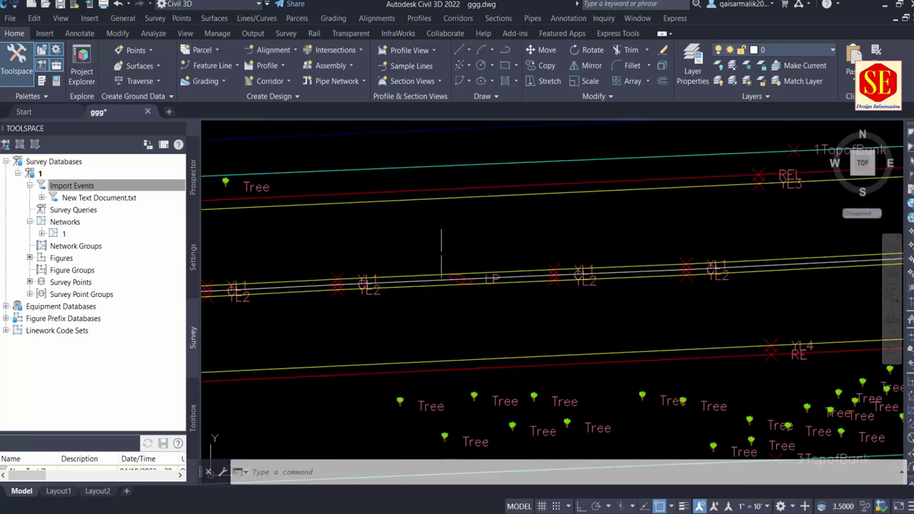
pyautogui.scroll(2, 446, 273)
pyautogui.scroll(1, 452, 228)
pyautogui.scroll(-1, 453, 228)
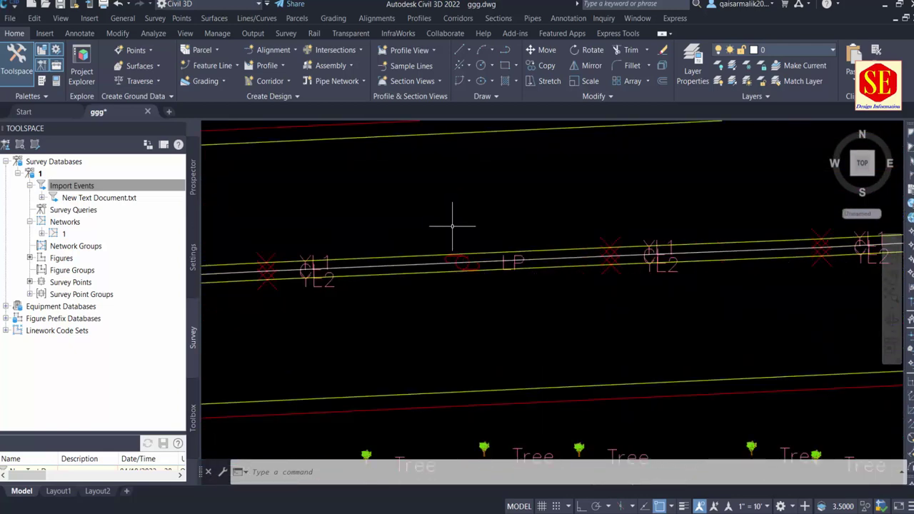
pyautogui.scroll(-2, 457, 236)
pyautogui.scroll(3, 469, 272)
pyautogui.scroll(-5, 469, 272)
pyautogui.scroll(-3, 469, 272)
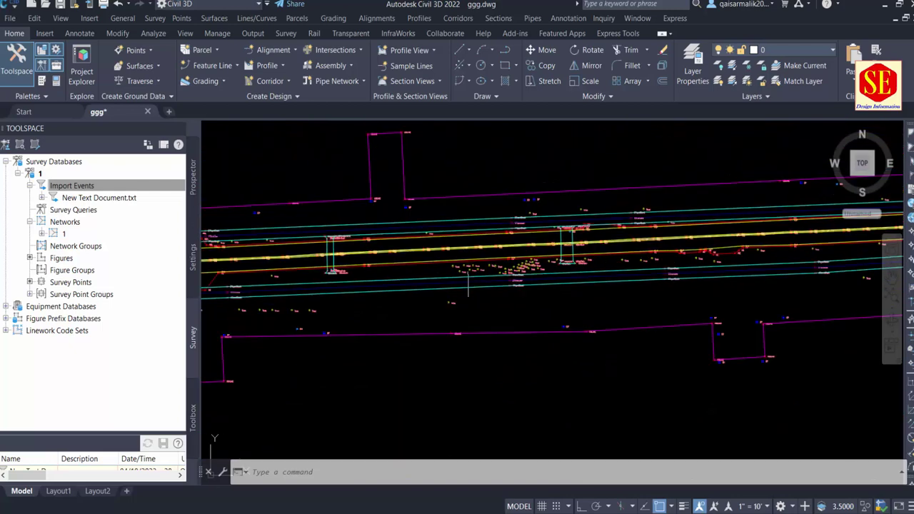
pyautogui.scroll(-2, 435, 283)
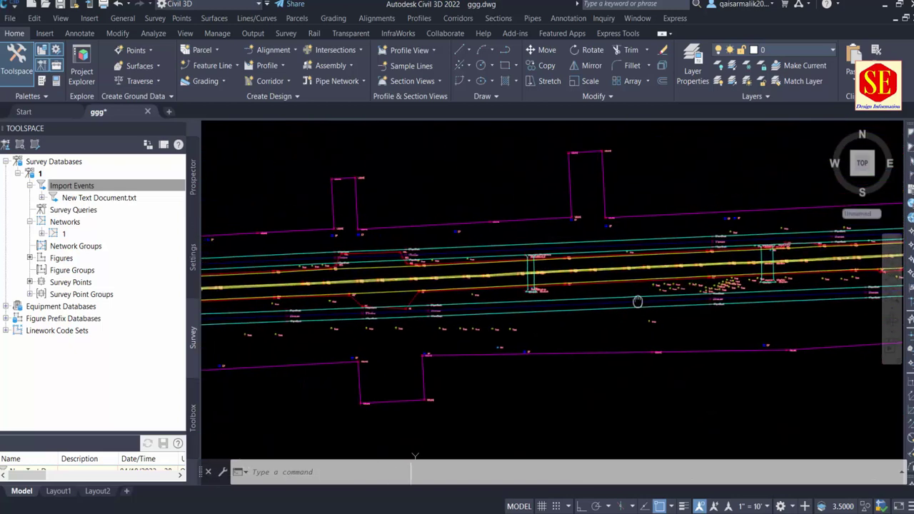
pyautogui.scroll(-1, 333, 331)
pyautogui.scroll(-2, 421, 314)
pyautogui.scroll(-2, 421, 314)
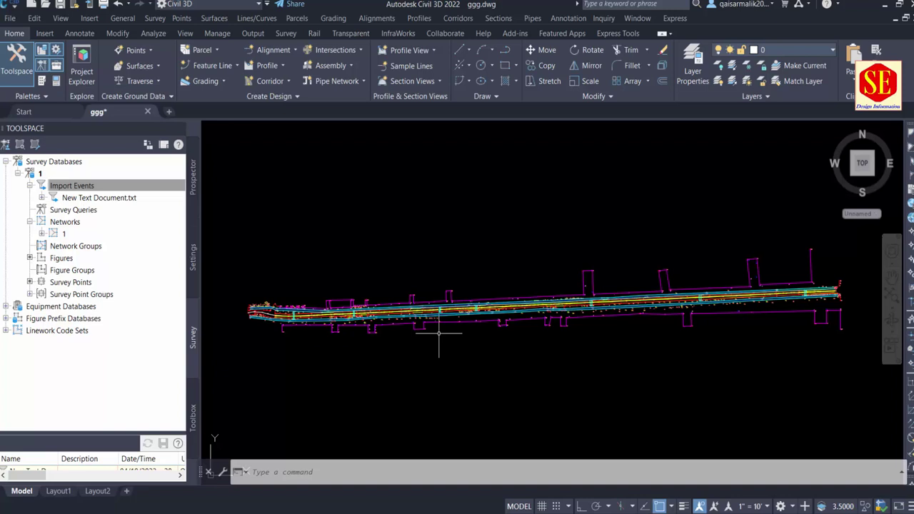
pyautogui.click(5, 319)
# Step: Expand Linework Code Sets to list Cood Style, Sample and ST Code Set
pyautogui.click(5, 355)
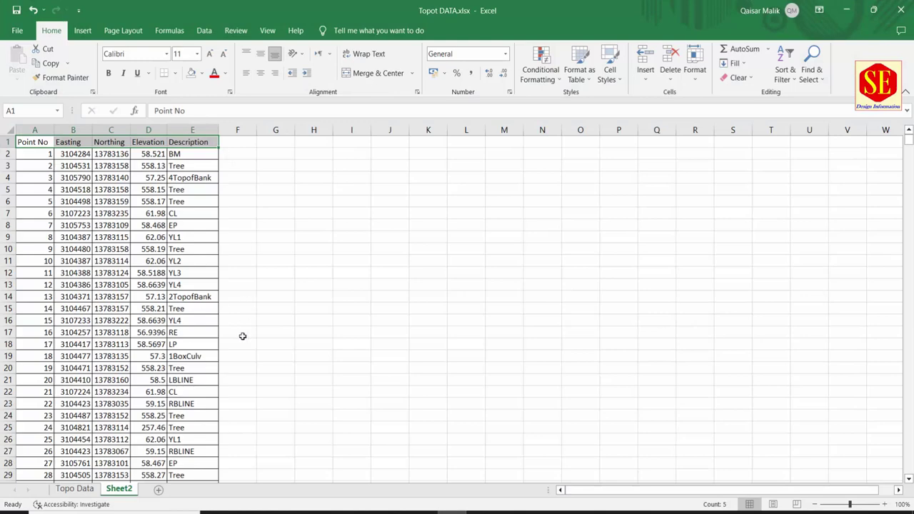
# Step: Check the easting, northing and YL1 description of points 1 and 25 in the point table
pyautogui.hotkey('ctrl', 'c')
pyautogui.click(49, 157)
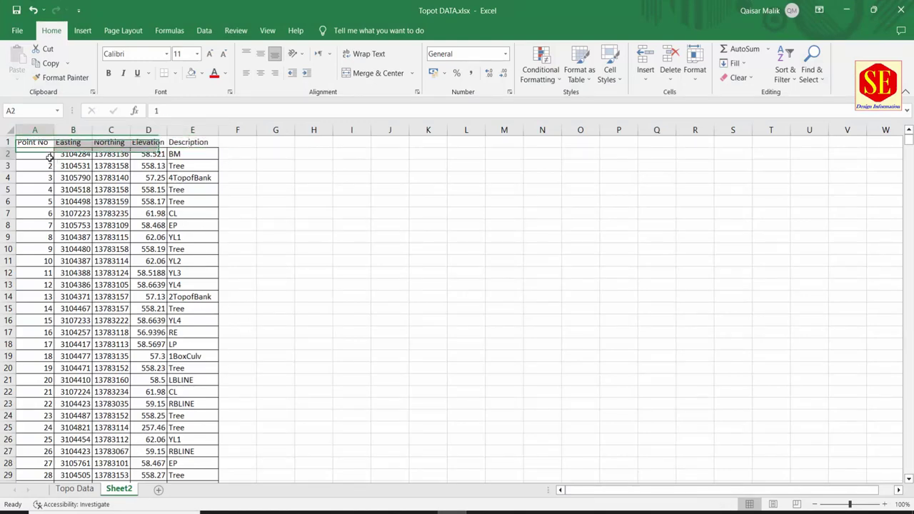
pyautogui.click(97, 156)
pyautogui.scroll(-4, 133, 262)
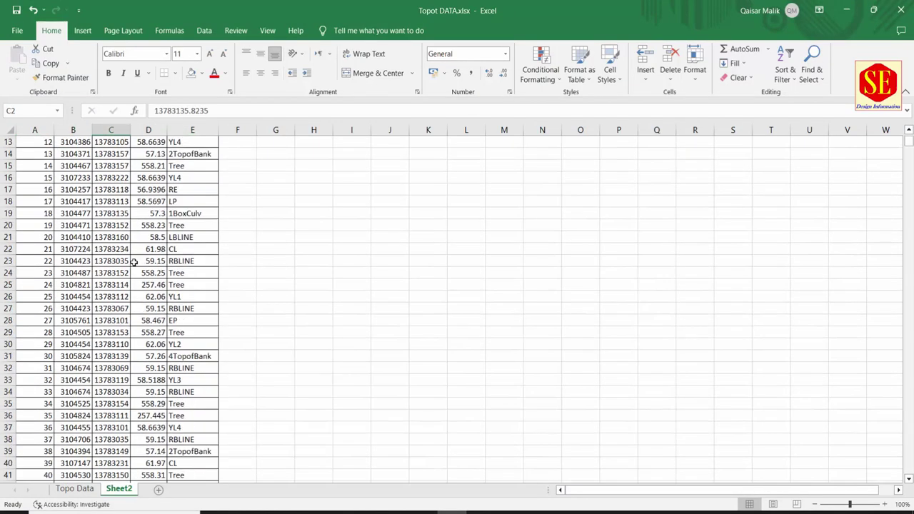
pyautogui.click(75, 296)
pyautogui.click(125, 298)
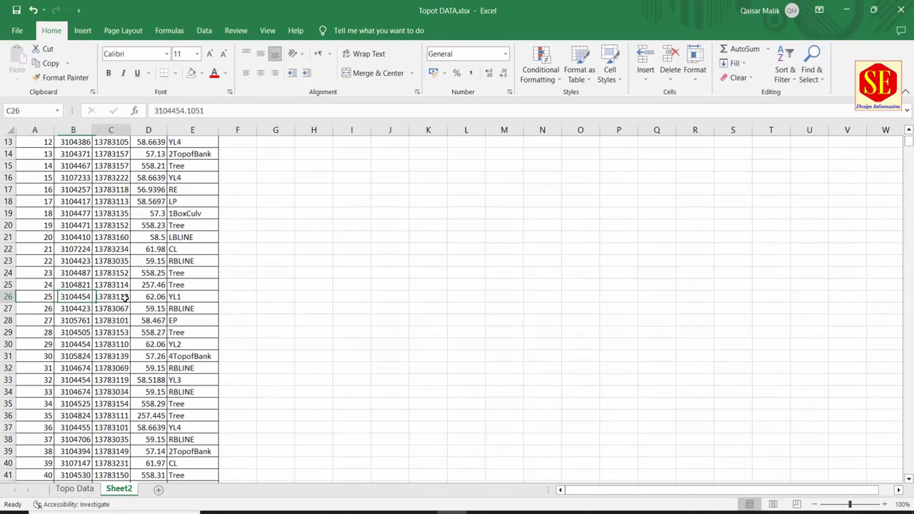
pyautogui.click(197, 298)
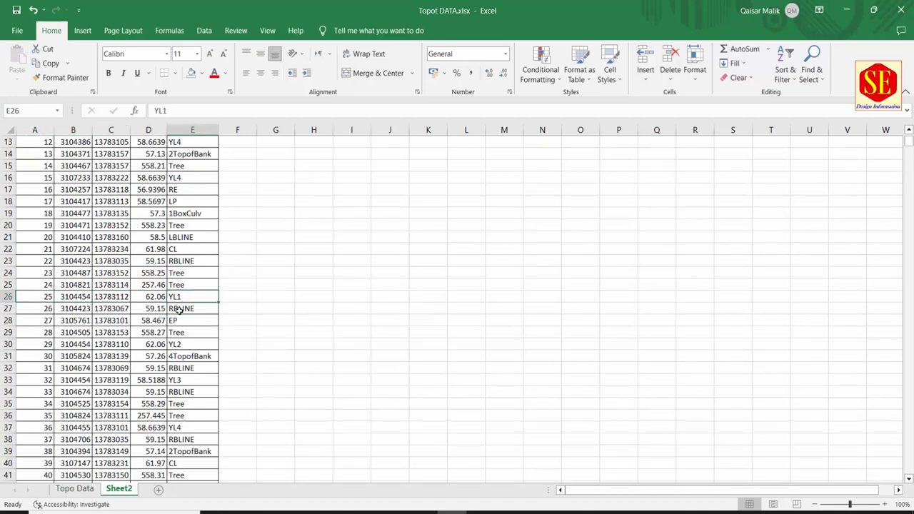
pyautogui.scroll(-7, 179, 314)
pyautogui.scroll(-13, 179, 318)
pyautogui.scroll(-8, 180, 321)
pyautogui.scroll(-7, 180, 321)
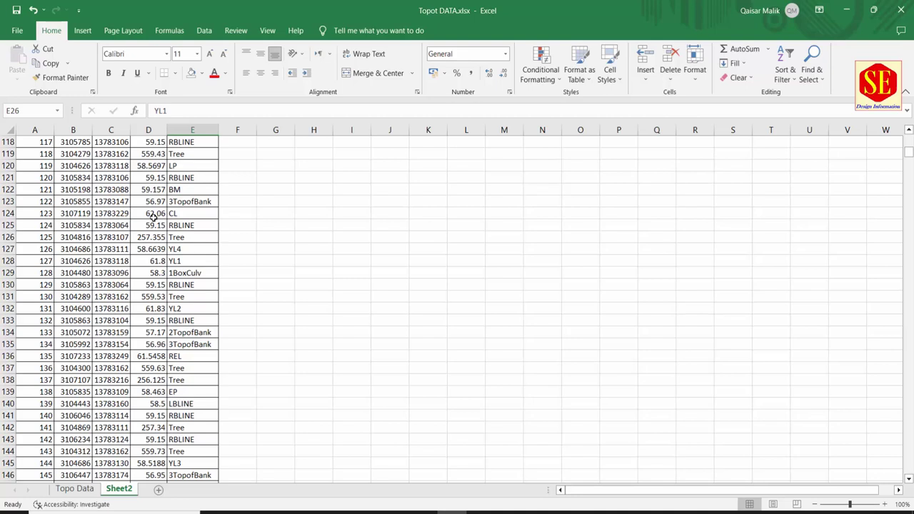
# Step: On the Topo Data sheet, inspect the CLSTA, CL, CLCLS and YL1STA descriptions
pyautogui.click(74, 490)
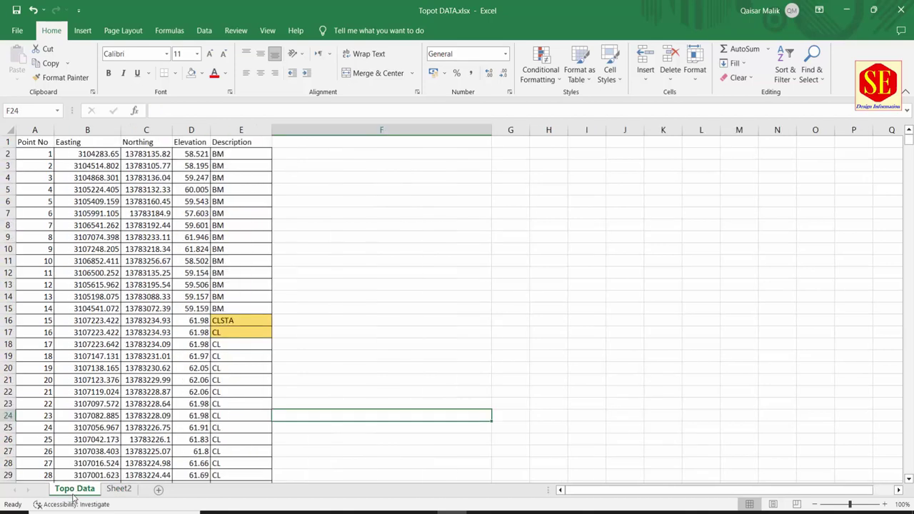
pyautogui.moveTo(86, 157)
pyautogui.mouseDown()
pyautogui.moveTo(135, 163)
pyautogui.moveTo(242, 403)
pyautogui.mouseUp()
pyautogui.click(229, 320)
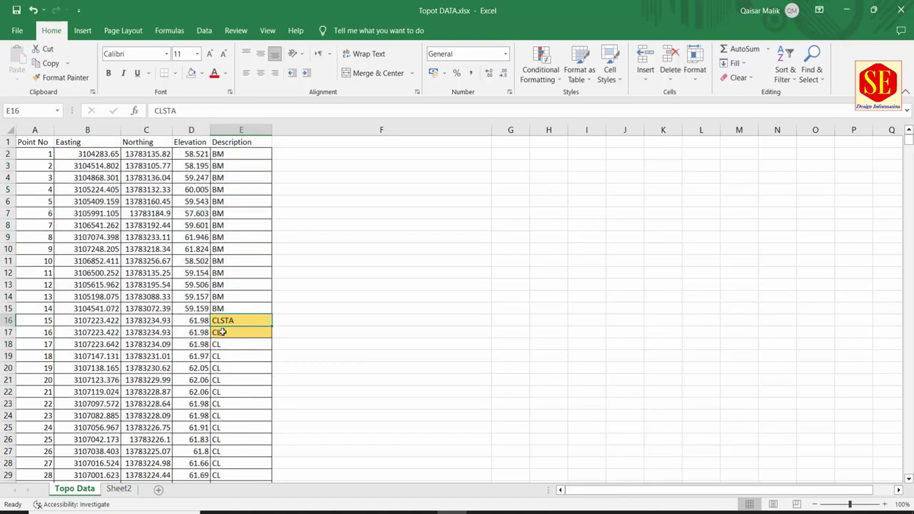
pyautogui.click(239, 332)
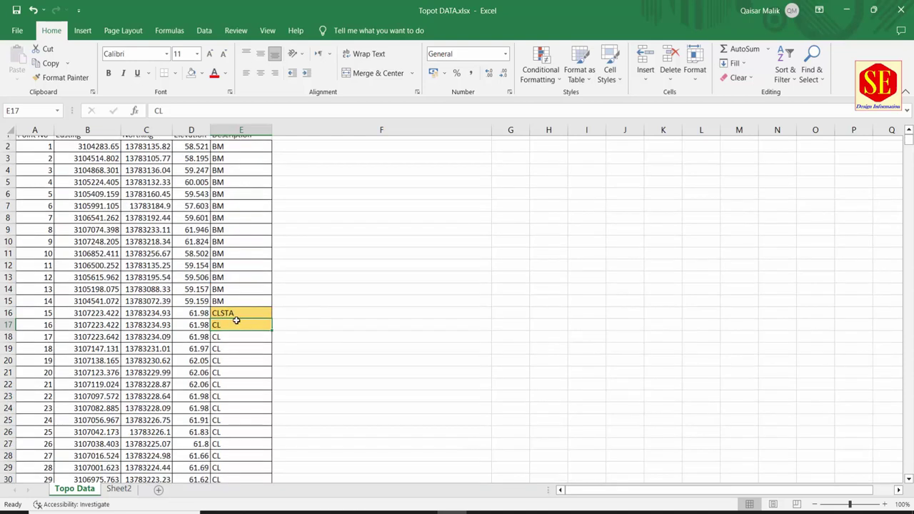
pyautogui.scroll(-6, 236, 321)
pyautogui.scroll(-6, 236, 320)
pyautogui.scroll(-6, 237, 320)
pyautogui.scroll(-12, 236, 321)
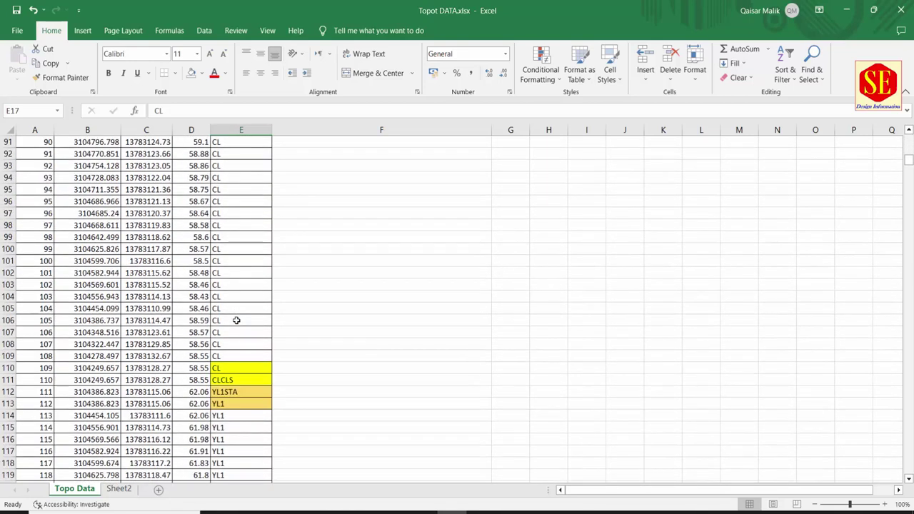
pyautogui.scroll(-1, 237, 320)
pyautogui.click(218, 332)
pyautogui.click(222, 346)
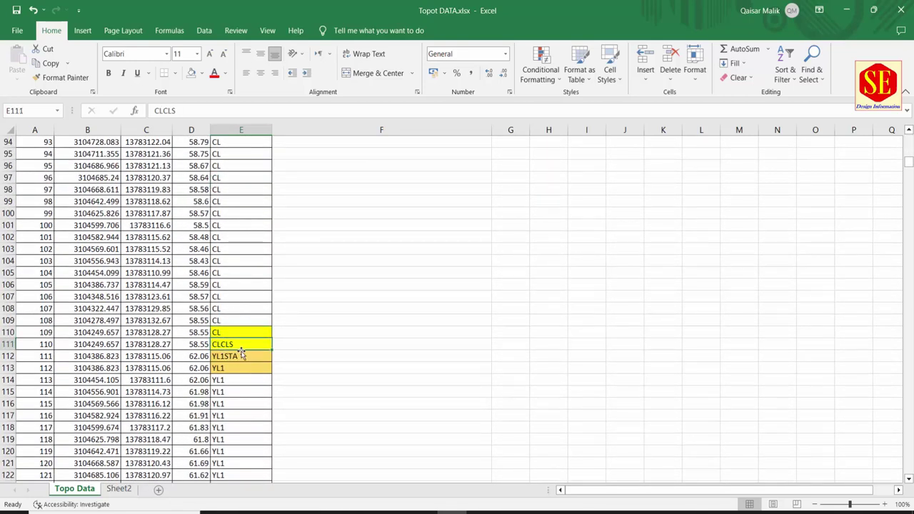
pyautogui.click(224, 356)
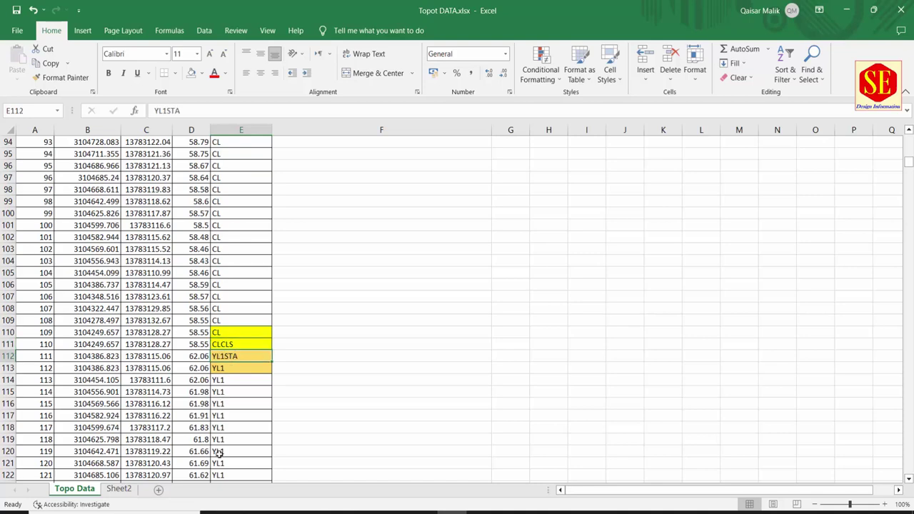
# Step: Scroll further down the Topo Data sheet through the remaining point descriptions
pyautogui.scroll(-1, 225, 386)
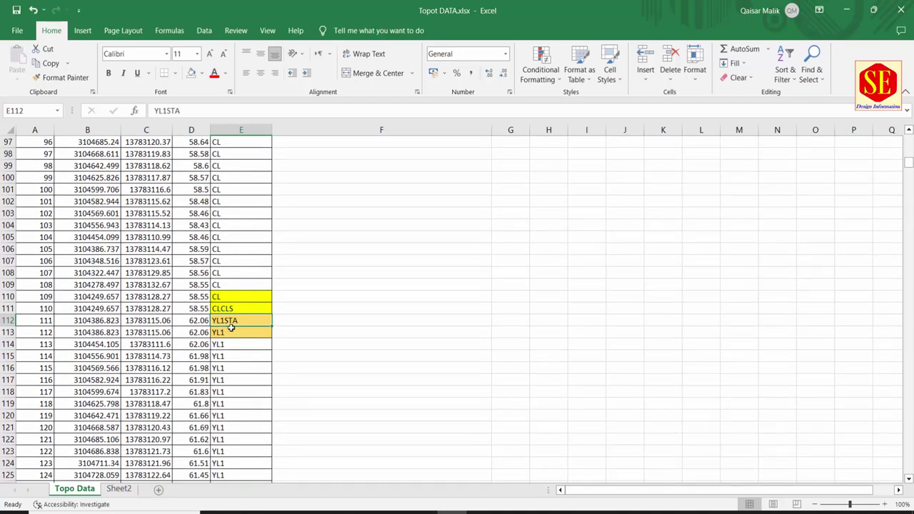
pyautogui.scroll(-6, 245, 342)
pyautogui.scroll(-13, 245, 341)
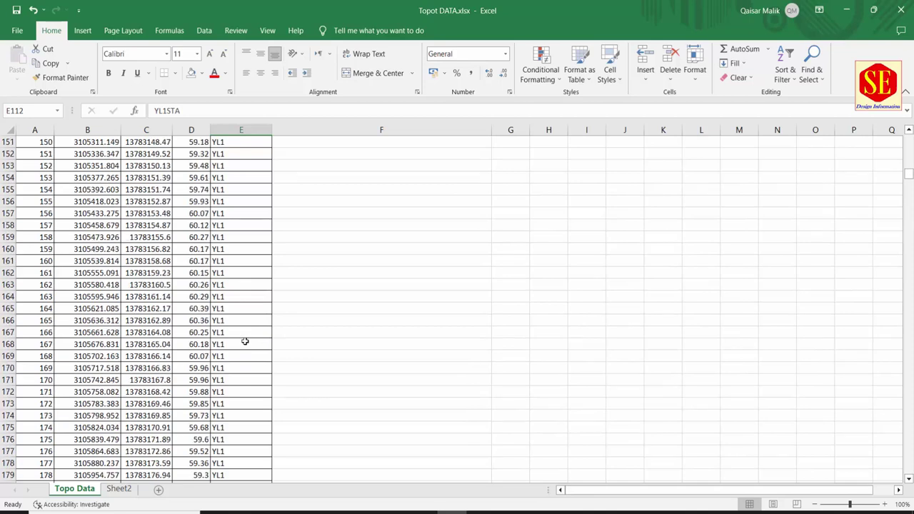
pyautogui.scroll(-6, 245, 342)
pyautogui.scroll(-6, 245, 342)
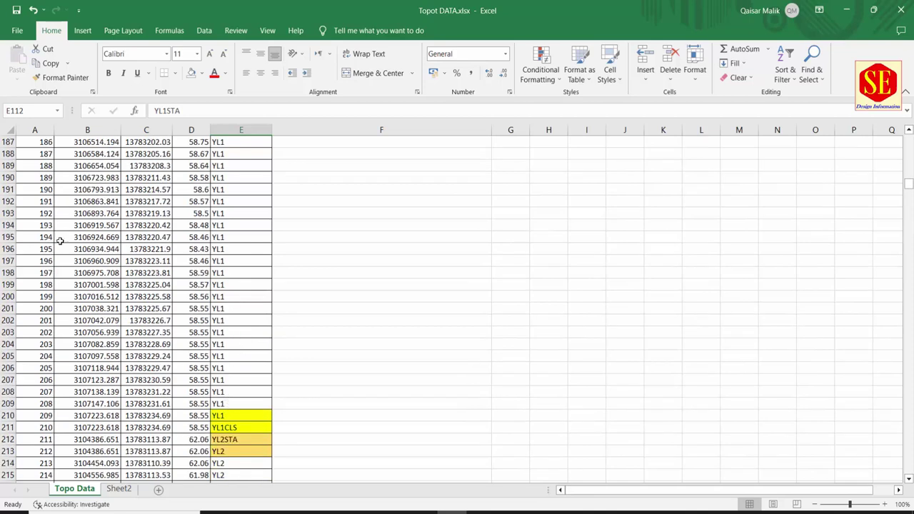
pyautogui.scroll(4, 137, 255)
pyautogui.scroll(-6, 159, 228)
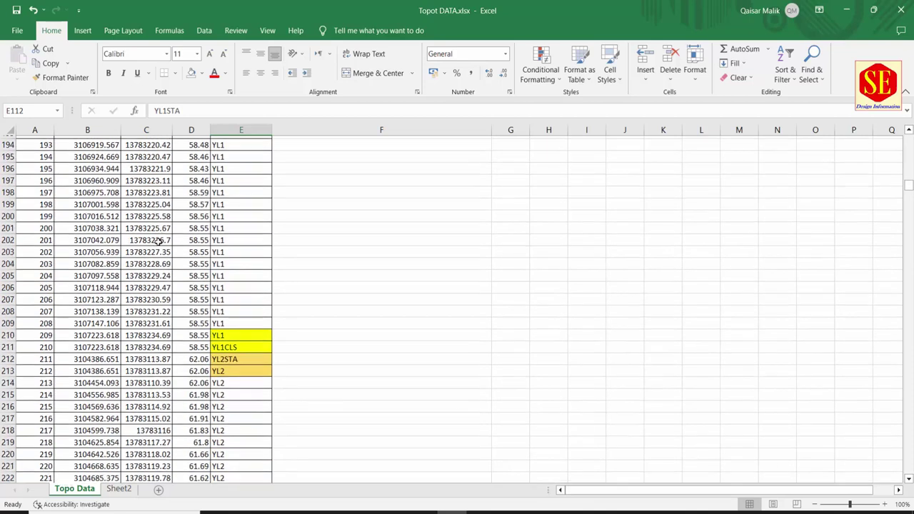
pyautogui.scroll(-5, 159, 240)
pyautogui.scroll(-7, 164, 286)
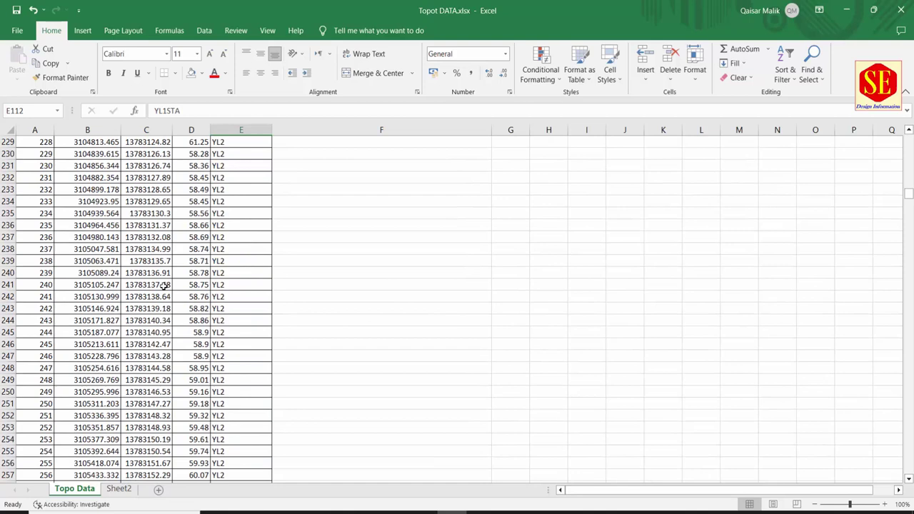
pyautogui.scroll(-4, 164, 285)
pyautogui.scroll(-7, 214, 279)
pyautogui.scroll(-6, 232, 293)
pyautogui.scroll(-12, 206, 304)
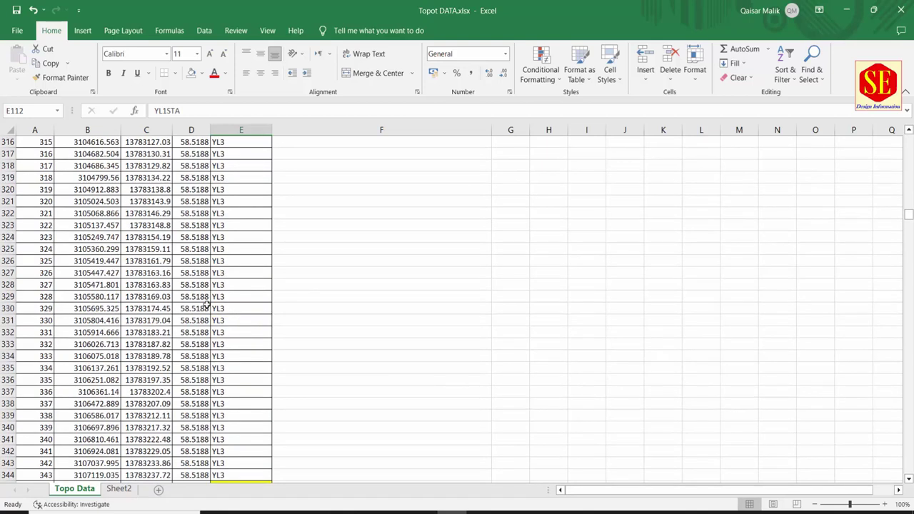
pyautogui.scroll(-7, 206, 305)
pyautogui.scroll(-6, 206, 305)
pyautogui.scroll(-13, 206, 305)
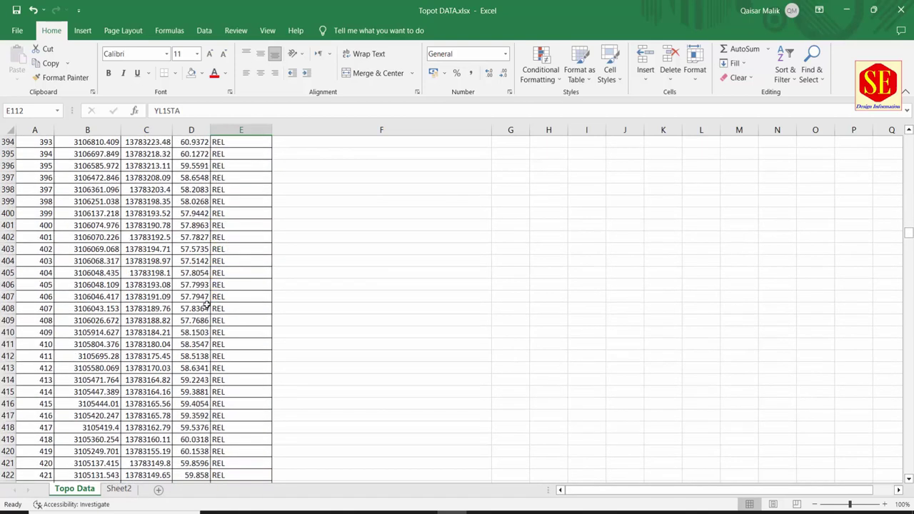
pyautogui.scroll(-7, 206, 305)
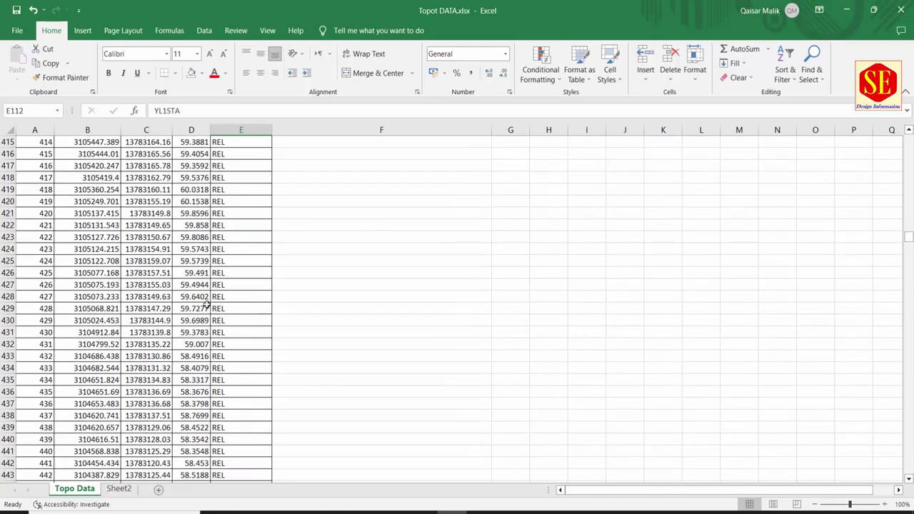
pyautogui.scroll(-12, 205, 305)
pyautogui.scroll(-7, 206, 305)
pyautogui.scroll(-11, 206, 305)
pyautogui.scroll(-8, 206, 304)
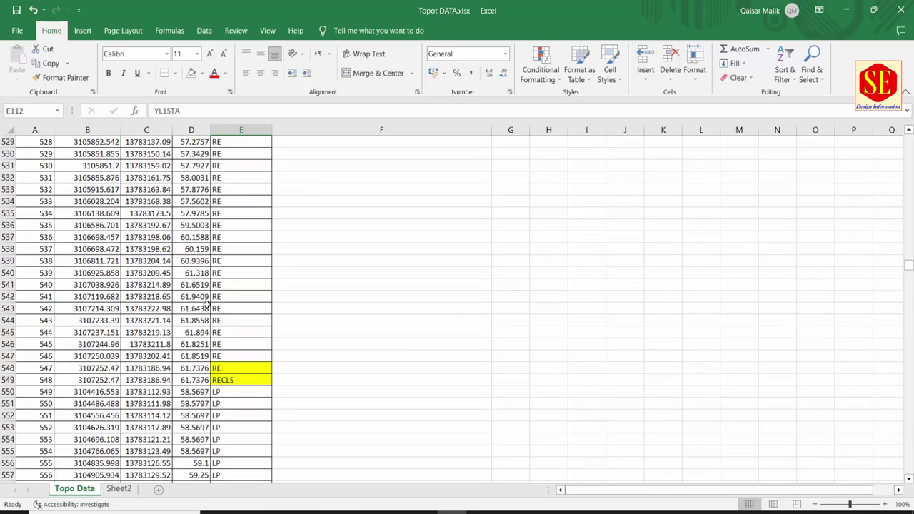
pyautogui.scroll(-11, 205, 304)
pyautogui.scroll(-1, 206, 304)
pyautogui.scroll(-1, 237, 368)
pyautogui.scroll(-10, 237, 368)
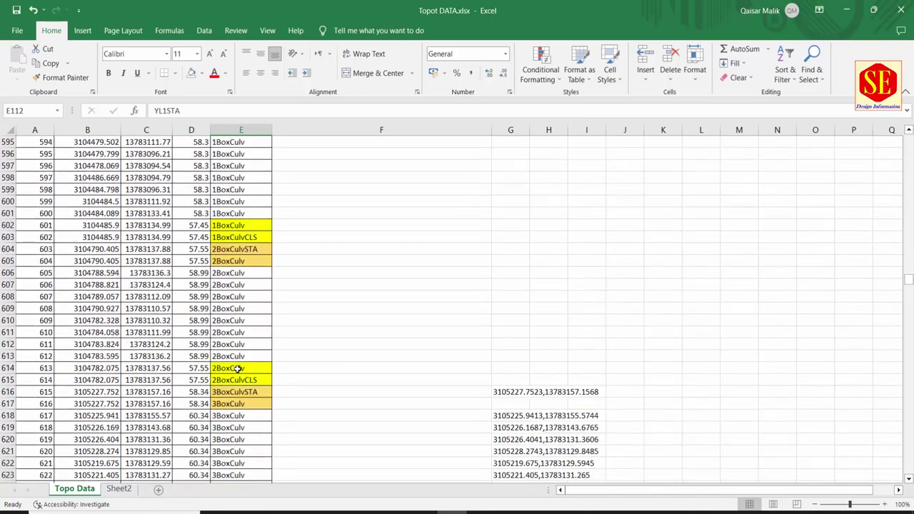
pyautogui.scroll(-6, 218, 321)
pyautogui.scroll(-7, 215, 348)
pyautogui.scroll(-12, 216, 348)
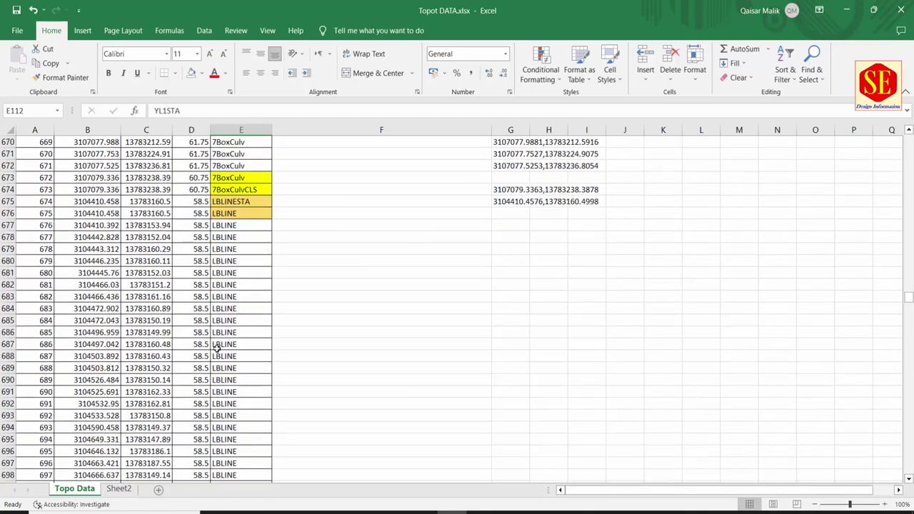
pyautogui.scroll(-2, 217, 347)
pyautogui.scroll(-3, 217, 348)
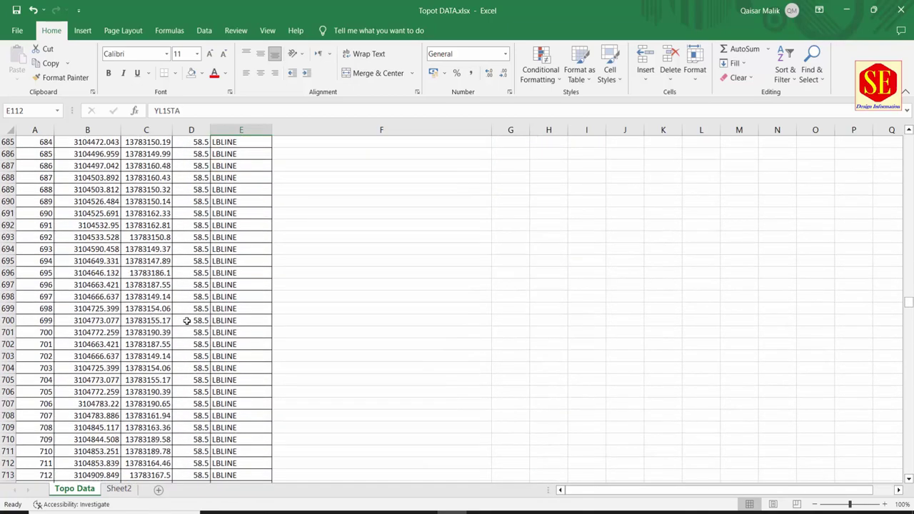
pyautogui.scroll(-6, 186, 326)
pyautogui.scroll(-7, 191, 324)
pyautogui.scroll(-4, 191, 325)
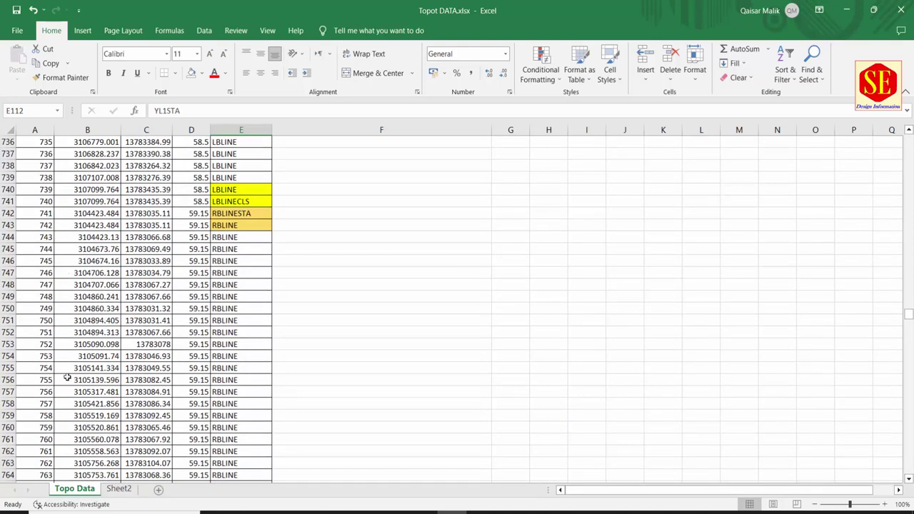
# Step: Look over the Sheet2 point table, scrolling up to its header row
pyautogui.click(119, 489)
pyautogui.scroll(4, 223, 282)
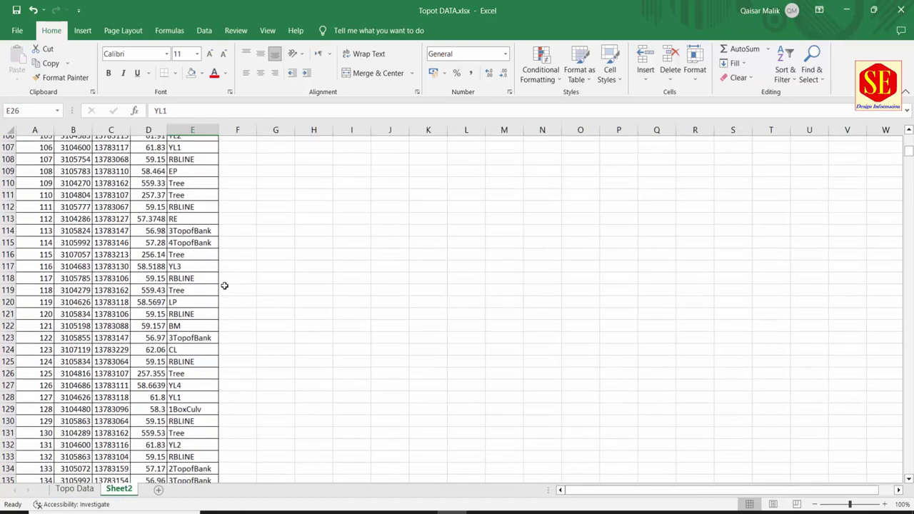
pyautogui.scroll(7, 223, 282)
pyautogui.scroll(10, 224, 284)
pyautogui.scroll(17, 224, 284)
pyautogui.scroll(1, 224, 285)
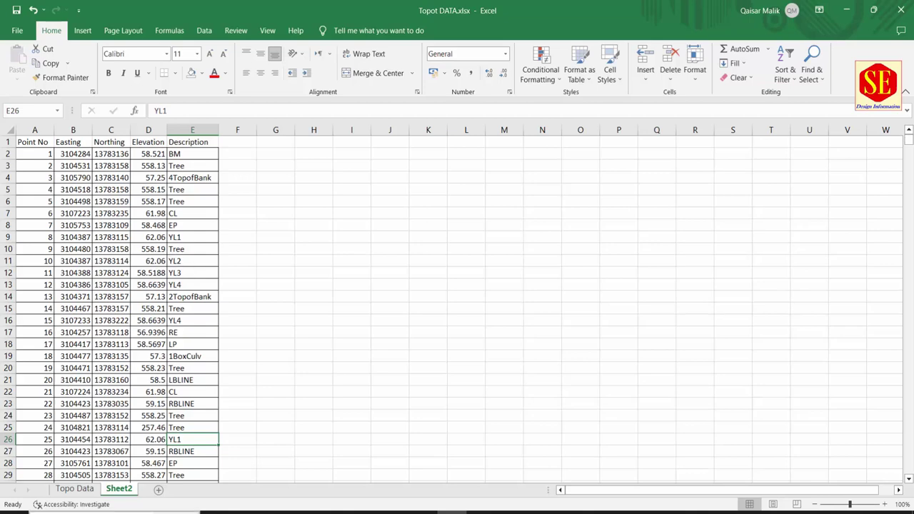
# Step: Return to the top of the Topo Data sheet and bring the Civil 3D drawing forward
pyautogui.click(77, 489)
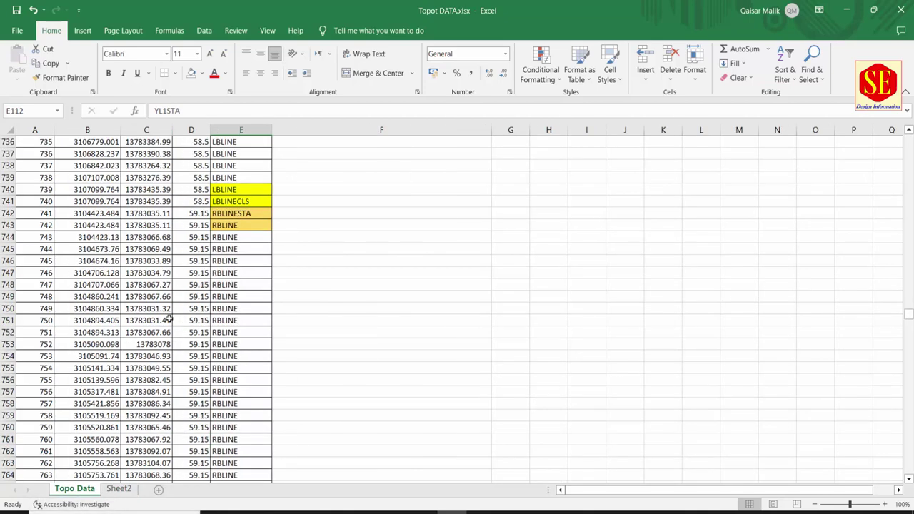
pyautogui.scroll(6, 220, 290)
pyautogui.scroll(1, 220, 289)
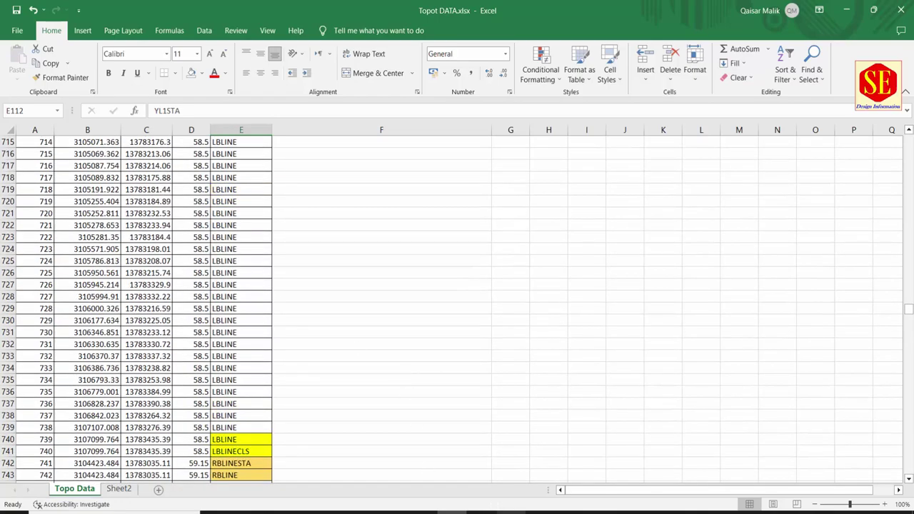
pyautogui.click(500, 512)
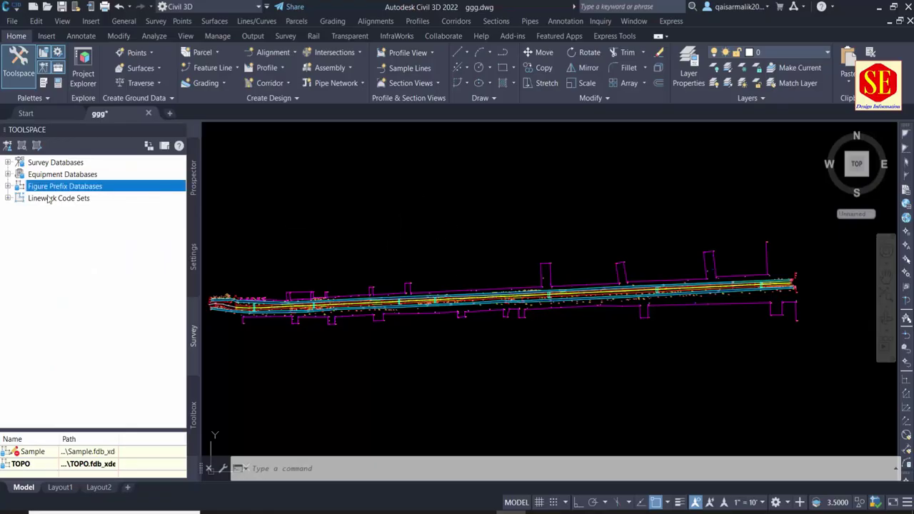
# Step: Check database 1's import events, then expand Figure Prefix Databases to show Sample and TOPO
pyautogui.click(84, 163)
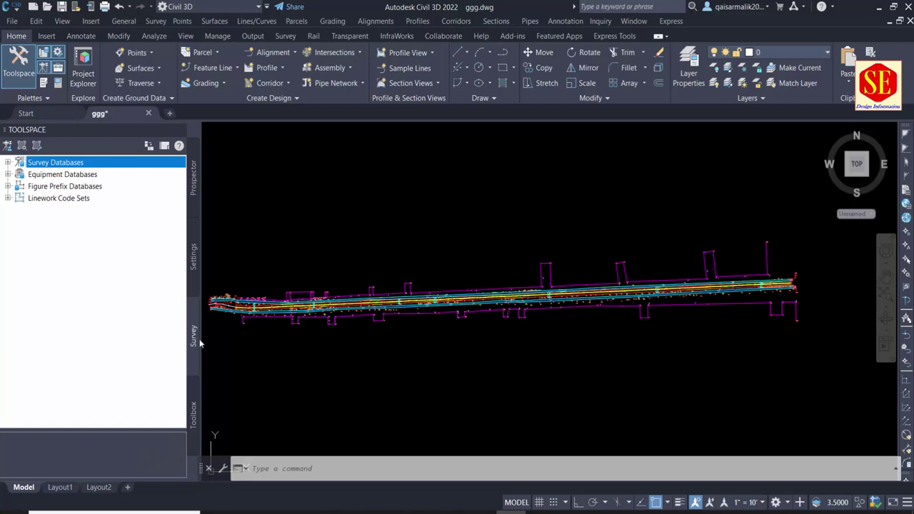
pyautogui.click(195, 201)
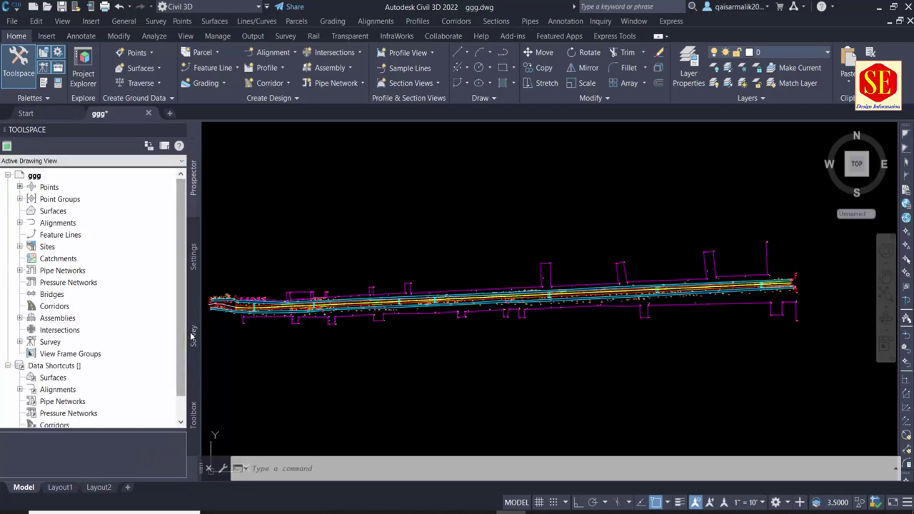
pyautogui.click(193, 336)
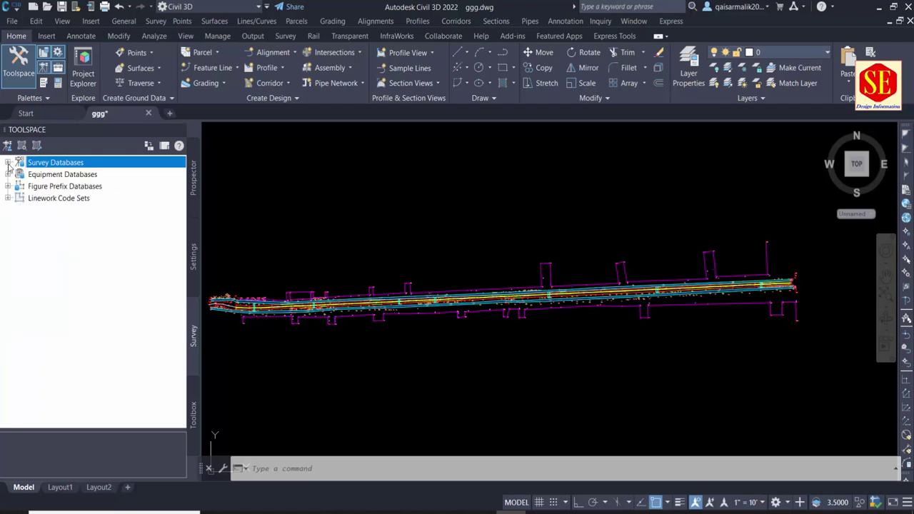
pyautogui.click(8, 163)
pyautogui.click(59, 187)
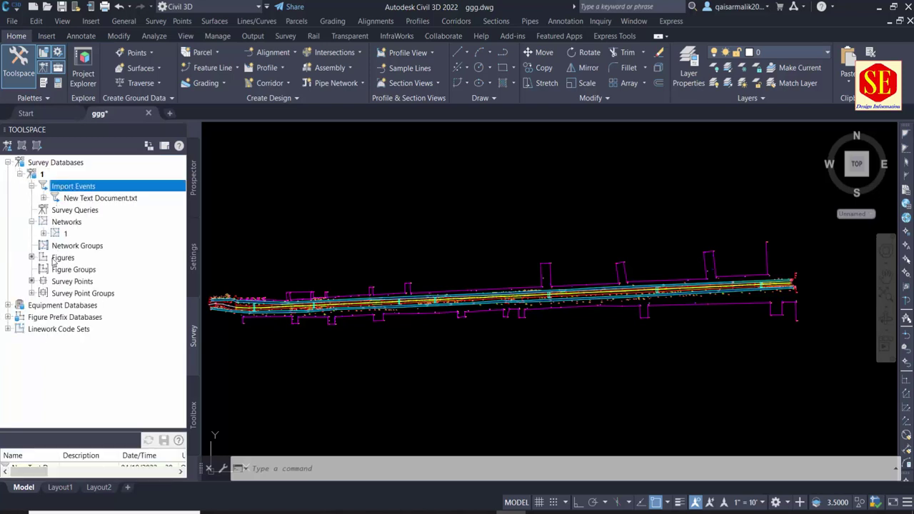
pyautogui.click(8, 163)
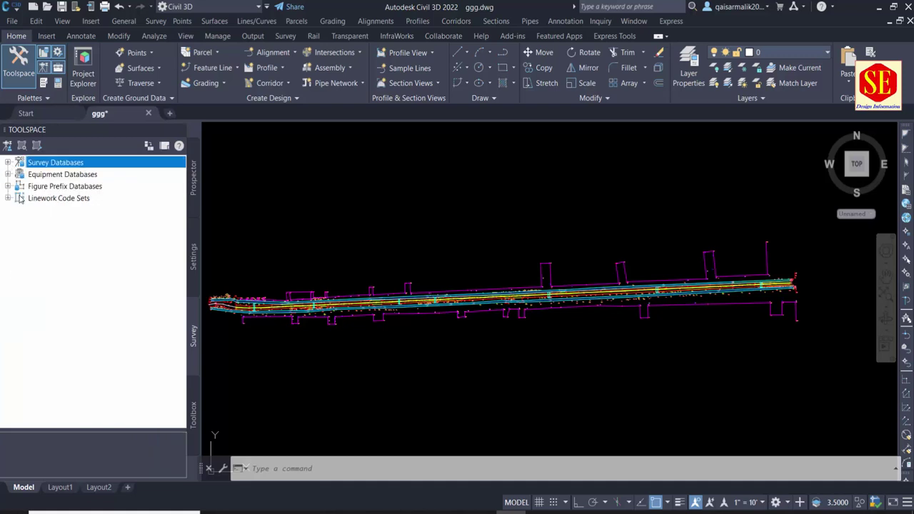
pyautogui.click(43, 187)
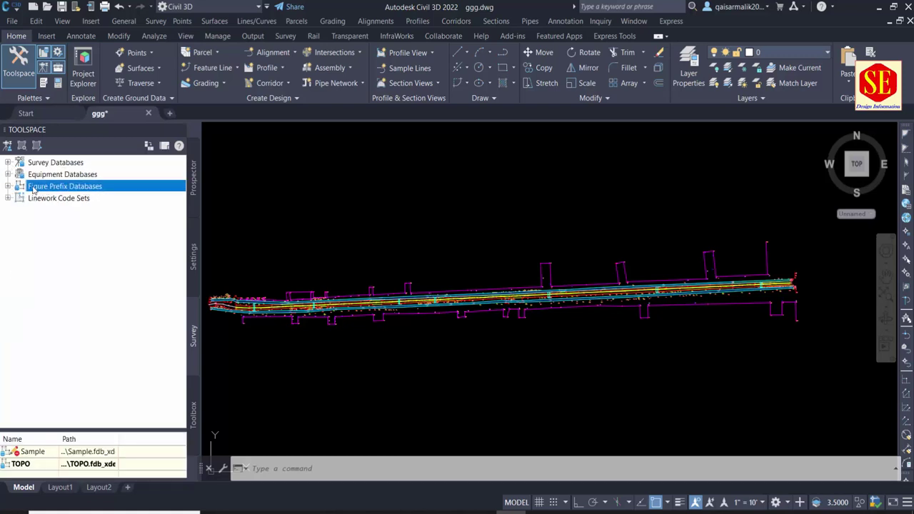
pyautogui.click(8, 187)
# Step: Review the figure prefixes in the TOPO figure prefix database and close the manager
pyautogui.rightClick(51, 213)
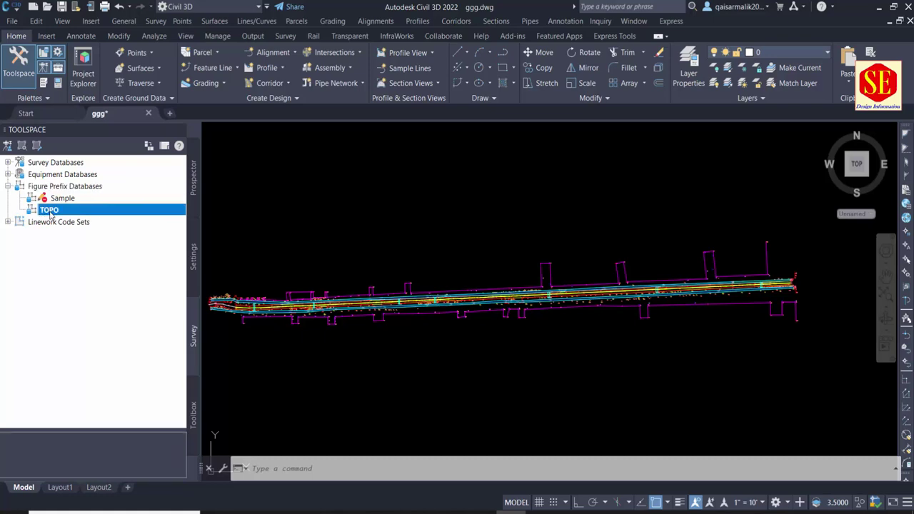
pyautogui.click(75, 220)
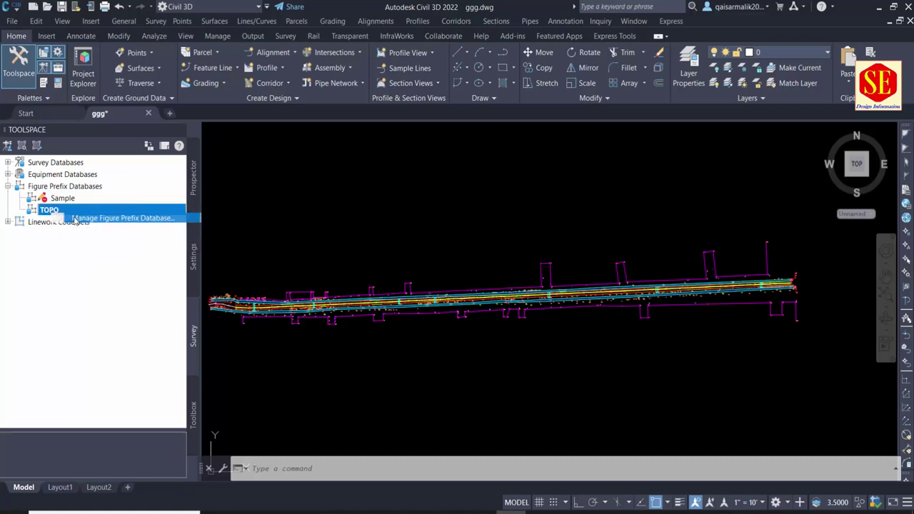
pyautogui.moveTo(152, 220); pyautogui.dragTo(147, 233)
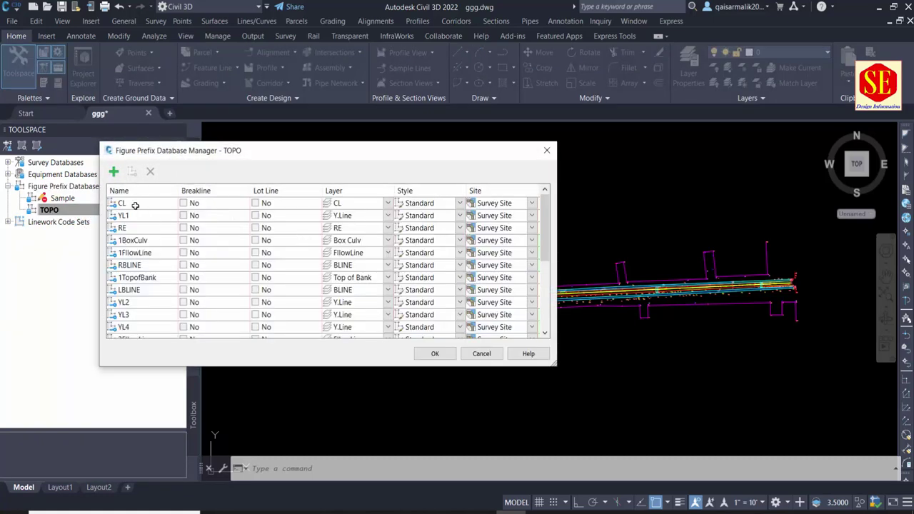
pyautogui.scroll(-5, 147, 232)
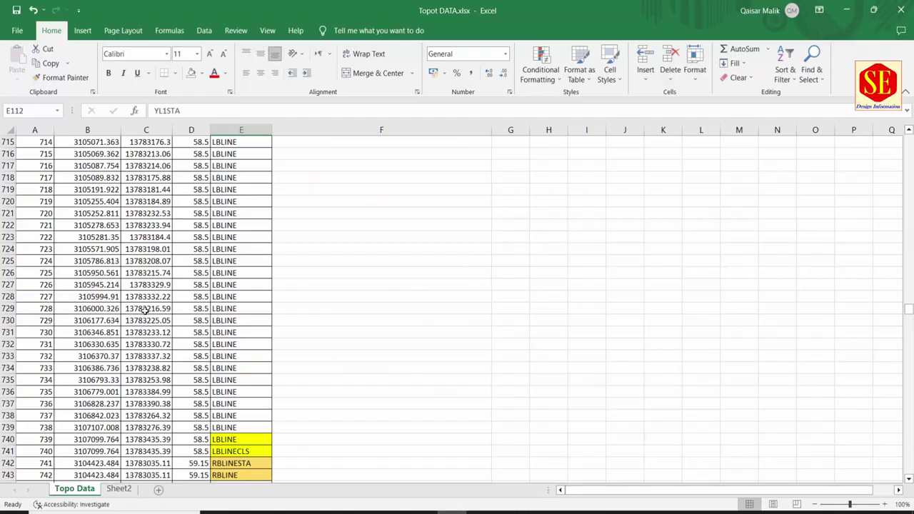
pyautogui.scroll(1, 149, 307)
pyautogui.scroll(5, 176, 290)
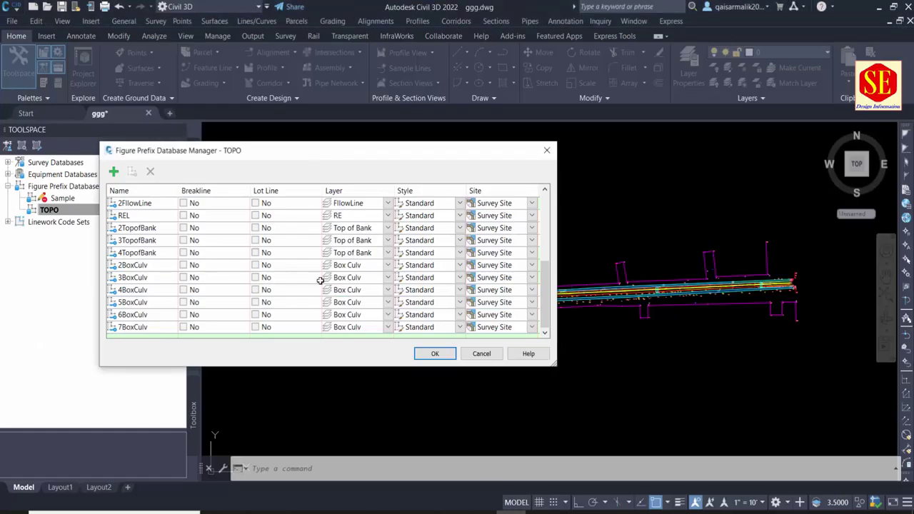
pyautogui.click(435, 354)
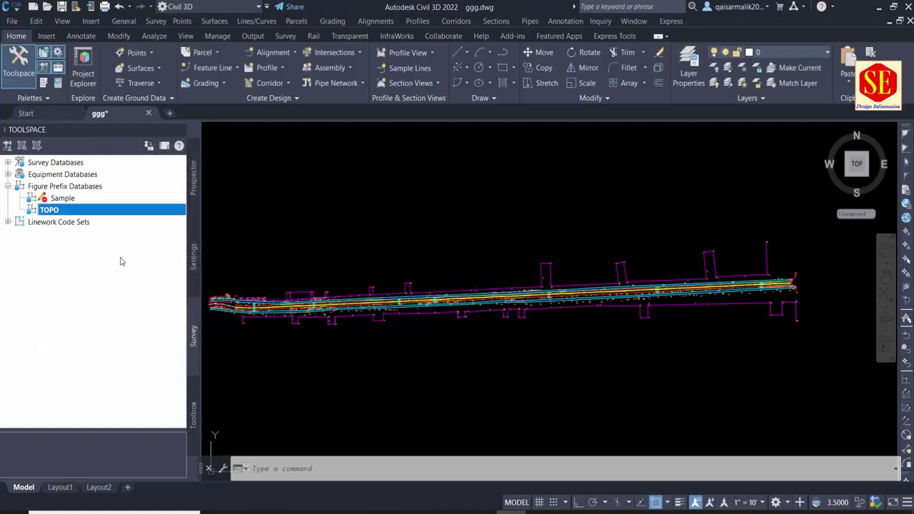
# Step: Expand Linework Code Sets and review the codes in the ST Code Set
pyautogui.click(53, 222)
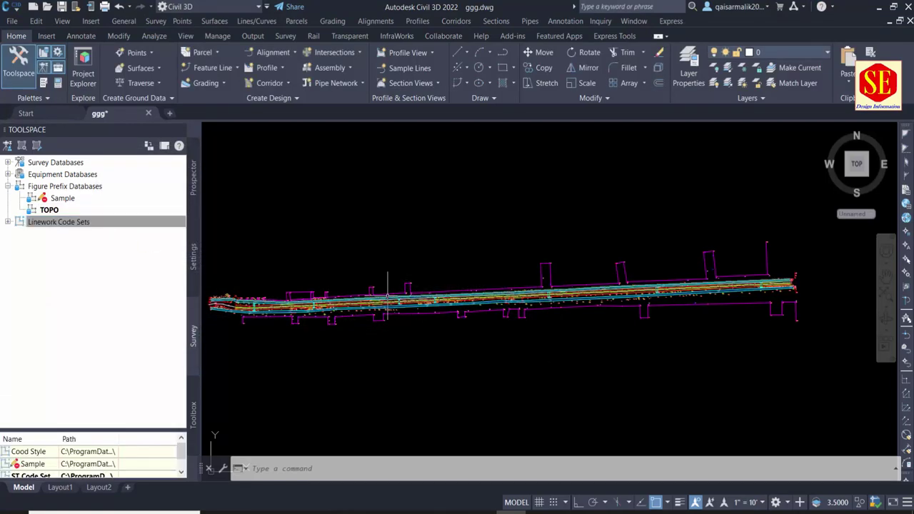
pyautogui.click(8, 222)
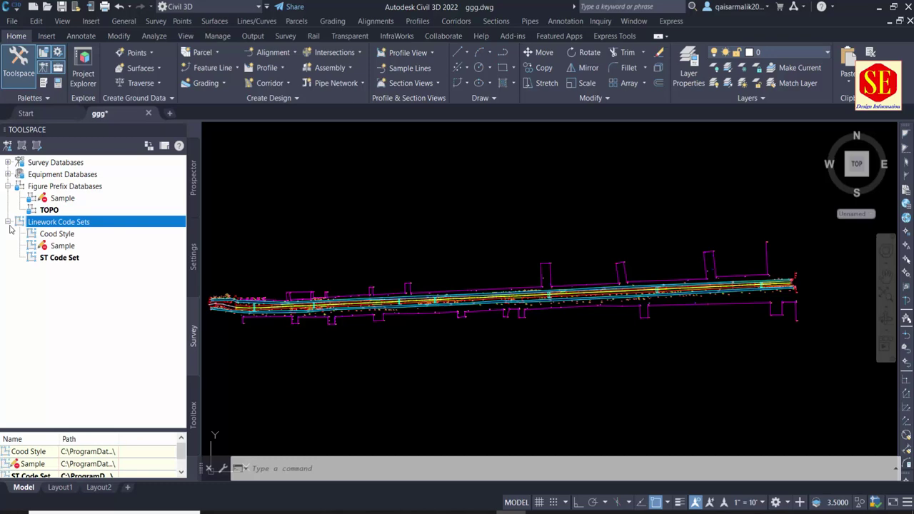
pyautogui.rightClick(53, 260)
pyautogui.click(68, 265)
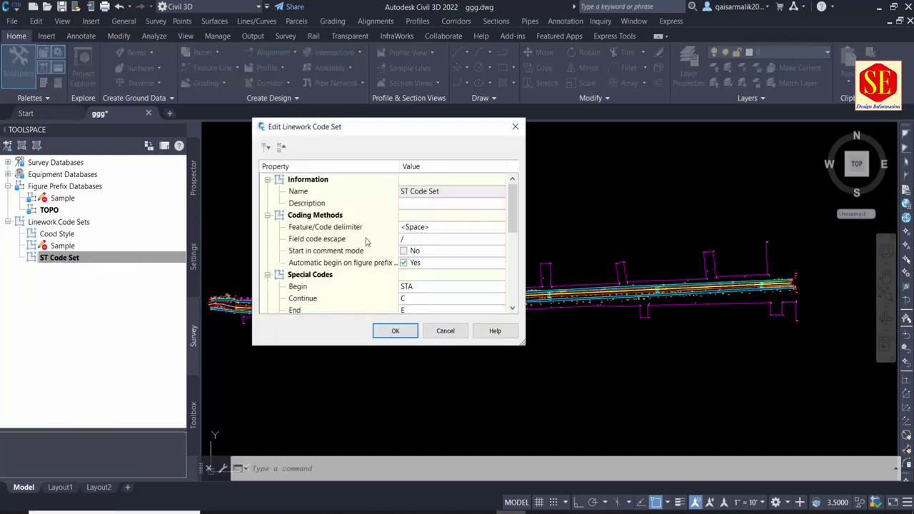
pyautogui.scroll(-4, 365, 242)
pyautogui.scroll(-2, 365, 242)
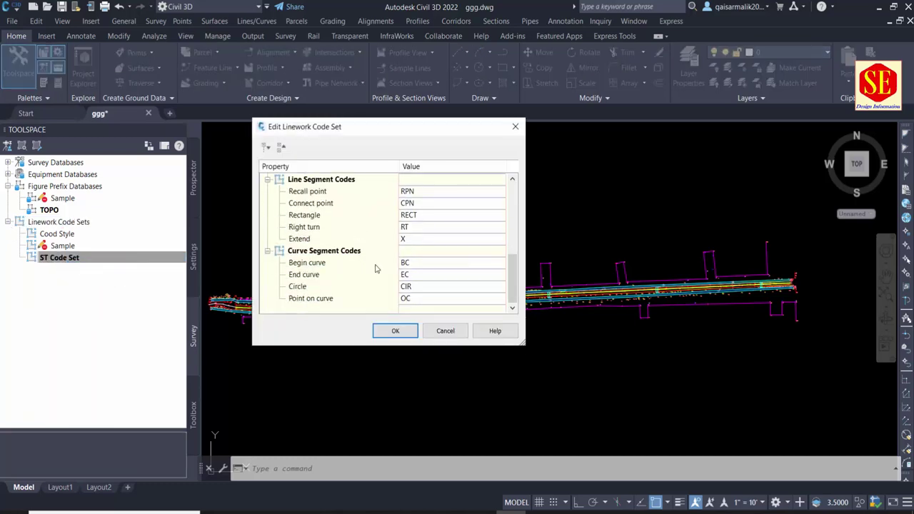
pyautogui.click(395, 330)
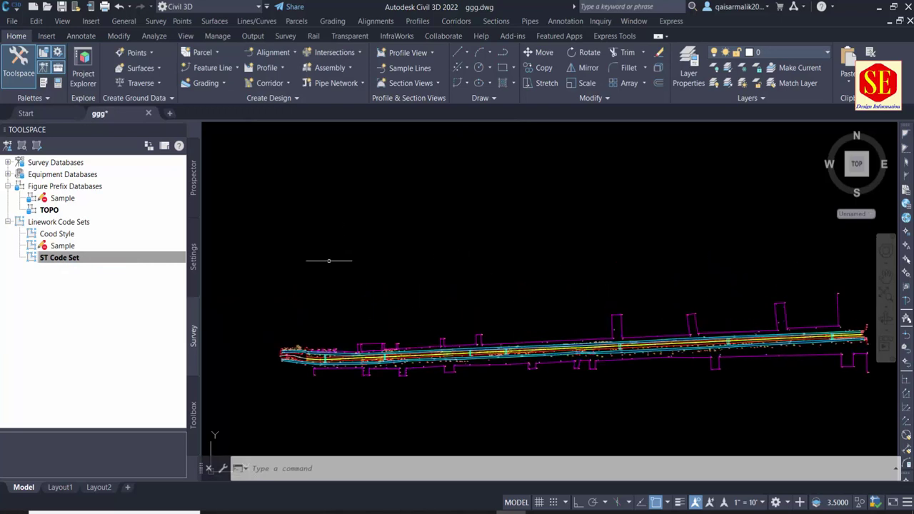
# Step: On the Settings tab, expand Point > Description Key Sets and select the Civil 3D key set
pyautogui.click(193, 255)
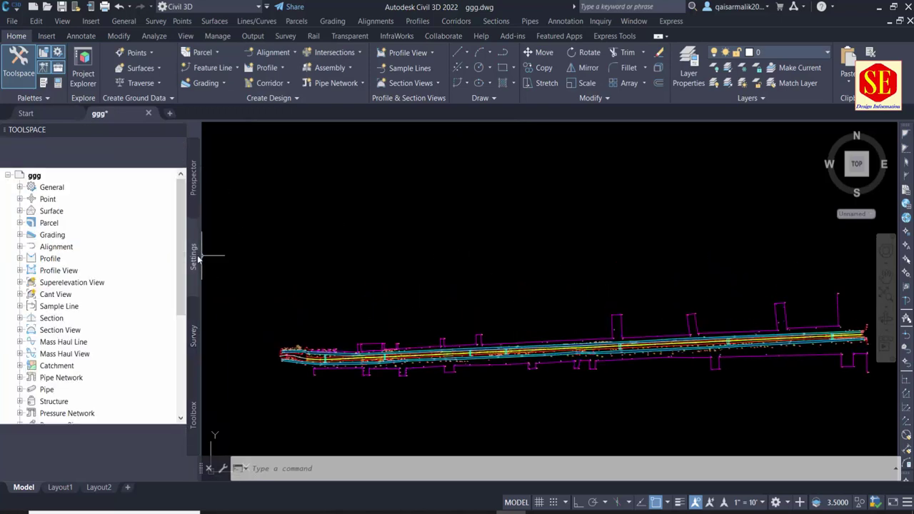
pyautogui.click(18, 199)
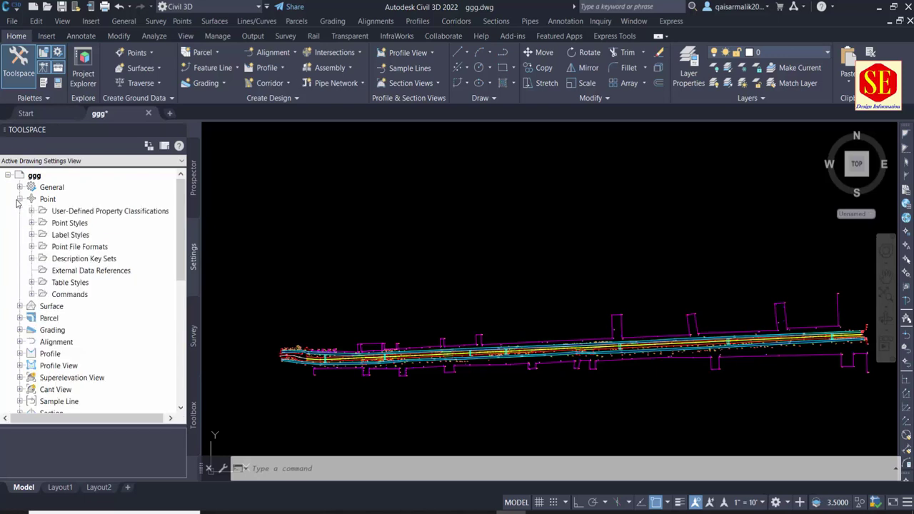
pyautogui.click(32, 259)
pyautogui.click(106, 271)
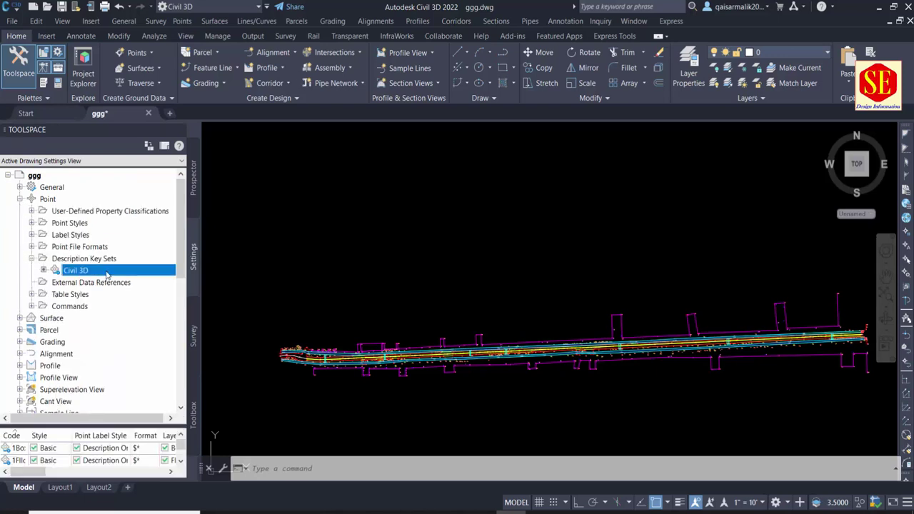
# Step: Review the Civil 3D description keys' codes and layers in Panorama, then close it
pyautogui.rightClick(86, 272)
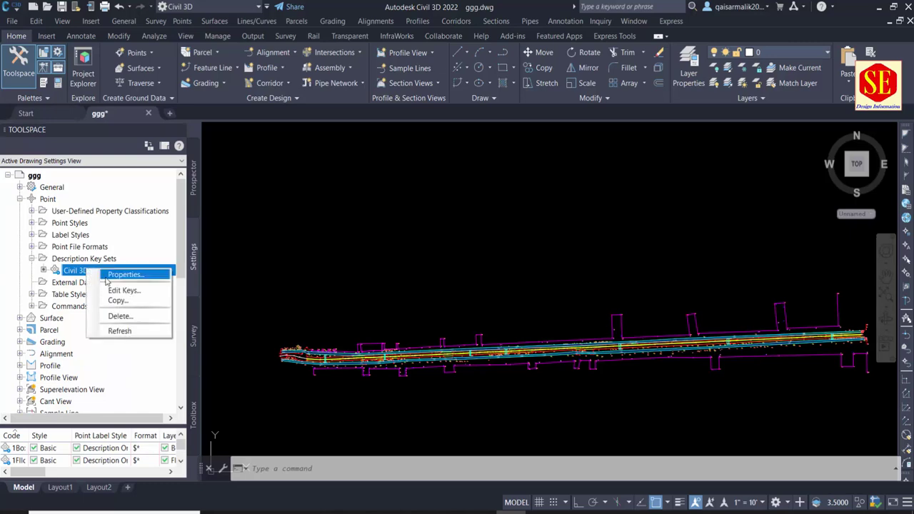
pyautogui.click(119, 288)
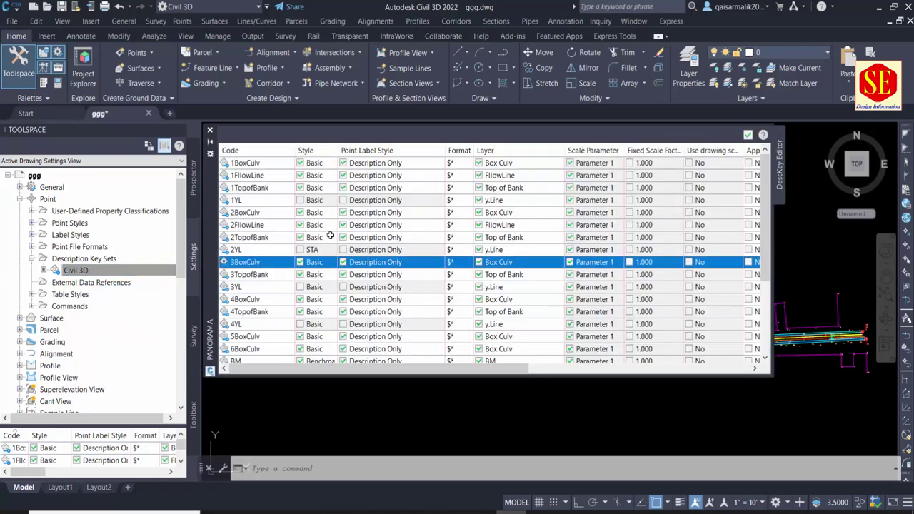
pyautogui.scroll(-4, 302, 212)
pyautogui.scroll(-2, 301, 285)
pyautogui.scroll(6, 299, 284)
pyautogui.click(209, 130)
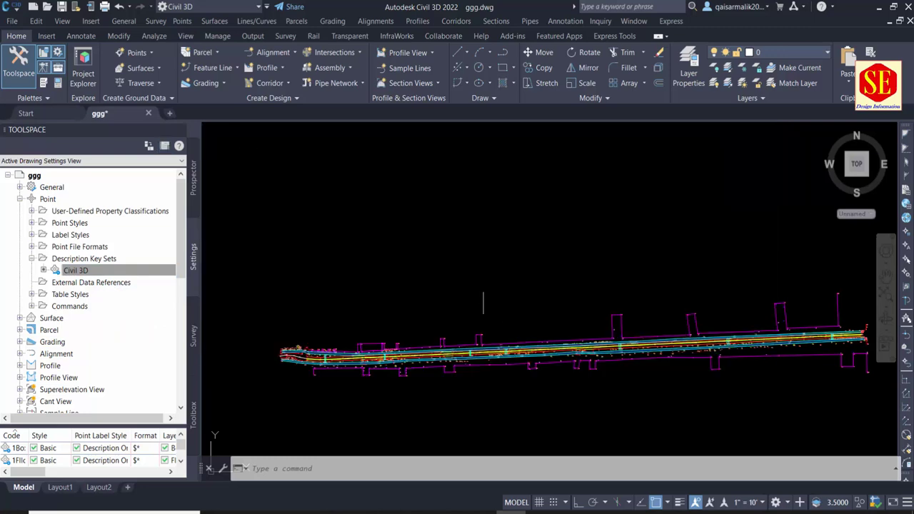
pyautogui.moveTo(453, 326); pyautogui.dragTo(383, 279, button='middle')
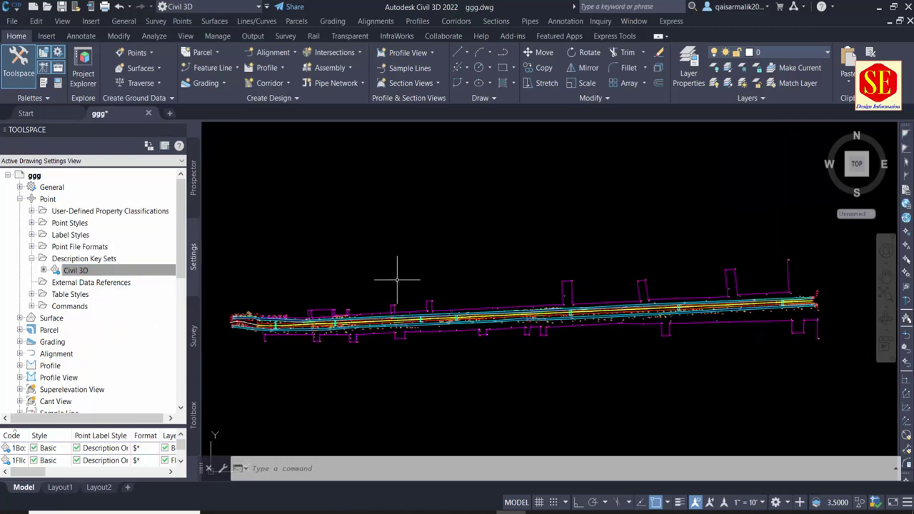
# Step: Return to Excel and bring up Sheet2 of Topot DATA.xlsx
pyautogui.click(452, 511)
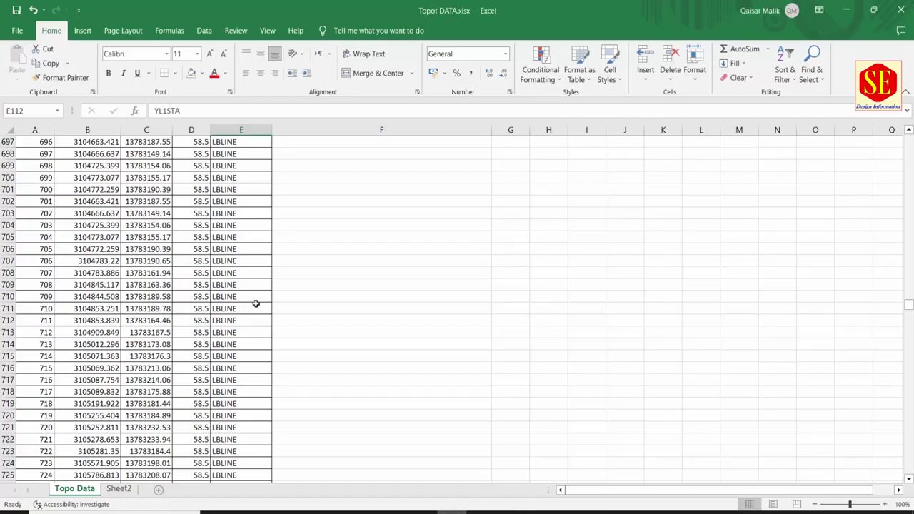
pyautogui.scroll(5, 245, 373)
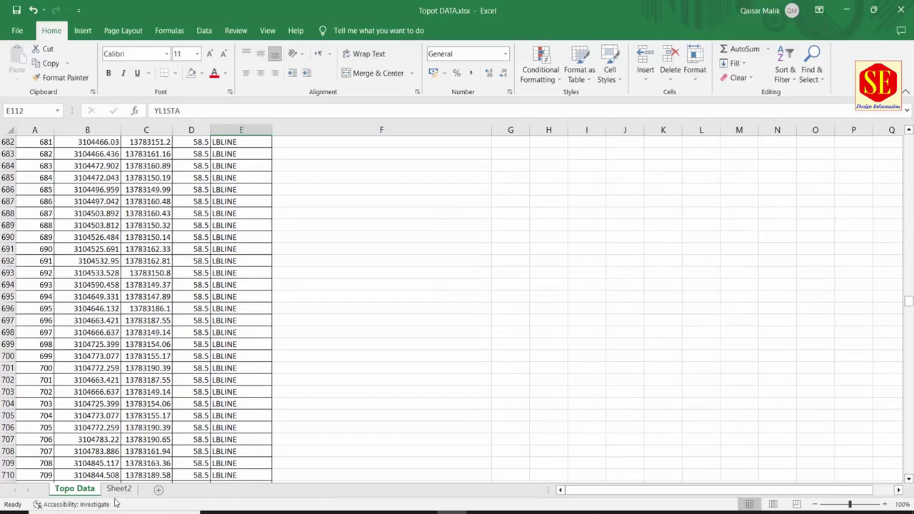
pyautogui.scroll(6, 160, 290)
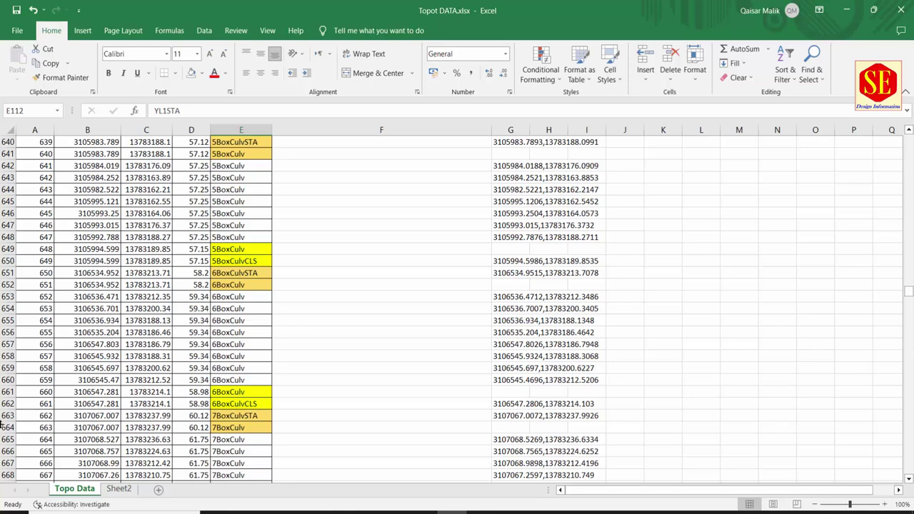
pyautogui.click(119, 489)
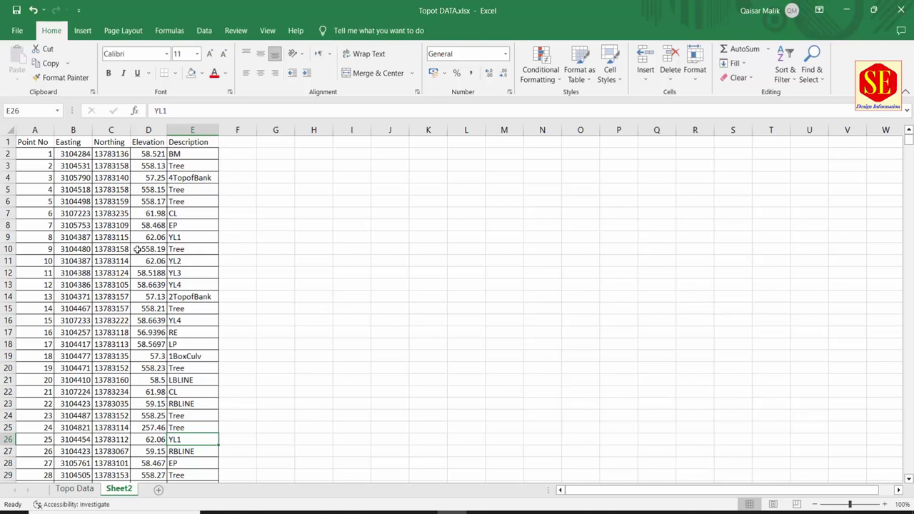
# Step: Select the point list A1:E1371, from the header row to the last point
pyautogui.click(262, 191)
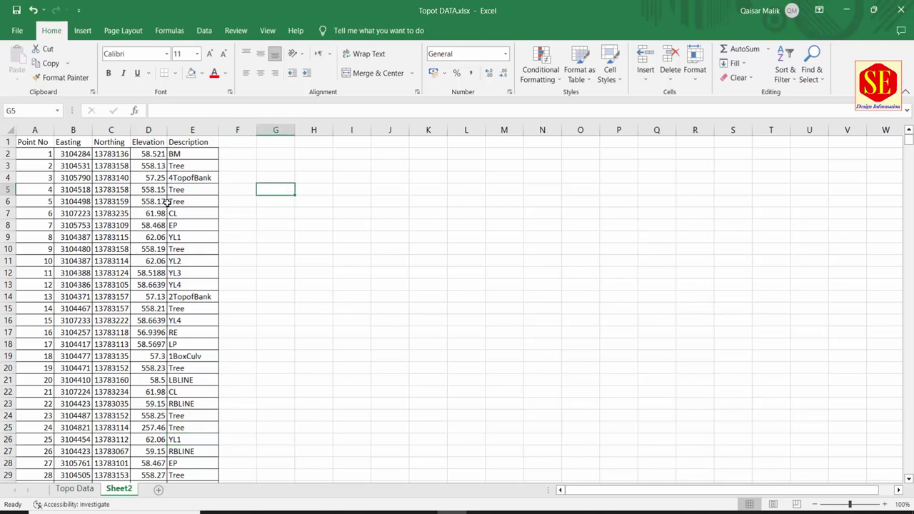
pyautogui.moveTo(32, 142)
pyautogui.mouseDown()
pyautogui.moveTo(192, 164)
pyautogui.moveTo(193, 464)
pyautogui.moveTo(214, 477)
pyautogui.moveTo(182, 449)
pyautogui.mouseUp()
pyautogui.scroll(8, 180, 414)
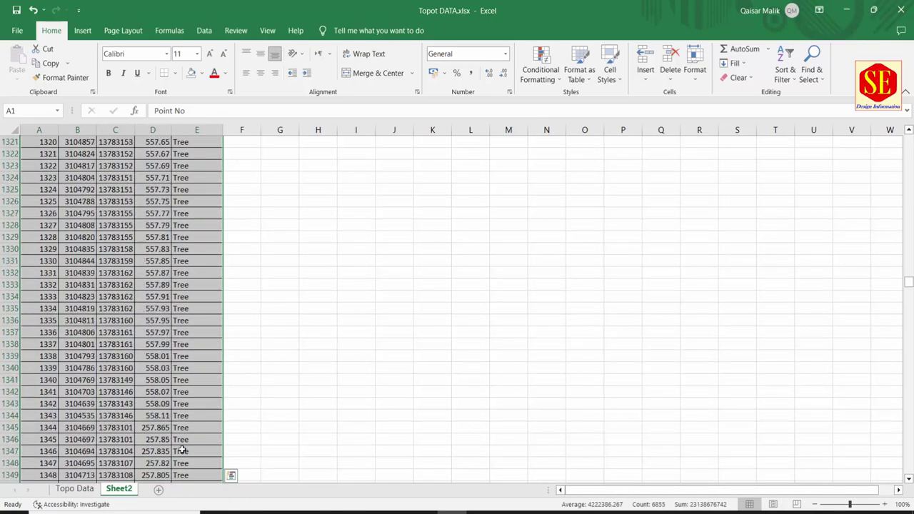
pyautogui.scroll(8, 179, 322)
pyautogui.scroll(15, 179, 321)
pyautogui.scroll(16, 172, 278)
pyautogui.scroll(12, 160, 207)
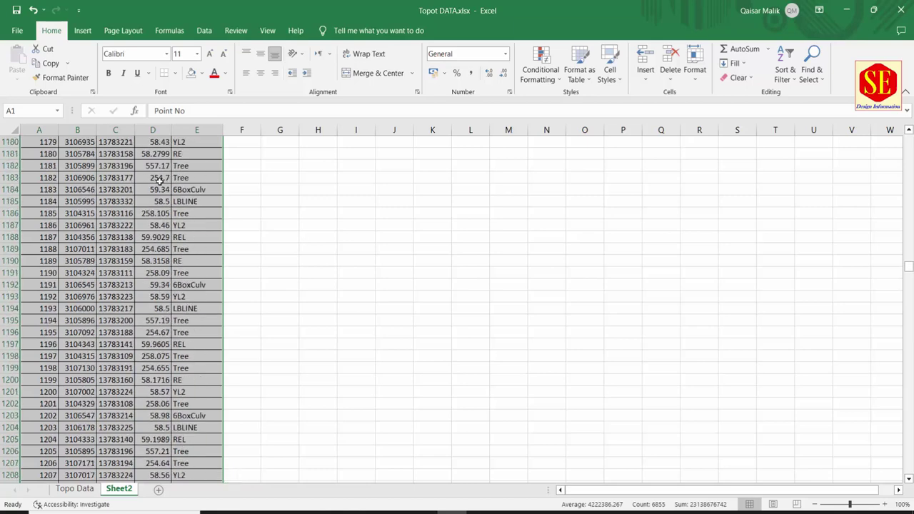
pyautogui.scroll(12, 158, 180)
pyautogui.scroll(11, 158, 180)
pyautogui.scroll(11, 160, 181)
pyautogui.scroll(15, 160, 181)
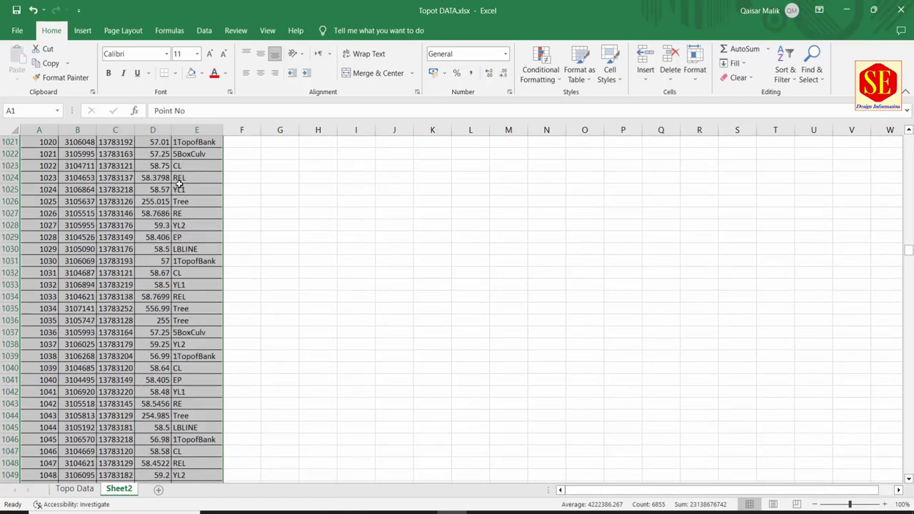
# Step: Convert range $A$1:$E$1371 into an Excel table with headers
pyautogui.click(82, 32)
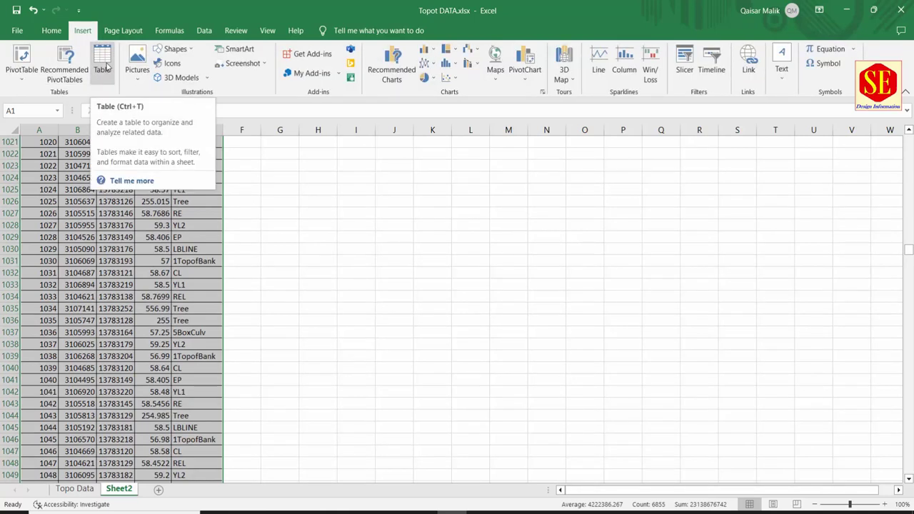
pyautogui.click(102, 64)
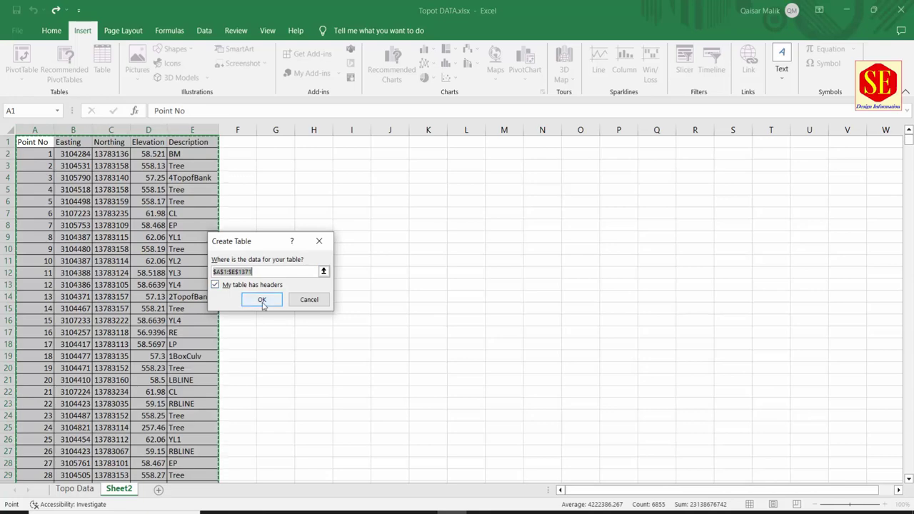
pyautogui.click(261, 303)
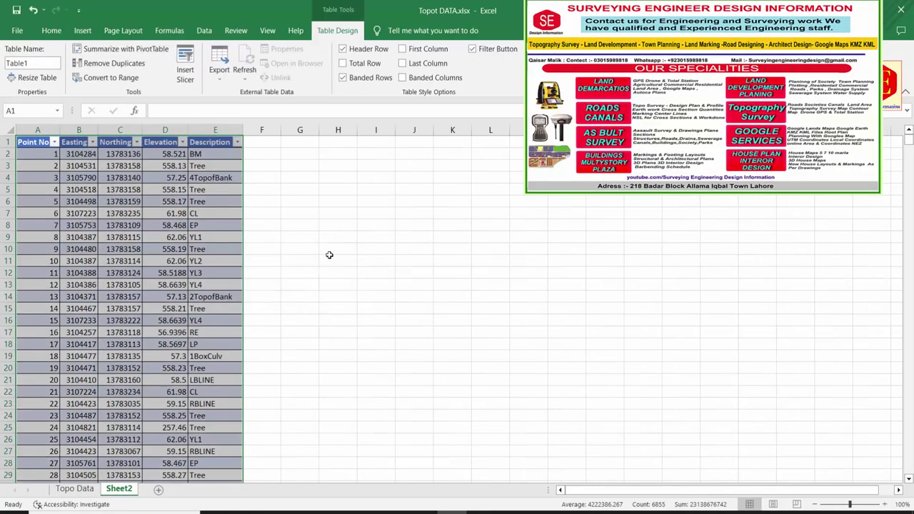
pyautogui.click(329, 257)
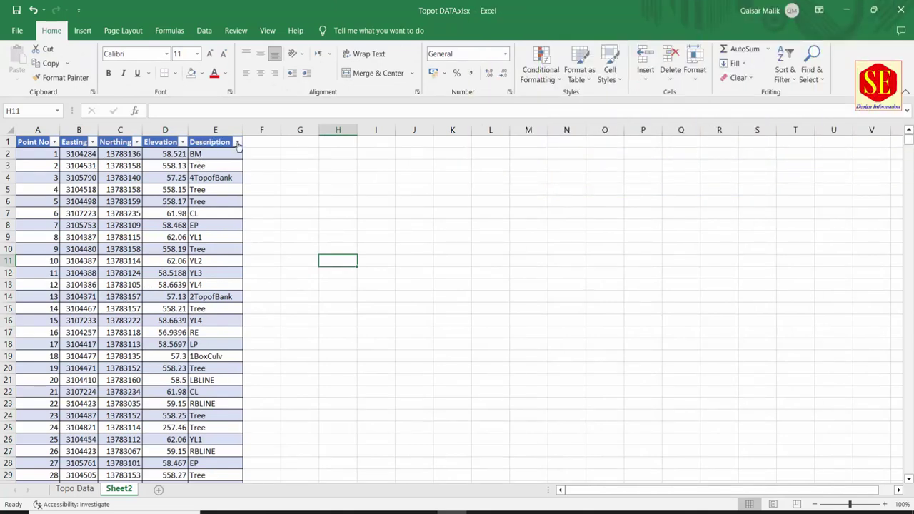
# Step: Filter the table's Description column to CL only, leaving 94 of 1370 records
pyautogui.click(237, 145)
pyautogui.scroll(-2, 305, 306)
pyautogui.scroll(-2, 304, 304)
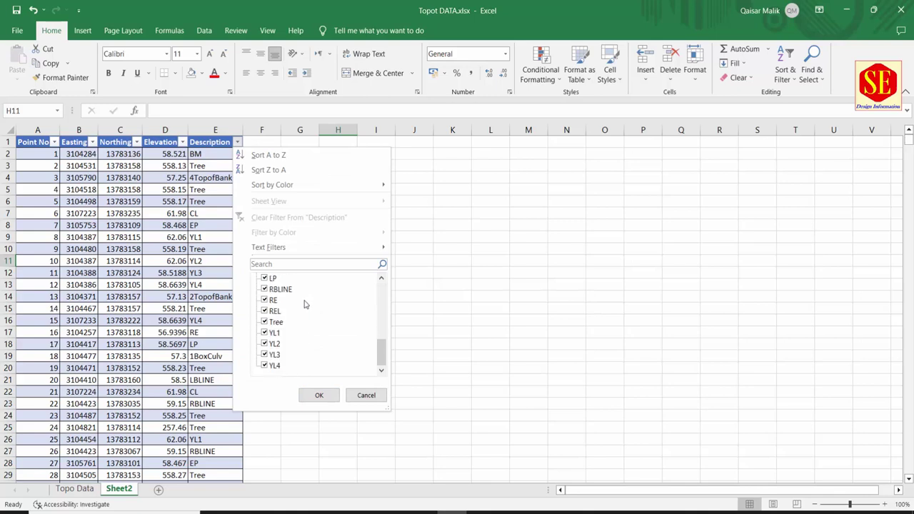
pyautogui.scroll(2, 304, 305)
pyautogui.scroll(2, 305, 322)
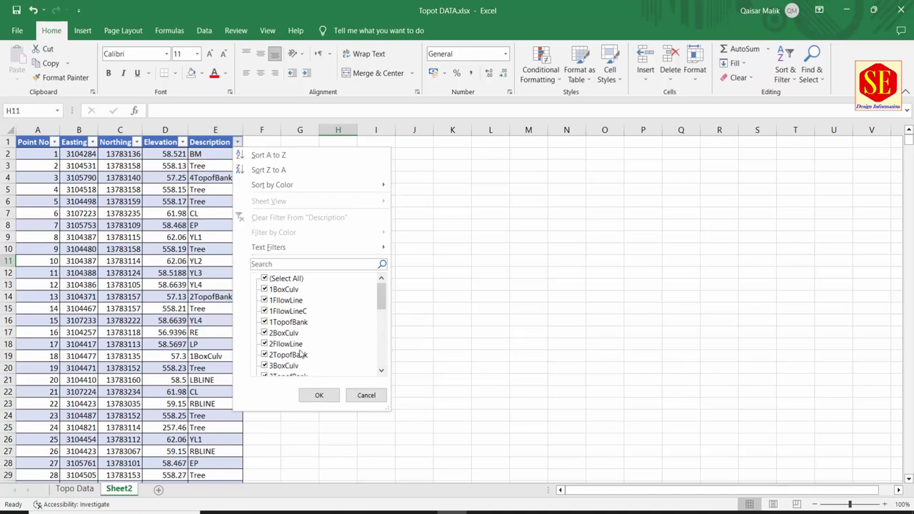
pyautogui.scroll(-2, 293, 369)
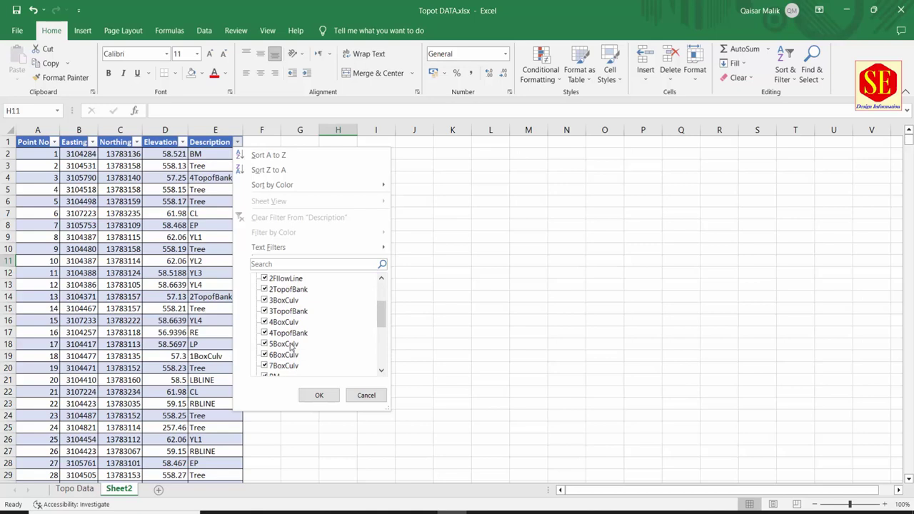
pyautogui.scroll(-1, 291, 348)
pyautogui.scroll(-2, 287, 329)
pyautogui.scroll(-2, 292, 350)
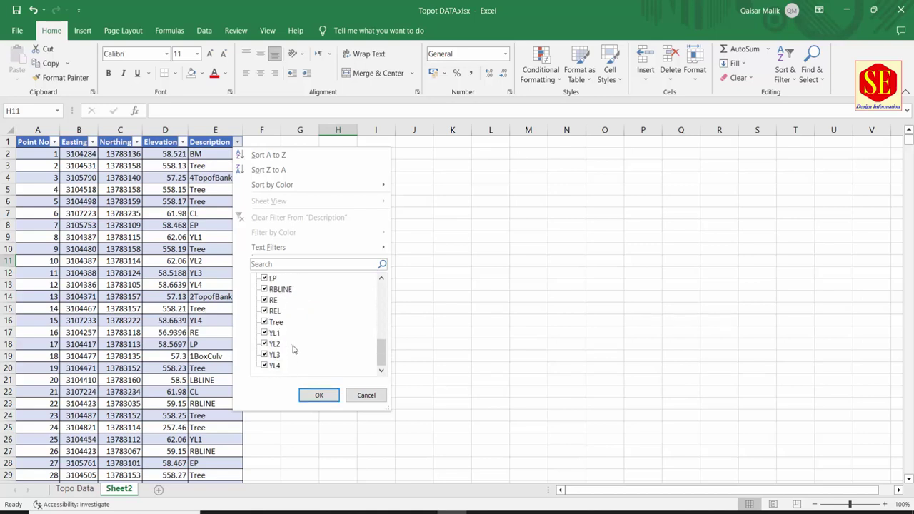
pyautogui.scroll(8, 292, 349)
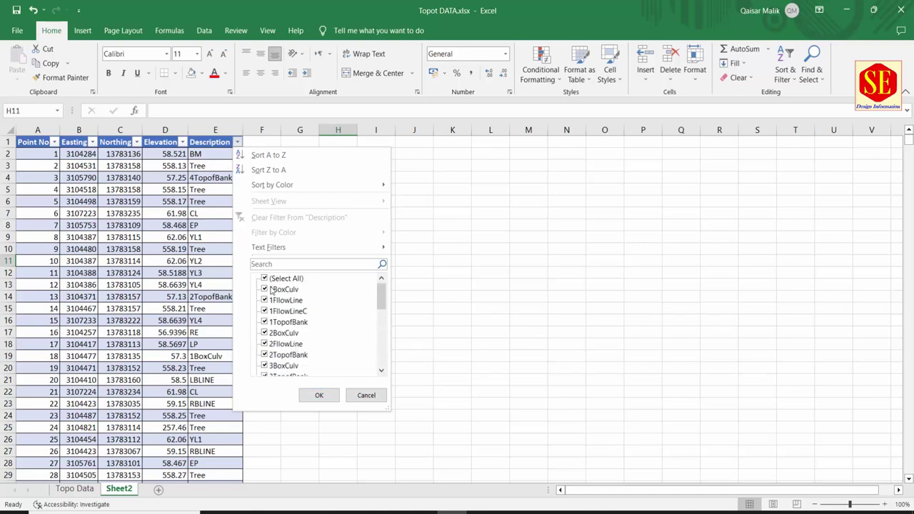
pyautogui.click(264, 278)
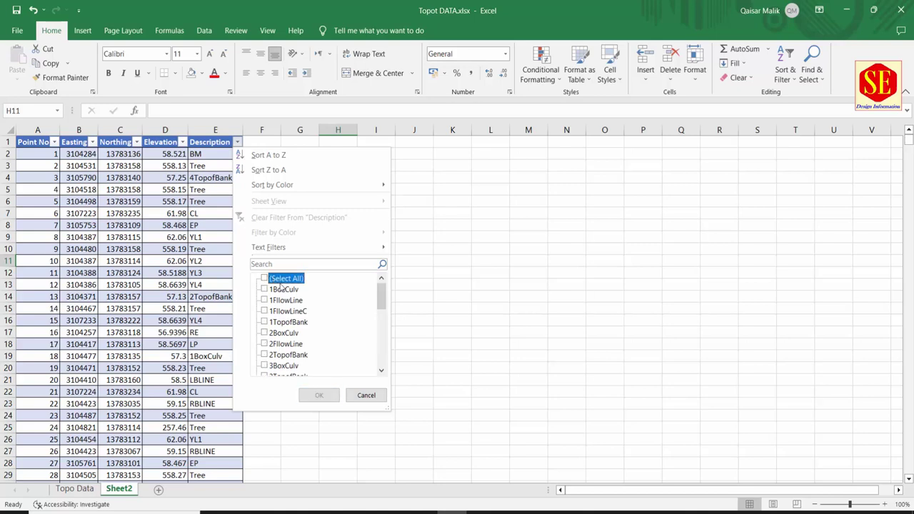
pyautogui.scroll(-2, 314, 318)
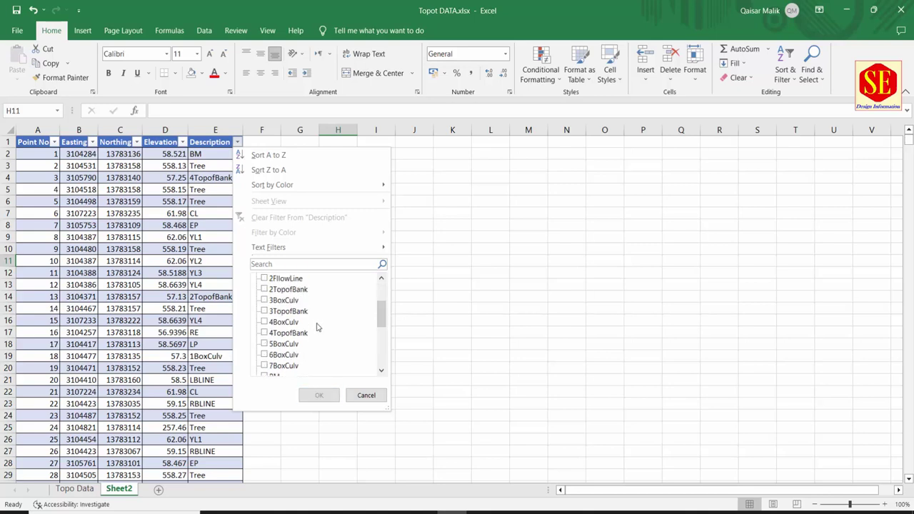
pyautogui.scroll(-1, 317, 327)
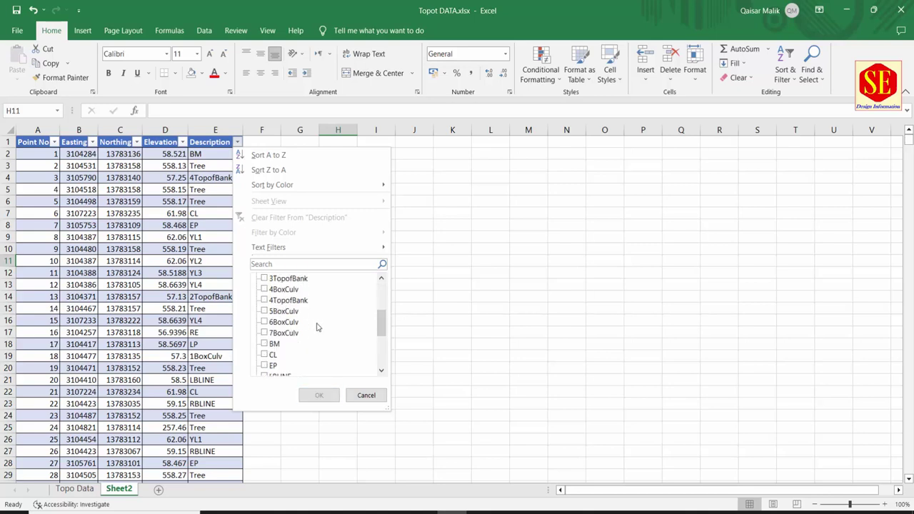
pyautogui.click(264, 355)
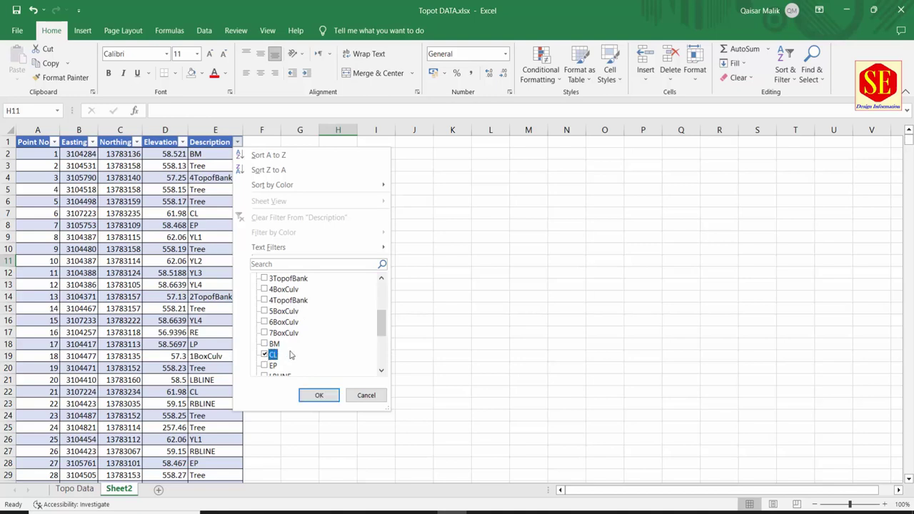
pyautogui.click(321, 395)
pyautogui.click(351, 335)
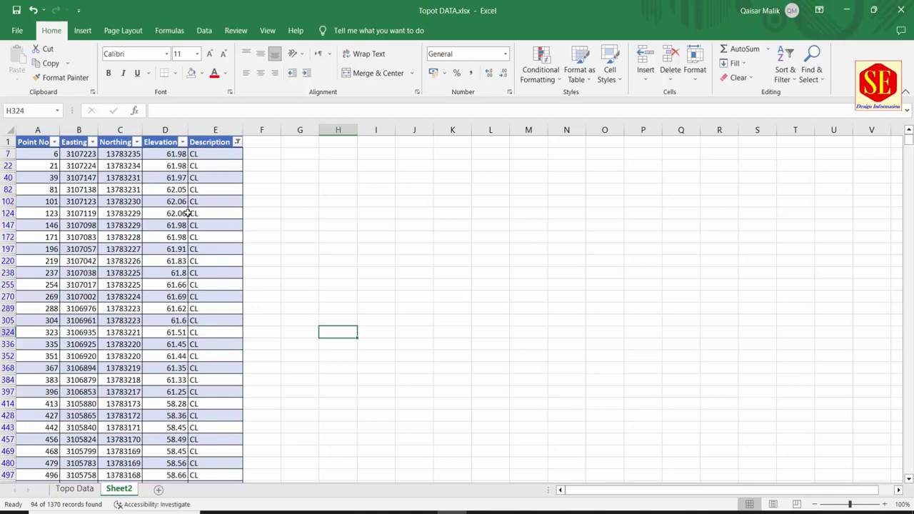
# Step: Select the visible CL point rows across columns A to E
pyautogui.scroll(-1, 180, 257)
pyautogui.scroll(-3, 179, 261)
pyautogui.scroll(-3, 179, 262)
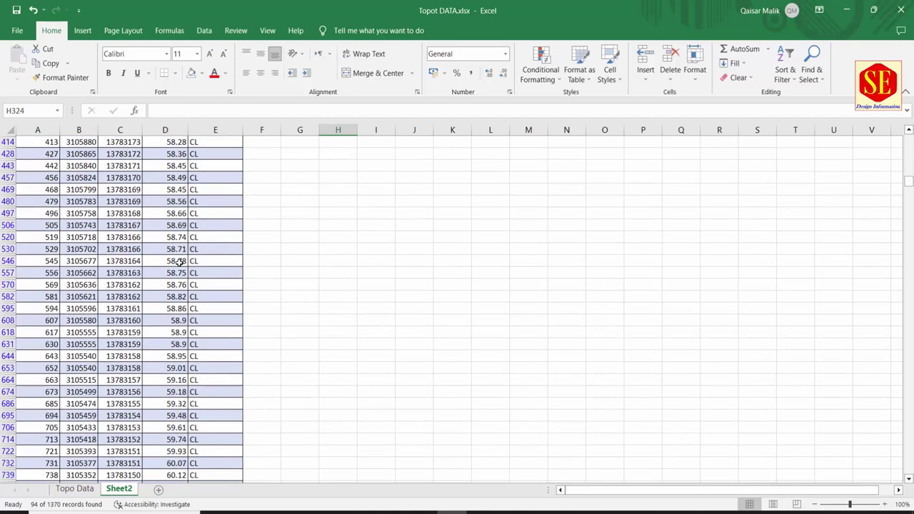
pyautogui.scroll(-3, 179, 262)
pyautogui.scroll(-3, 180, 263)
pyautogui.scroll(-3, 110, 329)
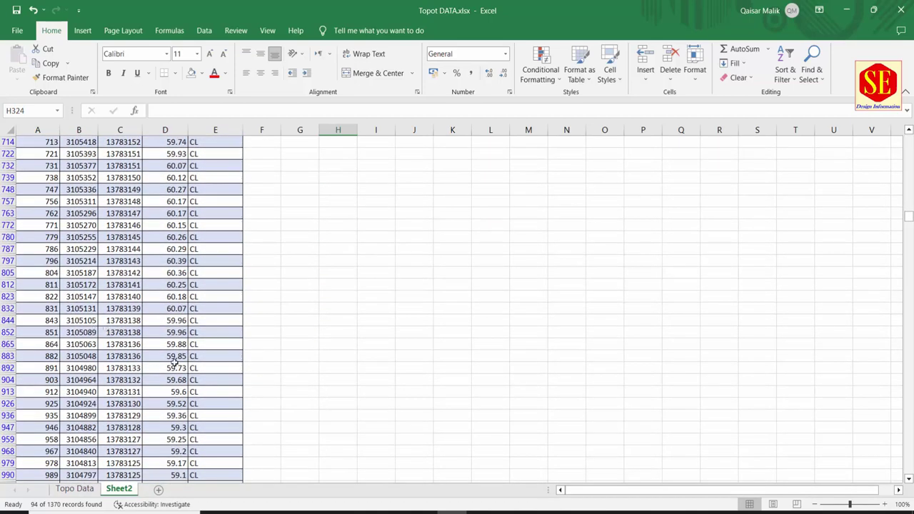
pyautogui.scroll(-2, 175, 364)
pyautogui.scroll(-2, 174, 363)
pyautogui.scroll(-4, 176, 353)
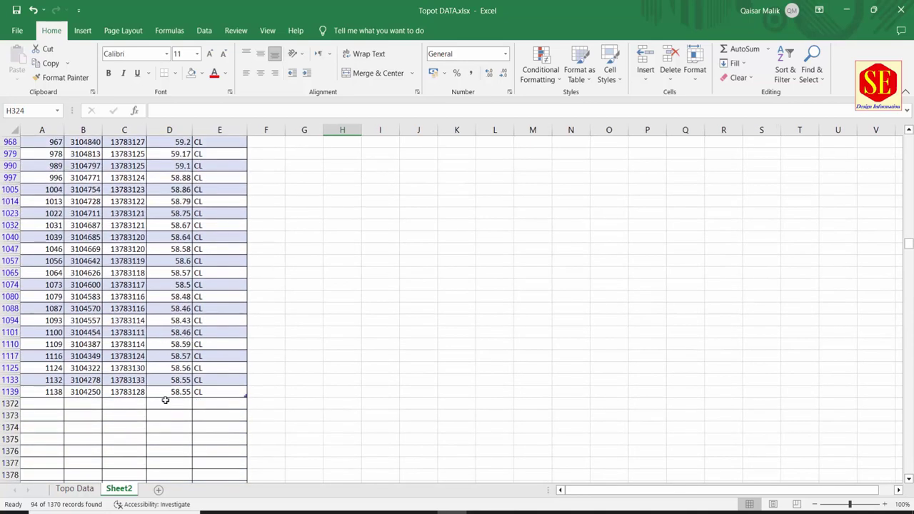
pyautogui.scroll(3, 231, 359)
pyautogui.scroll(2, 265, 307)
pyautogui.scroll(4, 210, 204)
pyautogui.scroll(3, 209, 206)
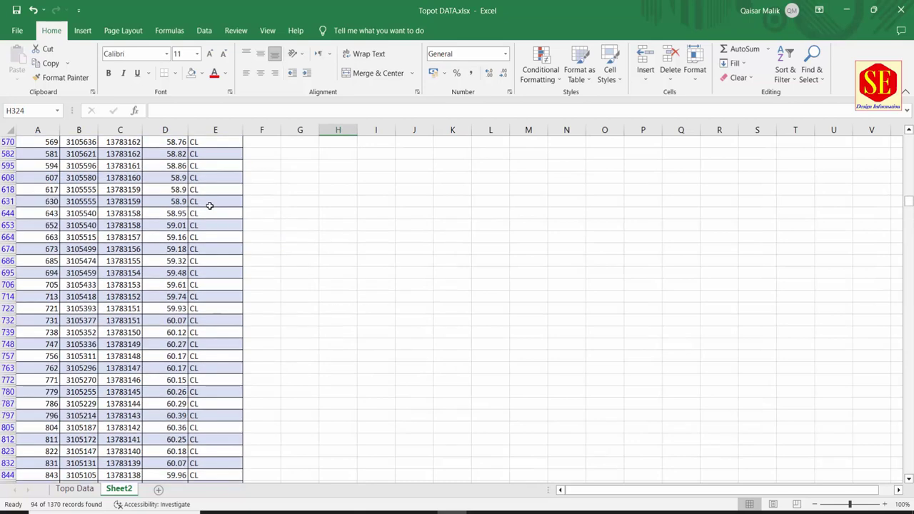
pyautogui.scroll(3, 210, 205)
pyautogui.scroll(4, 210, 204)
pyautogui.scroll(2, 210, 204)
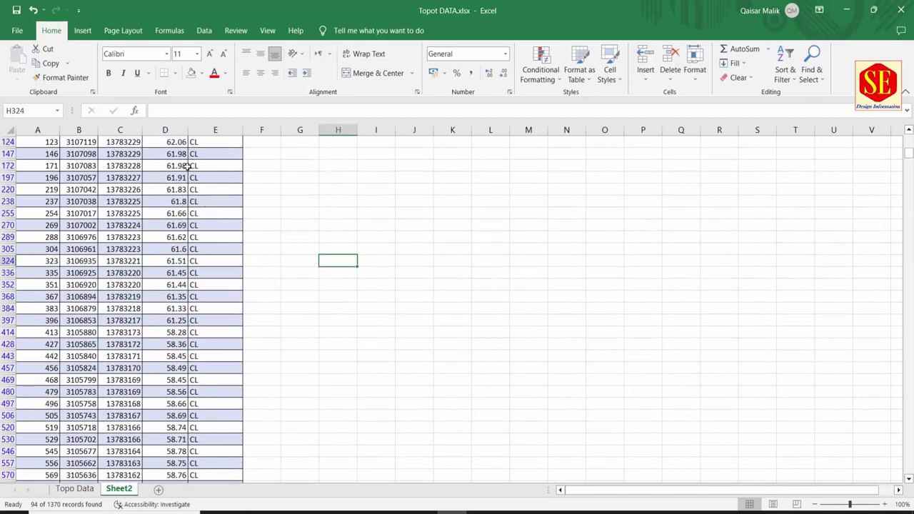
pyautogui.scroll(2, 188, 165)
pyautogui.moveTo(39, 152)
pyautogui.mouseDown()
pyautogui.moveTo(171, 166)
pyautogui.moveTo(246, 480)
pyautogui.mouseUp()
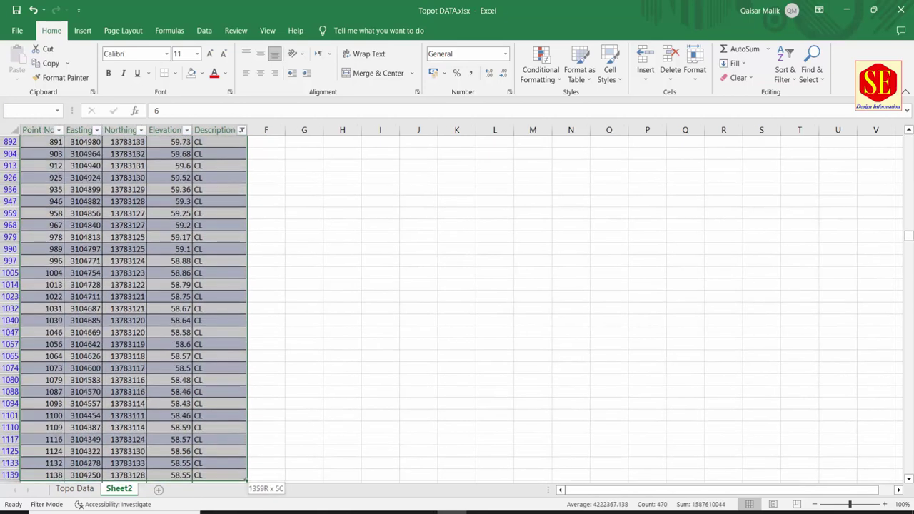
pyautogui.moveTo(195, 509); pyautogui.dragTo(224, 465)
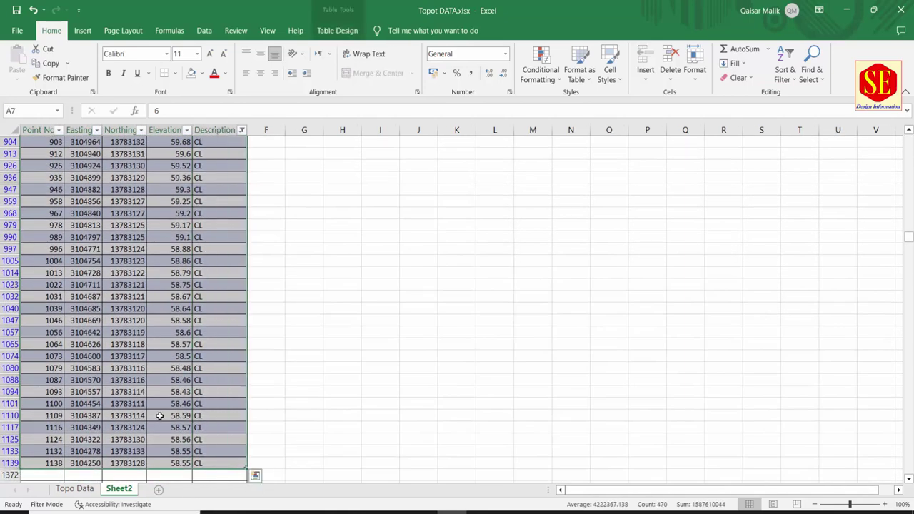
# Step: Copy the selected CL rows and add a new blank Sheet3
pyautogui.rightClick(158, 372)
pyautogui.click(187, 83)
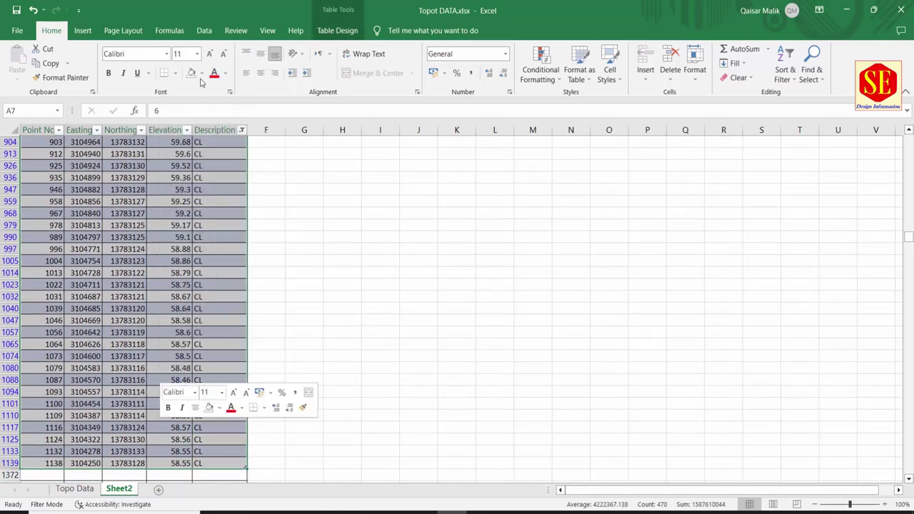
pyautogui.click(523, 152)
pyautogui.click(159, 491)
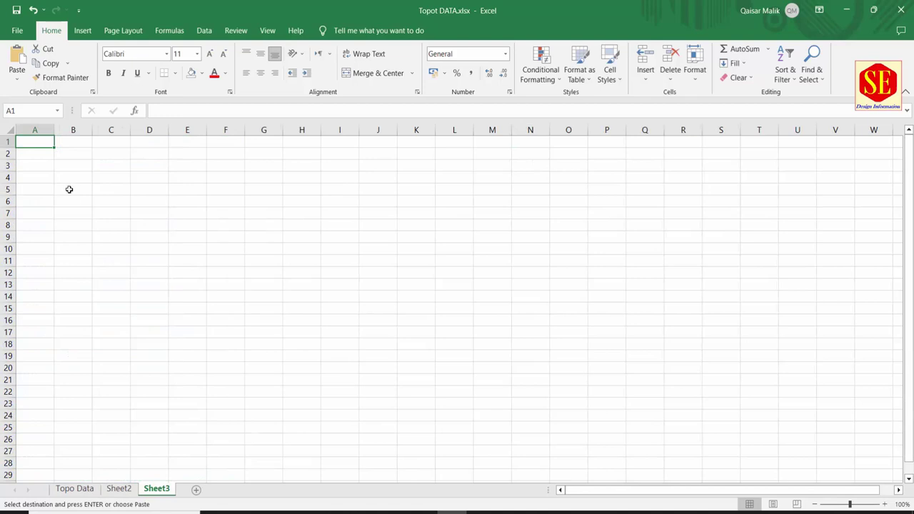
# Step: Paste the 94 CL points as values at B5, filling B5:F98 on Sheet3
pyautogui.click(69, 189)
pyautogui.rightClick(69, 189)
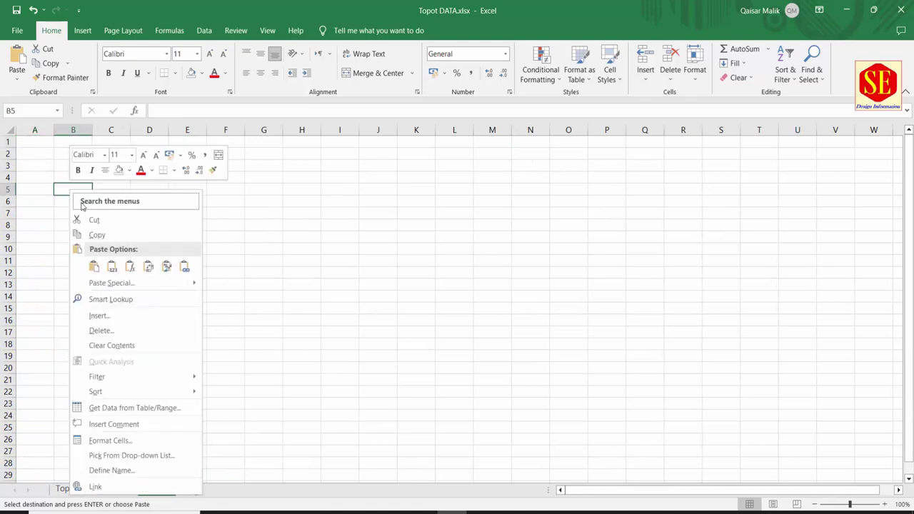
pyautogui.click(112, 268)
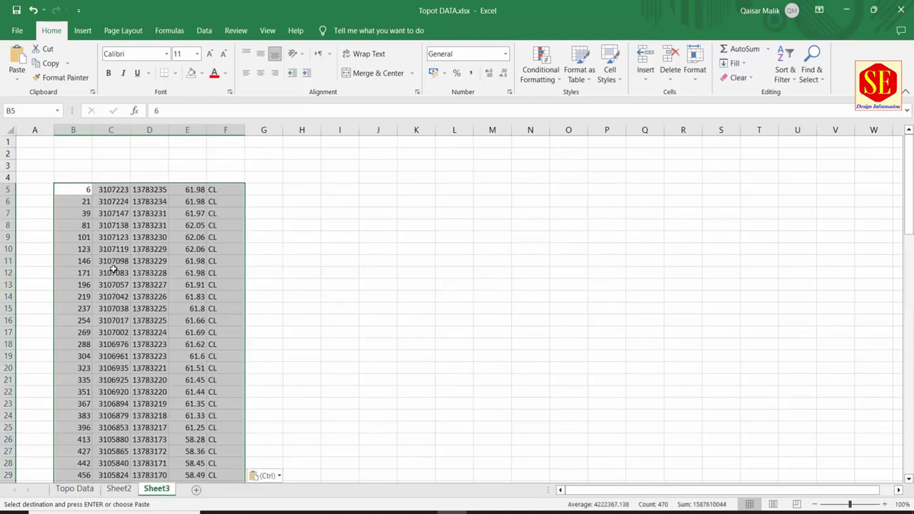
pyautogui.click(209, 189)
pyautogui.scroll(-6, 207, 343)
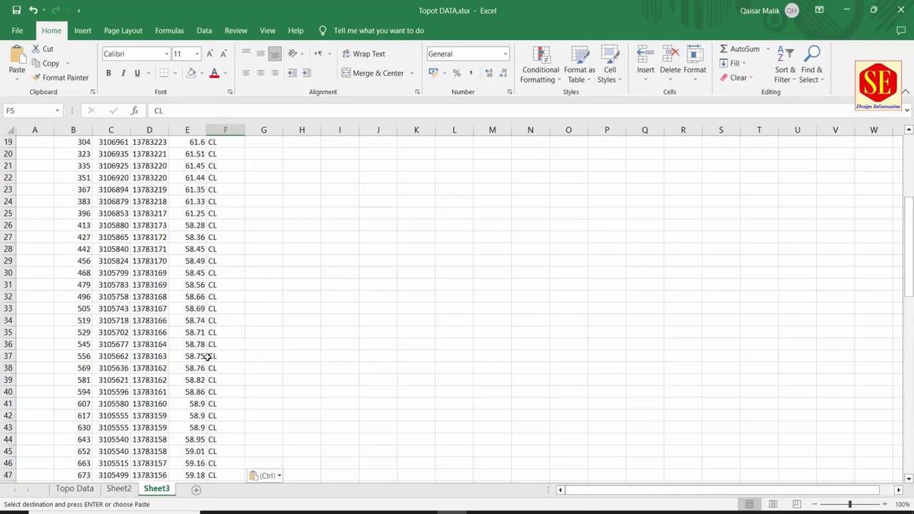
pyautogui.scroll(-7, 205, 371)
pyautogui.scroll(-8, 204, 407)
pyautogui.scroll(8, 204, 408)
pyautogui.scroll(7, 196, 392)
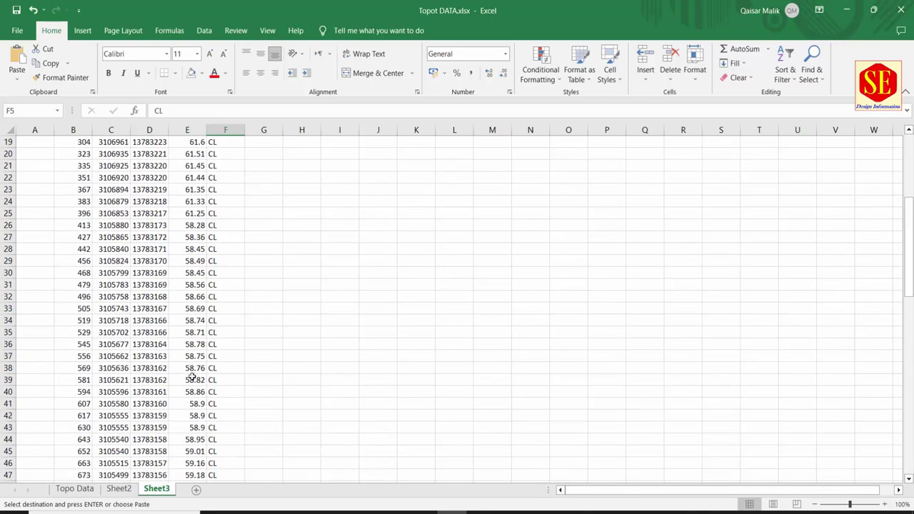
pyautogui.scroll(6, 192, 377)
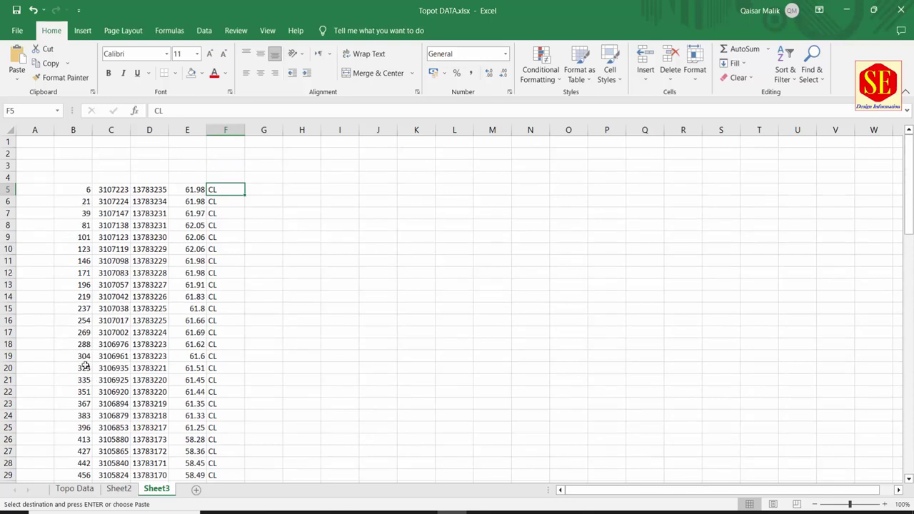
# Step: Enter headers P NO, E, N, Z and Description in cells B4:F4
pyautogui.click(88, 191)
pyautogui.click(85, 177)
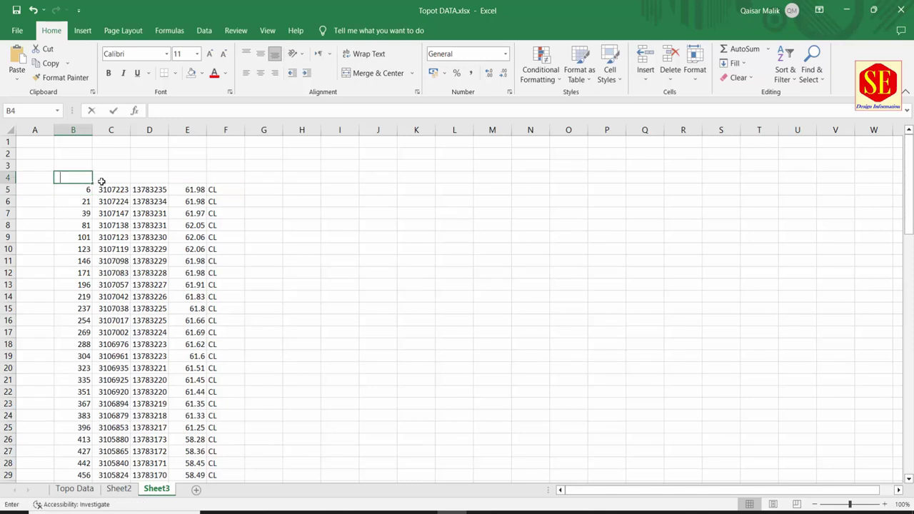
pyautogui.write('P NO')
pyautogui.click(101, 182)
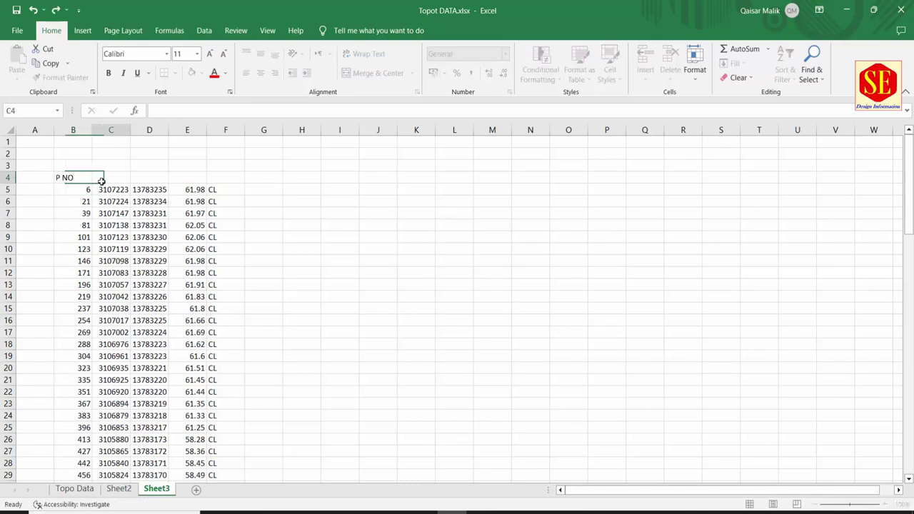
pyautogui.write('E')
pyautogui.click(145, 183)
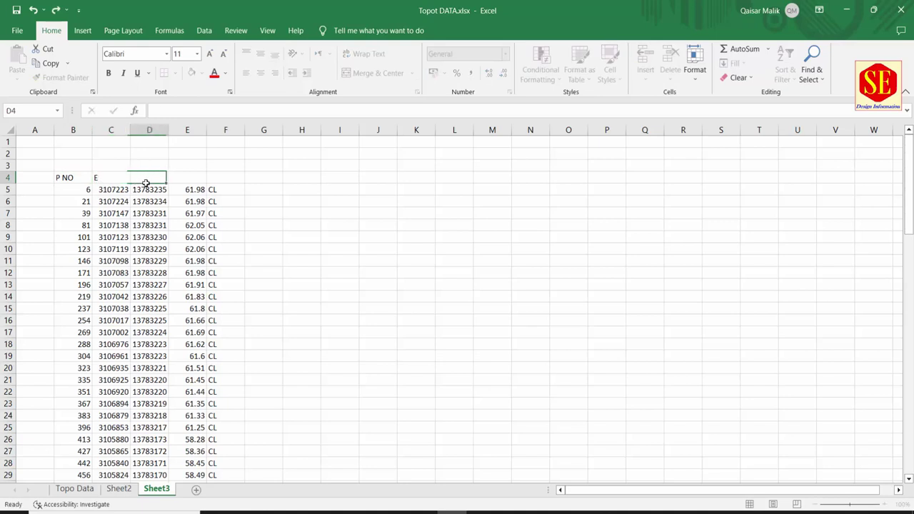
pyautogui.write('N')
pyautogui.click(184, 178)
pyautogui.write('Z')
pyautogui.click(224, 178)
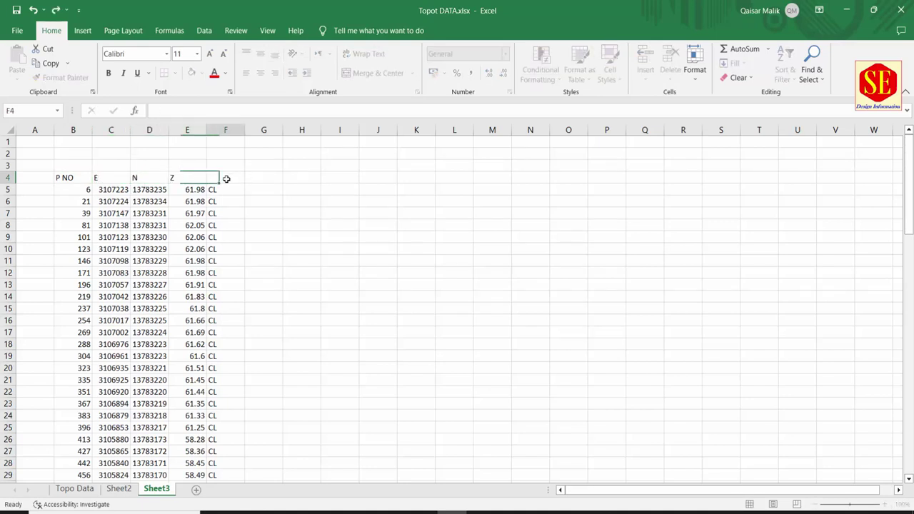
pyautogui.write('Descript')
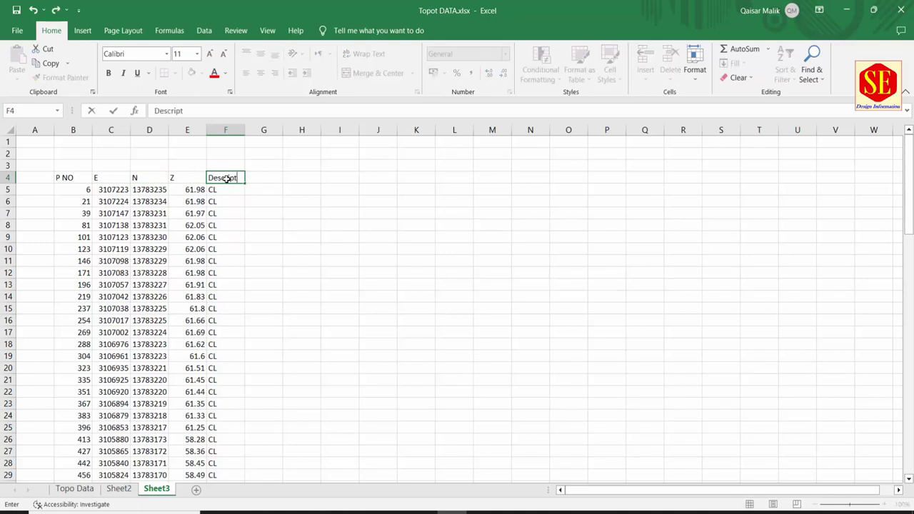
pyautogui.write('ion')
pyautogui.click(302, 214)
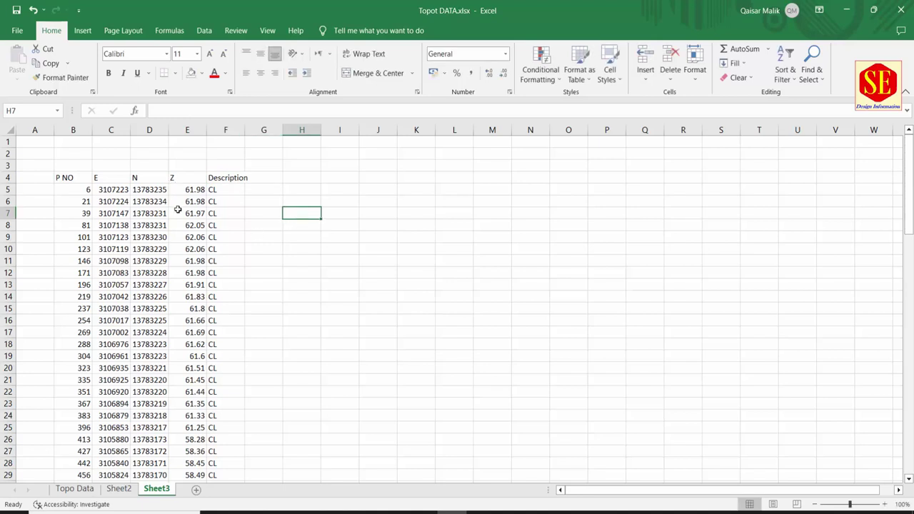
pyautogui.click(90, 189)
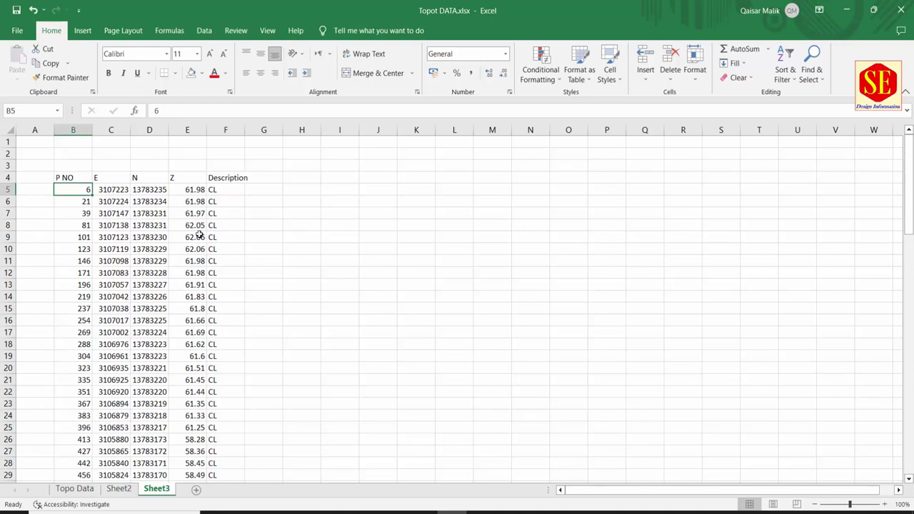
# Step: Number the first two points 1 and 2, then fill the series down to 94
pyautogui.write('1')
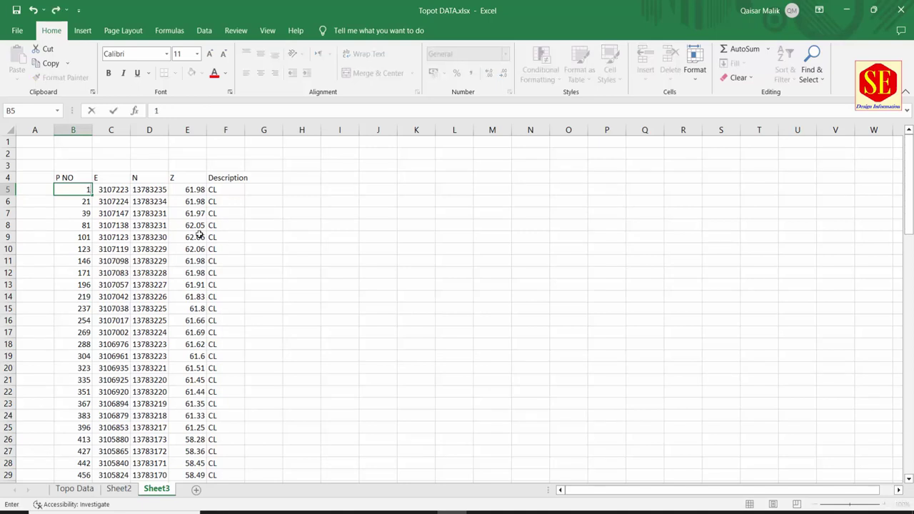
pyautogui.press('Return')
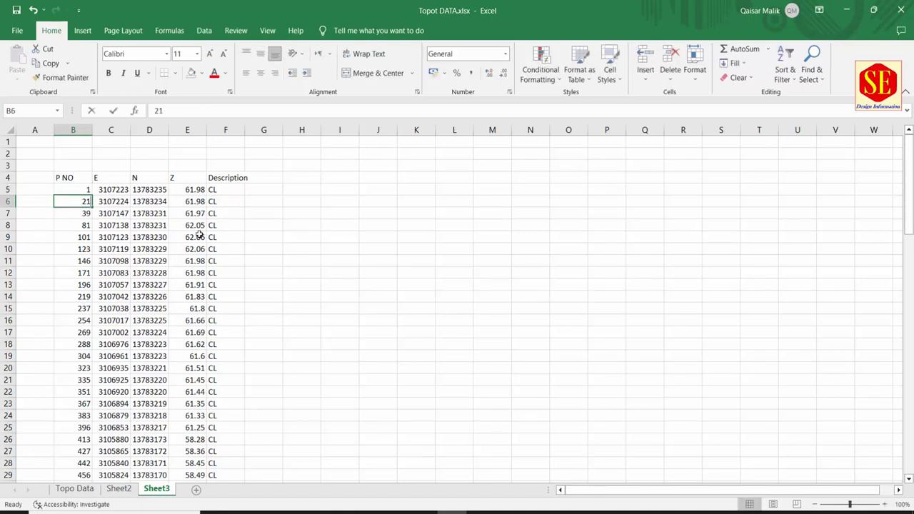
pyautogui.write('2')
pyautogui.press('Return')
pyautogui.moveTo(89, 191); pyautogui.dragTo(86, 201)
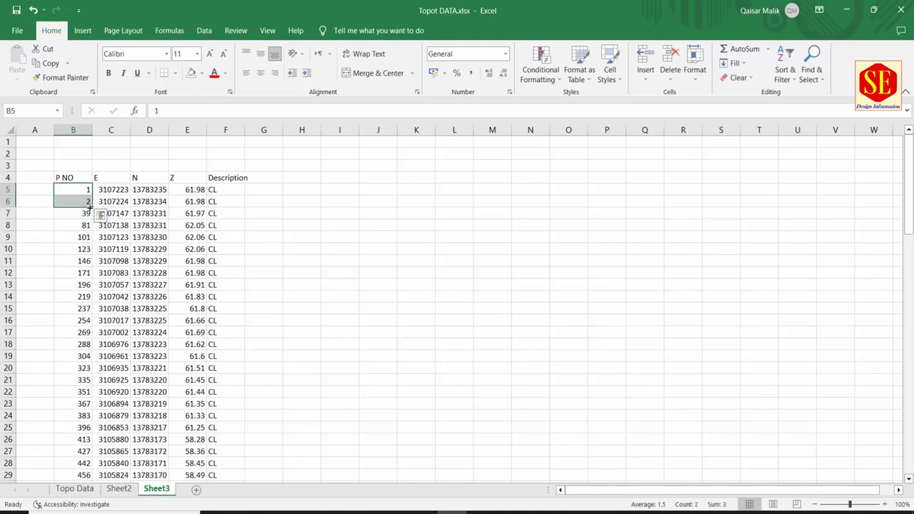
pyautogui.doubleClick(93, 207)
pyautogui.scroll(-7, 290, 306)
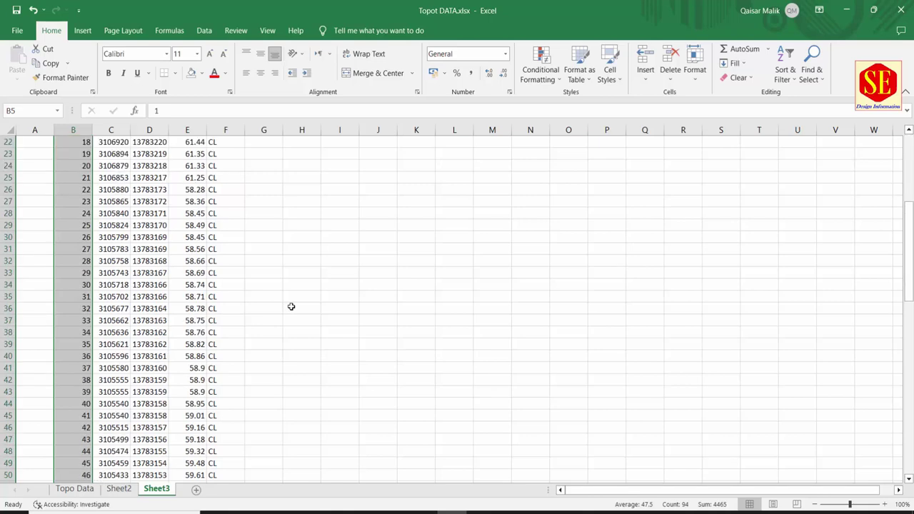
pyautogui.scroll(-8, 290, 307)
pyautogui.scroll(-15, 291, 306)
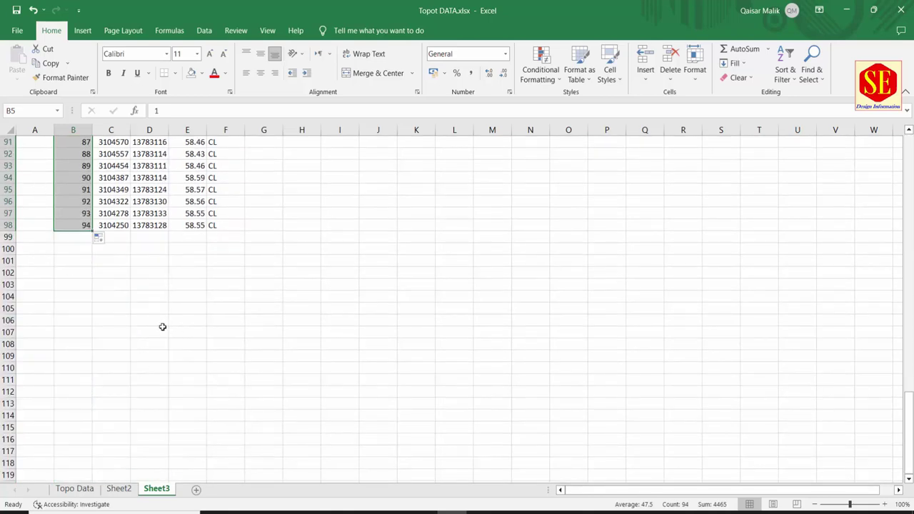
pyautogui.scroll(9, 81, 291)
pyautogui.scroll(7, 83, 300)
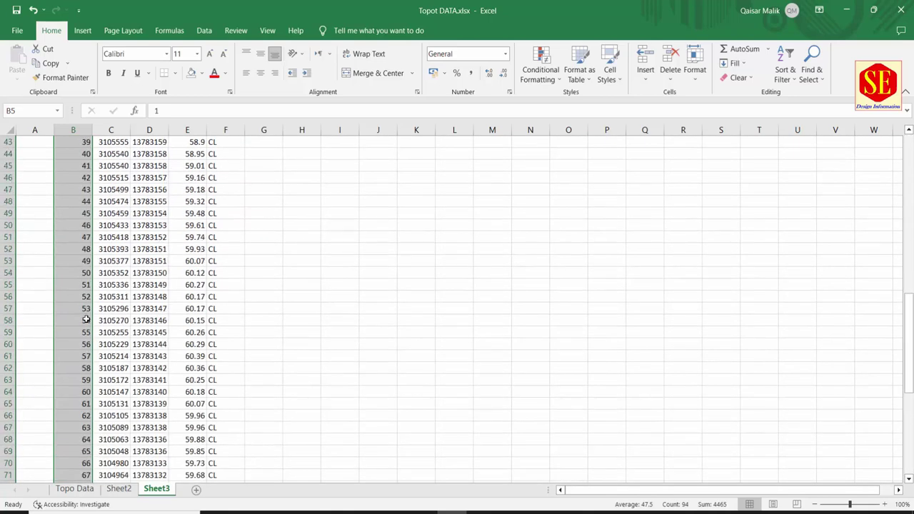
pyautogui.scroll(14, 85, 320)
# Step: Go back to Sheet2 and open the Description column's filter list
pyautogui.click(77, 192)
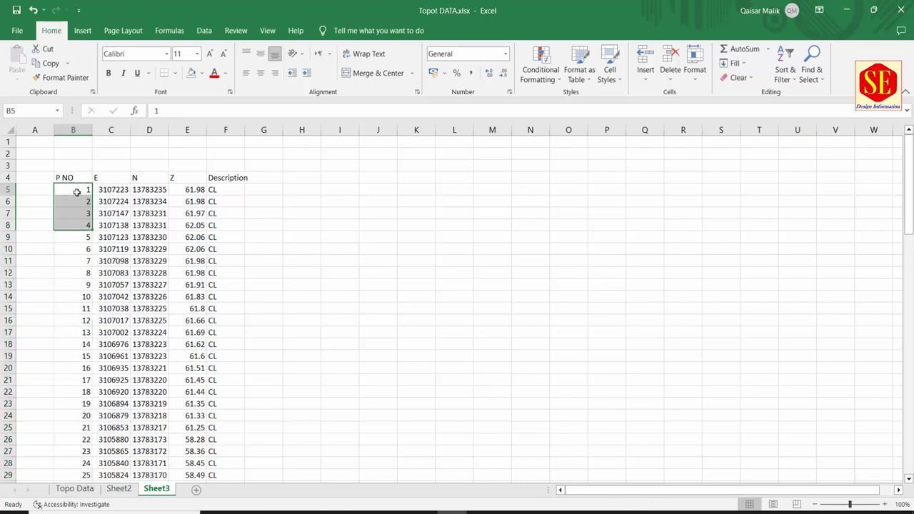
pyautogui.click(119, 490)
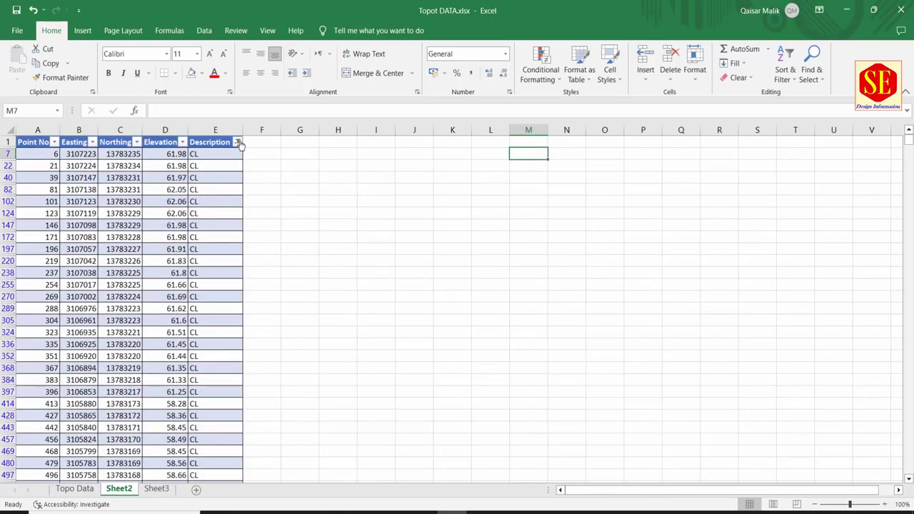
pyautogui.click(238, 142)
# Step: Switch the Description filter from CL to BM, showing 14 of 1370 records
pyautogui.scroll(-3, 291, 325)
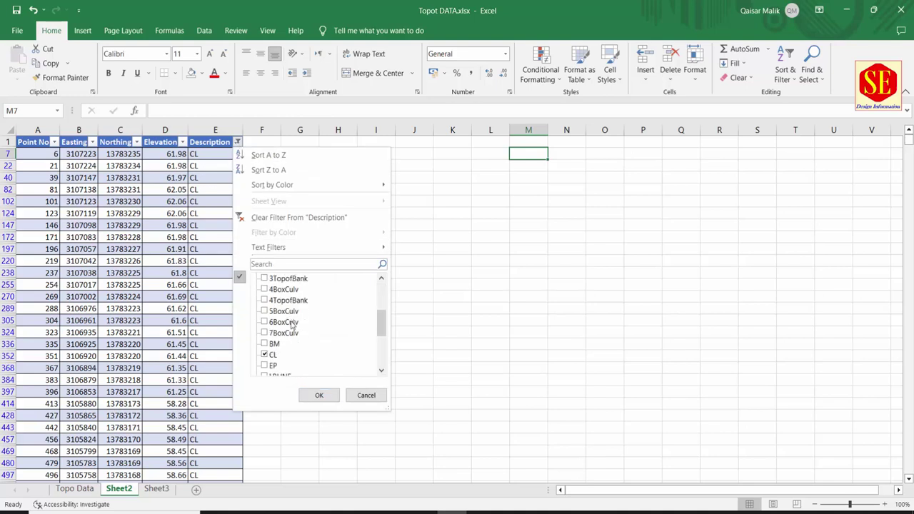
pyautogui.click(265, 355)
pyautogui.scroll(3, 298, 321)
pyautogui.scroll(-1, 298, 321)
pyautogui.scroll(-2, 299, 321)
pyautogui.scroll(3, 299, 320)
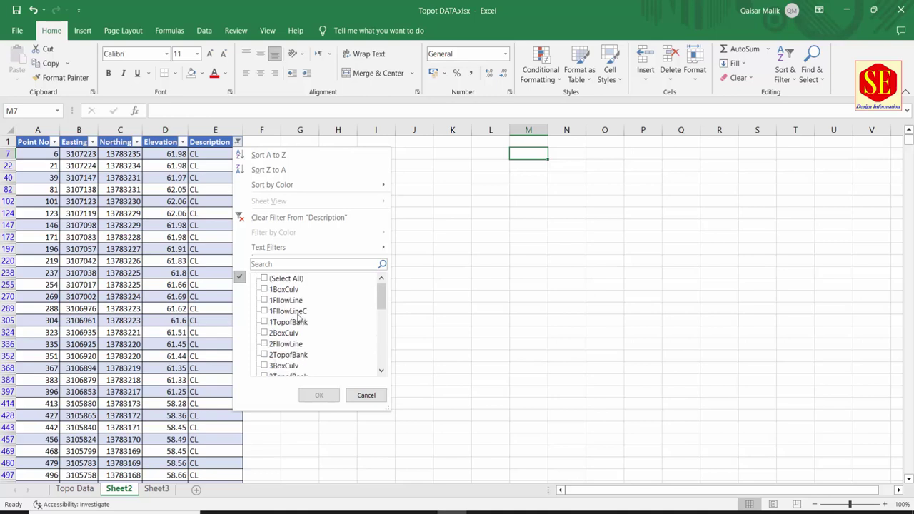
pyautogui.scroll(-3, 299, 318)
pyautogui.click(264, 311)
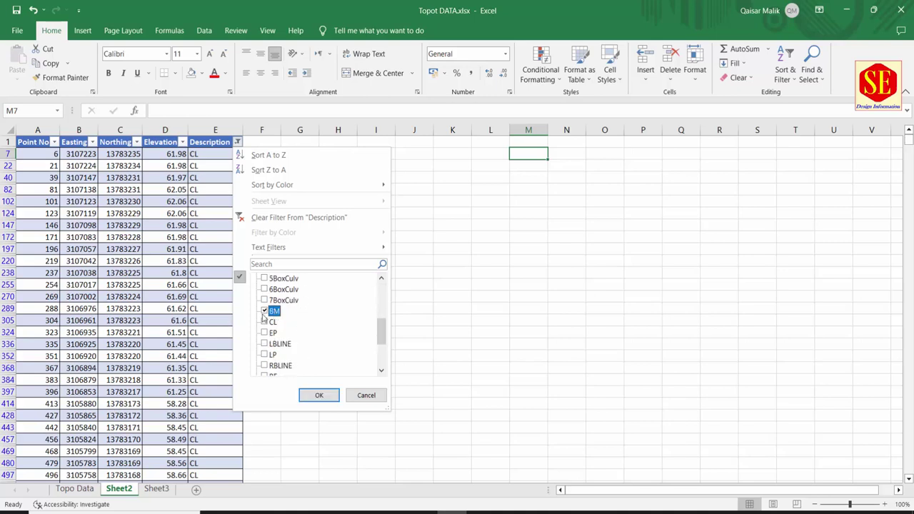
pyautogui.click(318, 397)
pyautogui.click(304, 260)
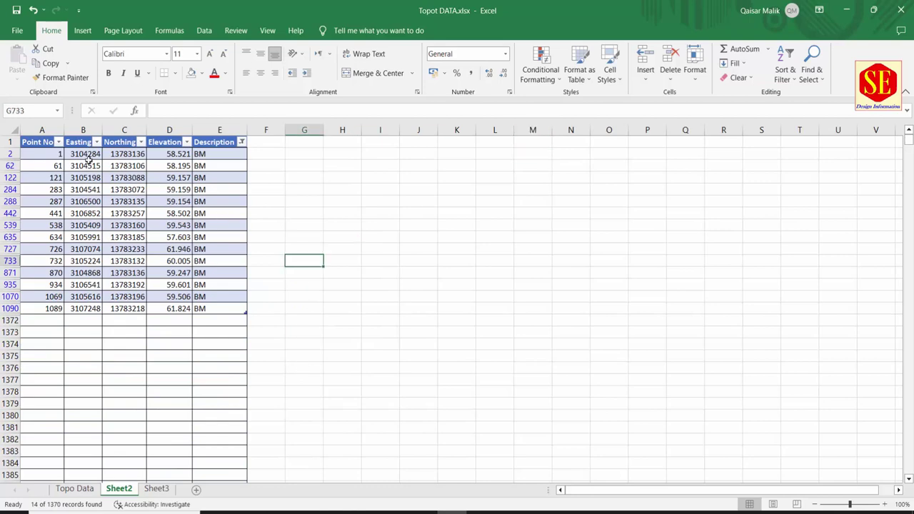
# Step: Copy the 14 filtered BM point rows from Sheet2
pyautogui.moveTo(44, 154); pyautogui.dragTo(233, 312)
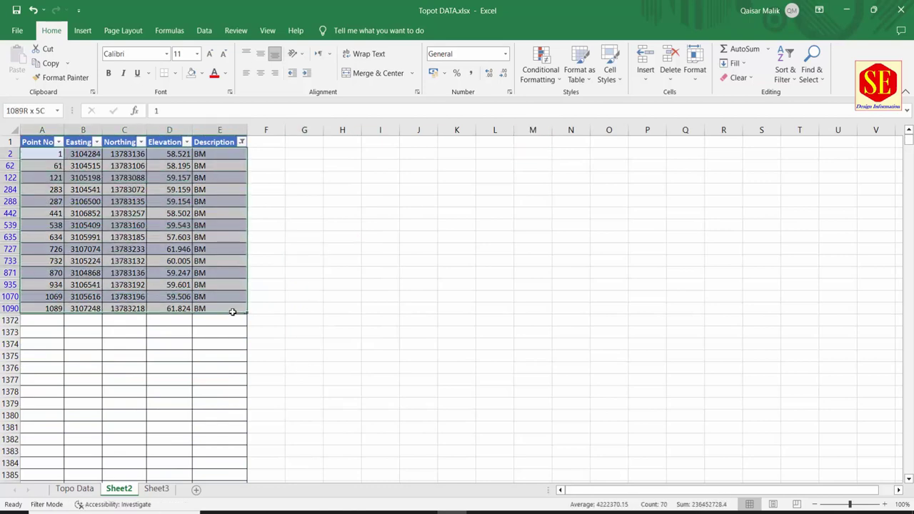
pyautogui.rightClick(232, 312)
pyautogui.click(257, 219)
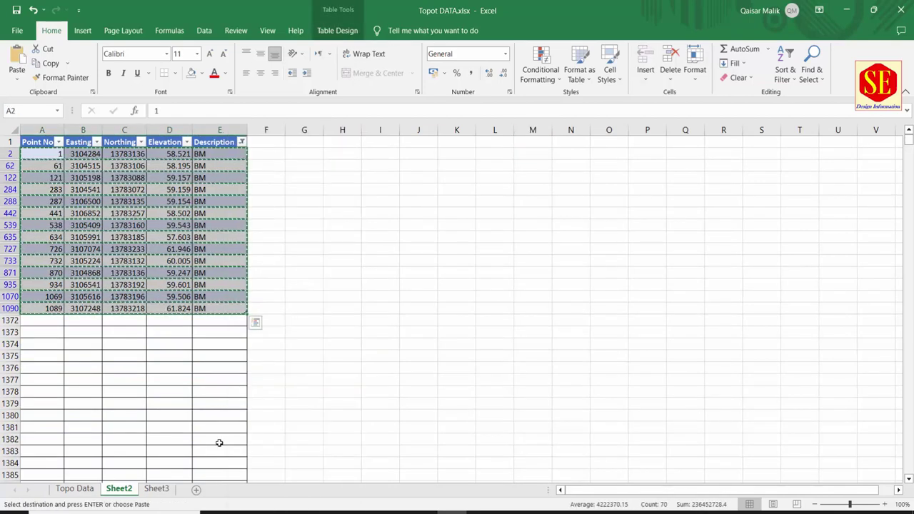
# Step: Paste the BM rows on Sheet3 at B99 and extend the point numbering through row 112
pyautogui.click(157, 488)
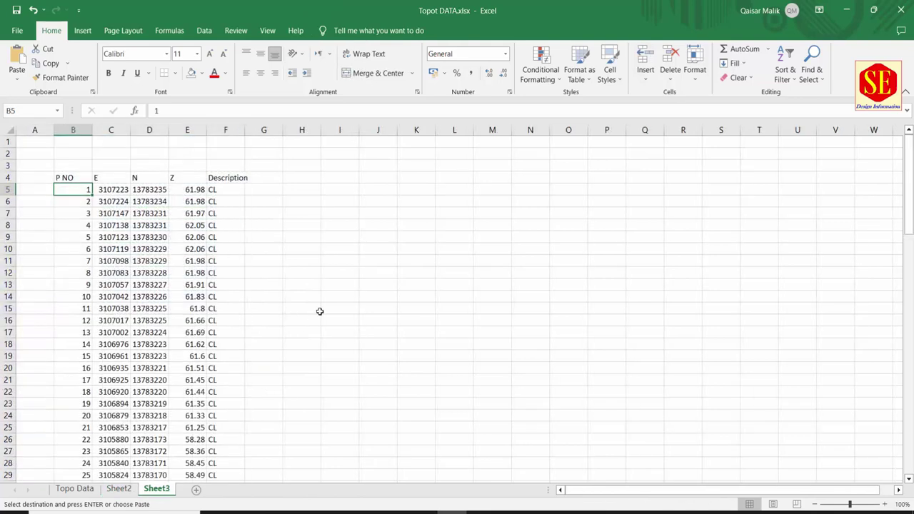
pyautogui.rightClick(384, 193)
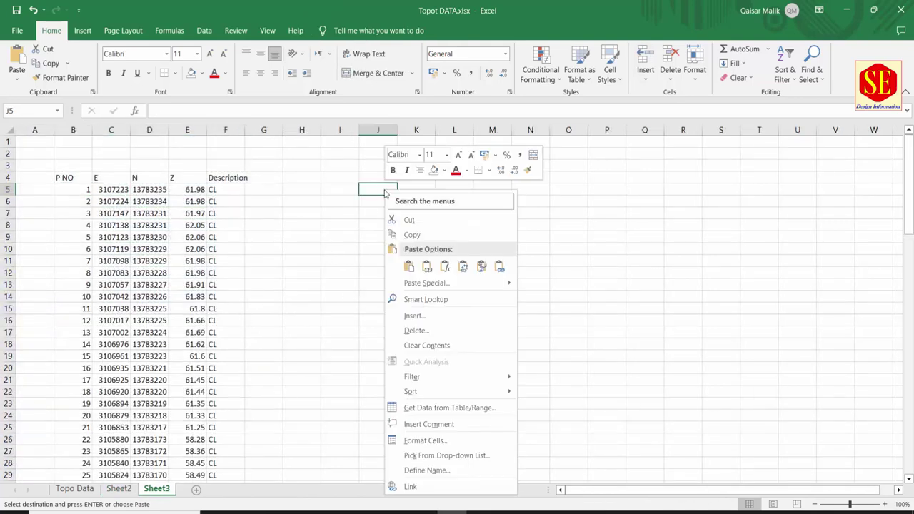
pyautogui.scroll(-4, 293, 280)
pyautogui.scroll(-8, 293, 279)
pyautogui.scroll(-9, 293, 279)
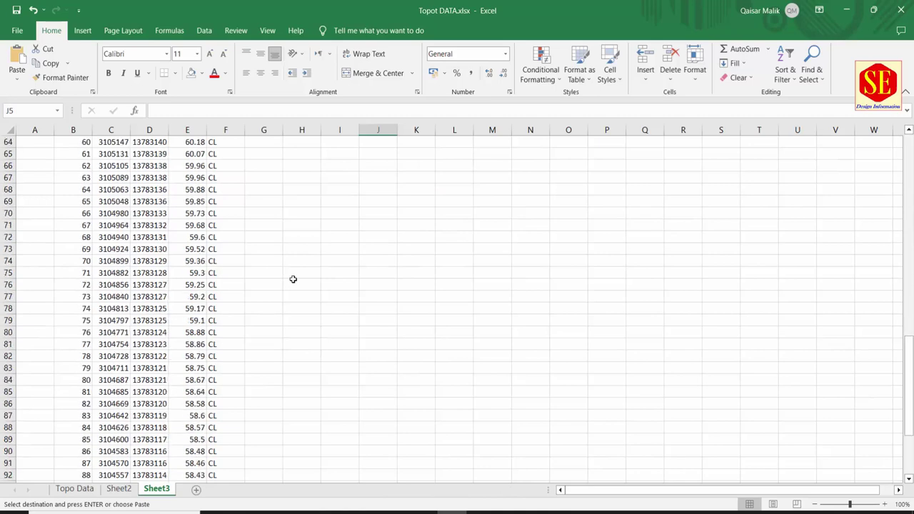
pyautogui.scroll(-10, 292, 279)
pyautogui.click(79, 204)
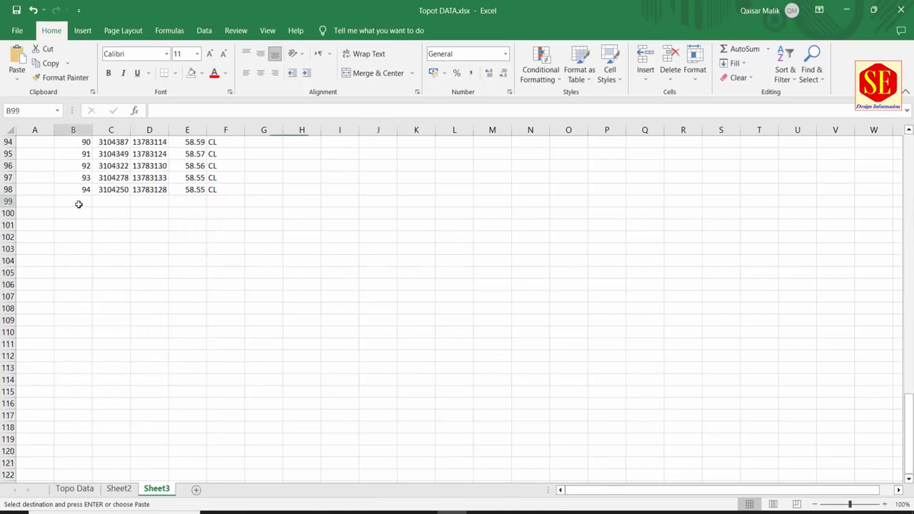
pyautogui.rightClick(79, 203)
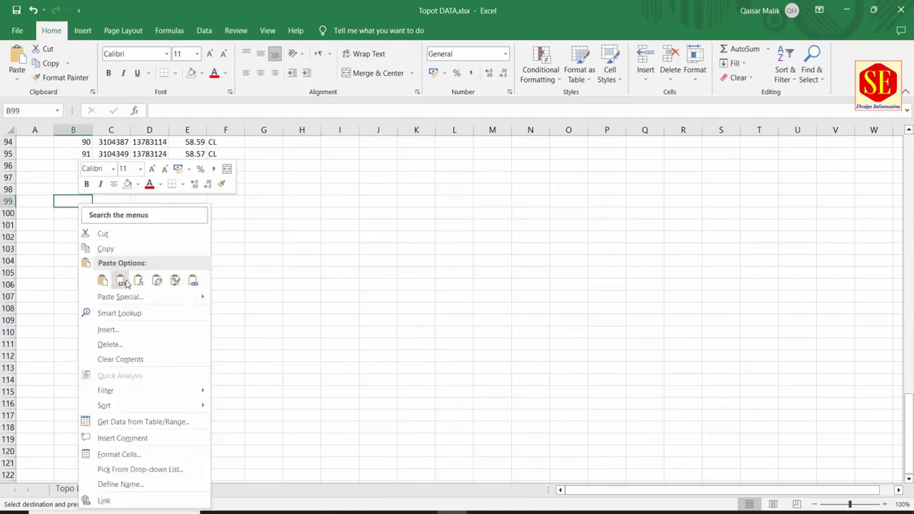
pyautogui.click(111, 284)
pyautogui.click(80, 180)
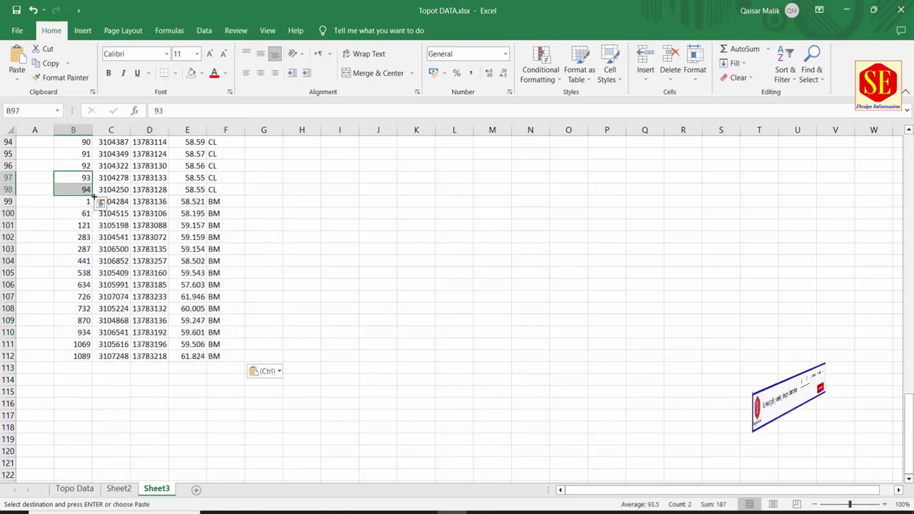
pyautogui.moveTo(92, 195)
pyautogui.mouseDown()
pyautogui.moveTo(96, 362)
pyautogui.moveTo(99, 199)
pyautogui.mouseUp()
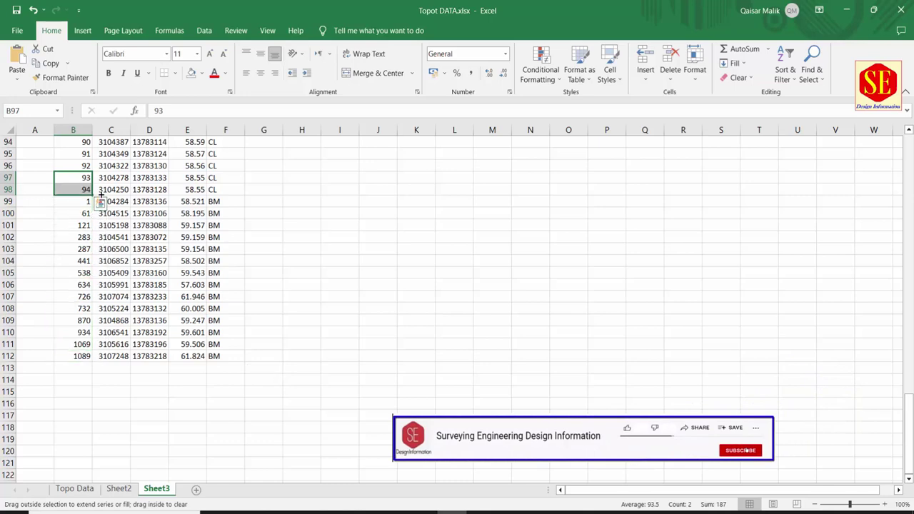
# Step: Check the BM descriptions (E2:E15) and CL descriptions (E19:E23) on the Topo Data sheet
pyautogui.click(76, 489)
pyautogui.scroll(13, 869, 164)
pyautogui.scroll(3, 868, 164)
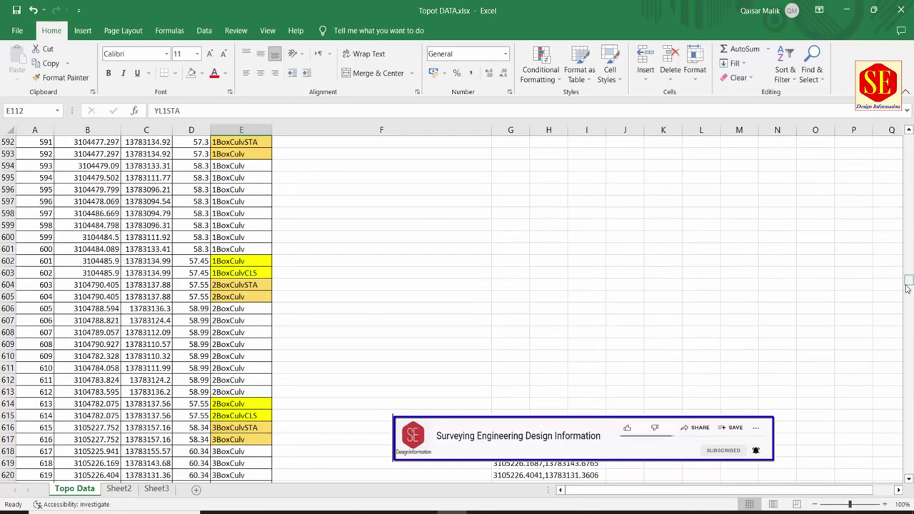
pyautogui.moveTo(908, 280); pyautogui.dragTo(908, 139)
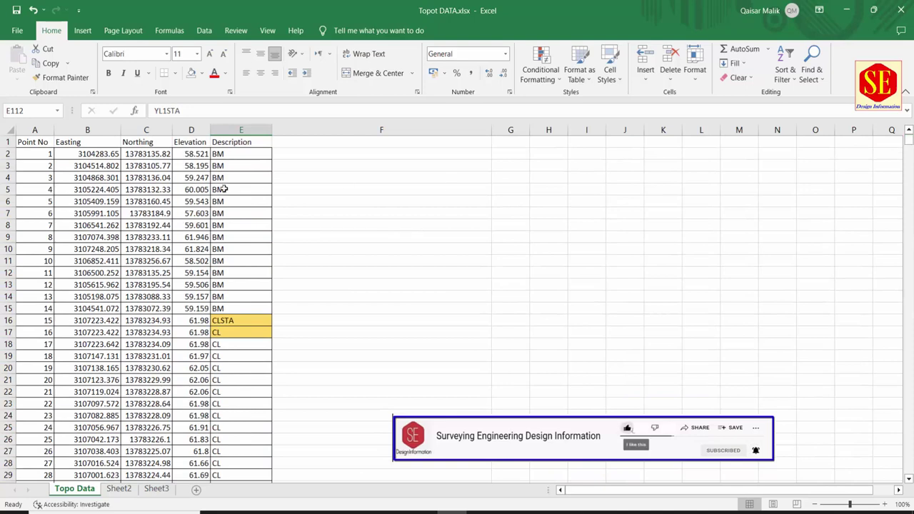
pyautogui.moveTo(236, 153); pyautogui.dragTo(227, 309)
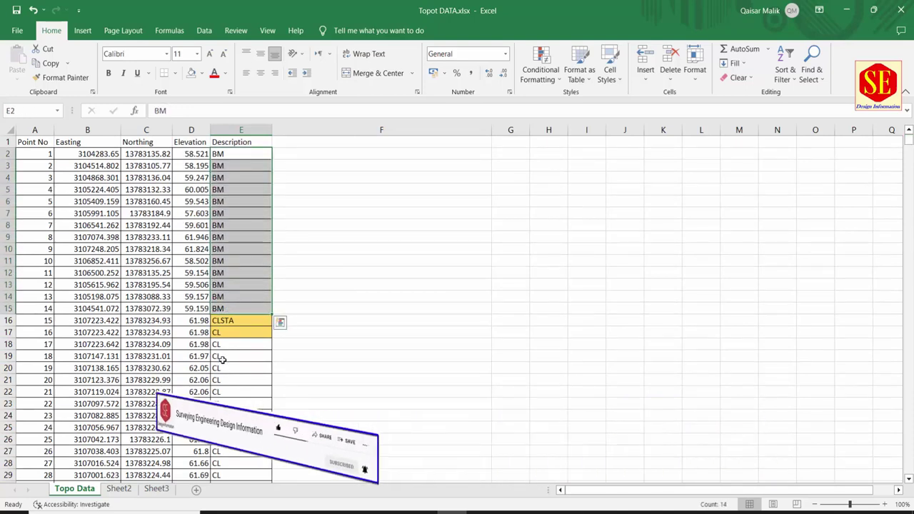
pyautogui.moveTo(223, 356); pyautogui.dragTo(216, 404)
# Step: Copy the 14 BM benchmark rows on Sheet3 and paste them at J5
pyautogui.click(157, 488)
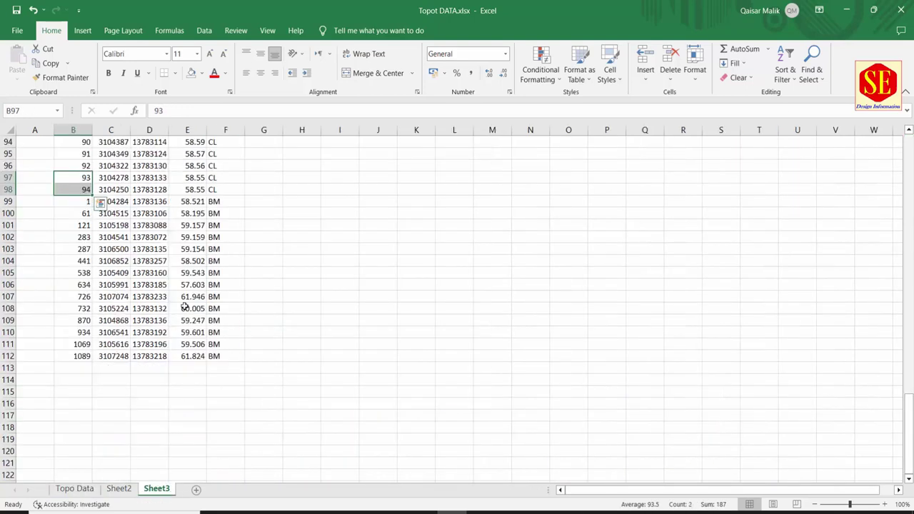
pyautogui.moveTo(79, 201); pyautogui.dragTo(212, 344)
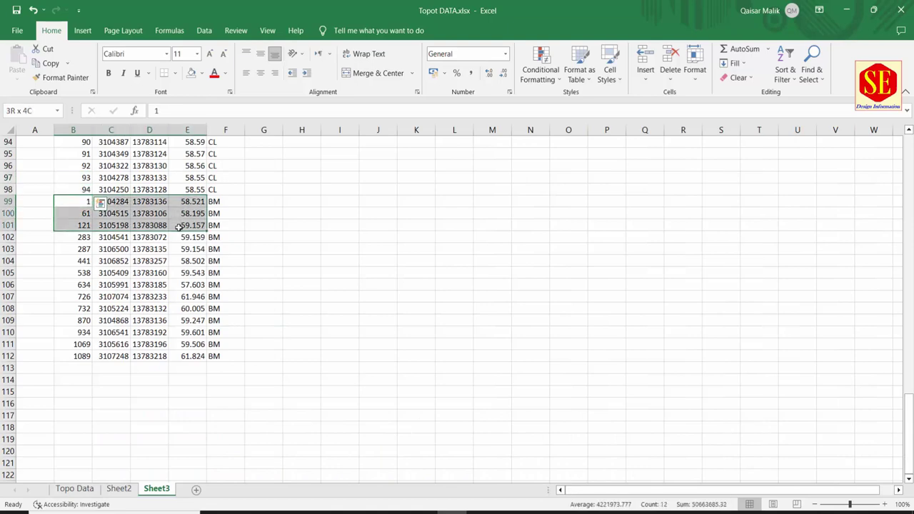
pyautogui.rightClick(212, 344)
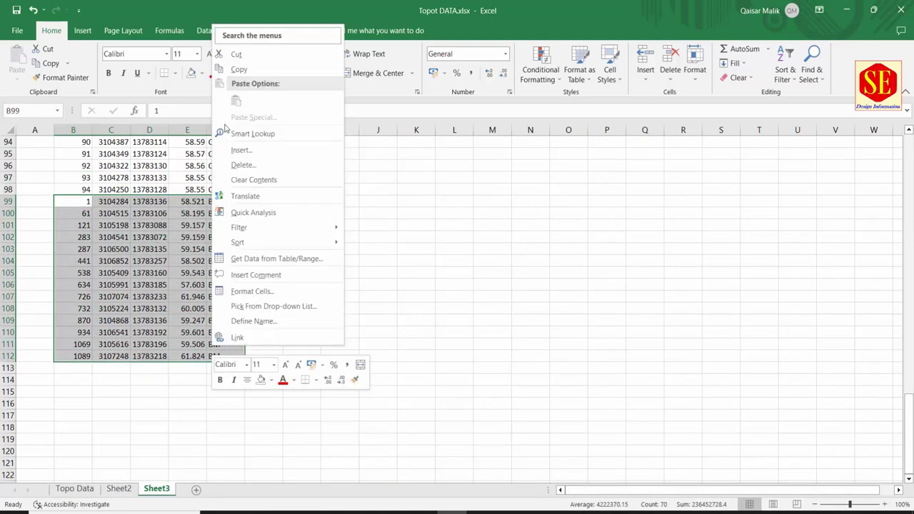
pyautogui.click(239, 70)
pyautogui.scroll(5, 378, 250)
pyautogui.scroll(8, 373, 228)
pyautogui.scroll(11, 372, 228)
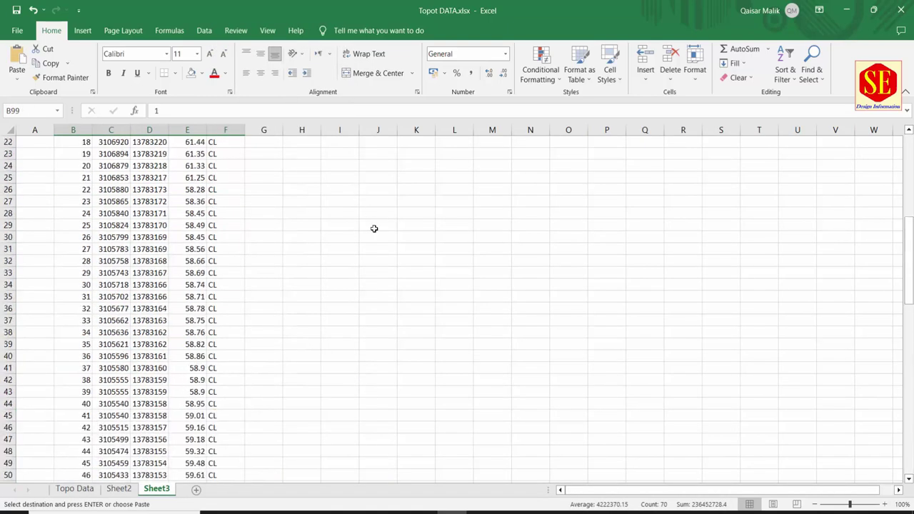
pyautogui.scroll(7, 373, 229)
pyautogui.rightClick(381, 189)
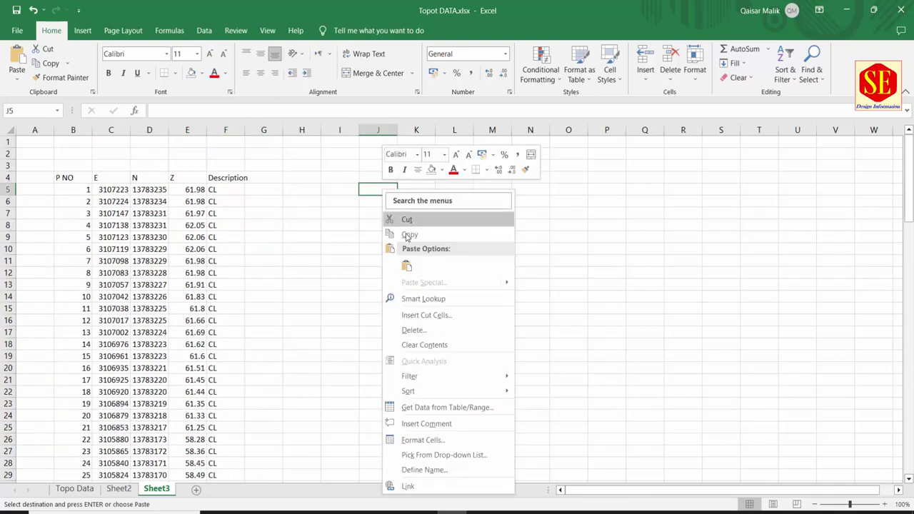
pyautogui.click(405, 266)
# Step: Insert 14 blank rows at rows 5–18 above the point list
pyautogui.moveTo(7, 189); pyautogui.dragTo(3, 345)
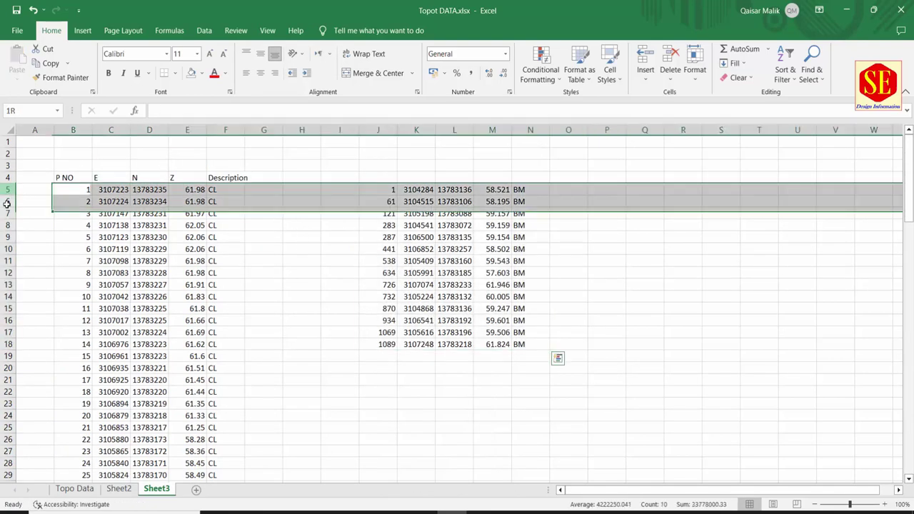
pyautogui.rightClick(3, 345)
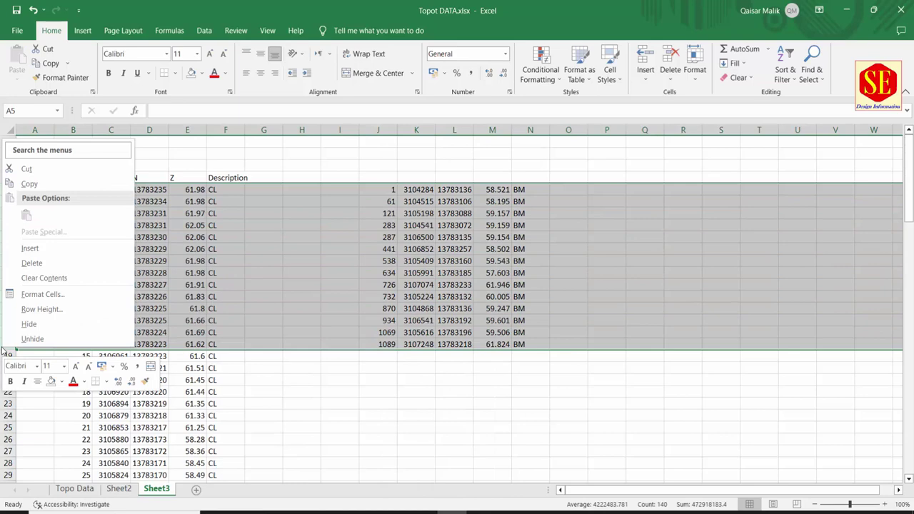
pyautogui.click(29, 247)
pyautogui.click(377, 284)
# Step: Cut the staged BM block in J19:N32
pyautogui.moveTo(390, 353); pyautogui.dragTo(518, 468)
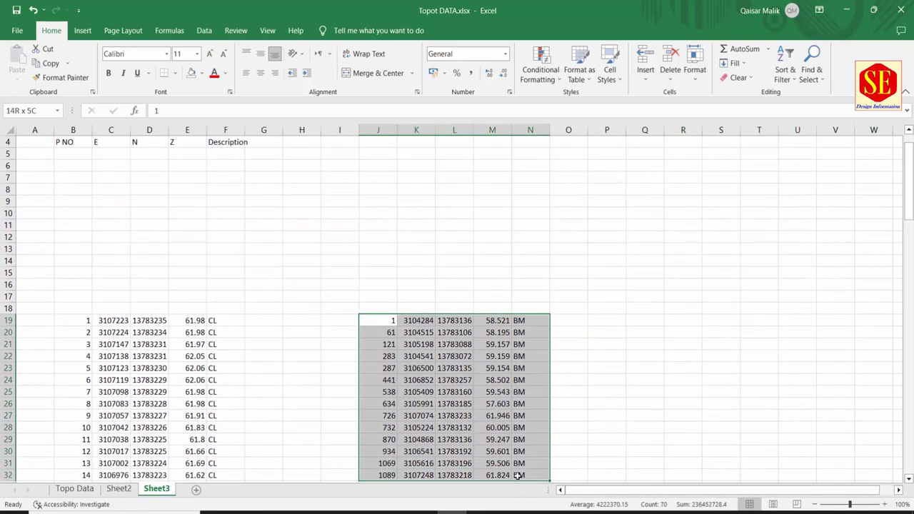
pyautogui.scroll(-1, 518, 475)
pyautogui.rightClick(511, 442)
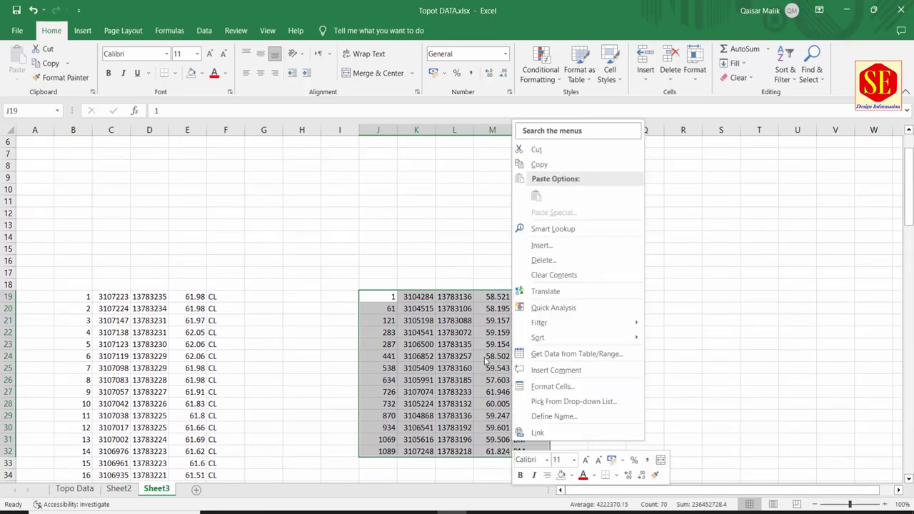
pyautogui.click(538, 149)
pyautogui.scroll(2, 190, 187)
# Step: Paste the cut BM rows into B5:F18 above the CL points
pyautogui.click(63, 190)
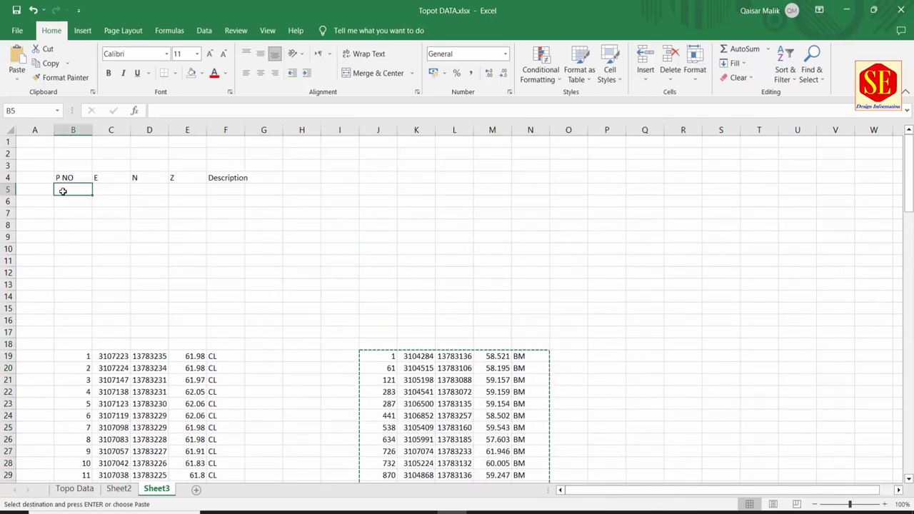
pyautogui.rightClick(62, 190)
pyautogui.click(90, 266)
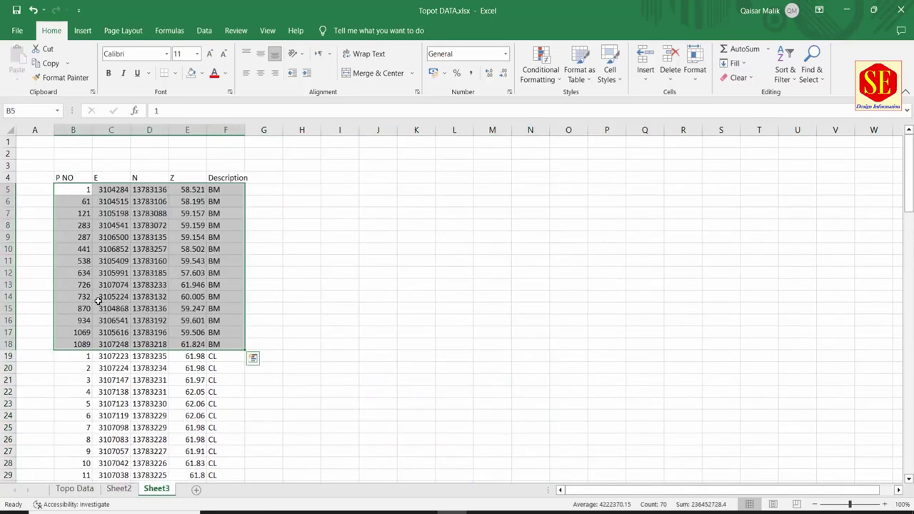
pyautogui.click(50, 400)
# Step: Renumber the P NO column sequentially from 1 using a 1, 2 fill series
pyautogui.click(81, 200)
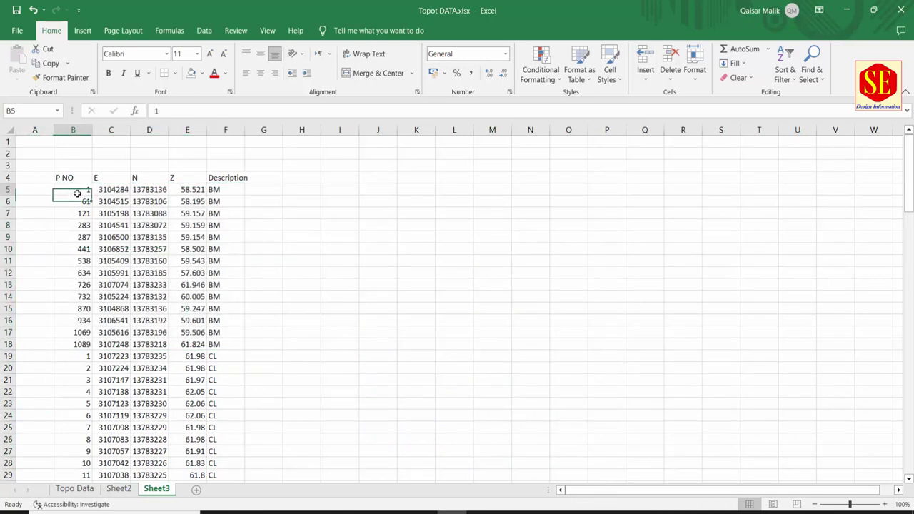
pyautogui.write('2')
pyautogui.press('Return')
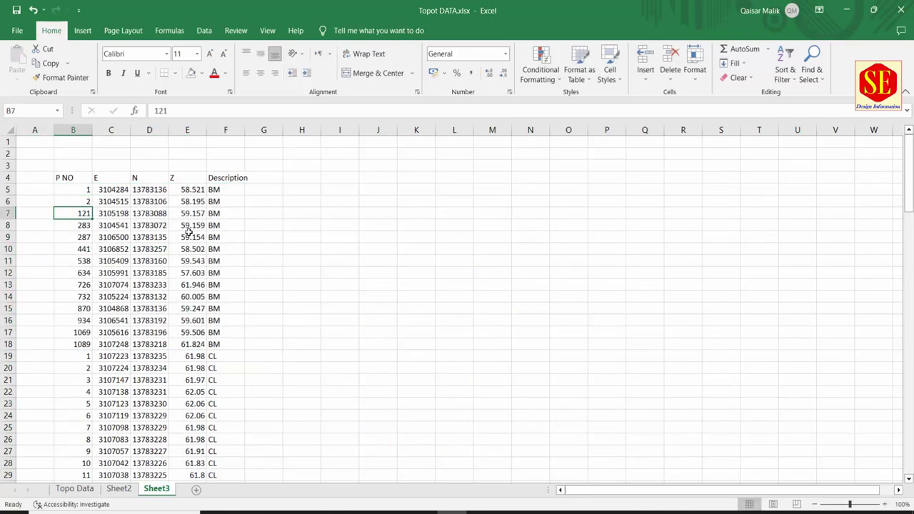
pyautogui.moveTo(91, 192); pyautogui.dragTo(88, 202)
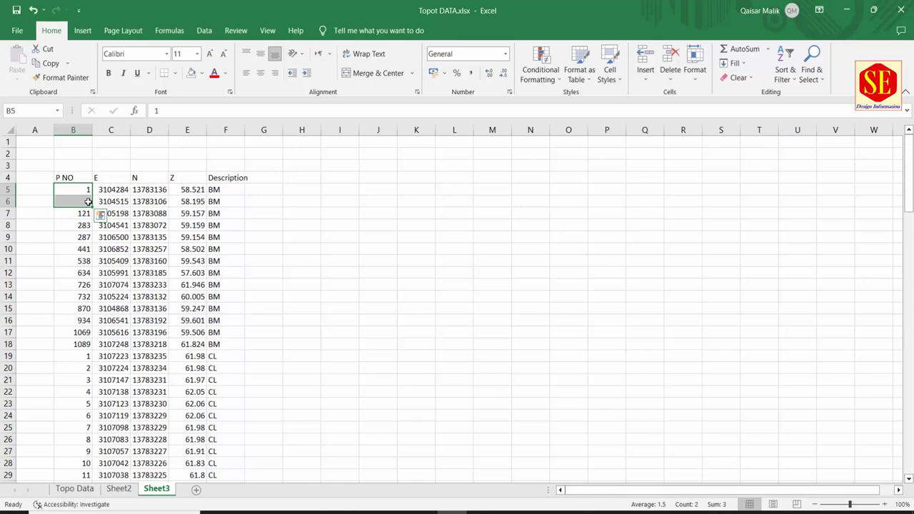
pyautogui.doubleClick(91, 205)
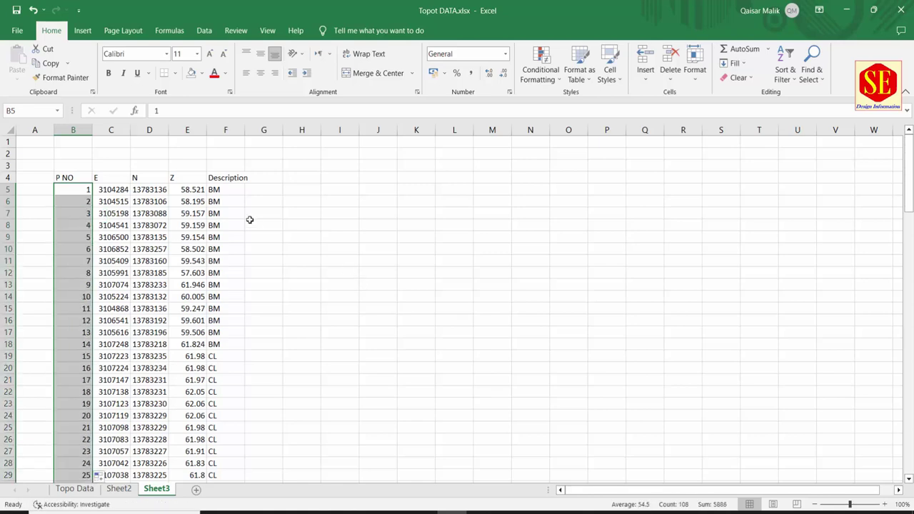
pyautogui.scroll(-5, 224, 326)
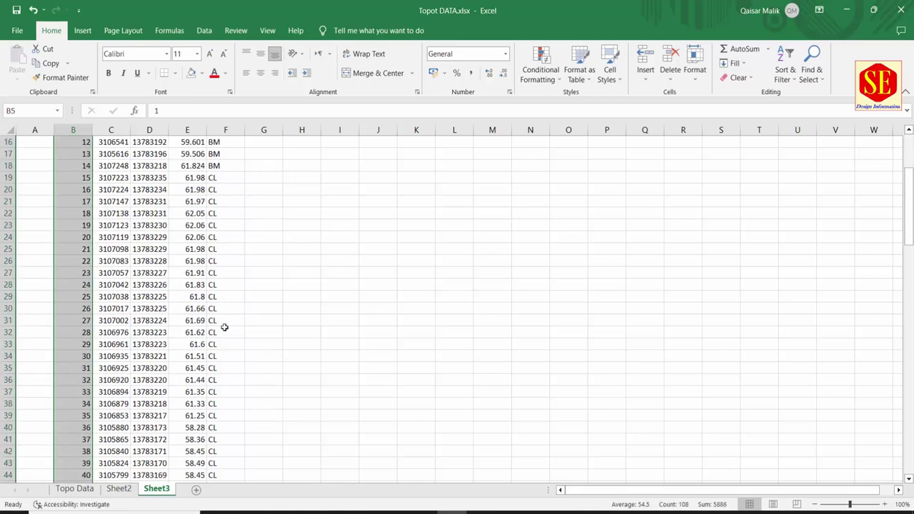
pyautogui.scroll(-6, 200, 409)
pyautogui.scroll(-10, 200, 409)
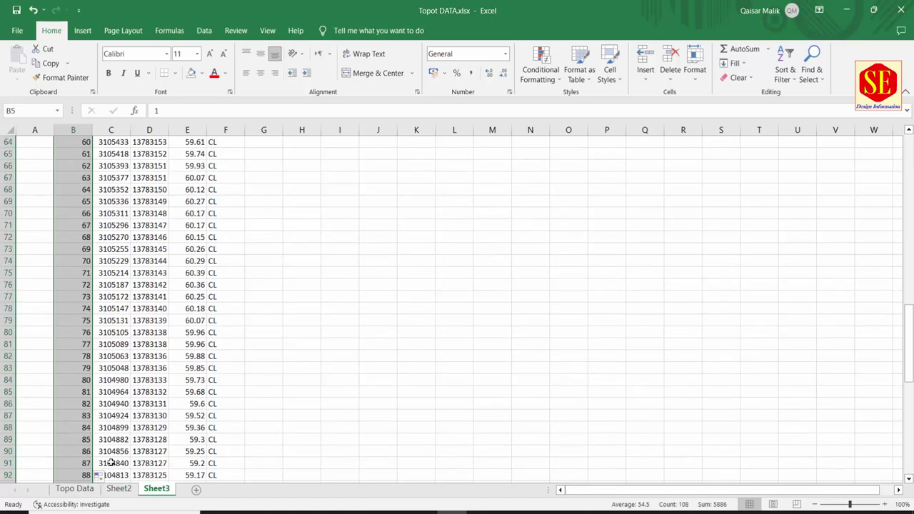
pyautogui.scroll(-6, 188, 373)
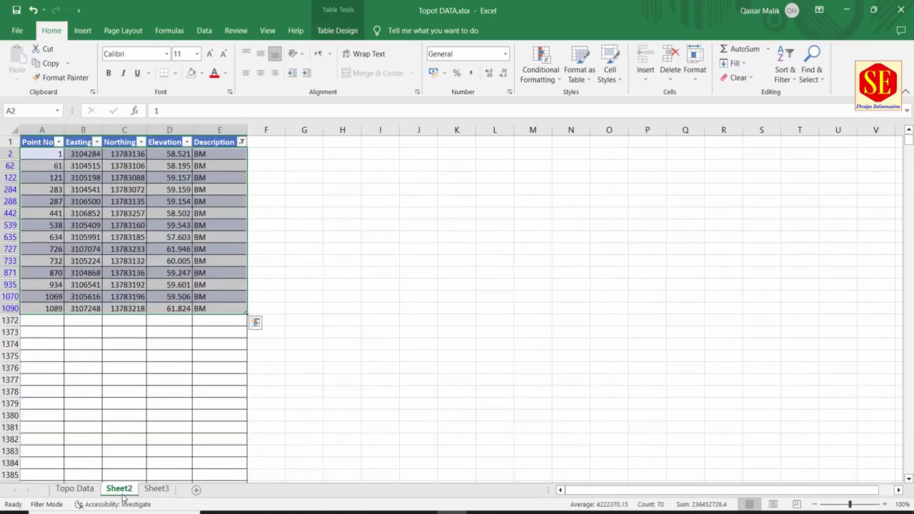
# Step: Inspect the YL1STA and YL1 description codes on the Topo Data sheet
pyautogui.click(119, 488)
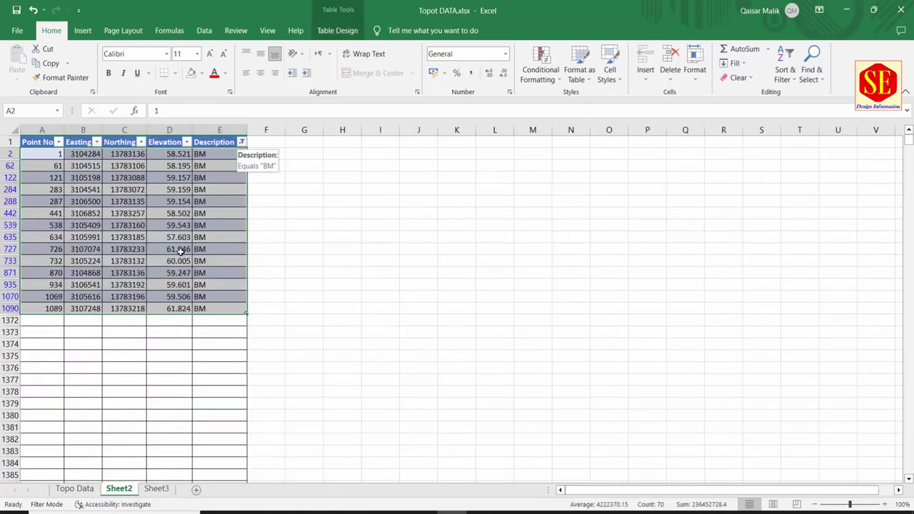
pyautogui.click(74, 488)
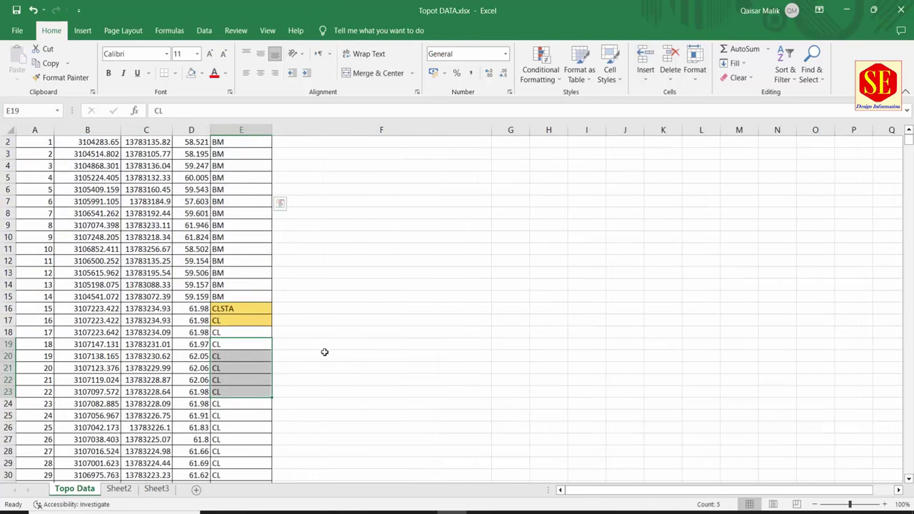
pyautogui.scroll(-14, 322, 350)
pyautogui.scroll(-13, 259, 355)
pyautogui.scroll(-7, 259, 354)
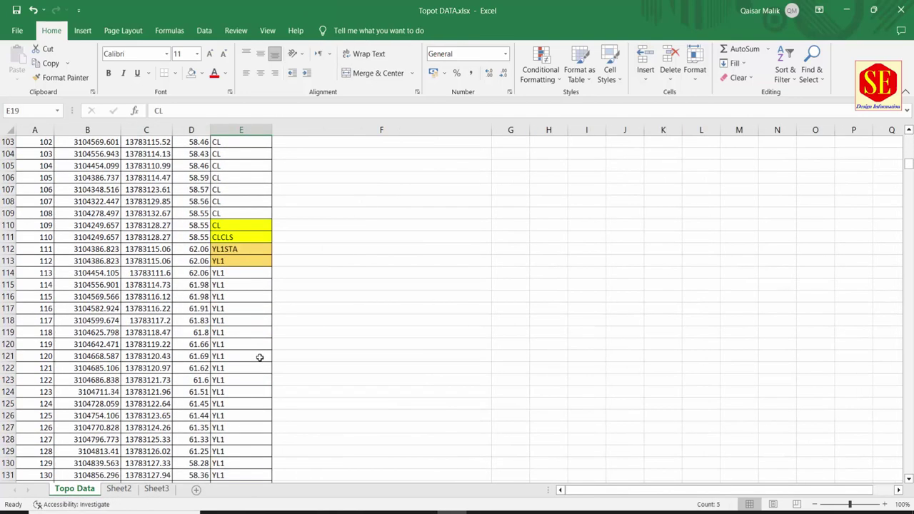
pyautogui.click(234, 249)
pyautogui.click(217, 295)
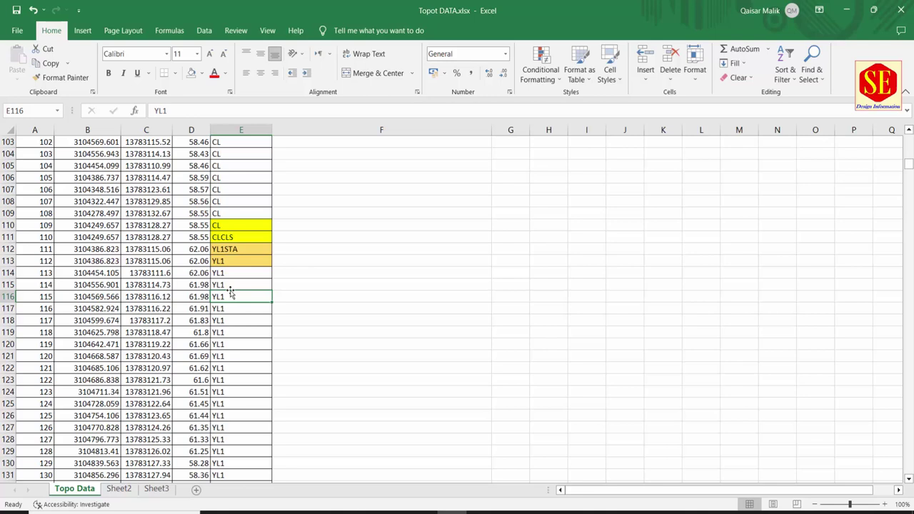
# Step: Scroll through and inspect the YL2, YL3 and YL4 codes in column E
pyautogui.scroll(-7, 272, 367)
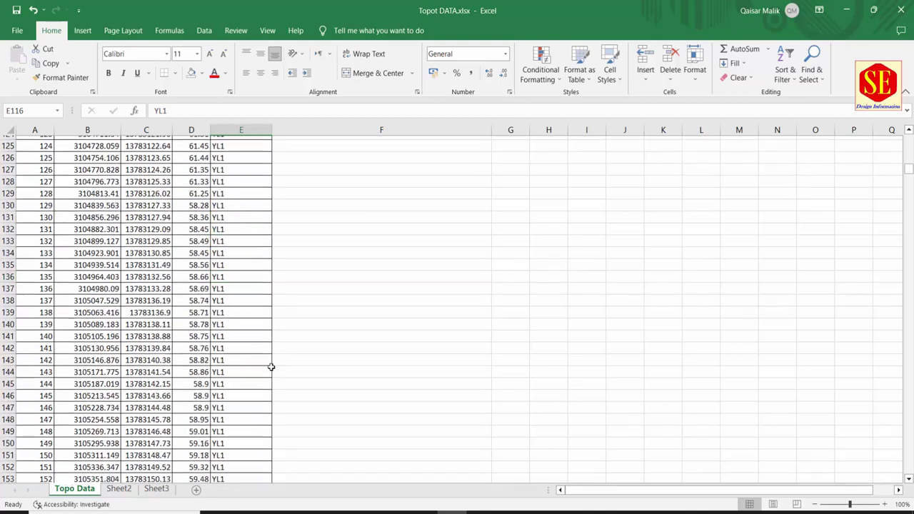
pyautogui.scroll(-14, 271, 367)
pyautogui.scroll(-15, 272, 367)
pyautogui.click(223, 346)
pyautogui.scroll(-9, 278, 347)
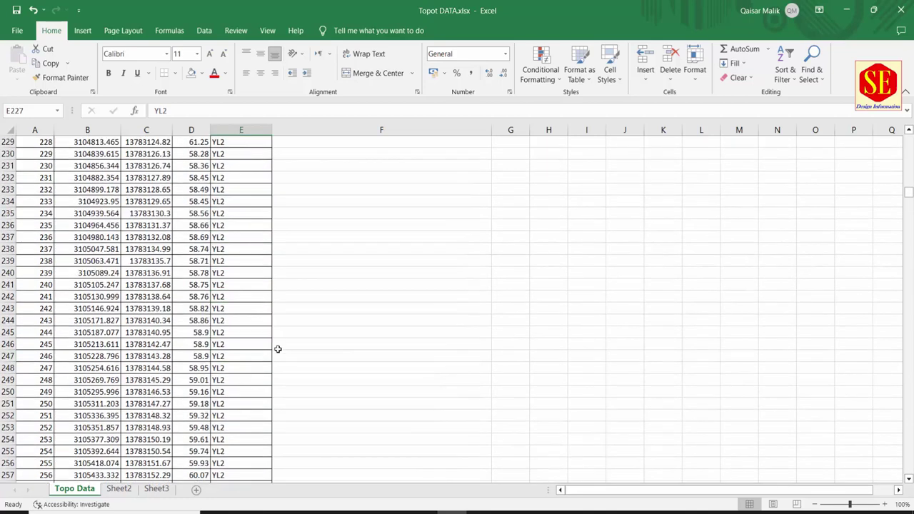
pyautogui.scroll(-5, 278, 347)
pyautogui.scroll(-12, 278, 348)
pyautogui.scroll(-6, 278, 348)
pyautogui.click(236, 322)
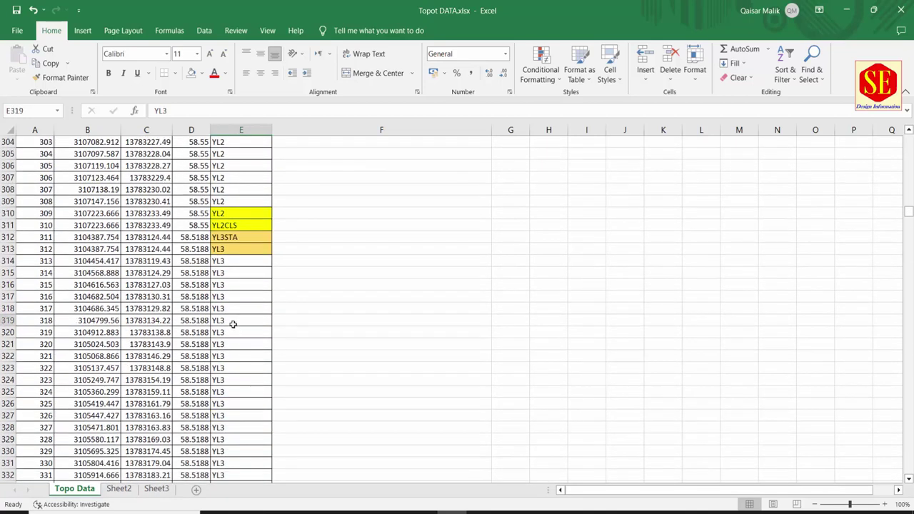
pyautogui.scroll(-7, 242, 324)
pyautogui.scroll(-6, 245, 325)
pyautogui.click(222, 329)
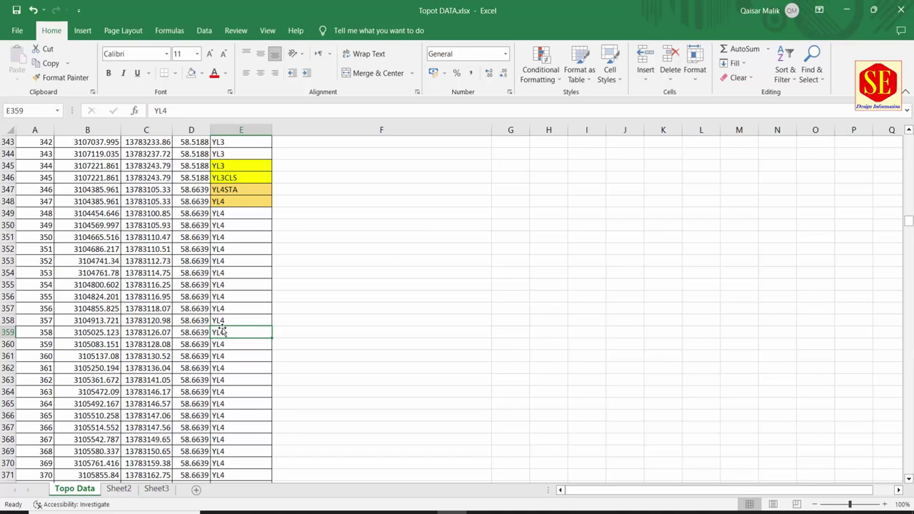
# Step: Review the remaining REL codes, then return to the filtered BM table on Sheet2
pyautogui.scroll(-9, 255, 313)
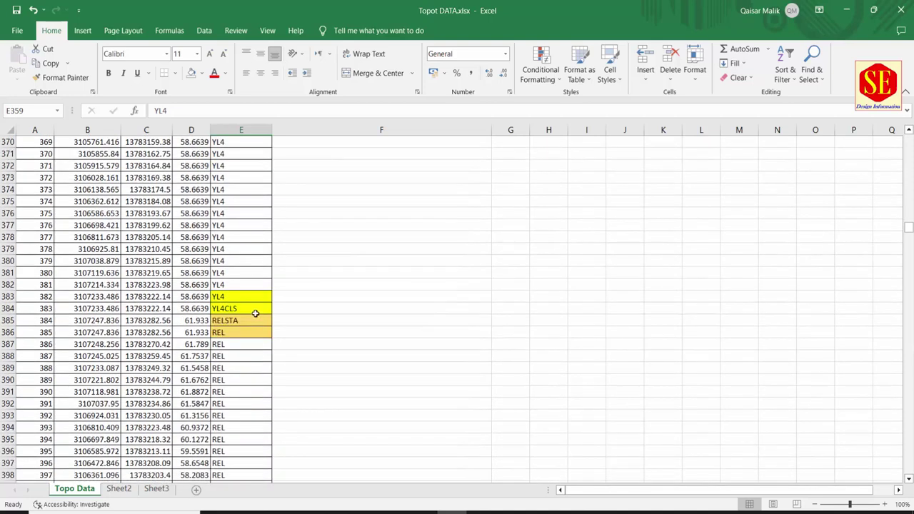
pyautogui.scroll(-2, 255, 313)
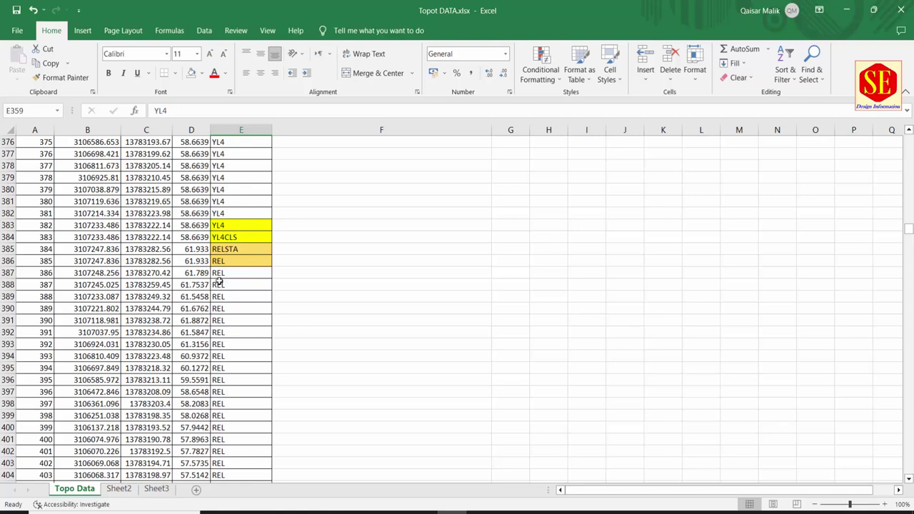
pyautogui.scroll(-6, 223, 296)
pyautogui.scroll(7, 229, 331)
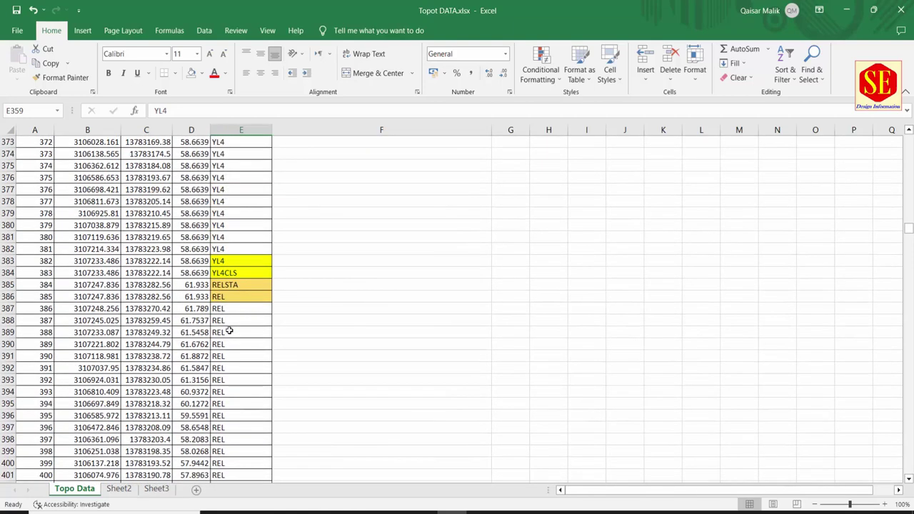
pyautogui.click(118, 491)
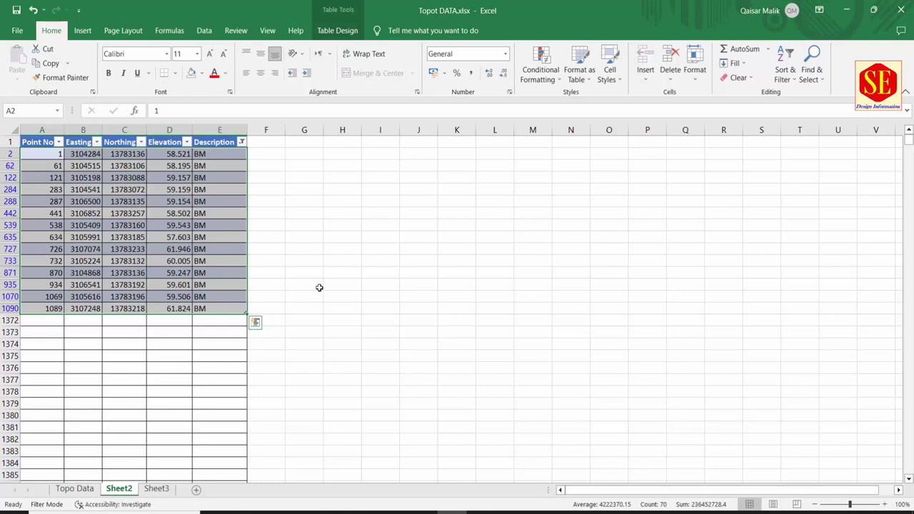
# Step: Filter Sheet2's Description column to show only YL1 points
pyautogui.click(241, 142)
pyautogui.scroll(-1, 318, 322)
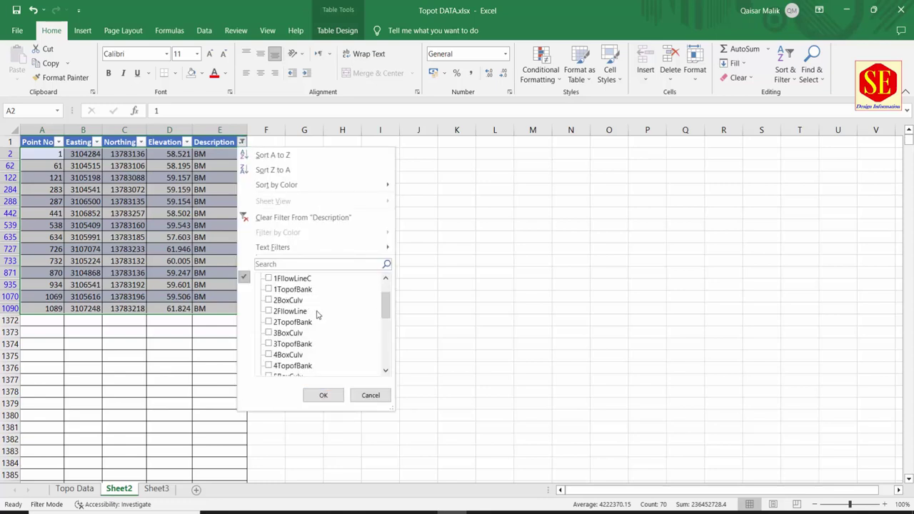
pyautogui.scroll(-2, 314, 317)
pyautogui.click(275, 344)
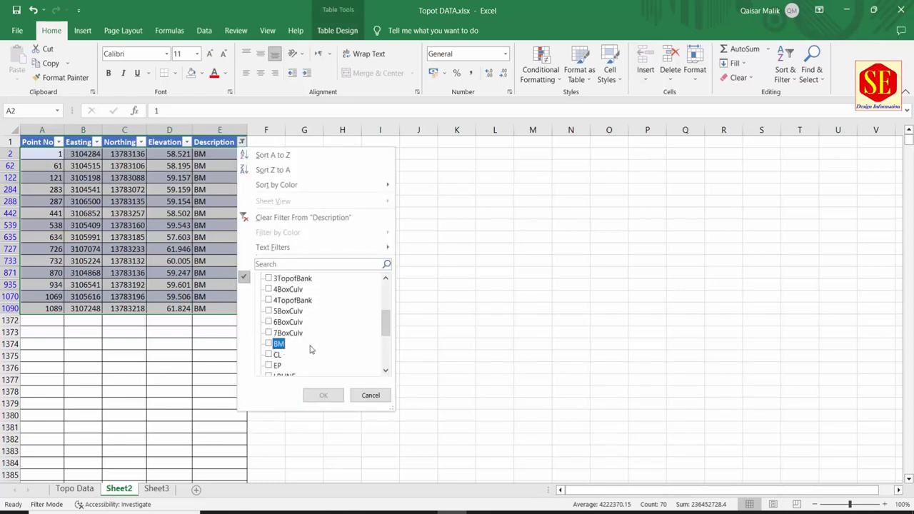
pyautogui.scroll(-2, 311, 350)
pyautogui.scroll(-2, 310, 349)
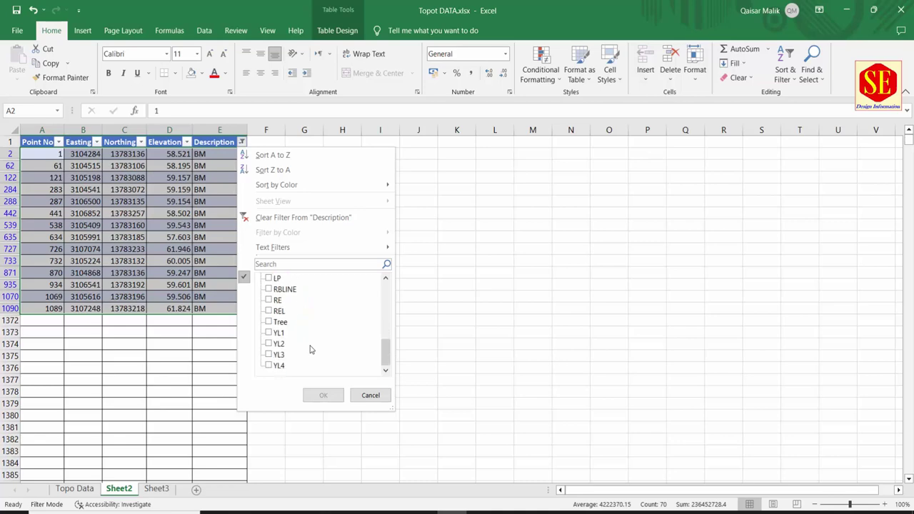
pyautogui.click(268, 334)
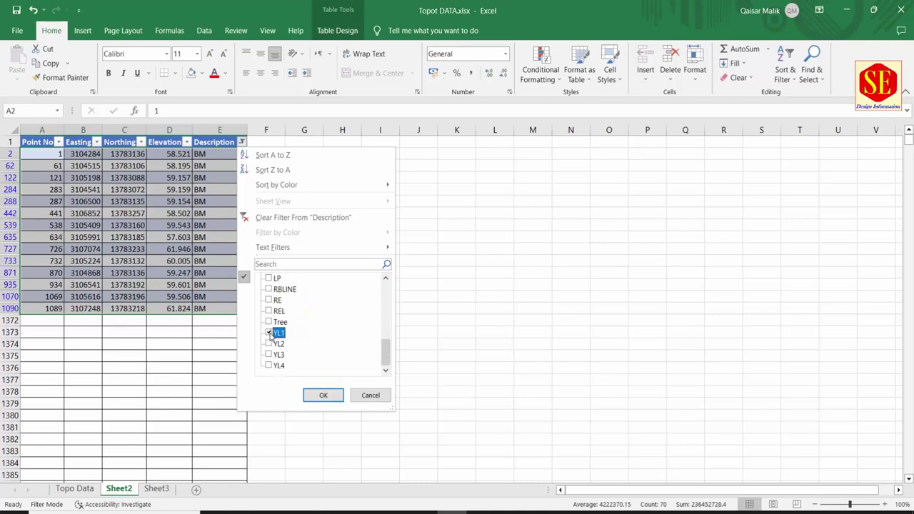
pyautogui.click(321, 395)
pyautogui.click(374, 307)
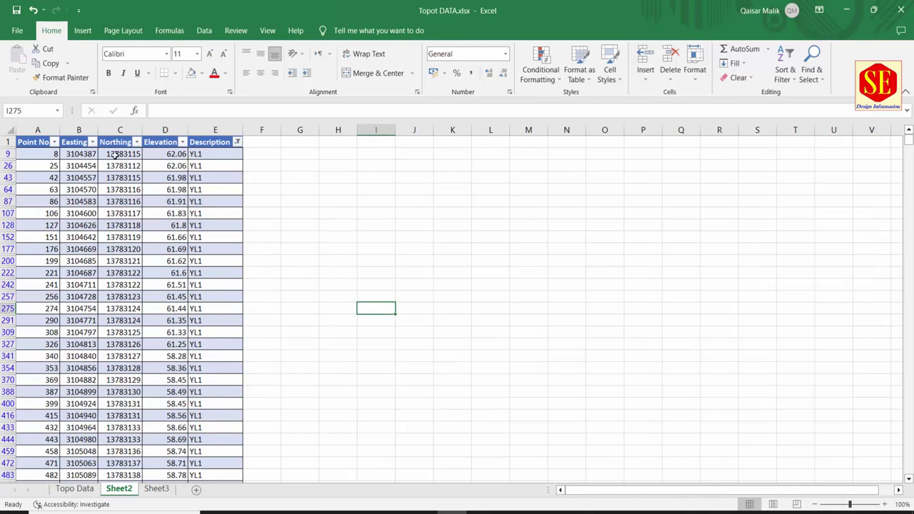
# Step: Select and copy all the filtered YL1 rows across columns A to E
pyautogui.click(205, 164)
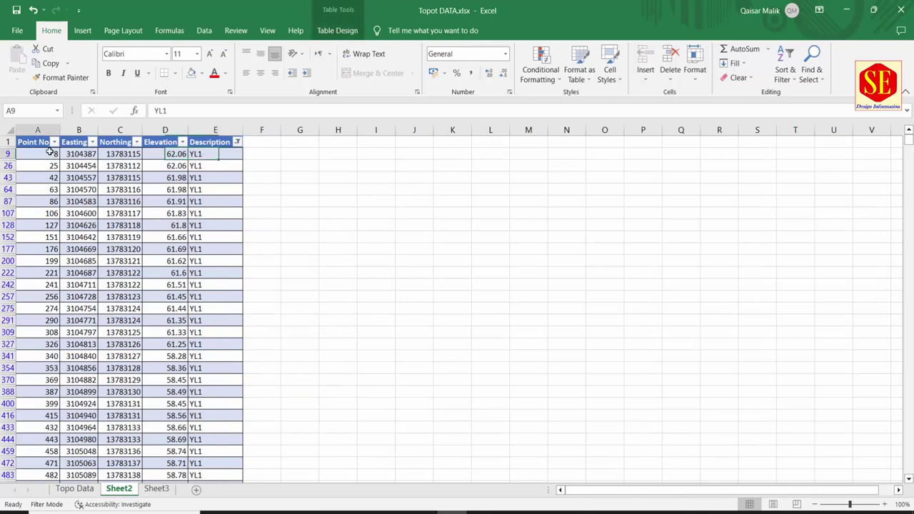
pyautogui.moveTo(47, 153)
pyautogui.mouseDown()
pyautogui.moveTo(226, 179)
pyautogui.moveTo(235, 478)
pyautogui.moveTo(247, 482)
pyautogui.mouseUp()
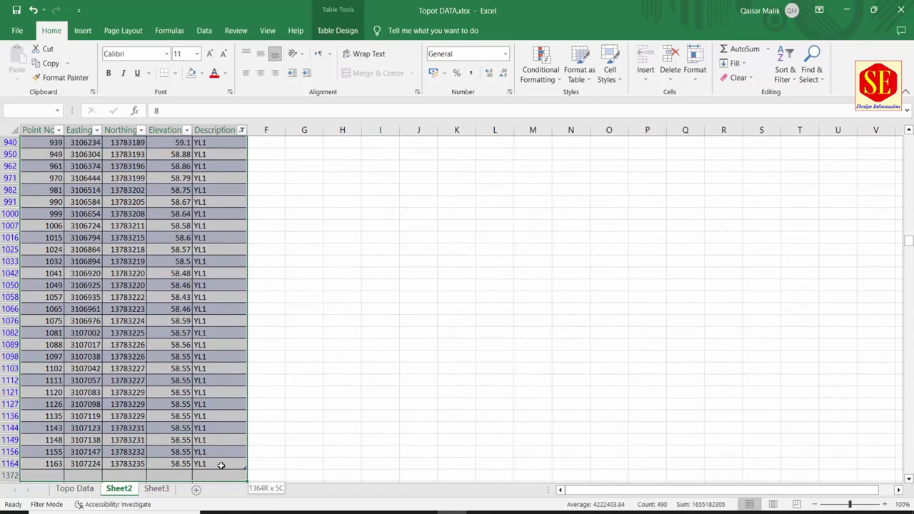
pyautogui.moveTo(204, 504); pyautogui.dragTo(222, 457)
pyautogui.rightClick(221, 447)
pyautogui.click(249, 157)
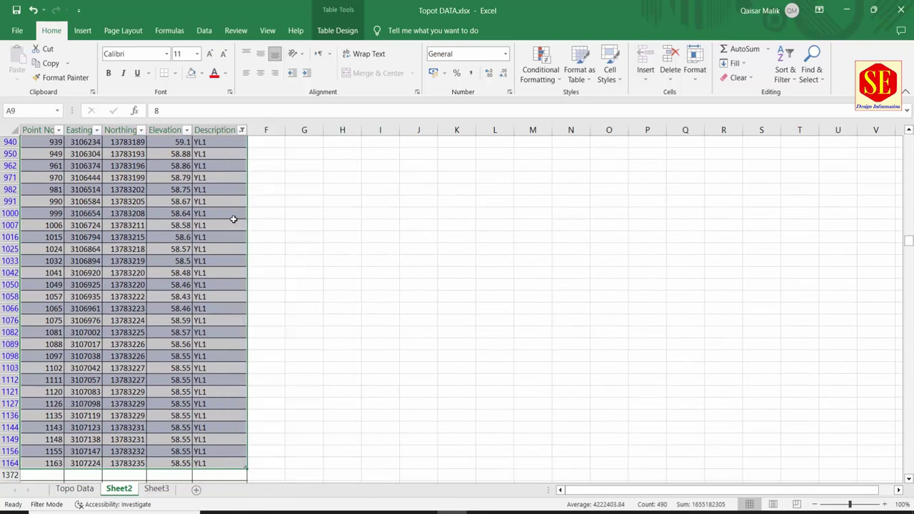
# Step: Paste the YL1 rows as values at B113 on Sheet3, below the CL points
pyautogui.scroll(15, 457, 285)
pyautogui.click(157, 489)
pyautogui.scroll(-7, 321, 272)
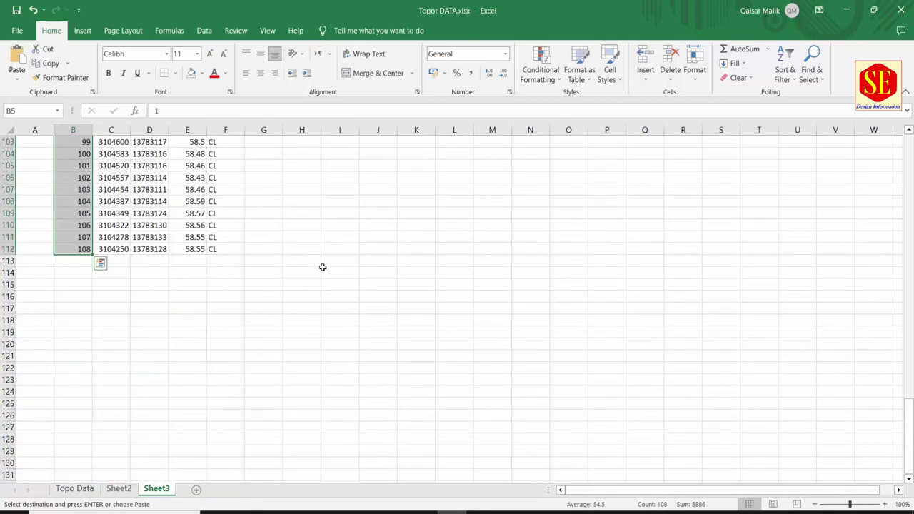
pyautogui.click(264, 284)
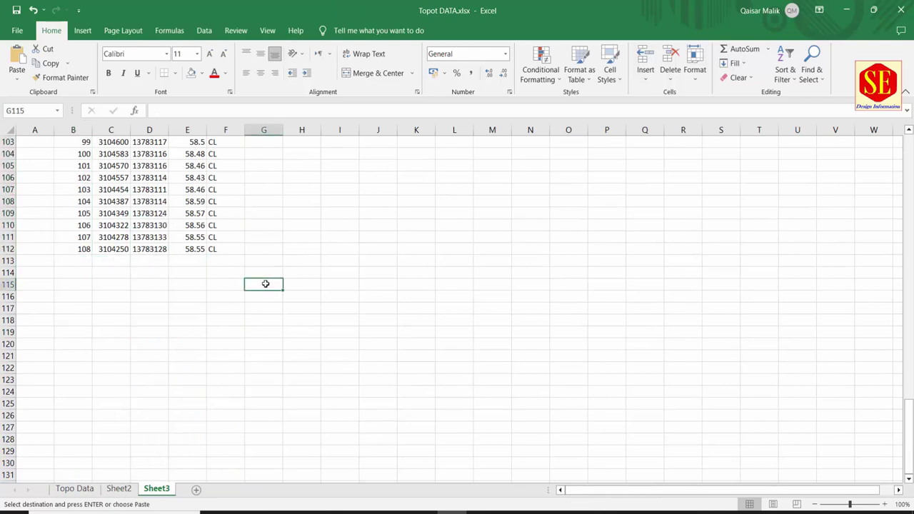
pyautogui.rightClick(74, 260)
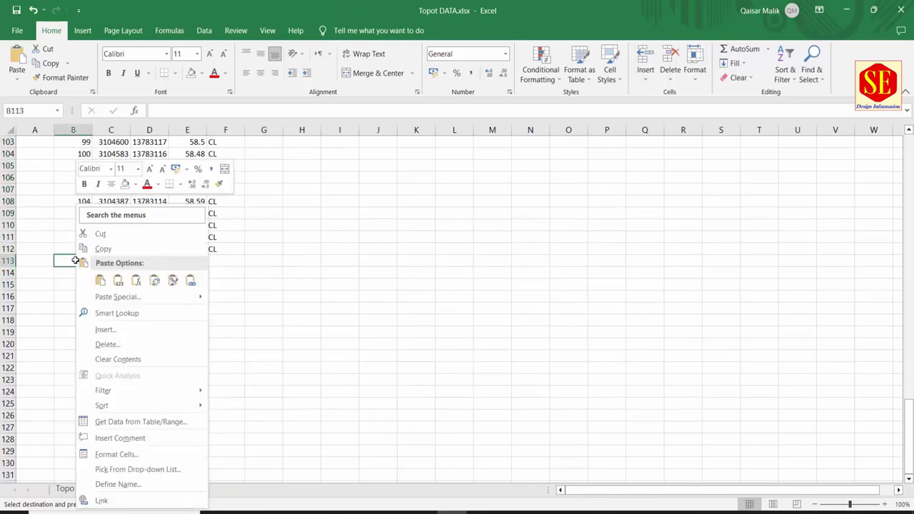
pyautogui.click(118, 283)
# Step: Continue the point numbering from 109 down the YL1 rows
pyautogui.moveTo(81, 240); pyautogui.dragTo(84, 250)
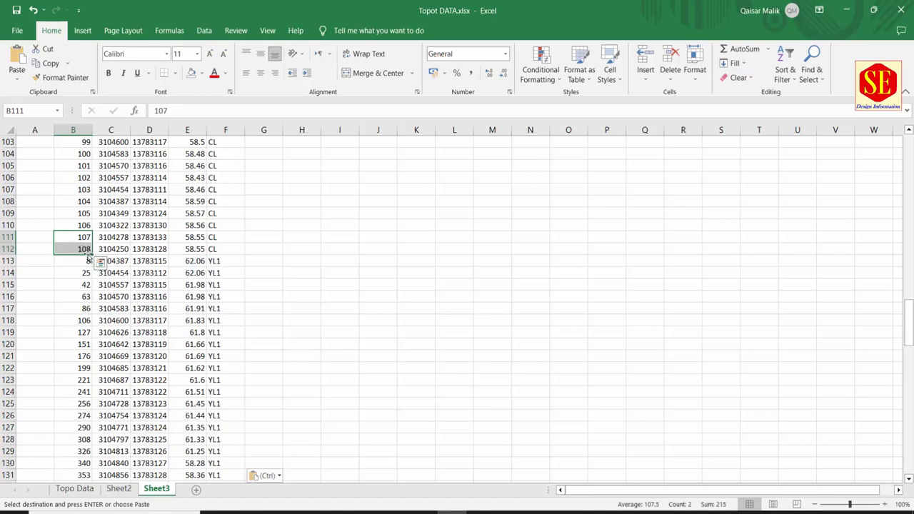
pyautogui.doubleClick(93, 254)
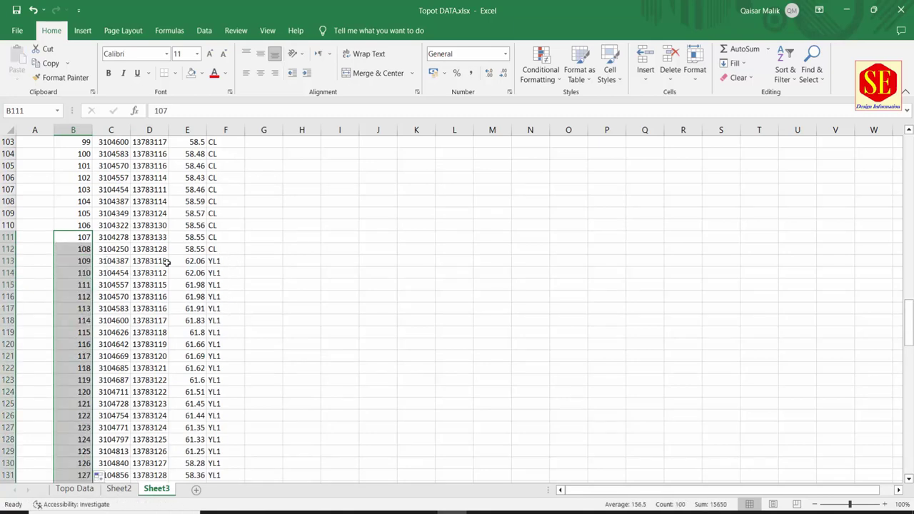
pyautogui.scroll(-1, 166, 263)
pyautogui.scroll(-5, 210, 349)
pyautogui.scroll(-9, 243, 272)
pyautogui.scroll(-11, 271, 340)
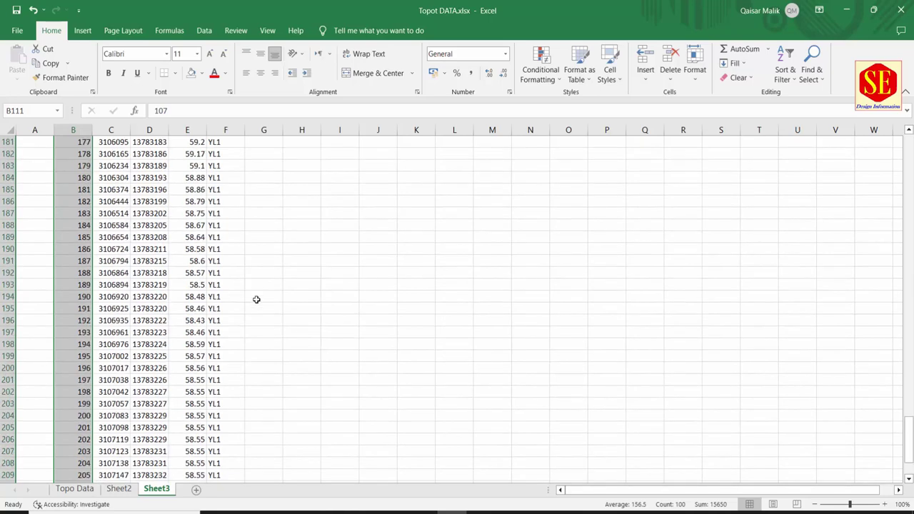
pyautogui.click(118, 489)
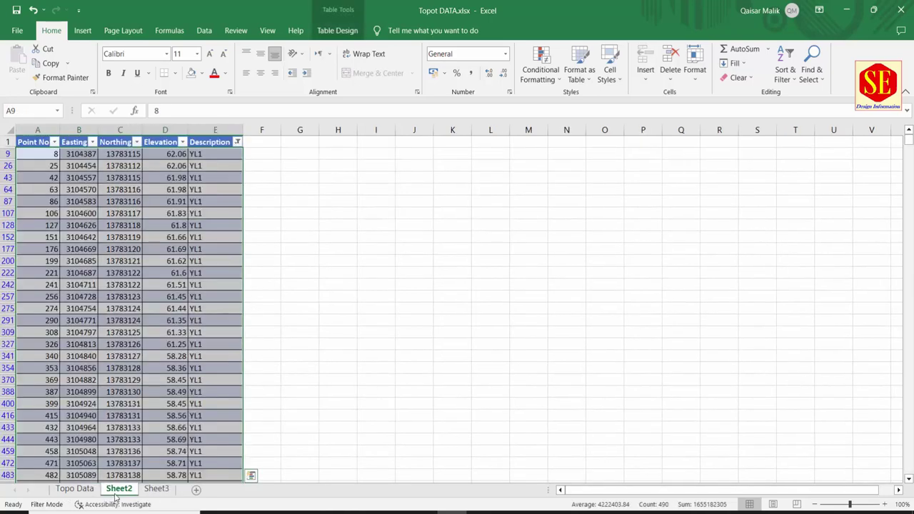
# Step: Filter the Description column on Sheet2 to show only YL2 points
pyautogui.click(238, 142)
pyautogui.scroll(-5, 311, 350)
pyautogui.click(266, 345)
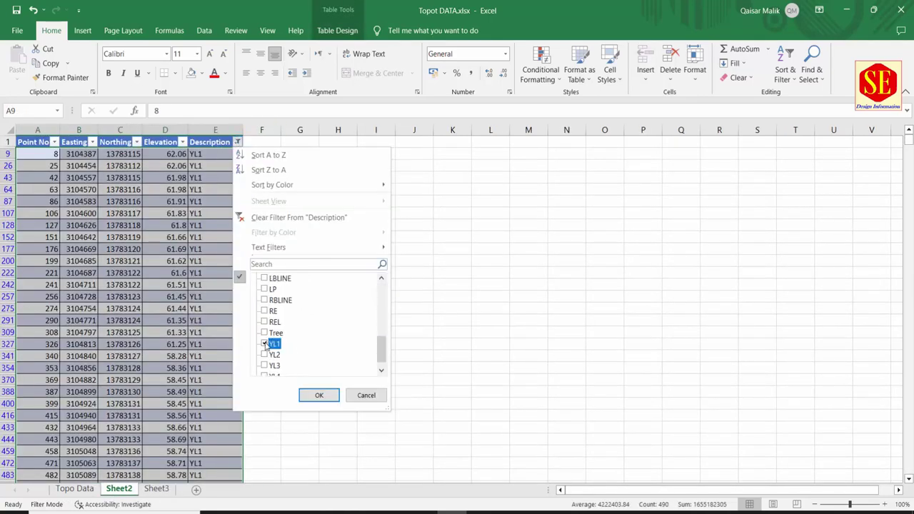
pyautogui.click(265, 345)
pyautogui.click(265, 355)
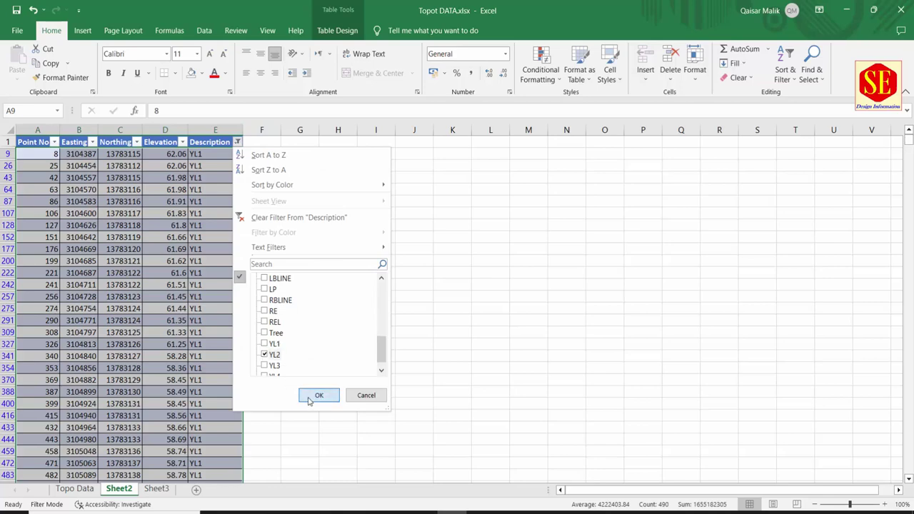
pyautogui.click(318, 395)
# Step: Select and copy all the filtered YL2 rows across columns A to E
pyautogui.click(75, 164)
pyautogui.click(37, 154)
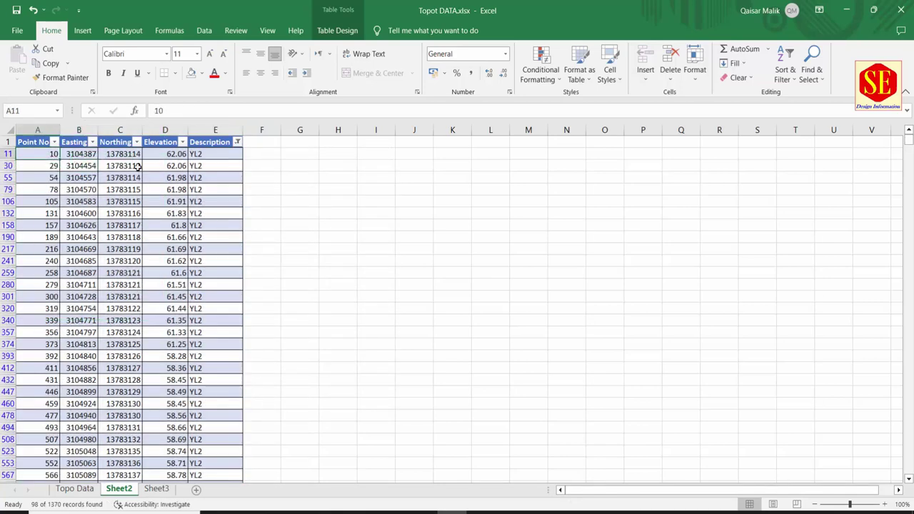
pyautogui.keyDown('shift'); pyautogui.moveTo(138, 165); pyautogui.dragTo(243, 472); pyautogui.keyUp('shift')
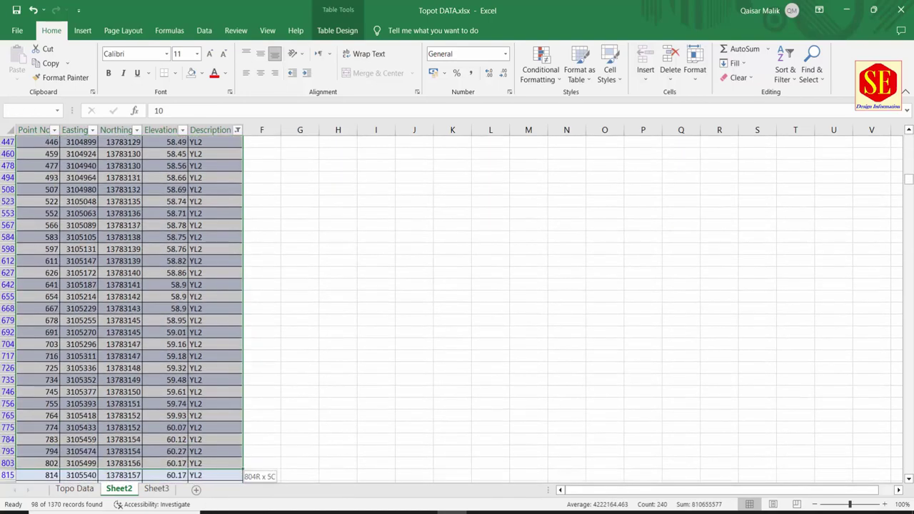
pyautogui.moveTo(242, 473); pyautogui.dragTo(203, 462)
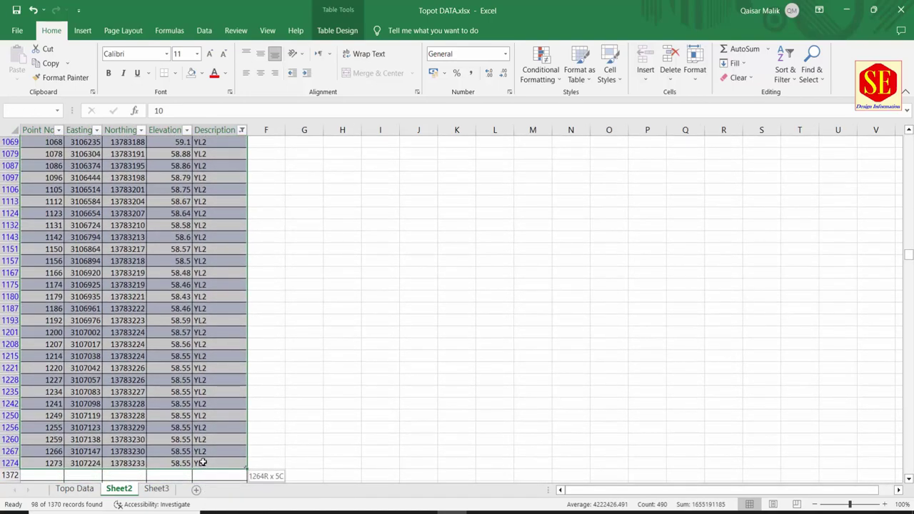
pyautogui.rightClick(198, 459)
pyautogui.click(225, 172)
# Step: Paste the YL2 rows as values at B211 on Sheet3, below the YL1 points
pyautogui.scroll(15, 141, 415)
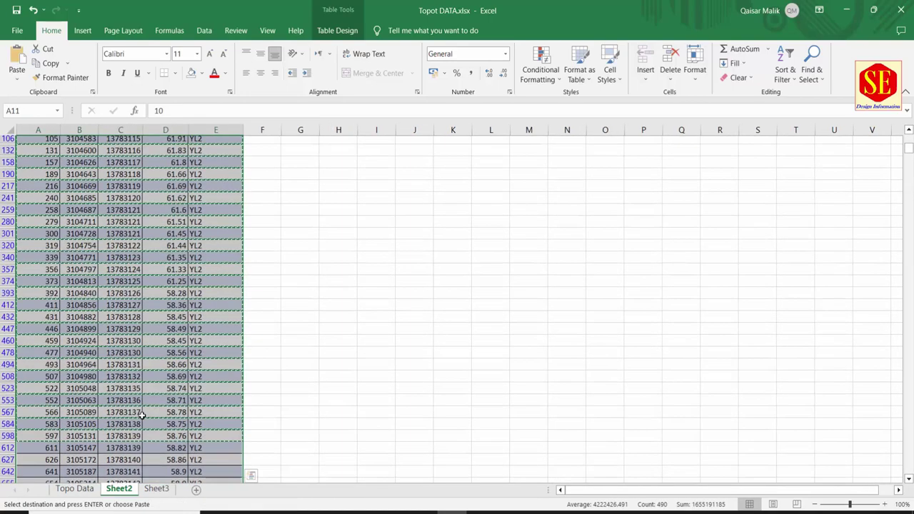
pyautogui.scroll(15, 141, 415)
pyautogui.click(157, 488)
pyautogui.scroll(-4, 188, 406)
pyautogui.scroll(-5, 235, 333)
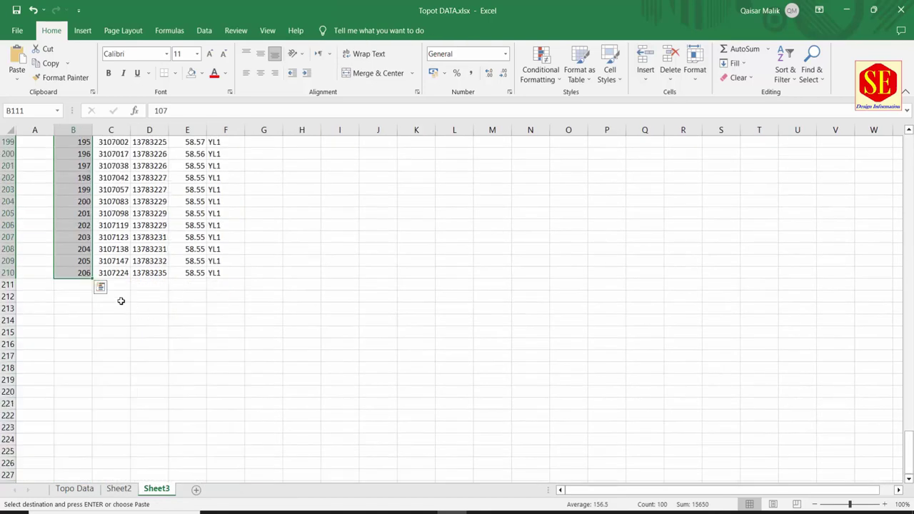
pyautogui.click(81, 286)
pyautogui.rightClick(84, 287)
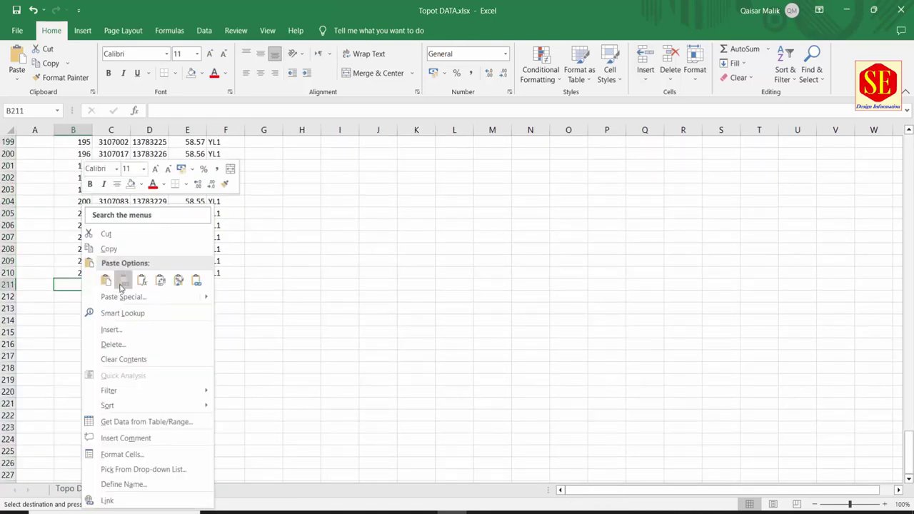
pyautogui.click(122, 283)
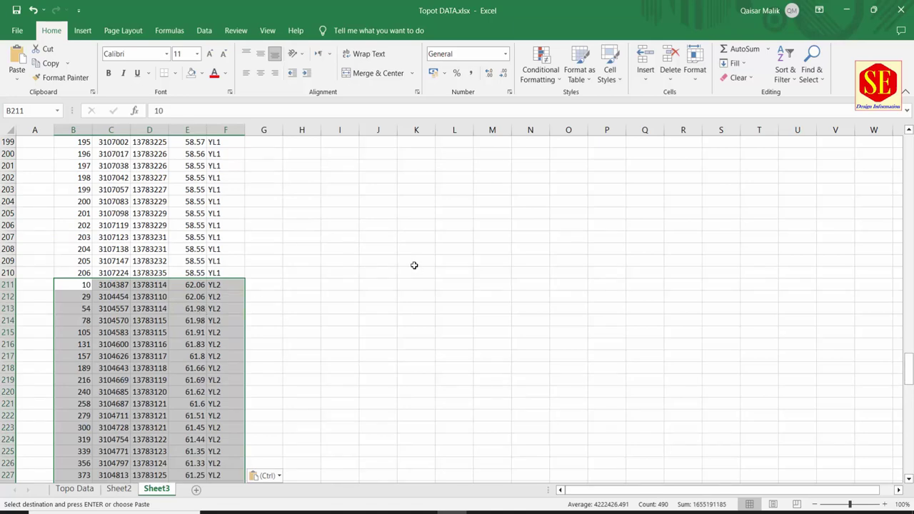
# Step: Renumber the YL2 points consecutively from 207 to 304
pyautogui.scroll(-7, 413, 265)
pyautogui.scroll(6, 408, 271)
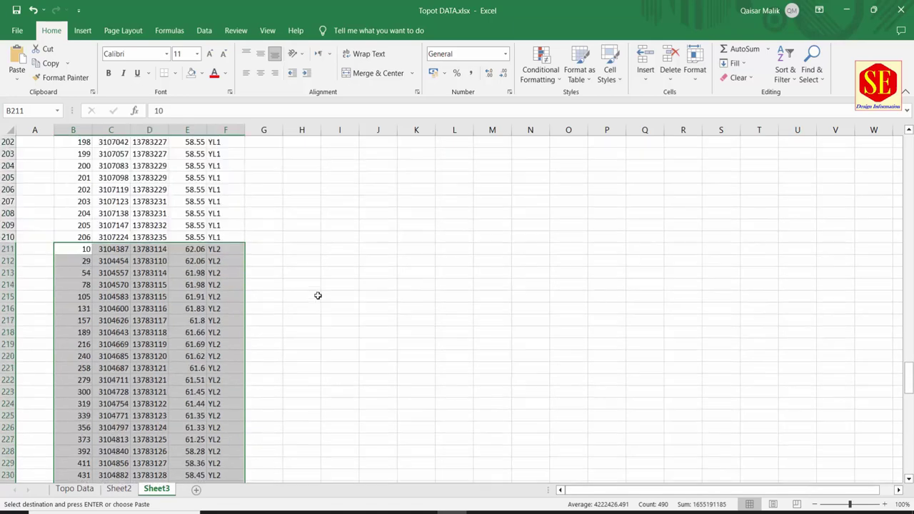
pyautogui.moveTo(61, 224); pyautogui.dragTo(81, 238)
pyautogui.doubleClick(91, 243)
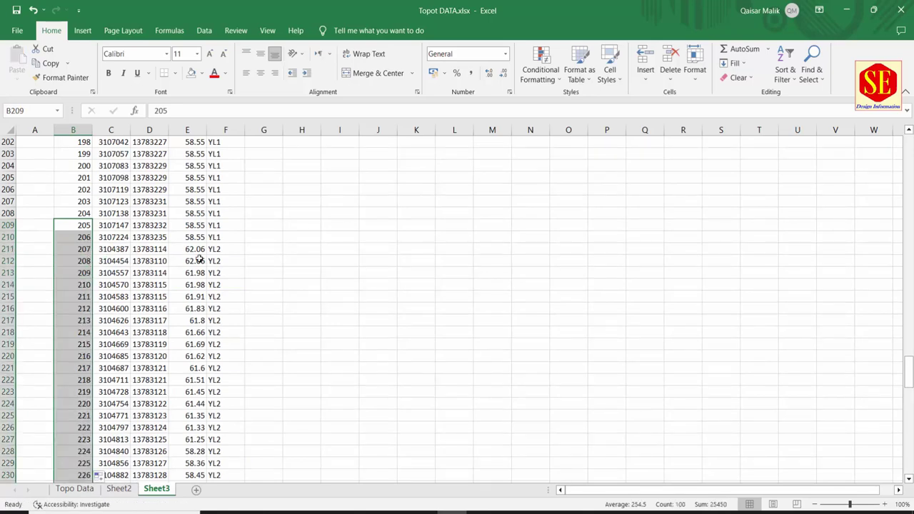
pyautogui.scroll(-5, 287, 279)
pyautogui.scroll(-3, 291, 263)
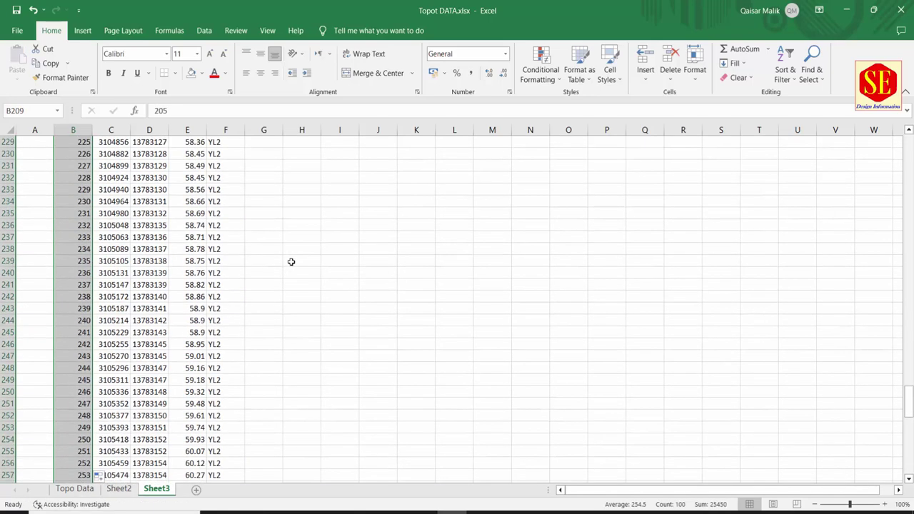
pyautogui.scroll(-6, 291, 262)
pyautogui.scroll(-6, 291, 263)
pyautogui.scroll(-10, 291, 262)
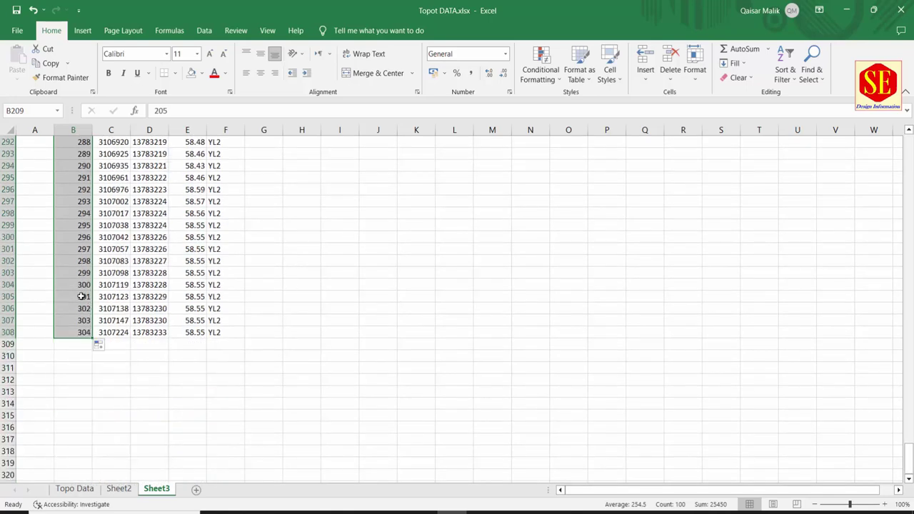
# Step: On Sheet2, filter Description from YL2 to YL3 and copy the visible YL3 rows
pyautogui.click(125, 490)
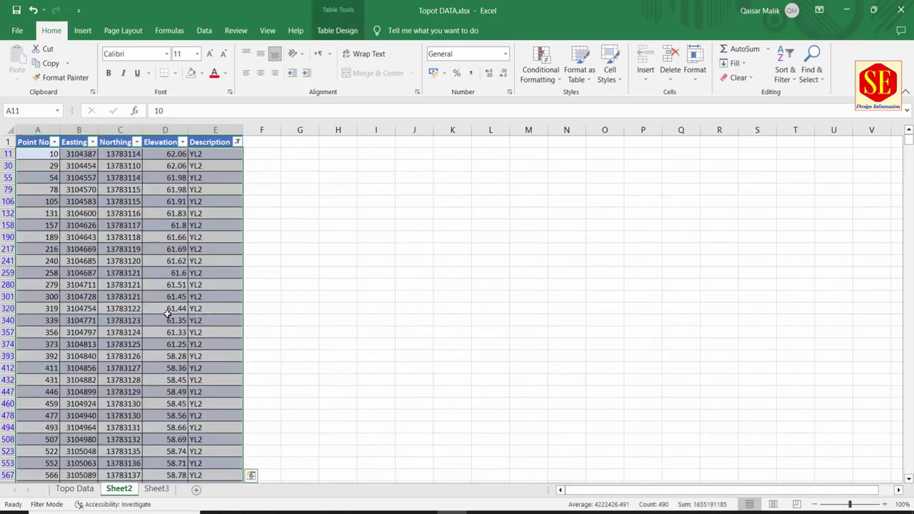
pyautogui.click(237, 141)
pyautogui.scroll(-10, 288, 323)
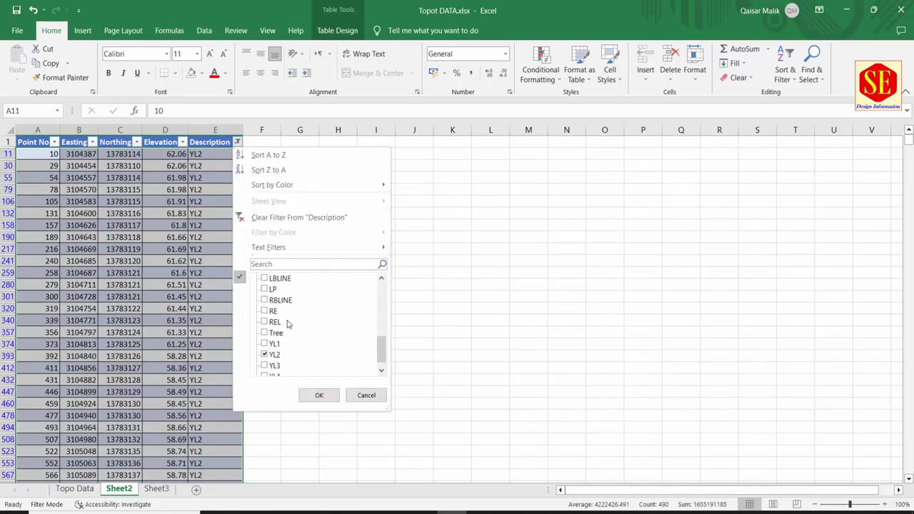
pyautogui.click(265, 355)
pyautogui.click(266, 366)
pyautogui.click(318, 394)
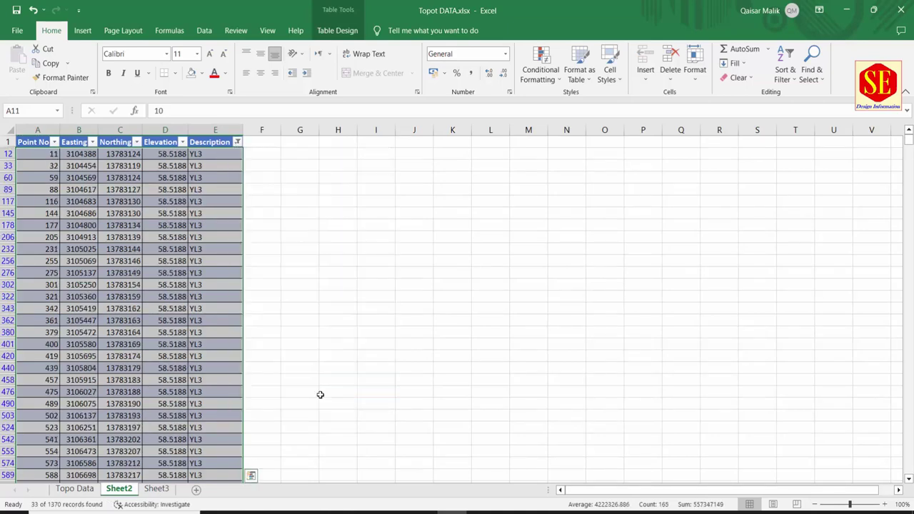
pyautogui.moveTo(43, 165); pyautogui.dragTo(84, 237)
pyautogui.moveTo(40, 156); pyautogui.dragTo(247, 477)
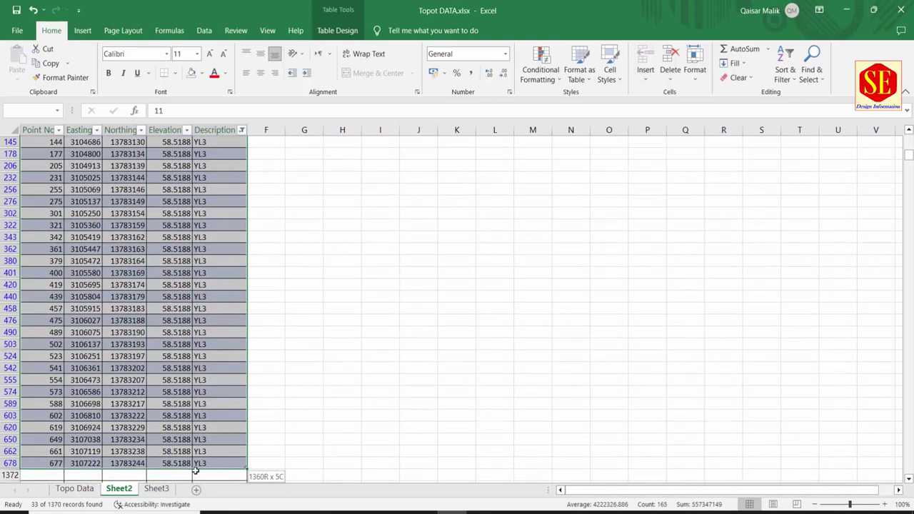
pyautogui.moveTo(247, 477); pyautogui.dragTo(195, 465)
pyautogui.rightClick(195, 464)
pyautogui.click(217, 153)
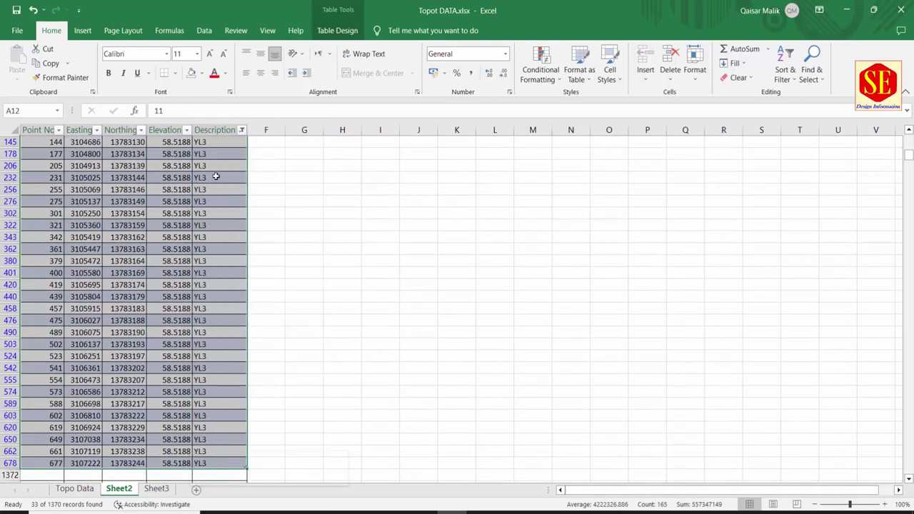
pyautogui.scroll(10, 143, 322)
# Step: Paste the YL3 rows at Sheet3 B309 and fill the point numbers from 305 onward
pyautogui.click(157, 488)
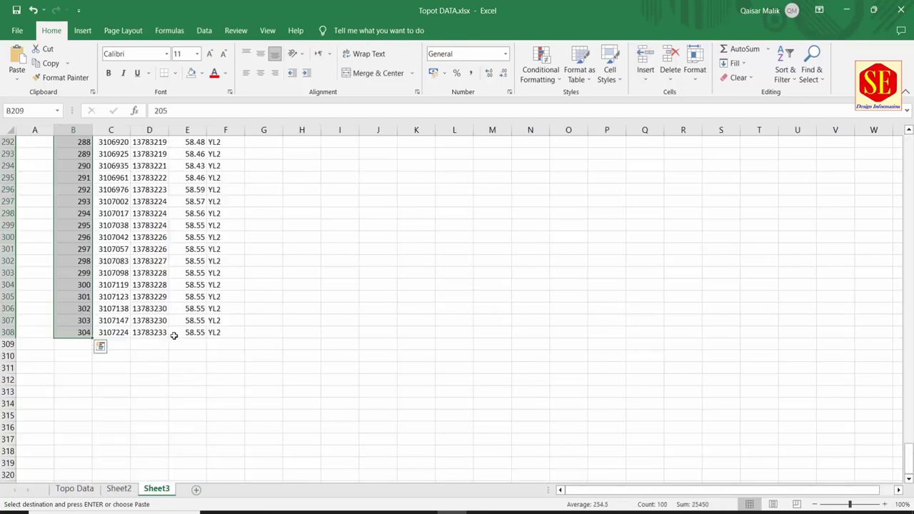
pyautogui.click(87, 347)
pyautogui.rightClick(86, 347)
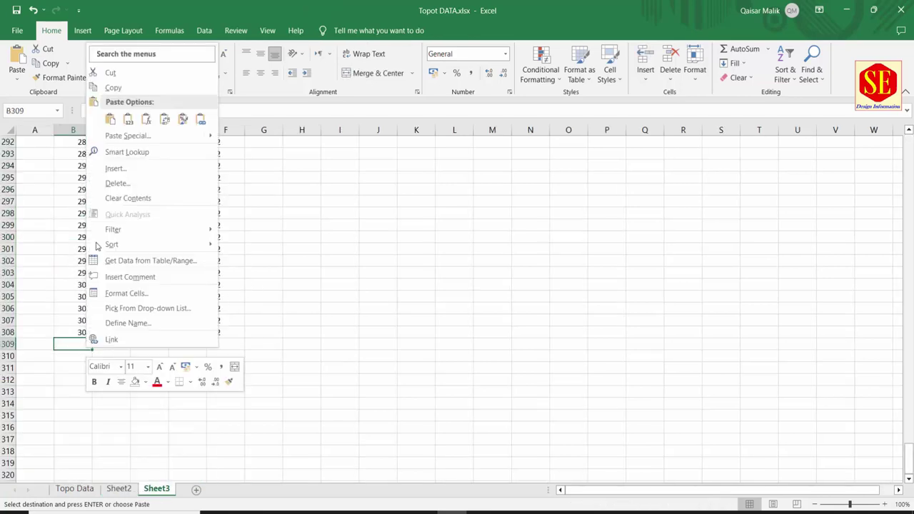
pyautogui.click(110, 121)
pyautogui.scroll(-2, 290, 319)
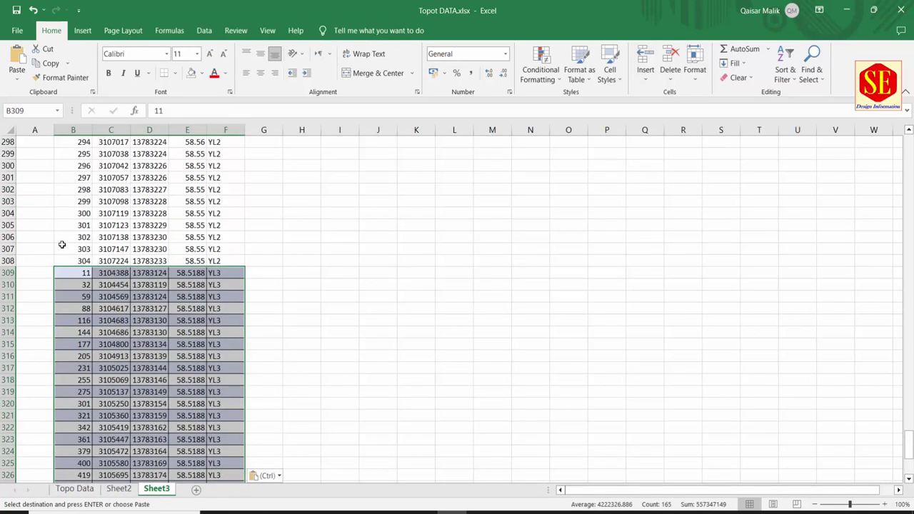
pyautogui.moveTo(75, 248); pyautogui.dragTo(79, 261)
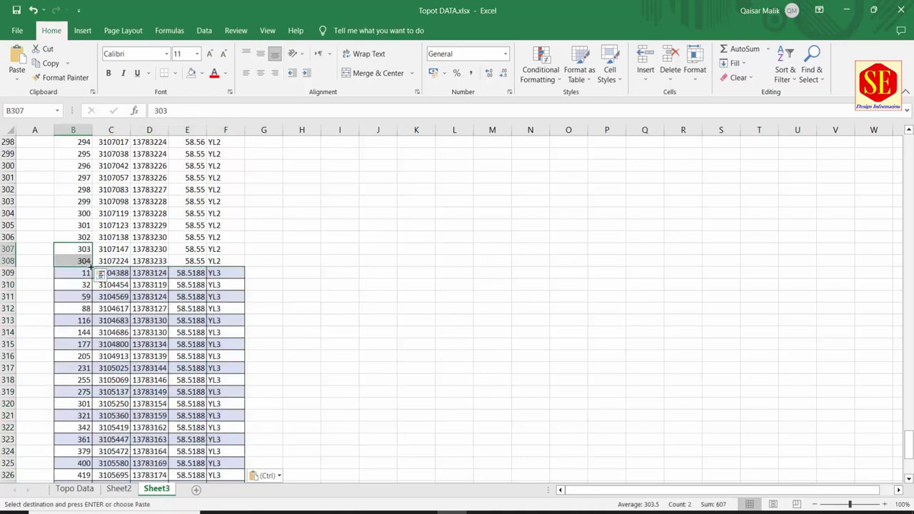
pyautogui.doubleClick(92, 266)
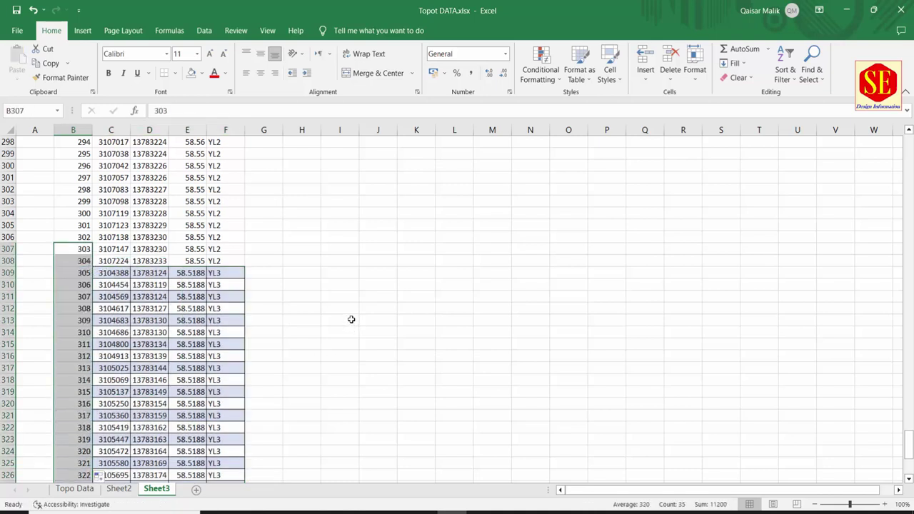
pyautogui.hotkey('ctrl', 'z')
pyautogui.hotkey('ctrl', 'z')
pyautogui.rightClick(76, 272)
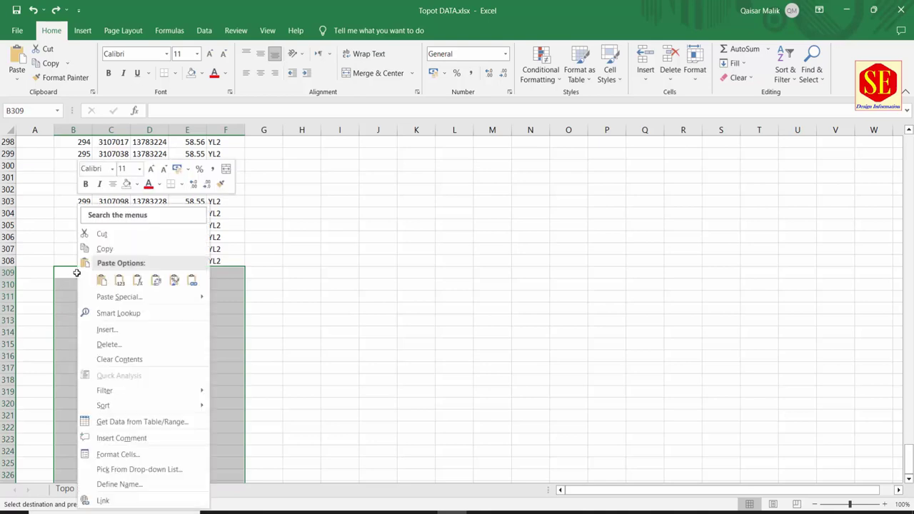
pyautogui.click(120, 281)
pyautogui.moveTo(79, 248); pyautogui.dragTo(84, 261)
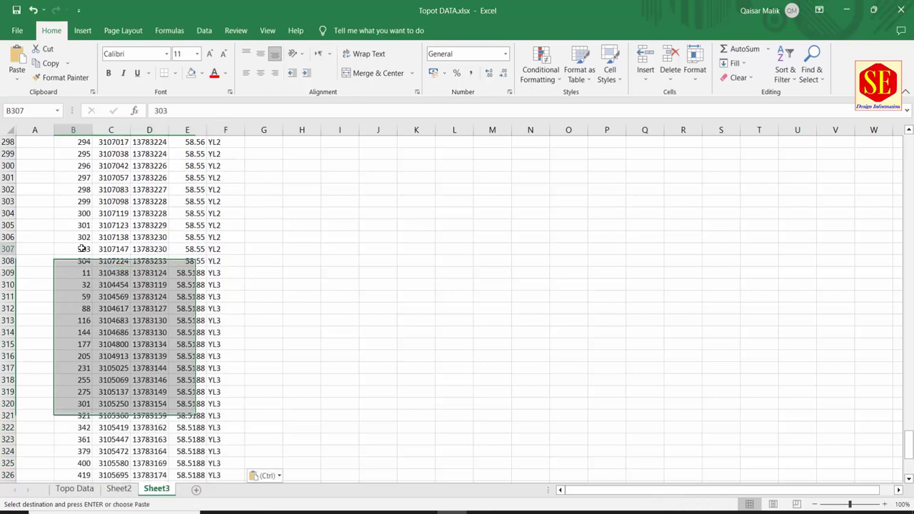
pyautogui.doubleClick(92, 267)
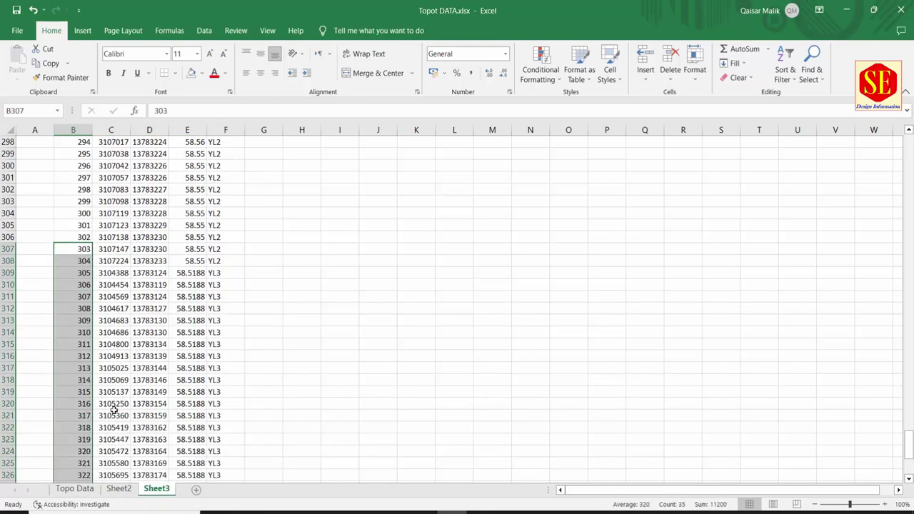
pyautogui.scroll(-7, 118, 400)
# Step: On Sheet2, switch the Description filter from YL3 to YL4 and copy the YL4 rows
pyautogui.click(119, 489)
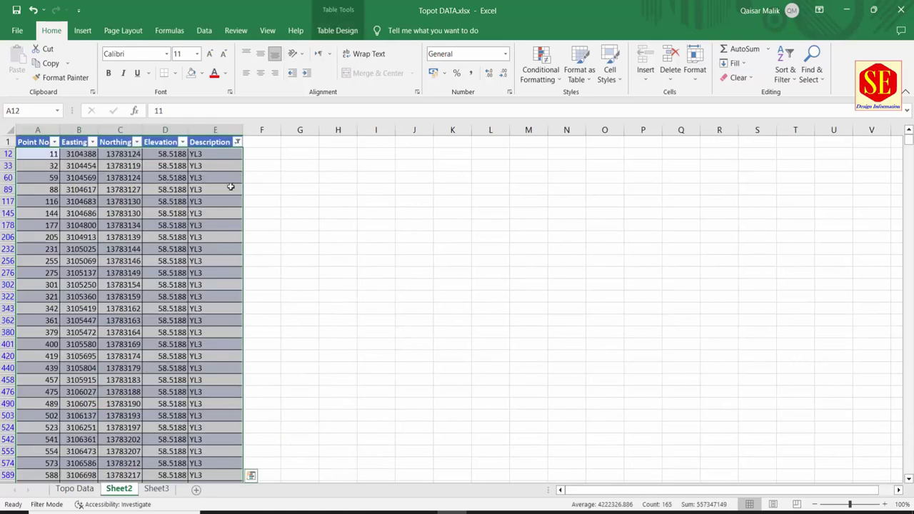
pyautogui.click(237, 142)
pyautogui.scroll(-3, 278, 300)
pyautogui.scroll(-2, 282, 318)
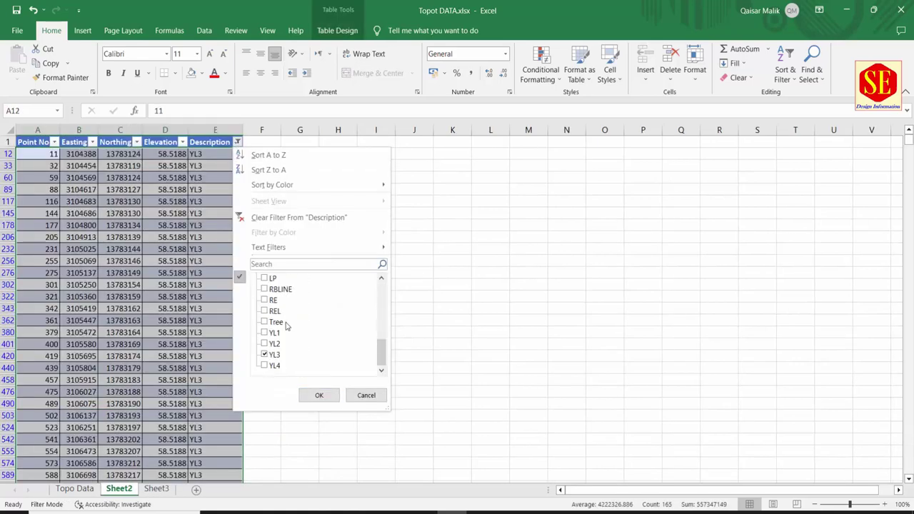
pyautogui.click(265, 366)
pyautogui.click(265, 355)
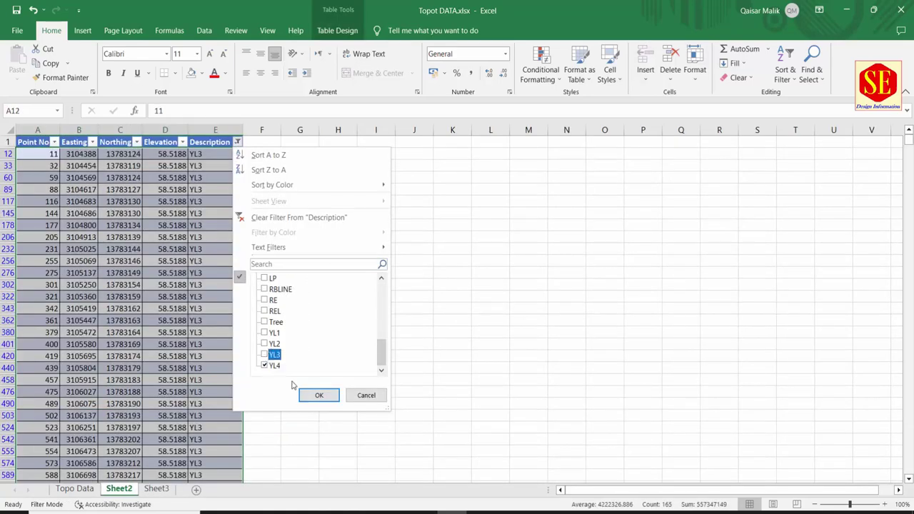
pyautogui.click(311, 398)
pyautogui.click(200, 209)
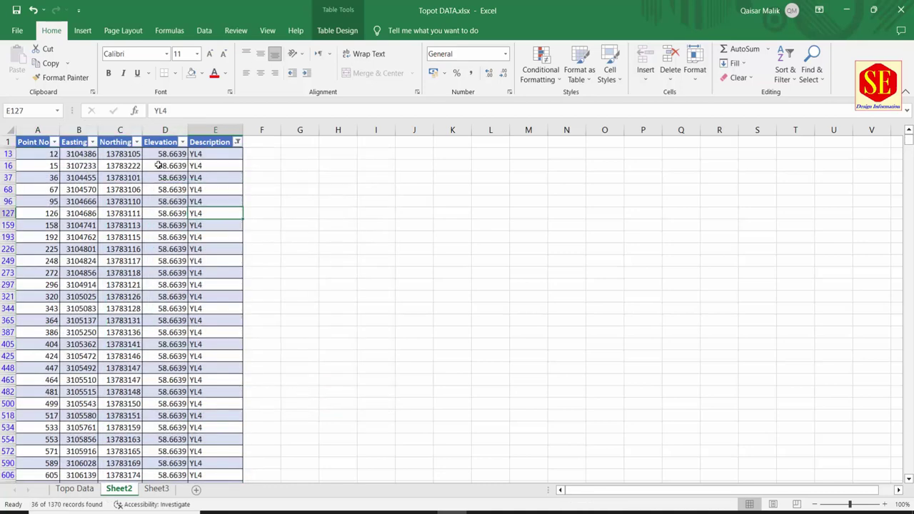
pyautogui.moveTo(46, 157); pyautogui.dragTo(247, 481)
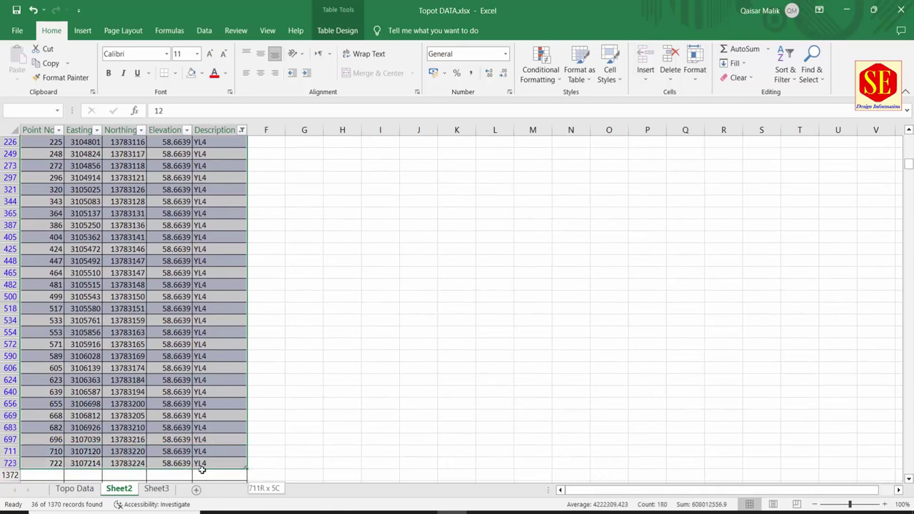
pyautogui.moveTo(246, 479); pyautogui.dragTo(246, 476)
pyautogui.rightClick(202, 442)
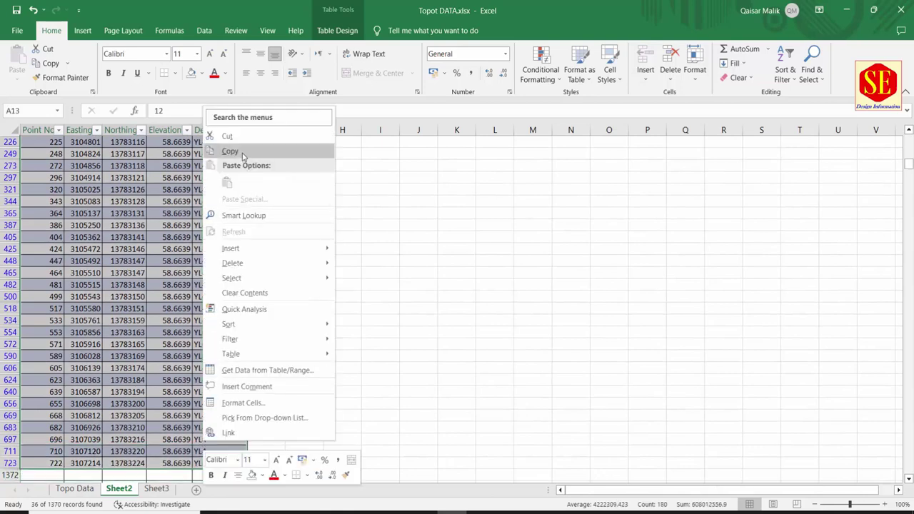
pyautogui.click(229, 152)
pyautogui.scroll(3, 234, 408)
# Step: Paste the YL4 rows into Sheet3 starting at cell B342
pyautogui.hotkey('ctrl', 'pagedown')
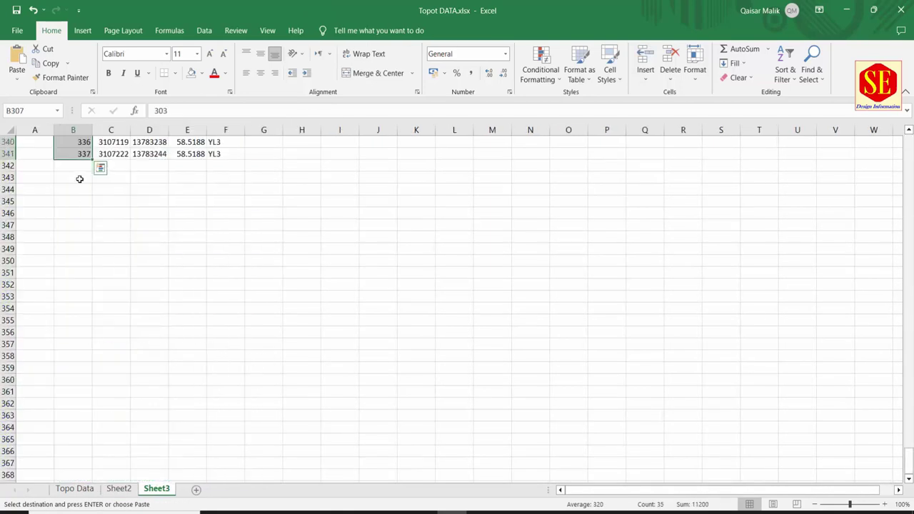
pyautogui.rightClick(82, 168)
pyautogui.click(105, 242)
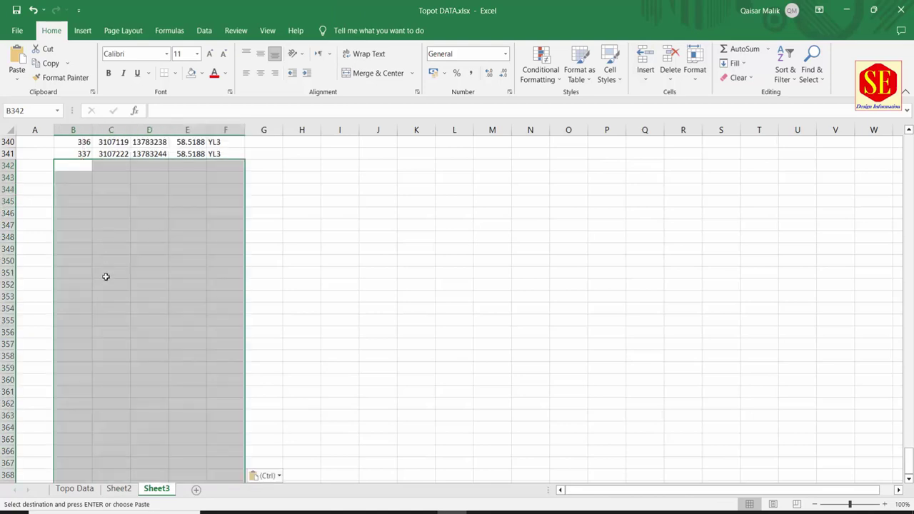
pyautogui.rightClick(69, 165)
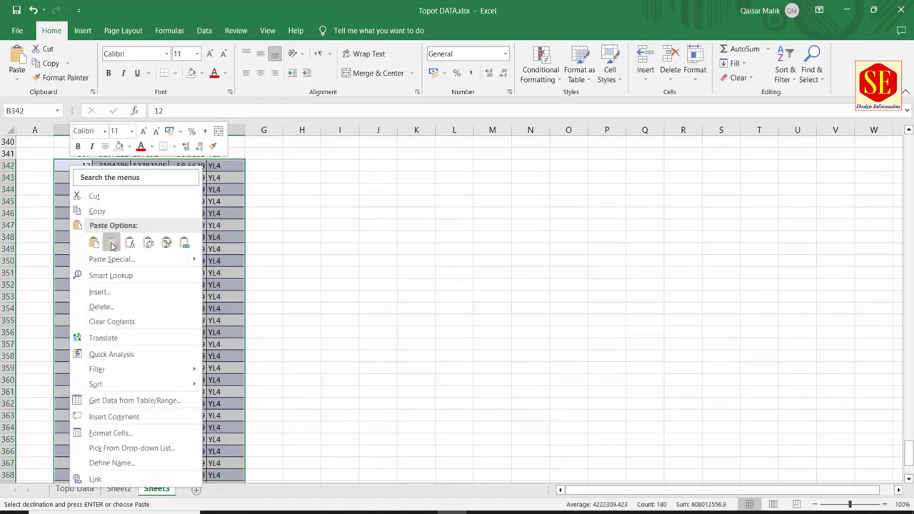
pyautogui.click(111, 241)
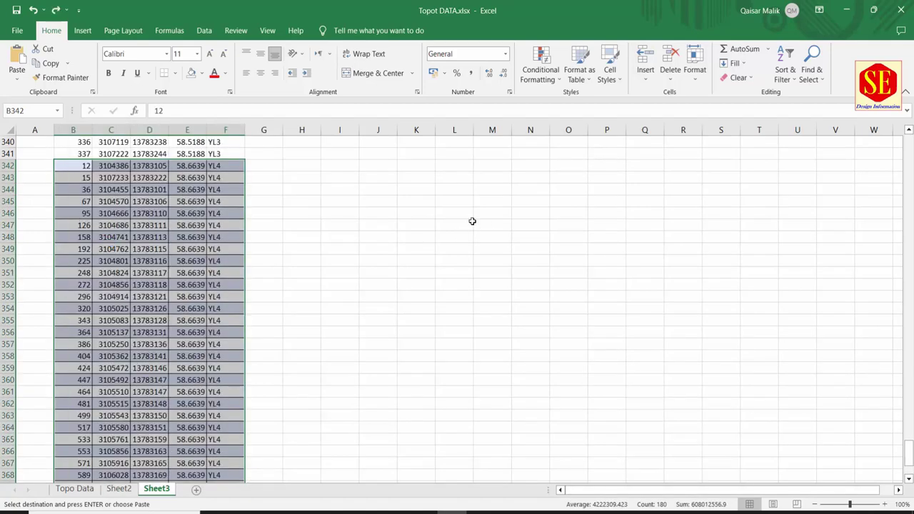
pyautogui.click(471, 222)
pyautogui.hotkey('ctrl', 'z')
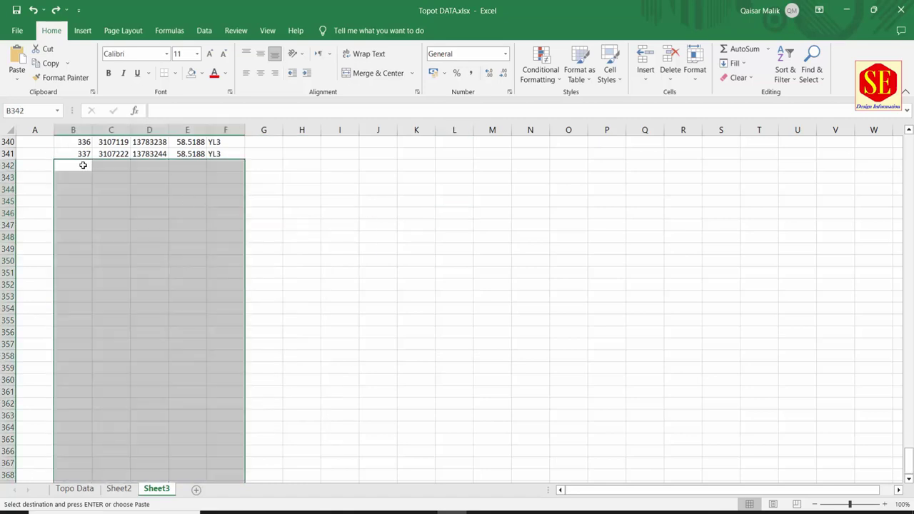
pyautogui.rightClick(83, 165)
pyautogui.click(109, 241)
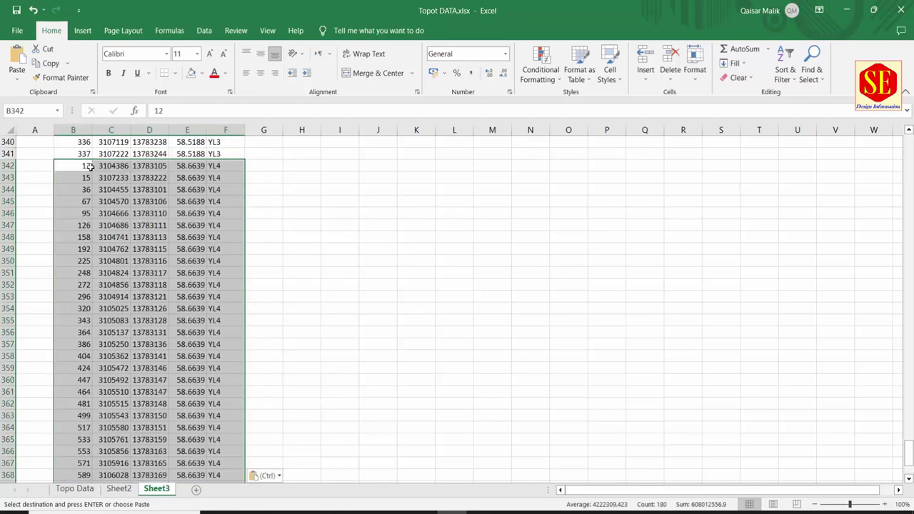
# Step: Extend the point-number series down the YL4 rows, ending at 373
pyautogui.scroll(1, 90, 165)
pyautogui.moveTo(84, 178); pyautogui.dragTo(84, 190)
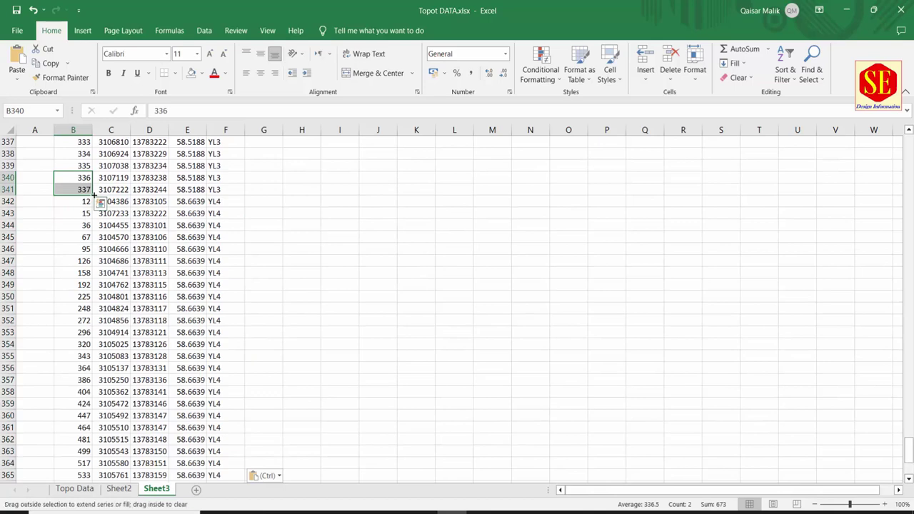
pyautogui.doubleClick(93, 194)
pyautogui.scroll(-5, 334, 297)
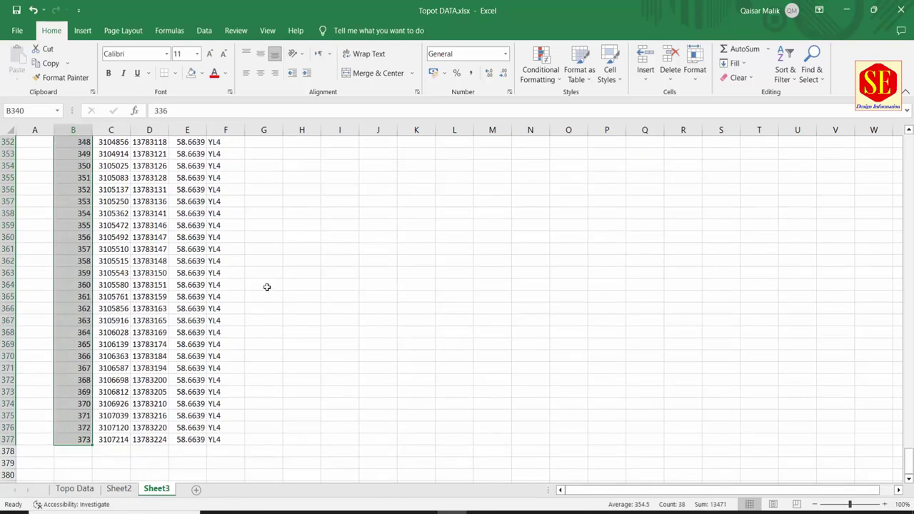
pyautogui.scroll(3, 266, 286)
pyautogui.scroll(6, 86, 328)
pyautogui.scroll(7, 171, 214)
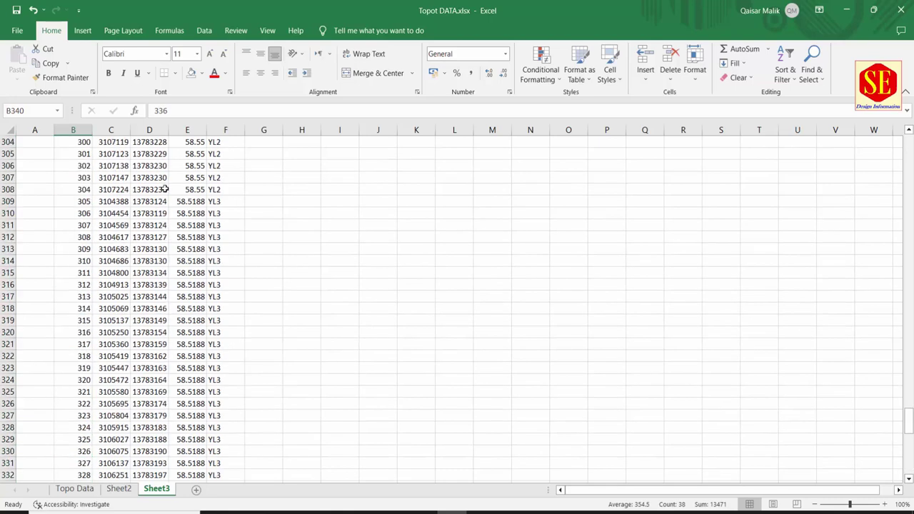
pyautogui.scroll(13, 168, 190)
pyautogui.scroll(10, 164, 189)
pyautogui.scroll(8, 165, 189)
pyautogui.scroll(8, 165, 189)
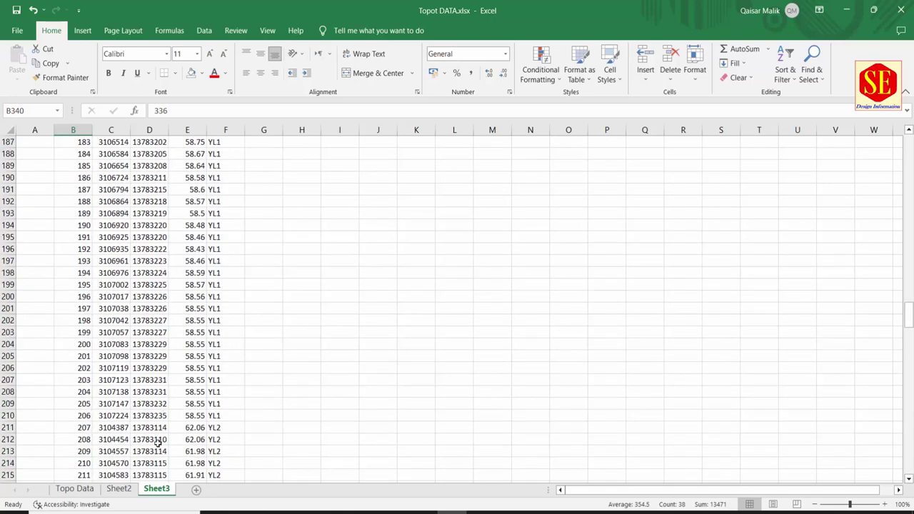
# Step: Clear the Sheet2 Description filter to show all rows, then review the listed codes
pyautogui.click(119, 489)
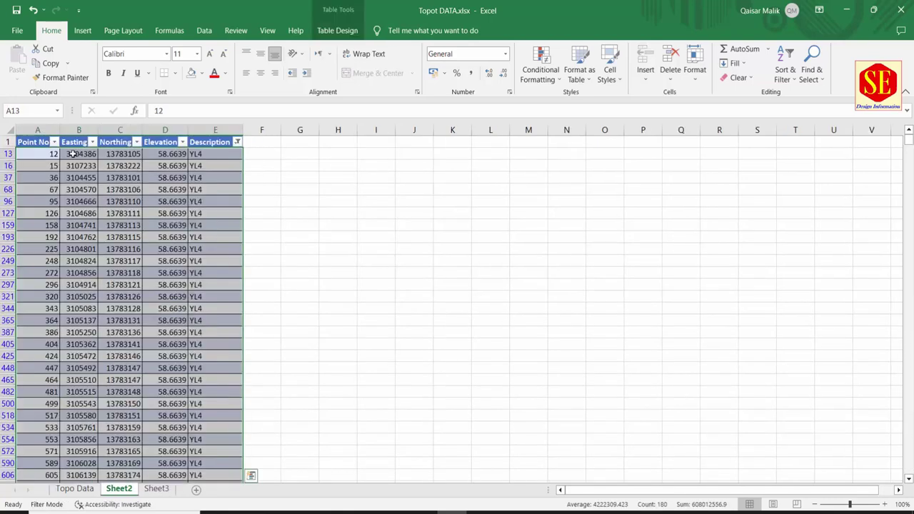
pyautogui.click(237, 142)
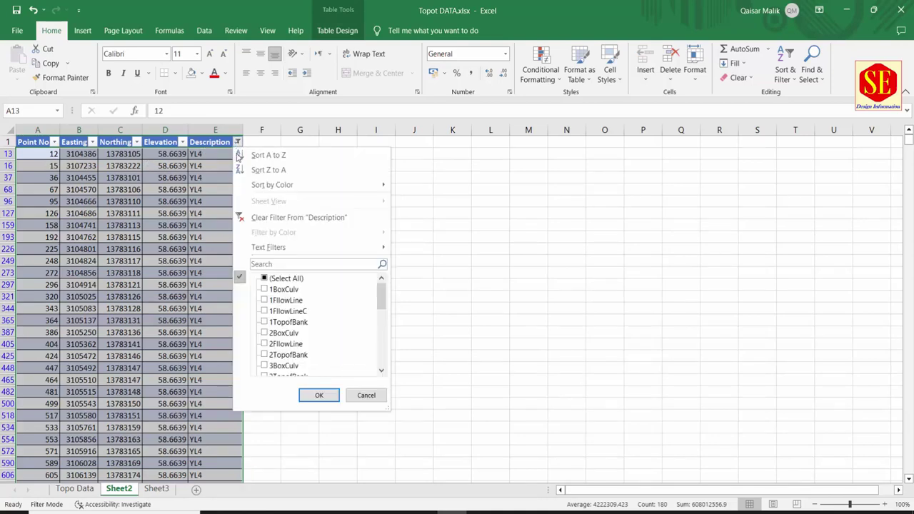
pyautogui.click(264, 278)
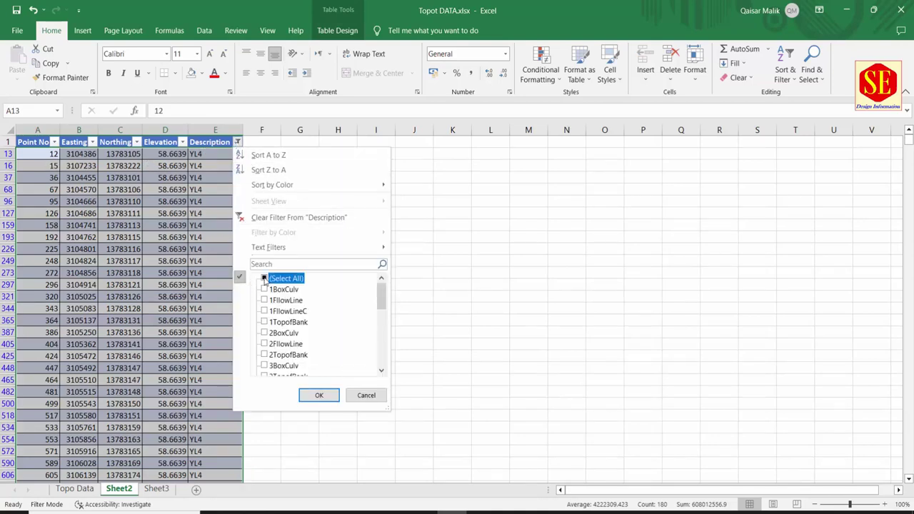
pyautogui.click(319, 396)
pyautogui.click(386, 321)
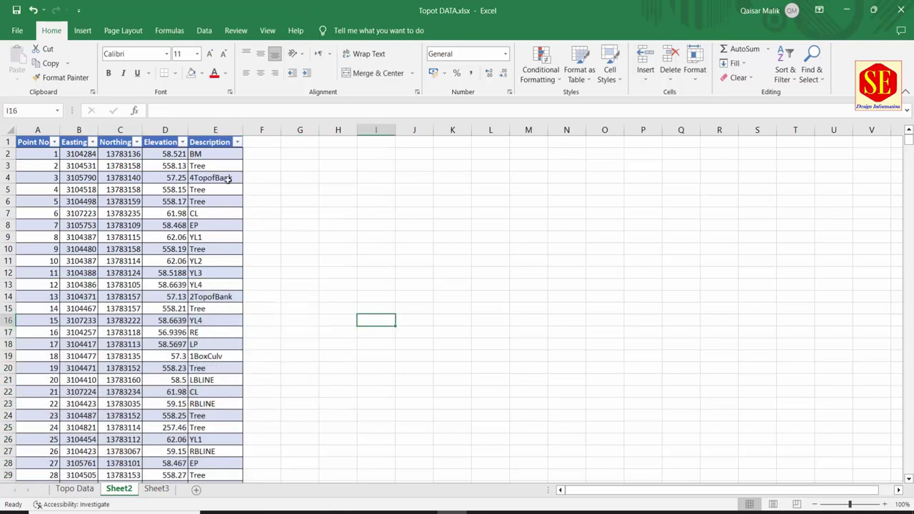
pyautogui.click(237, 142)
pyautogui.scroll(-2, 315, 286)
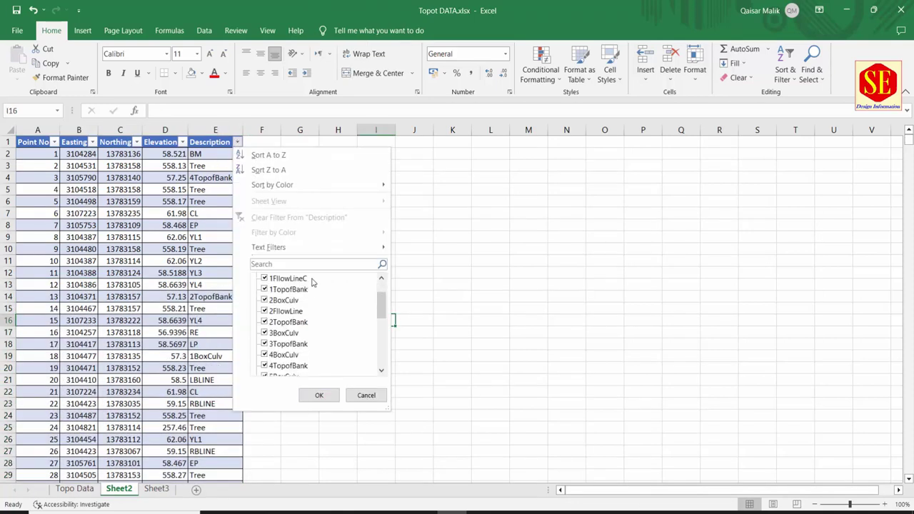
pyautogui.scroll(-1, 312, 283)
pyautogui.scroll(-3, 312, 283)
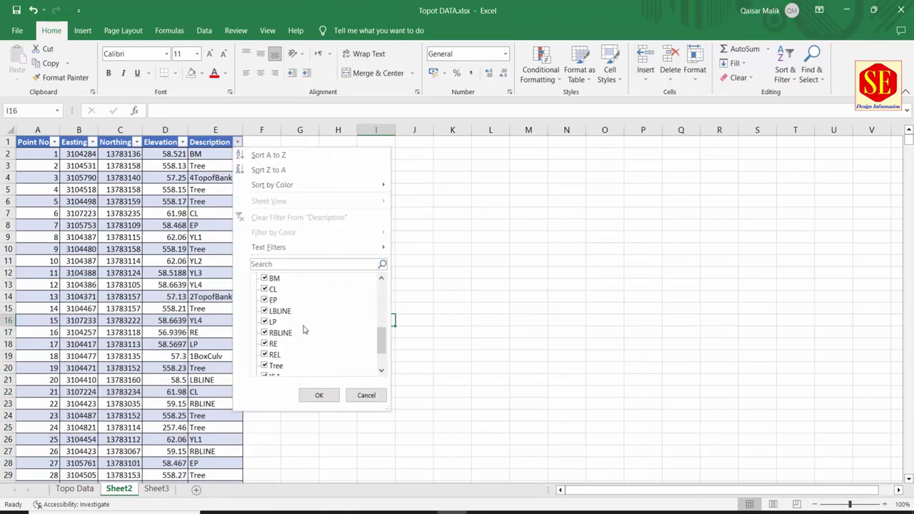
pyautogui.scroll(-2, 303, 329)
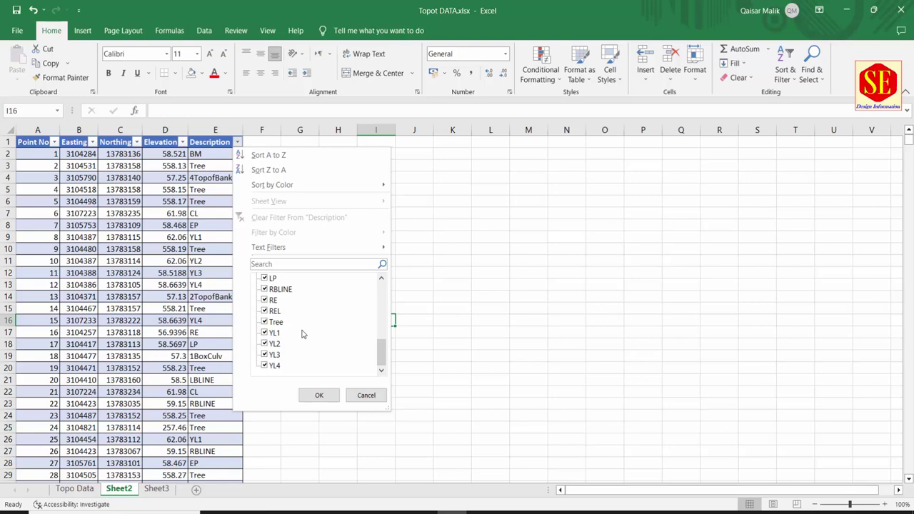
pyautogui.click(338, 393)
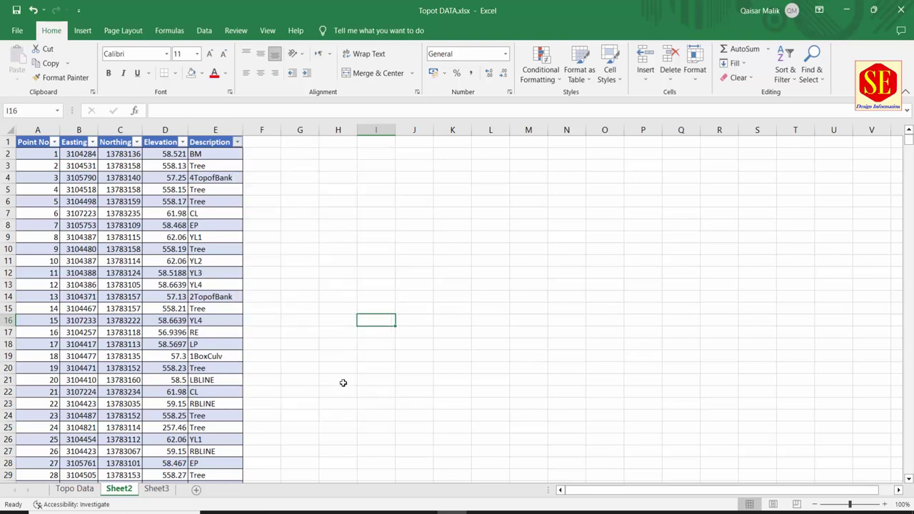
# Step: Return to the top of Sheet3 and check the first points' numbers, elevation and BM code
pyautogui.click(156, 489)
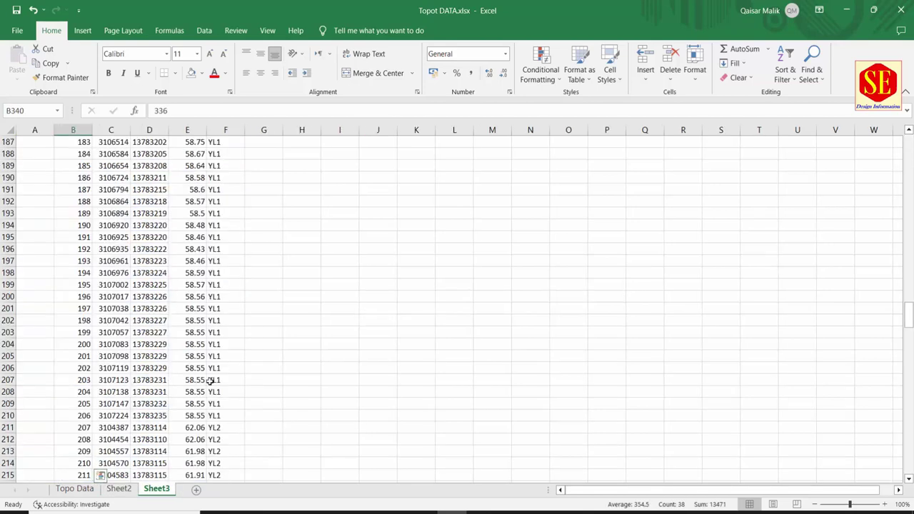
pyautogui.scroll(10, 207, 215)
pyautogui.scroll(13, 209, 204)
pyautogui.scroll(7, 214, 202)
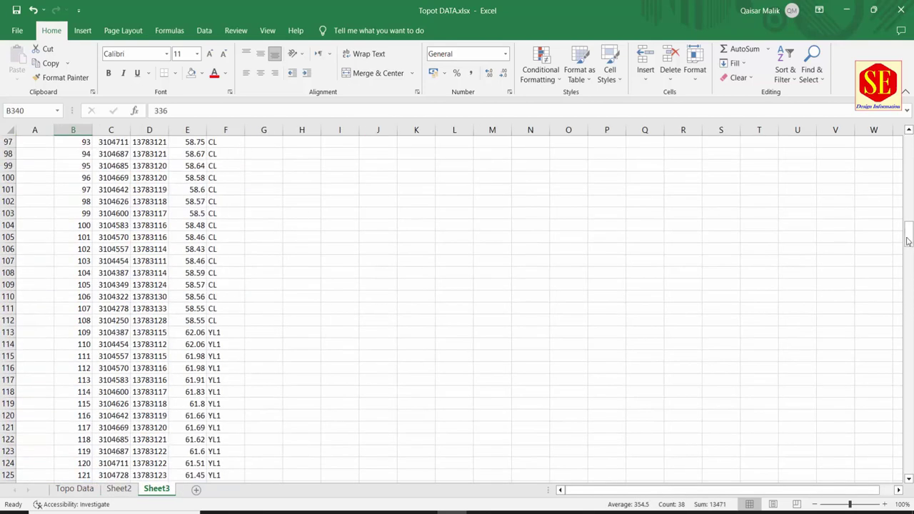
pyautogui.moveTo(909, 235); pyautogui.dragTo(909, 129)
pyautogui.click(196, 189)
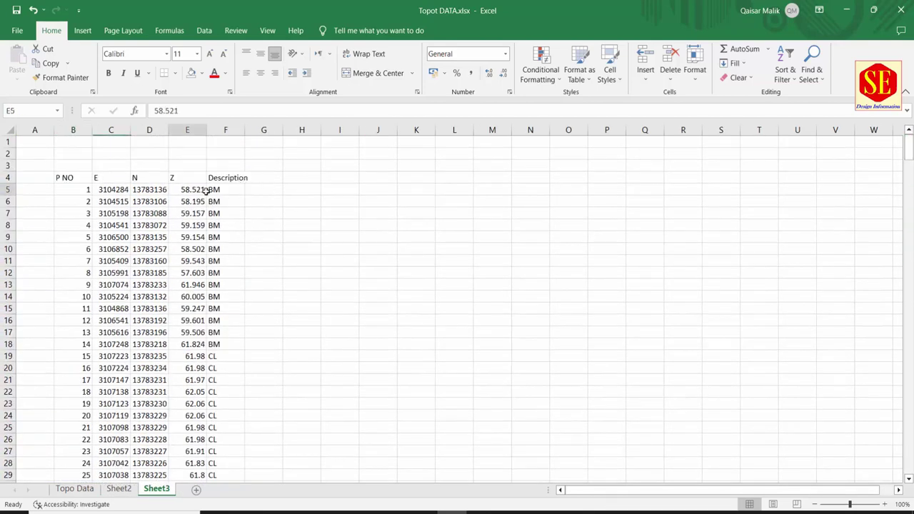
pyautogui.click(80, 190)
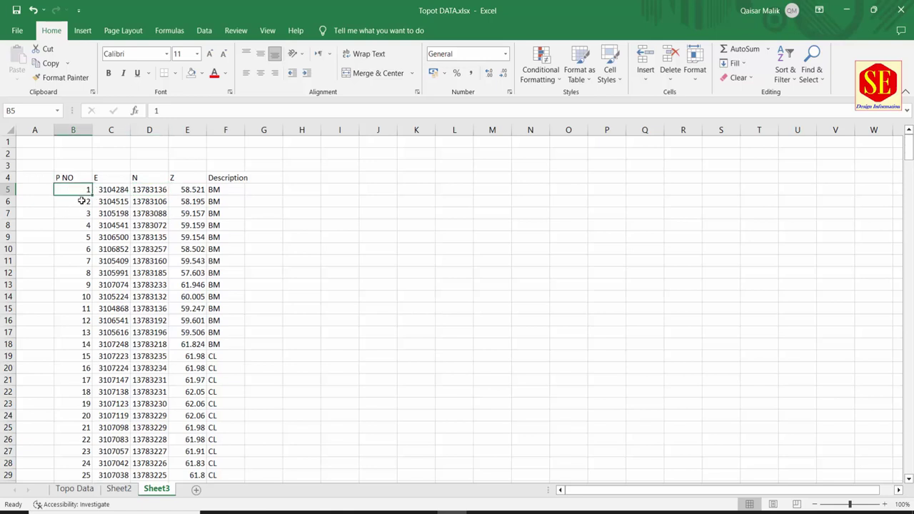
pyautogui.click(82, 202)
pyautogui.click(82, 228)
pyautogui.click(219, 192)
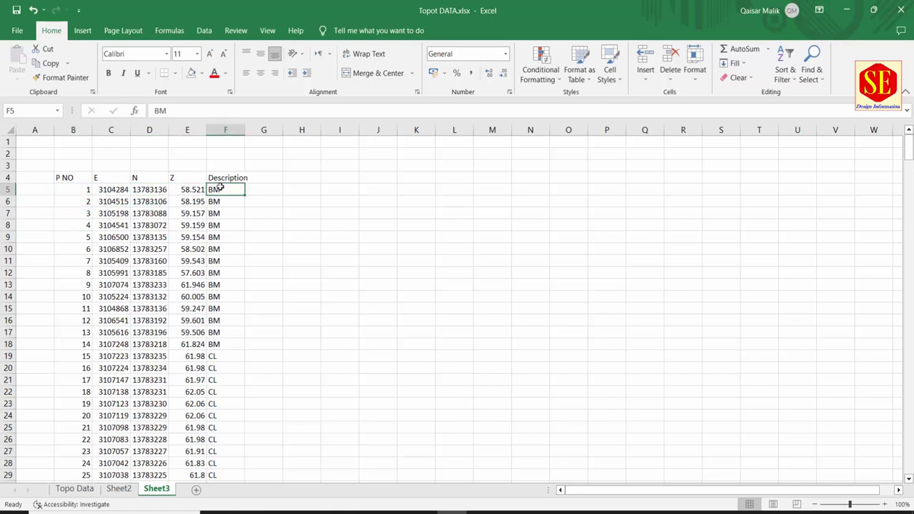
pyautogui.click(505, 509)
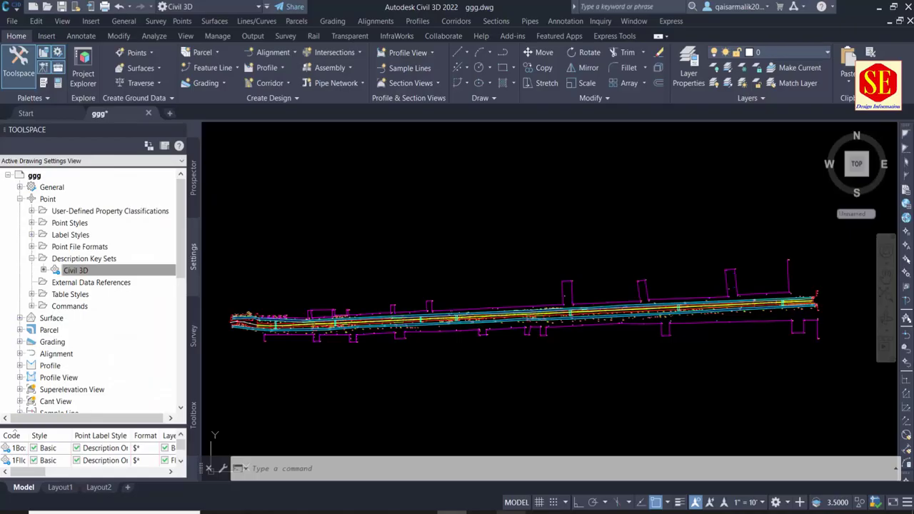
pyautogui.scroll(3, 271, 270)
pyautogui.scroll(3, 373, 261)
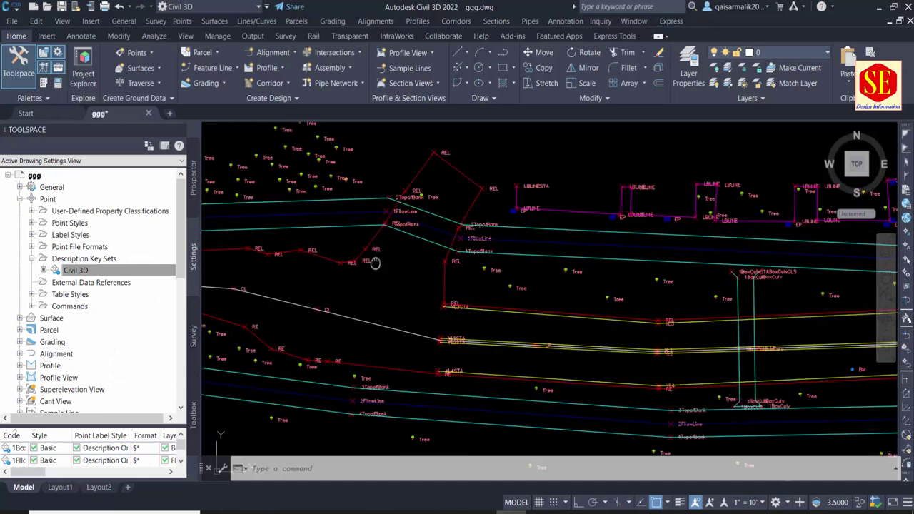
pyautogui.scroll(2, 612, 262)
pyautogui.scroll(3, 367, 272)
pyautogui.scroll(3, 367, 272)
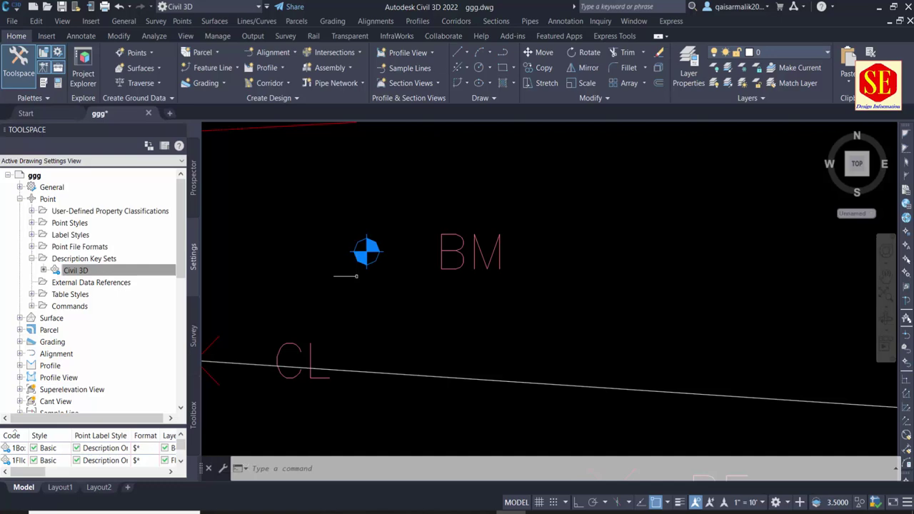
pyautogui.scroll(-5, 357, 275)
pyautogui.moveTo(628, 266)
pyautogui.mouseDown(button='middle')
pyautogui.moveTo(595, 270)
pyautogui.moveTo(597, 250)
pyautogui.mouseUp(button='middle')
pyautogui.scroll(-3, 597, 249)
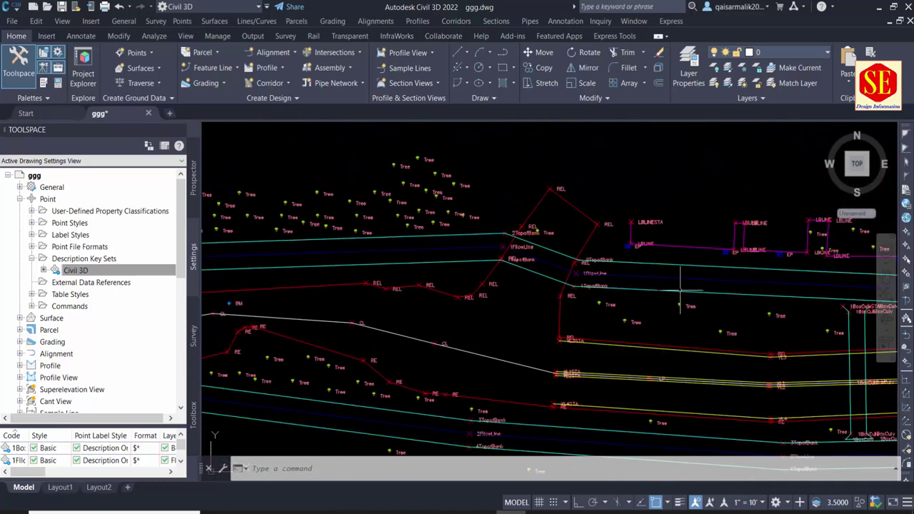
pyautogui.scroll(-2, 598, 250)
pyautogui.scroll(5, 639, 365)
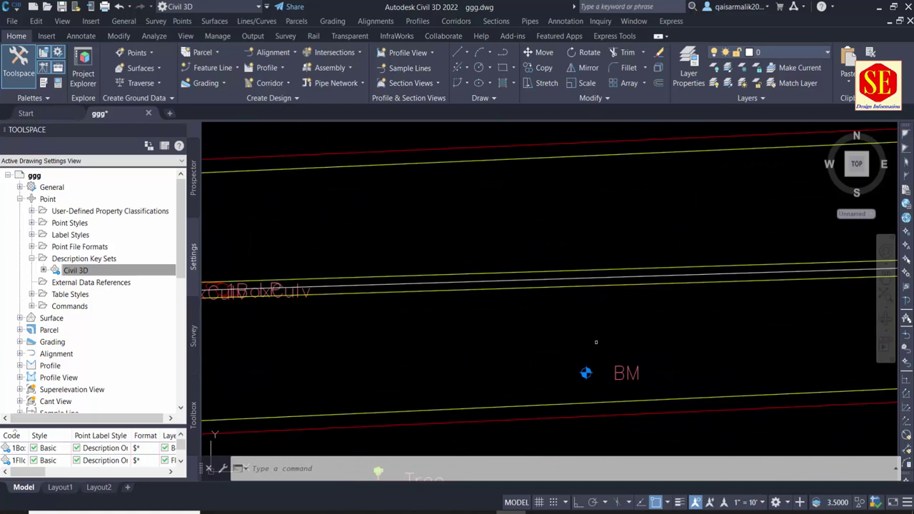
pyautogui.scroll(-3, 603, 295)
pyautogui.scroll(-2, 604, 295)
pyautogui.moveTo(603, 295)
pyautogui.mouseDown(button='middle')
pyautogui.moveTo(514, 287)
pyautogui.moveTo(614, 279)
pyautogui.mouseUp(button='middle')
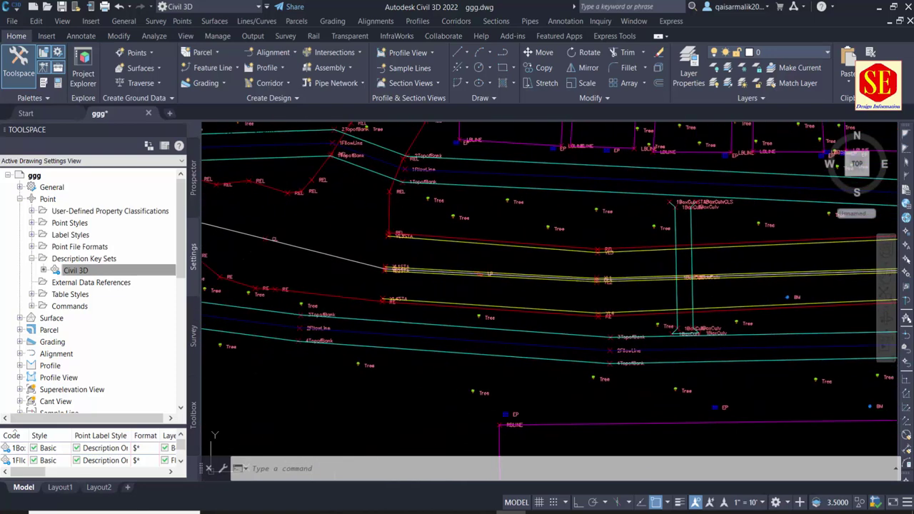
pyautogui.scroll(5, 500, 257)
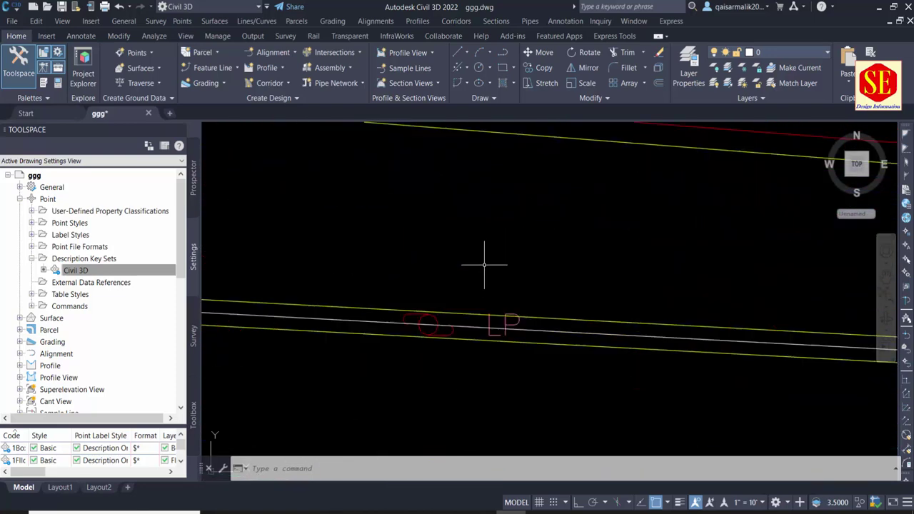
pyautogui.scroll(-5, 466, 275)
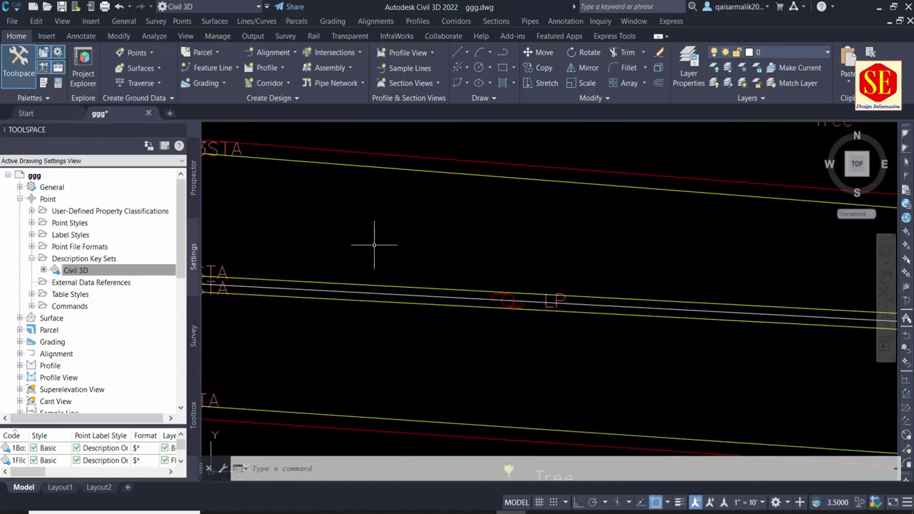
pyautogui.scroll(2, 350, 271)
pyautogui.scroll(-2, 388, 284)
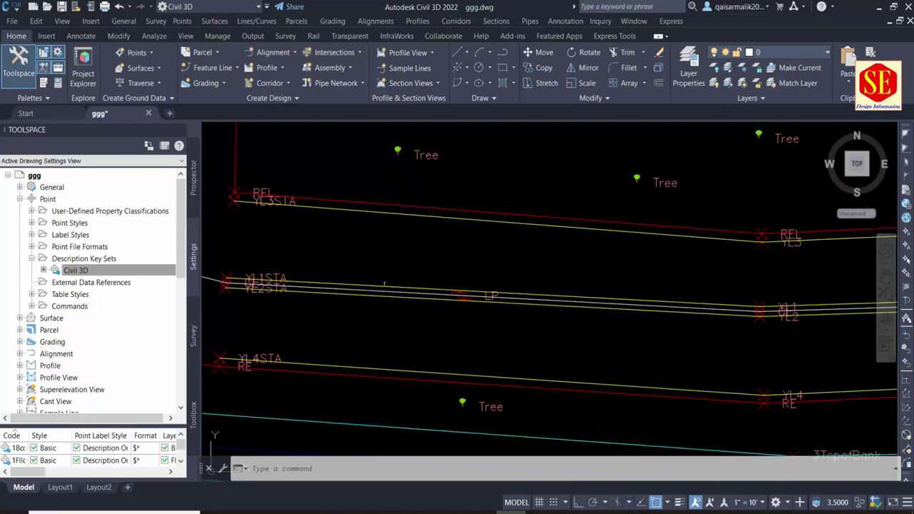
pyautogui.click(404, 207)
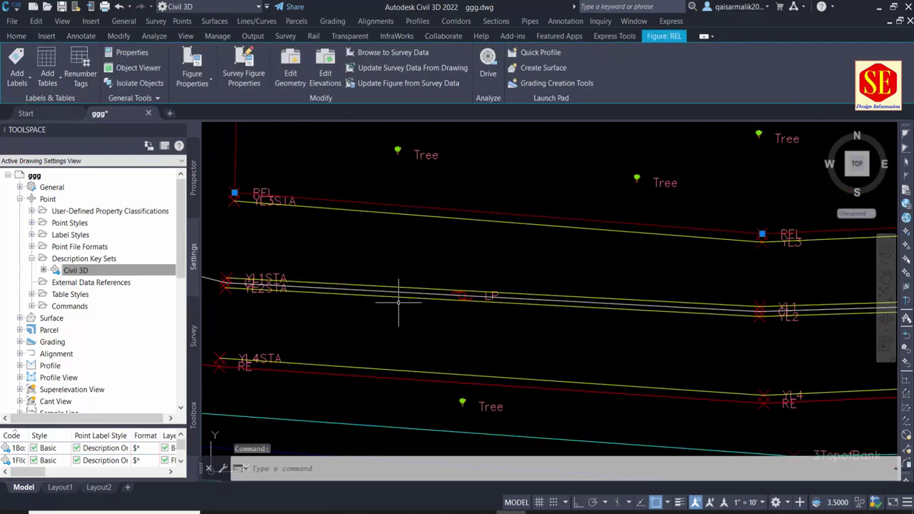
pyautogui.scroll(-3, 399, 301)
pyautogui.scroll(3, 432, 385)
pyautogui.scroll(2, 596, 390)
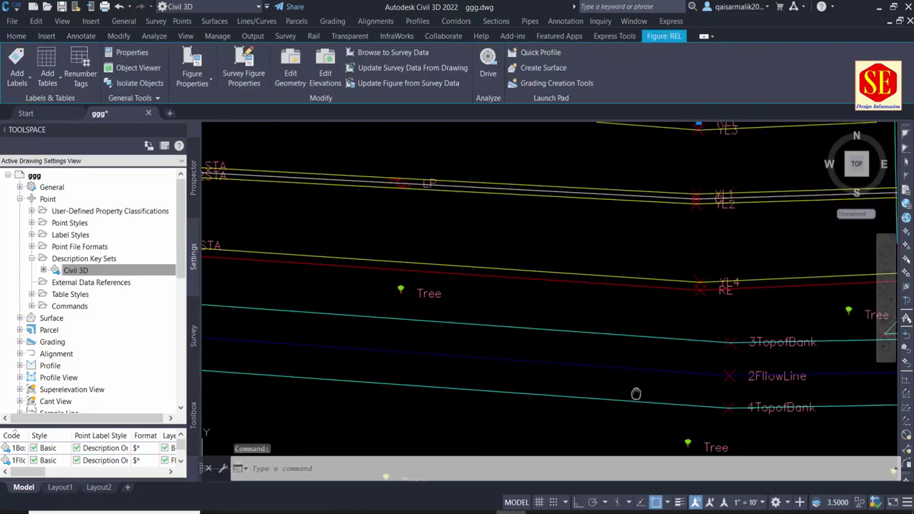
pyautogui.press('Escape')
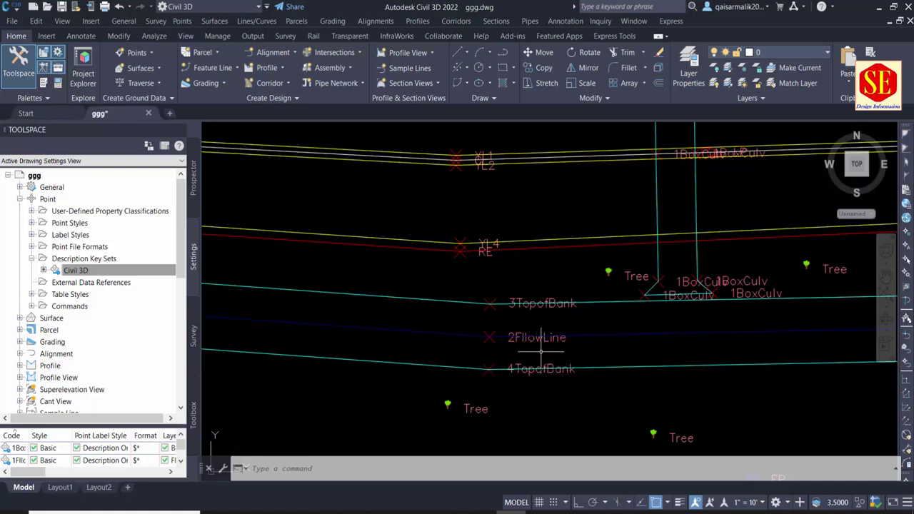
pyautogui.scroll(-4, 526, 397)
pyautogui.scroll(4, 473, 327)
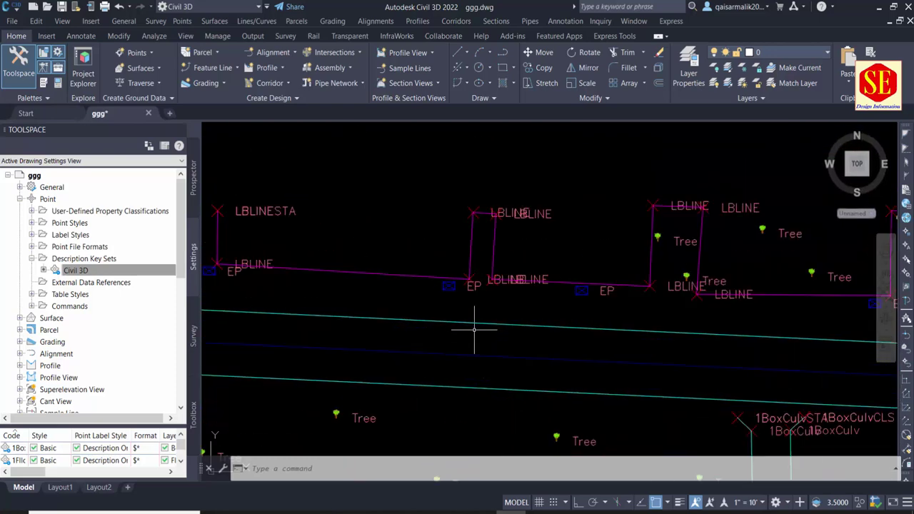
pyautogui.scroll(-3, 449, 333)
pyautogui.scroll(3, 450, 314)
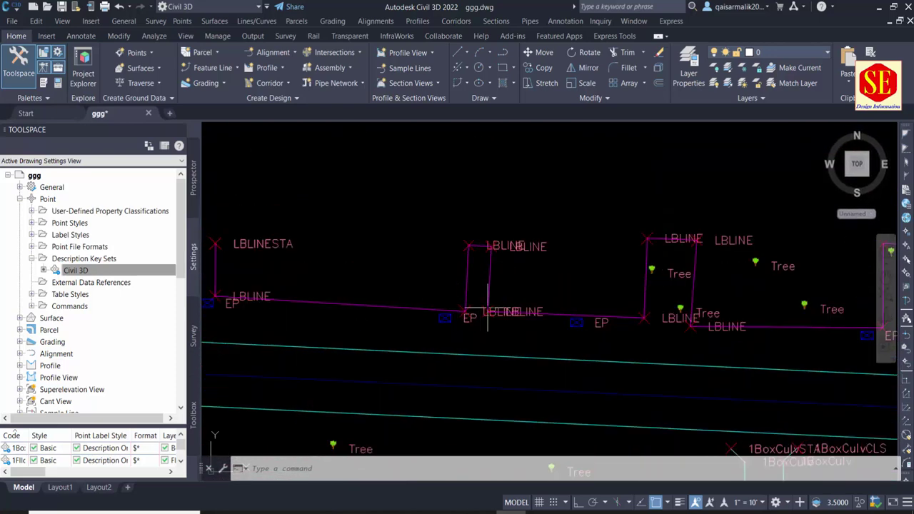
pyautogui.scroll(-2, 472, 282)
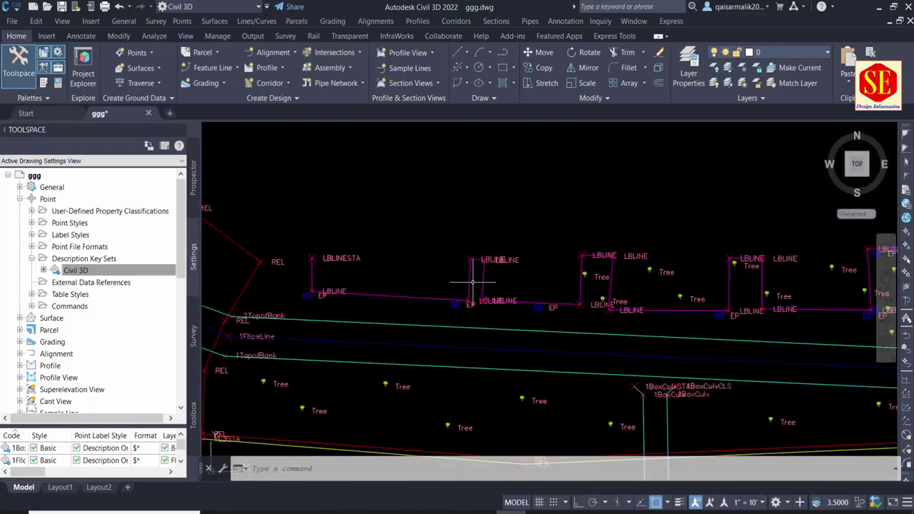
pyautogui.moveTo(472, 282); pyautogui.dragTo(471, 203, button='middle')
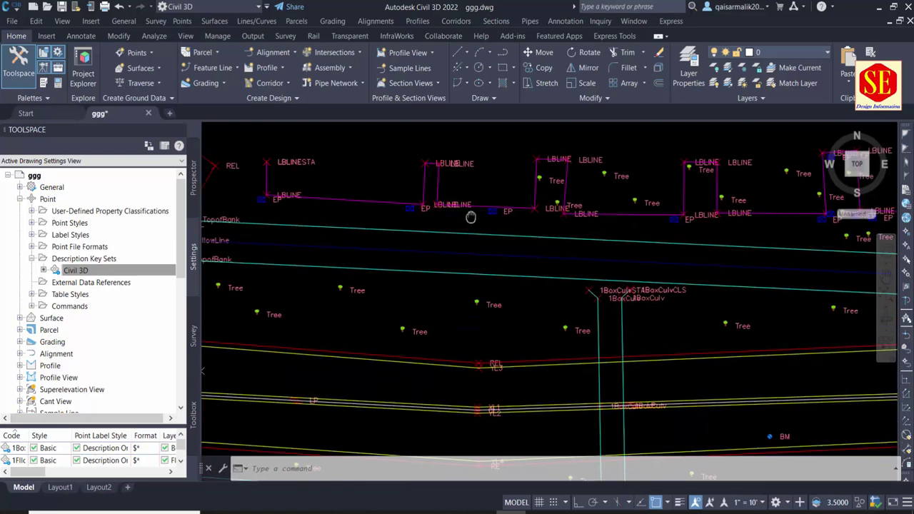
pyautogui.scroll(4, 484, 399)
pyautogui.scroll(1, 483, 400)
pyautogui.scroll(-3, 500, 343)
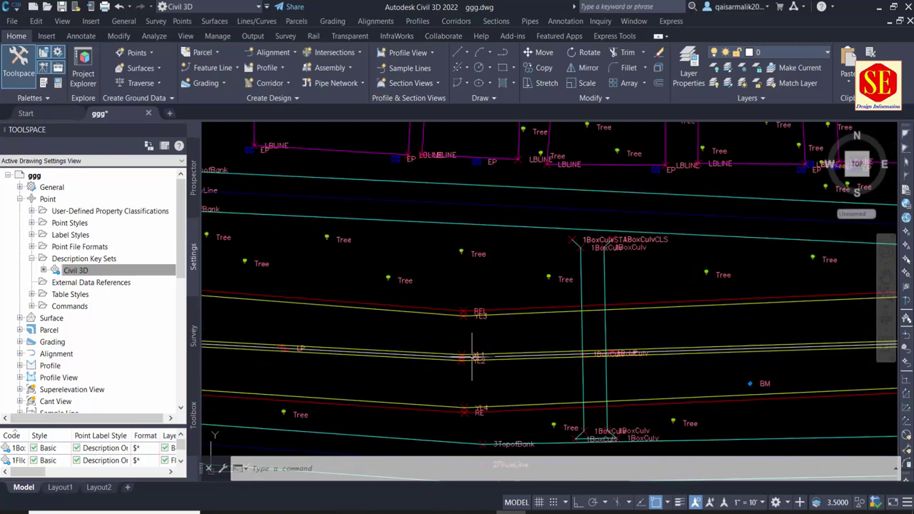
pyautogui.scroll(-2, 519, 314)
pyautogui.scroll(3, 525, 284)
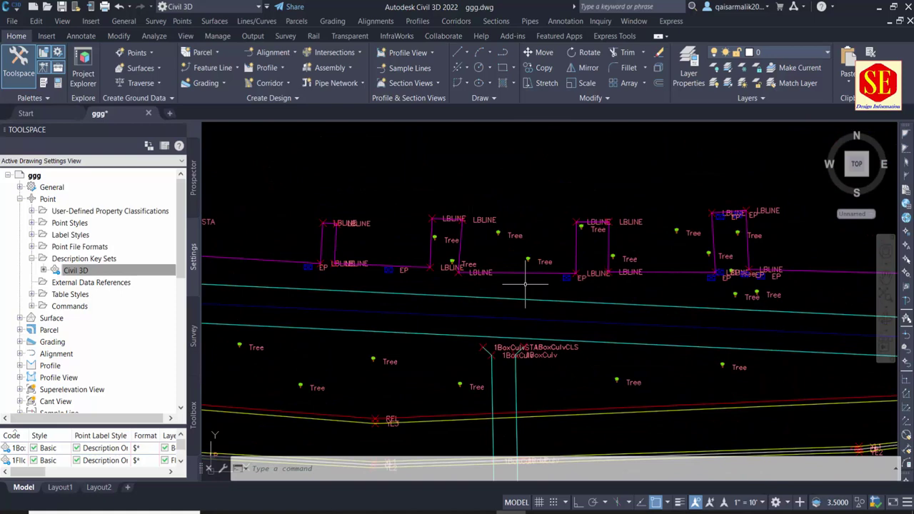
pyautogui.scroll(-2, 525, 286)
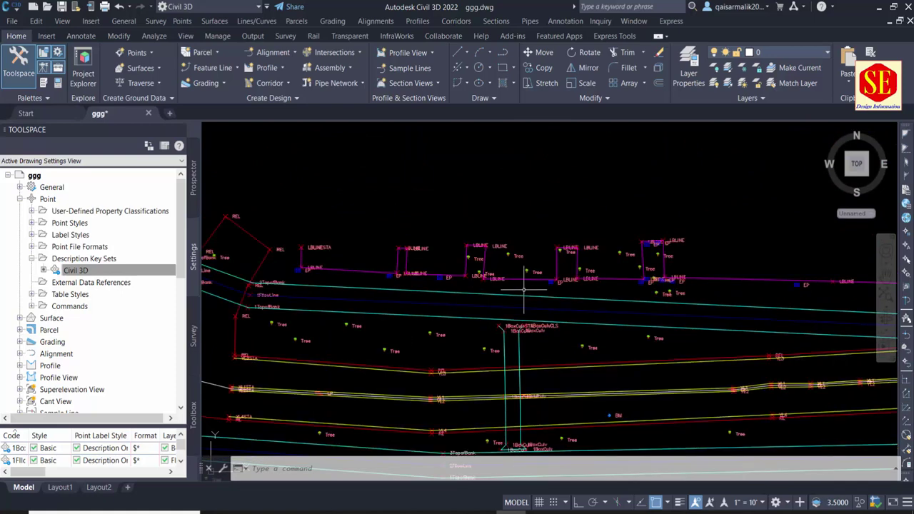
pyautogui.moveTo(532, 351); pyautogui.dragTo(571, 303, button='middle')
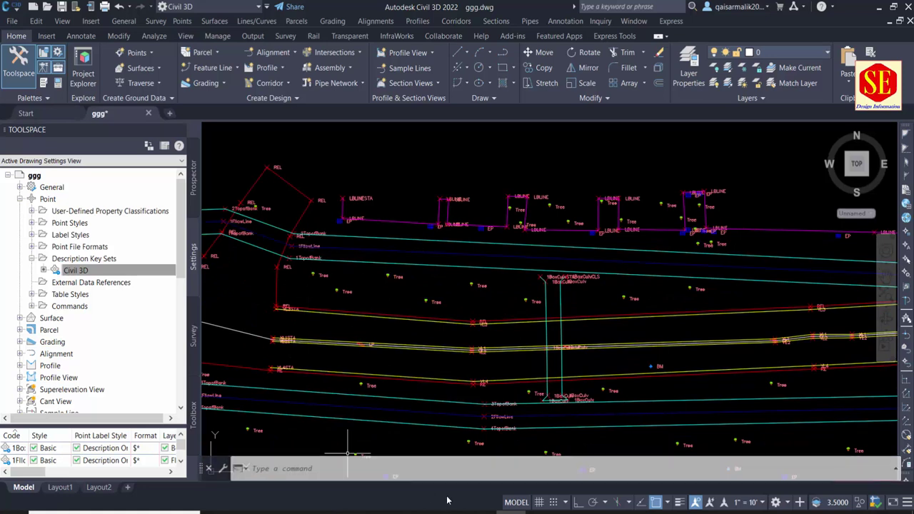
pyautogui.scroll(-5, 79, 364)
pyautogui.scroll(-5, 79, 364)
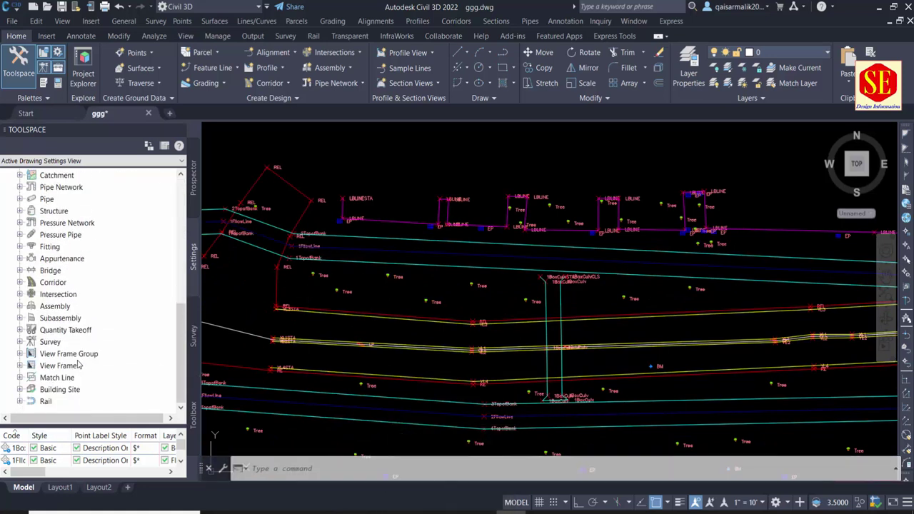
# Step: Open ST Code Set from the Survey tab, enlarge its editor, and start editing the STA Begin code
pyautogui.click(196, 353)
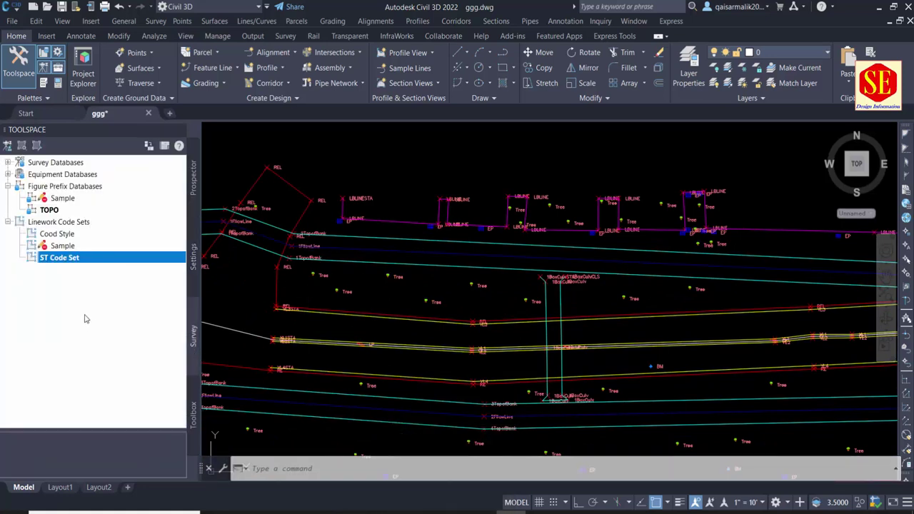
pyautogui.rightClick(42, 261)
pyautogui.click(69, 262)
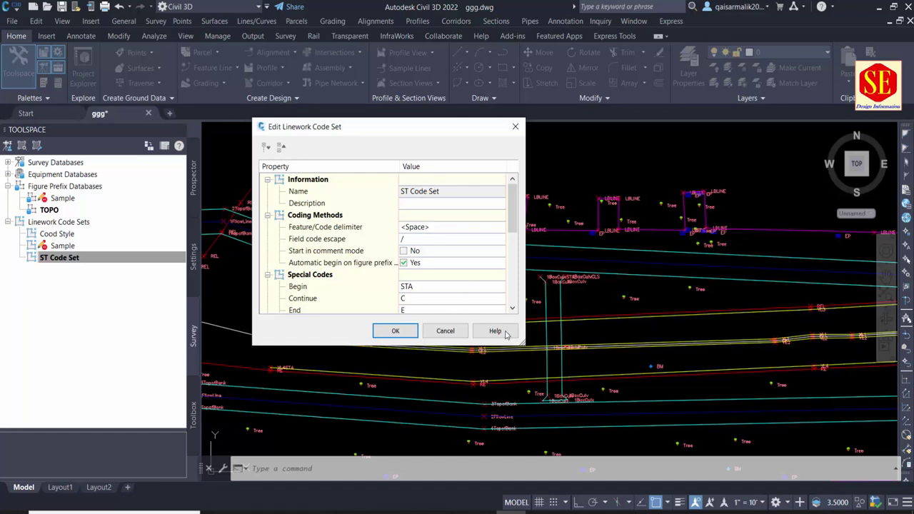
pyautogui.moveTo(522, 343)
pyautogui.mouseDown()
pyautogui.moveTo(569, 378)
pyautogui.moveTo(589, 423)
pyautogui.mouseUp()
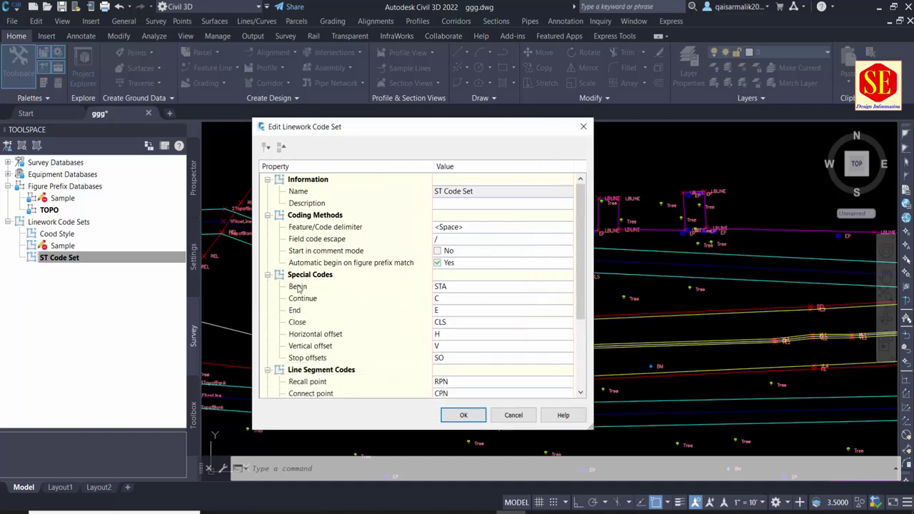
pyautogui.click(462, 286)
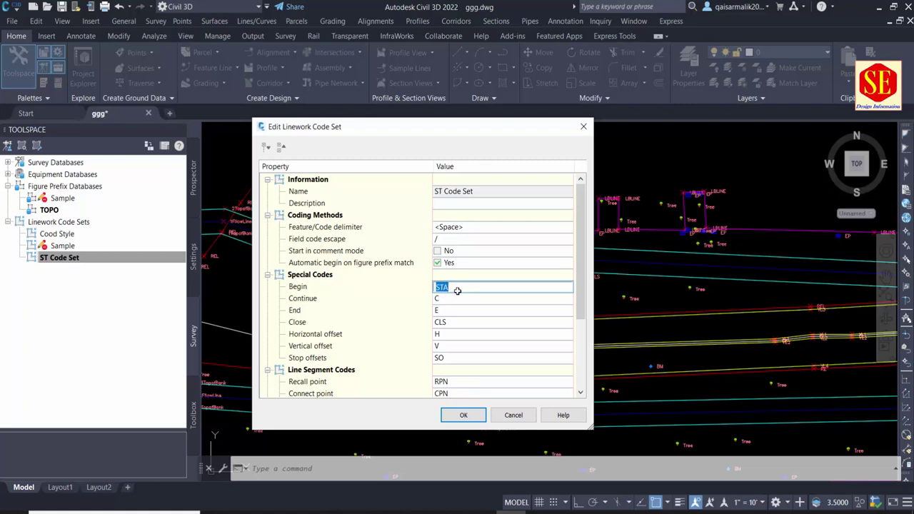
pyautogui.click(457, 290)
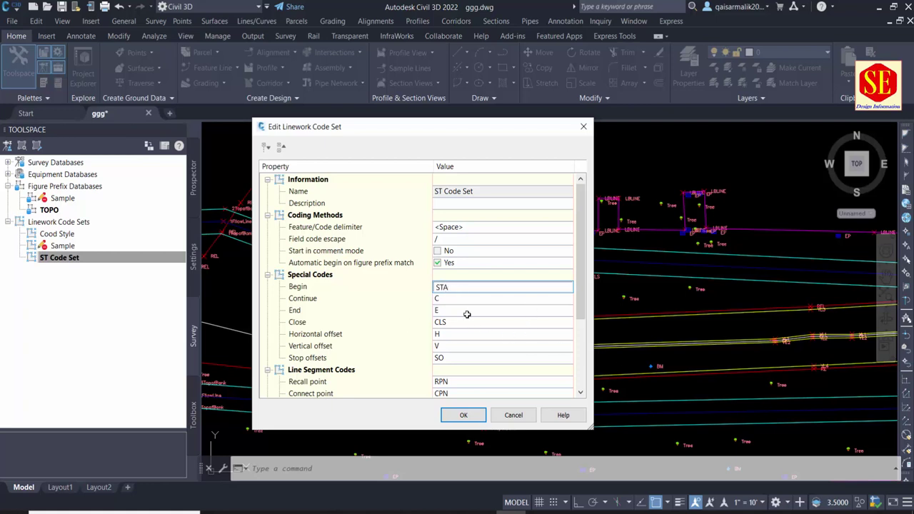
# Step: Confirm the ST Code Set's special codes read Begin = STA and Close = CLS, then accept
pyautogui.click(460, 306)
pyautogui.click(461, 287)
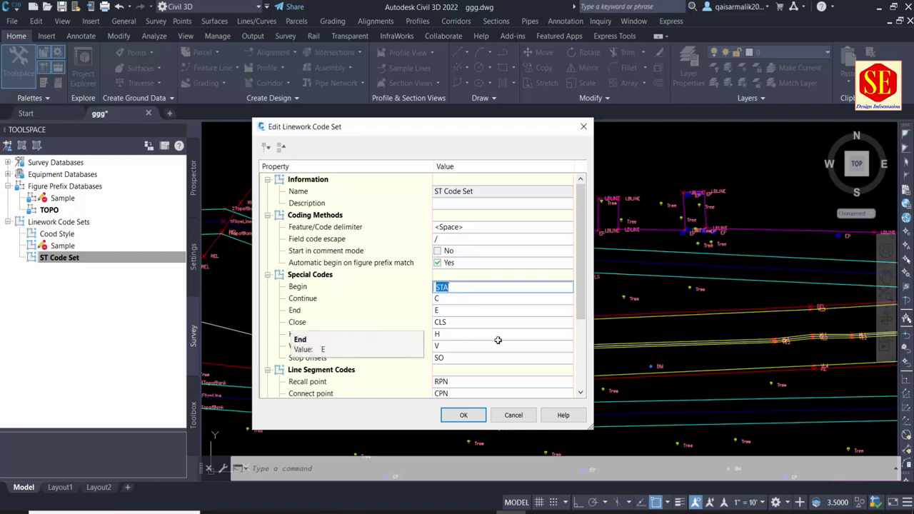
pyautogui.click(453, 323)
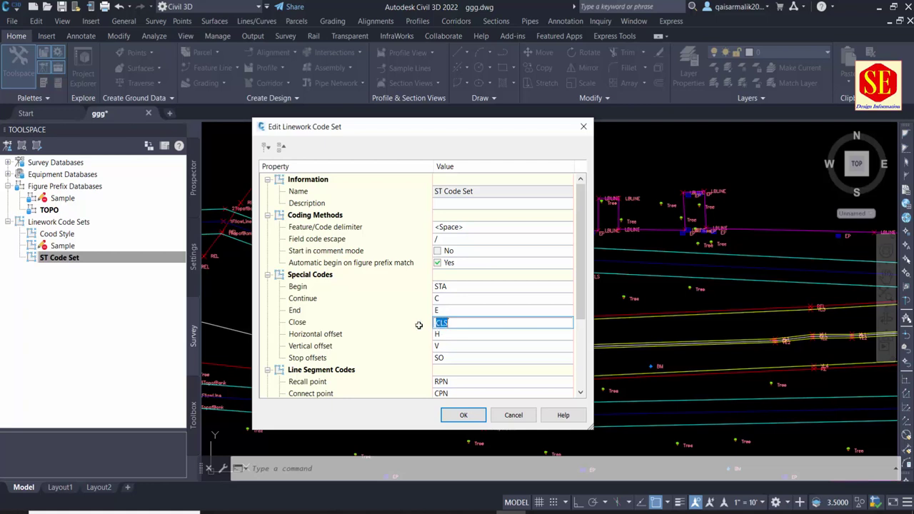
pyautogui.click(450, 287)
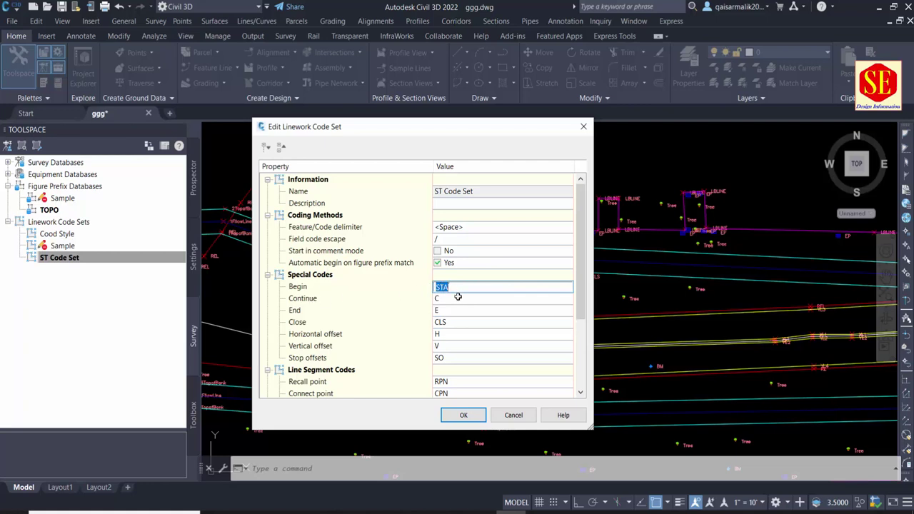
pyautogui.click(450, 322)
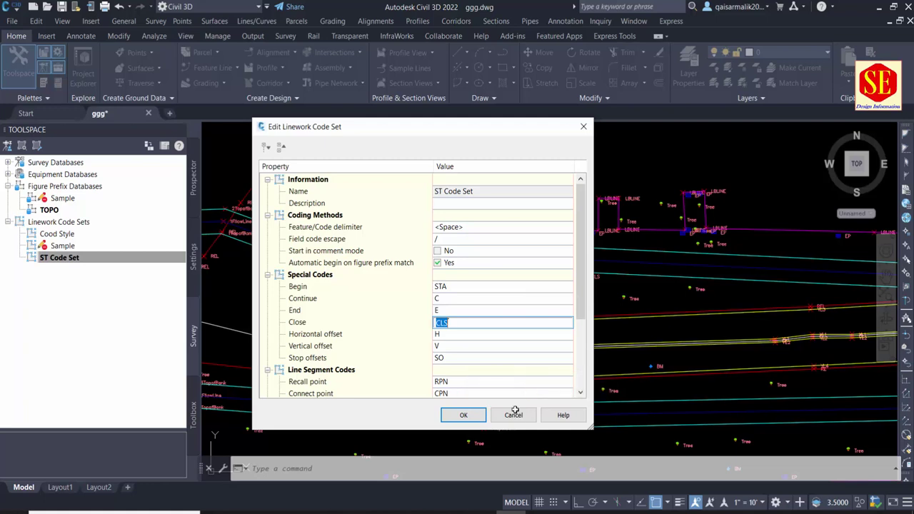
pyautogui.click(472, 284)
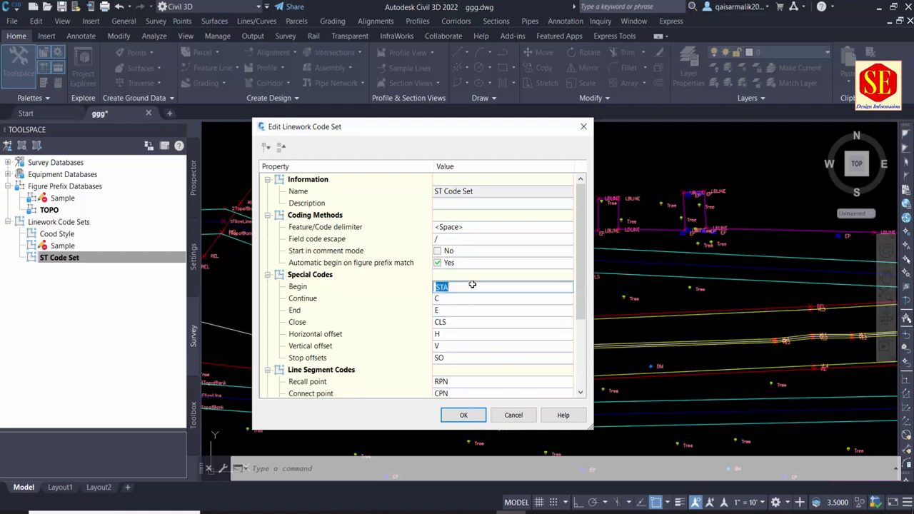
pyautogui.click(459, 325)
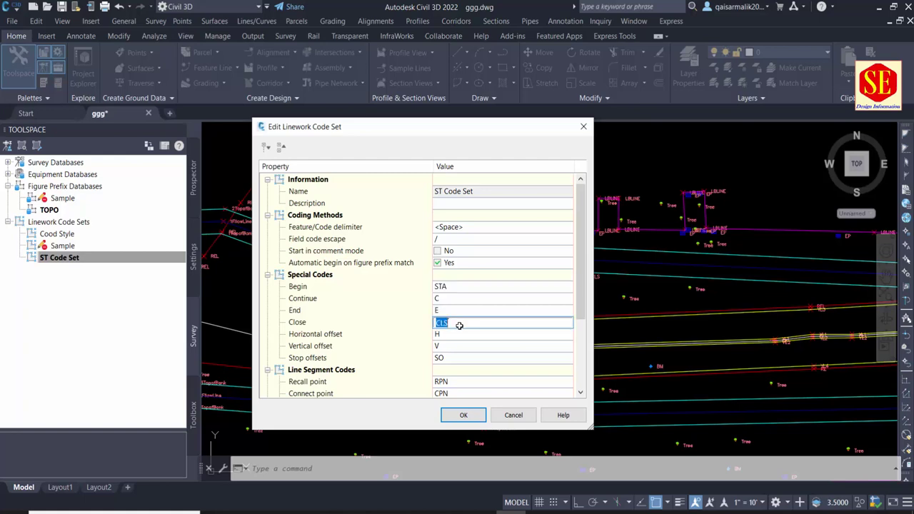
pyautogui.click(457, 415)
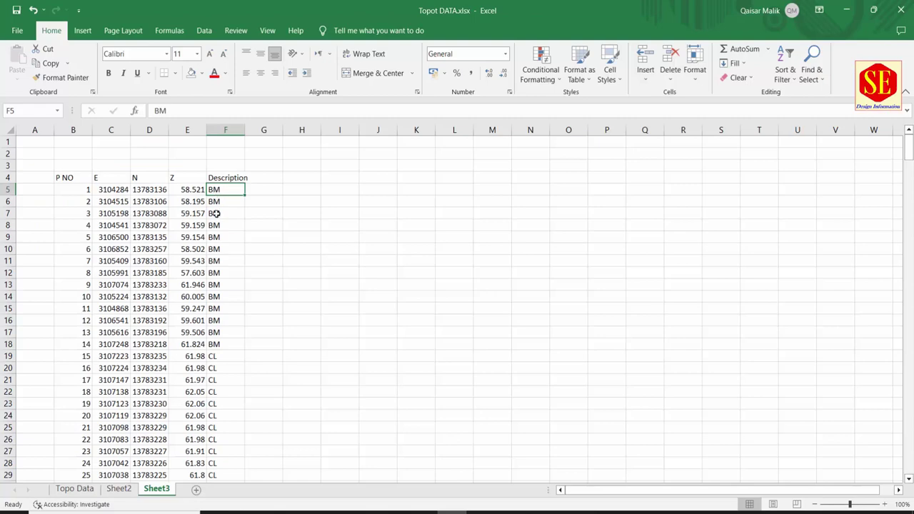
# Step: Insert a blank row 20 below point 15's row
pyautogui.moveTo(216, 213); pyautogui.dragTo(217, 344)
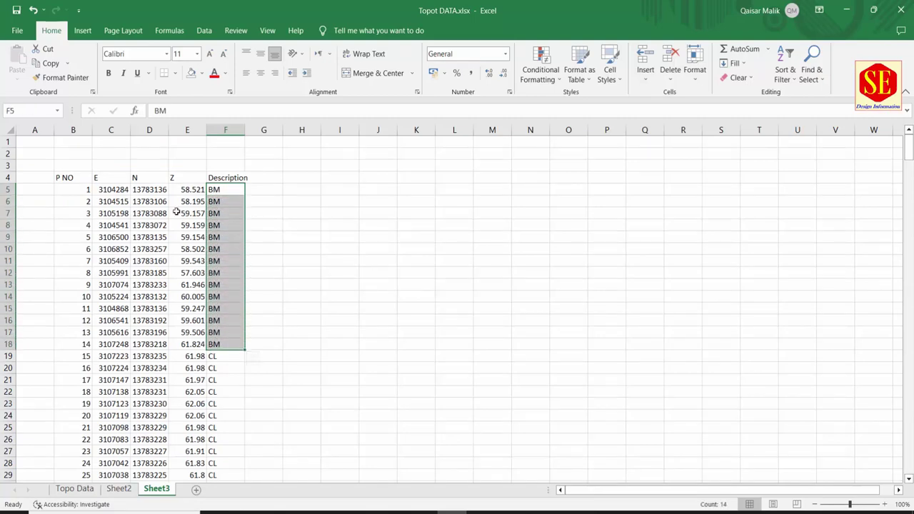
pyautogui.scroll(-1, 250, 323)
pyautogui.click(244, 325)
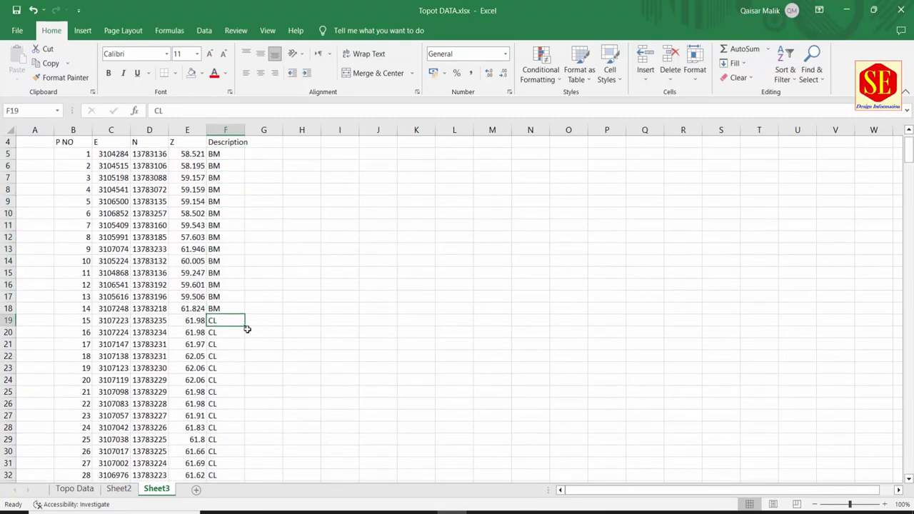
pyautogui.click(7, 332)
pyautogui.rightClick(7, 332)
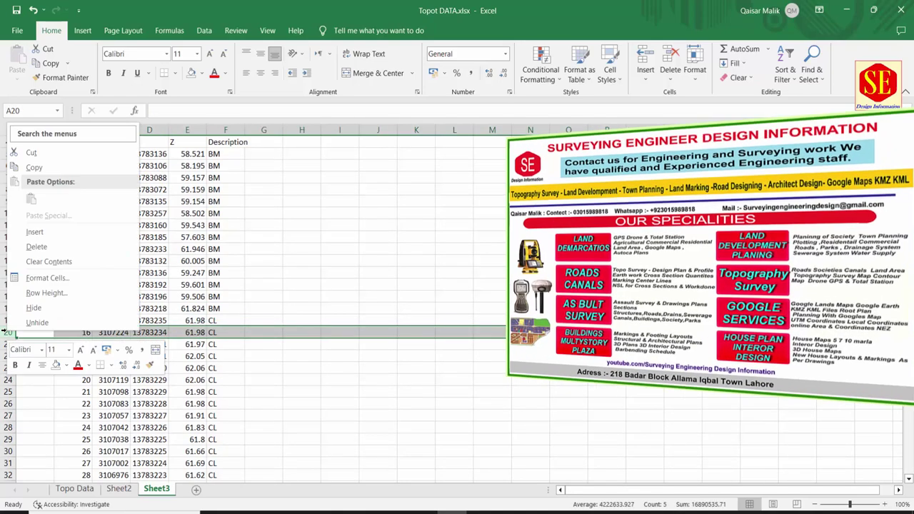
pyautogui.click(34, 232)
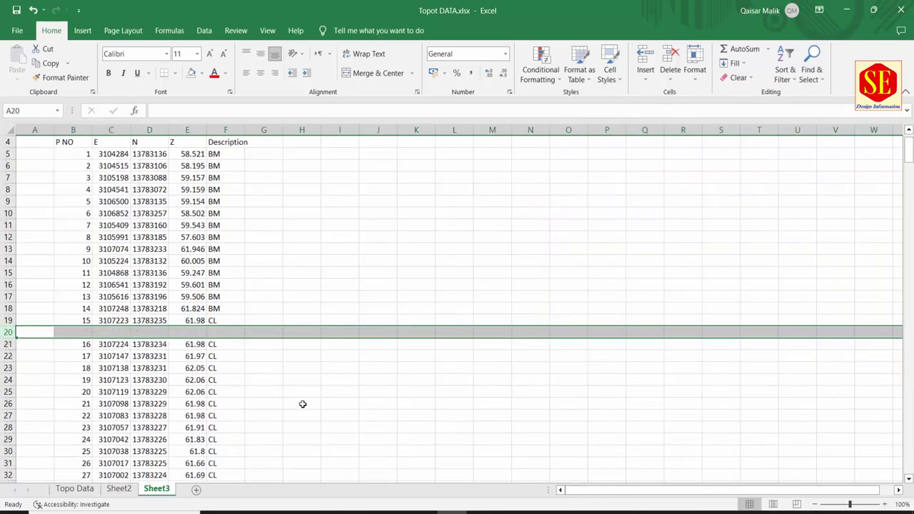
pyautogui.click(301, 380)
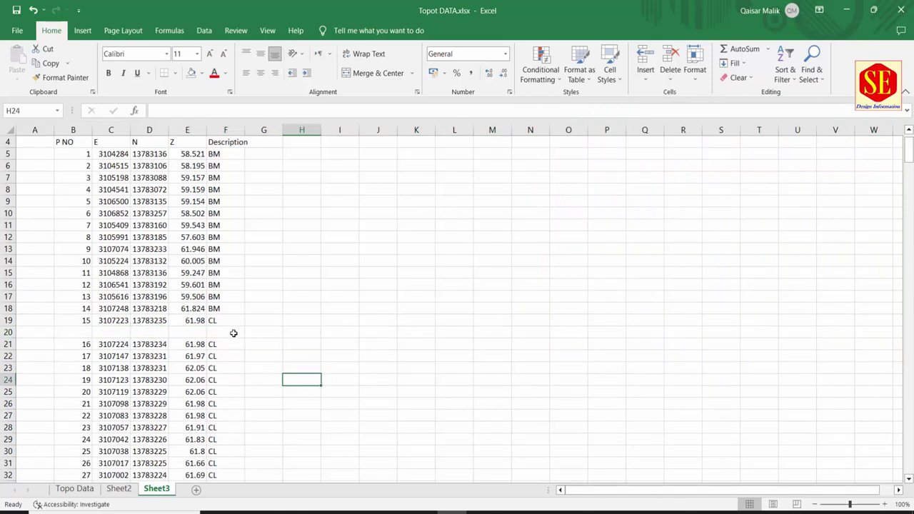
# Step: Copy point 15's data B19:F19 into row 20 and start editing F19's description
pyautogui.moveTo(85, 324); pyautogui.dragTo(214, 321)
pyautogui.rightClick(213, 319)
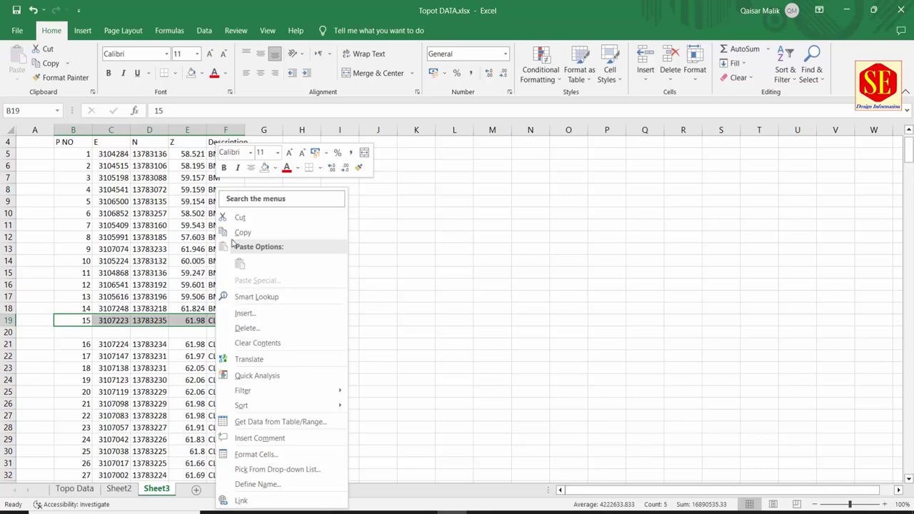
pyautogui.press('Escape')
pyautogui.hotkey('ctrl', 'c')
pyautogui.rightClick(81, 332)
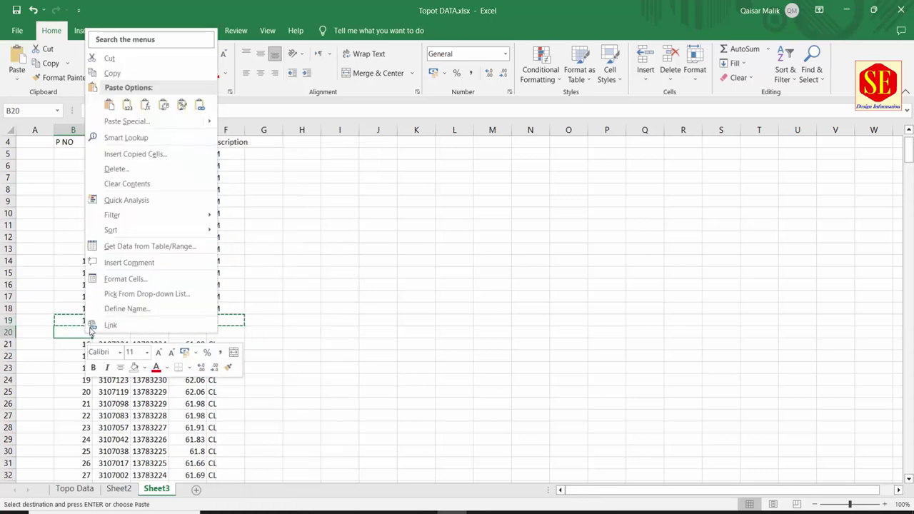
pyautogui.click(109, 105)
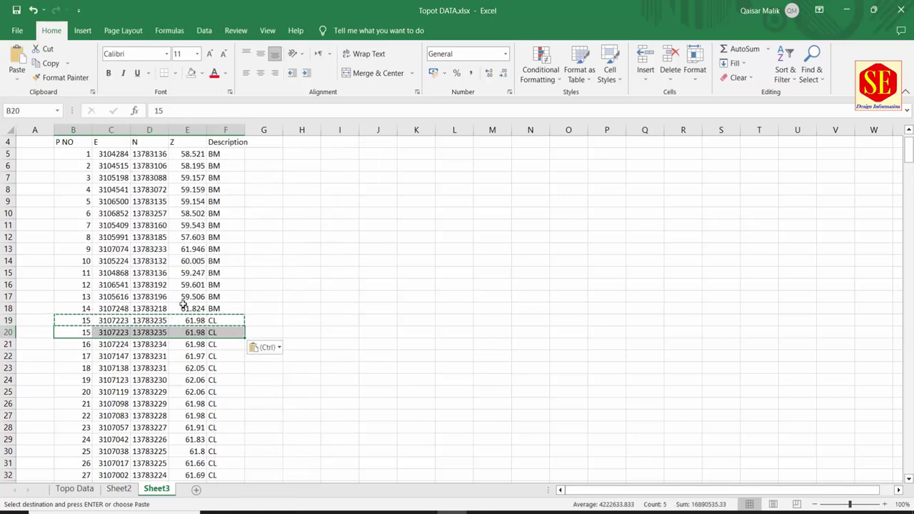
pyautogui.click(195, 321)
pyautogui.doubleClick(235, 322)
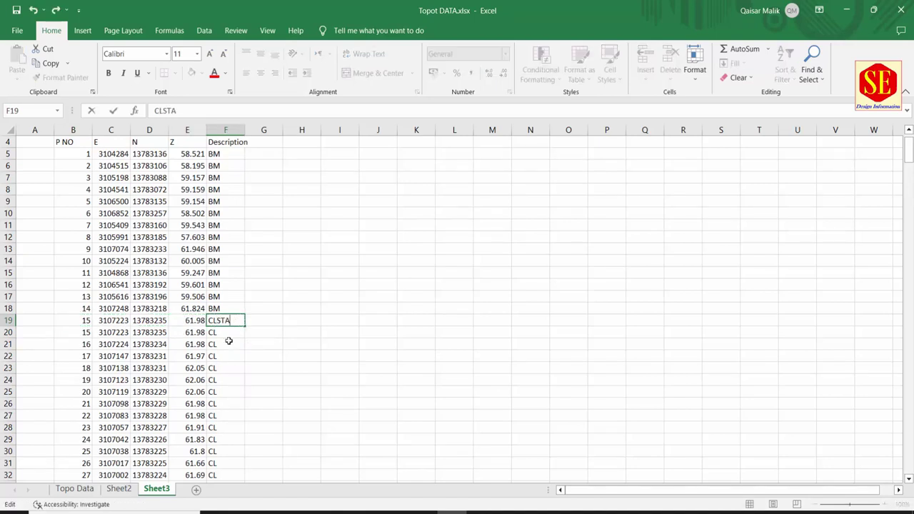
# Step: Commit the CLSTA description in F19 and fill point 15's row B19:F19 yellow
pyautogui.click(229, 340)
pyautogui.click(209, 320)
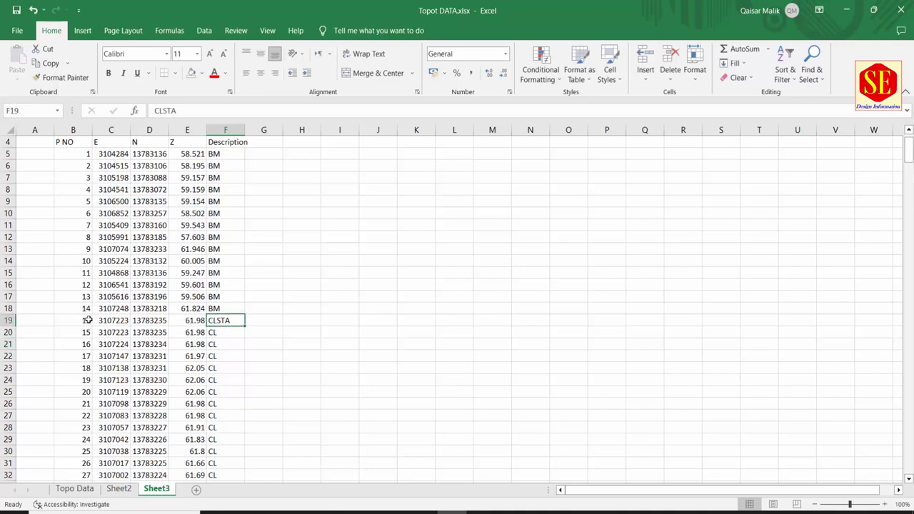
pyautogui.moveTo(88, 319); pyautogui.dragTo(225, 320)
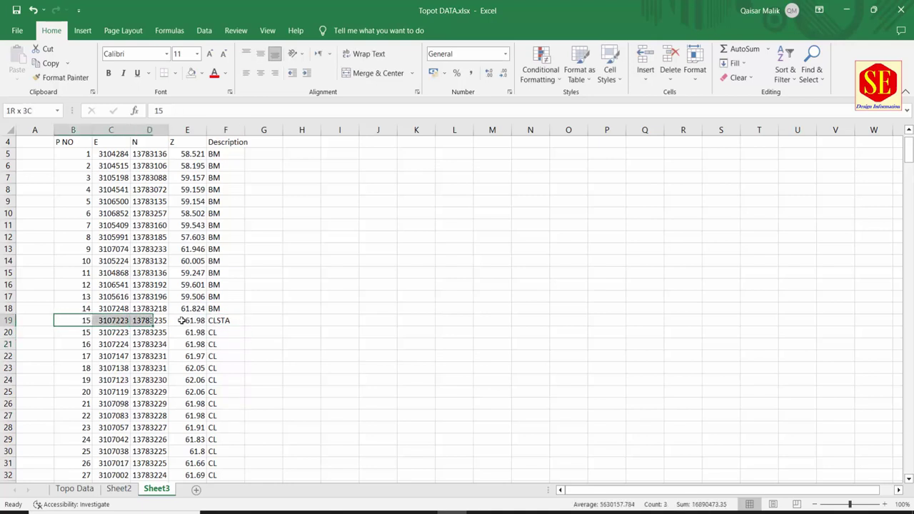
pyautogui.click(202, 73)
pyautogui.click(216, 166)
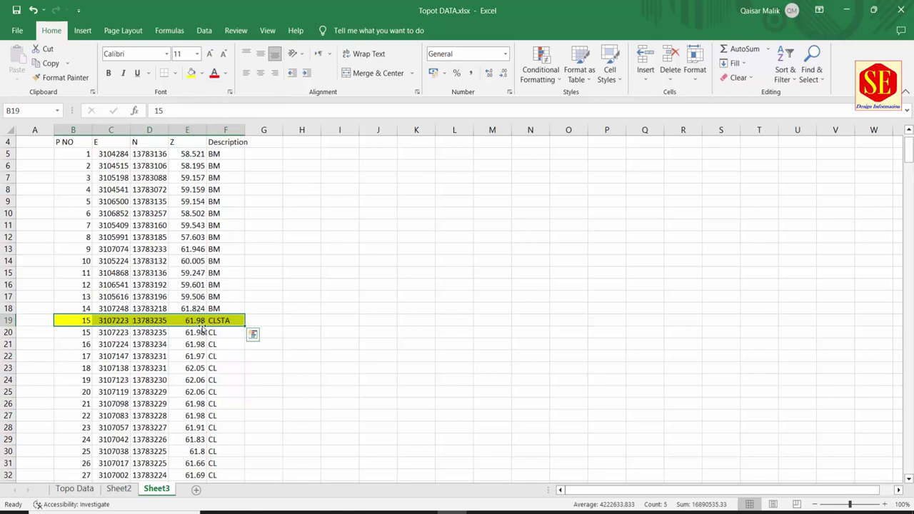
pyautogui.click(203, 320)
pyautogui.click(221, 321)
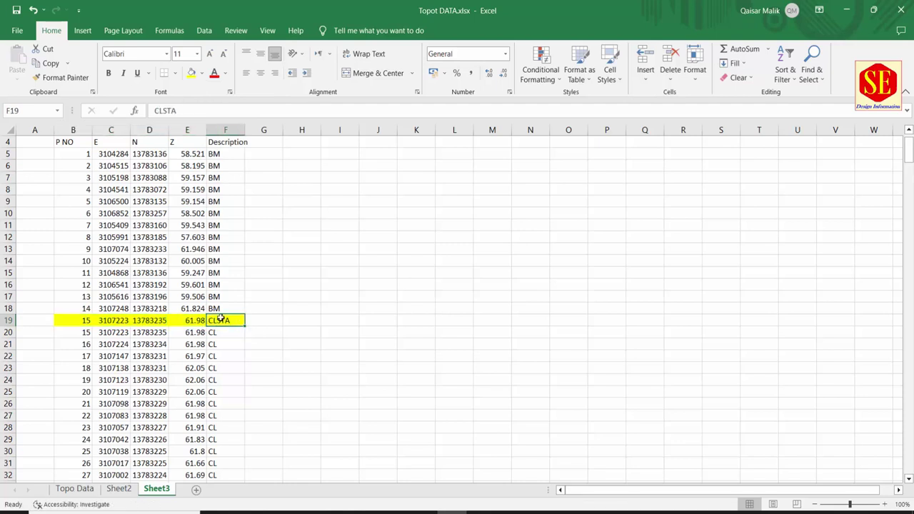
pyautogui.click(178, 333)
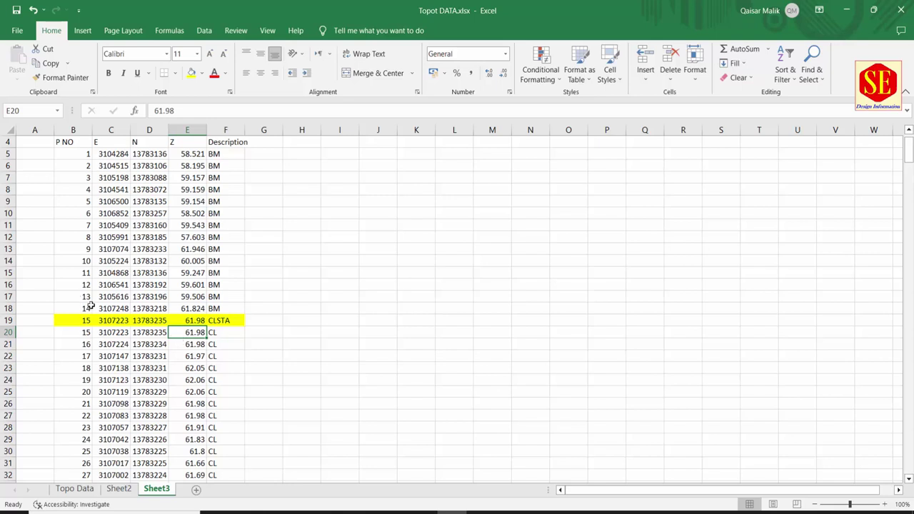
# Step: Extend the point number series down column B so the duplicate becomes point 16
pyautogui.moveTo(85, 299); pyautogui.dragTo(86, 310)
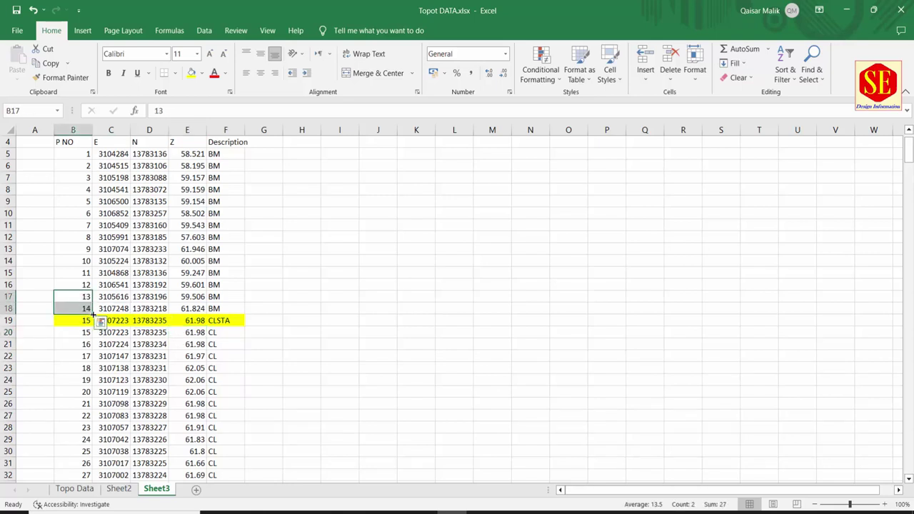
pyautogui.doubleClick(93, 314)
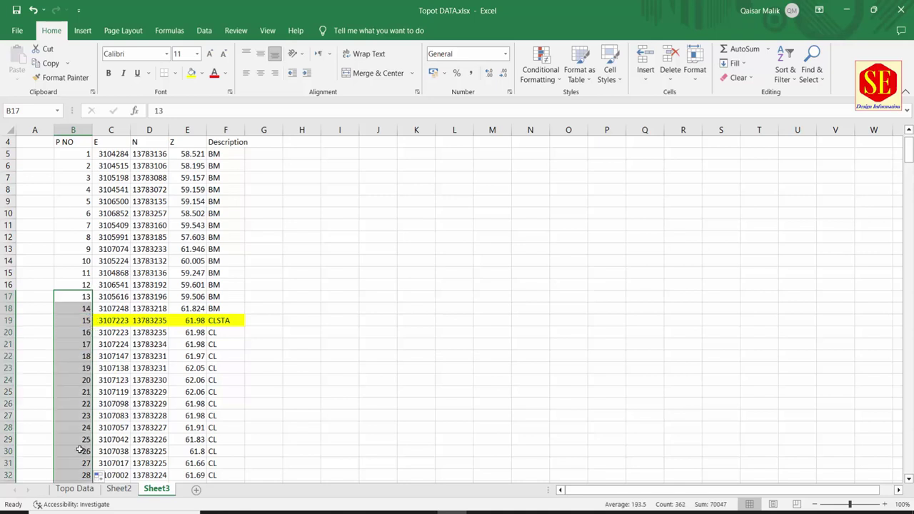
pyautogui.click(86, 321)
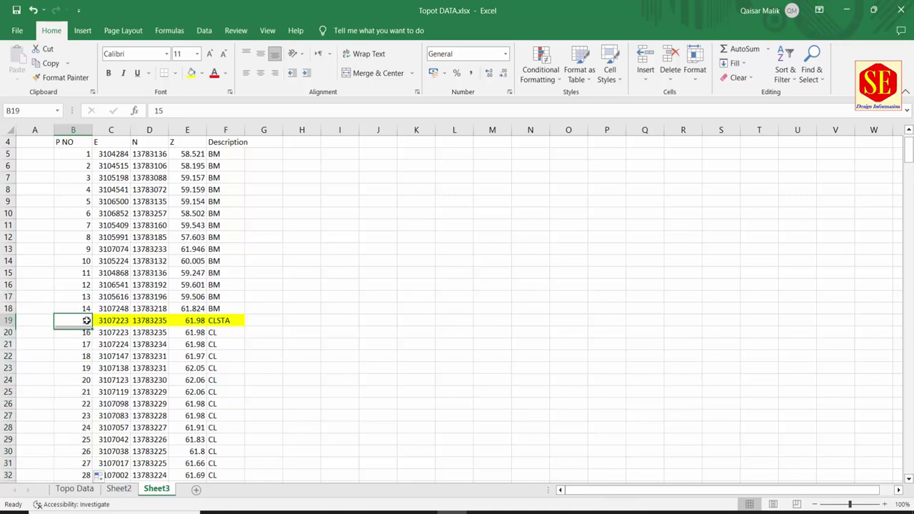
pyautogui.click(88, 333)
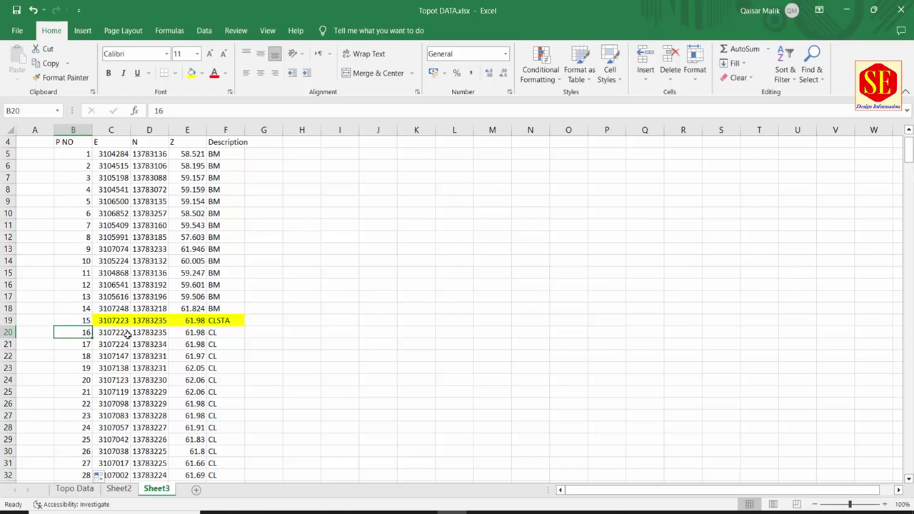
# Step: Fill the duplicated point's cells C20:F20 orange and review the CLSTA and CL codes
pyautogui.moveTo(106, 334); pyautogui.dragTo(235, 332)
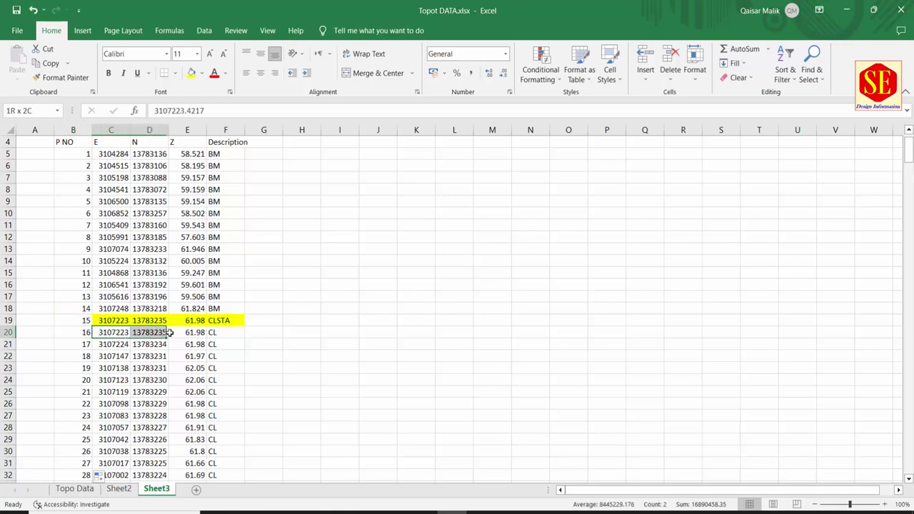
pyautogui.click(202, 76)
pyautogui.click(213, 167)
pyautogui.click(195, 356)
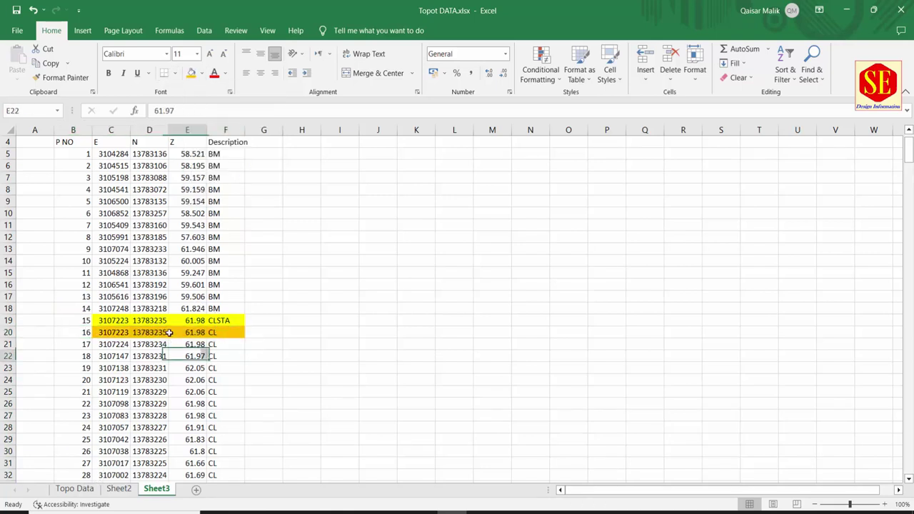
pyautogui.click(224, 320)
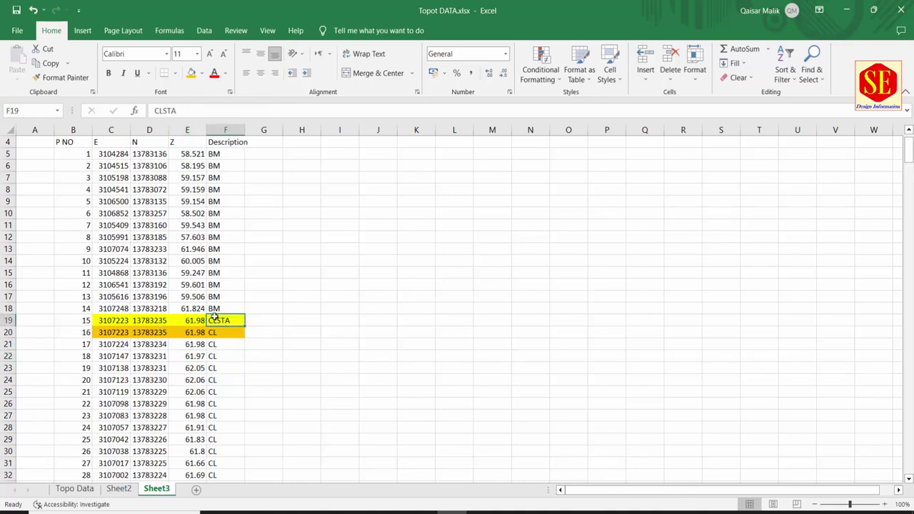
pyautogui.click(211, 332)
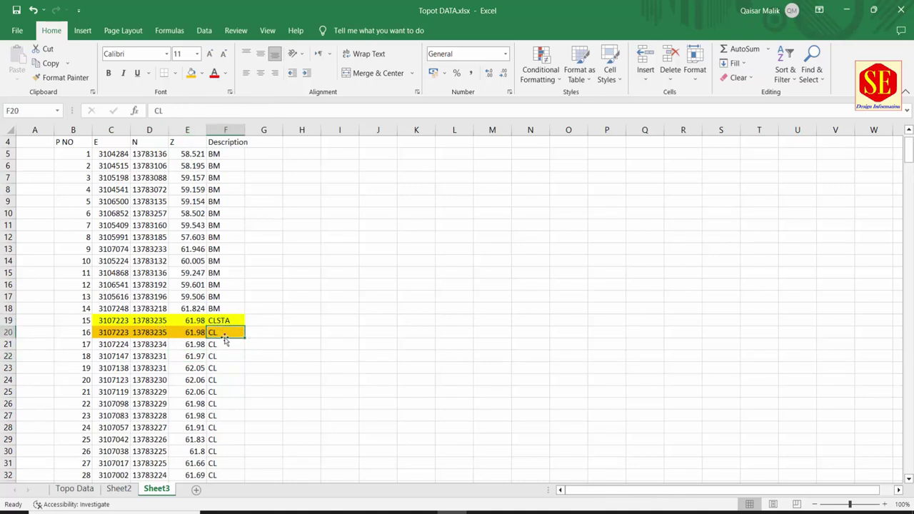
pyautogui.click(511, 513)
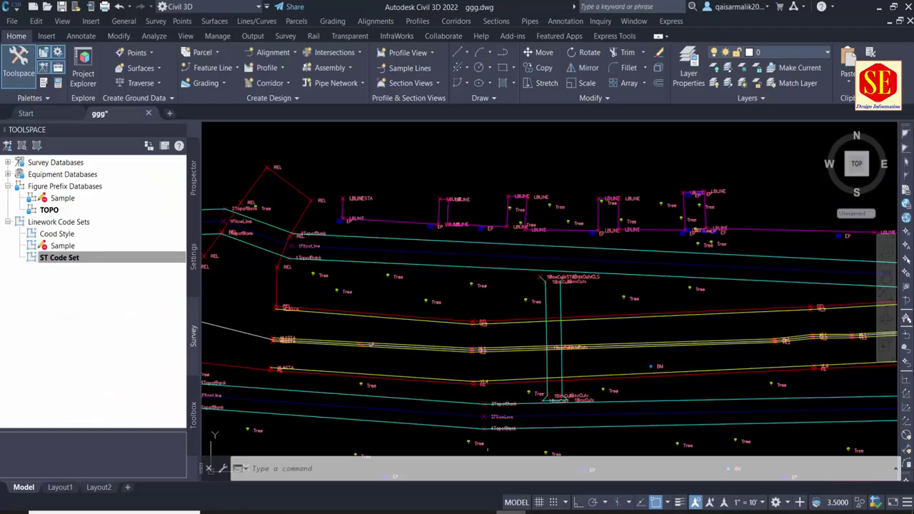
pyautogui.scroll(2, 352, 314)
pyautogui.scroll(2, 351, 314)
pyautogui.scroll(4, 351, 314)
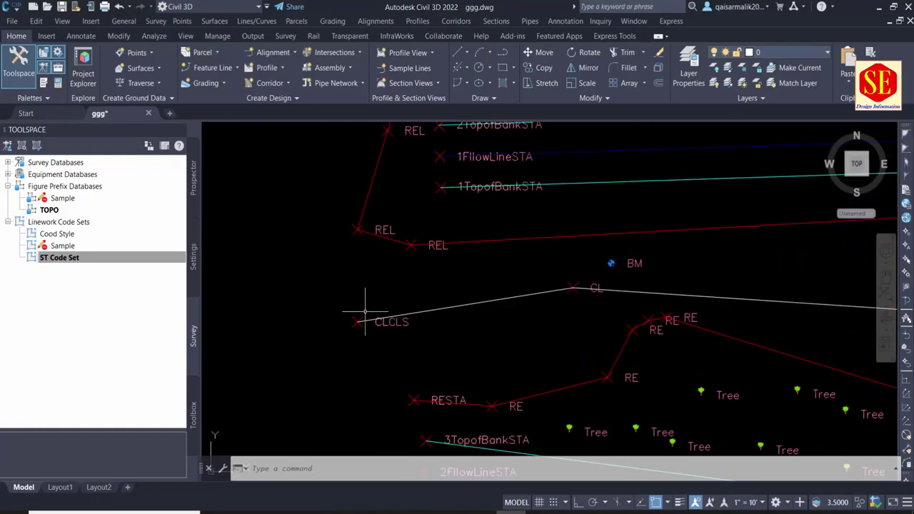
pyautogui.moveTo(351, 314); pyautogui.dragTo(304, 314, button='middle')
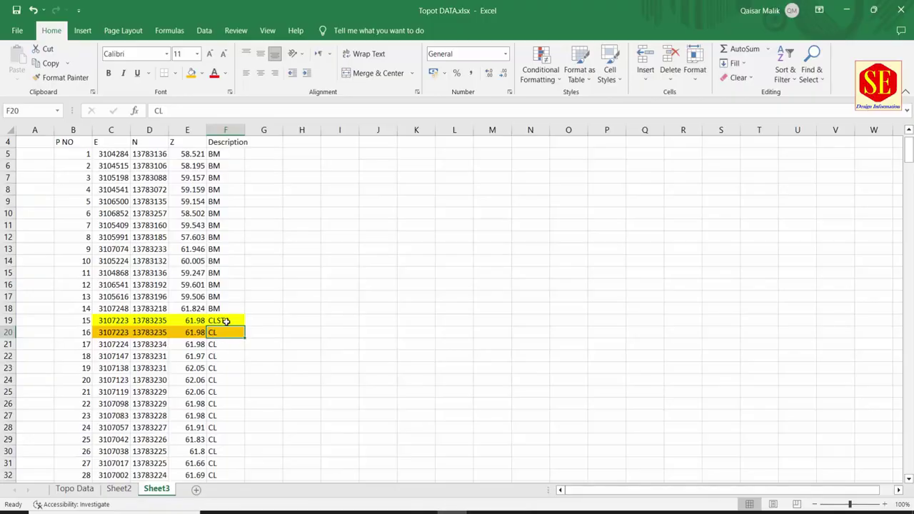
# Step: Compare point 15's CLSTA row with point 16's CL row, then scroll down the Description column
pyautogui.click(224, 321)
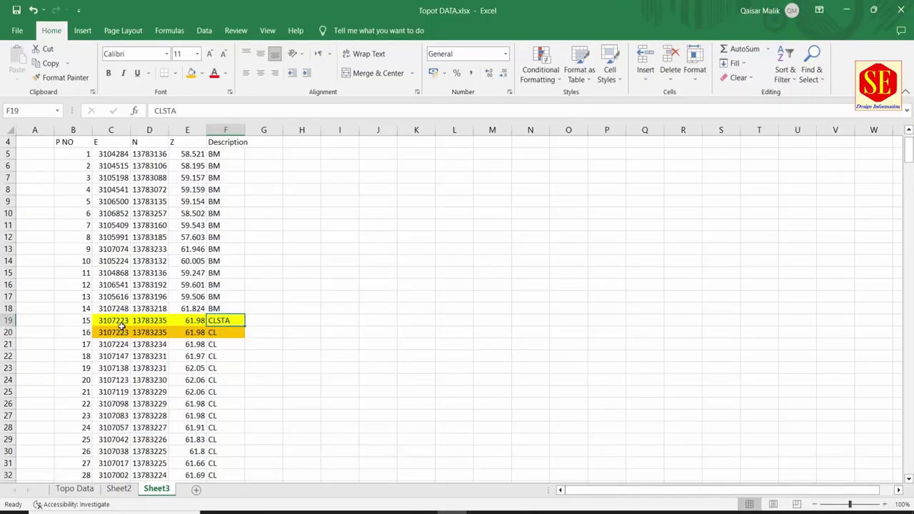
pyautogui.moveTo(118, 320); pyautogui.dragTo(202, 321)
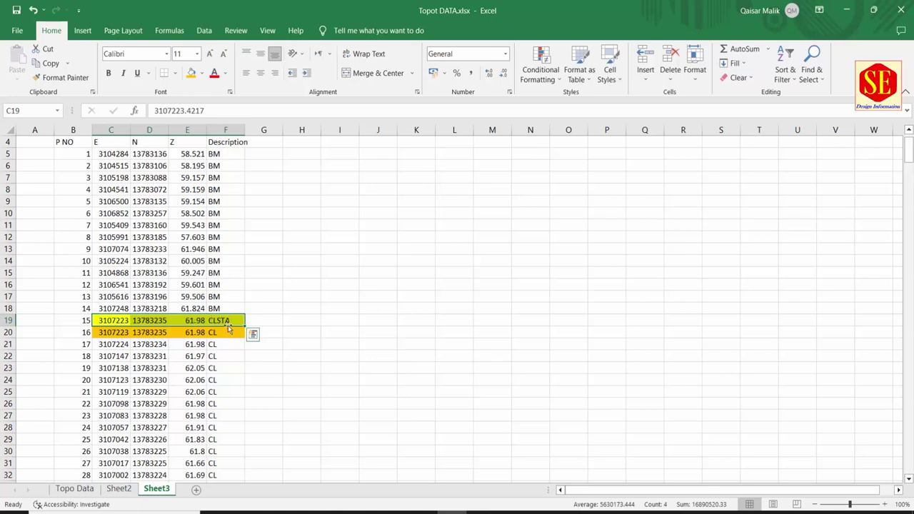
pyautogui.click(226, 332)
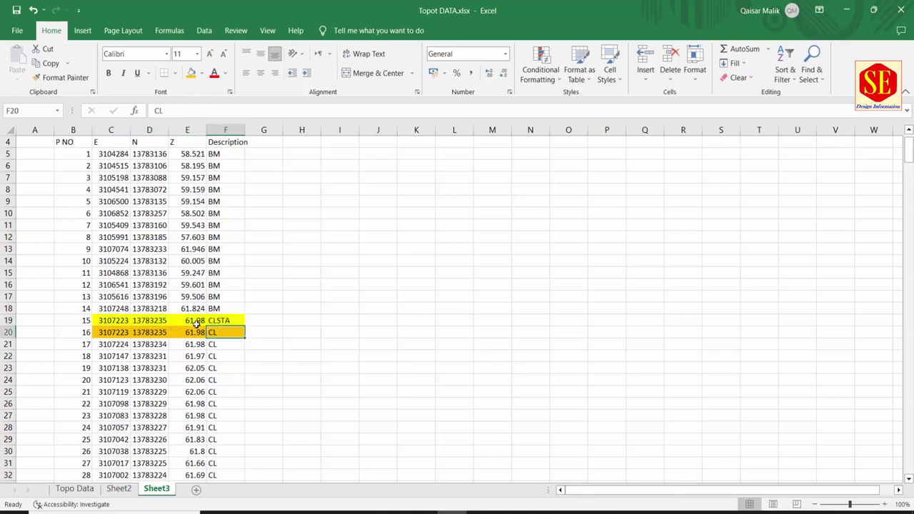
pyautogui.scroll(-4, 267, 257)
pyautogui.scroll(-6, 212, 211)
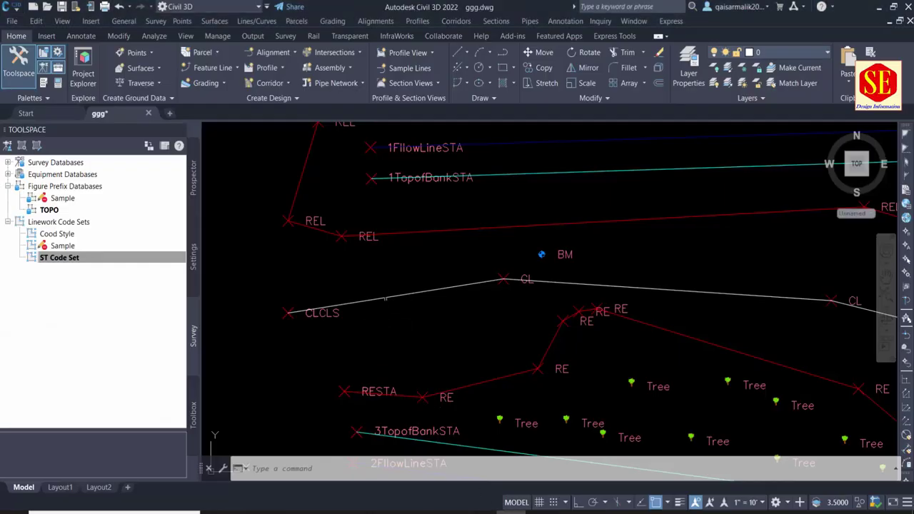
# Step: Select the CL centreline survey figure and zoom and pan to see the whole road
pyautogui.click(384, 302)
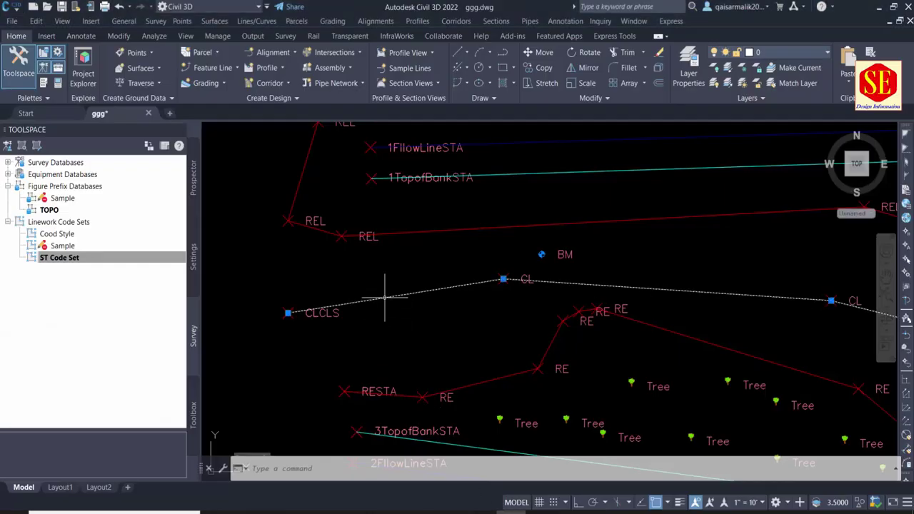
pyautogui.scroll(-5, 289, 314)
pyautogui.scroll(-3, 289, 314)
pyautogui.moveTo(612, 347); pyautogui.dragTo(285, 330, button='middle')
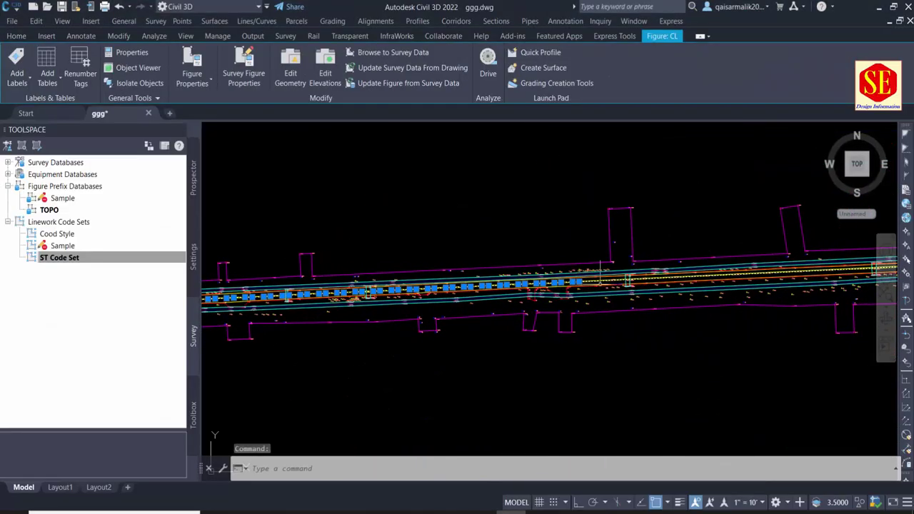
pyautogui.scroll(2, 545, 260)
pyautogui.scroll(3, 544, 261)
pyautogui.scroll(3, 544, 261)
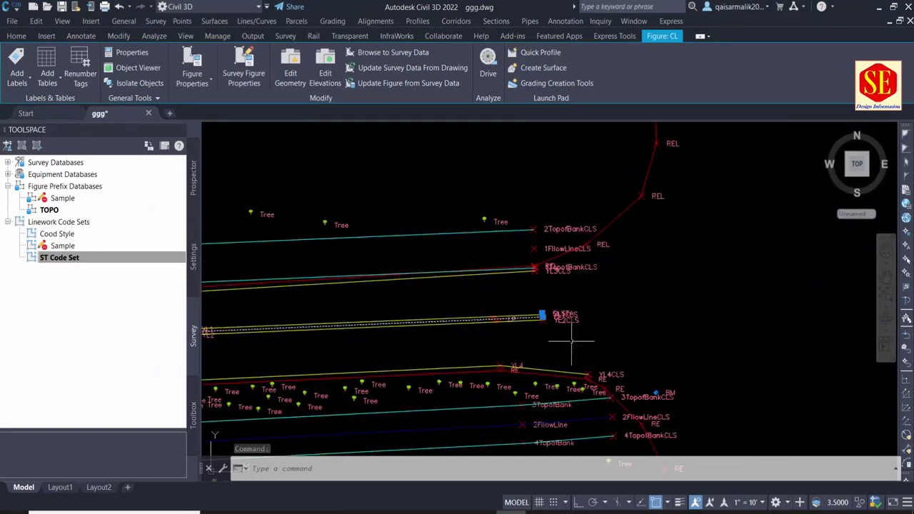
pyautogui.scroll(2, 544, 261)
pyautogui.scroll(6, 518, 316)
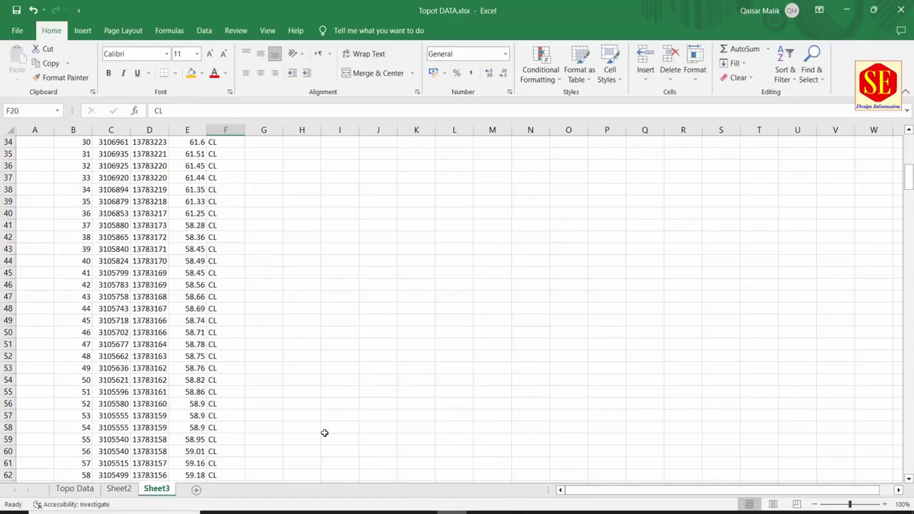
# Step: Locate point 109, the last CL-coded point, in the Excel table
pyautogui.scroll(-6, 275, 323)
pyautogui.scroll(-6, 276, 322)
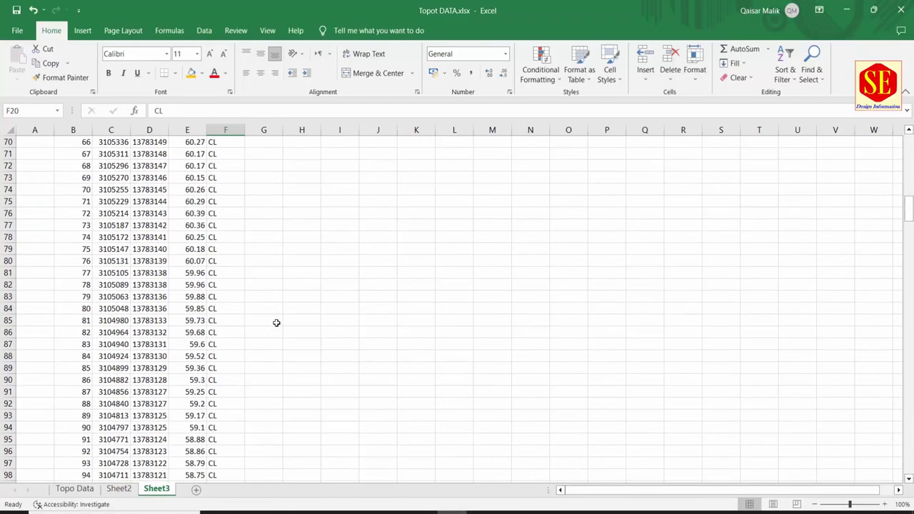
pyautogui.scroll(-7, 276, 323)
pyautogui.scroll(-3, 276, 323)
pyautogui.click(224, 297)
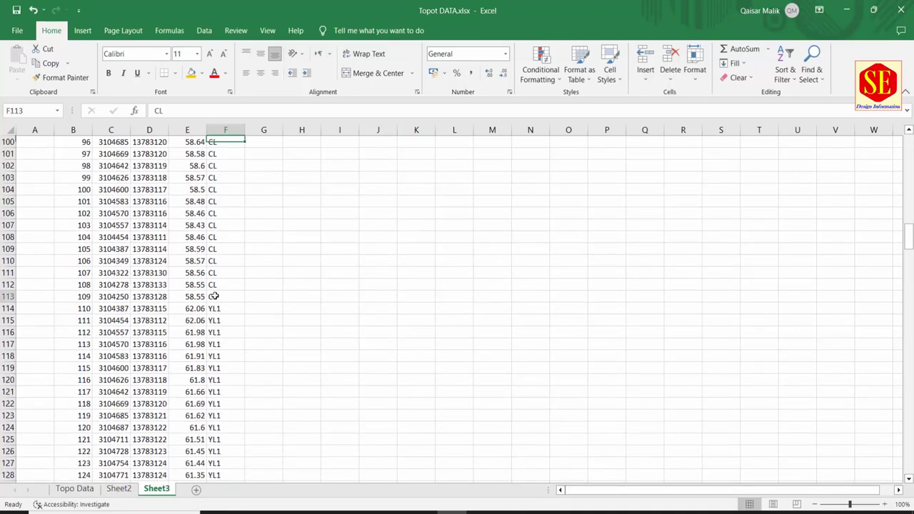
# Step: Follow the CL figure to its end in the drawing, past the YL1 and YL2 lines
pyautogui.click(500, 510)
pyautogui.moveTo(469, 322); pyautogui.dragTo(651, 342, button='middle')
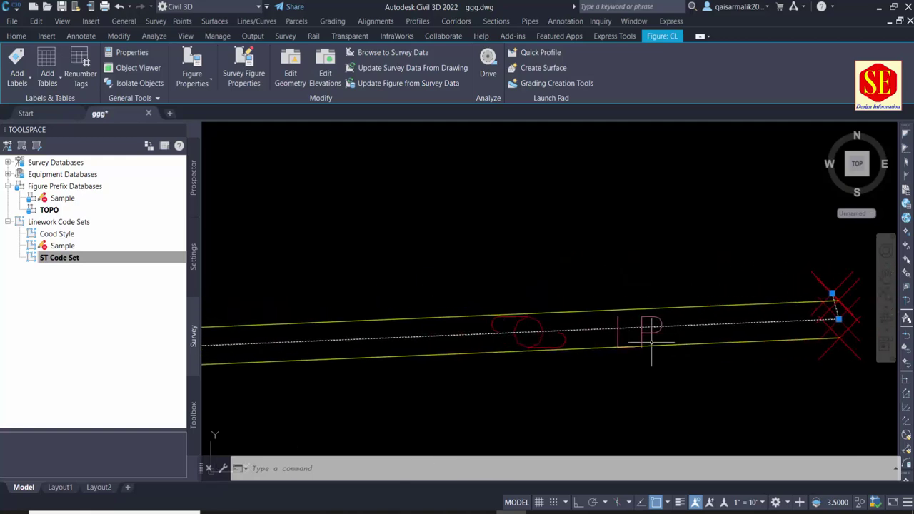
pyautogui.scroll(-2, 651, 343)
pyautogui.scroll(-2, 500, 343)
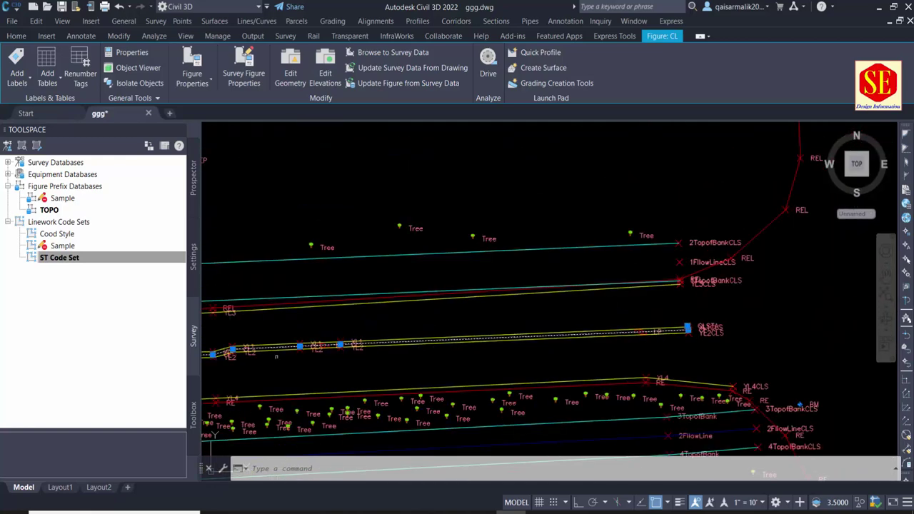
pyautogui.scroll(2, 276, 355)
pyautogui.scroll(2, 530, 307)
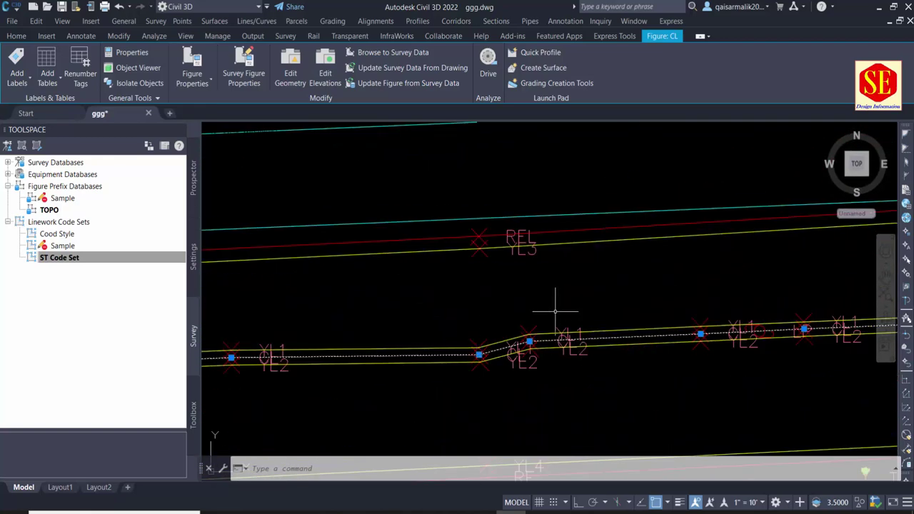
pyautogui.scroll(4, 491, 359)
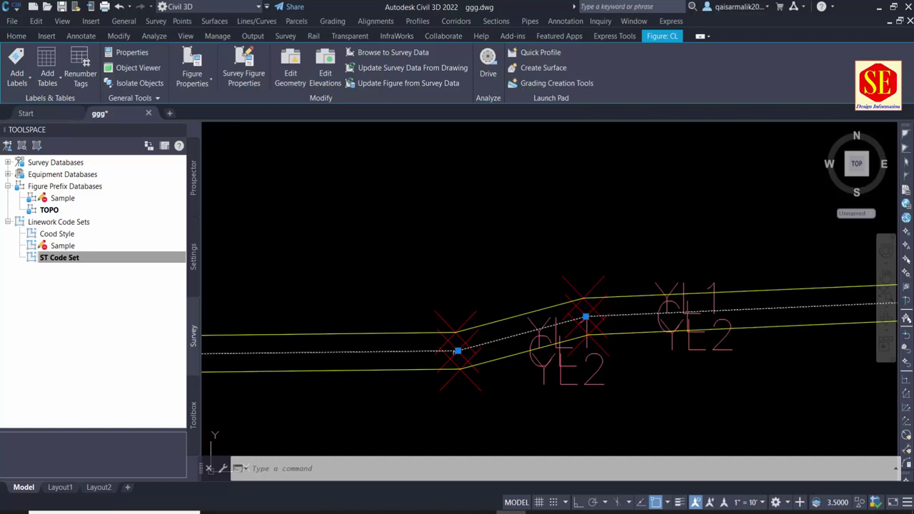
pyautogui.scroll(-5, 457, 351)
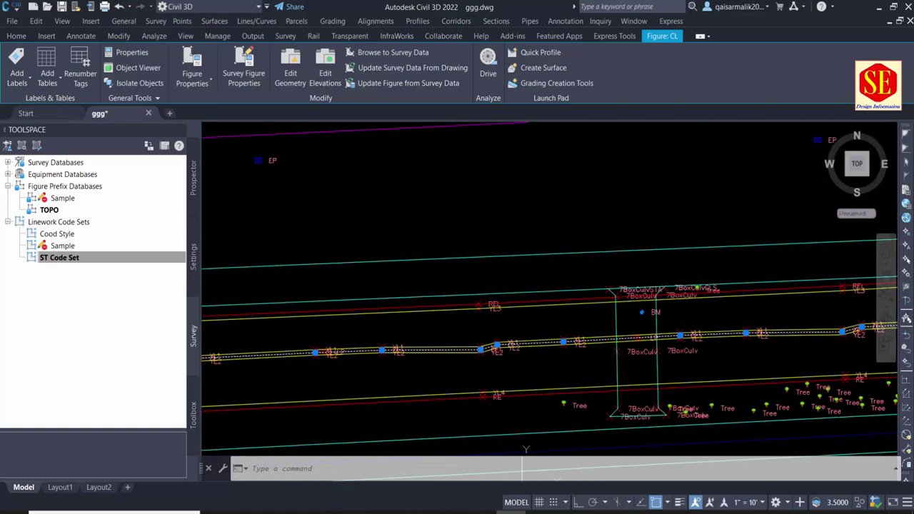
pyautogui.scroll(3, 457, 347)
pyautogui.scroll(3, 457, 347)
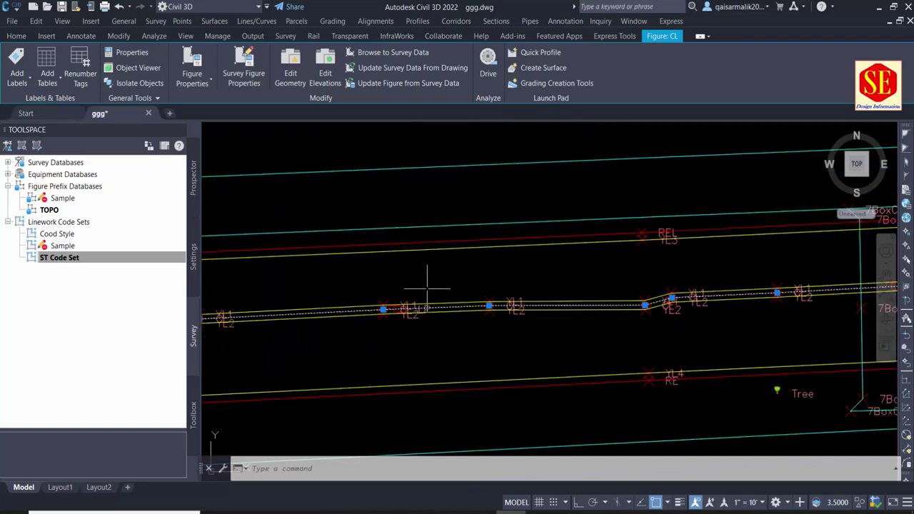
pyautogui.scroll(-4, 427, 288)
pyautogui.scroll(2, 238, 351)
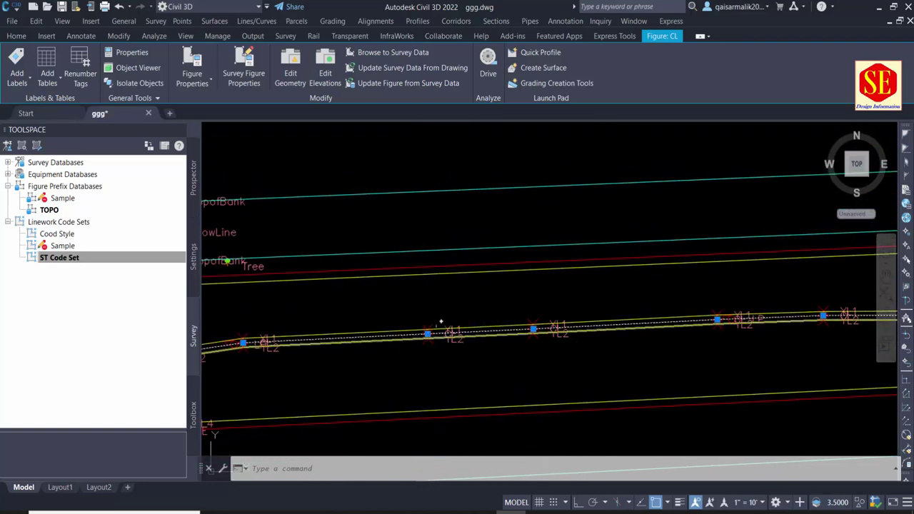
pyautogui.moveTo(431, 334); pyautogui.dragTo(630, 319, button='middle')
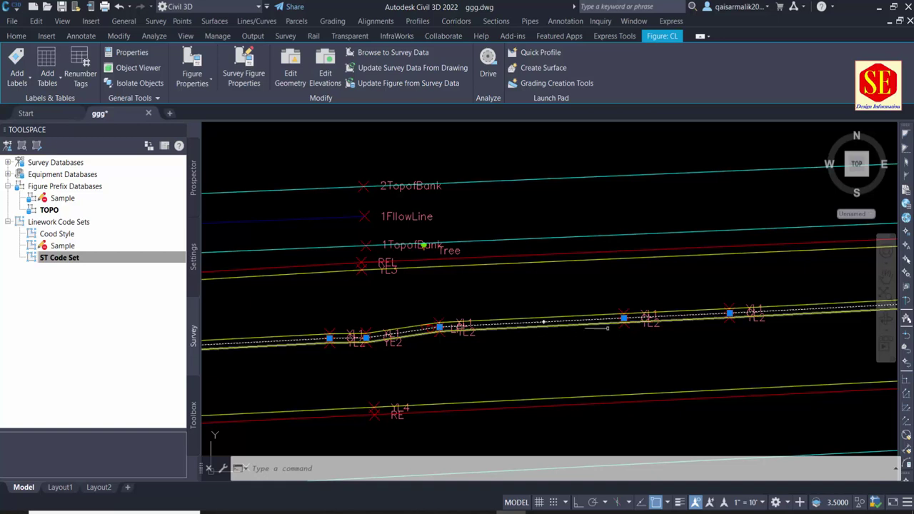
pyautogui.scroll(2, 618, 320)
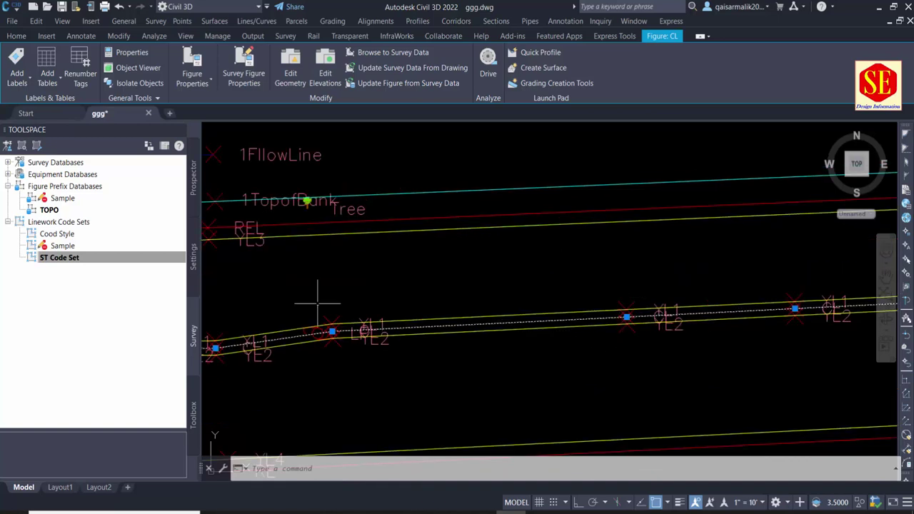
pyautogui.moveTo(328, 290); pyautogui.dragTo(394, 289, button='middle')
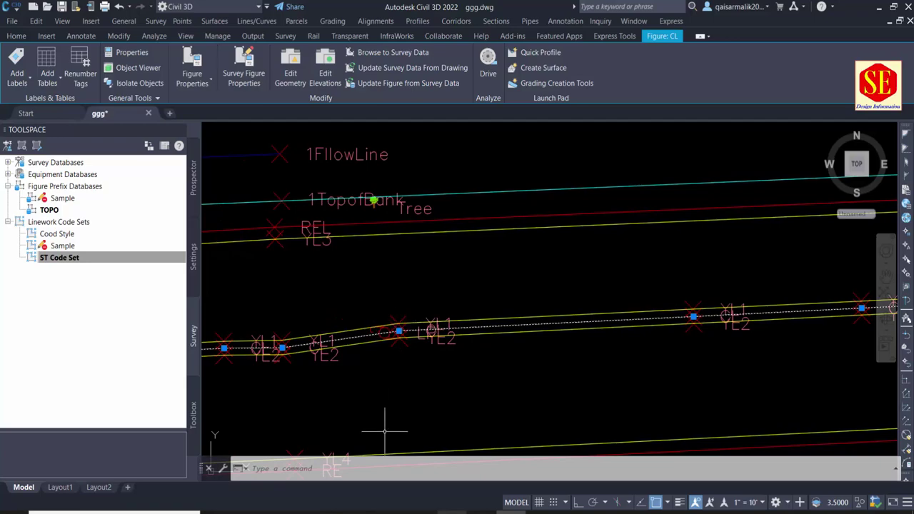
pyautogui.click(451, 512)
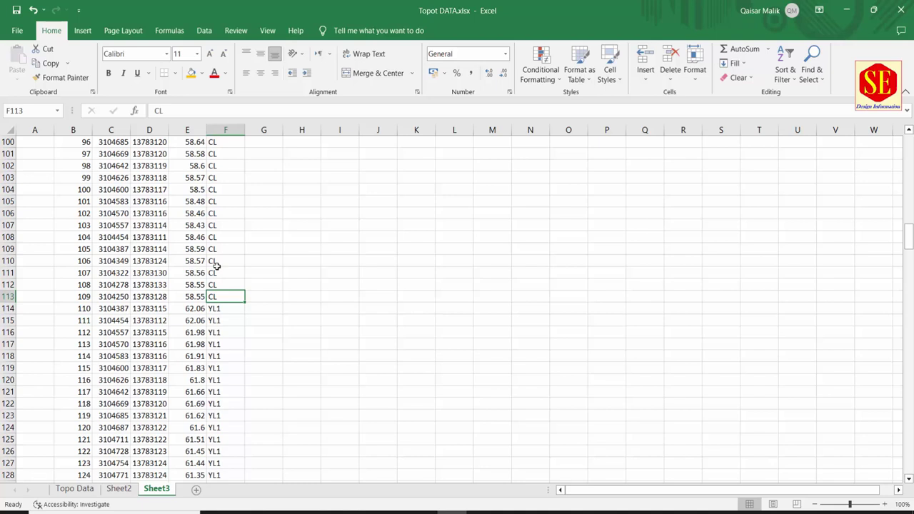
# Step: Check point 109's CL and point 110's YL1 codes, then insert a blank row 113 above point 109
pyautogui.click(216, 306)
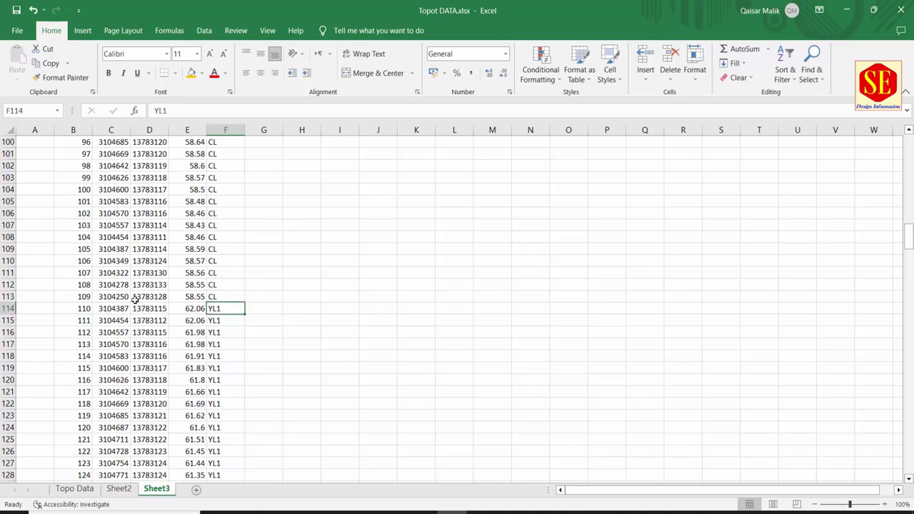
pyautogui.click(83, 296)
pyautogui.click(225, 297)
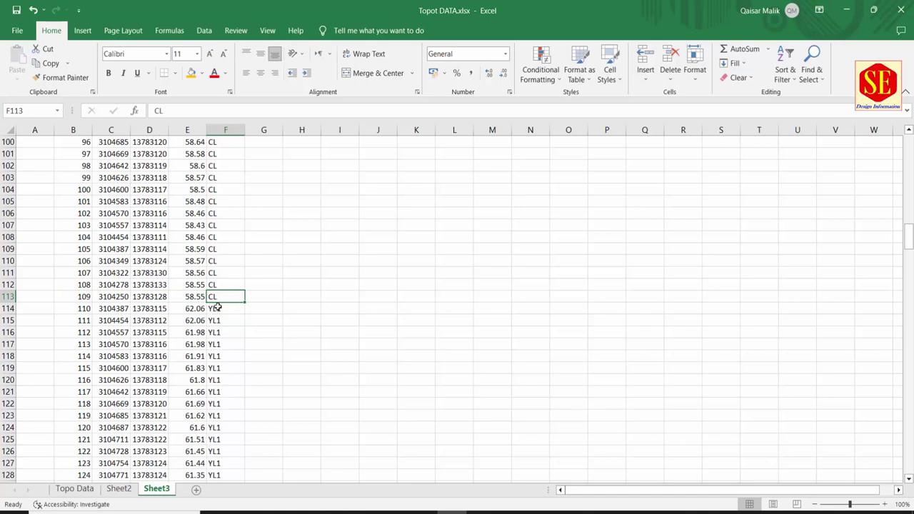
pyautogui.click(6, 297)
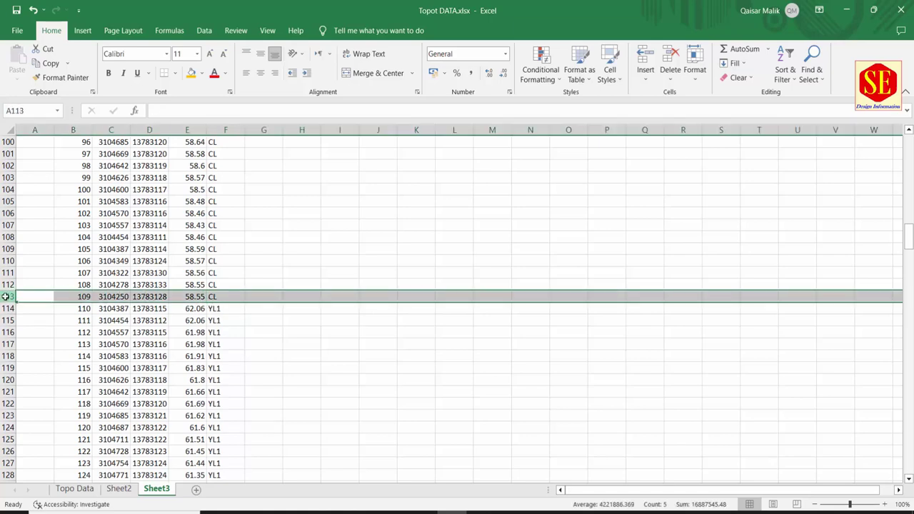
pyautogui.rightClick(6, 297)
pyautogui.click(33, 406)
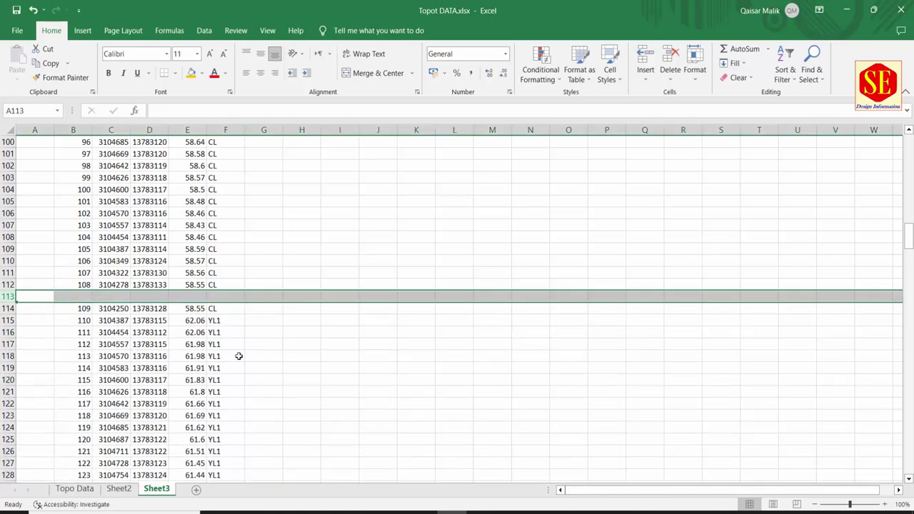
pyautogui.click(266, 337)
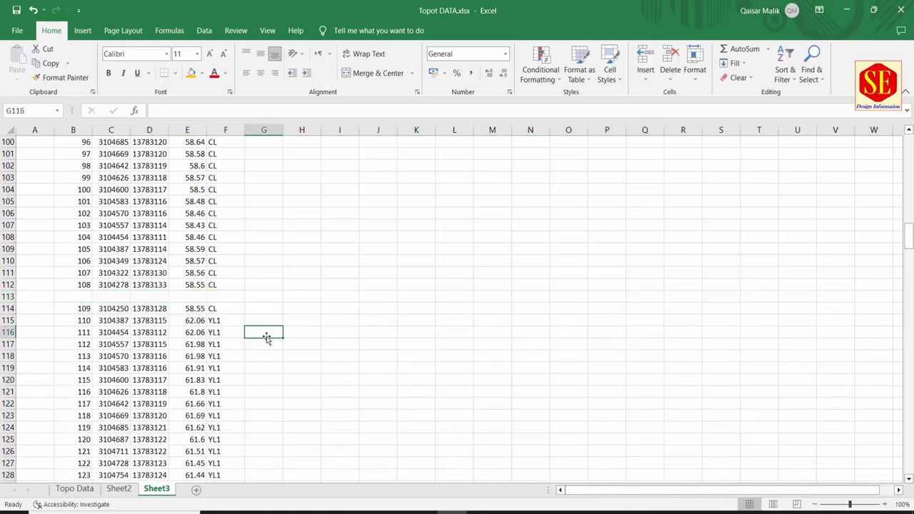
# Step: Copy point 109's data B114:F114 into row 113 and verify its 58.55 elevation and CL code
pyautogui.moveTo(82, 308); pyautogui.dragTo(212, 309)
pyautogui.rightClick(212, 307)
pyautogui.click(236, 232)
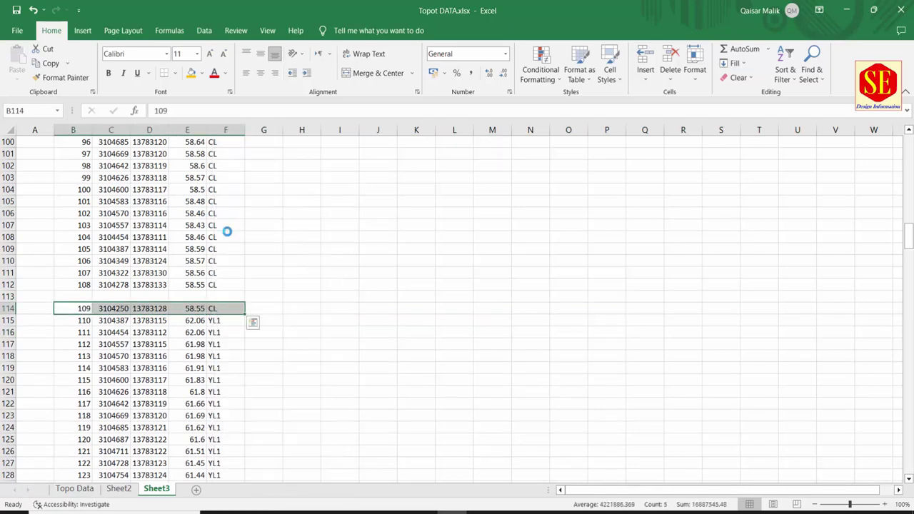
pyautogui.click(83, 292)
pyautogui.rightClick(83, 292)
pyautogui.click(108, 280)
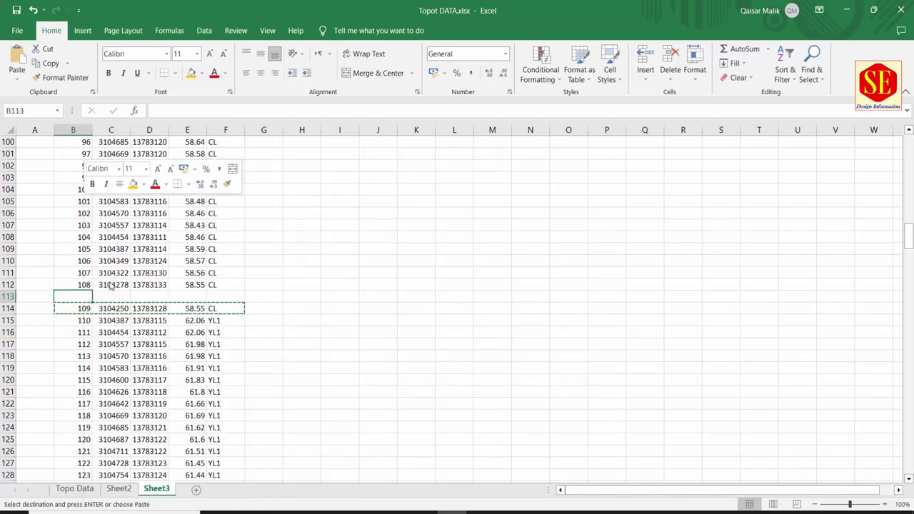
pyautogui.click(187, 309)
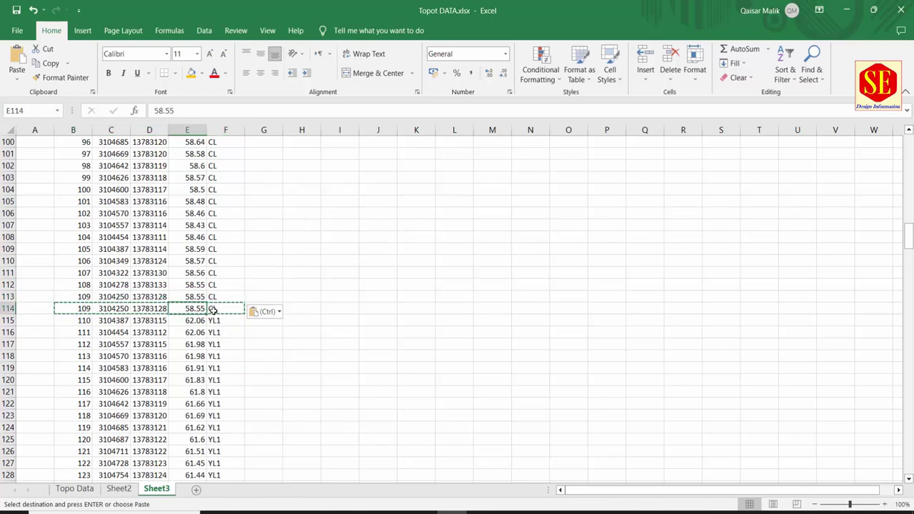
pyautogui.click(225, 309)
pyautogui.press('Escape')
pyautogui.scroll(6, 207, 228)
pyautogui.scroll(6, 203, 201)
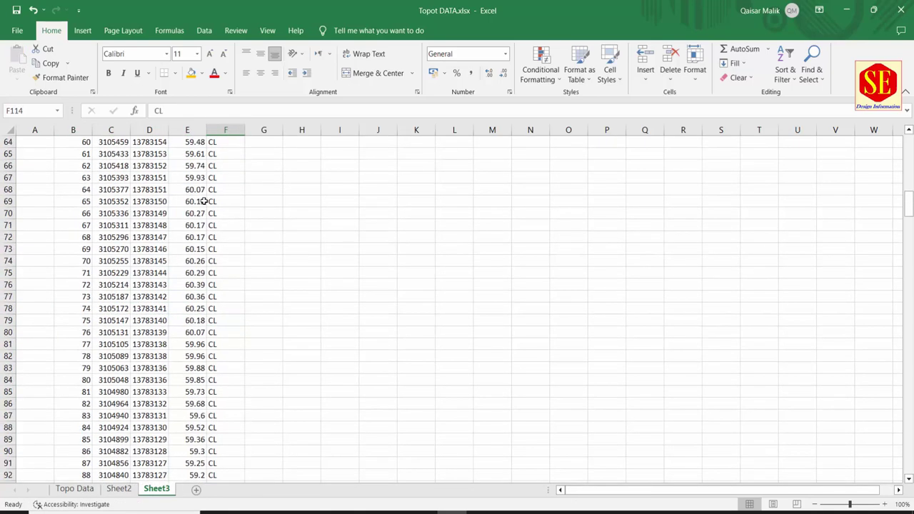
pyautogui.scroll(14, 203, 201)
pyautogui.scroll(7, 204, 201)
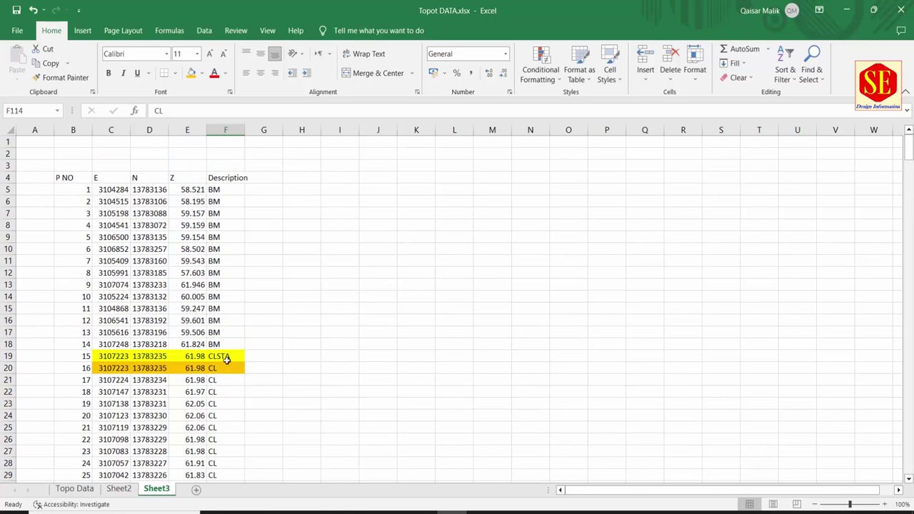
# Step: Review point 15's CLSTA code and point 16's number while scrolling down to point 109
pyautogui.click(226, 358)
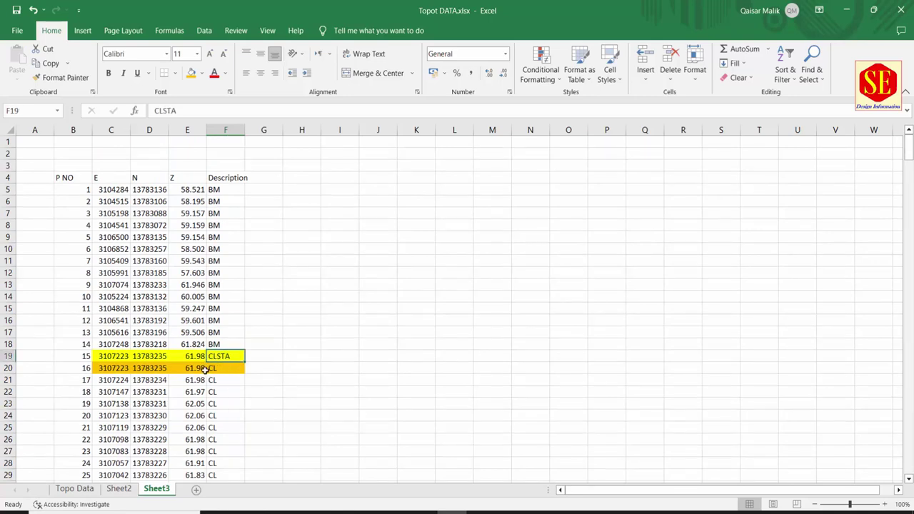
pyautogui.scroll(-6, 204, 357)
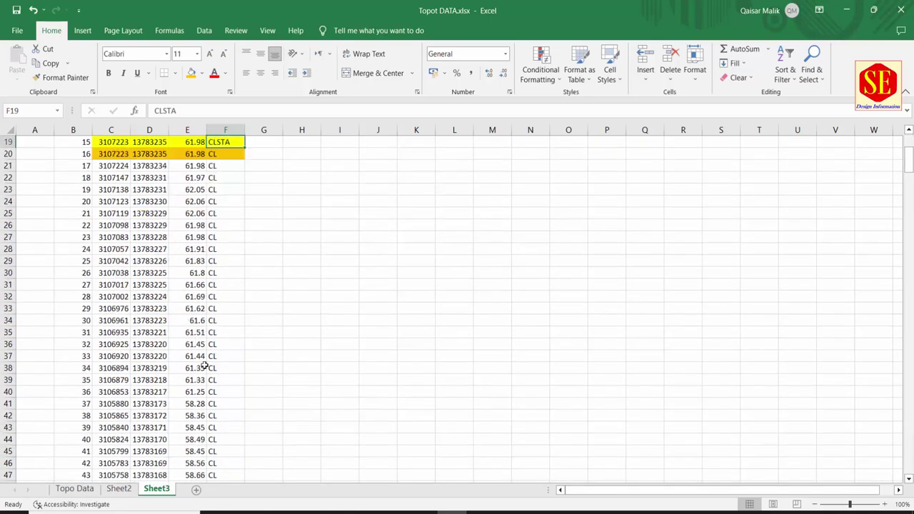
pyautogui.click(89, 154)
pyautogui.scroll(-14, 214, 259)
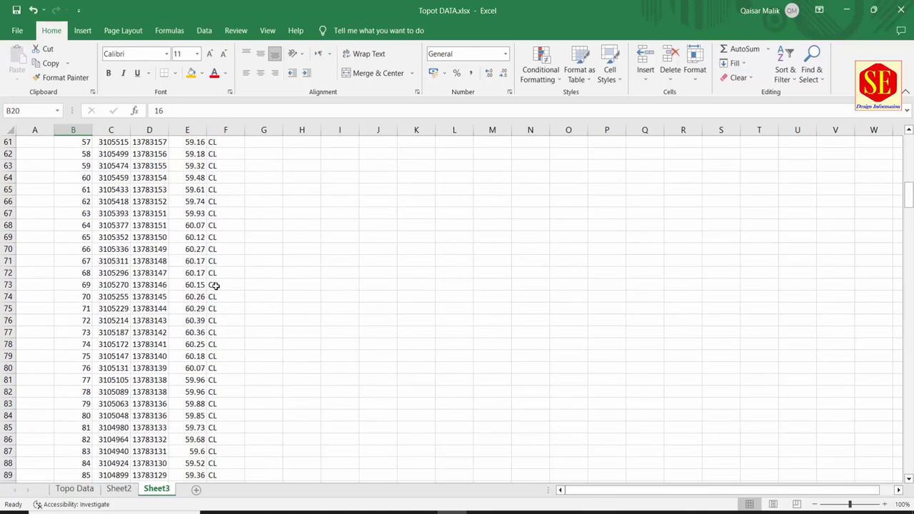
pyautogui.scroll(-8, 214, 285)
pyautogui.scroll(-5, 214, 285)
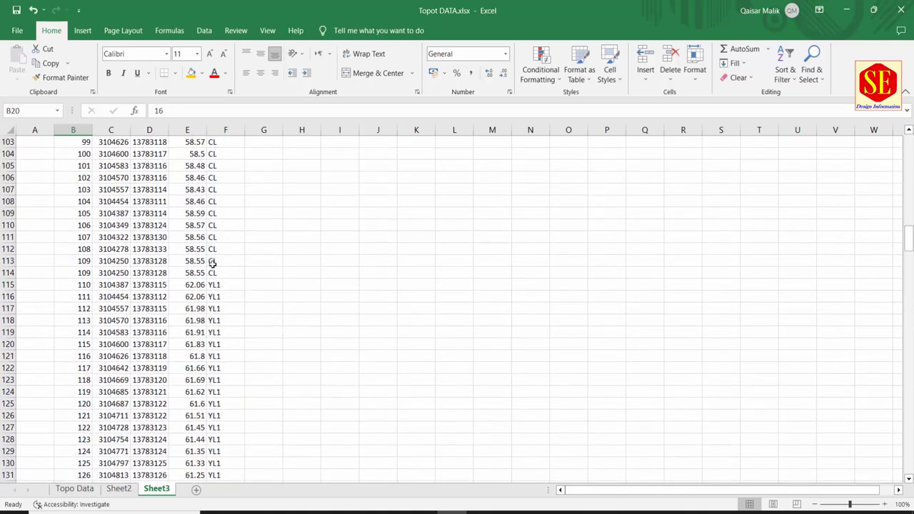
# Step: Renumber the second point 109 copy in row 114 as 110 and recode it CLCLS
pyautogui.click(84, 261)
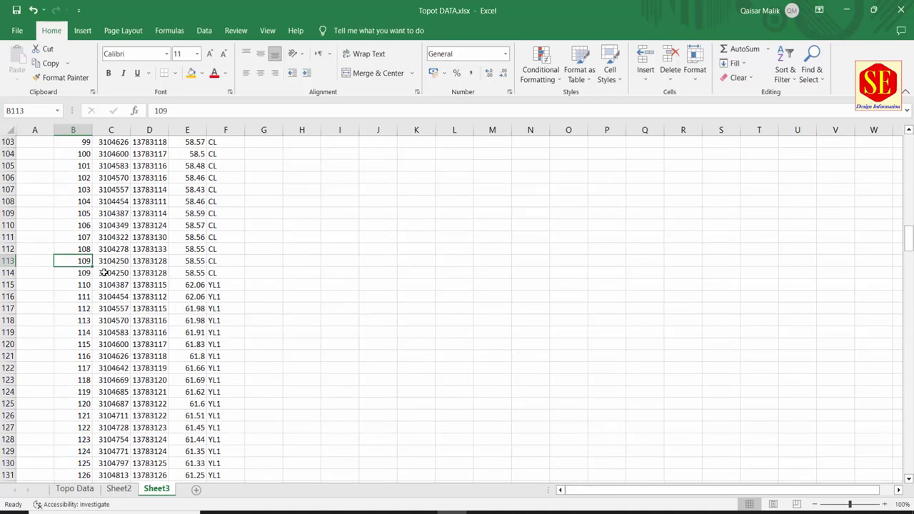
pyautogui.click(85, 273)
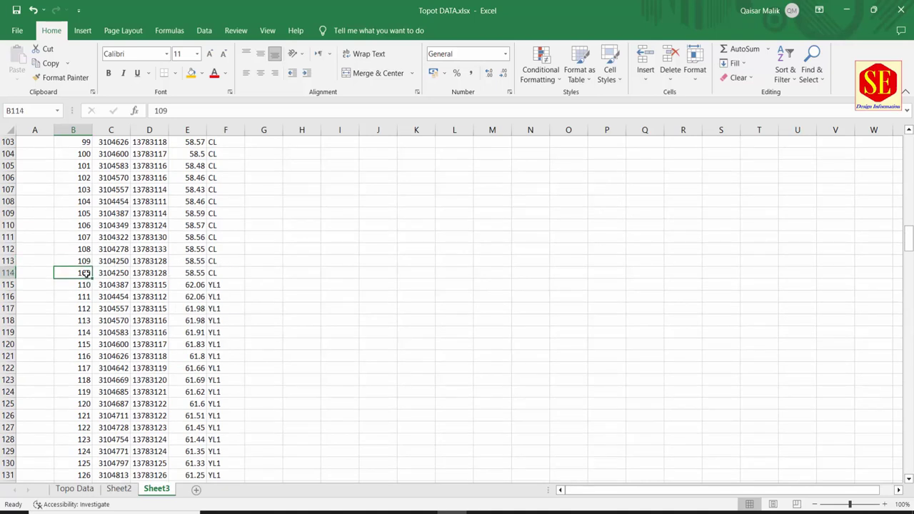
pyautogui.doubleClick(86, 273)
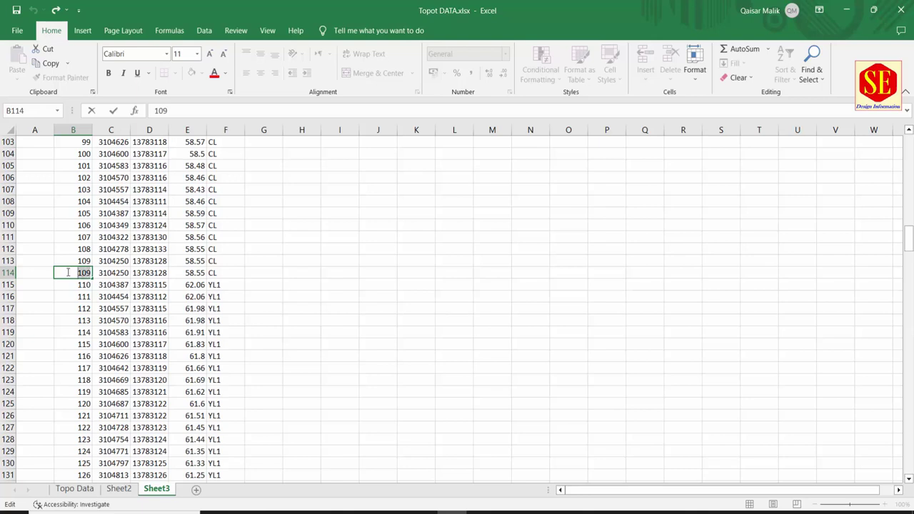
pyautogui.write('110')
pyautogui.press('Return')
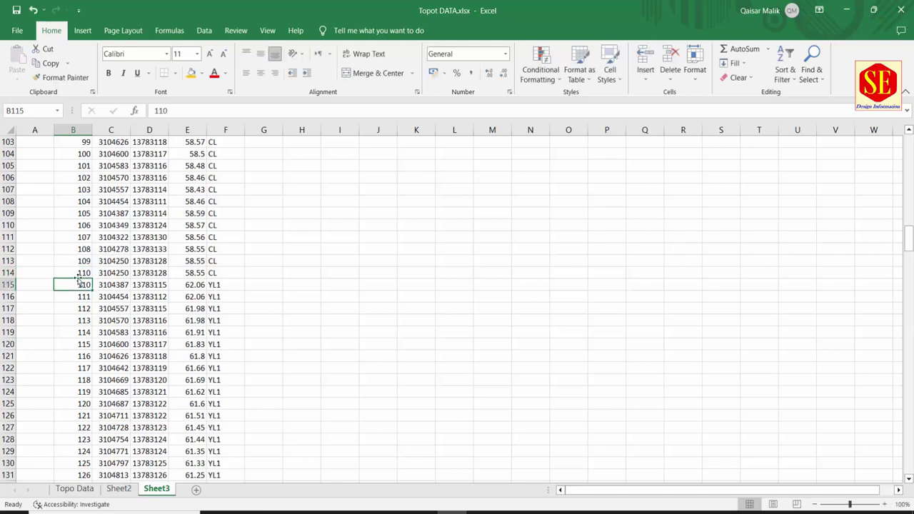
pyautogui.moveTo(111, 275); pyautogui.dragTo(165, 274)
pyautogui.doubleClick(228, 273)
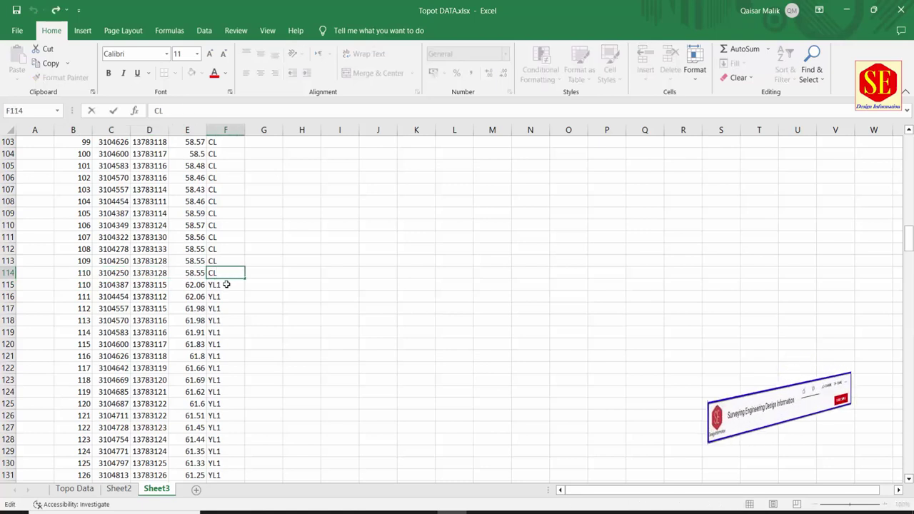
pyautogui.write('CLS')
pyautogui.click(257, 307)
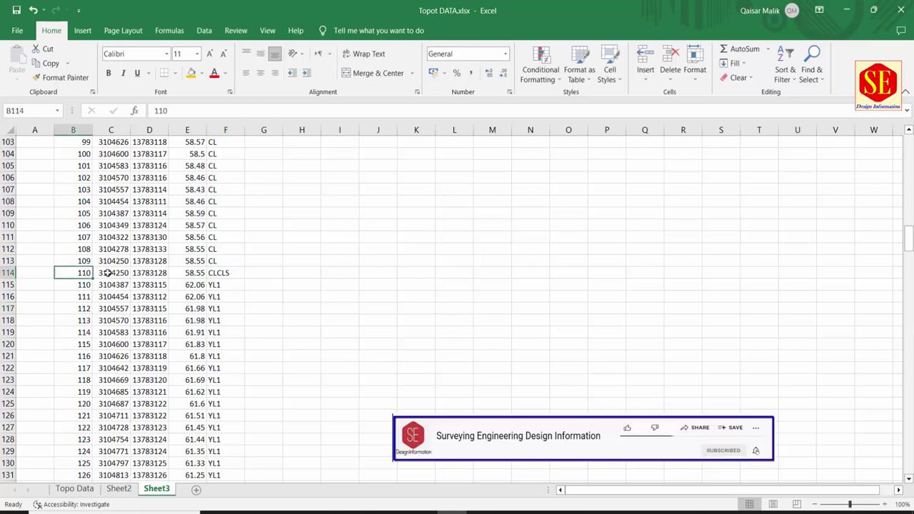
# Step: Shade row 114 (point 110) orange, cancelling and undoing an accidental row move
pyautogui.moveTo(87, 272); pyautogui.dragTo(222, 261)
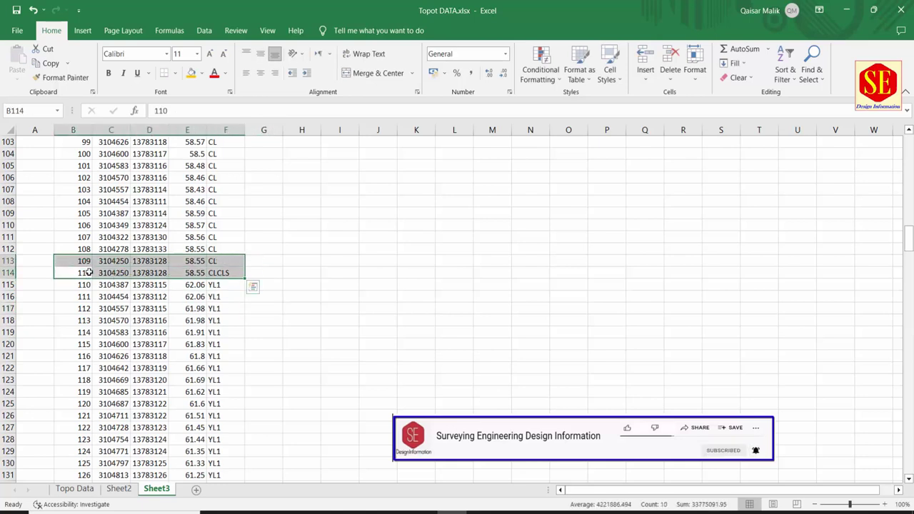
pyautogui.moveTo(79, 273); pyautogui.dragTo(226, 273)
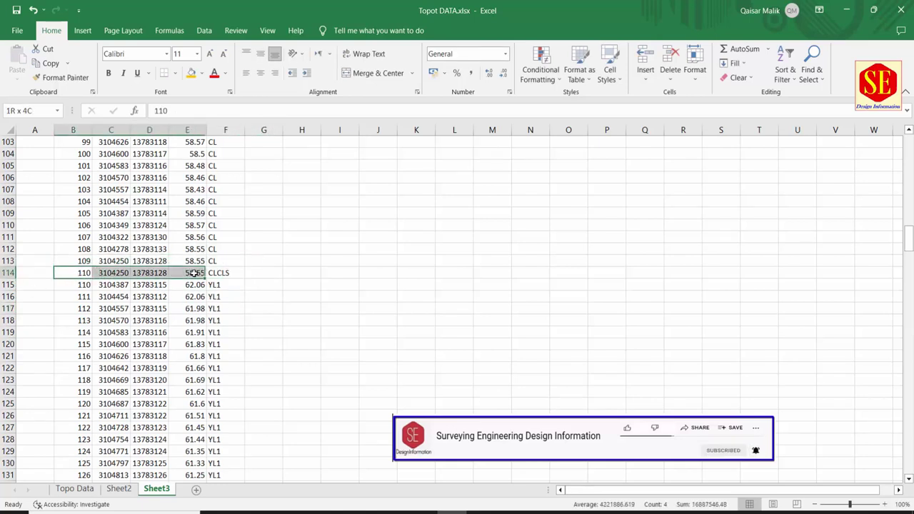
pyautogui.click(192, 74)
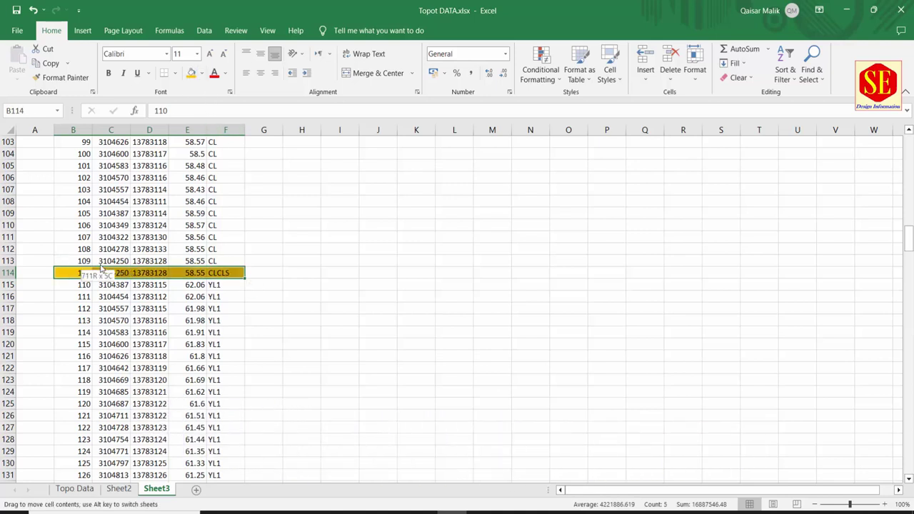
pyautogui.moveTo(81, 274); pyautogui.dragTo(102, 261)
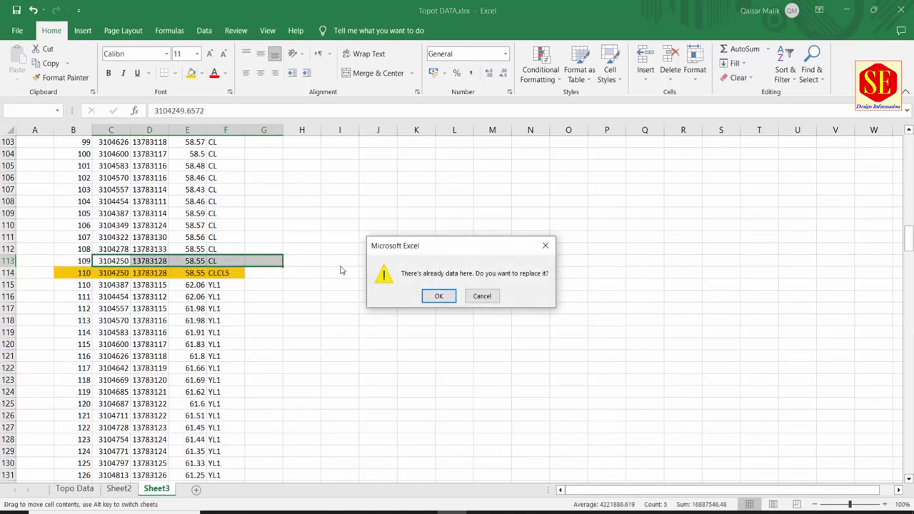
pyautogui.click(482, 296)
pyautogui.hotkey('ctrl', 'z')
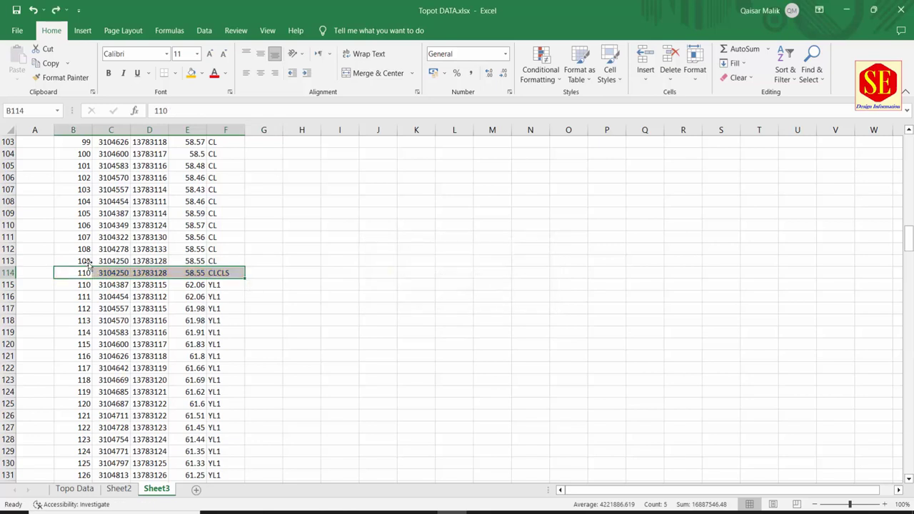
pyautogui.click(190, 74)
pyautogui.moveTo(81, 263); pyautogui.dragTo(216, 261)
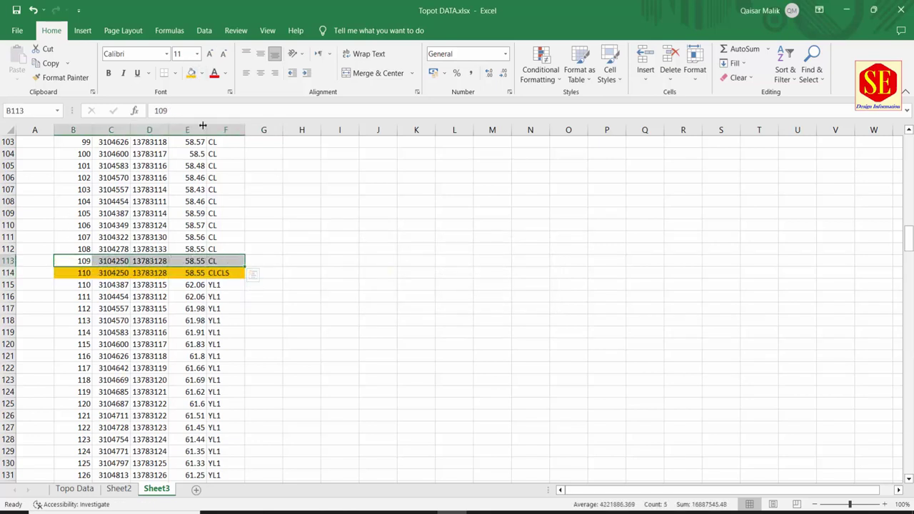
# Step: Shade the point 109 row yellow
pyautogui.click(201, 75)
pyautogui.click(222, 171)
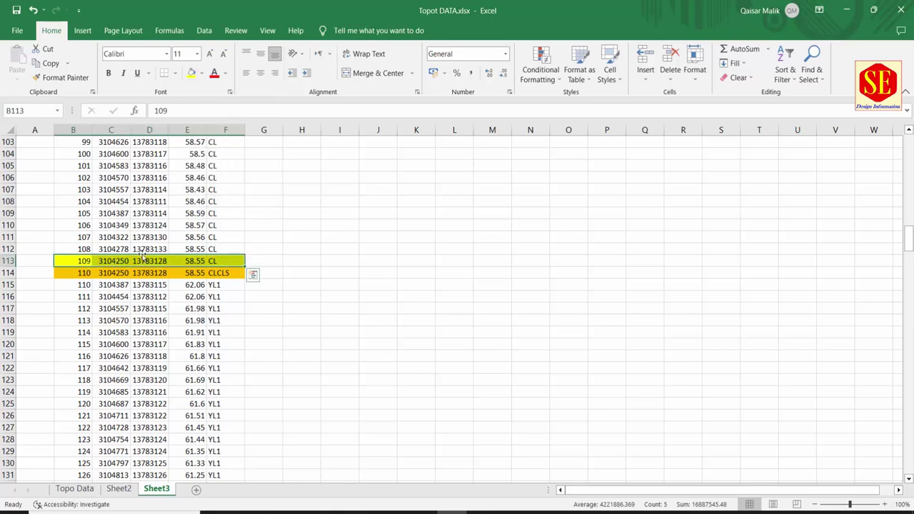
pyautogui.click(114, 263)
pyautogui.click(112, 274)
pyautogui.click(112, 261)
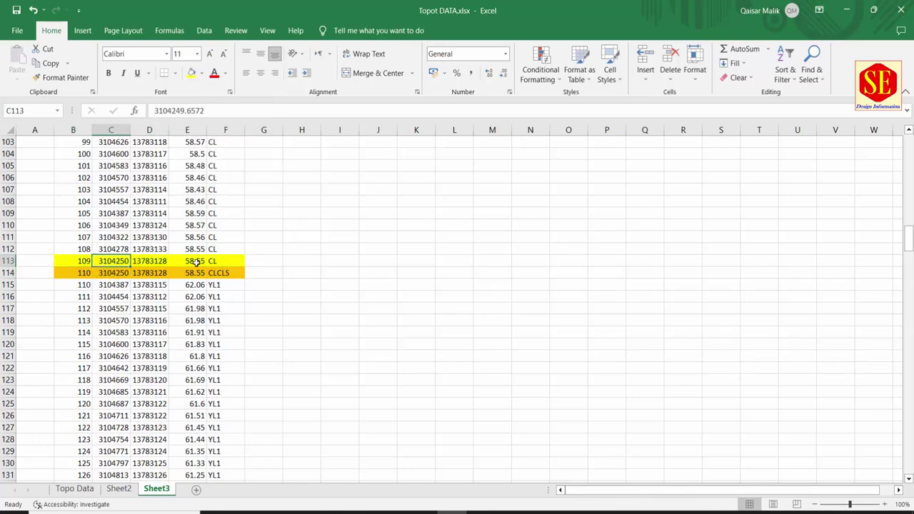
# Step: Scroll up to recheck point 15's CLSTA code, then return down to points 109–110
pyautogui.scroll(6, 217, 273)
pyautogui.scroll(9, 214, 278)
pyautogui.scroll(15, 207, 284)
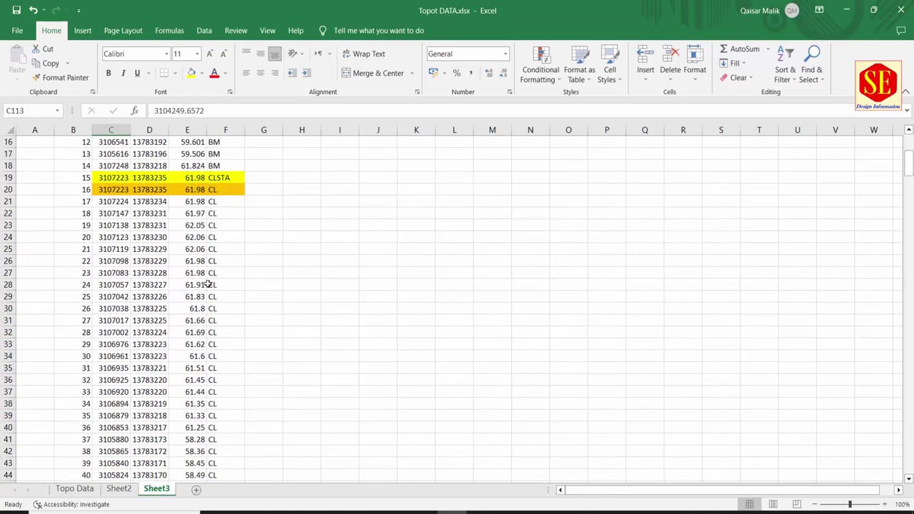
pyautogui.click(232, 180)
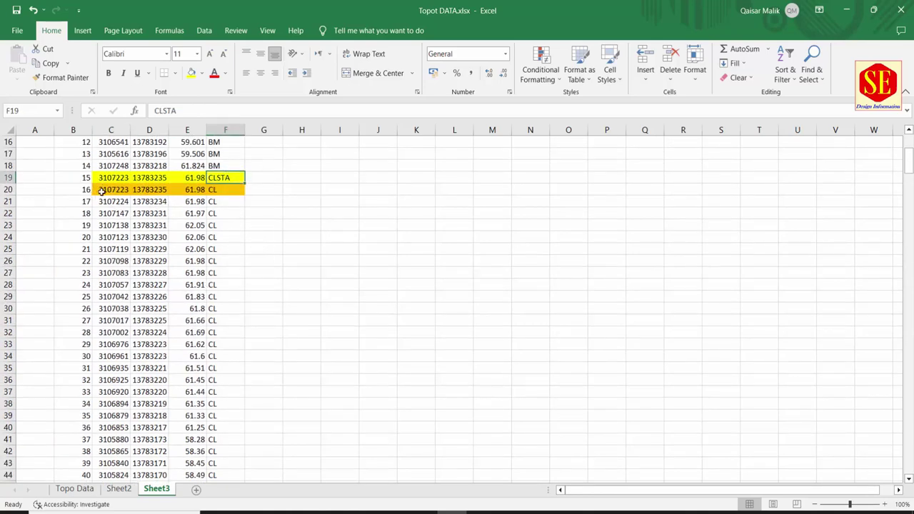
pyautogui.scroll(-7, 152, 196)
pyautogui.scroll(-5, 152, 195)
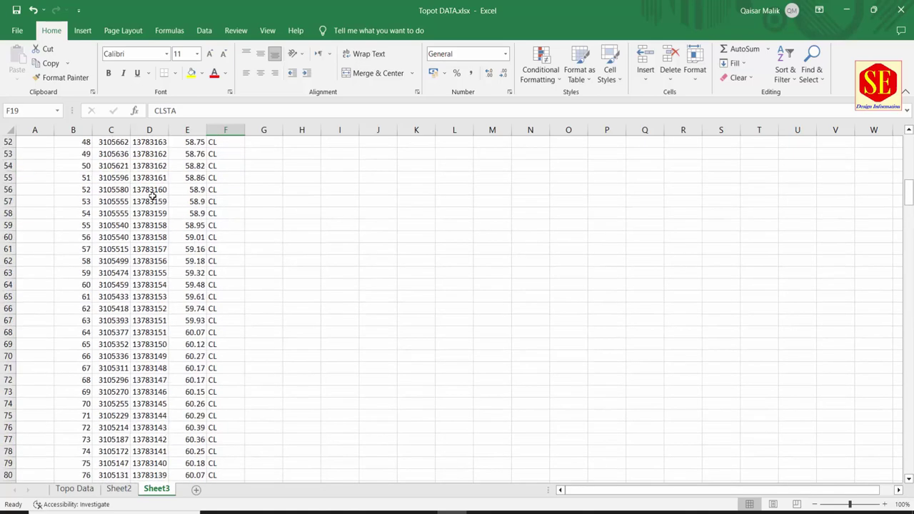
pyautogui.scroll(-6, 152, 196)
pyautogui.scroll(-6, 152, 196)
pyautogui.scroll(-2, 152, 196)
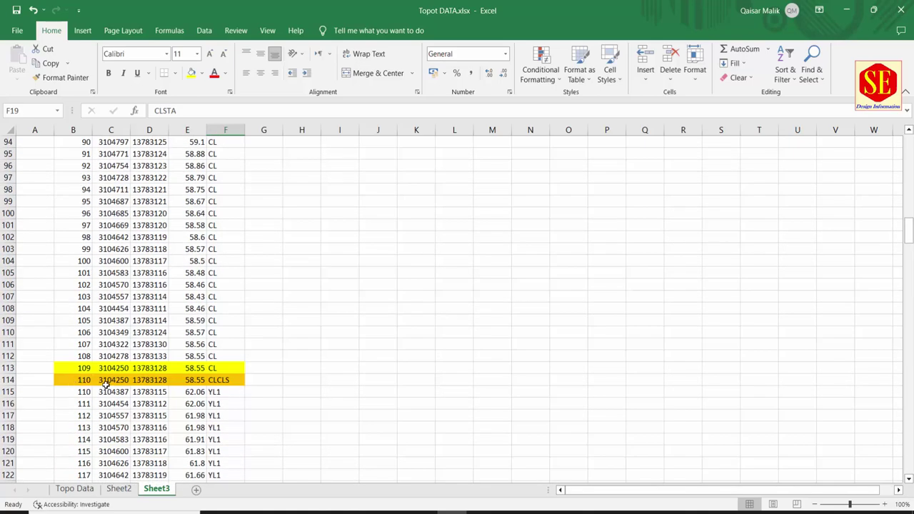
# Step: Verify point 109's CL and point 110's CLCLS codes and the first YL1 code after them
pyautogui.click(83, 382)
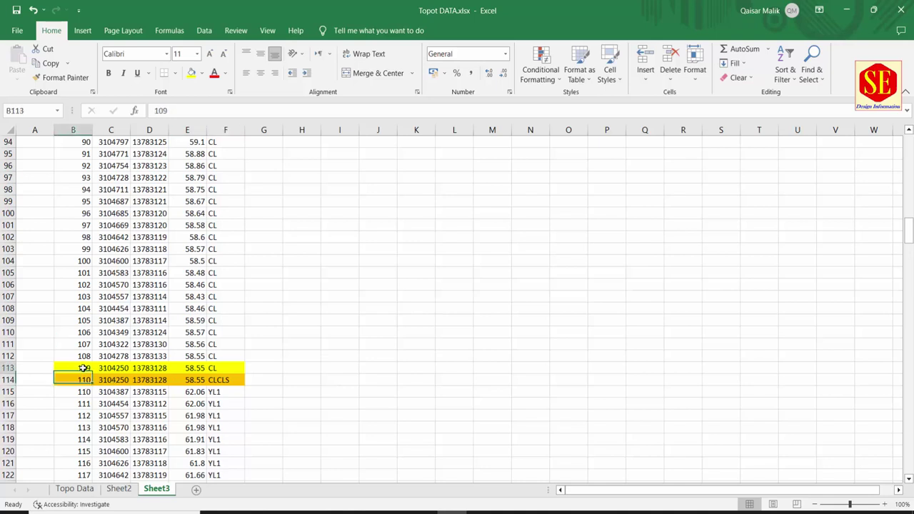
pyautogui.moveTo(71, 367); pyautogui.dragTo(239, 368)
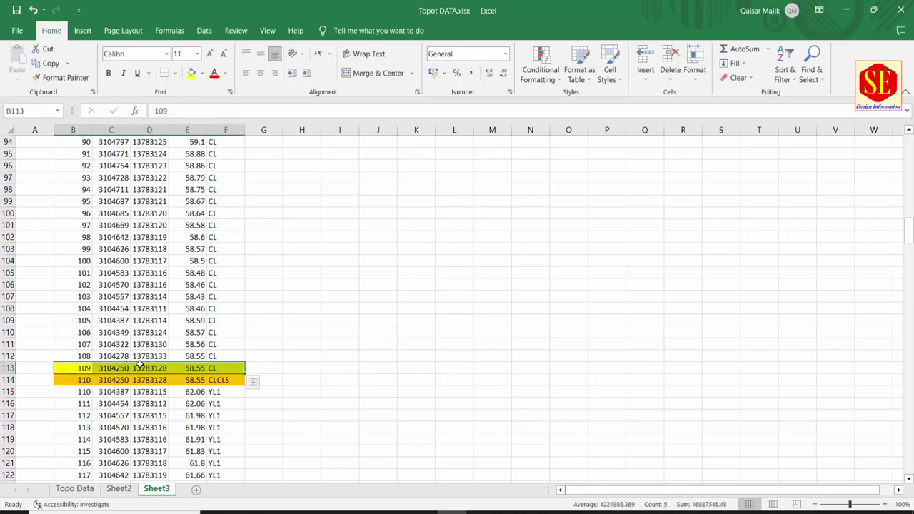
pyautogui.click(234, 380)
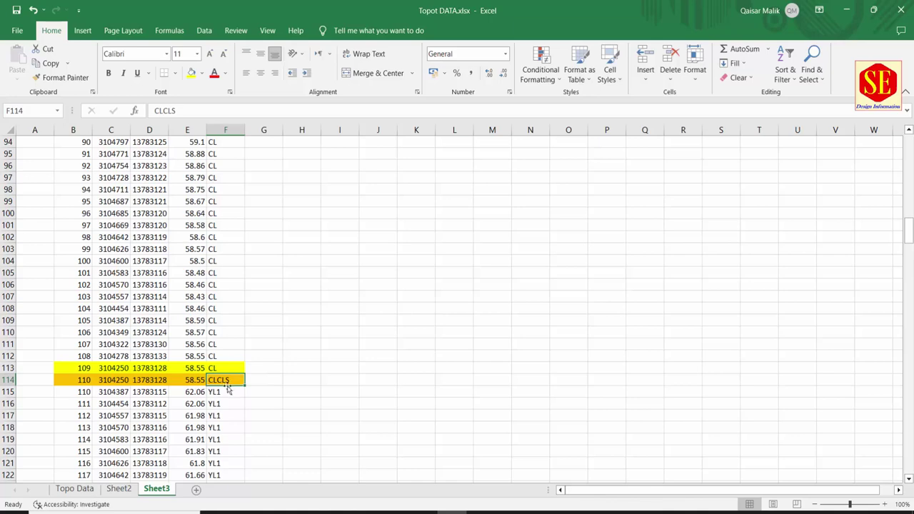
pyautogui.click(229, 367)
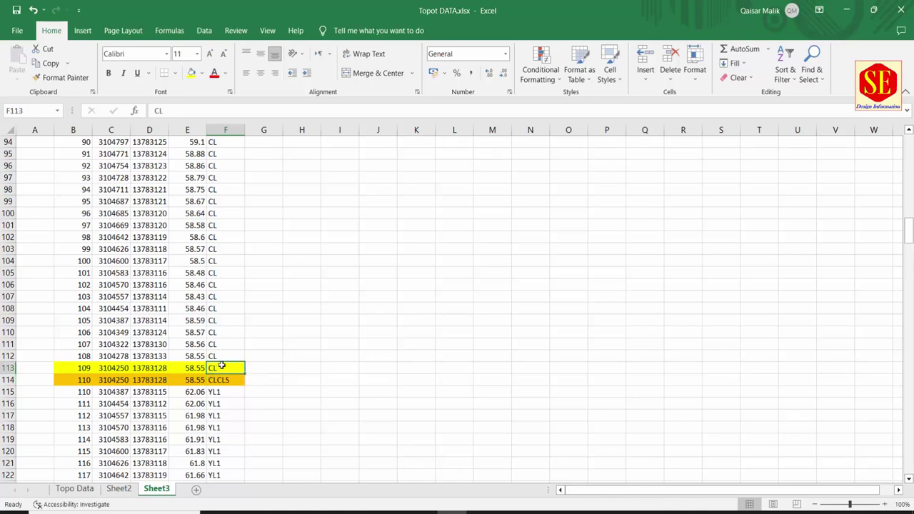
pyautogui.scroll(-3, 222, 365)
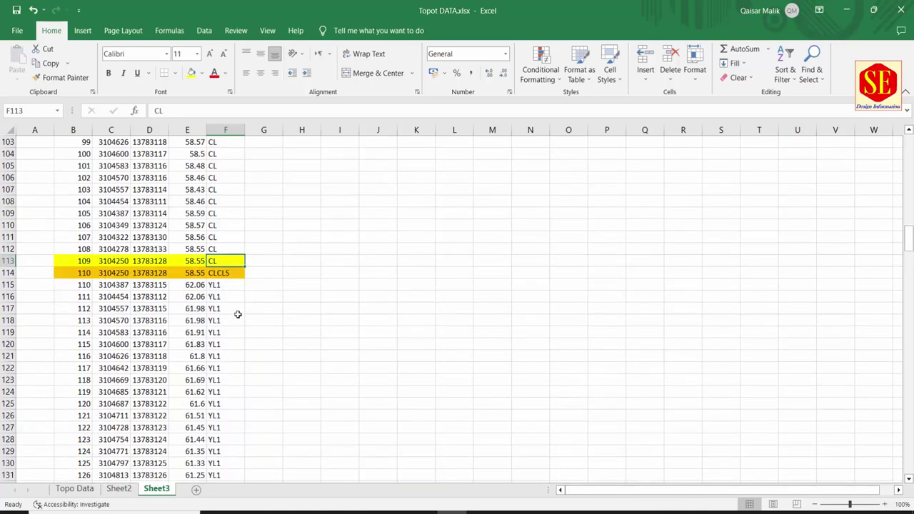
pyautogui.click(222, 285)
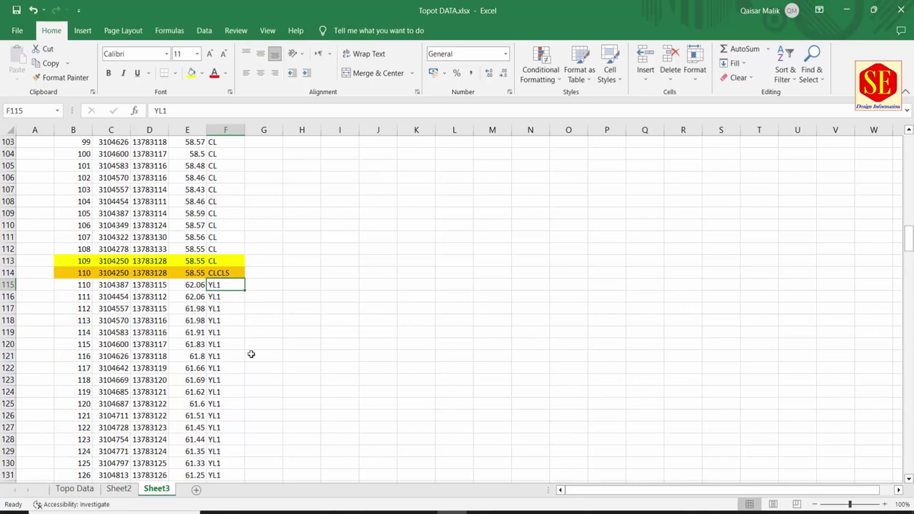
pyautogui.scroll(3, 418, 378)
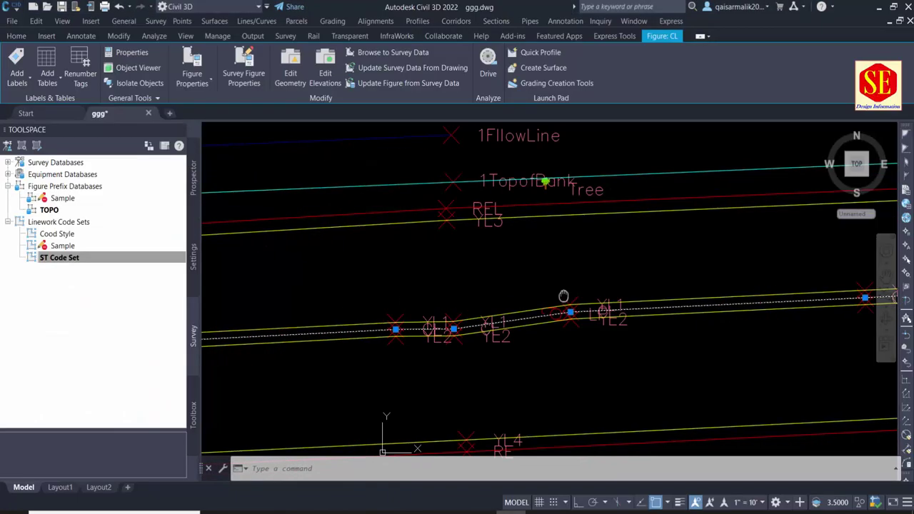
# Step: Select the YL1 survey figure in Civil 3D and zoom to see where it starts
pyautogui.press('Escape')
pyautogui.click(371, 333)
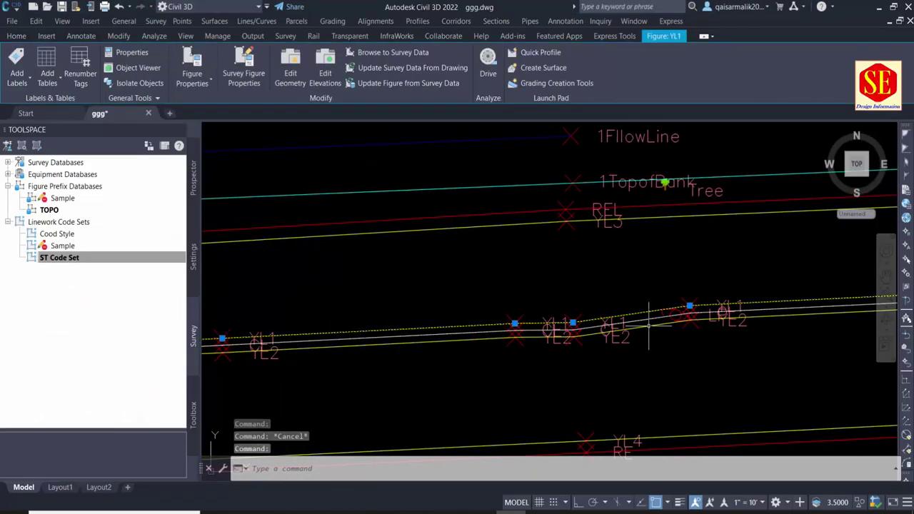
pyautogui.scroll(-3, 648, 325)
pyautogui.scroll(2, 400, 318)
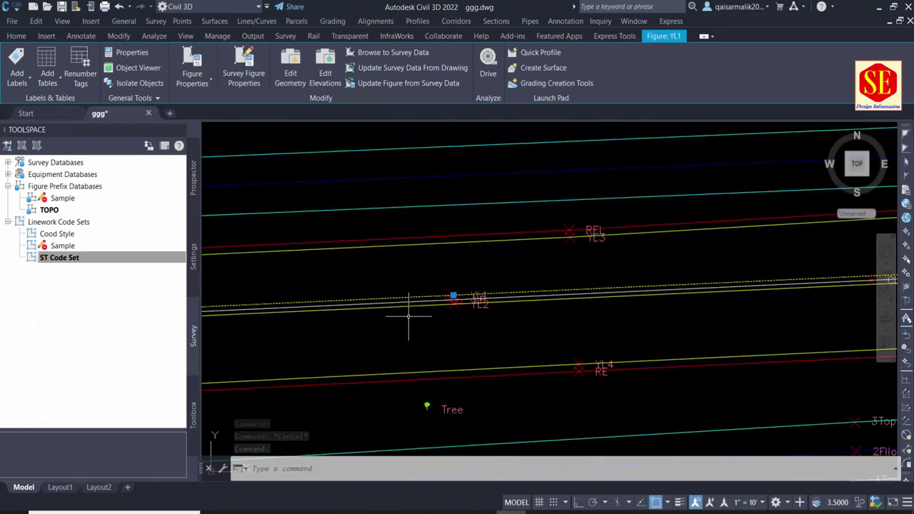
# Step: Insert a blank row below point 110 and paste a copy of its B:F data into it
pyautogui.click(422, 512)
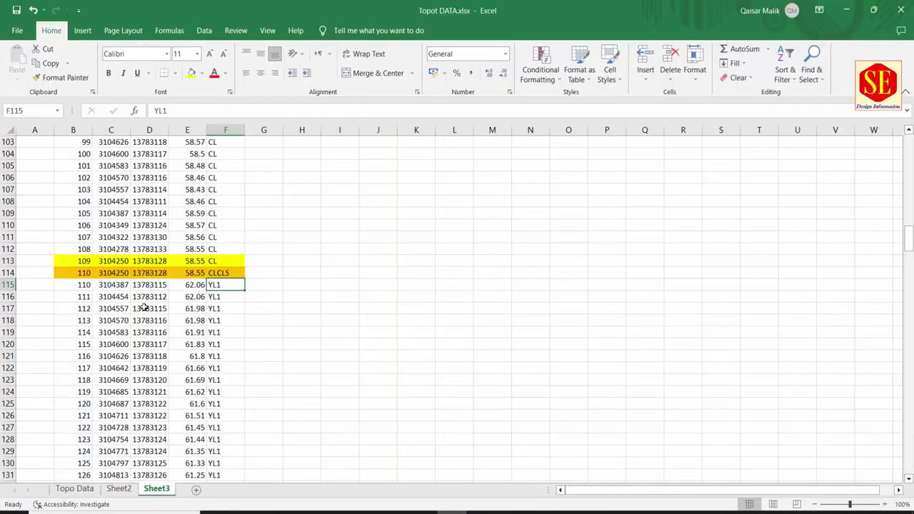
pyautogui.click(11, 284)
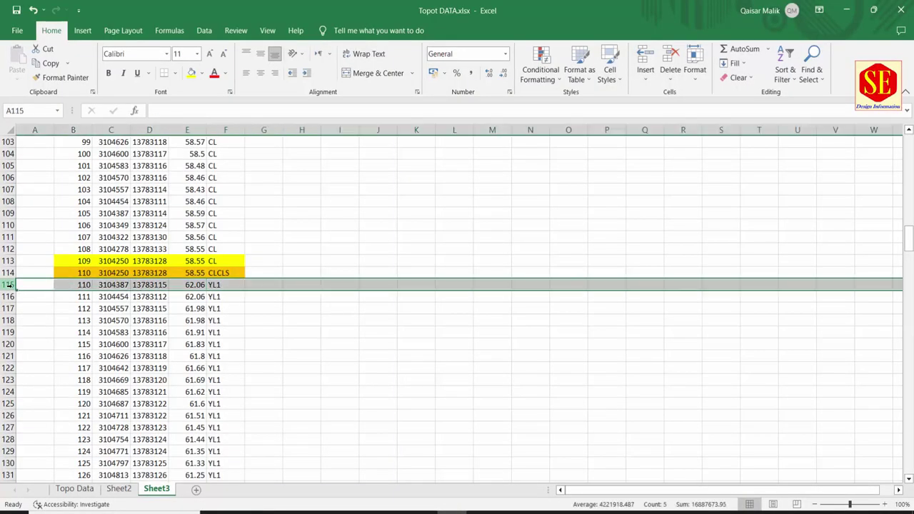
pyautogui.click(11, 296)
pyautogui.rightClick(11, 296)
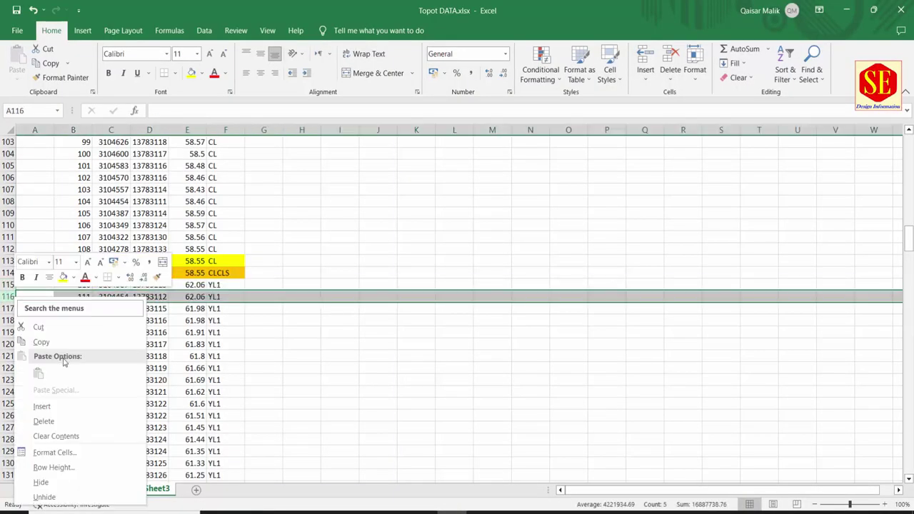
pyautogui.click(62, 407)
pyautogui.moveTo(82, 285); pyautogui.dragTo(218, 282)
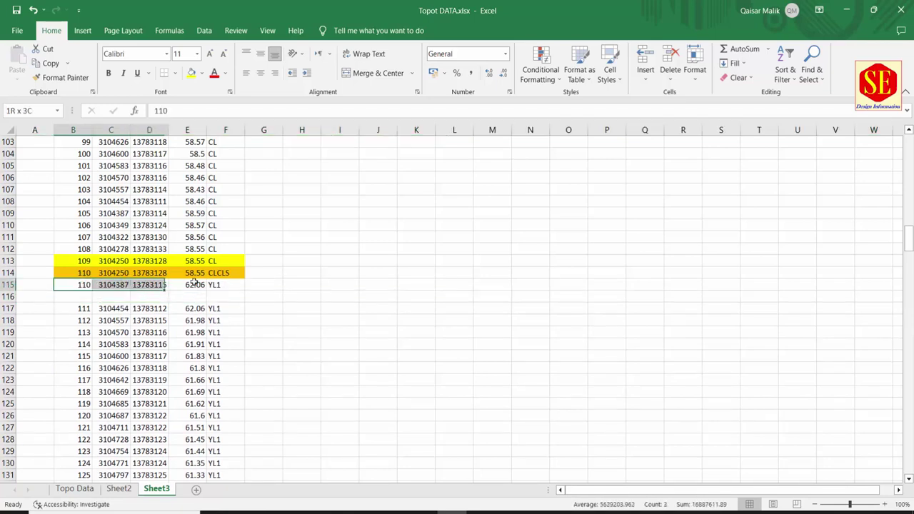
pyautogui.rightClick(218, 282)
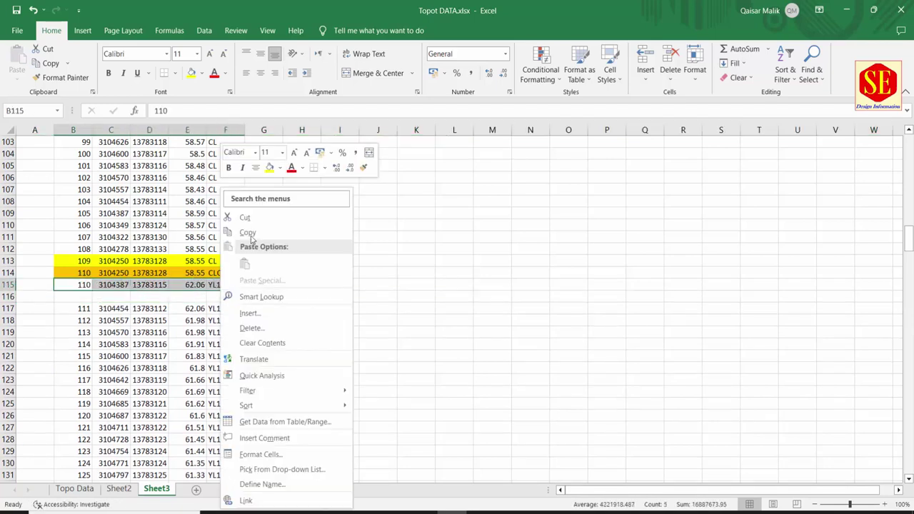
pyautogui.click(246, 236)
pyautogui.click(72, 296)
pyautogui.rightClick(71, 296)
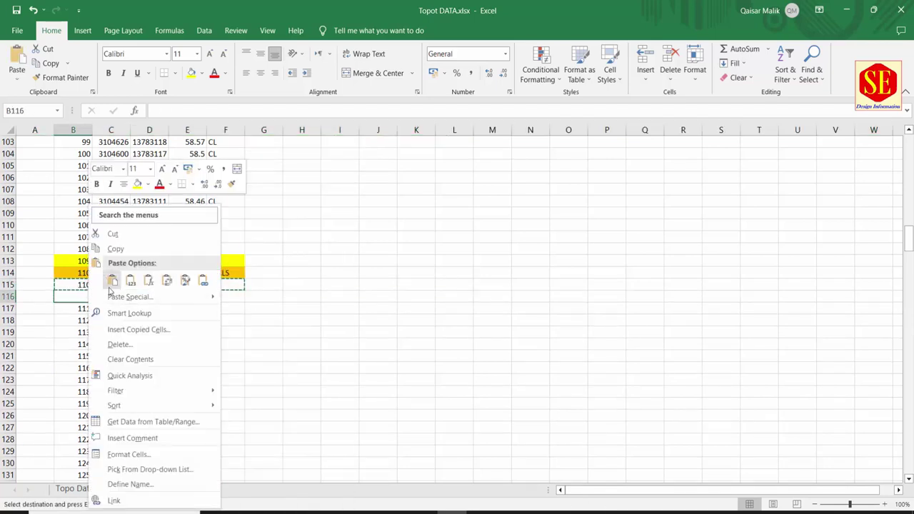
pyautogui.click(82, 278)
# Step: Recode the first point 110 entry as YL1STA and fill that row yellow
pyautogui.doubleClick(225, 285)
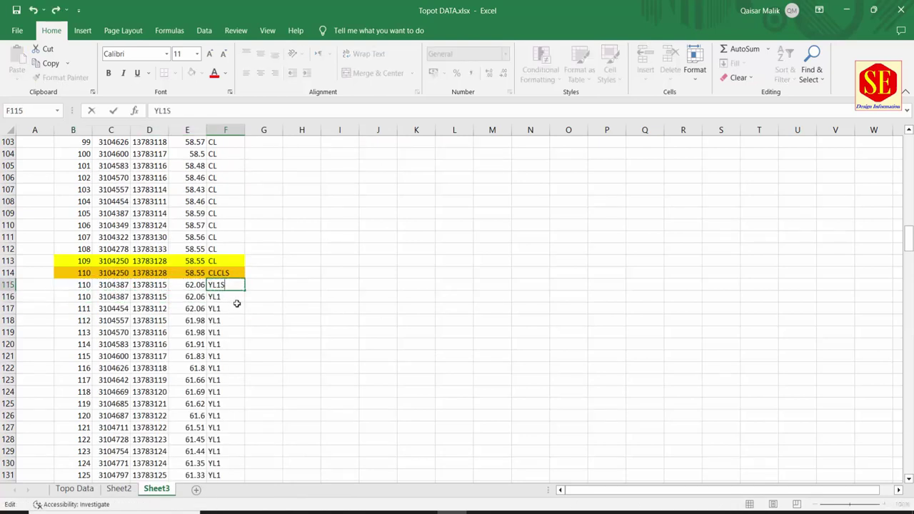
pyautogui.click(238, 304)
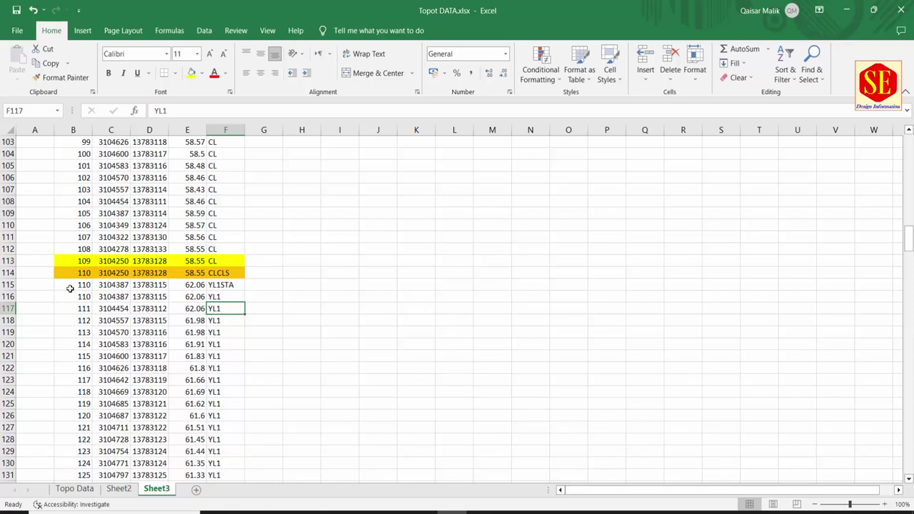
pyautogui.moveTo(70, 288); pyautogui.dragTo(235, 285)
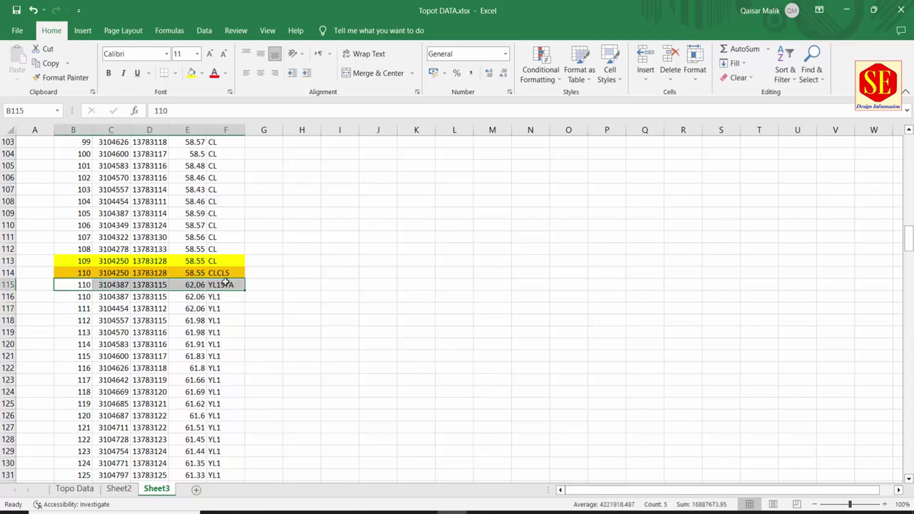
pyautogui.click(191, 75)
pyautogui.click(224, 297)
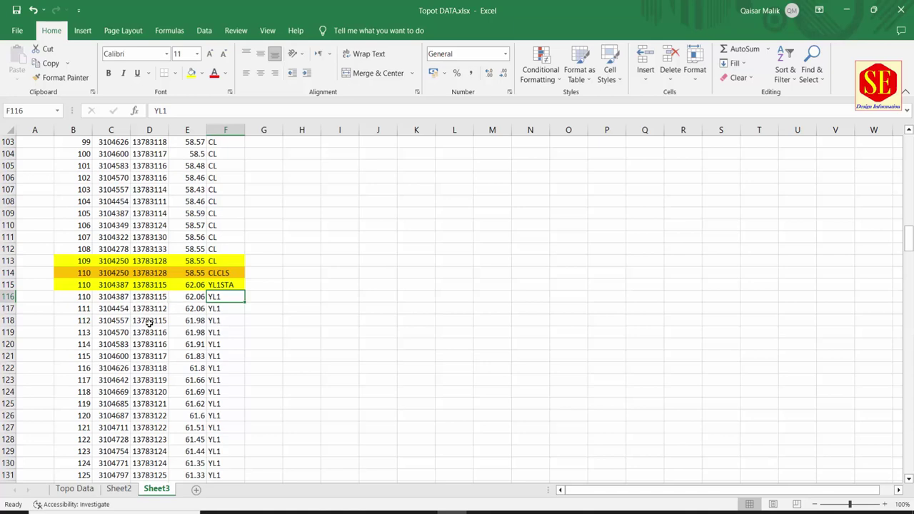
# Step: Autofill the P NO column from the first two numbers, making YL1STA point 111 and YL2 starting at 210
pyautogui.scroll(6, 149, 323)
pyautogui.scroll(9, 146, 322)
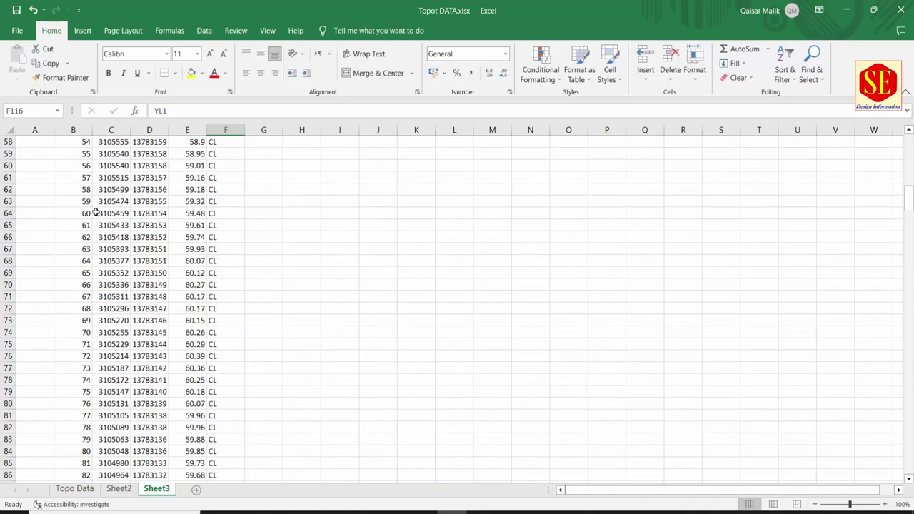
pyautogui.scroll(6, 117, 228)
pyautogui.scroll(13, 120, 228)
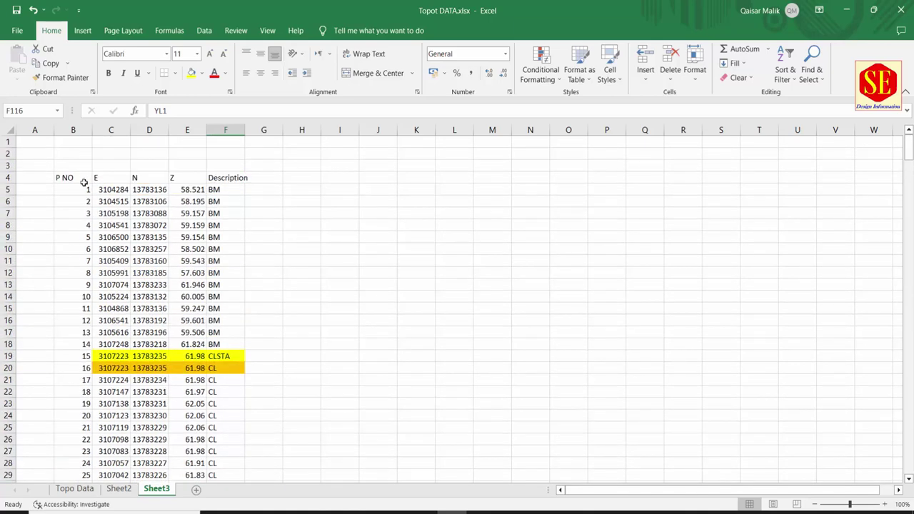
pyautogui.moveTo(84, 189); pyautogui.dragTo(85, 203)
pyautogui.doubleClick(92, 207)
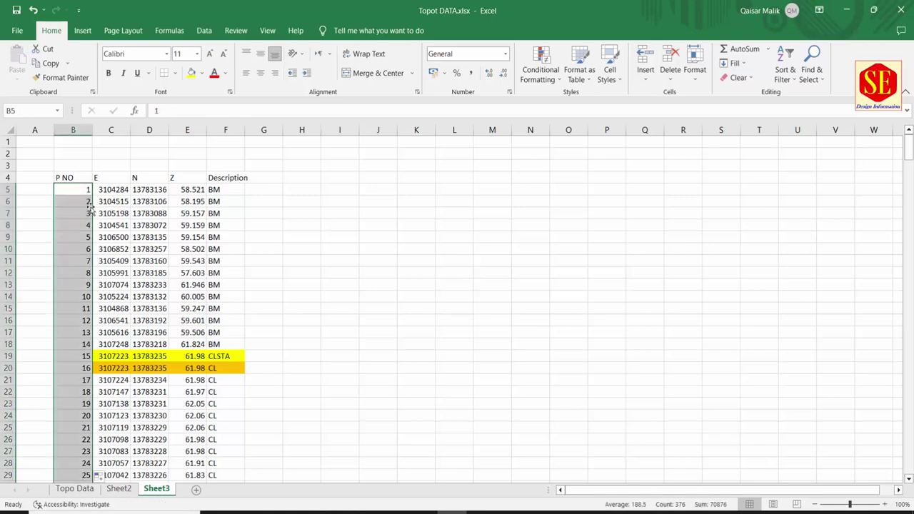
pyautogui.scroll(-8, 298, 291)
pyautogui.scroll(-7, 299, 291)
pyautogui.scroll(-7, 299, 290)
pyautogui.scroll(-13, 299, 291)
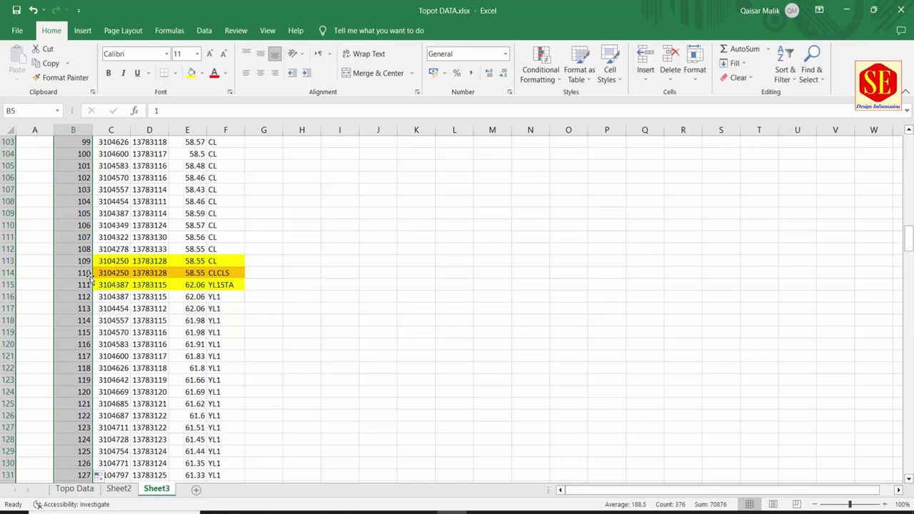
pyautogui.scroll(-5, 93, 317)
pyautogui.scroll(-5, 95, 317)
pyautogui.scroll(6, 95, 317)
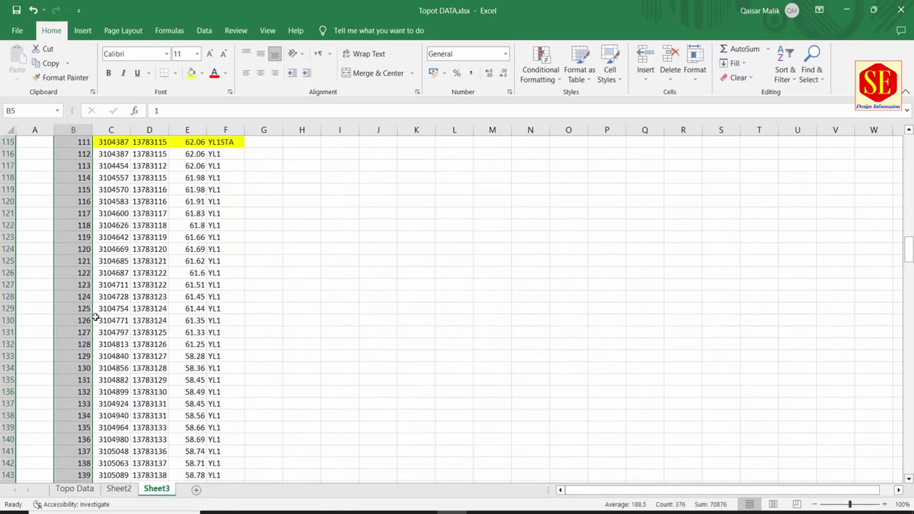
pyautogui.scroll(1, 95, 317)
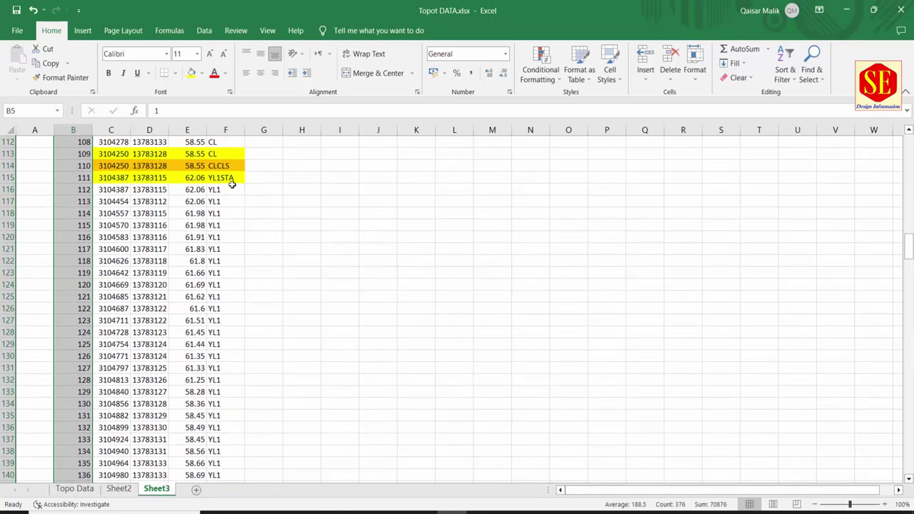
pyautogui.scroll(-7, 222, 250)
pyautogui.scroll(-7, 222, 254)
pyautogui.scroll(-7, 222, 253)
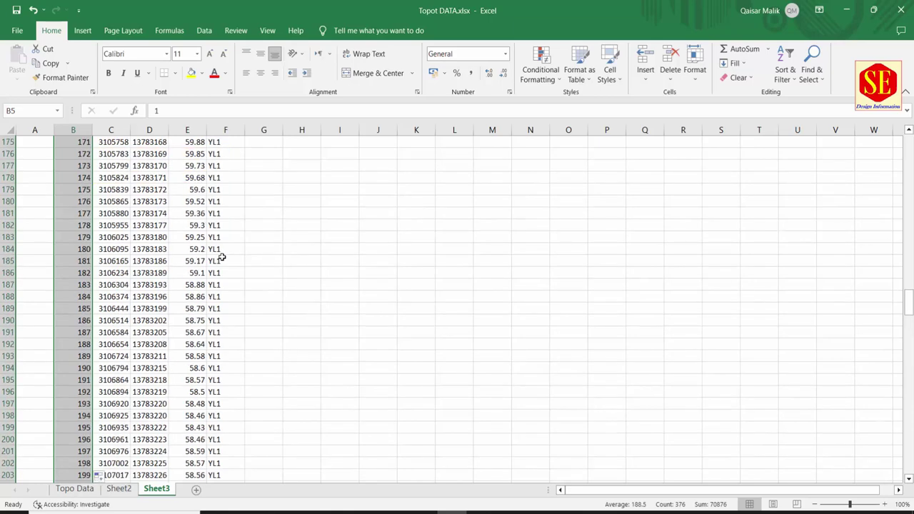
pyautogui.scroll(-7, 222, 256)
pyautogui.scroll(-9, 222, 257)
pyautogui.scroll(3, 222, 261)
pyautogui.scroll(3, 222, 264)
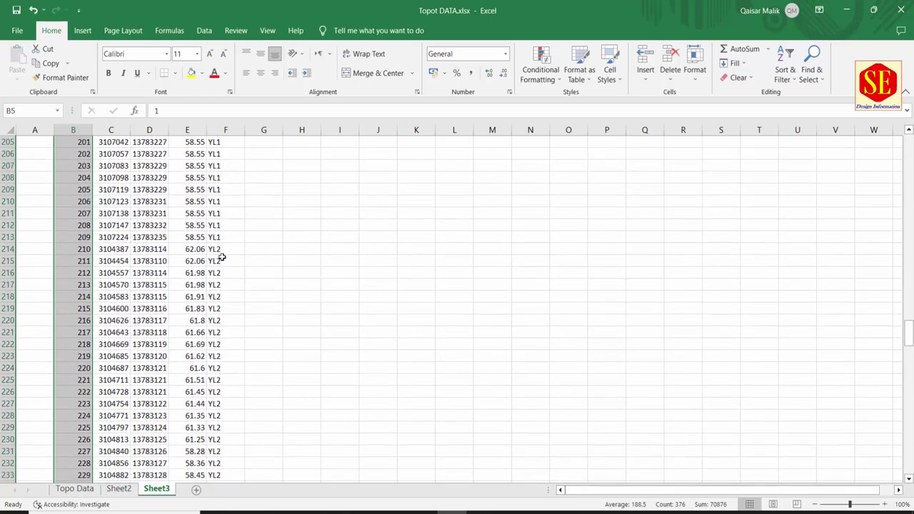
pyautogui.scroll(1, 222, 270)
# Step: Insert a blank row at the last YL1 point and paste a copy of point 209's data into it
pyautogui.click(218, 285)
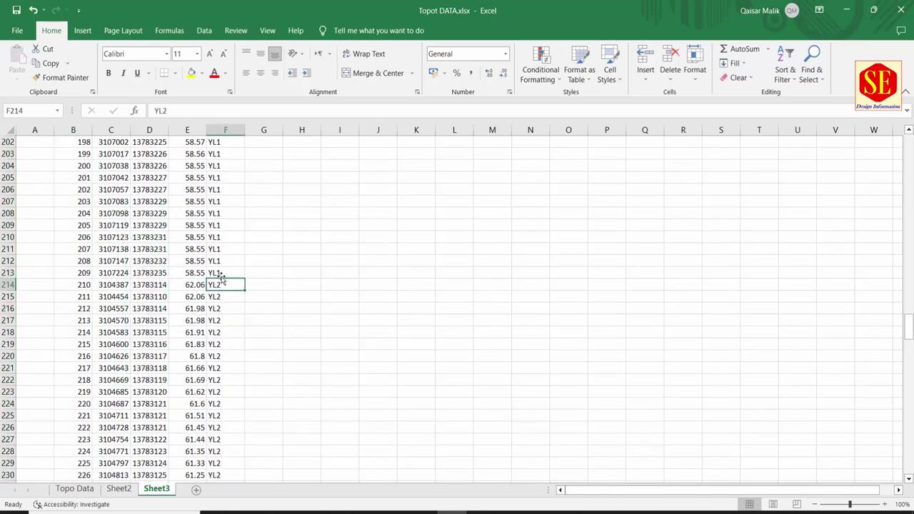
pyautogui.click(221, 275)
pyautogui.rightClick(7, 273)
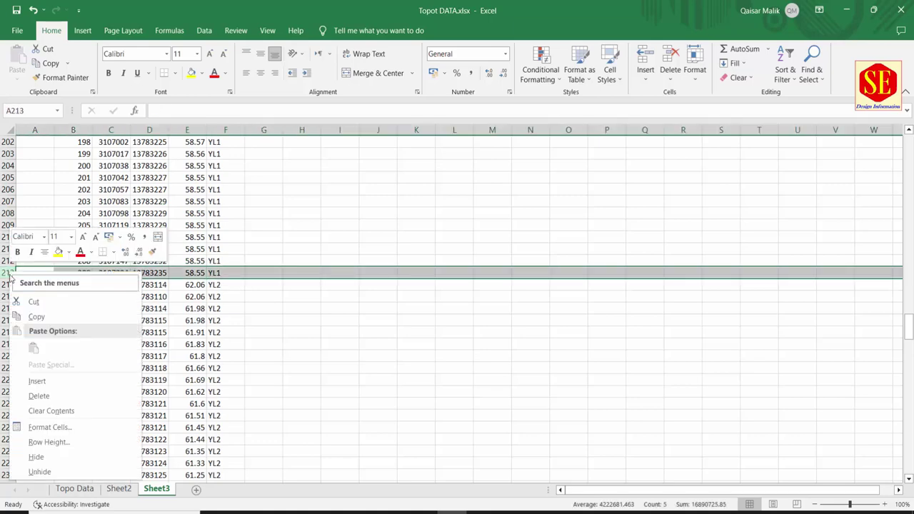
pyautogui.click(46, 381)
pyautogui.moveTo(84, 285); pyautogui.dragTo(218, 284)
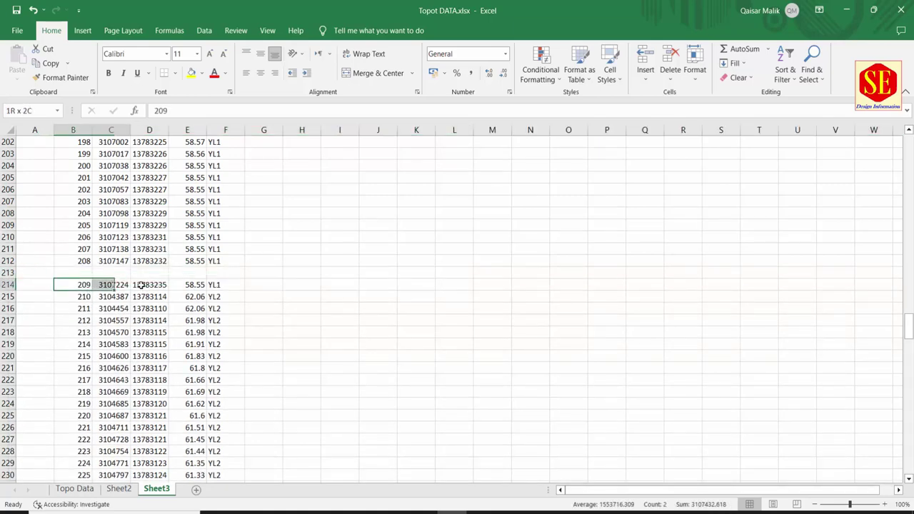
pyautogui.rightClick(225, 286)
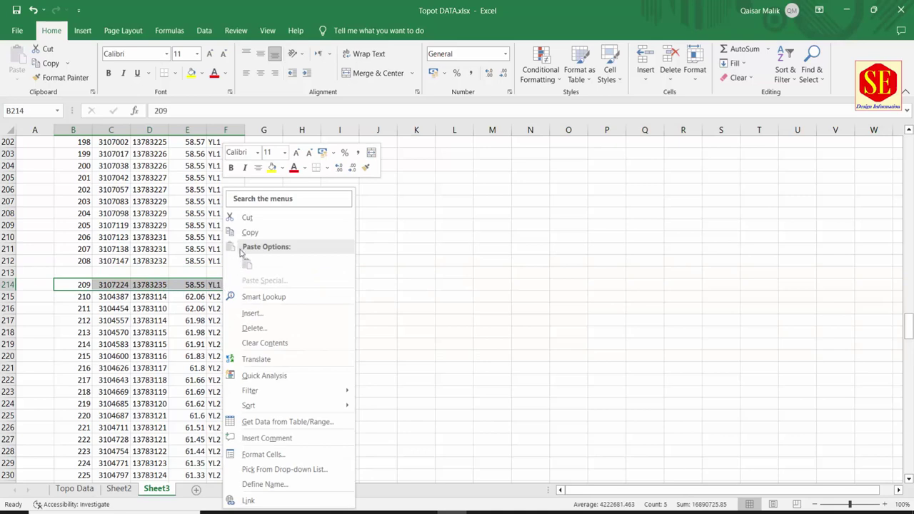
pyautogui.click(247, 217)
pyautogui.click(89, 271)
pyautogui.rightClick(88, 270)
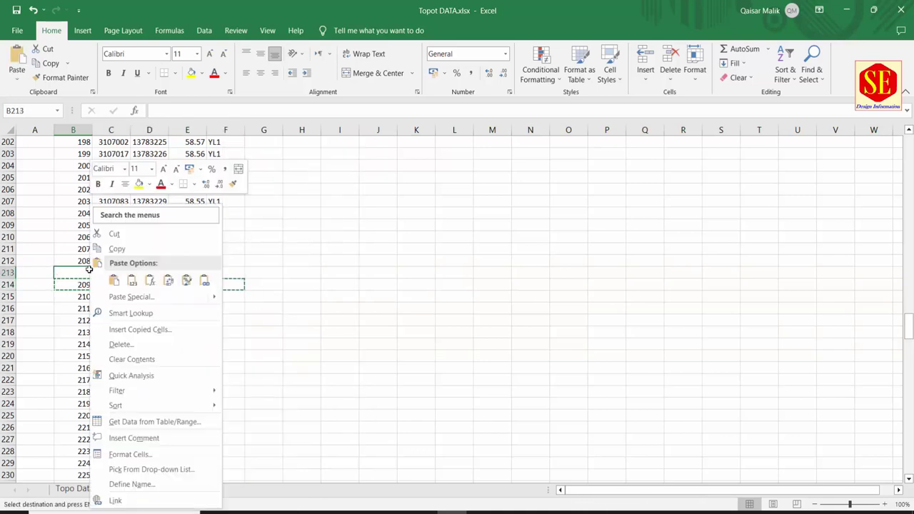
pyautogui.click(113, 280)
# Step: Recode the lower point 209 copy as YL1CLS and fill both point 209 rows yellow
pyautogui.click(228, 283)
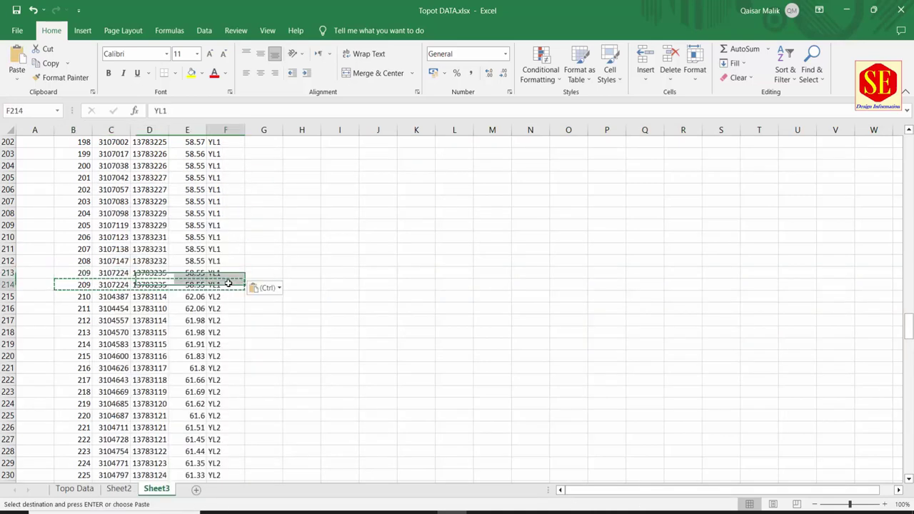
pyautogui.doubleClick(233, 287)
pyautogui.write('CLS')
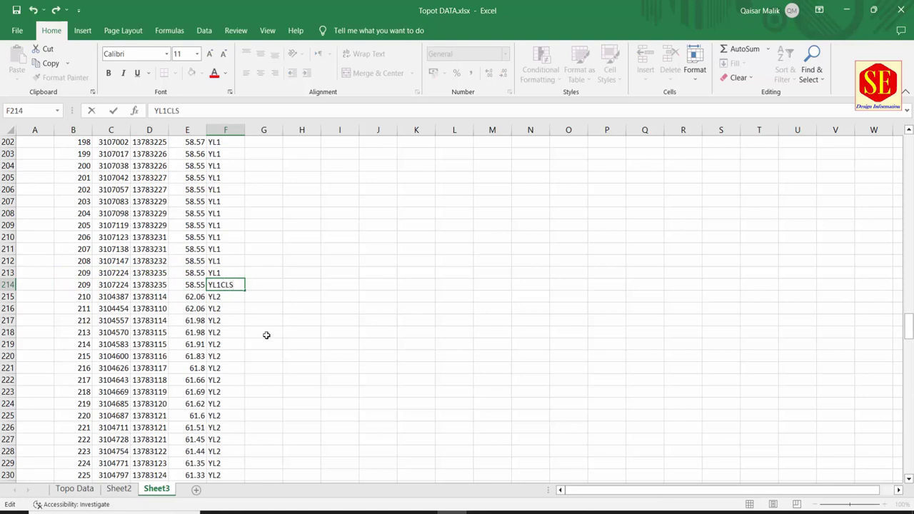
pyautogui.click(266, 335)
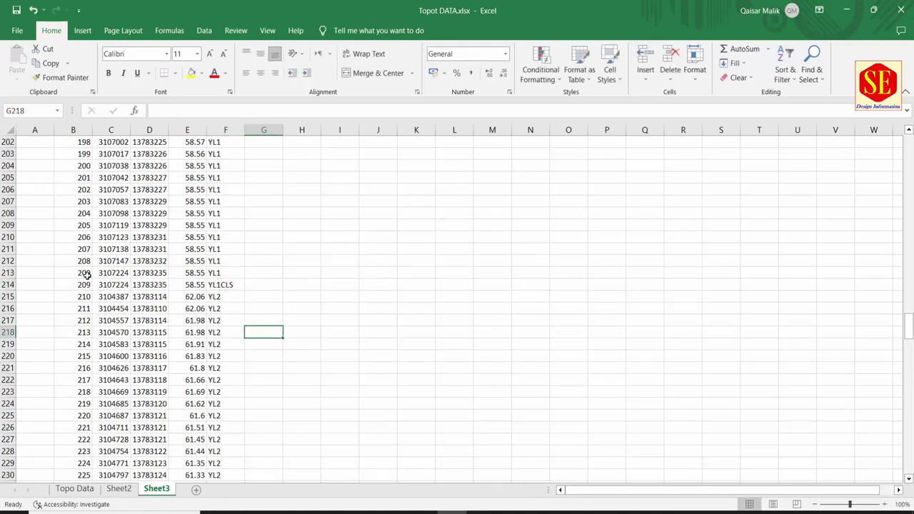
pyautogui.moveTo(85, 275); pyautogui.dragTo(225, 284)
pyautogui.click(191, 74)
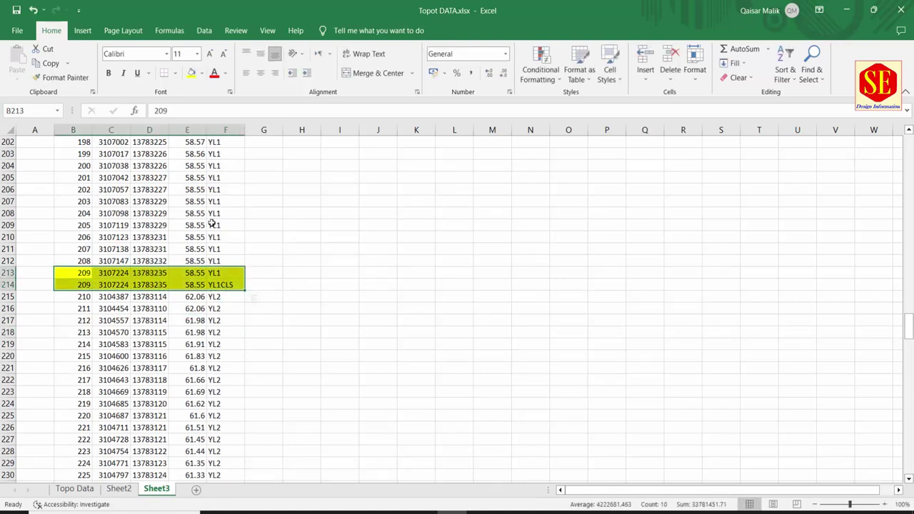
pyautogui.click(191, 297)
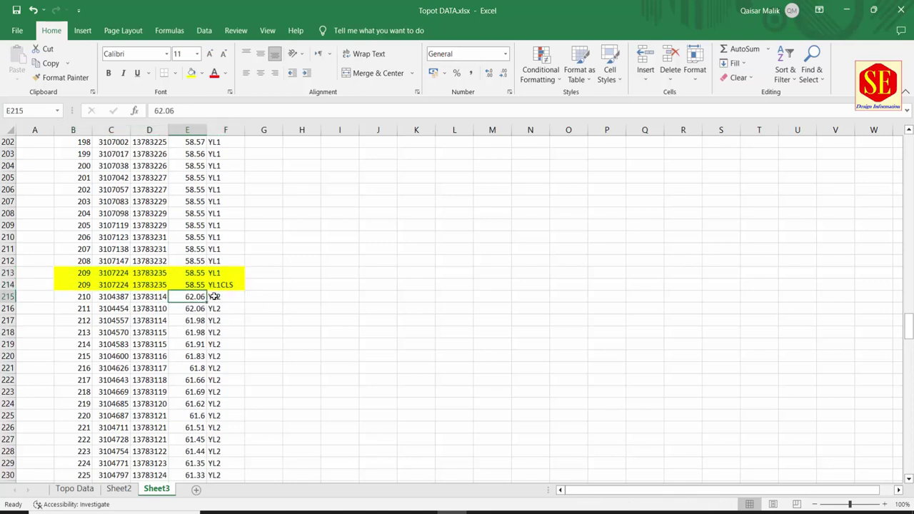
# Step: Insert a blank row 216 below point 210 and paste a copy of its B:F data there
pyautogui.click(216, 299)
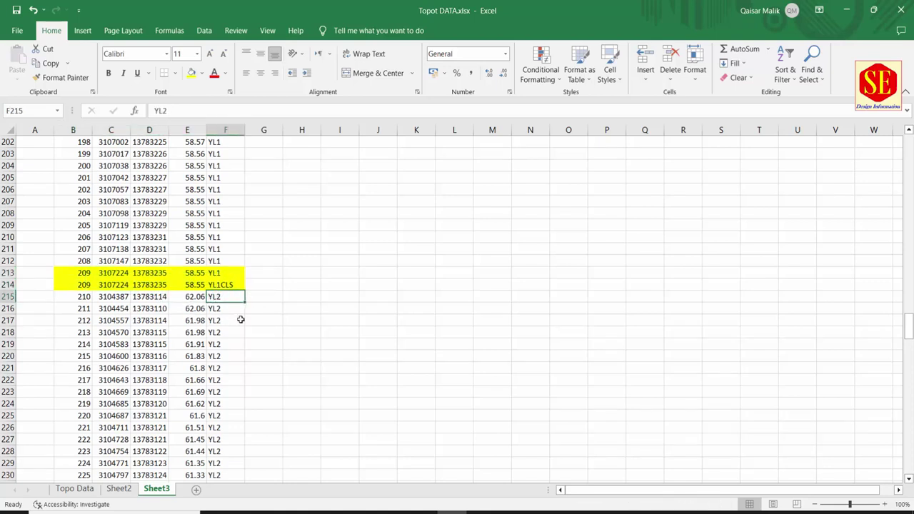
pyautogui.rightClick(8, 308)
pyautogui.click(37, 212)
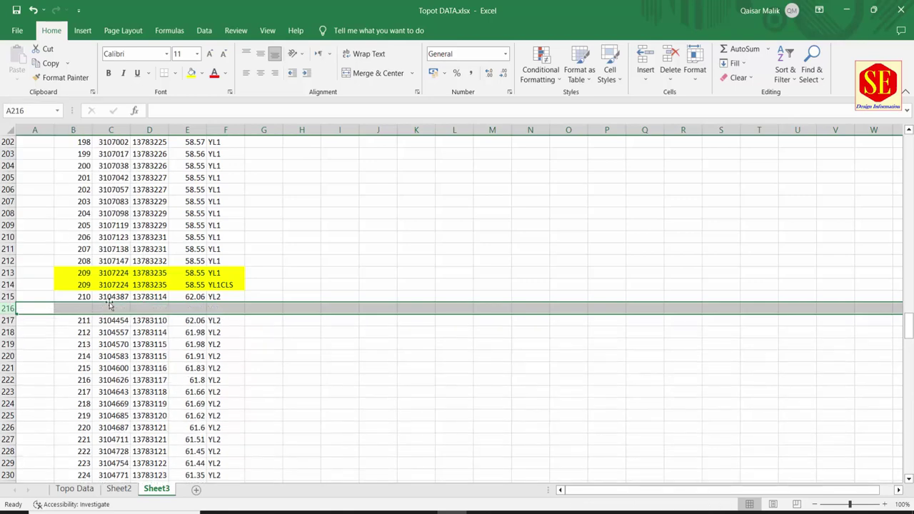
pyautogui.moveTo(84, 297); pyautogui.dragTo(215, 297)
pyautogui.rightClick(215, 297)
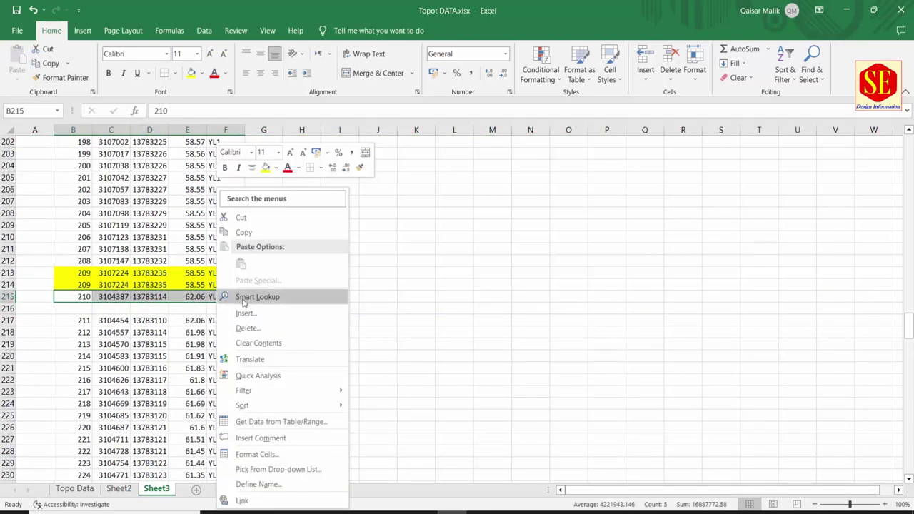
pyautogui.click(256, 236)
pyautogui.click(72, 308)
pyautogui.rightClick(90, 312)
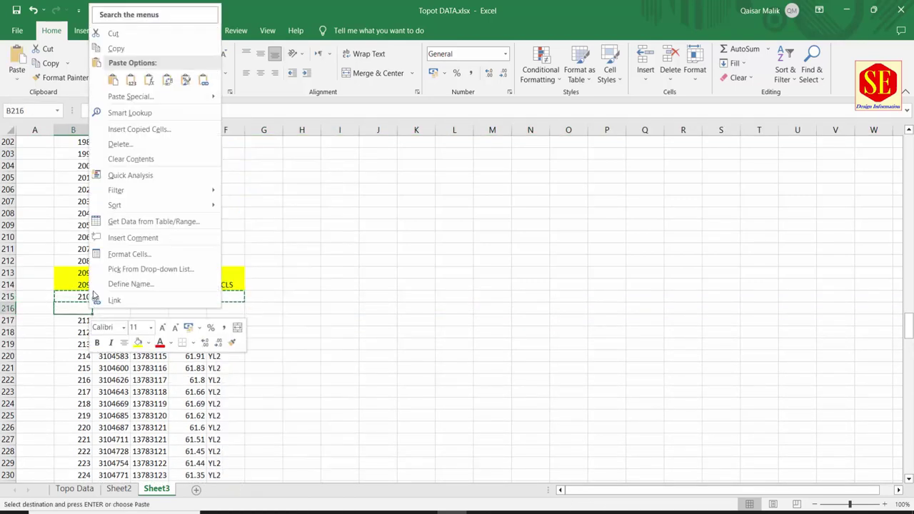
pyautogui.click(113, 79)
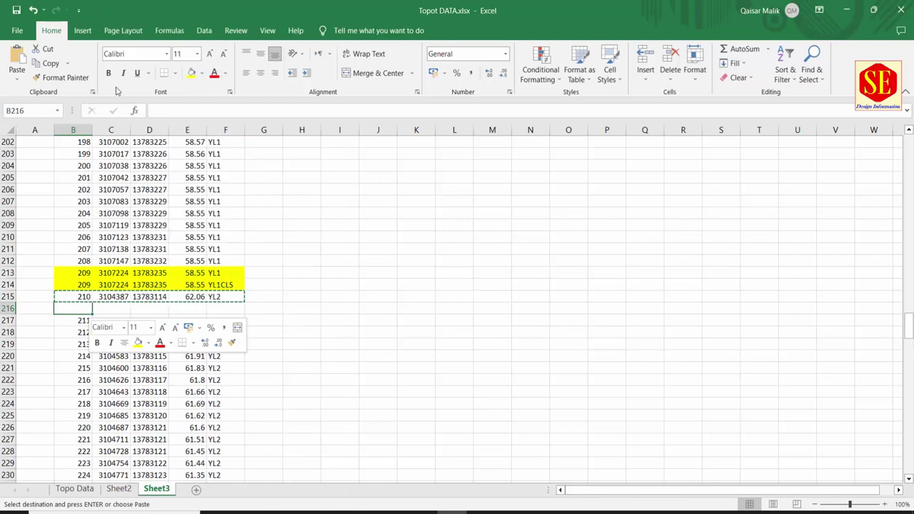
# Step: Change the first point 210 copy's code to YL2STA
pyautogui.click(224, 297)
pyautogui.doubleClick(225, 296)
pyautogui.write('STA')
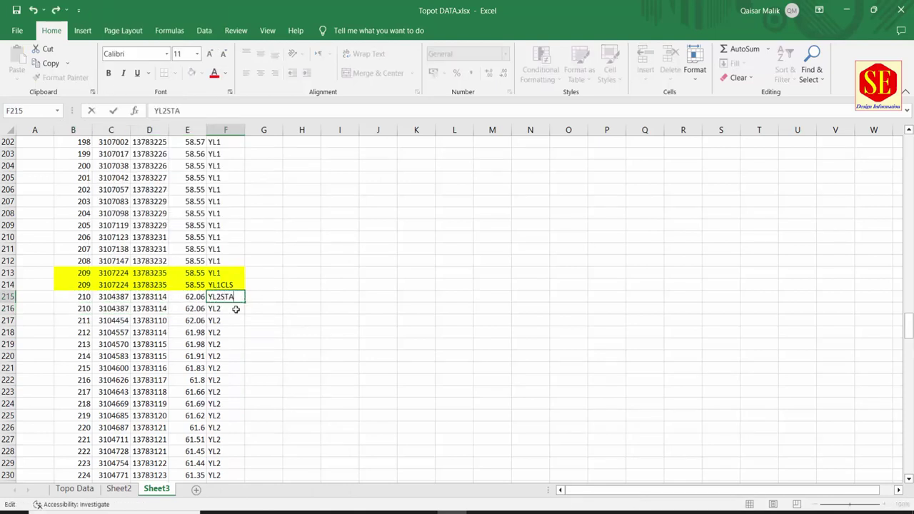
pyautogui.press('Return')
pyautogui.click(224, 296)
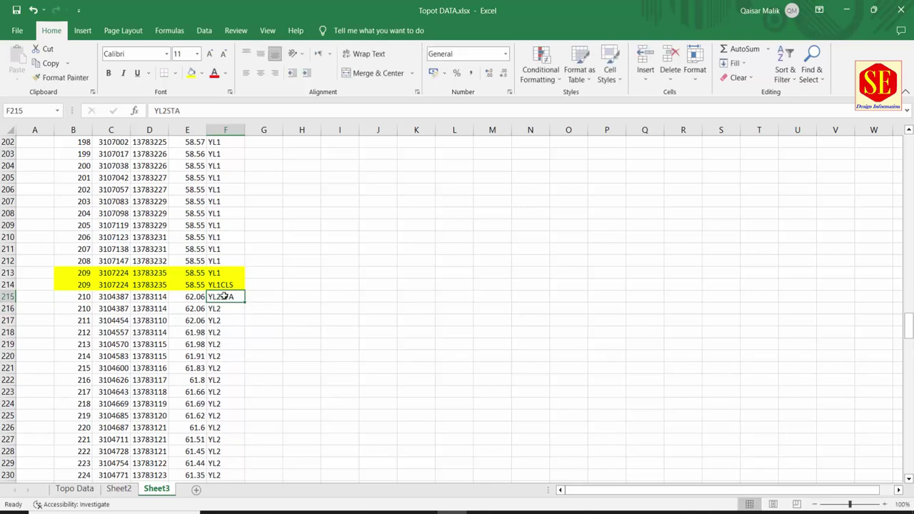
# Step: Insert a blank row above point 308 and paste a copy of point 308's data into it
pyautogui.scroll(-6, 223, 317)
pyautogui.scroll(-6, 222, 333)
pyautogui.scroll(-6, 222, 334)
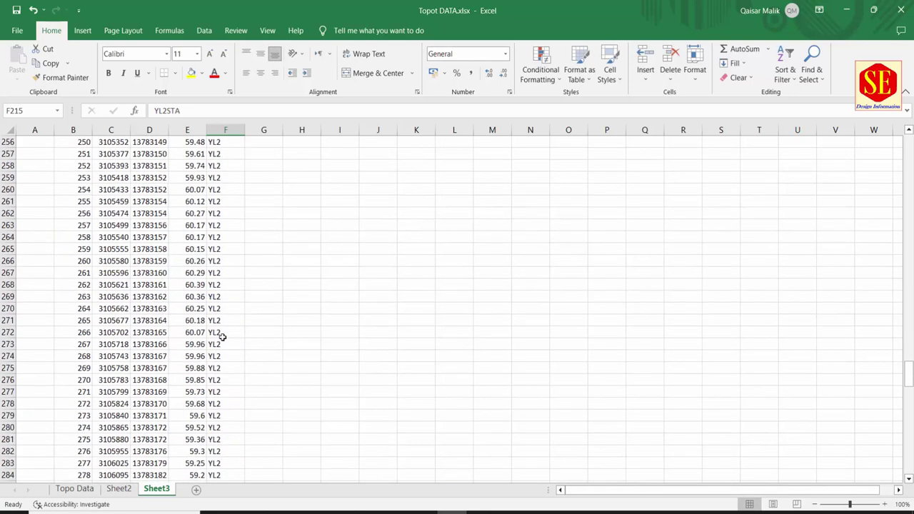
pyautogui.scroll(-6, 222, 339)
pyautogui.scroll(-6, 223, 338)
pyautogui.scroll(-1, 207, 349)
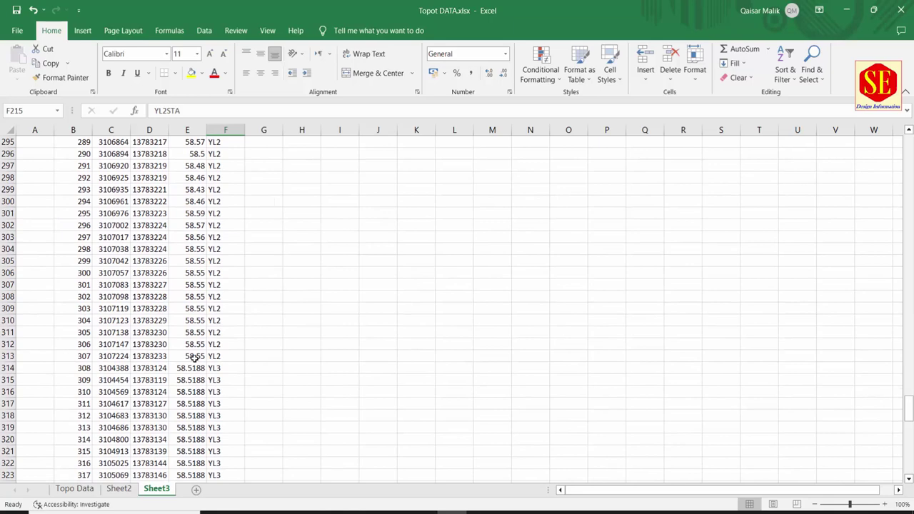
pyautogui.click(15, 370)
pyautogui.rightClick(16, 370)
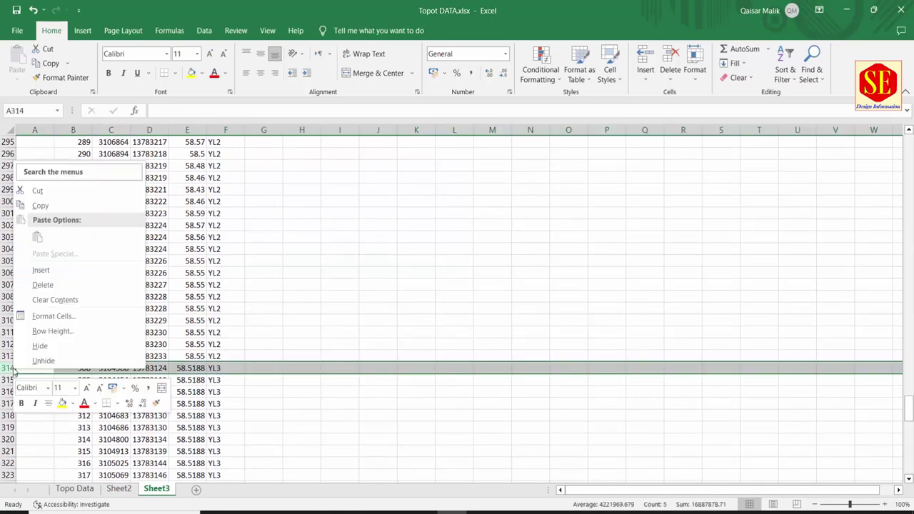
pyautogui.click(61, 270)
pyautogui.moveTo(95, 379); pyautogui.dragTo(210, 379)
pyautogui.rightClick(210, 379)
pyautogui.click(238, 104)
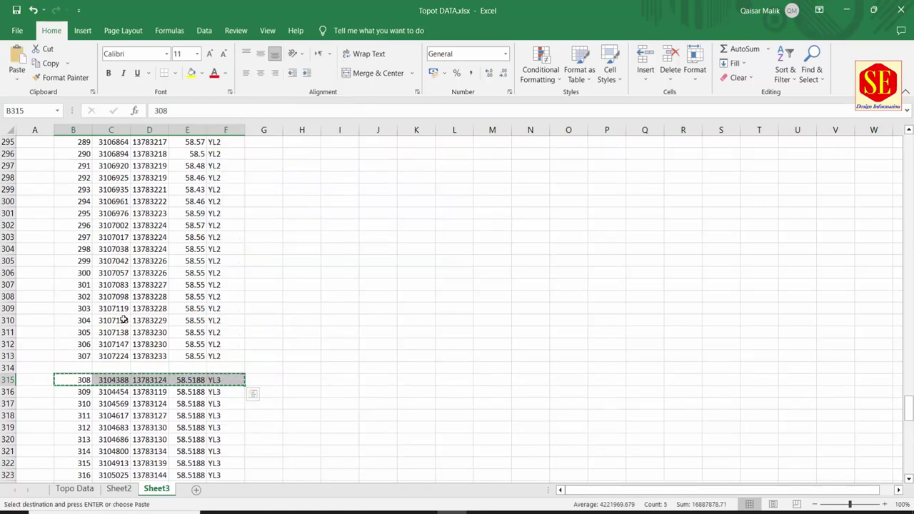
pyautogui.rightClick(86, 367)
pyautogui.press('Escape')
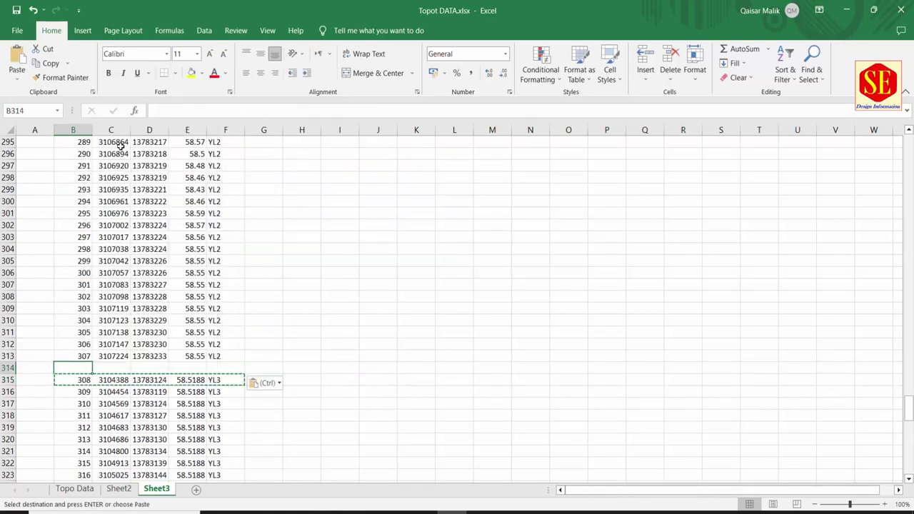
pyautogui.hotkey('ctrl', 'v')
# Step: Insert a blank row 313 above point 307 and paste a copy of point 307's data there
pyautogui.click(224, 380)
pyautogui.doubleClick(225, 379)
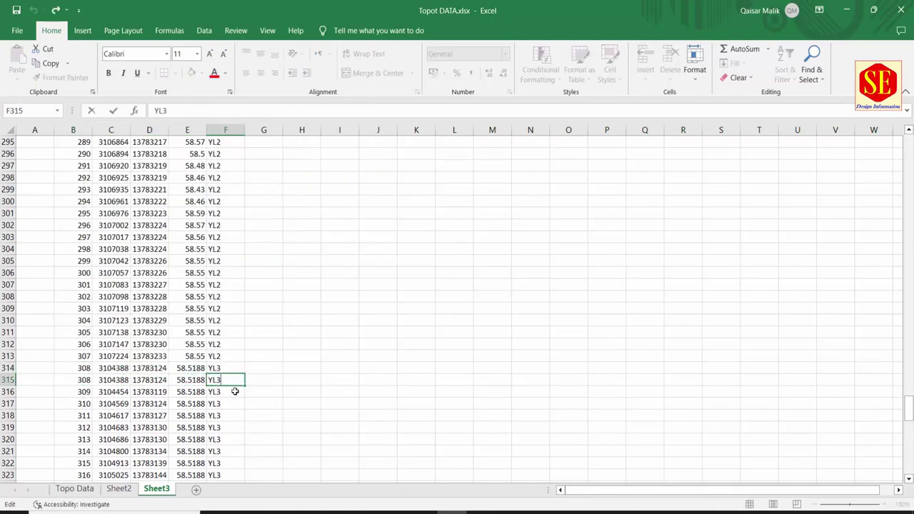
pyautogui.click(224, 359)
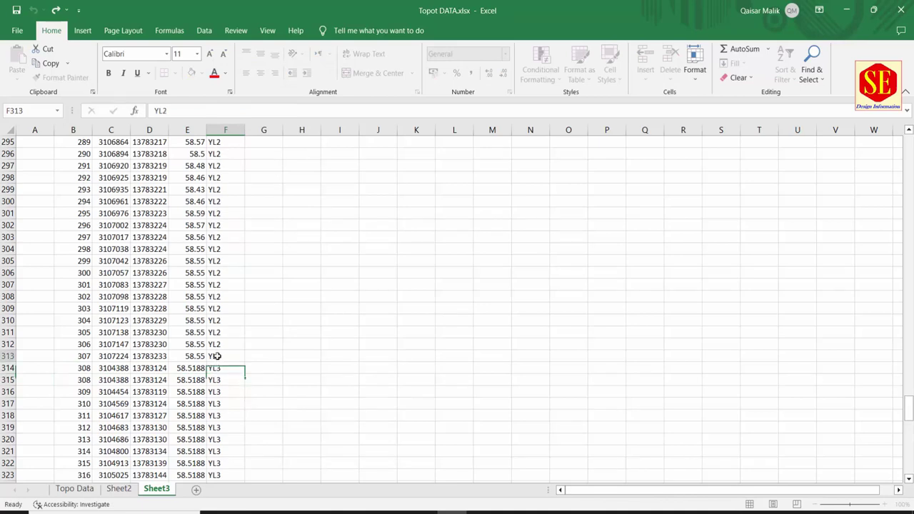
pyautogui.click(2, 360)
pyautogui.rightClick(8, 357)
pyautogui.click(49, 254)
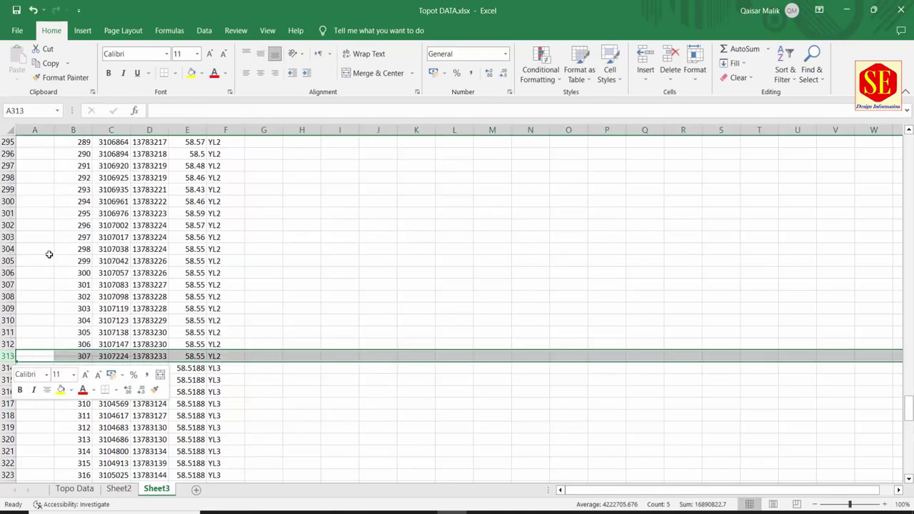
pyautogui.moveTo(84, 368); pyautogui.dragTo(226, 368)
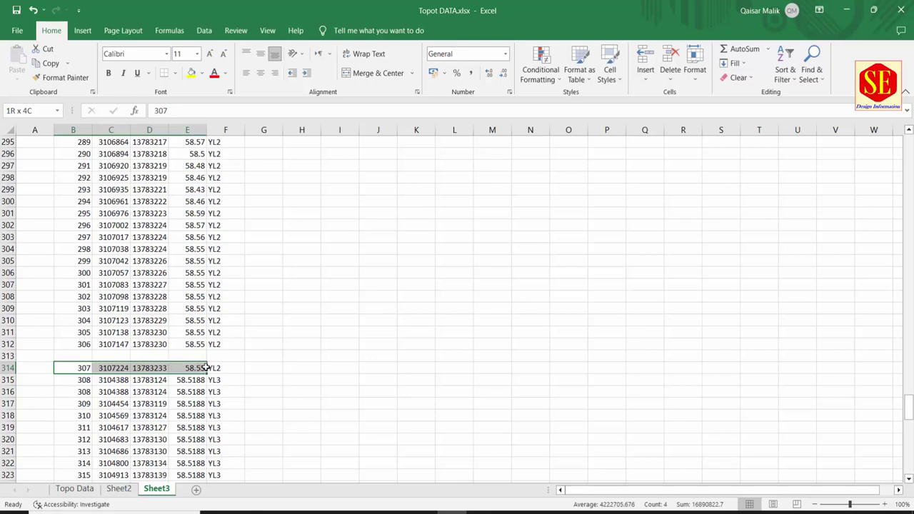
pyautogui.rightClick(225, 367)
pyautogui.click(251, 90)
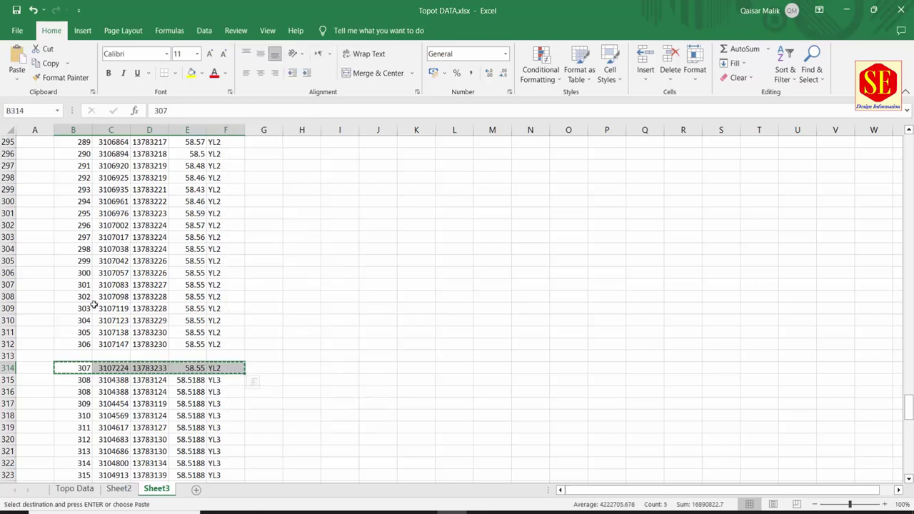
pyautogui.click(81, 353)
pyautogui.rightClick(81, 353)
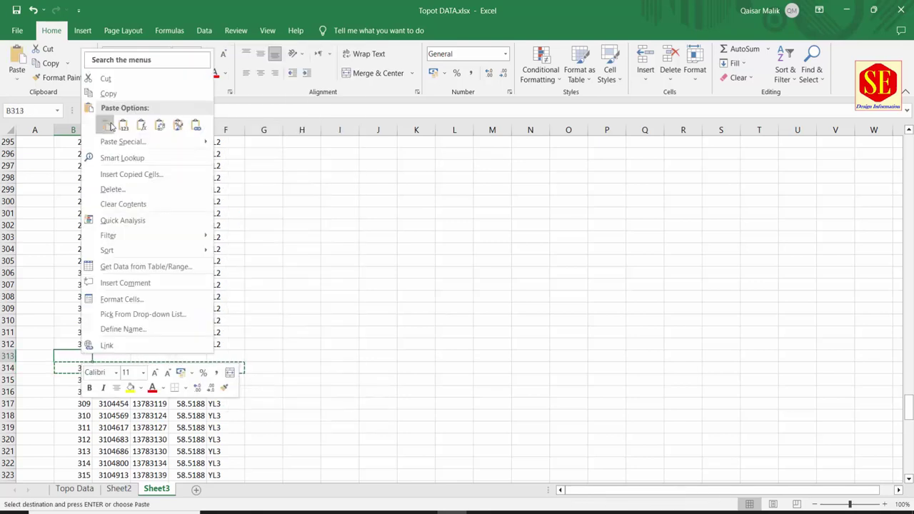
pyautogui.click(107, 123)
# Step: Recode the second point 307 copy as YL2CLS and fill both point 307 rows yellow
pyautogui.click(226, 366)
pyautogui.doubleClick(226, 366)
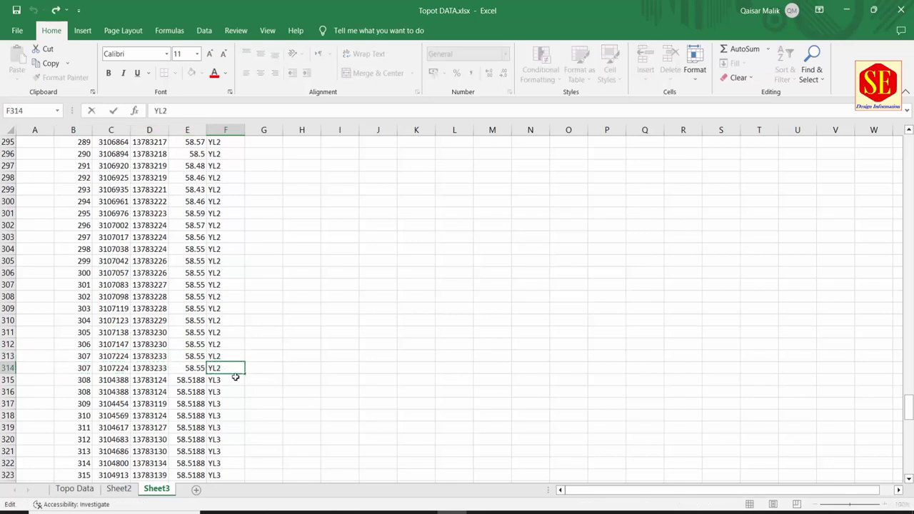
pyautogui.press('Return')
pyautogui.press('Return')
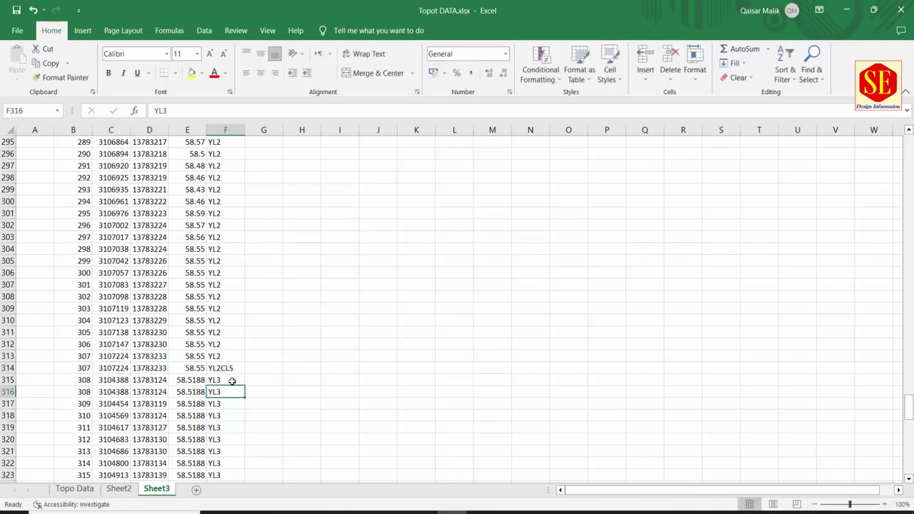
pyautogui.moveTo(90, 357); pyautogui.dragTo(227, 365)
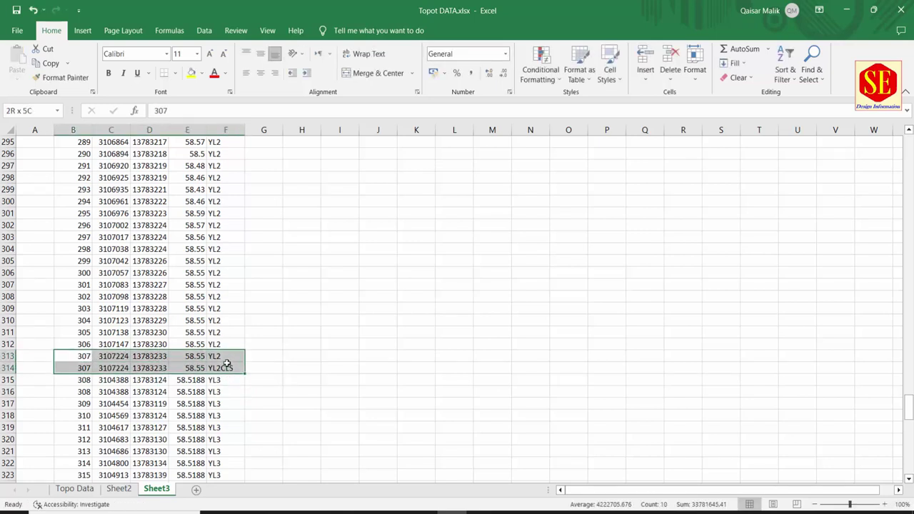
pyautogui.click(191, 73)
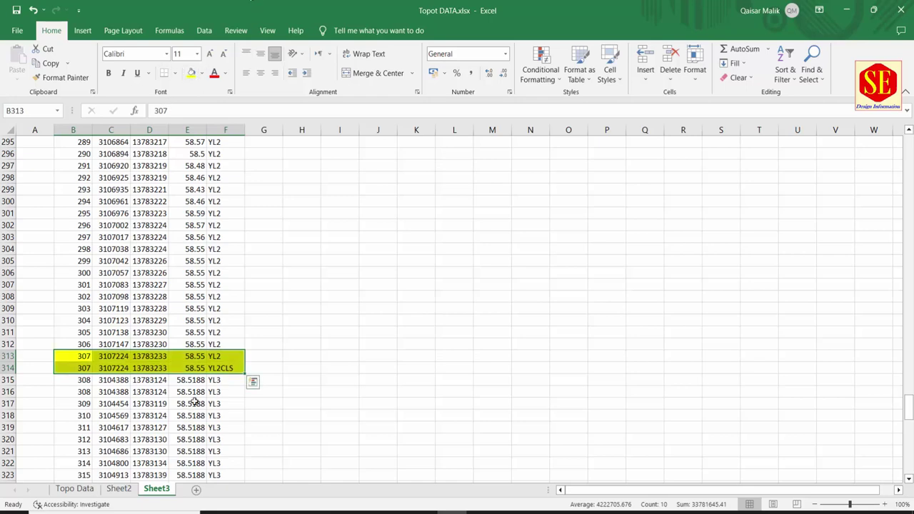
# Step: Recode the first point 308 copy as YL3STA and fill both point 308 rows orange
pyautogui.scroll(-1, 229, 385)
pyautogui.click(218, 345)
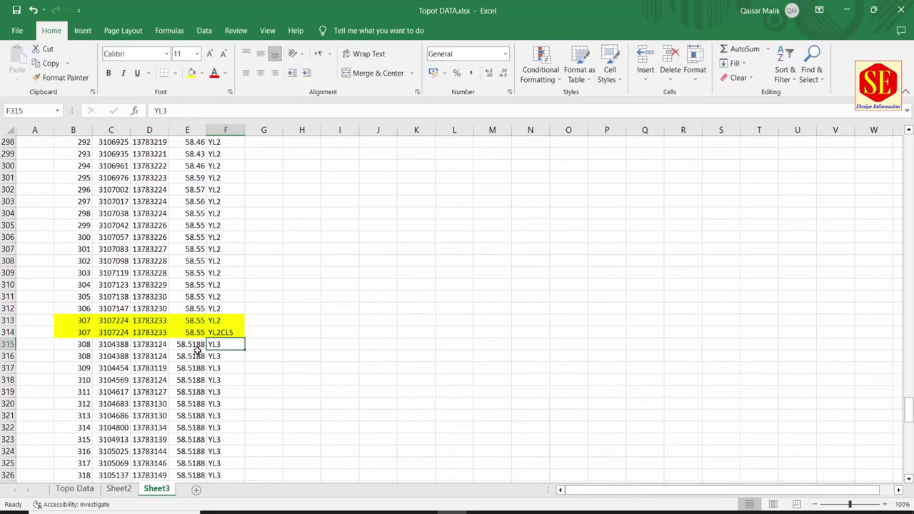
pyautogui.doubleClick(229, 344)
pyautogui.write('STA')
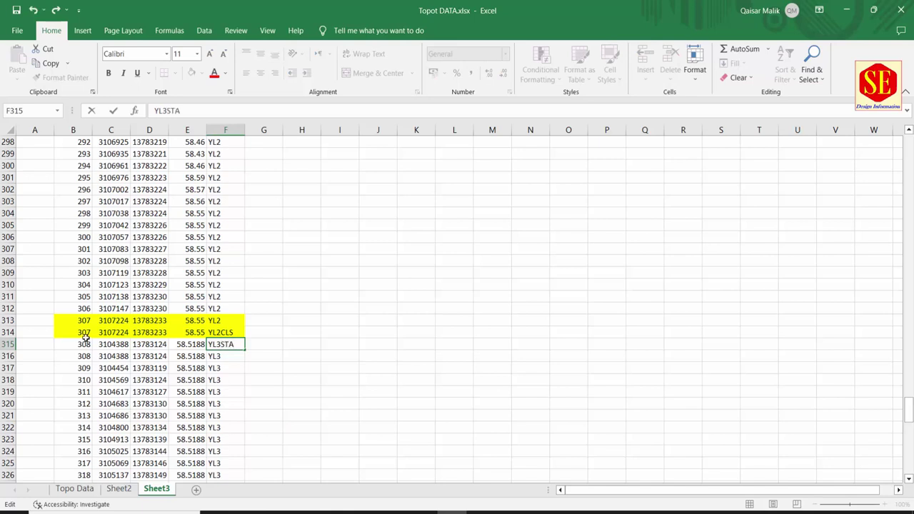
pyautogui.click(121, 367)
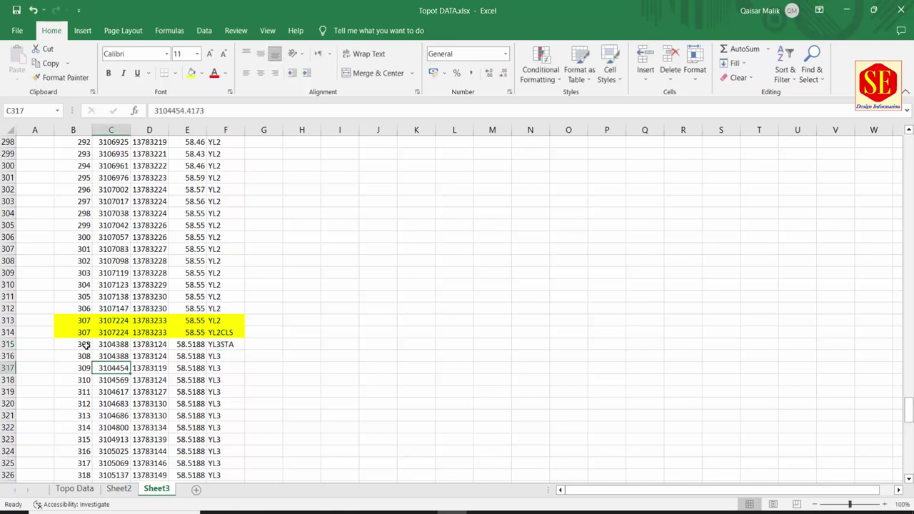
pyautogui.moveTo(86, 345); pyautogui.dragTo(213, 355)
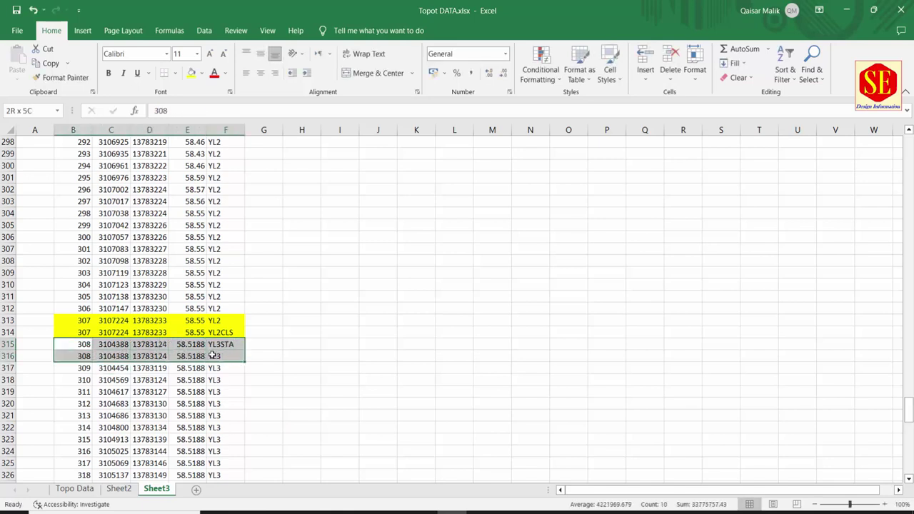
pyautogui.click(202, 73)
pyautogui.click(216, 181)
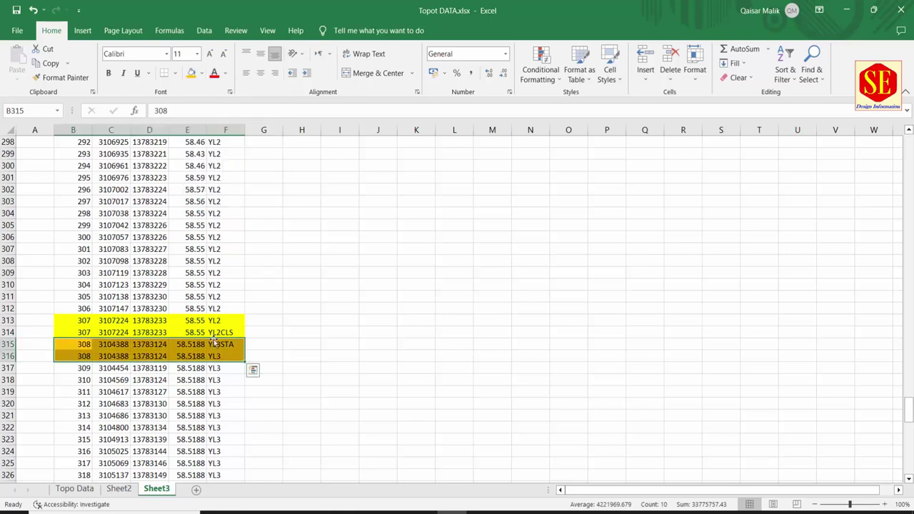
pyautogui.scroll(-10, 219, 366)
pyautogui.scroll(-2, 226, 390)
# Step: Insert blank row 348 above point 340 and paste a copy of point 340's data into it
pyautogui.scroll(-1, 225, 392)
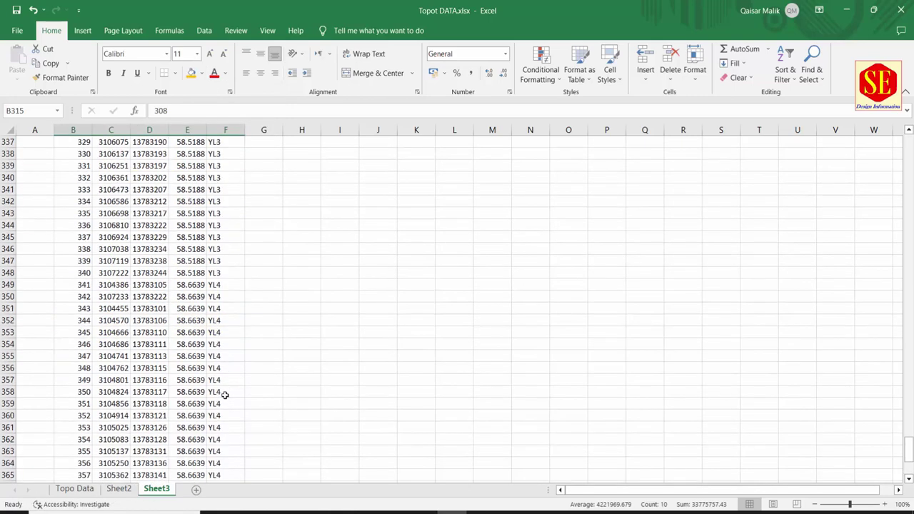
pyautogui.click(212, 285)
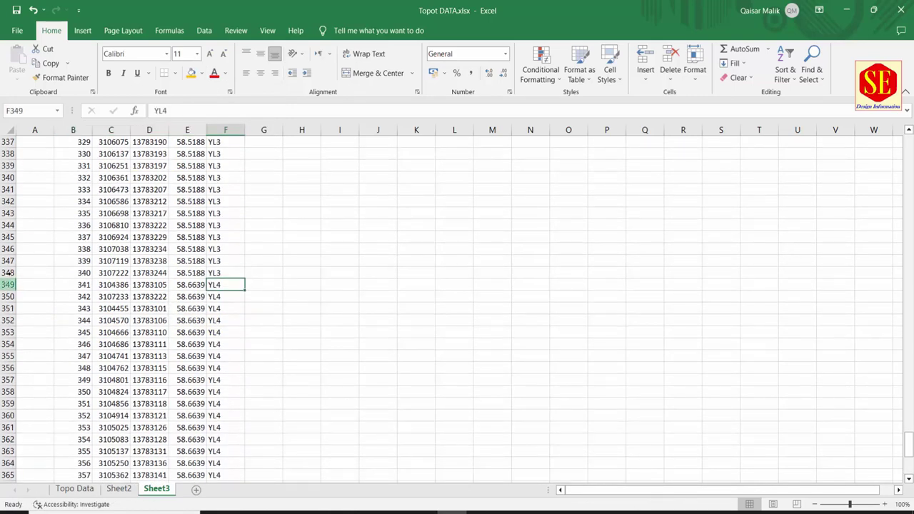
pyautogui.click(8, 272)
pyautogui.rightClick(9, 273)
pyautogui.click(52, 385)
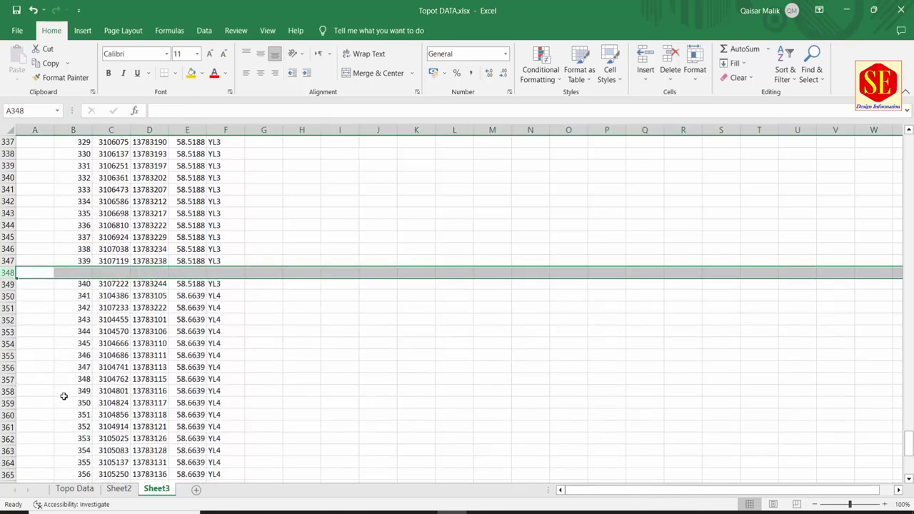
pyautogui.moveTo(84, 285); pyautogui.dragTo(217, 284)
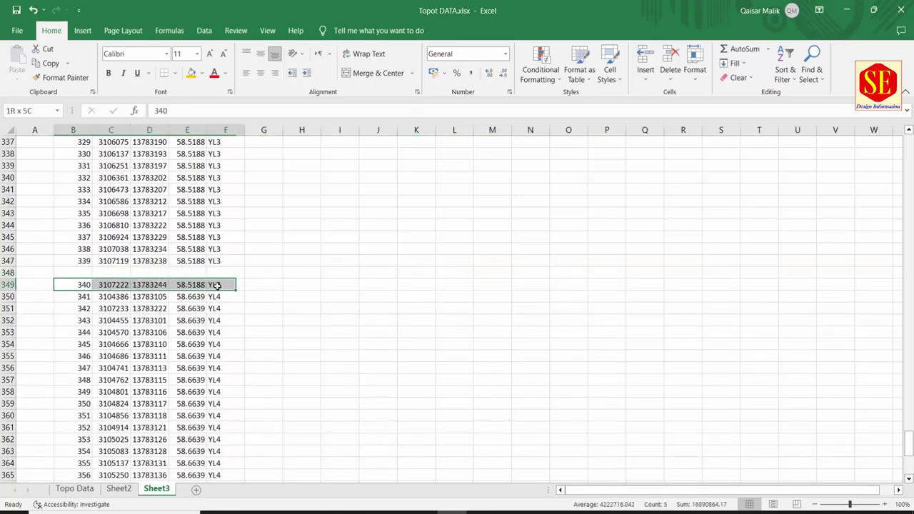
pyautogui.rightClick(218, 284)
pyautogui.click(250, 231)
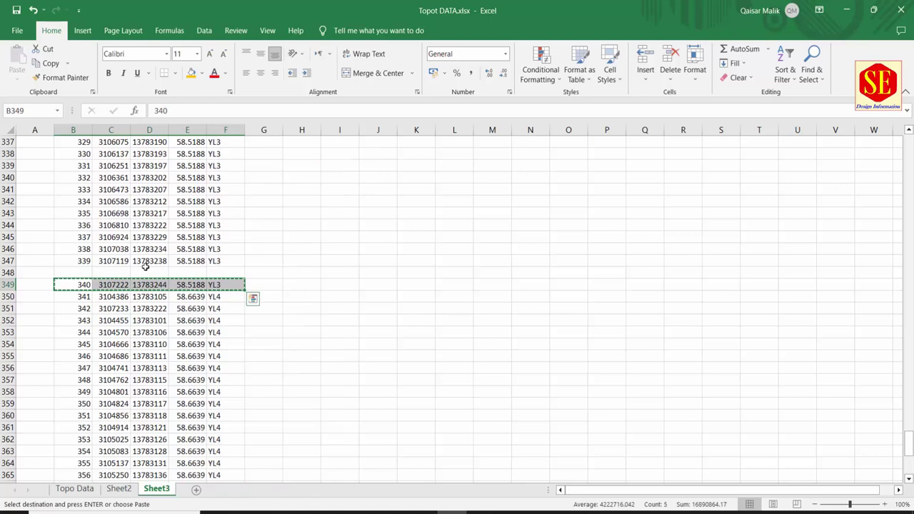
pyautogui.click(89, 272)
pyautogui.rightClick(84, 271)
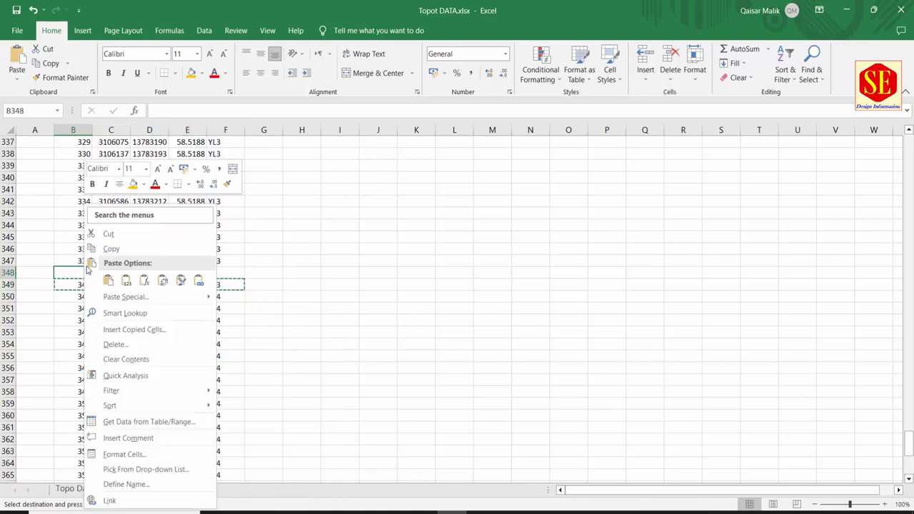
pyautogui.click(108, 281)
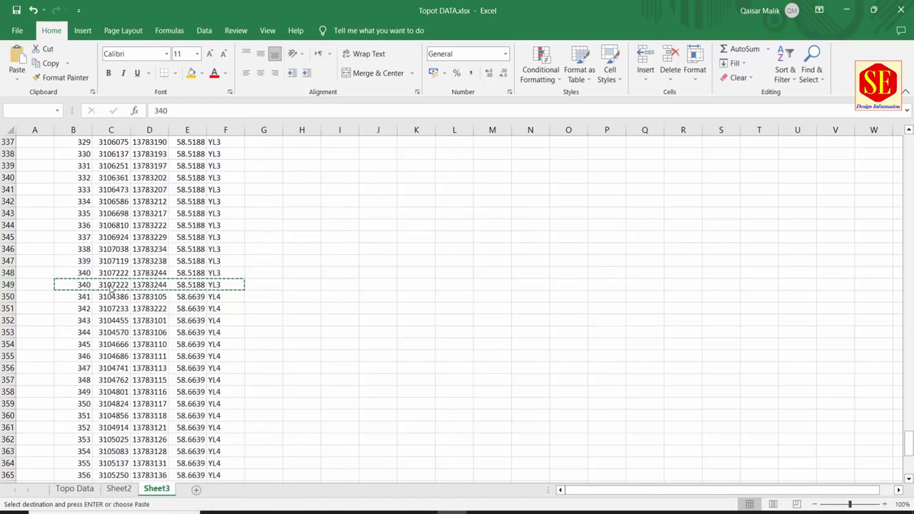
# Step: Recode the second point 340 copy as YL3CLS and fill both point 340 rows gold
pyautogui.click(222, 285)
pyautogui.doubleClick(222, 285)
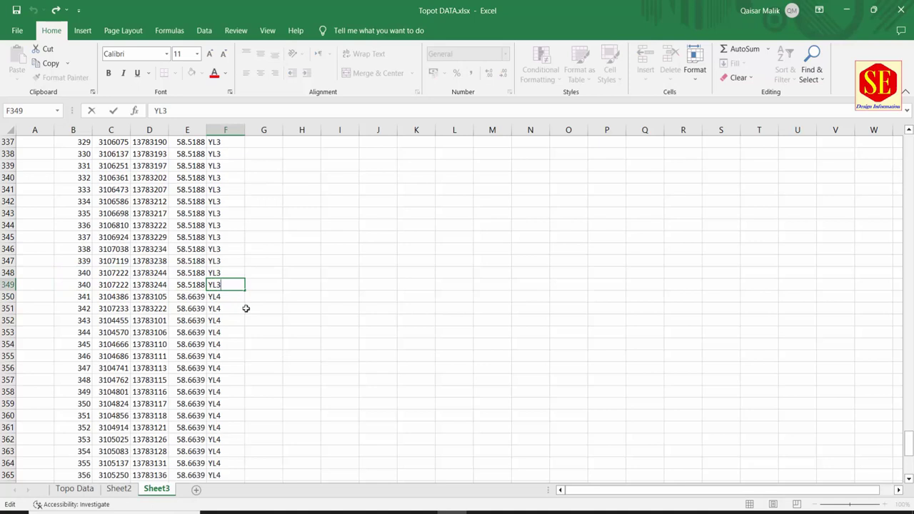
pyautogui.write('CLS')
pyautogui.click(246, 308)
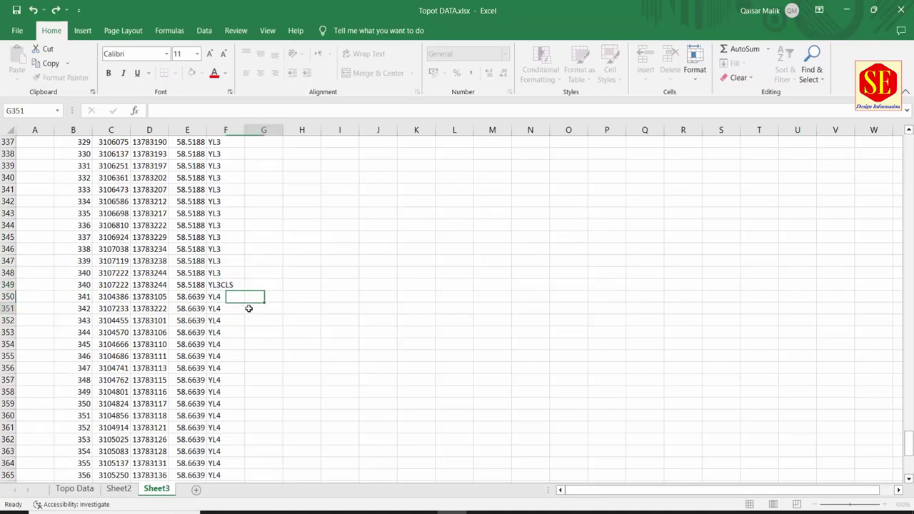
pyautogui.moveTo(80, 274); pyautogui.dragTo(228, 285)
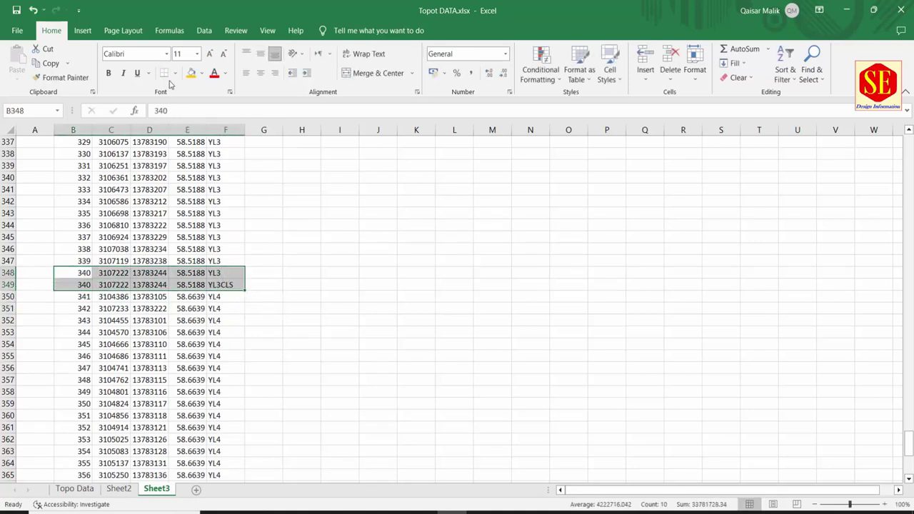
pyautogui.click(190, 73)
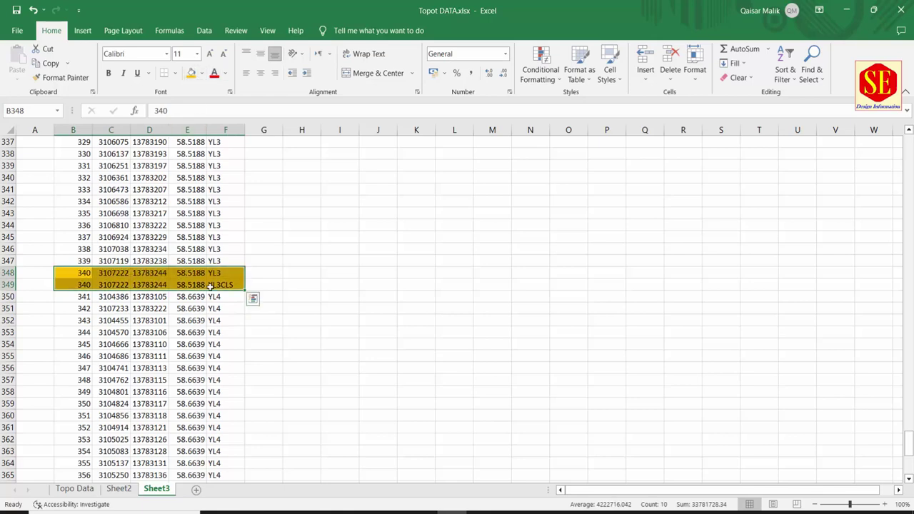
# Step: Duplicate point 341 into new row 351 and start recoding its first copy as YL4STA
pyautogui.click(6, 307)
pyautogui.rightClick(6, 307)
pyautogui.click(30, 207)
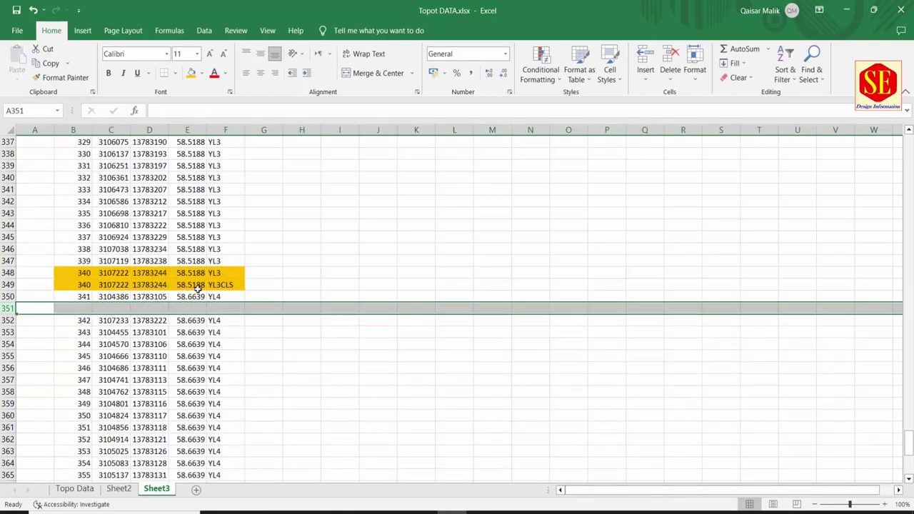
pyautogui.moveTo(81, 296); pyautogui.dragTo(216, 297)
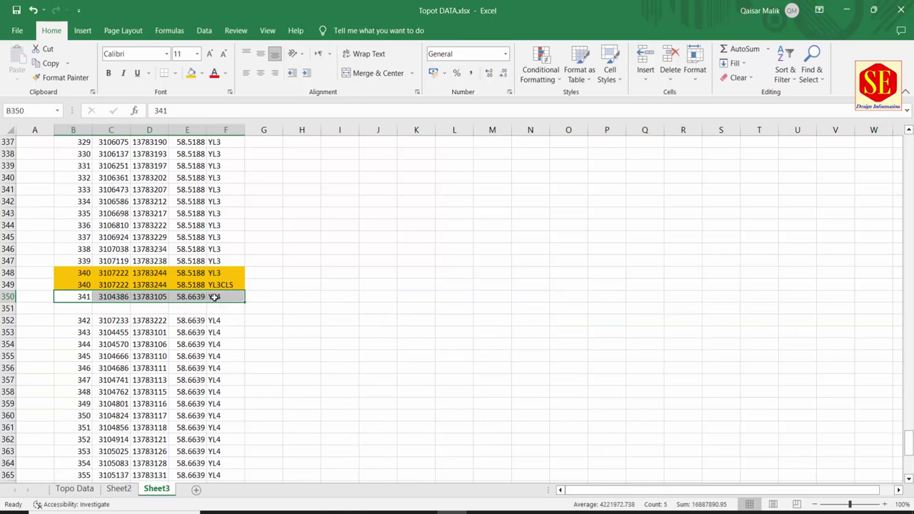
pyautogui.rightClick(217, 297)
pyautogui.click(242, 232)
pyautogui.click(83, 308)
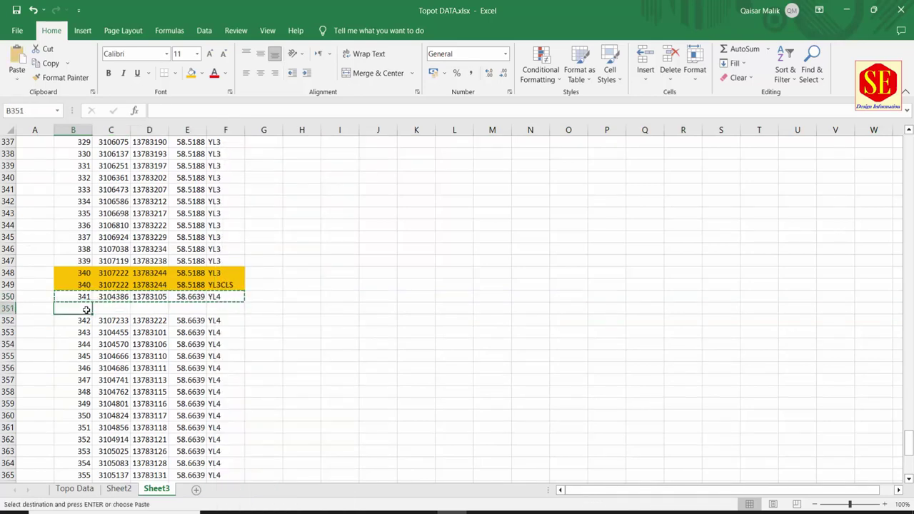
pyautogui.rightClick(86, 311)
pyautogui.click(111, 81)
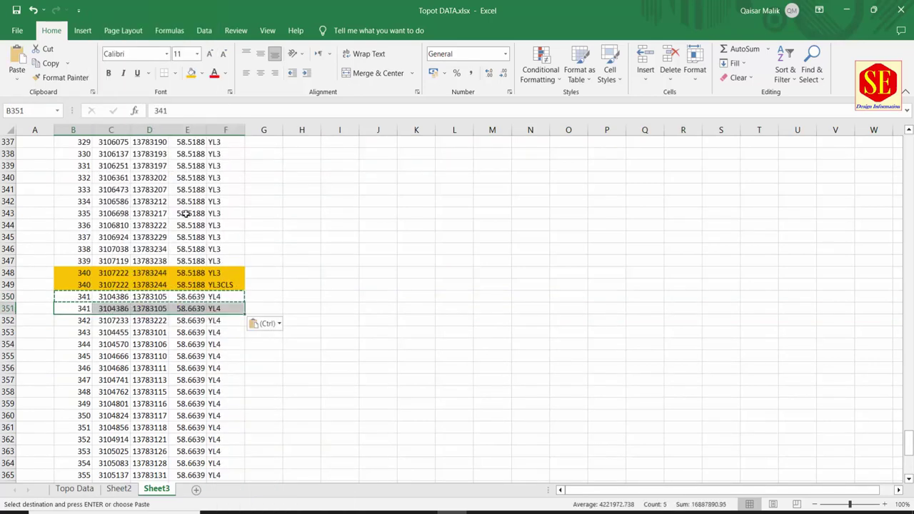
pyautogui.click(242, 304)
pyautogui.doubleClick(230, 298)
pyautogui.write('STA')
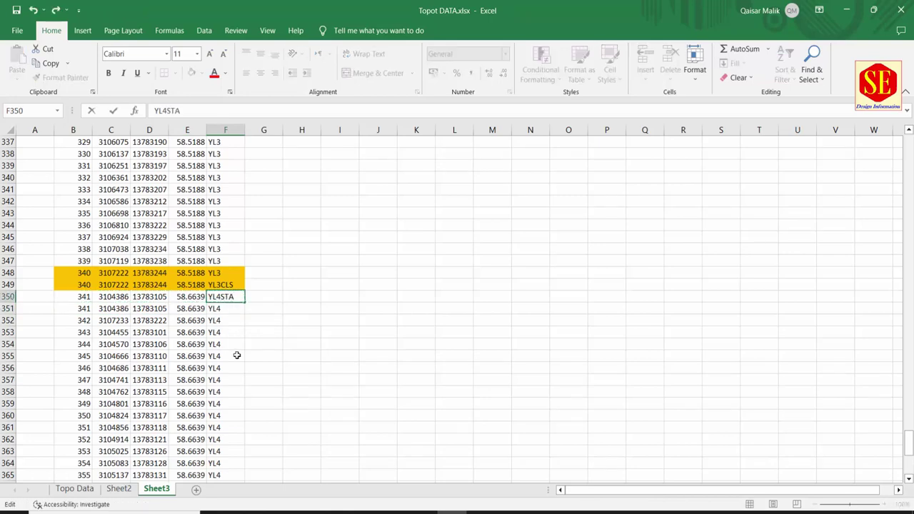
# Step: Insert a blank row above point 376 and paste a copy of its B:F data into it
pyautogui.scroll(-6, 247, 355)
pyautogui.scroll(-8, 246, 351)
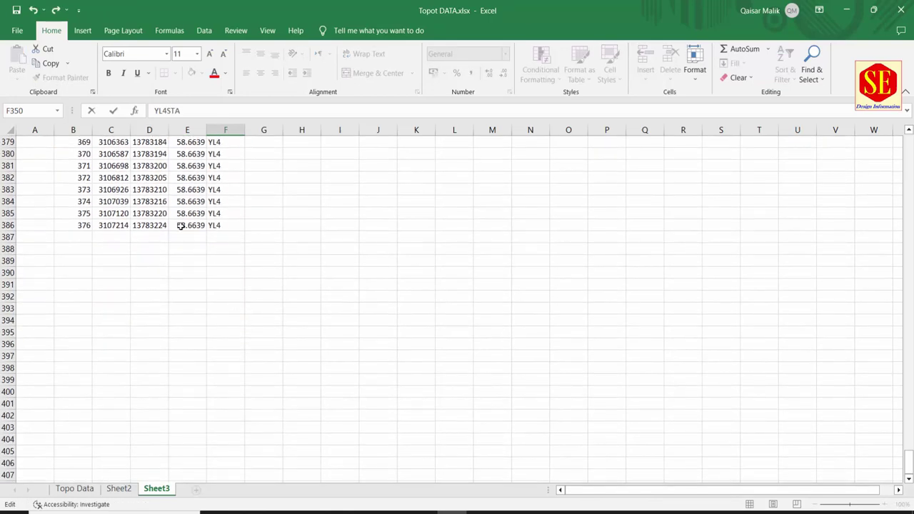
pyautogui.rightClick(11, 225)
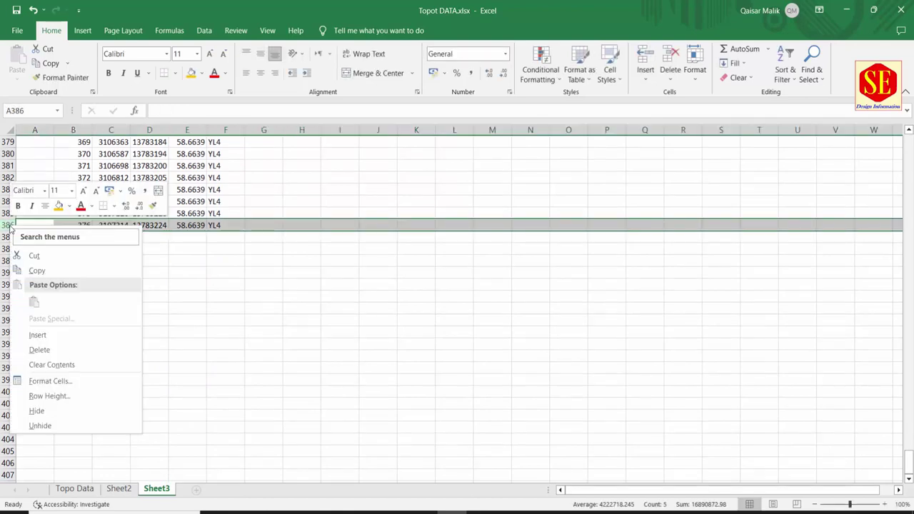
pyautogui.click(39, 334)
pyautogui.moveTo(83, 238); pyautogui.dragTo(220, 237)
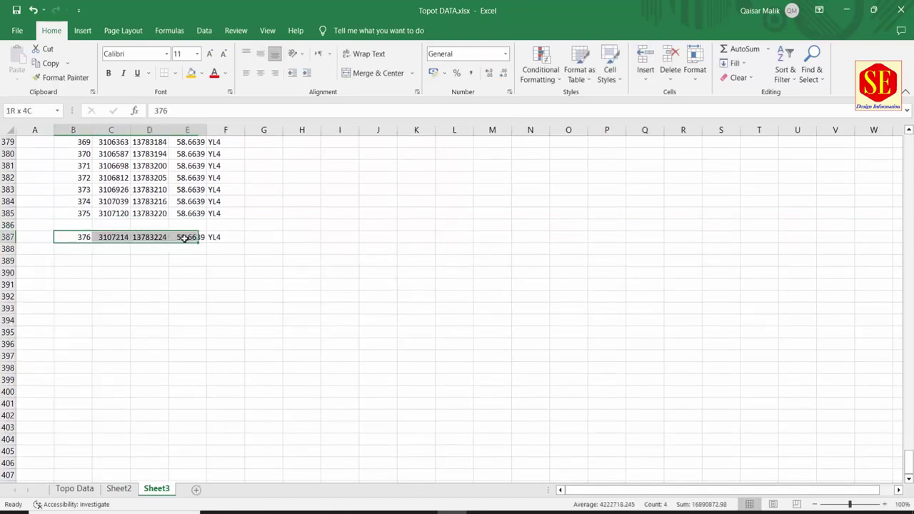
pyautogui.rightClick(221, 237)
pyautogui.click(243, 231)
pyautogui.moveTo(77, 225); pyautogui.dragTo(218, 225)
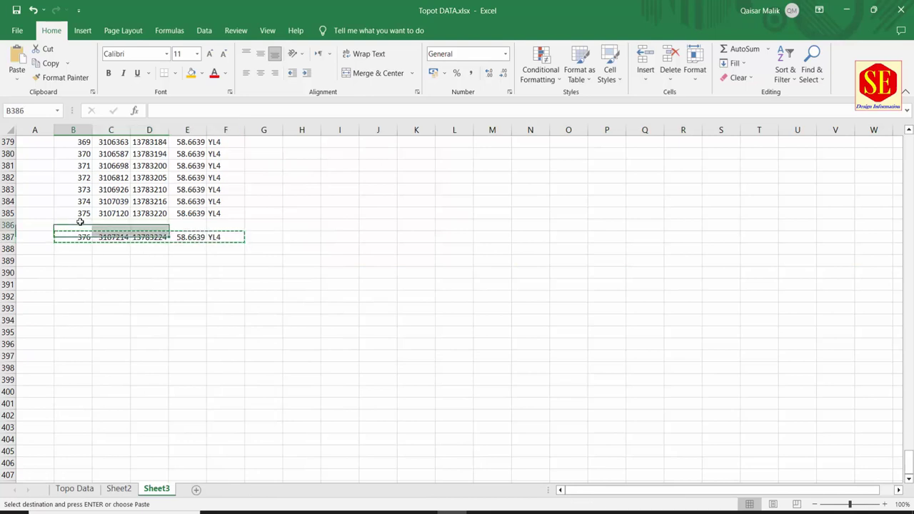
pyautogui.rightClick(84, 225)
pyautogui.click(127, 281)
pyautogui.click(157, 238)
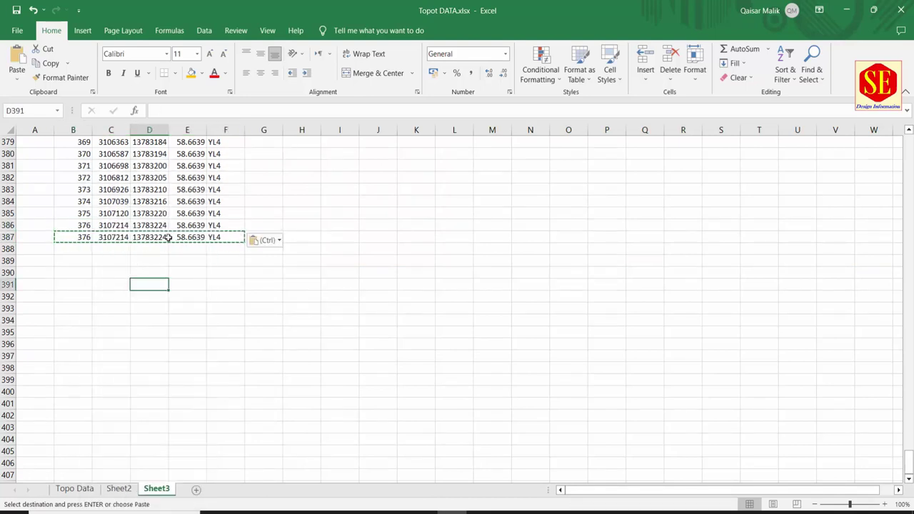
# Step: Change the lower point 376 copy's code from YL4 to YL4CLS
pyautogui.doubleClick(229, 237)
pyautogui.write('CLS')
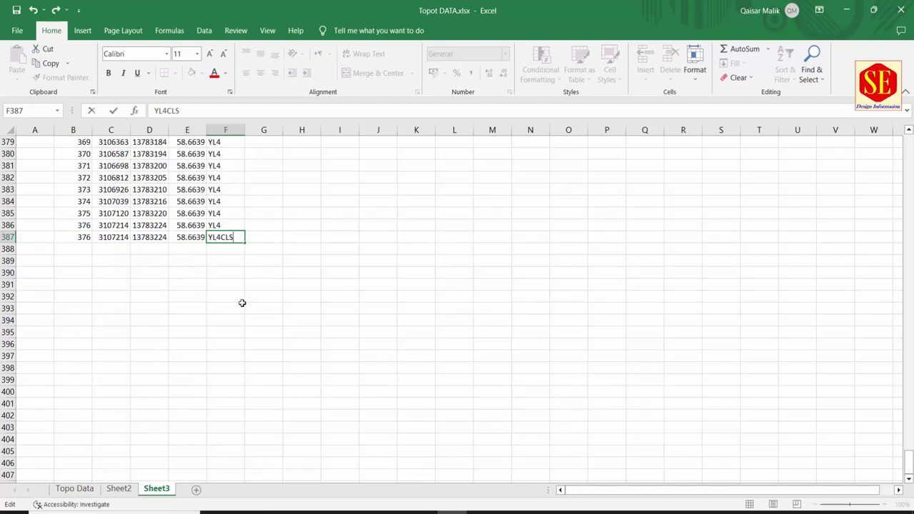
pyautogui.click(242, 303)
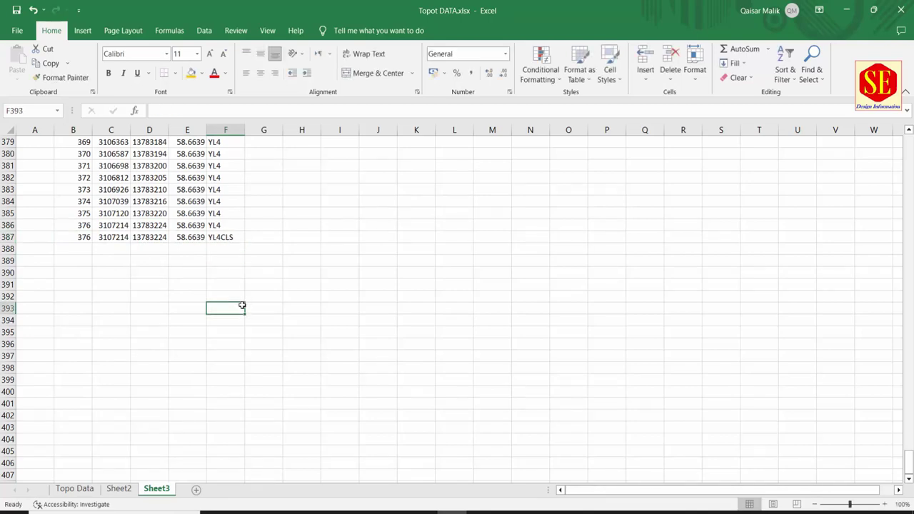
pyautogui.scroll(6, 232, 317)
pyautogui.scroll(9, 225, 350)
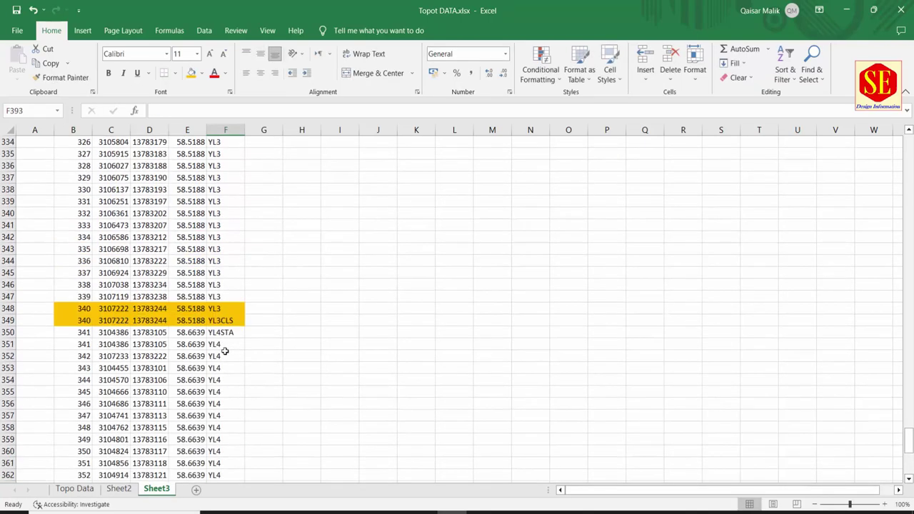
pyautogui.scroll(6, 225, 350)
pyautogui.scroll(8, 225, 350)
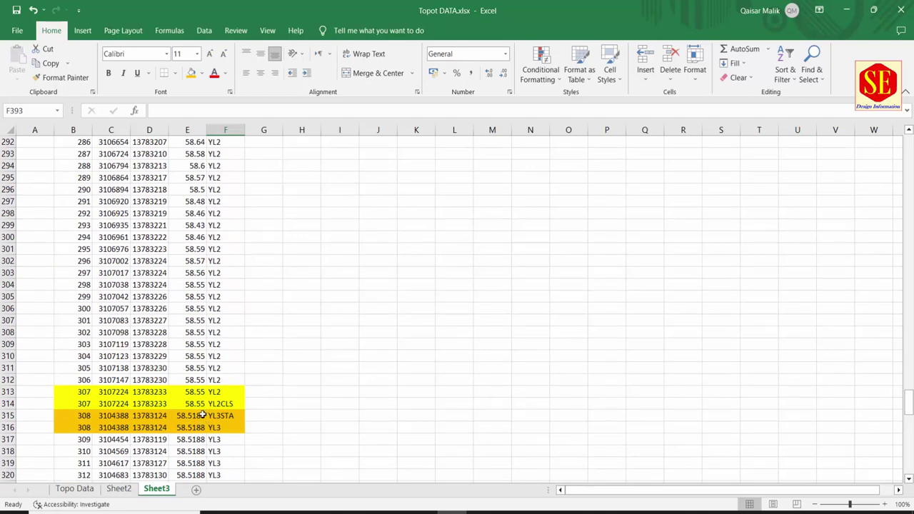
# Step: On Sheet2, filter the Description column to show only 1BoxCulv points
pyautogui.click(118, 488)
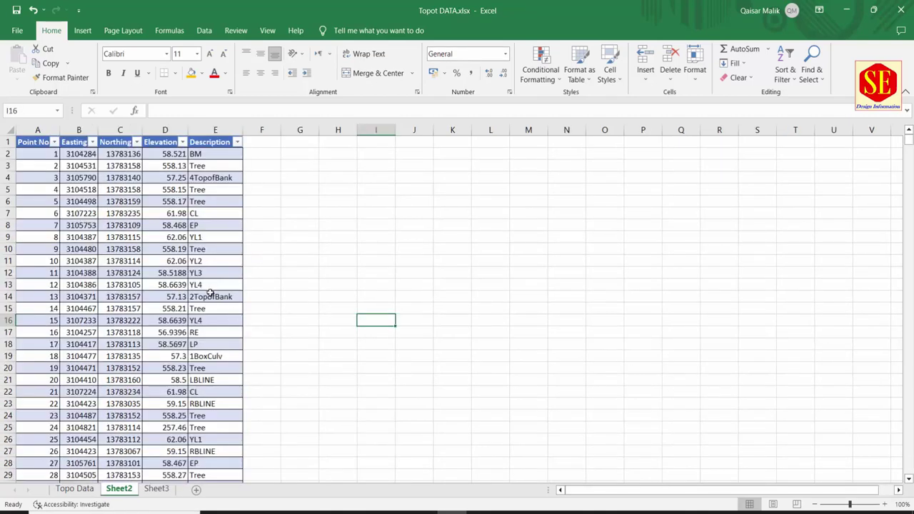
pyautogui.click(238, 142)
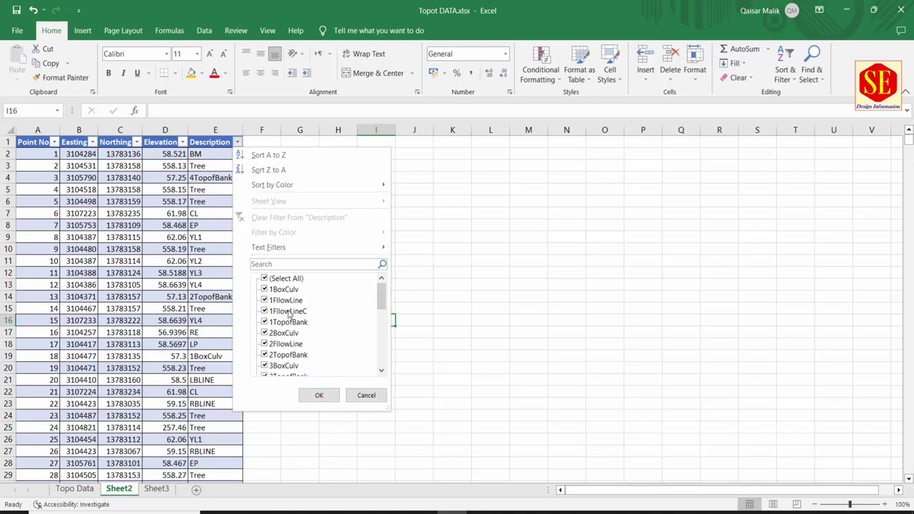
pyautogui.click(265, 279)
pyautogui.click(264, 289)
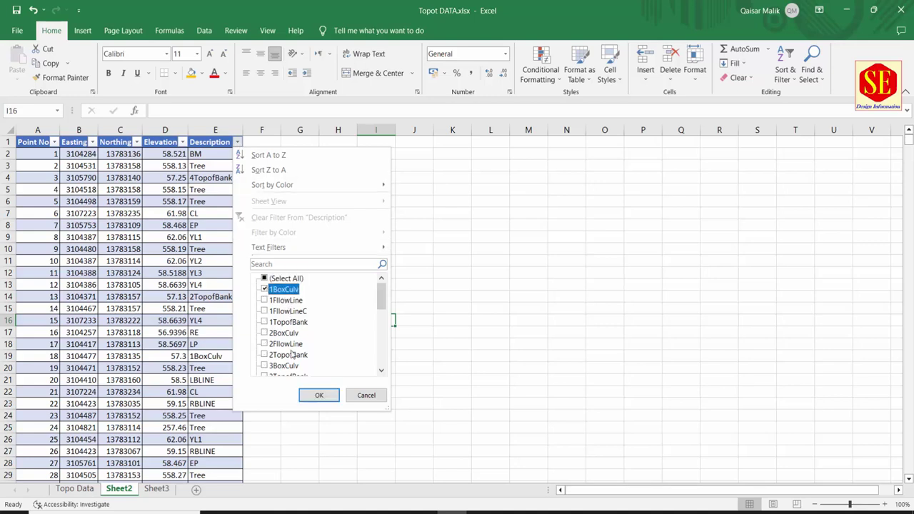
pyautogui.click(315, 396)
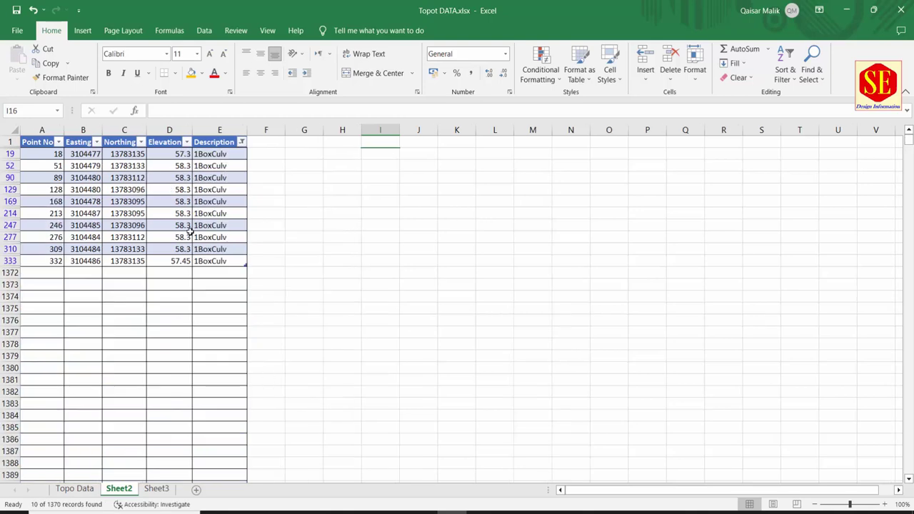
# Step: Switch the Description filter from 1BoxCulv to 2BoxCulv only
pyautogui.click(242, 142)
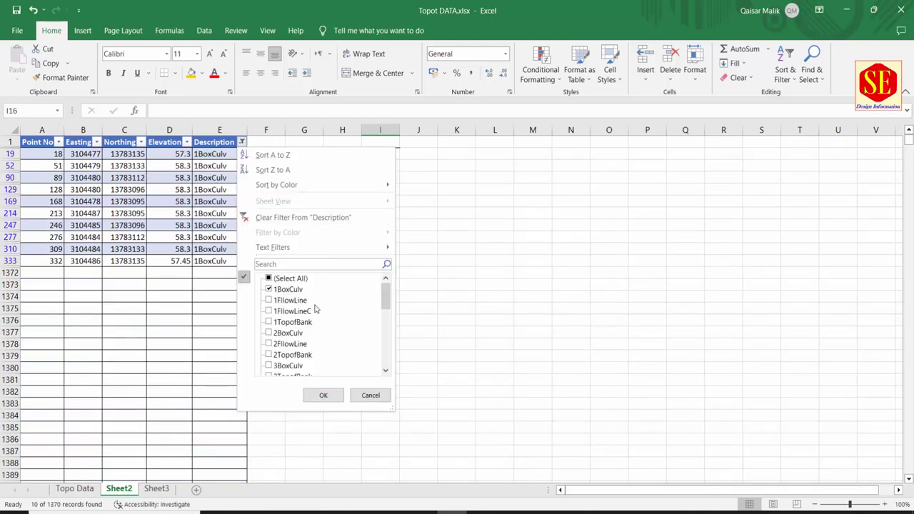
pyautogui.click(268, 333)
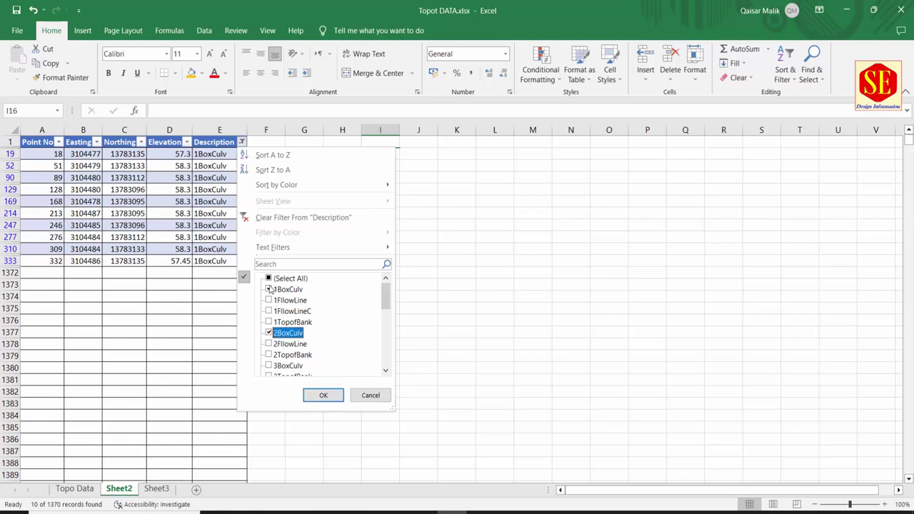
pyautogui.click(269, 289)
pyautogui.click(315, 396)
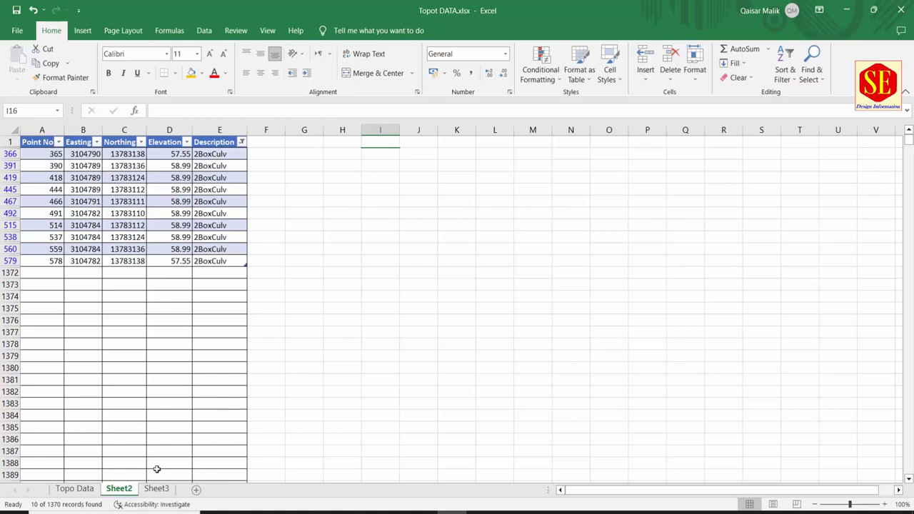
# Step: Copy the filtered 2BoxCulv rows and paste them into Sheet3 at B388, below the YL4 points
pyautogui.moveTo(33, 159); pyautogui.dragTo(219, 255)
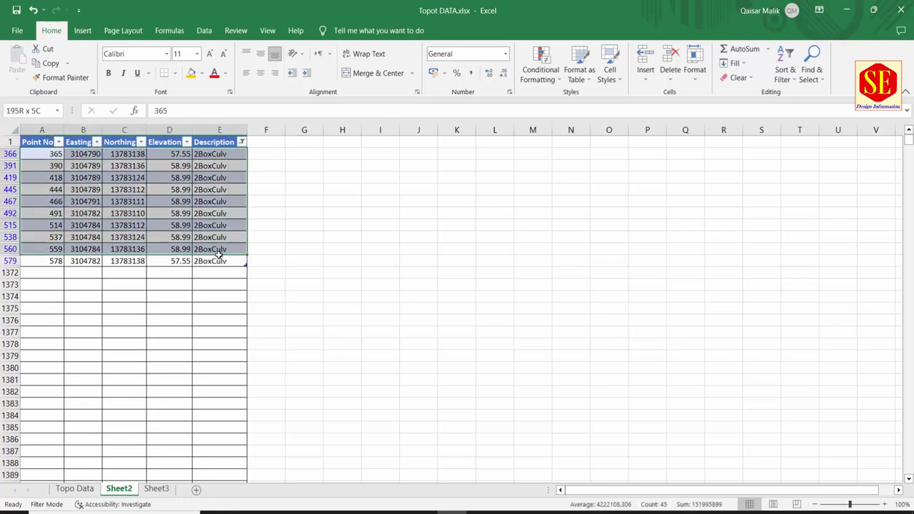
pyautogui.rightClick(219, 255)
pyautogui.click(240, 218)
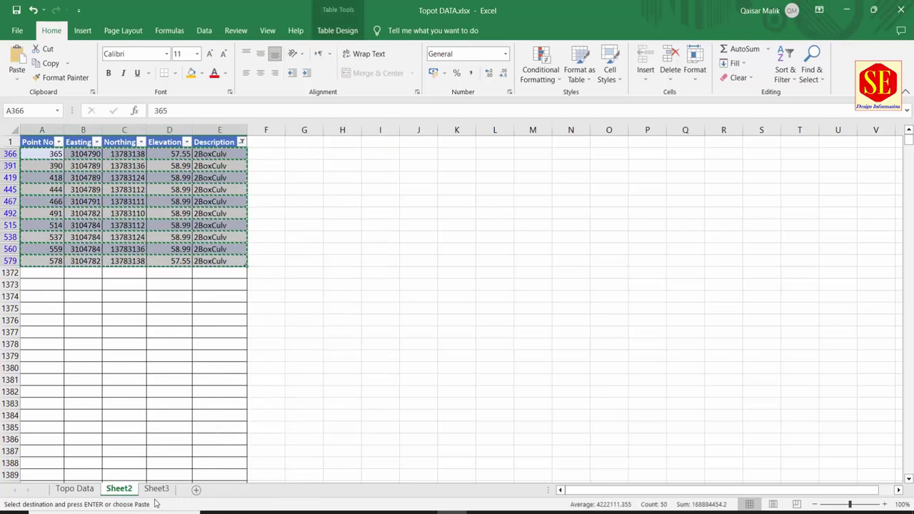
pyautogui.hotkey('ctrl', 'pagedown')
pyautogui.scroll(-10, 215, 371)
pyautogui.scroll(-15, 222, 375)
pyautogui.click(224, 380)
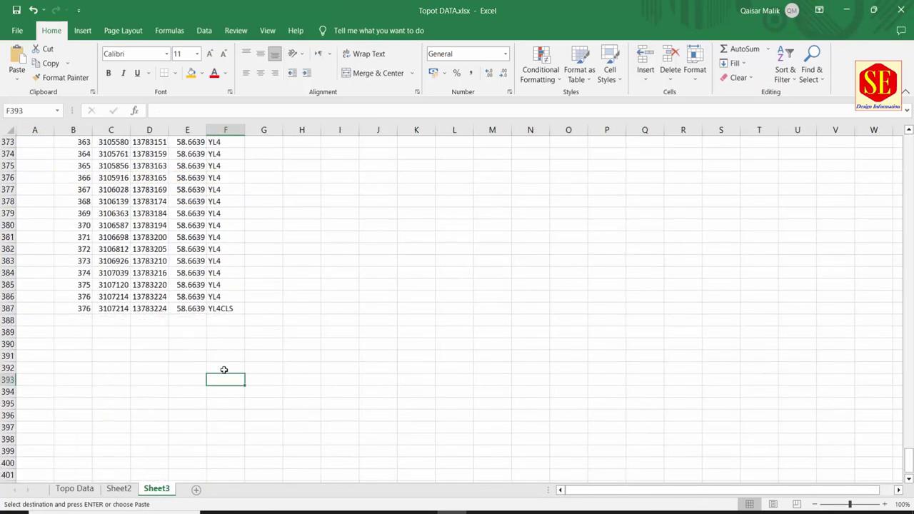
pyautogui.scroll(-4, 200, 348)
pyautogui.click(85, 177)
pyautogui.rightClick(85, 177)
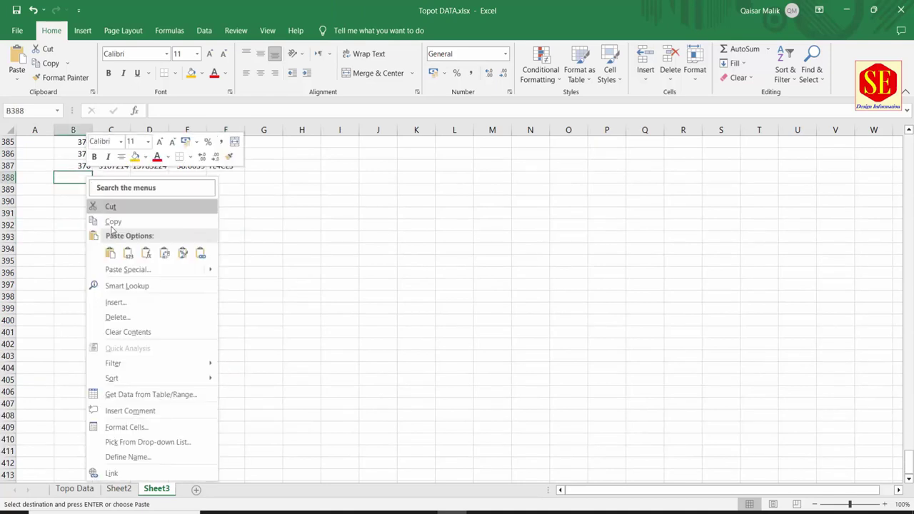
pyautogui.click(109, 250)
pyautogui.hotkey('ctrl', 'z')
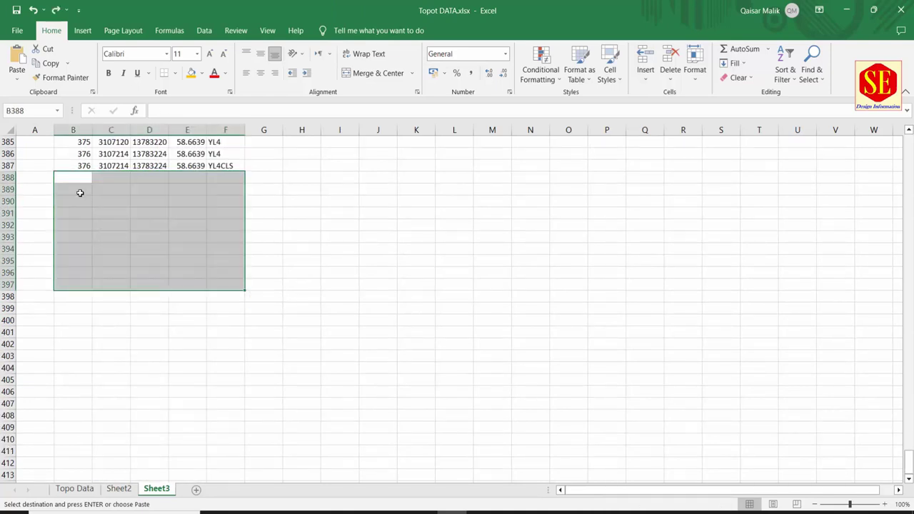
pyautogui.rightClick(76, 177)
pyautogui.click(127, 252)
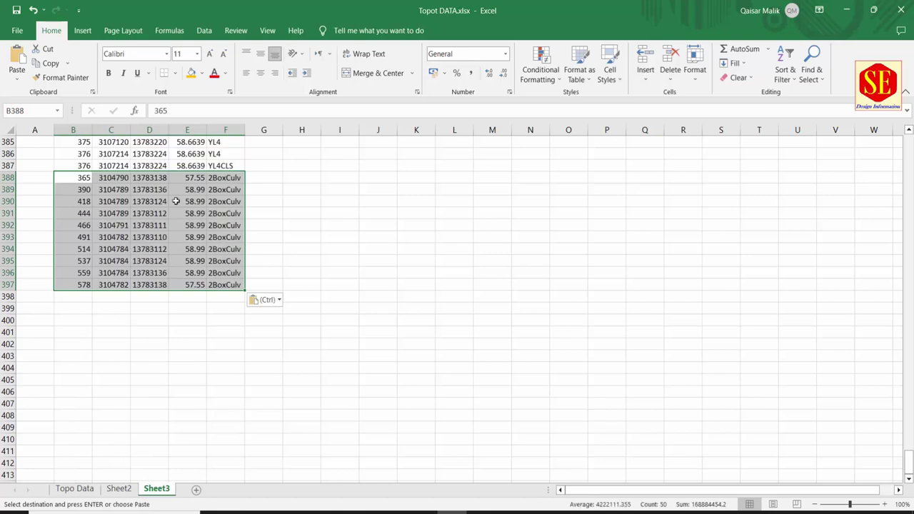
pyautogui.click(264, 165)
# Step: Insert a blank row 389 and paste a duplicate of point 365 from B388:F388 into it
pyautogui.click(6, 190)
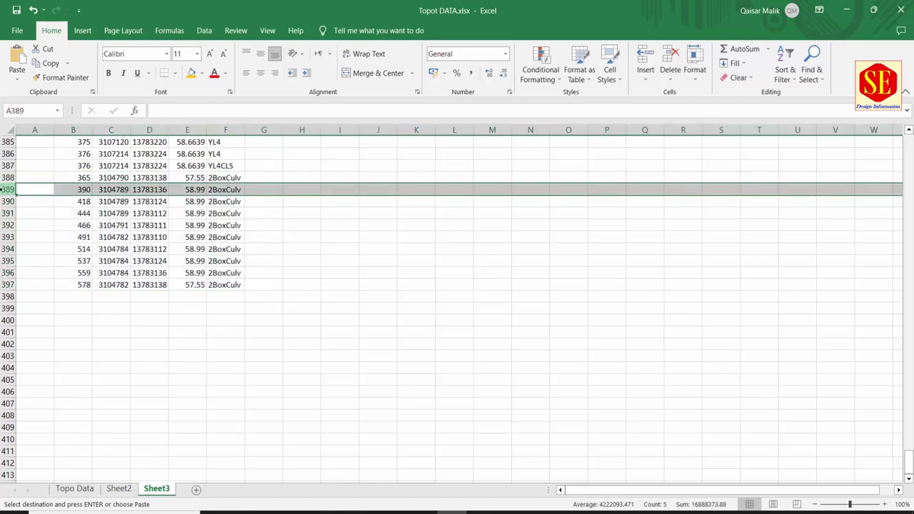
pyautogui.rightClick(6, 189)
pyautogui.click(32, 301)
pyautogui.click(198, 309)
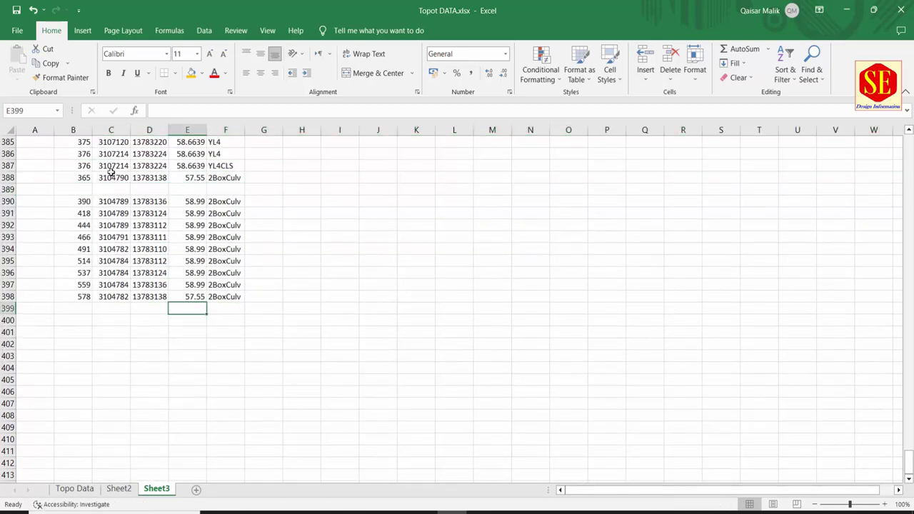
pyautogui.moveTo(85, 177); pyautogui.dragTo(225, 178)
pyautogui.rightClick(225, 178)
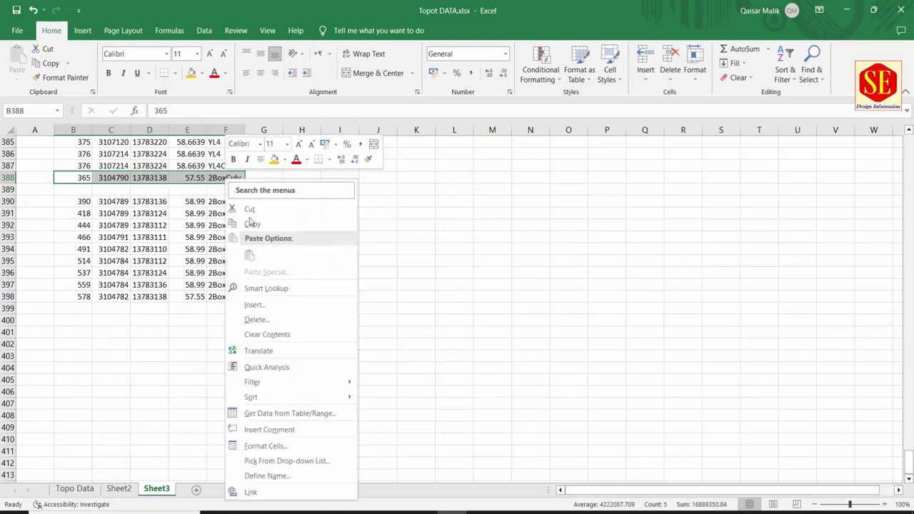
pyautogui.click(254, 223)
pyautogui.click(82, 188)
pyautogui.rightClick(84, 189)
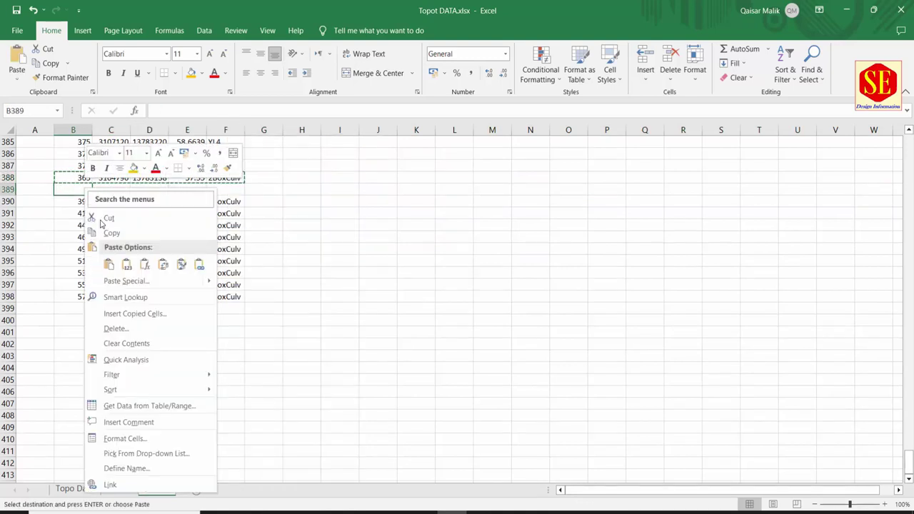
pyautogui.click(109, 264)
pyautogui.click(240, 178)
# Step: Change the first culvert point's code in F388 to 2BoxCulvSTA
pyautogui.doubleClick(240, 178)
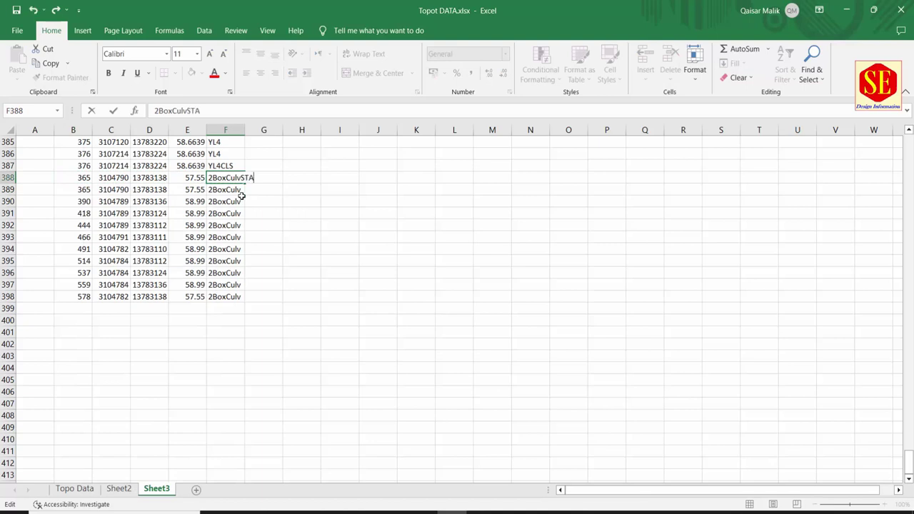
pyautogui.click(242, 199)
pyautogui.click(227, 296)
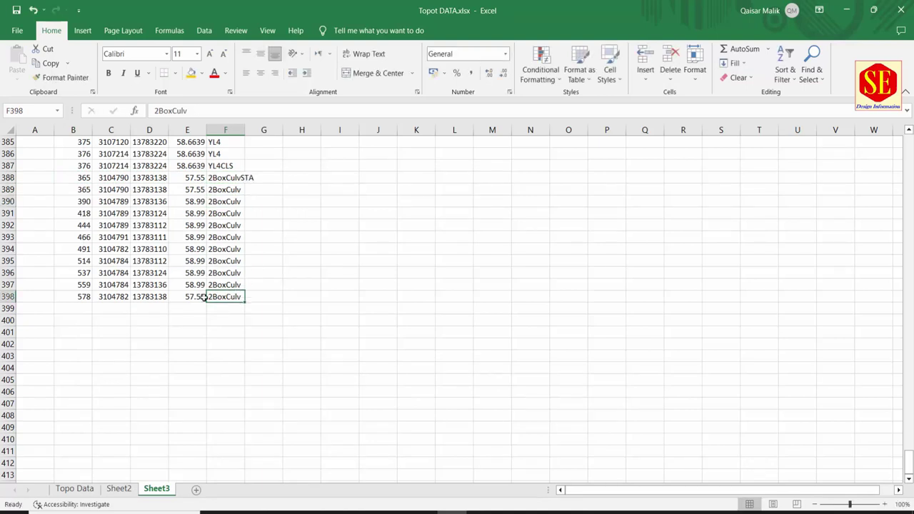
# Step: Duplicate point 578 into a new row 398 and code the lower copy 2BoxCulvCLS
pyautogui.click(15, 295)
pyautogui.rightClick(14, 294)
pyautogui.click(43, 405)
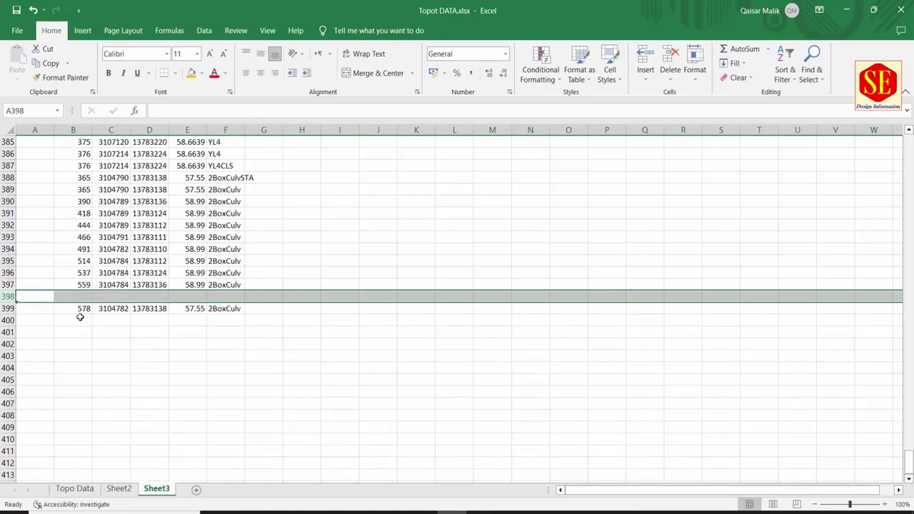
pyautogui.moveTo(80, 309); pyautogui.dragTo(226, 308)
pyautogui.rightClick(227, 307)
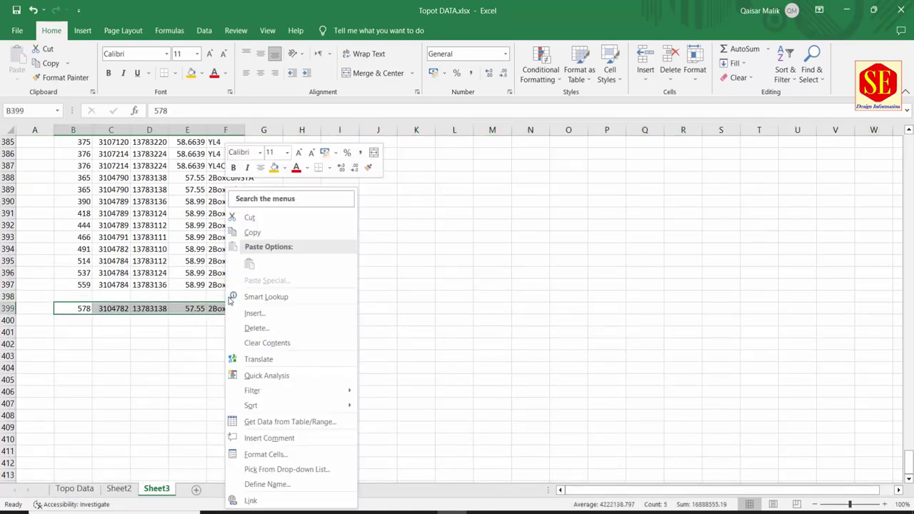
pyautogui.click(252, 232)
pyautogui.rightClick(84, 295)
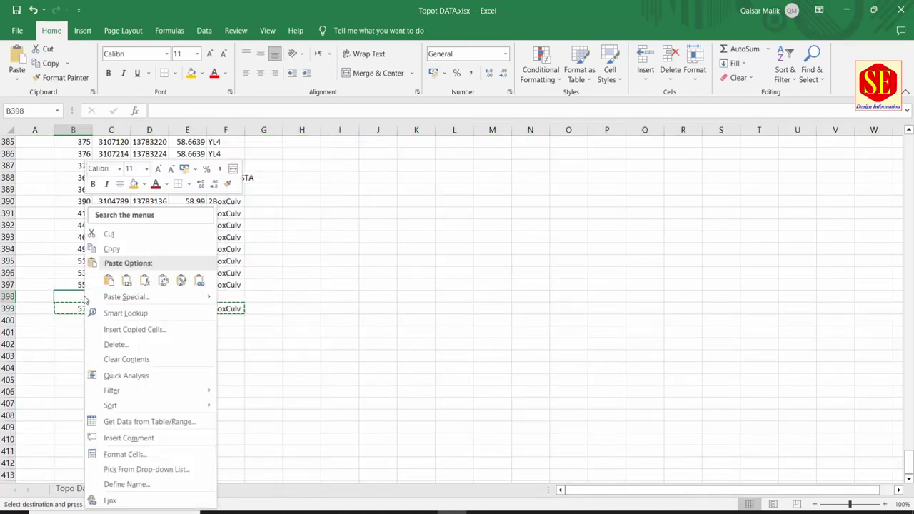
pyautogui.click(126, 281)
pyautogui.click(240, 308)
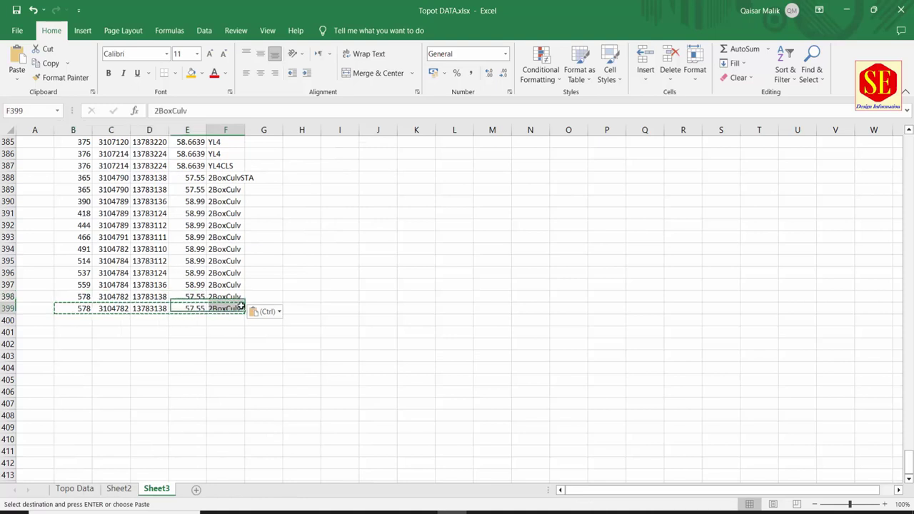
pyautogui.doubleClick(239, 308)
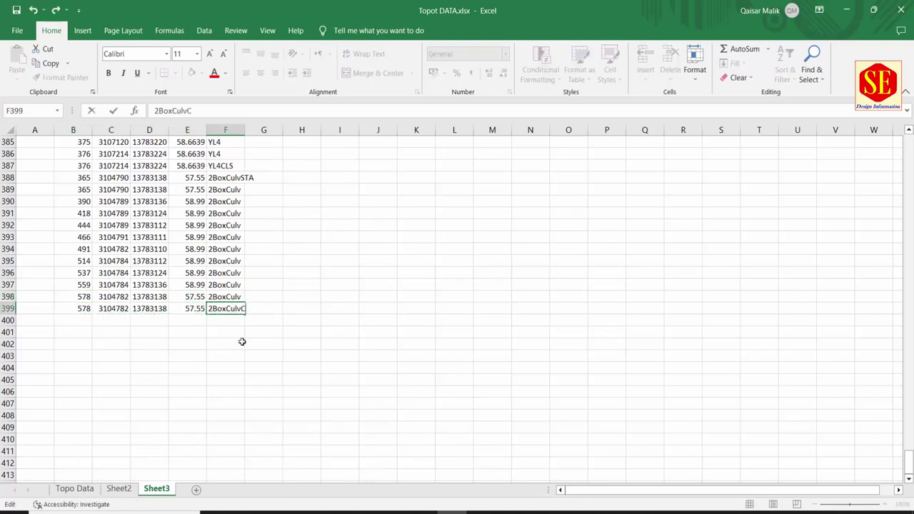
pyautogui.click(258, 353)
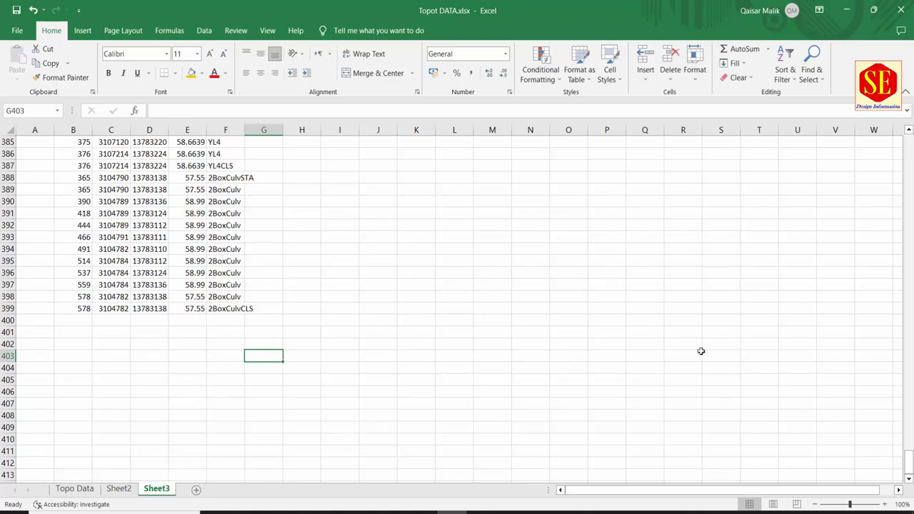
# Step: Fill the P NO column from B6:B7 down to the last row as one continuous sequence
pyautogui.moveTo(908, 461); pyautogui.dragTo(908, 142)
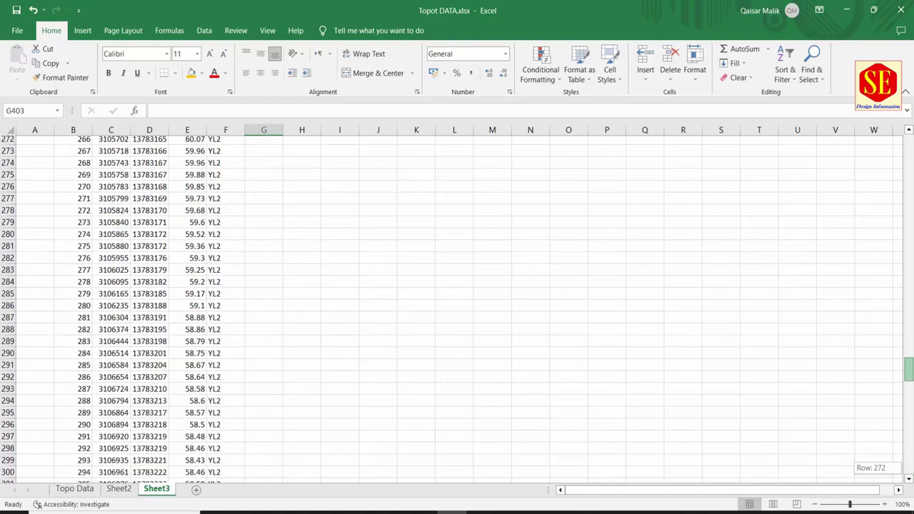
pyautogui.moveTo(84, 189); pyautogui.dragTo(85, 202)
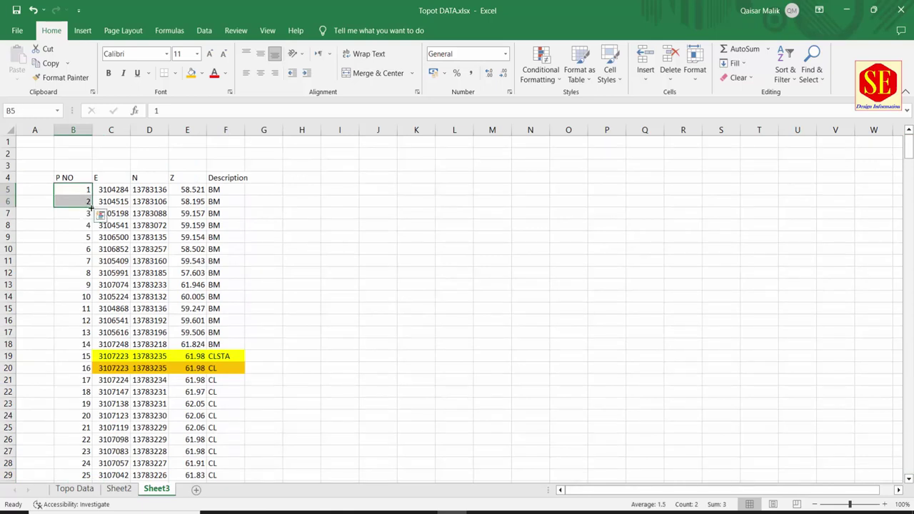
pyautogui.doubleClick(92, 207)
pyautogui.click(82, 192)
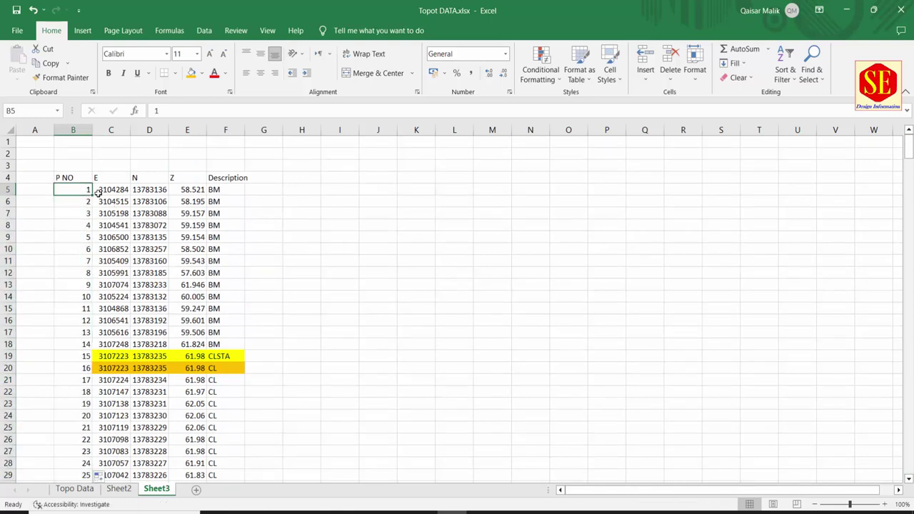
pyautogui.press('Down')
pyautogui.press('Down')
pyautogui.press('Down')
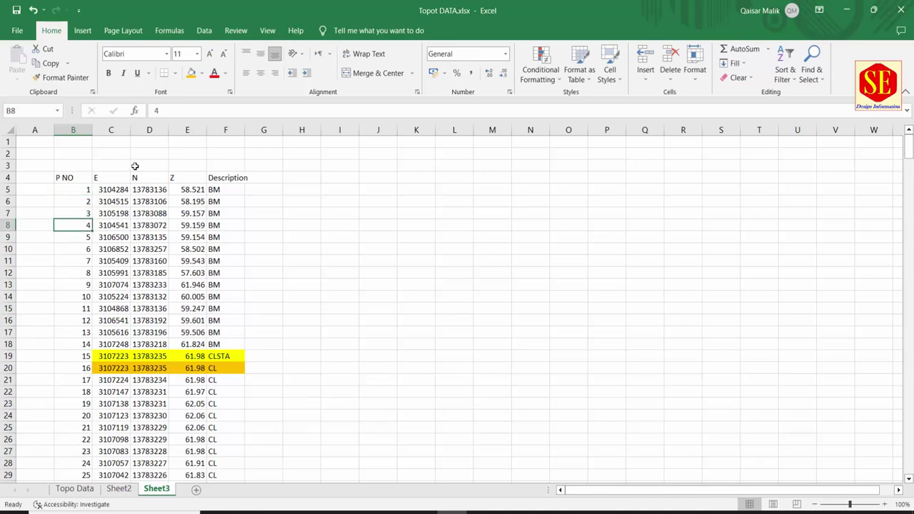
pyautogui.moveTo(88, 202); pyautogui.dragTo(89, 213)
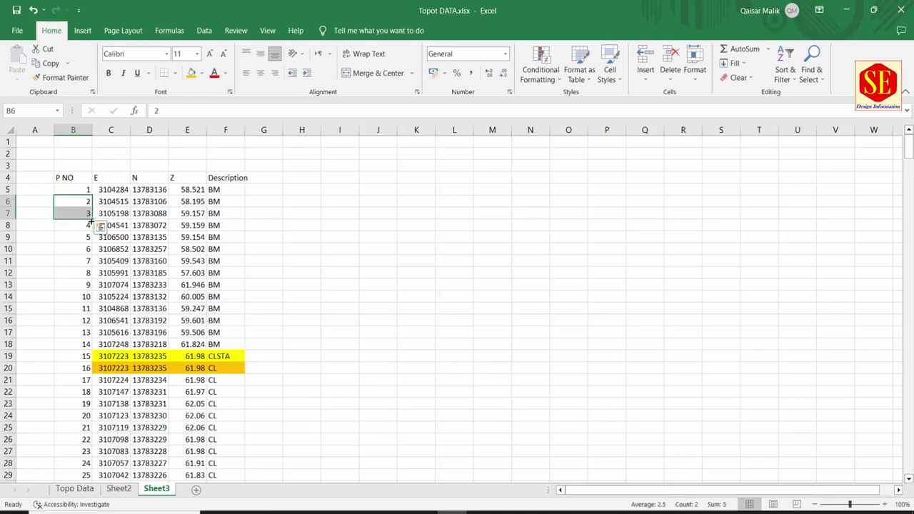
pyautogui.doubleClick(91, 219)
pyautogui.scroll(-10, 270, 341)
pyautogui.scroll(-10, 269, 341)
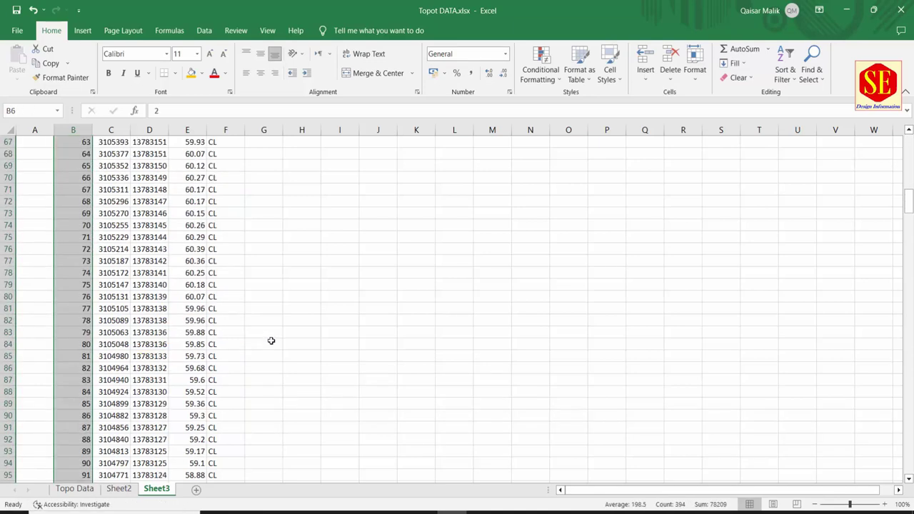
pyautogui.scroll(-9, 269, 340)
pyautogui.scroll(-13, 270, 341)
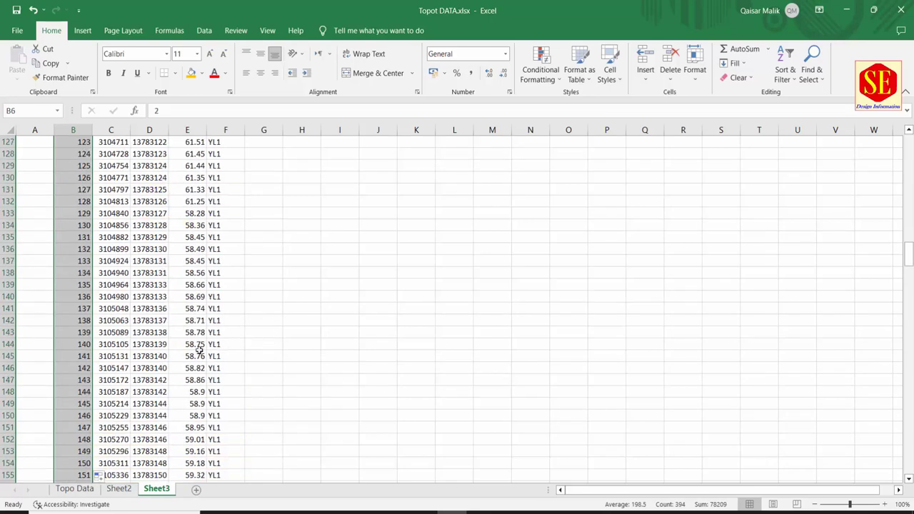
pyautogui.scroll(3, 81, 302)
pyautogui.scroll(-4, 84, 295)
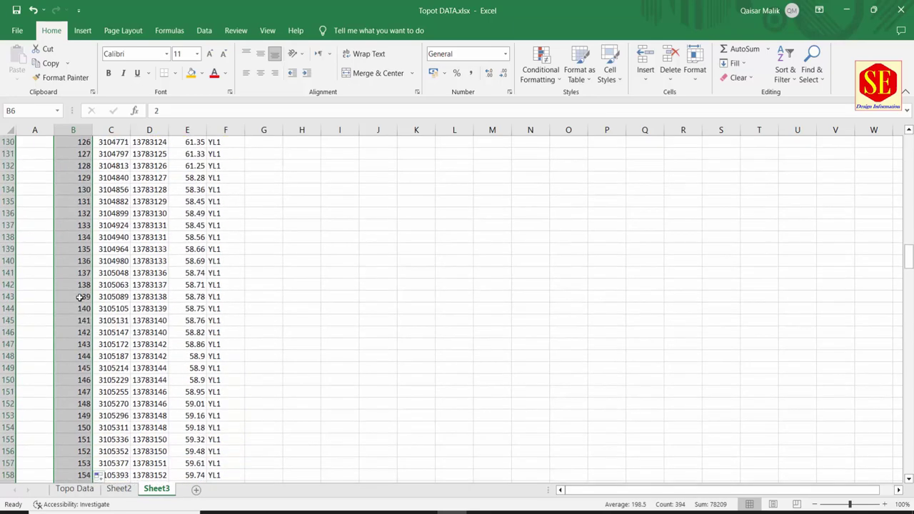
pyautogui.scroll(-6, 84, 295)
# Step: Look at the Civil 3D survey drawing, then bring the Excel point table back
pyautogui.click(540, 512)
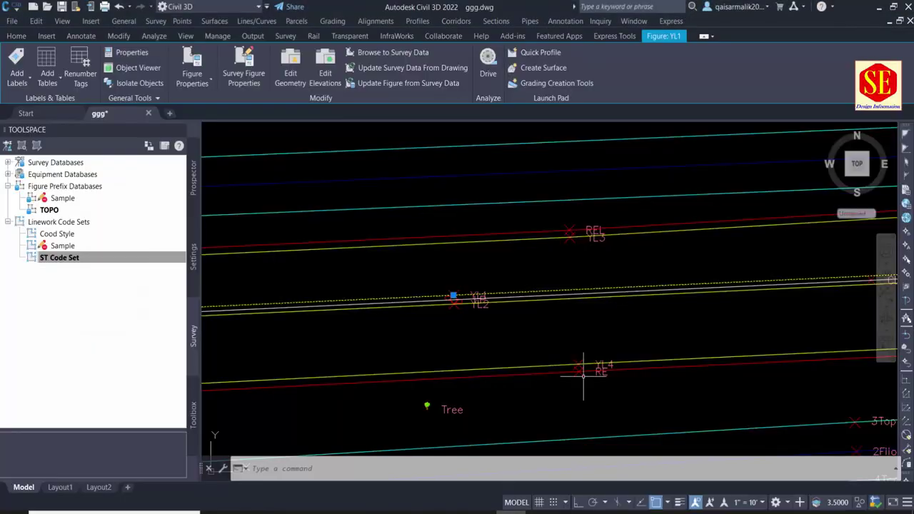
pyautogui.scroll(-6, 489, 312)
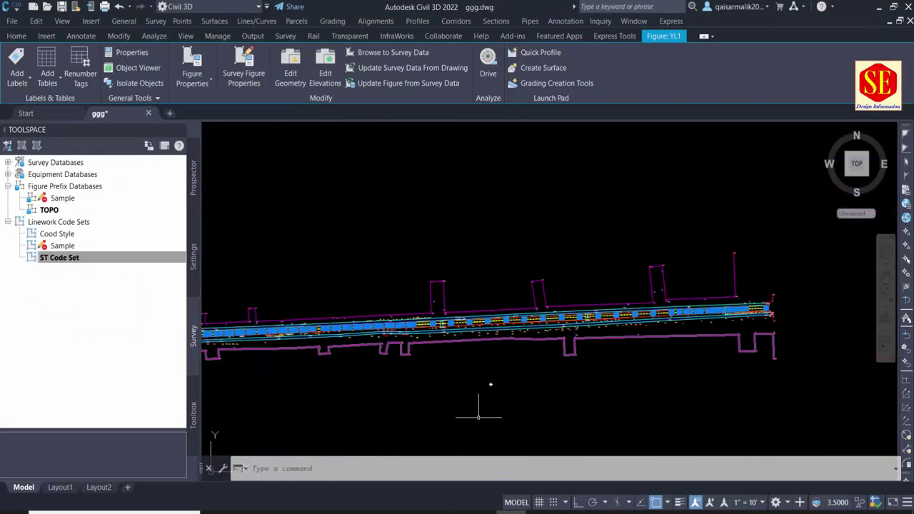
pyautogui.hotkey('alt', 'Tab')
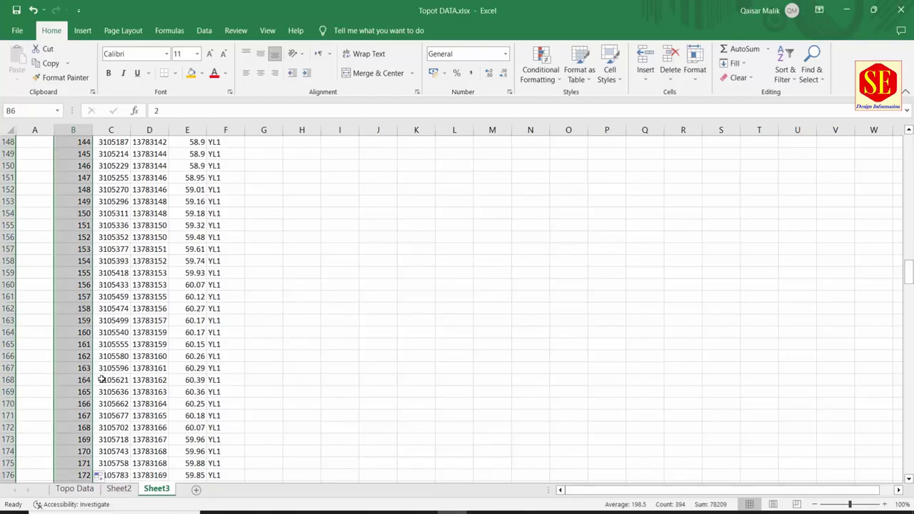
# Step: Scroll through the Topo Data sheet's column E STA/CLS codes, then return to Civil 3D
pyautogui.scroll(-7, 158, 296)
pyautogui.scroll(-7, 207, 293)
pyautogui.scroll(-4, 210, 304)
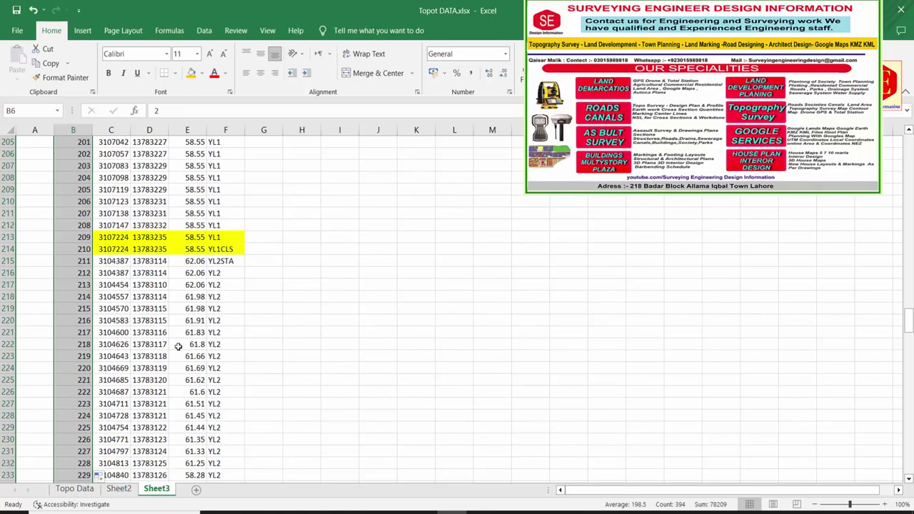
pyautogui.click(77, 491)
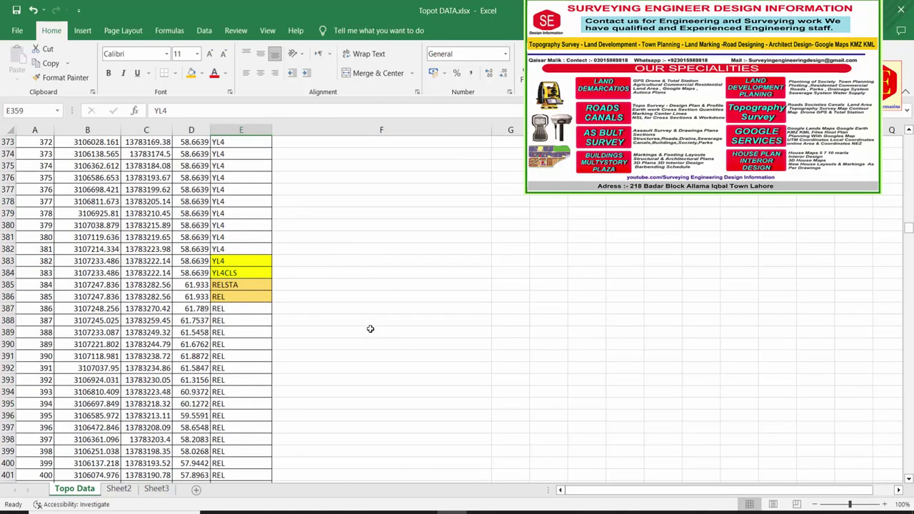
pyautogui.scroll(7, 223, 343)
pyautogui.scroll(8, 223, 344)
pyautogui.scroll(9, 223, 343)
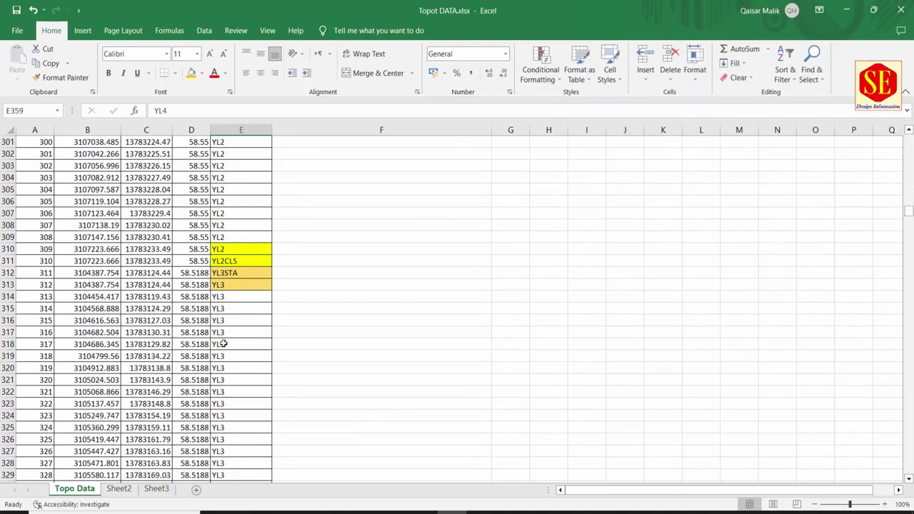
pyautogui.scroll(7, 222, 343)
pyautogui.scroll(1, 223, 343)
pyautogui.scroll(17, 223, 343)
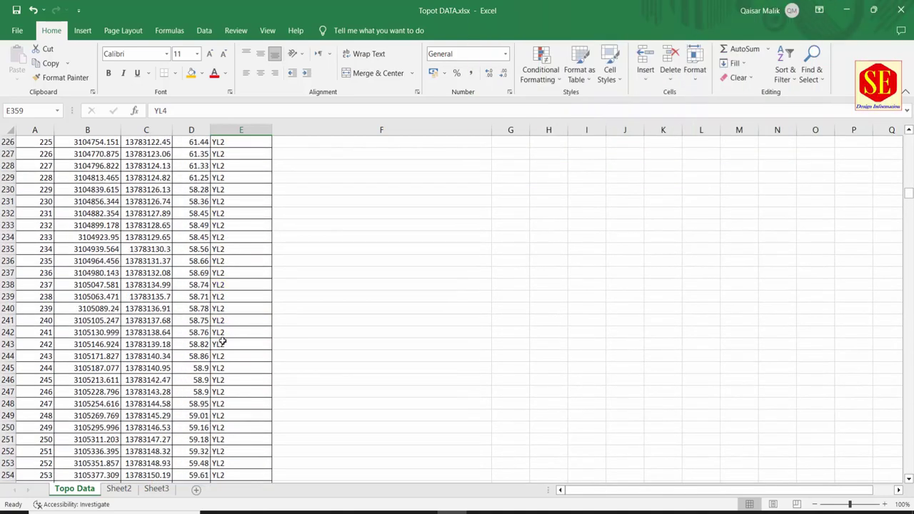
pyautogui.scroll(-8, 223, 344)
pyautogui.scroll(-17, 222, 343)
pyautogui.scroll(-6, 222, 343)
pyautogui.scroll(-6, 223, 343)
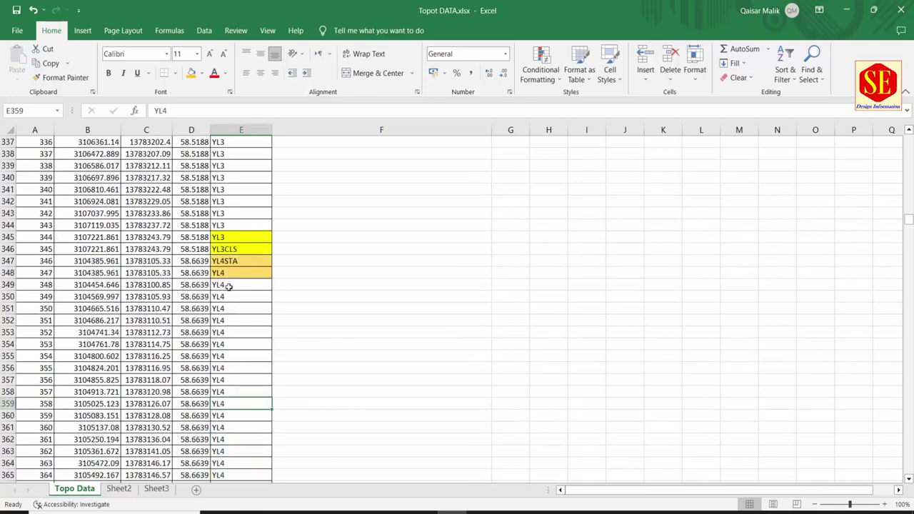
pyautogui.scroll(-5, 231, 343)
pyautogui.scroll(-7, 231, 343)
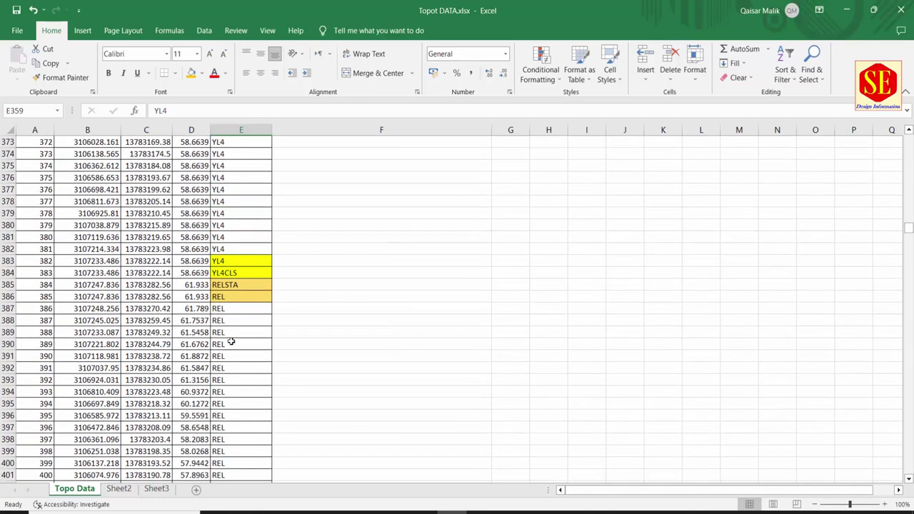
pyautogui.scroll(-7, 231, 343)
pyautogui.scroll(-9, 231, 343)
pyautogui.scroll(-5, 230, 343)
pyautogui.scroll(-8, 230, 343)
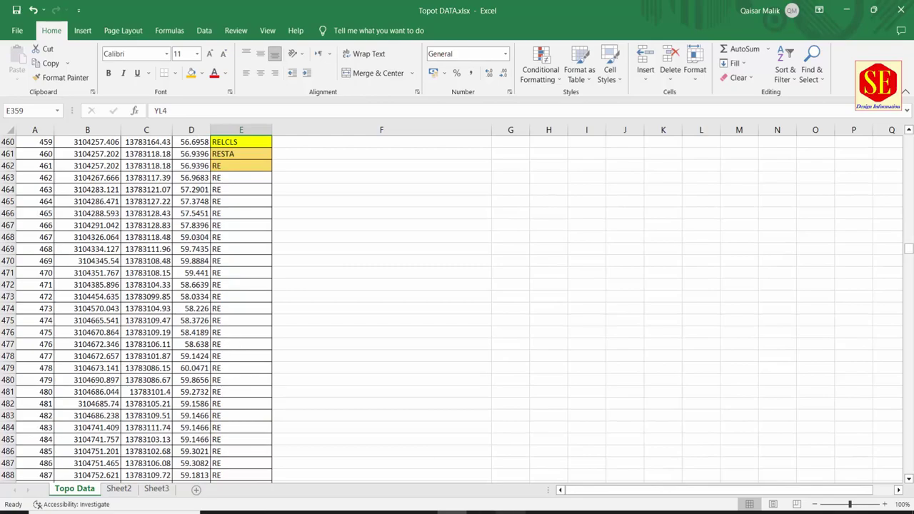
pyautogui.hotkey('alt', 'Tab')
pyautogui.scroll(1, 604, 285)
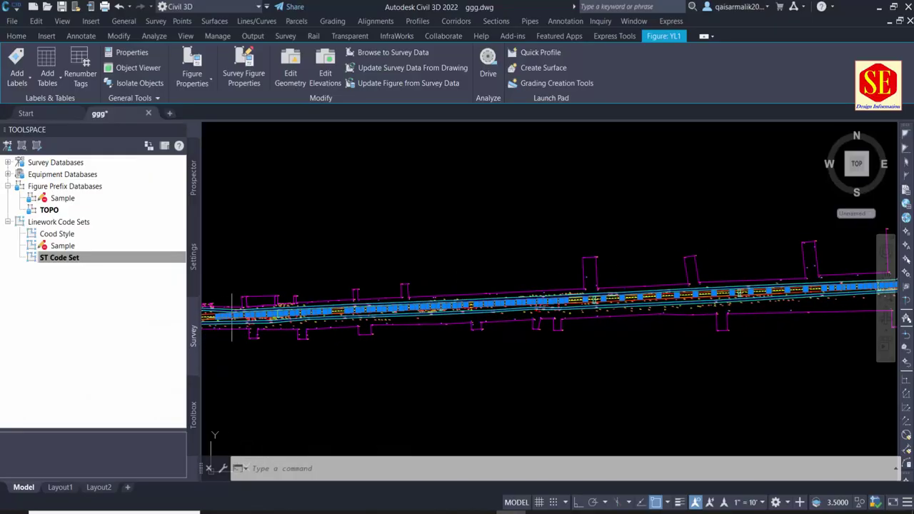
# Step: Clear the figure selection and zoom and pan to the YL1/YL2 survey figures
pyautogui.press('Escape')
pyautogui.scroll(1, 352, 307)
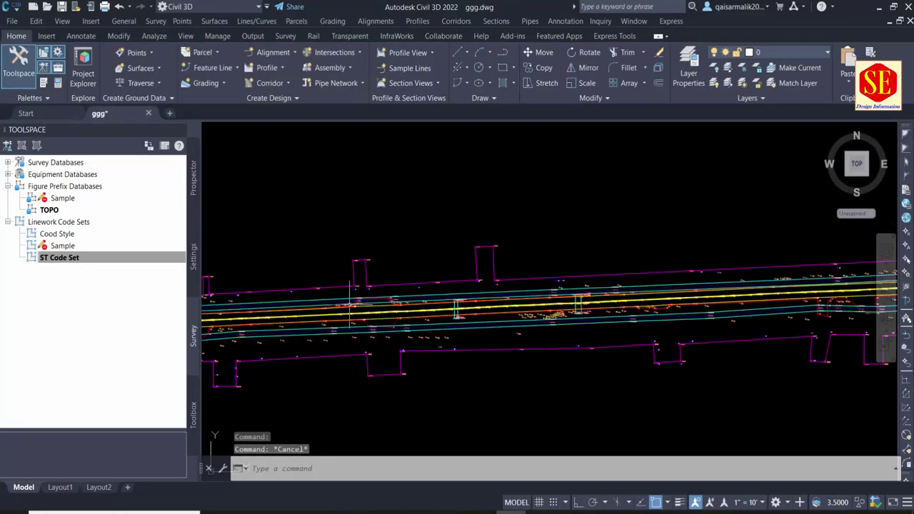
pyautogui.scroll(3, 409, 246)
pyautogui.scroll(3, 409, 246)
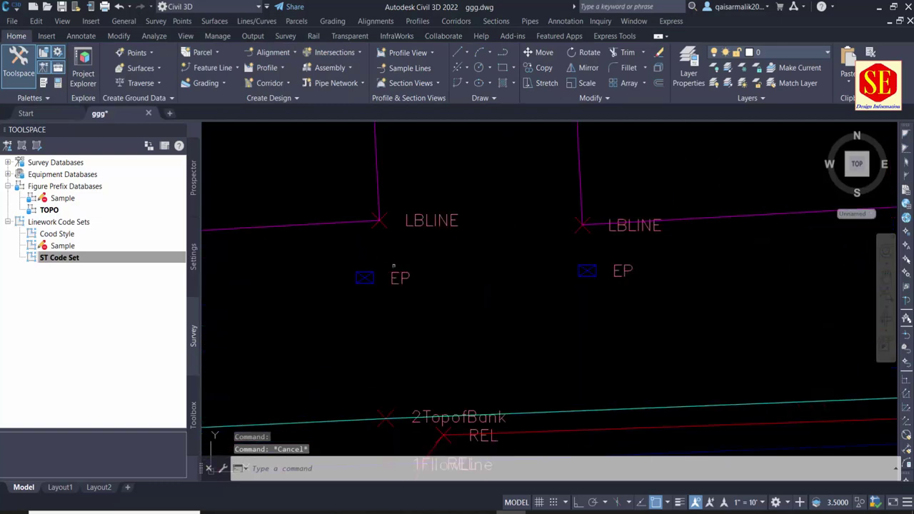
pyautogui.scroll(-3, 409, 247)
pyautogui.moveTo(422, 359)
pyautogui.mouseDown(button='middle')
pyautogui.moveTo(468, 287)
pyautogui.moveTo(428, 243)
pyautogui.mouseUp(button='middle')
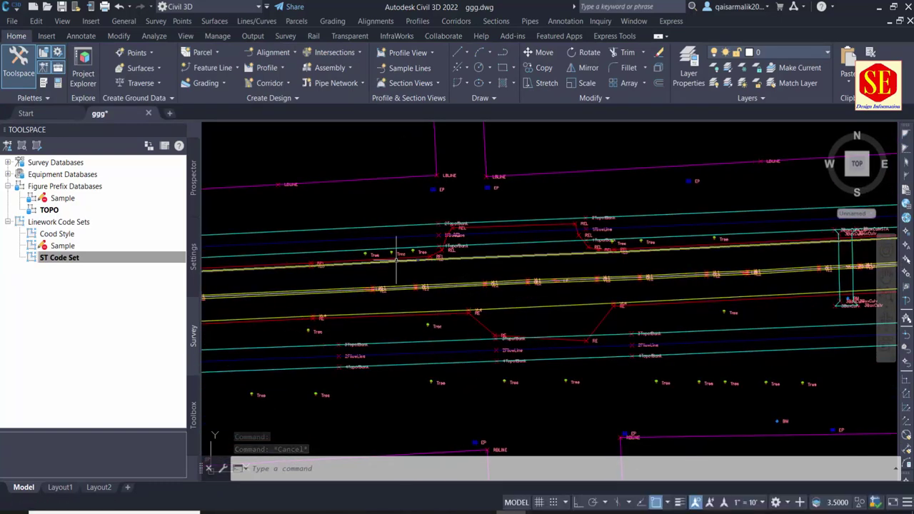
pyautogui.scroll(6, 331, 245)
pyautogui.scroll(-5, 353, 260)
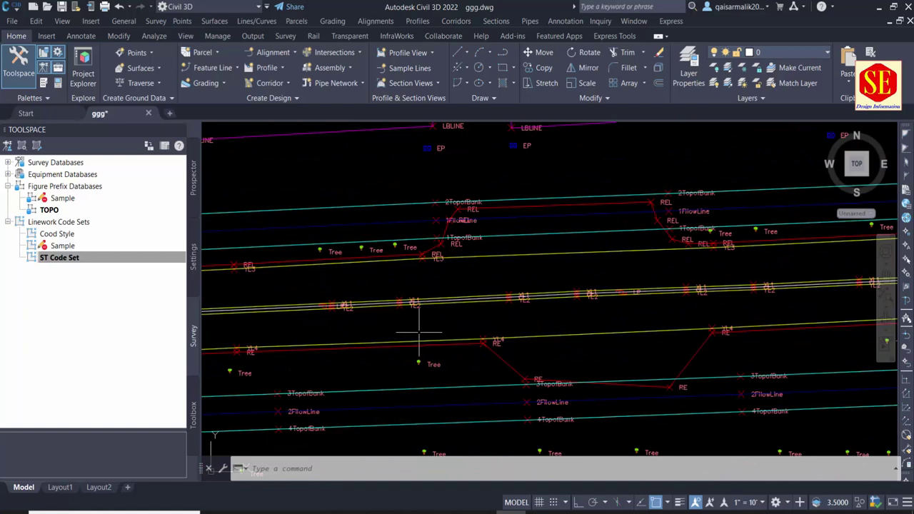
pyautogui.scroll(2, 419, 333)
pyautogui.scroll(1, 410, 365)
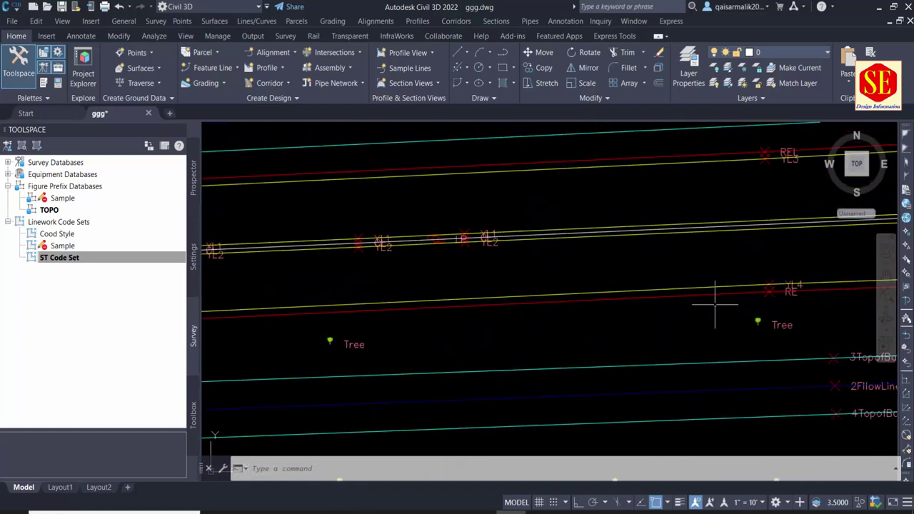
pyautogui.scroll(-1, 714, 306)
pyautogui.scroll(2, 418, 255)
pyautogui.scroll(5, 418, 255)
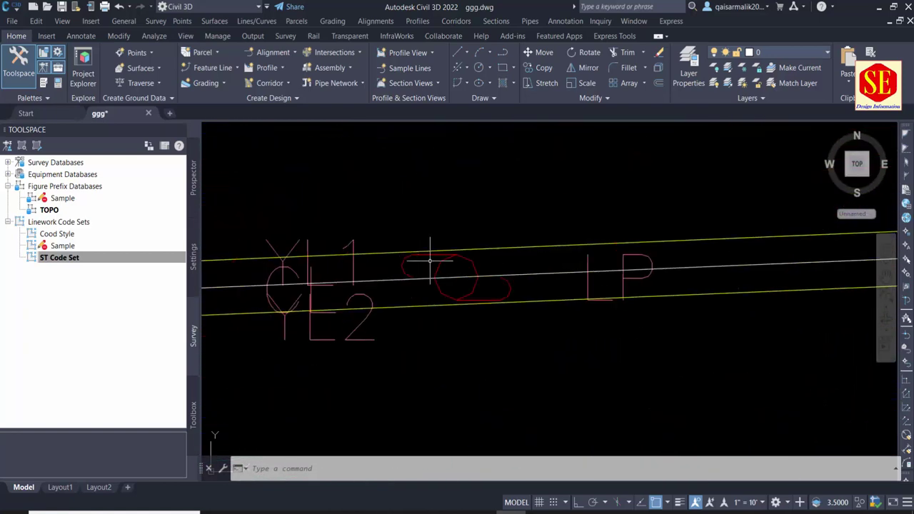
# Step: Inspect a survey point and the YL2 figure's info, then go back to Topot DATA.xlsx
pyautogui.click(455, 273)
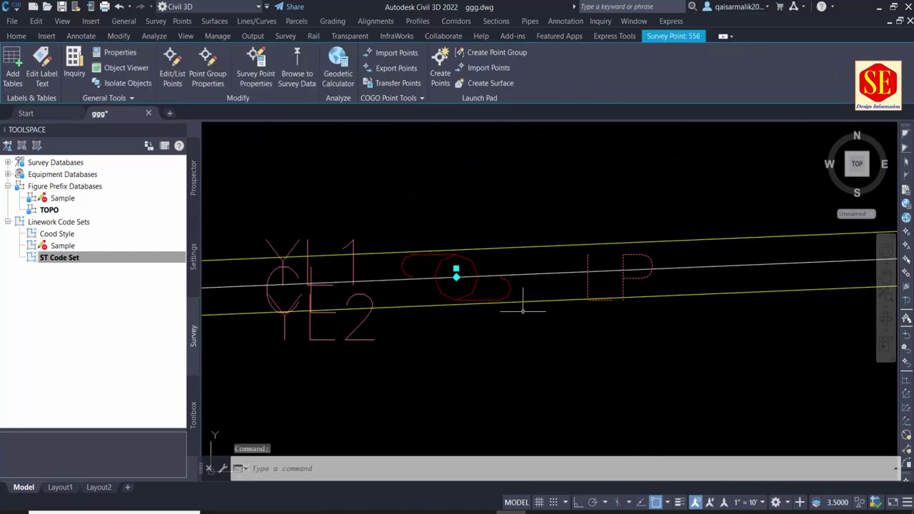
pyautogui.press('Escape')
pyautogui.press('Escape')
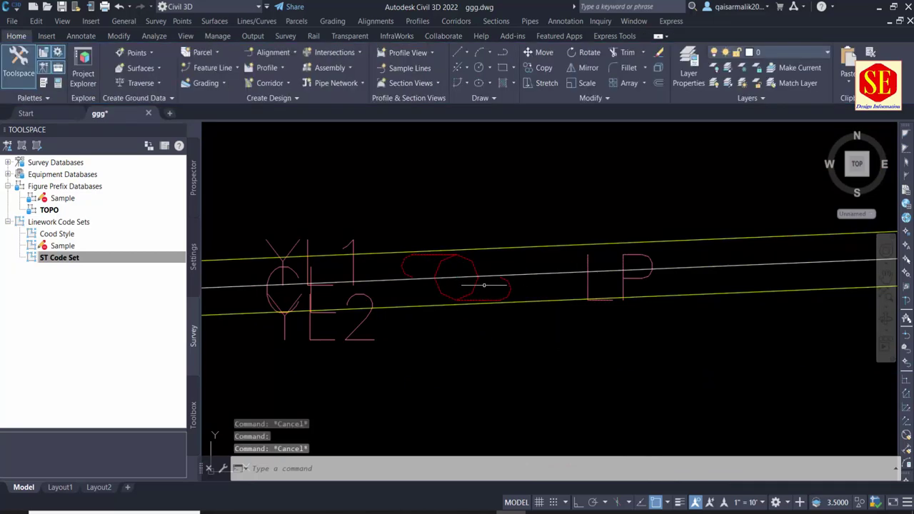
pyautogui.scroll(-5, 482, 287)
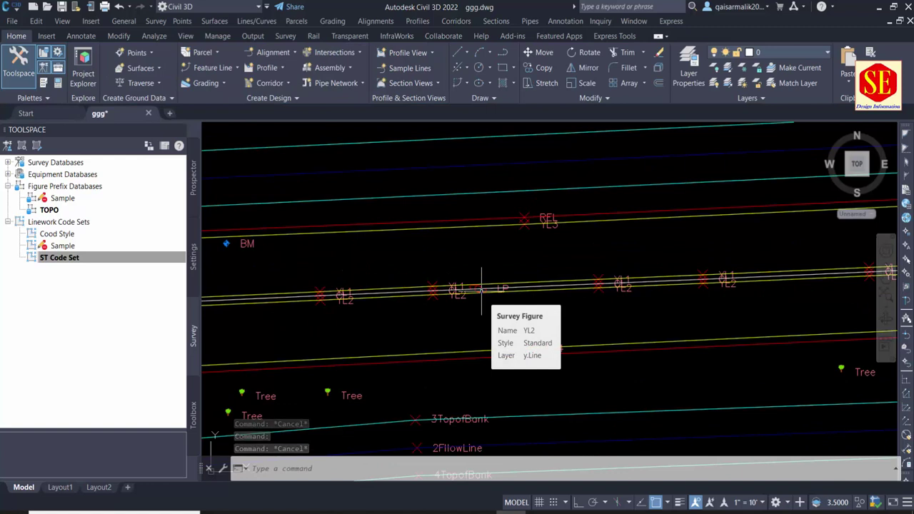
pyautogui.press('Escape')
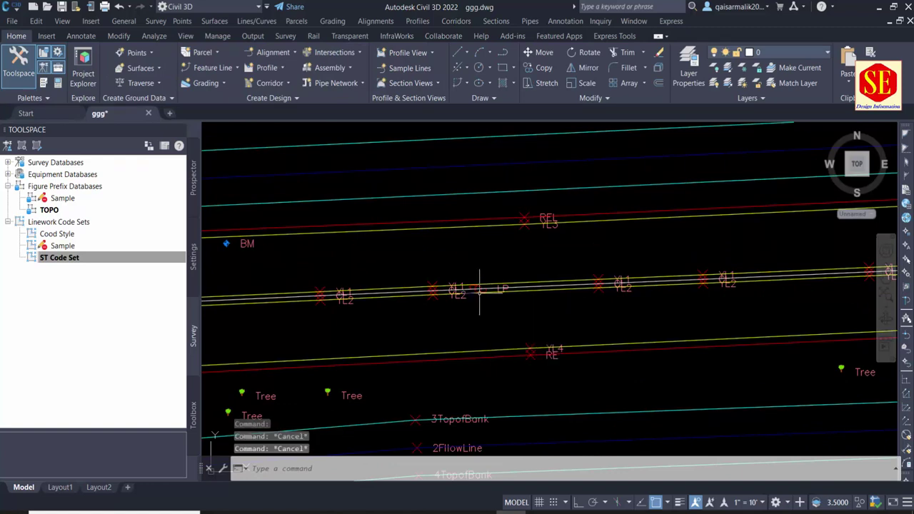
pyautogui.hotkey('alt', 'Tab')
pyautogui.scroll(-8, 223, 323)
pyautogui.scroll(-14, 224, 322)
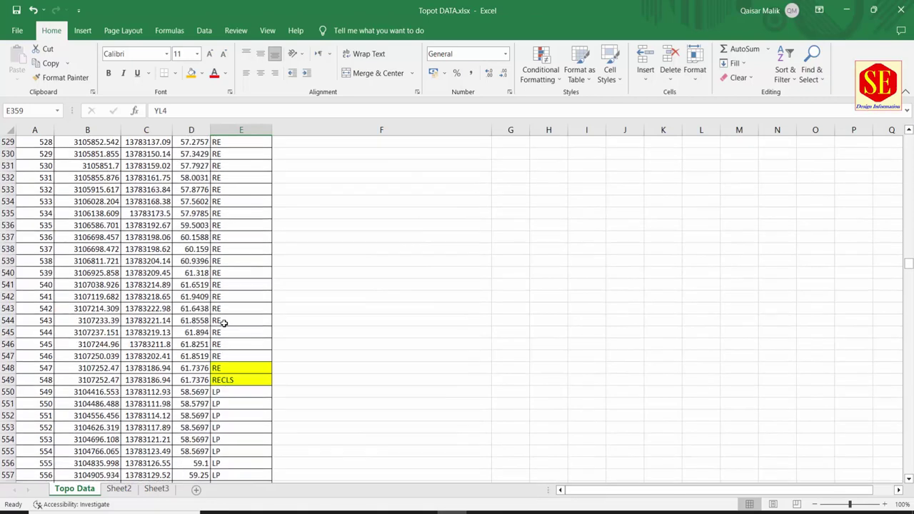
pyautogui.scroll(-8, 224, 323)
pyautogui.scroll(-8, 224, 323)
pyautogui.scroll(6, 223, 322)
pyautogui.scroll(7, 223, 320)
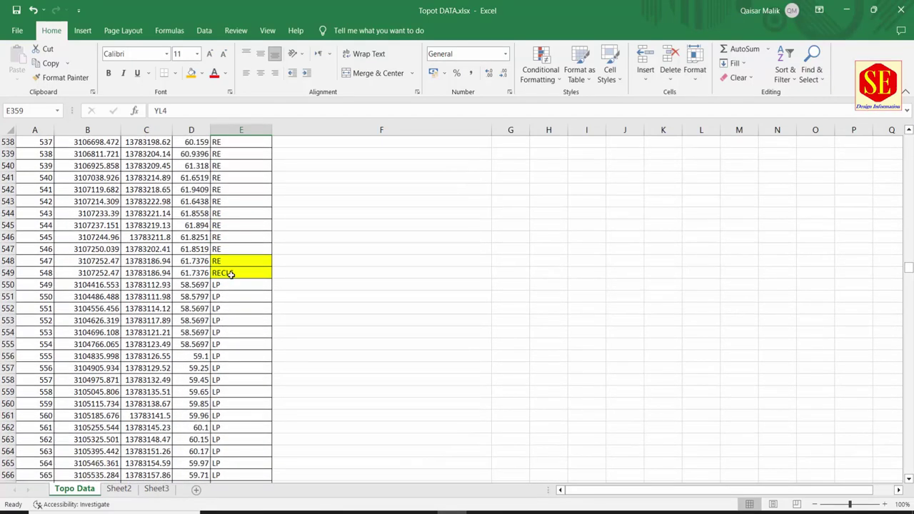
pyautogui.click(217, 285)
pyautogui.moveTo(52, 286); pyautogui.dragTo(259, 301)
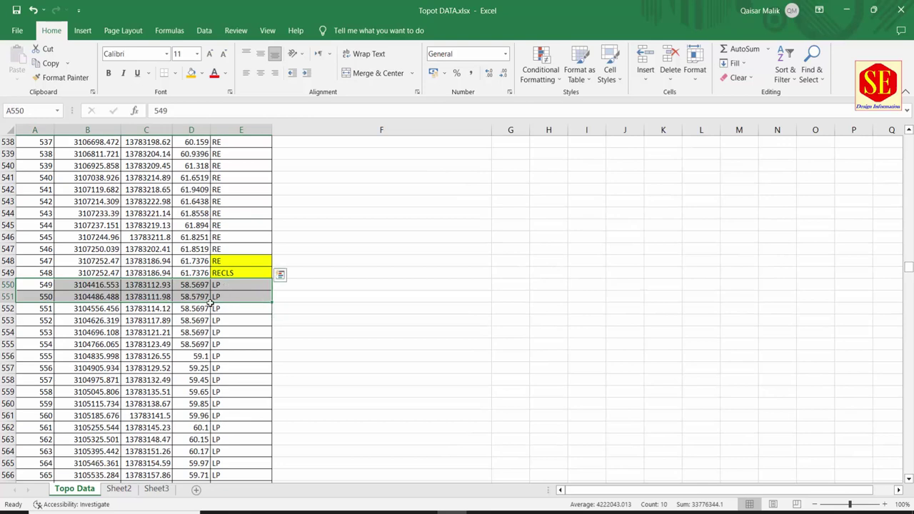
pyautogui.scroll(-6, 211, 304)
pyautogui.scroll(-6, 210, 304)
pyautogui.click(229, 341)
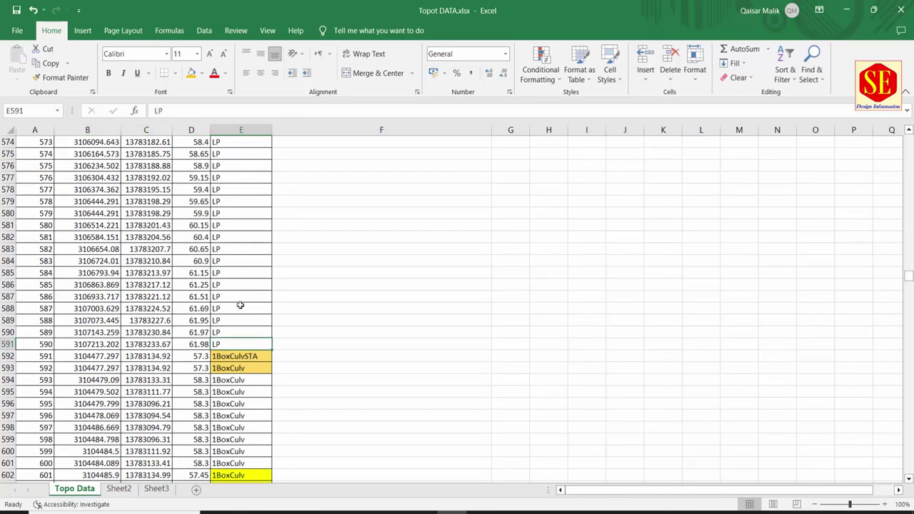
pyautogui.scroll(-6, 225, 300)
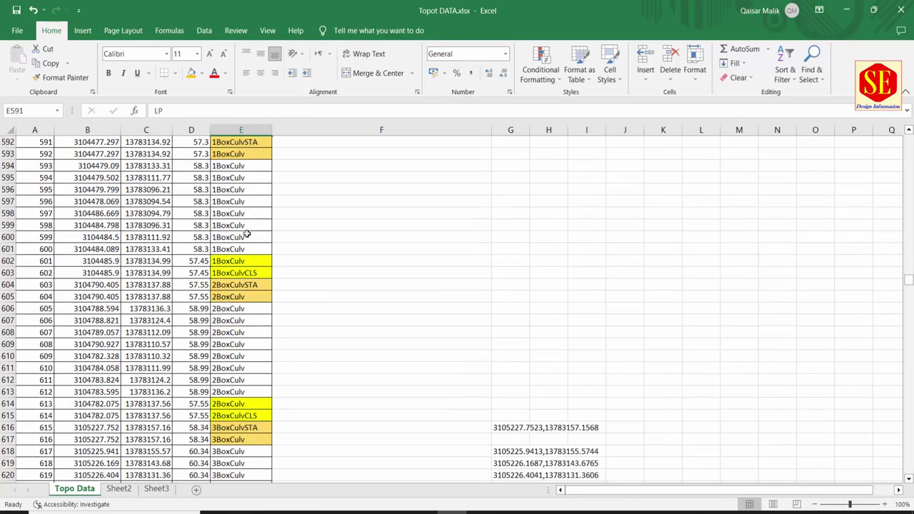
pyautogui.scroll(-1, 254, 353)
pyautogui.scroll(-7, 254, 353)
pyautogui.scroll(-10, 254, 354)
pyautogui.scroll(-10, 254, 354)
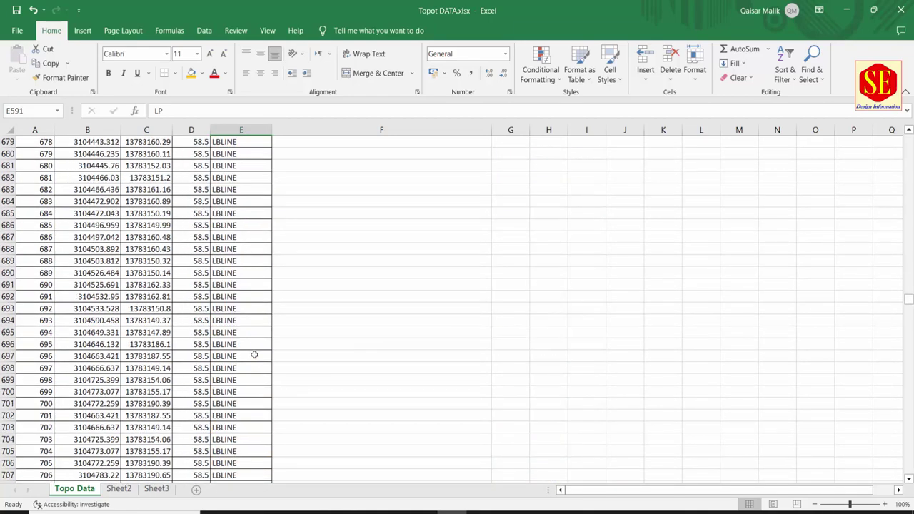
pyautogui.scroll(-7, 254, 354)
pyautogui.scroll(-13, 254, 355)
pyautogui.scroll(-1, 254, 355)
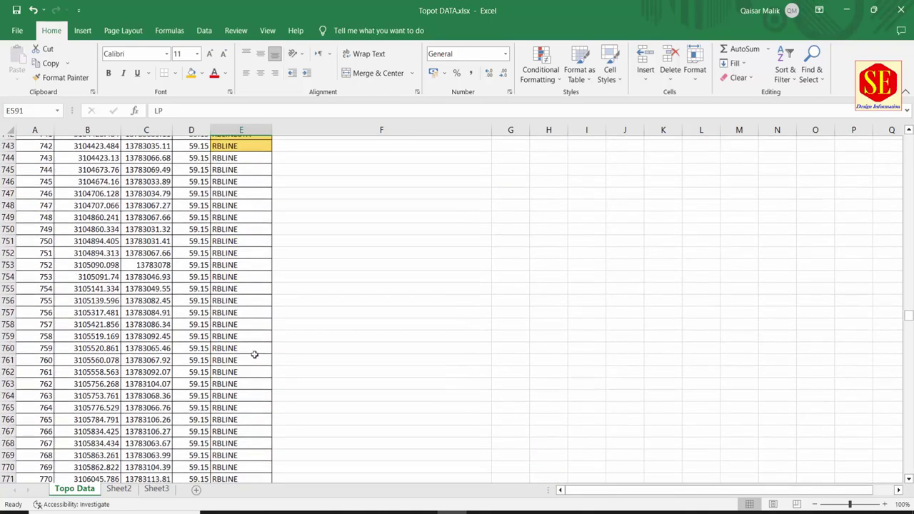
pyautogui.scroll(-7, 254, 355)
pyautogui.scroll(-7, 254, 355)
pyautogui.scroll(-7, 254, 354)
pyautogui.scroll(-7, 254, 354)
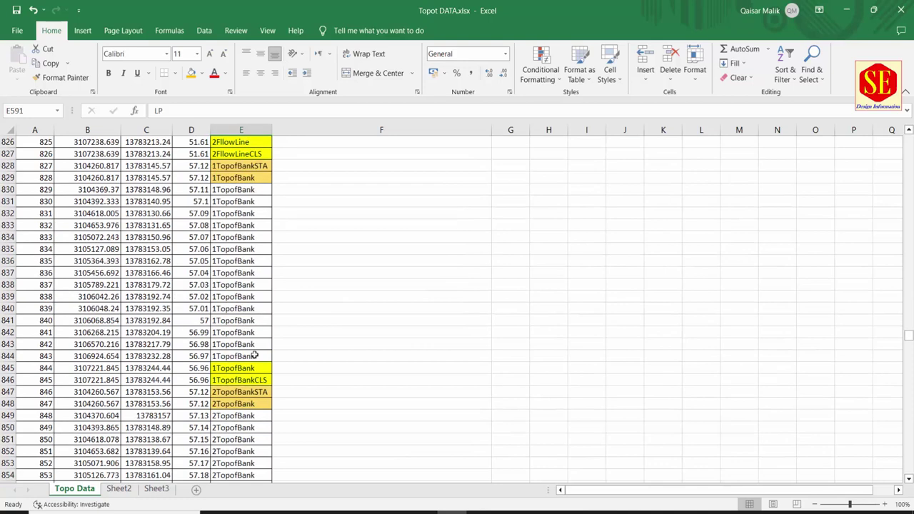
pyautogui.scroll(-5, 254, 354)
pyautogui.scroll(-5, 254, 355)
pyautogui.scroll(-12, 254, 355)
pyautogui.scroll(-7, 255, 355)
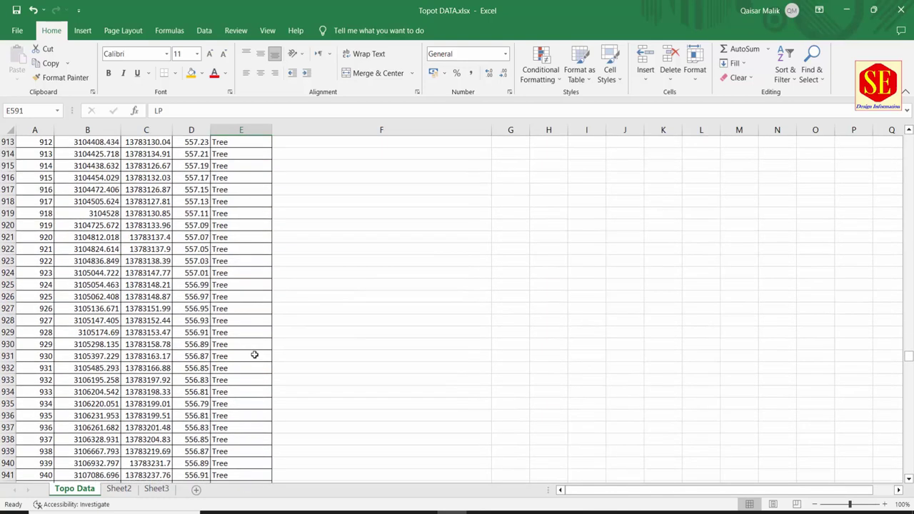
pyautogui.scroll(6, 255, 355)
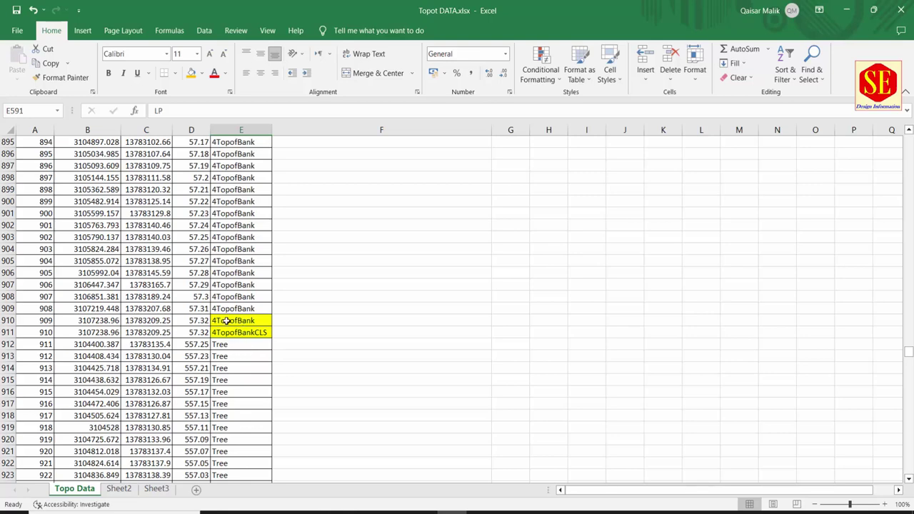
# Step: Start Save As and create a new folder named XYZ under youtube Points
pyautogui.scroll(-6, 230, 341)
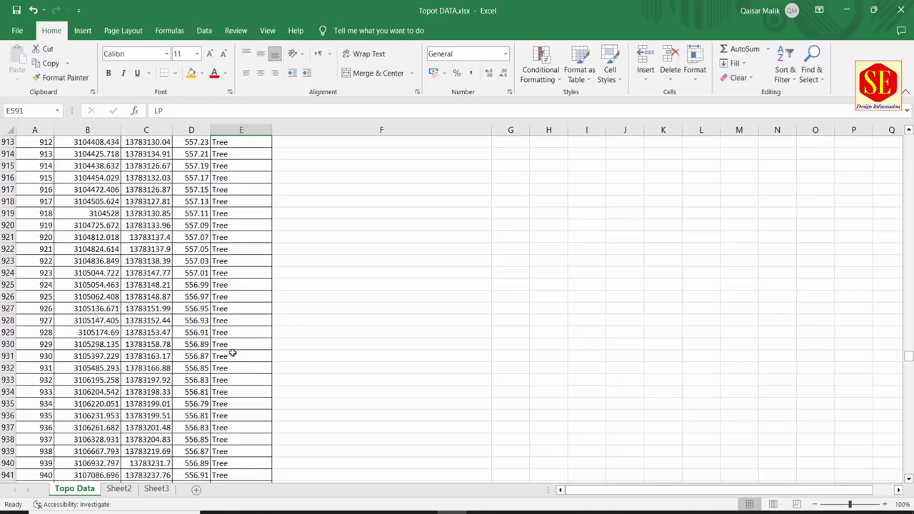
pyautogui.scroll(5, 233, 352)
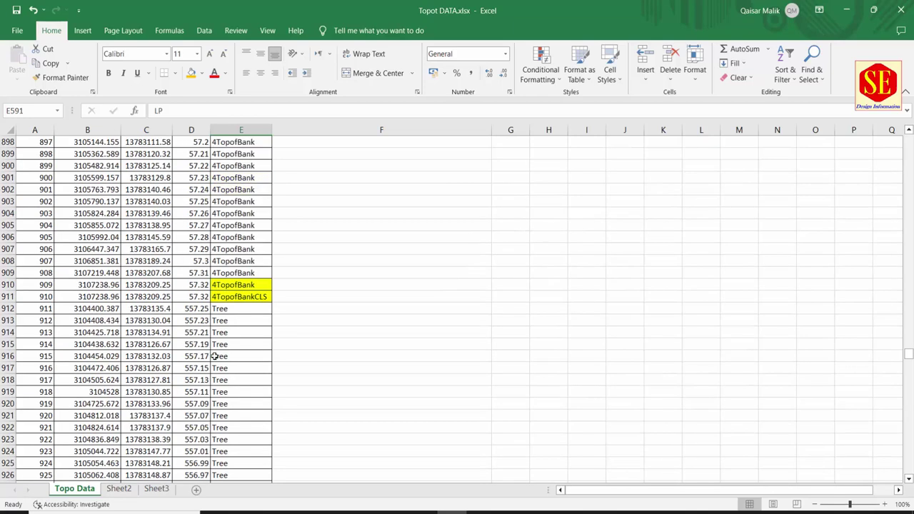
pyautogui.scroll(10, 228, 350)
pyautogui.scroll(14, 207, 336)
pyautogui.scroll(10, 196, 321)
pyautogui.scroll(15, 157, 279)
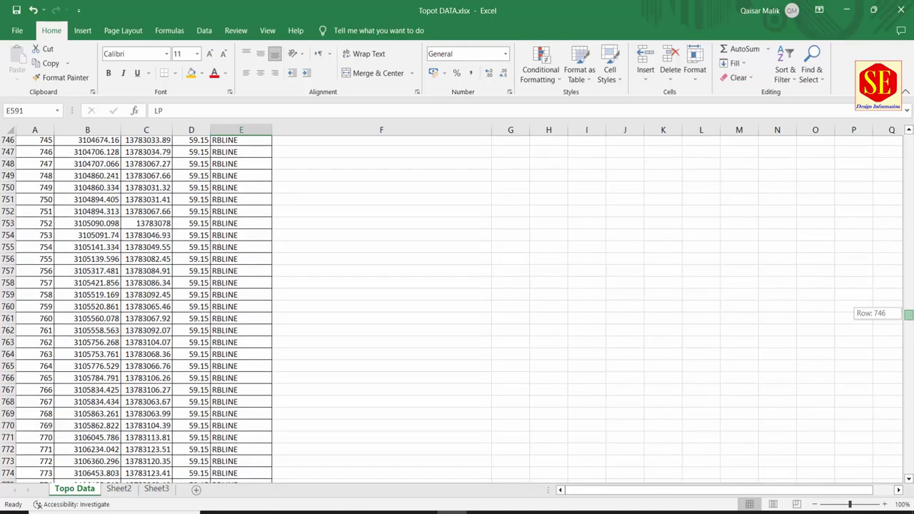
pyautogui.moveTo(910, 317); pyautogui.dragTo(909, 140)
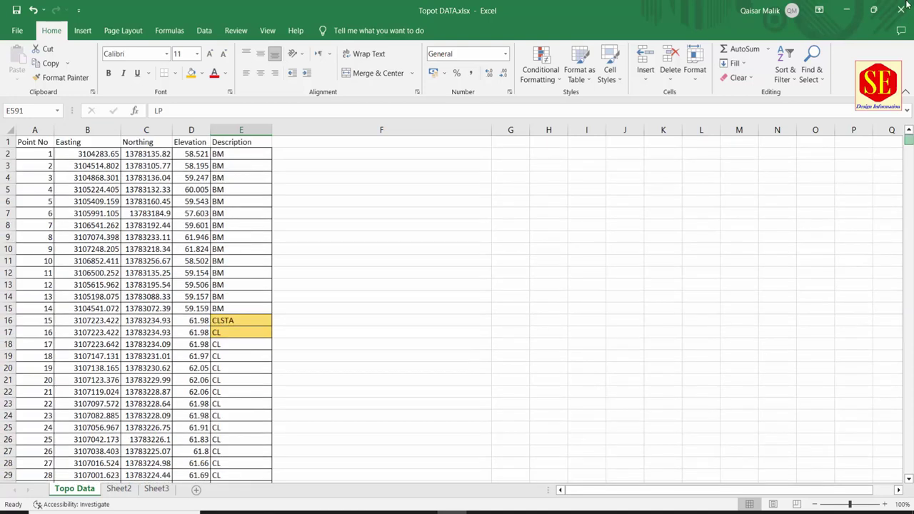
pyautogui.click(16, 30)
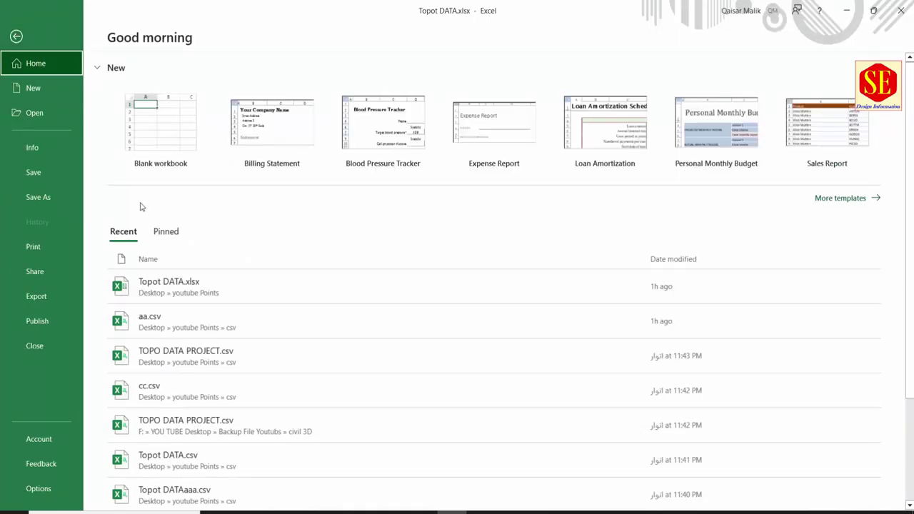
pyautogui.click(37, 197)
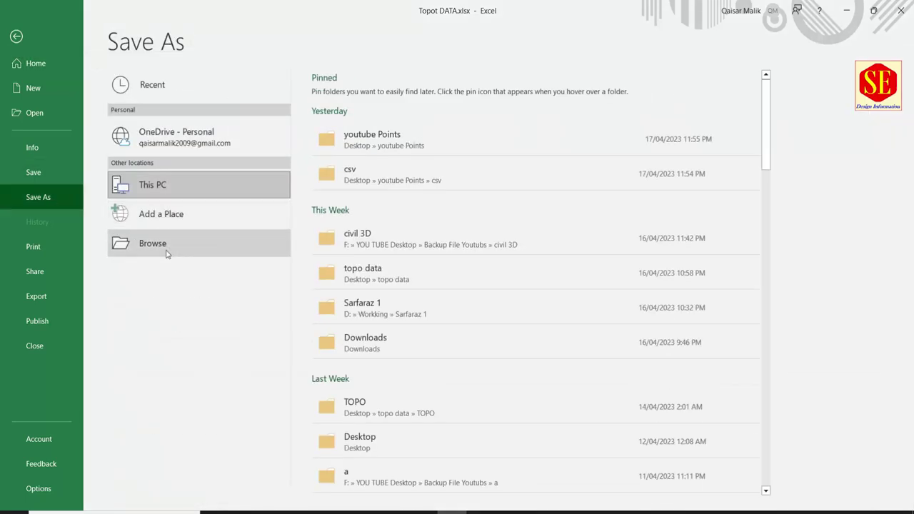
pyautogui.click(167, 250)
pyautogui.rightClick(157, 147)
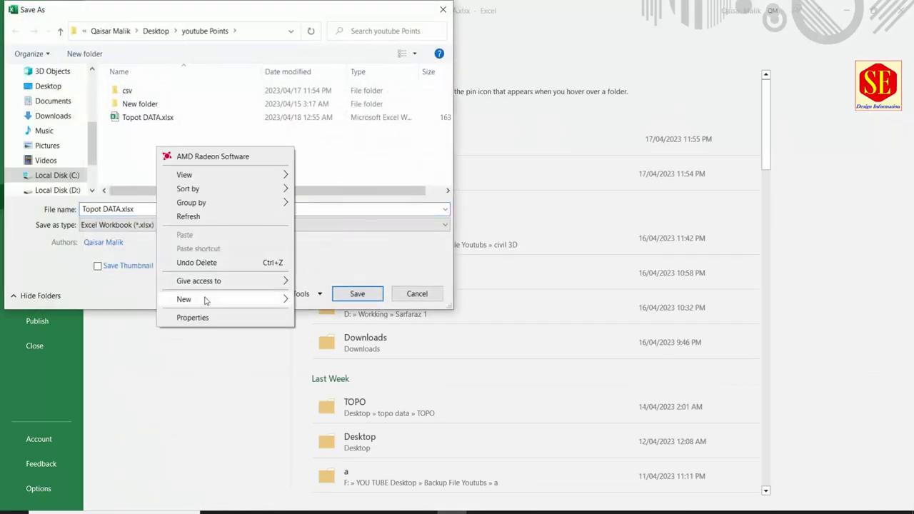
pyautogui.moveTo(184, 299)
pyautogui.click(332, 300)
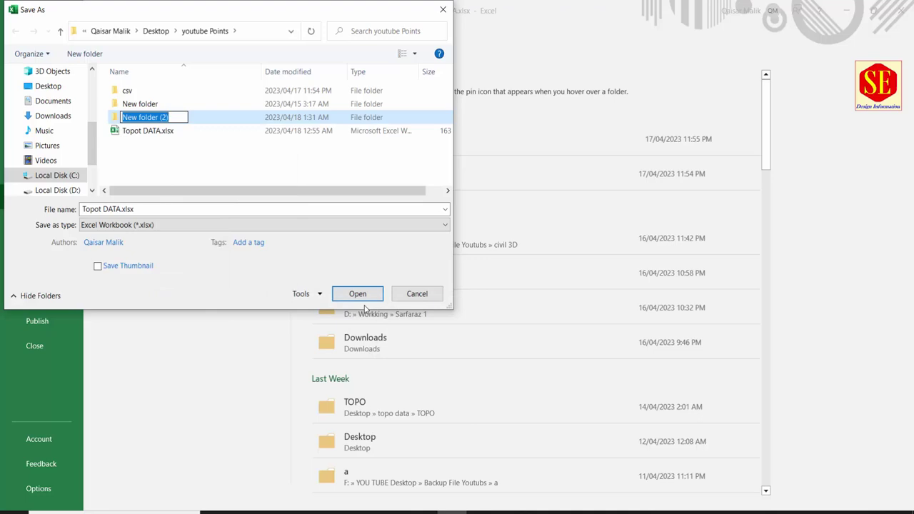
pyautogui.write('XYZ')
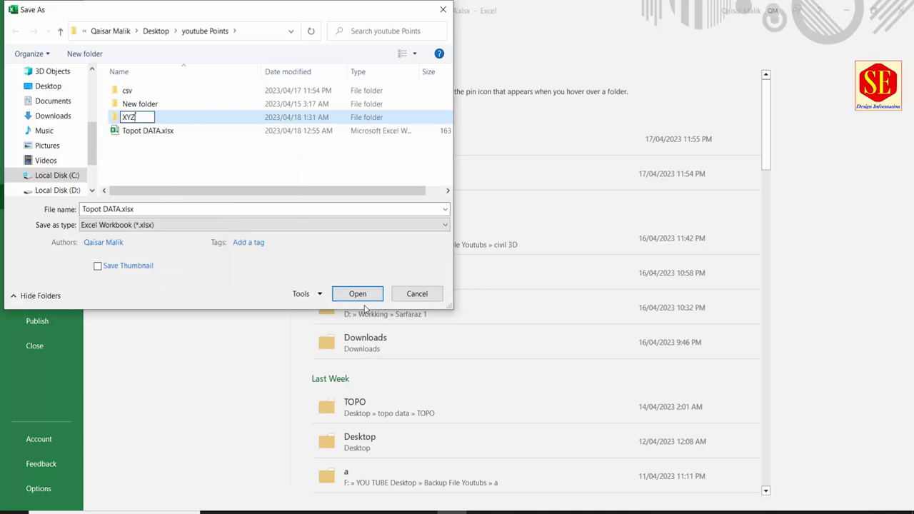
pyautogui.click(175, 226)
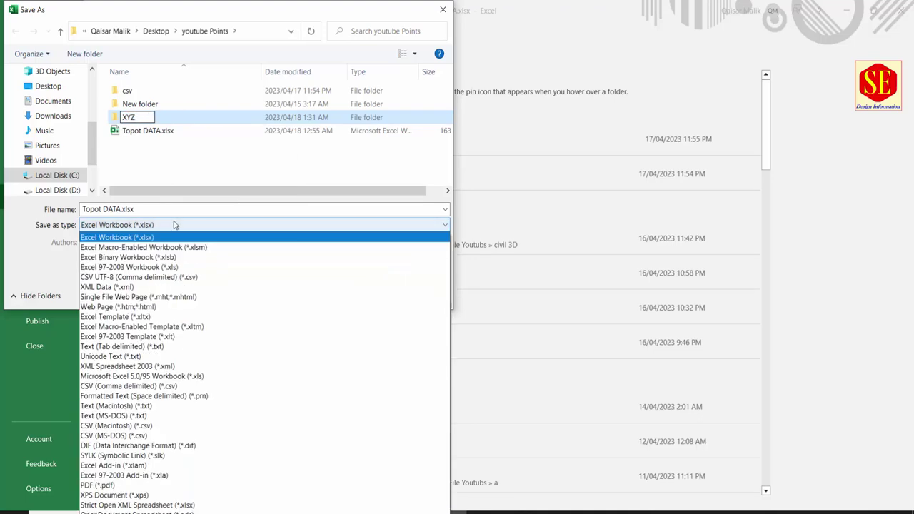
# Step: Save the active sheet as comma-delimited XYZ.csv inside the XYZ folder
pyautogui.click(173, 227)
pyautogui.click(173, 226)
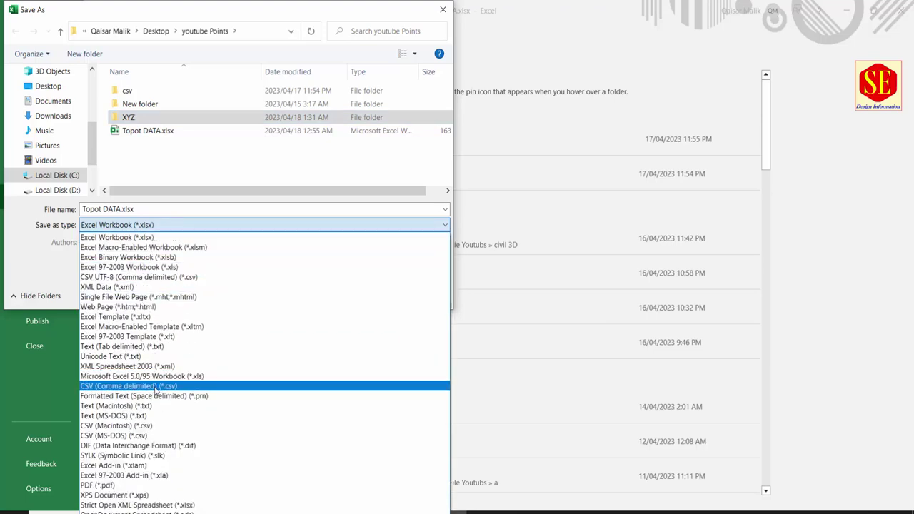
pyautogui.click(155, 387)
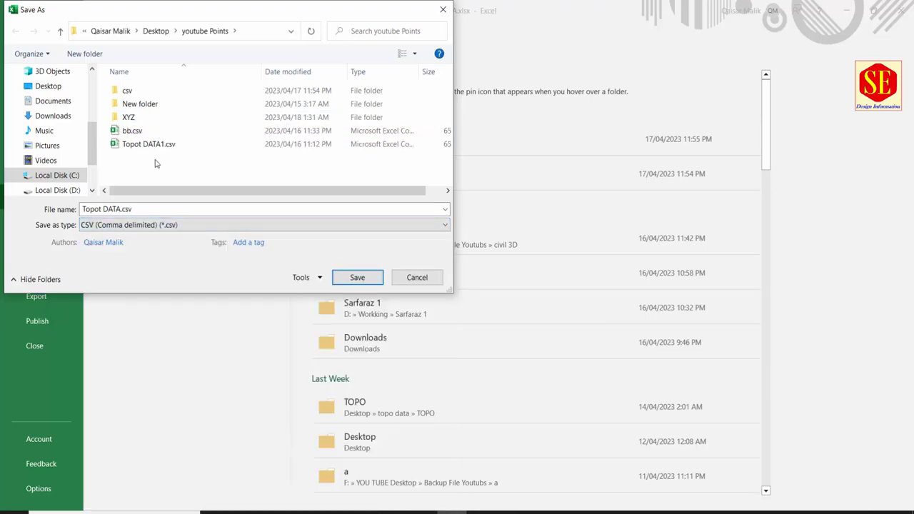
pyautogui.click(138, 118)
pyautogui.doubleClick(138, 117)
pyautogui.click(132, 209)
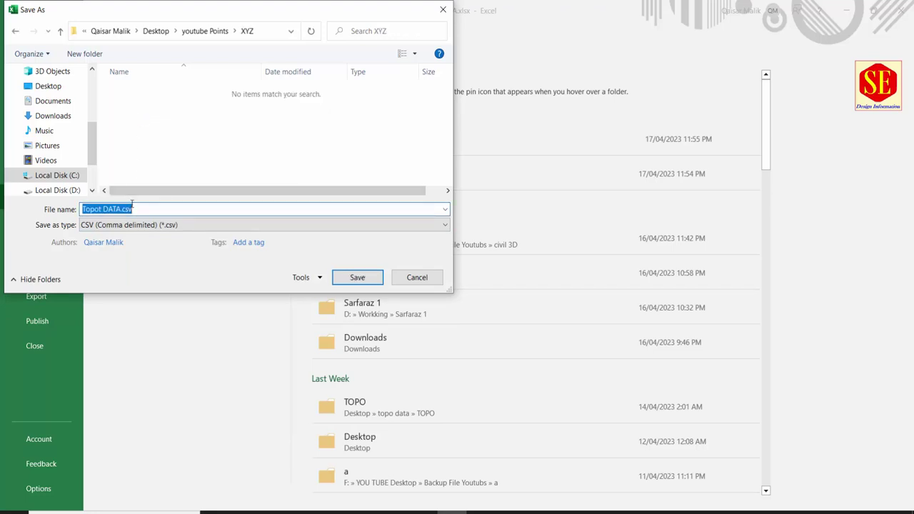
pyautogui.write('XYZ')
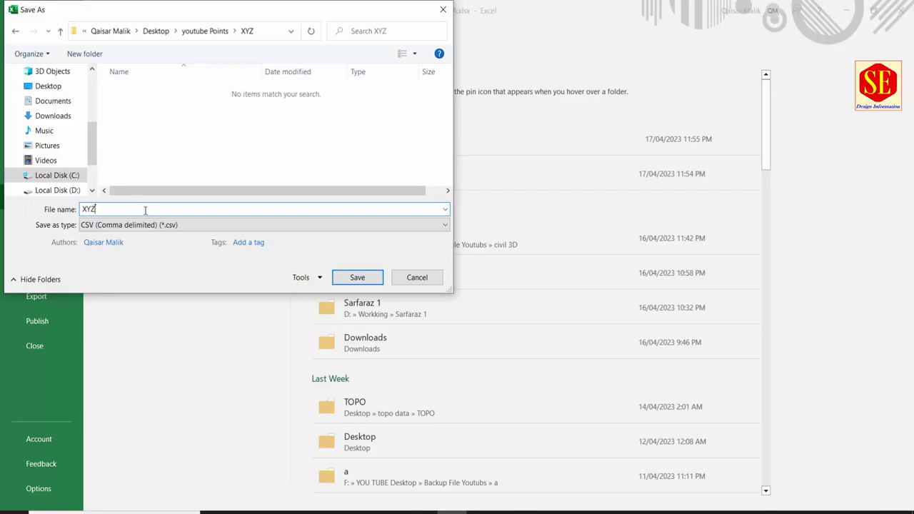
pyautogui.click(357, 277)
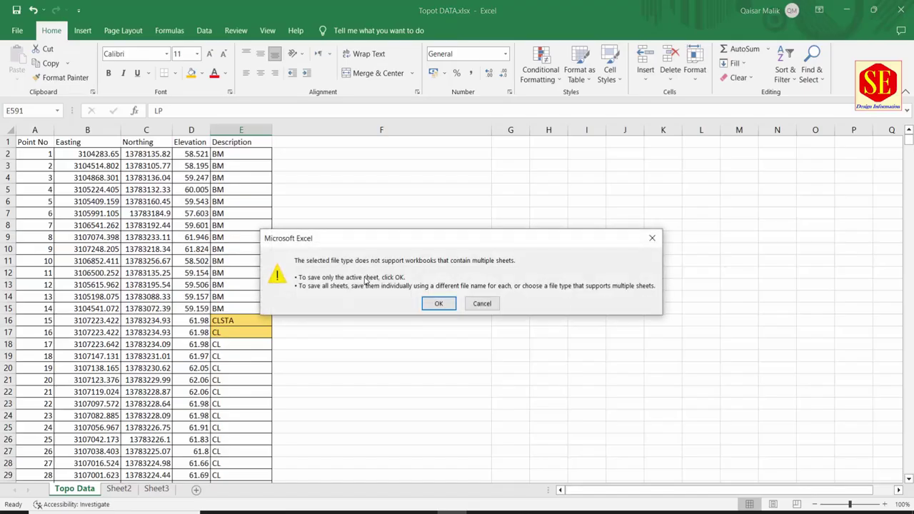
pyautogui.click(437, 304)
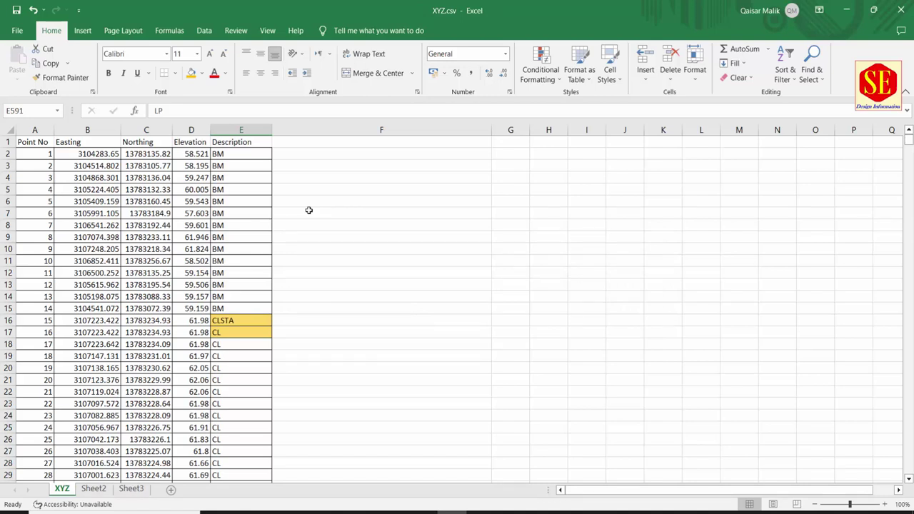
# Step: In F2, enter =A2&","&B2&","&C2&","&D2&"."&E2 to join point number, coordinates, elevation and description
pyautogui.click(302, 156)
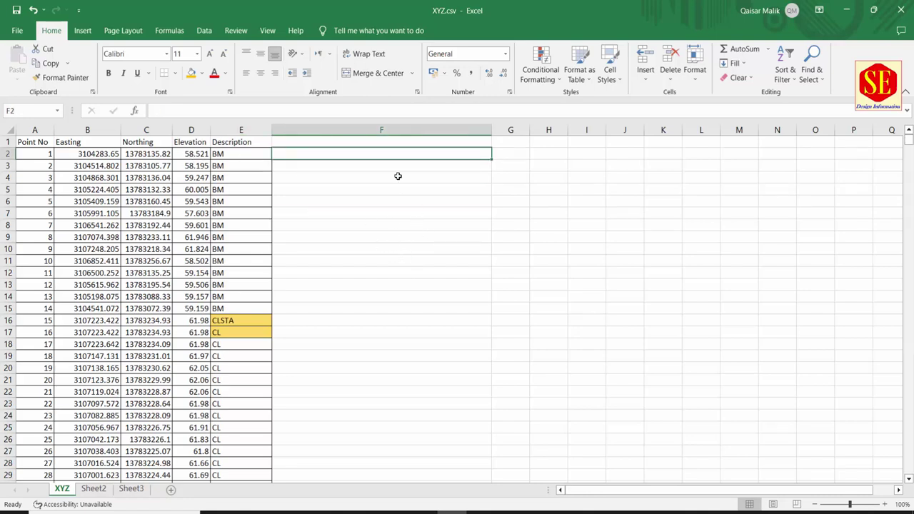
pyautogui.write('=')
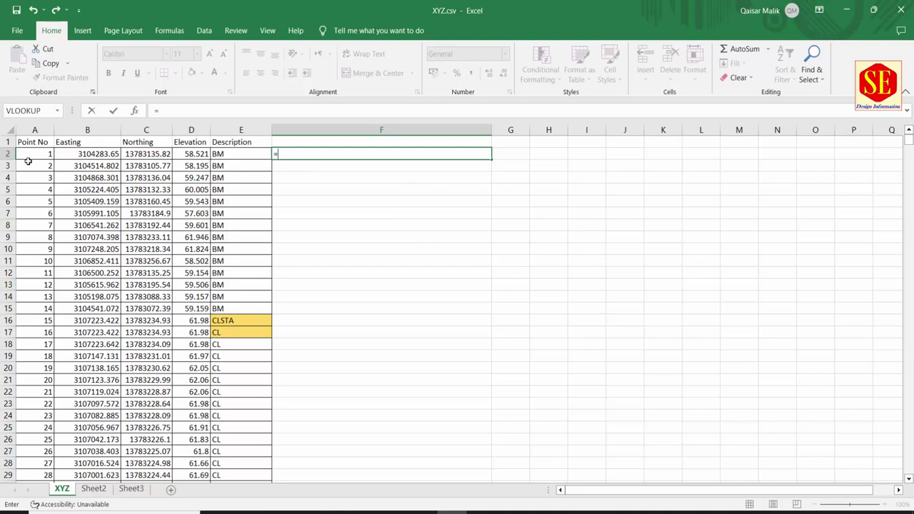
pyautogui.click(40, 152)
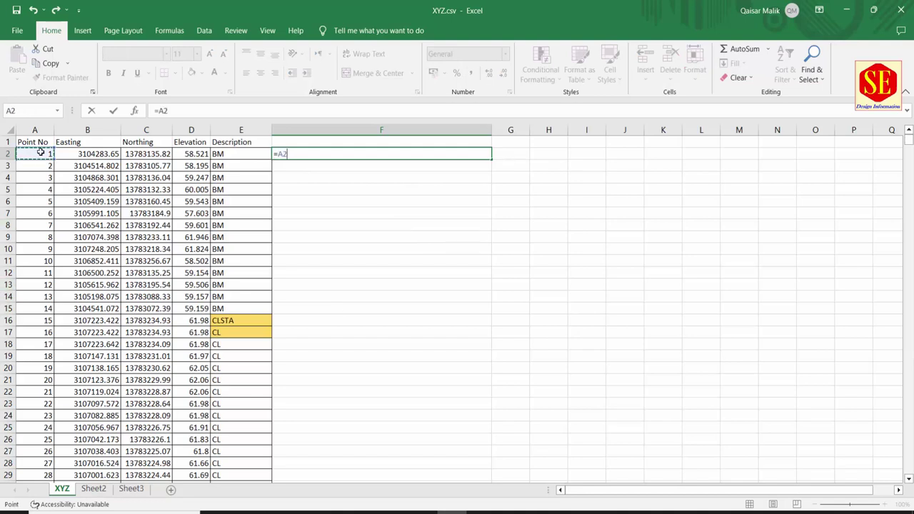
pyautogui.write('&","&')
pyautogui.click(96, 154)
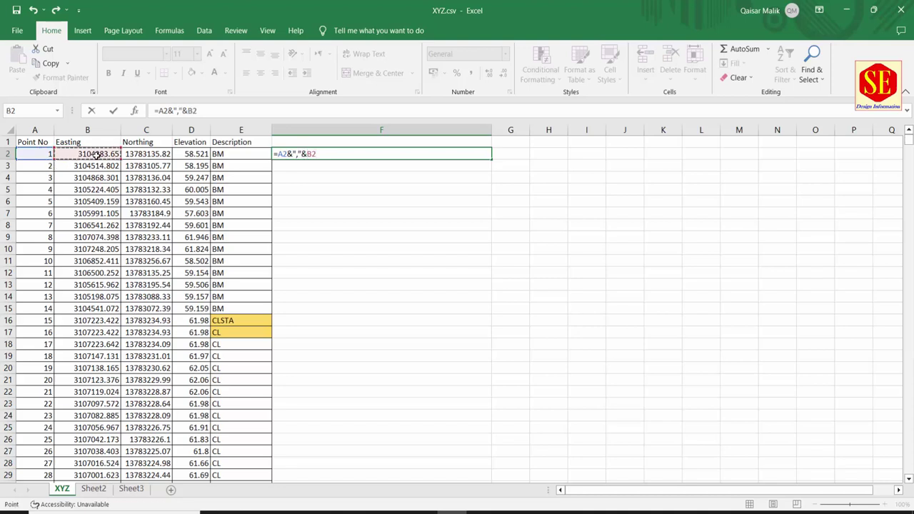
pyautogui.write('&","&')
pyautogui.click(146, 154)
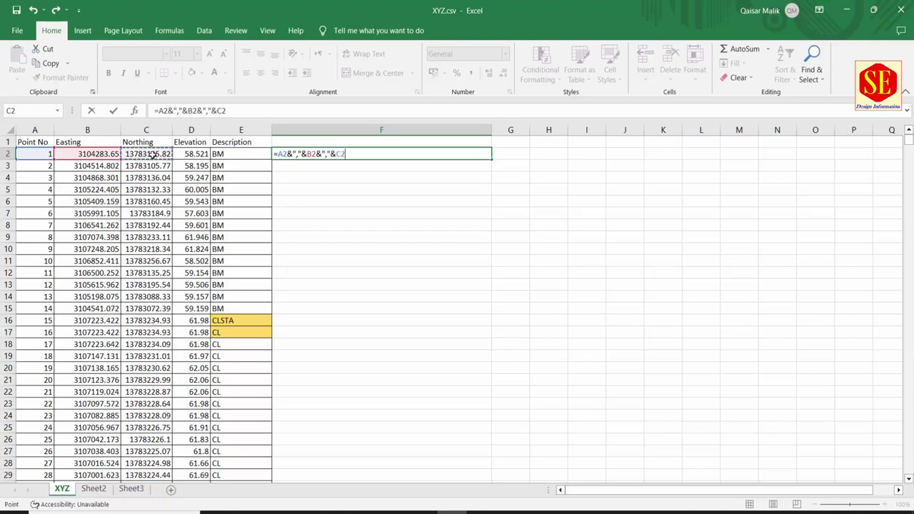
pyautogui.write('&","&')
pyautogui.click(195, 154)
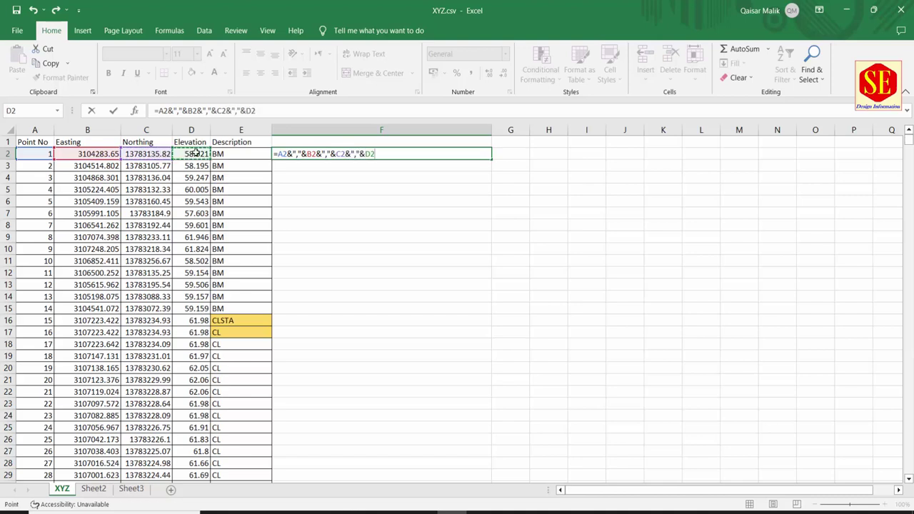
pyautogui.write('&"."&')
pyautogui.click(241, 153)
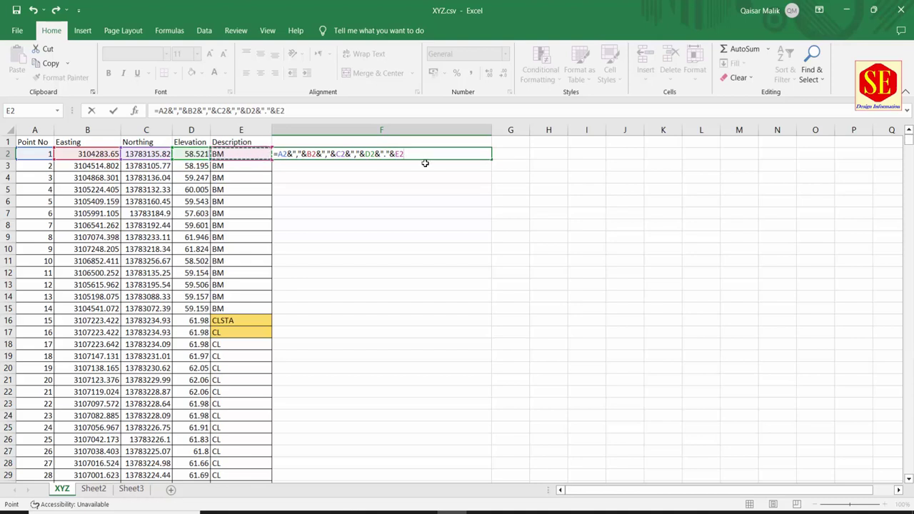
pyautogui.press('Return')
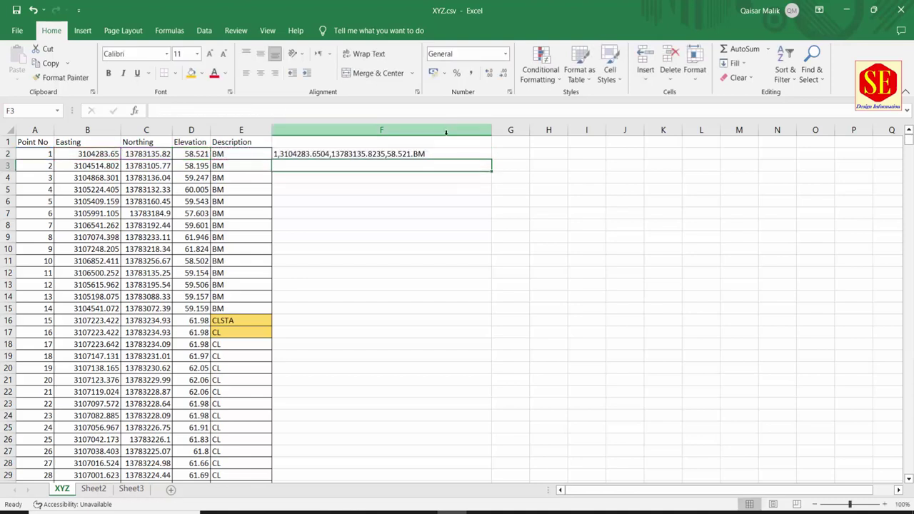
pyautogui.click(444, 154)
# Step: Fill the F2 formula down the column and delete helper columns G to I
pyautogui.doubleClick(490, 160)
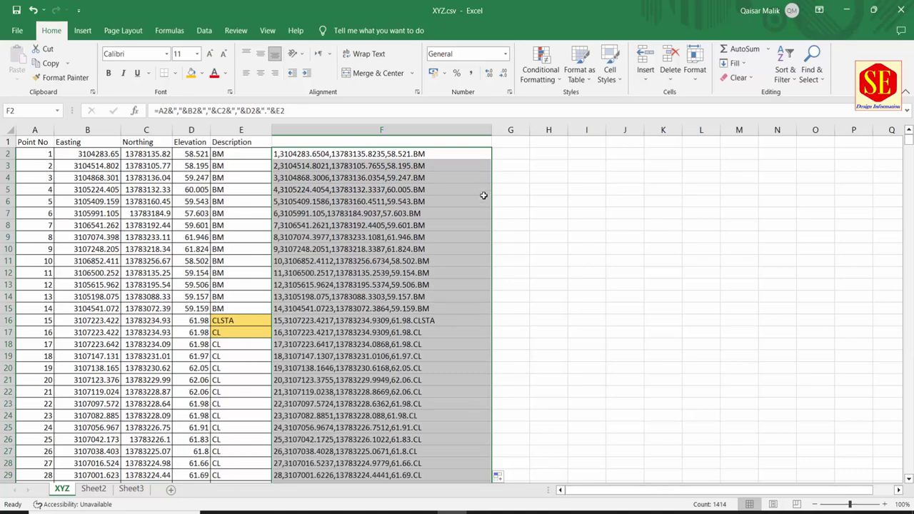
pyautogui.scroll(-14, 482, 282)
pyautogui.scroll(-8, 484, 314)
pyautogui.scroll(-14, 475, 357)
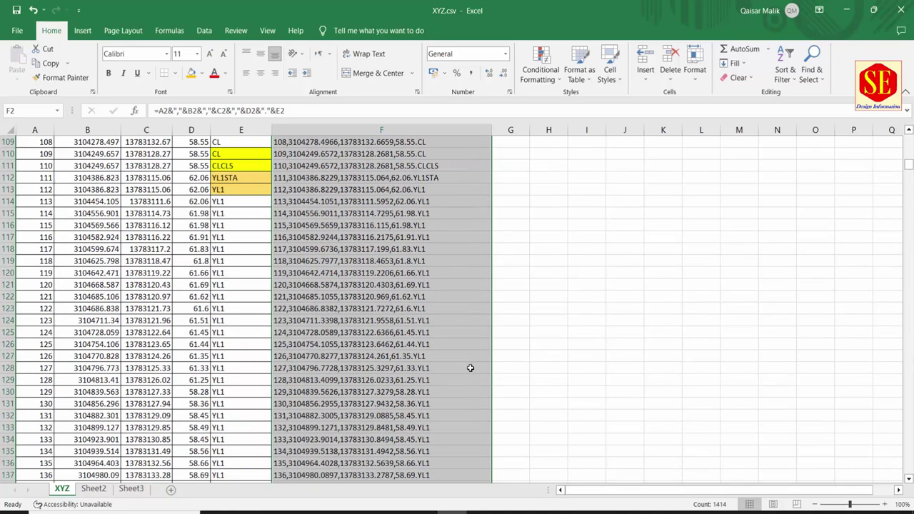
pyautogui.scroll(-14, 469, 369)
pyautogui.scroll(-10, 470, 368)
pyautogui.scroll(-16, 470, 368)
pyautogui.scroll(-14, 470, 368)
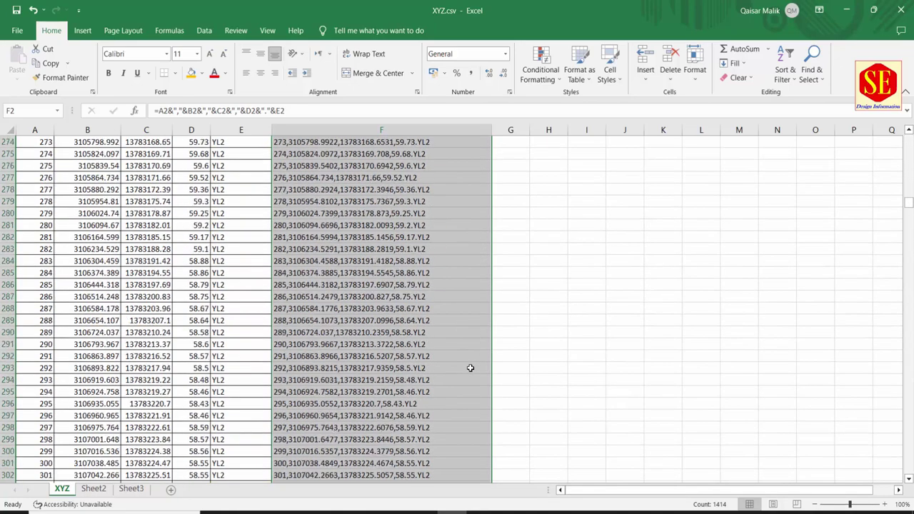
pyautogui.scroll(-10, 469, 368)
pyautogui.scroll(-13, 469, 368)
pyautogui.scroll(-13, 470, 368)
pyautogui.scroll(-8, 470, 368)
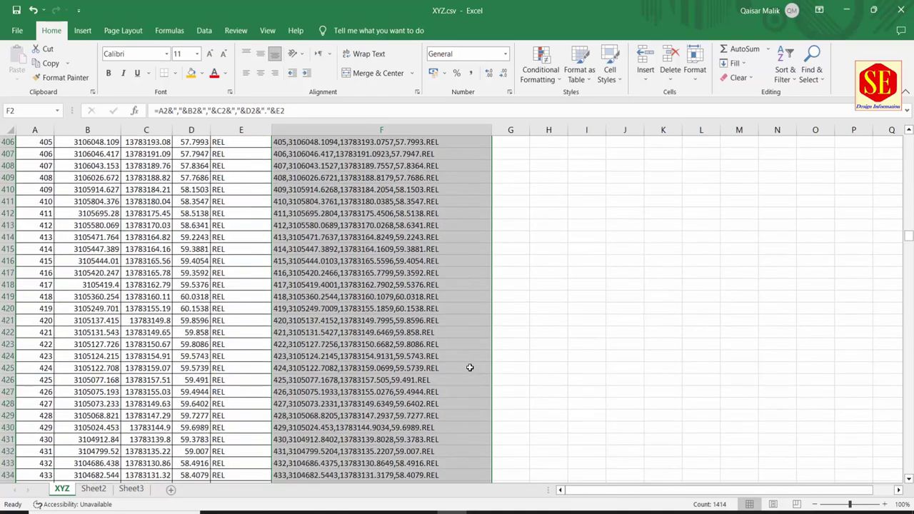
pyautogui.scroll(-16, 470, 368)
pyautogui.moveTo(904, 251)
pyautogui.mouseDown()
pyautogui.moveTo(890, 409)
pyautogui.moveTo(897, 468)
pyautogui.mouseUp()
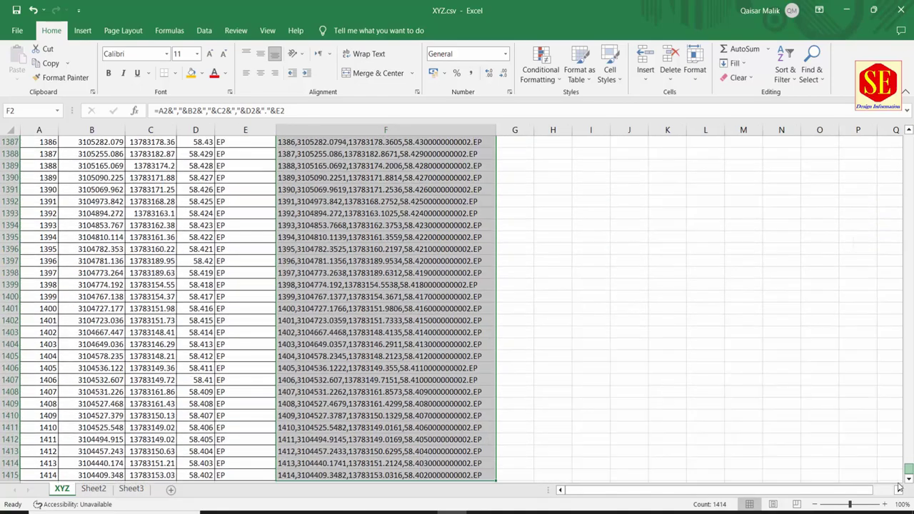
pyautogui.scroll(15, 613, 364)
pyautogui.scroll(10, 613, 361)
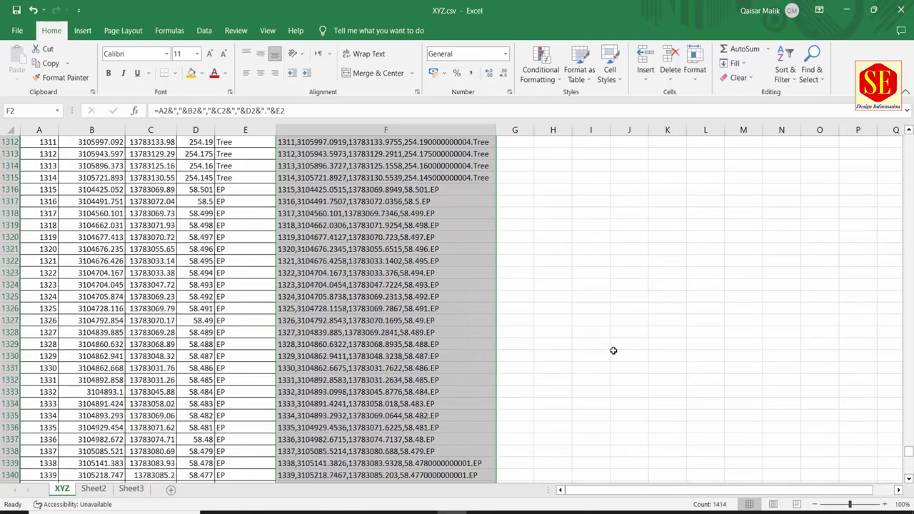
pyautogui.scroll(17, 612, 353)
pyautogui.scroll(10, 613, 350)
pyautogui.scroll(17, 613, 350)
pyautogui.scroll(10, 613, 350)
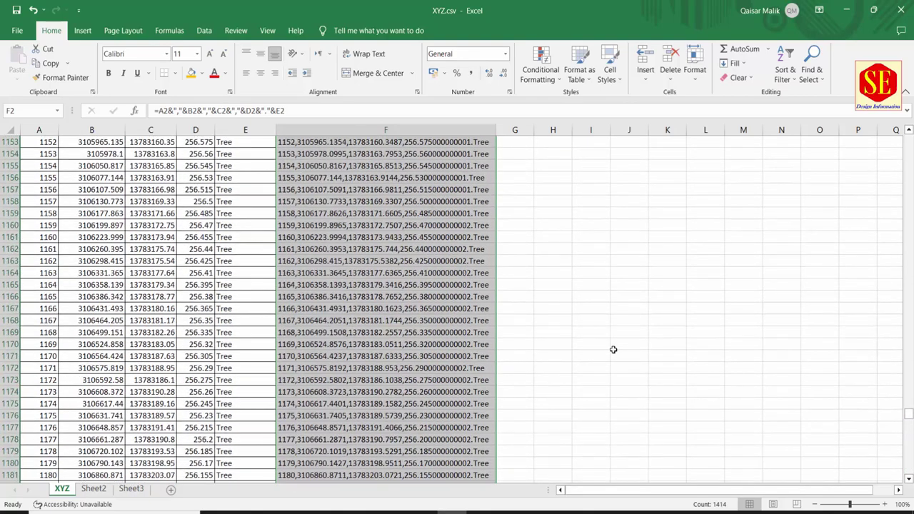
pyautogui.scroll(10, 613, 350)
pyautogui.scroll(17, 613, 349)
pyautogui.scroll(7, 612, 348)
pyautogui.scroll(12, 612, 347)
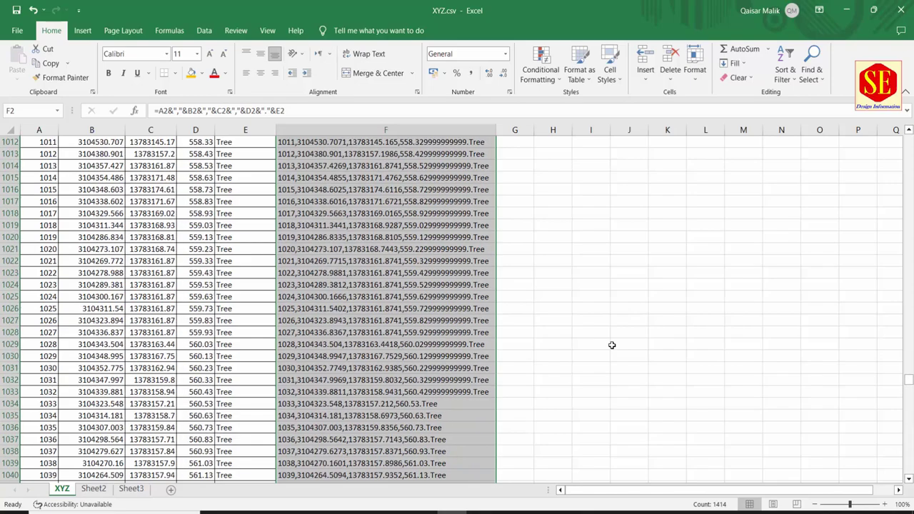
pyautogui.scroll(10, 613, 347)
pyautogui.scroll(18, 612, 346)
pyautogui.scroll(10, 612, 345)
pyautogui.scroll(9, 610, 328)
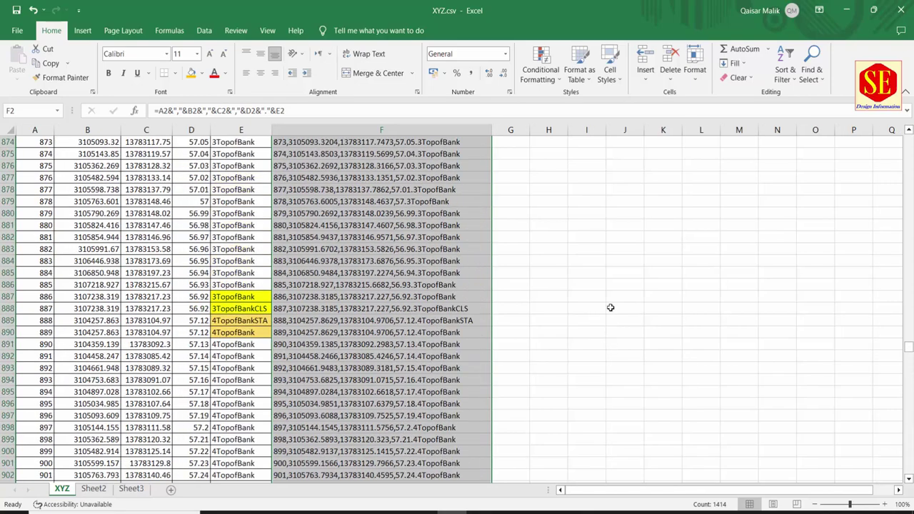
pyautogui.scroll(14, 603, 285)
pyautogui.scroll(9, 596, 255)
pyautogui.scroll(16, 596, 255)
pyautogui.scroll(11, 593, 239)
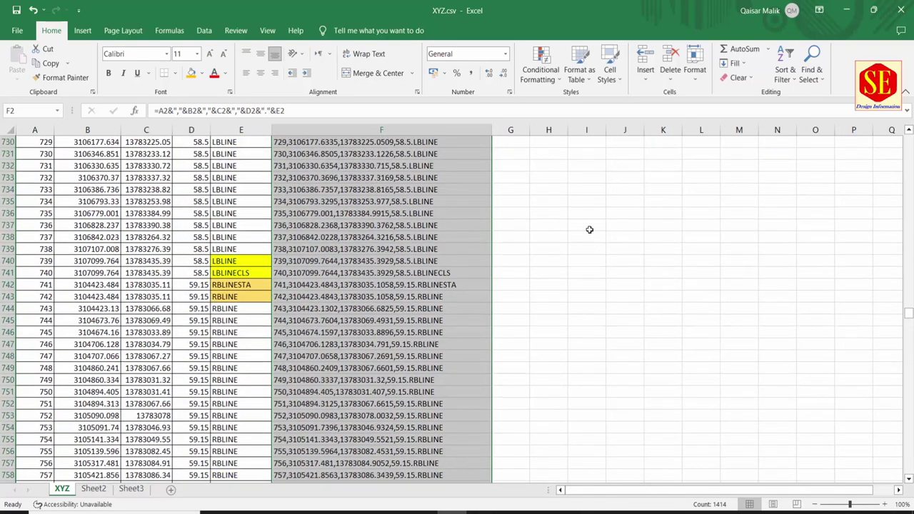
pyautogui.scroll(11, 589, 227)
pyautogui.scroll(9, 590, 225)
pyautogui.scroll(7, 590, 225)
pyautogui.scroll(5, 585, 185)
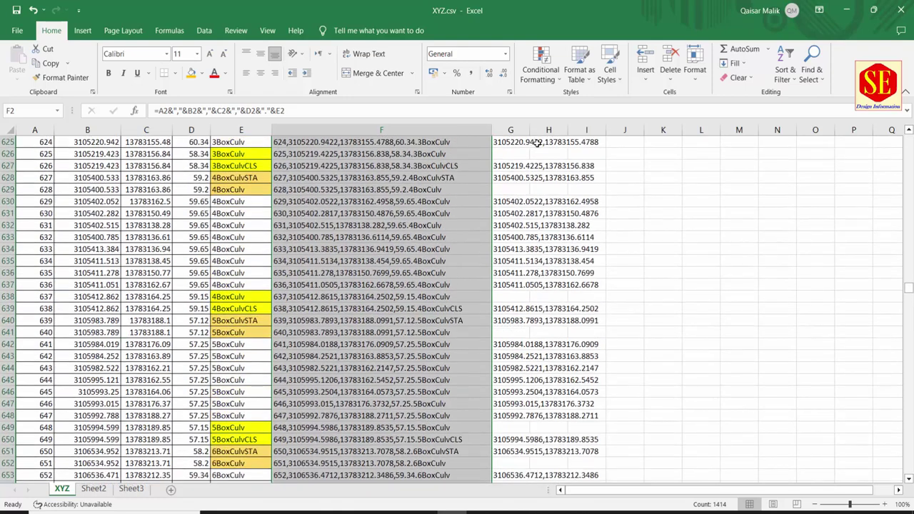
pyautogui.moveTo(511, 129); pyautogui.dragTo(606, 136)
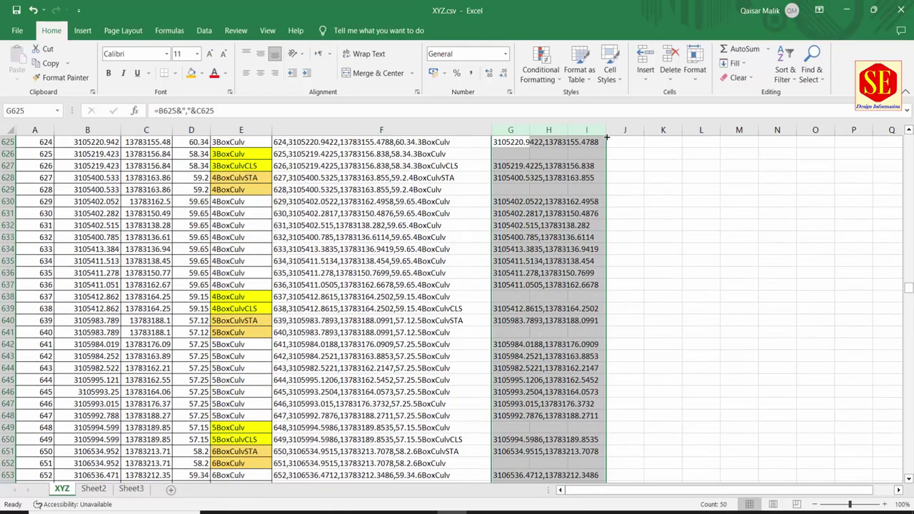
pyautogui.press('Delete')
# Step: Refill F2 down every point row, copy column F, and open youtube Points in File Explorer
pyautogui.click(331, 273)
pyautogui.scroll(8, 647, 247)
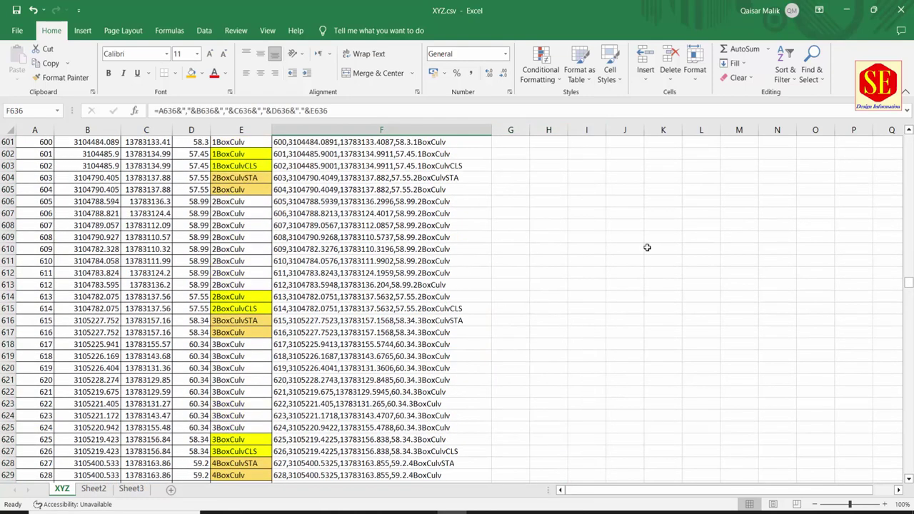
pyautogui.moveTo(909, 286); pyautogui.dragTo(472, 138)
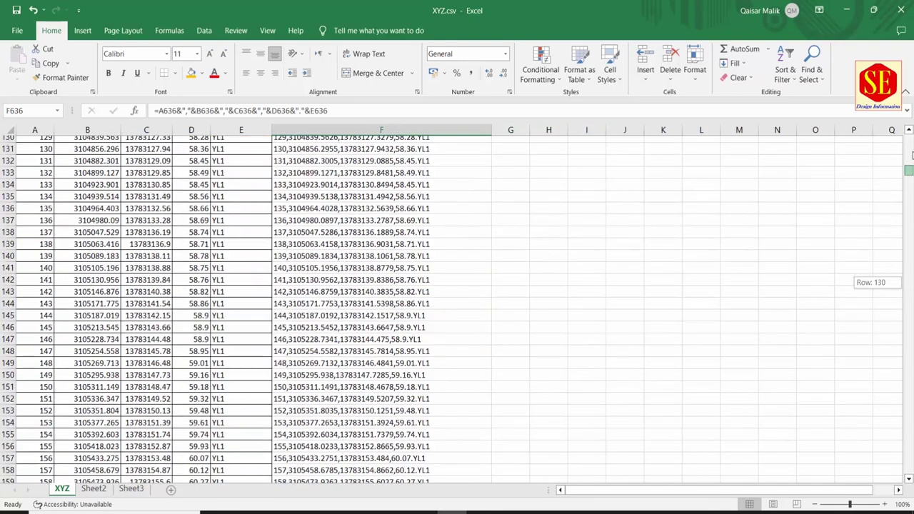
pyautogui.click(441, 153)
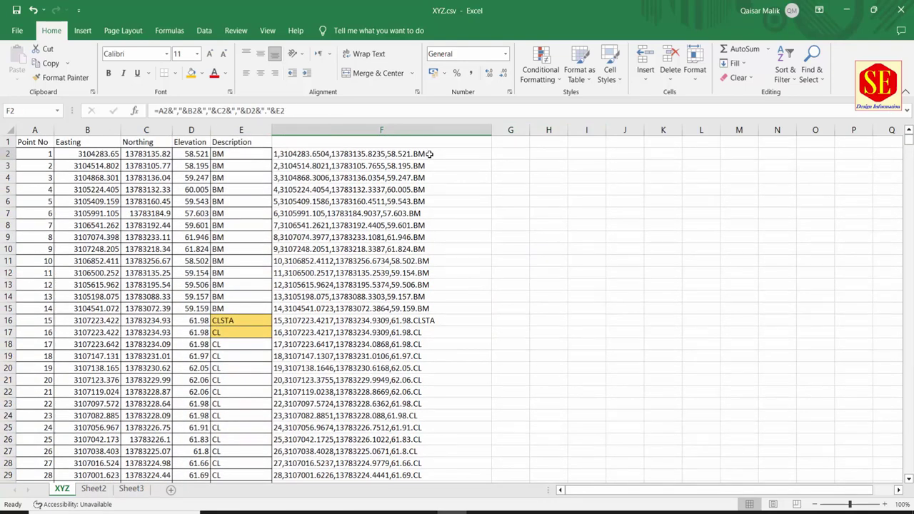
pyautogui.doubleClick(491, 160)
pyautogui.rightClick(389, 198)
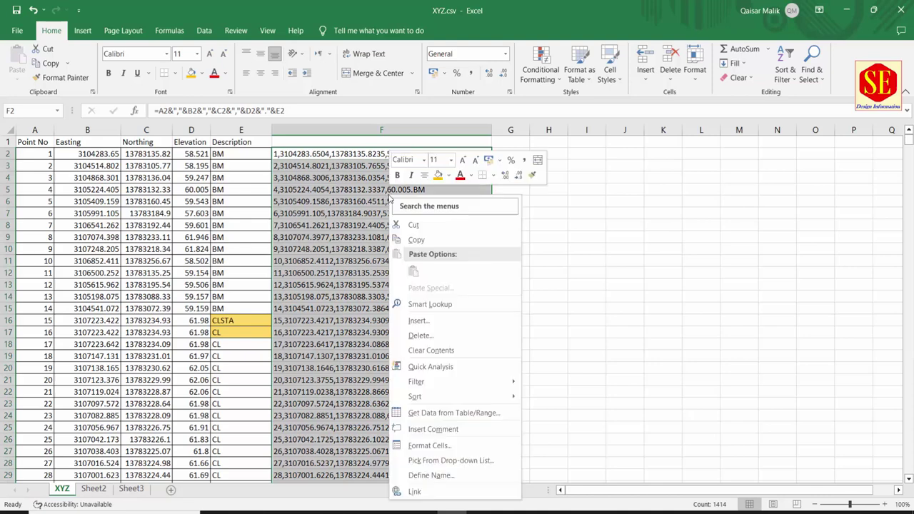
pyautogui.click(417, 241)
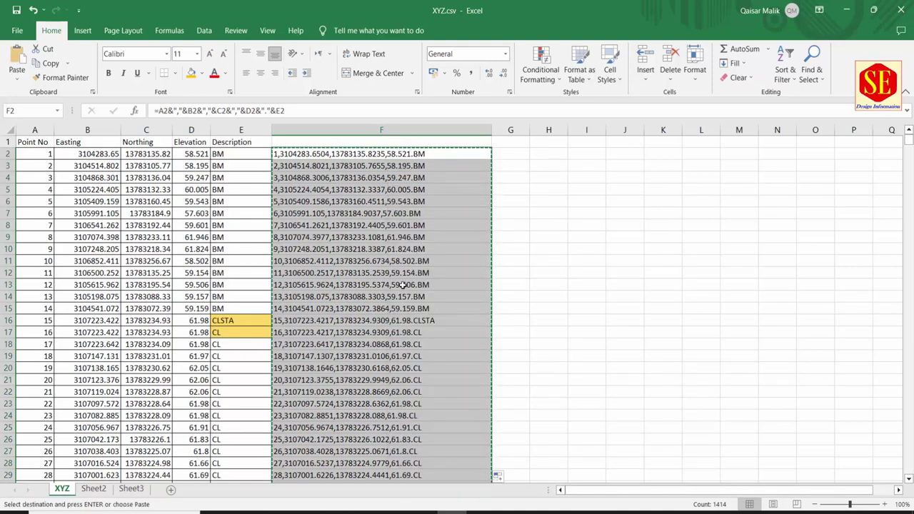
pyautogui.press('super+e')
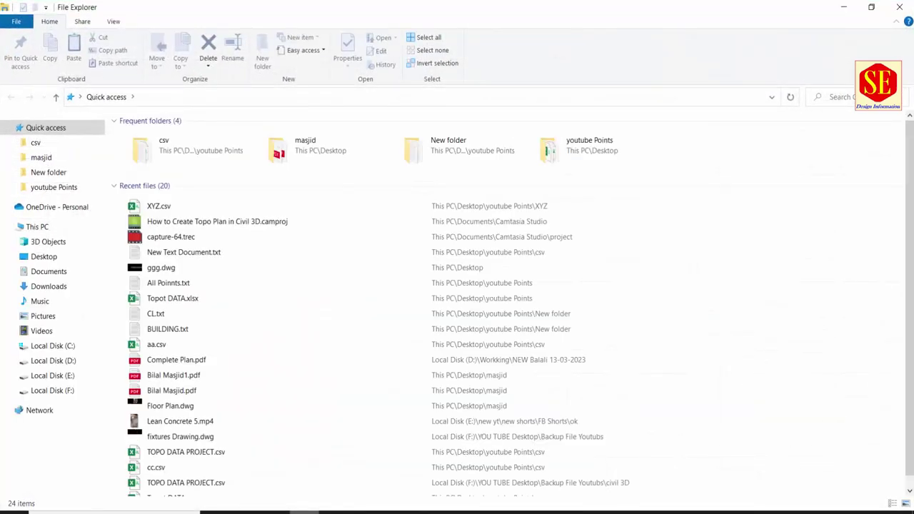
pyautogui.doubleClick(555, 157)
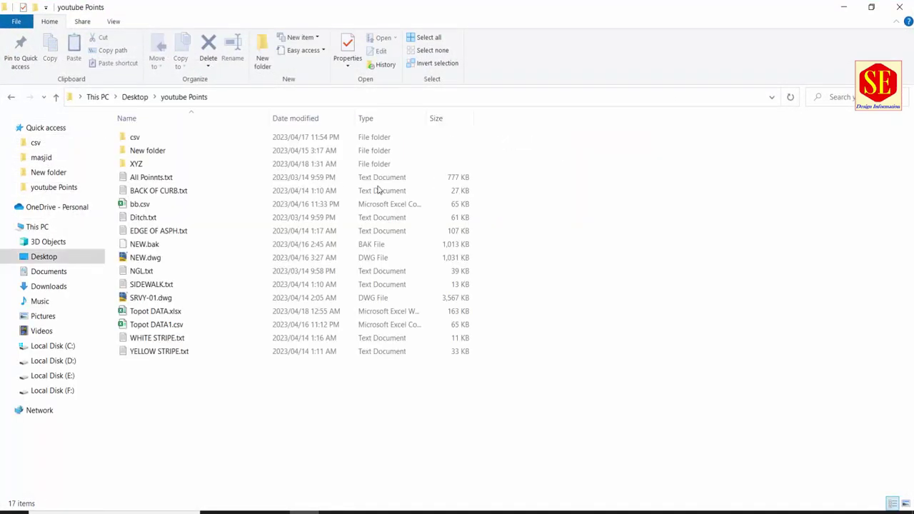
# Step: Create an empty text file A1.txt in the XYZ folder and open it in Notepad
pyautogui.doubleClick(151, 169)
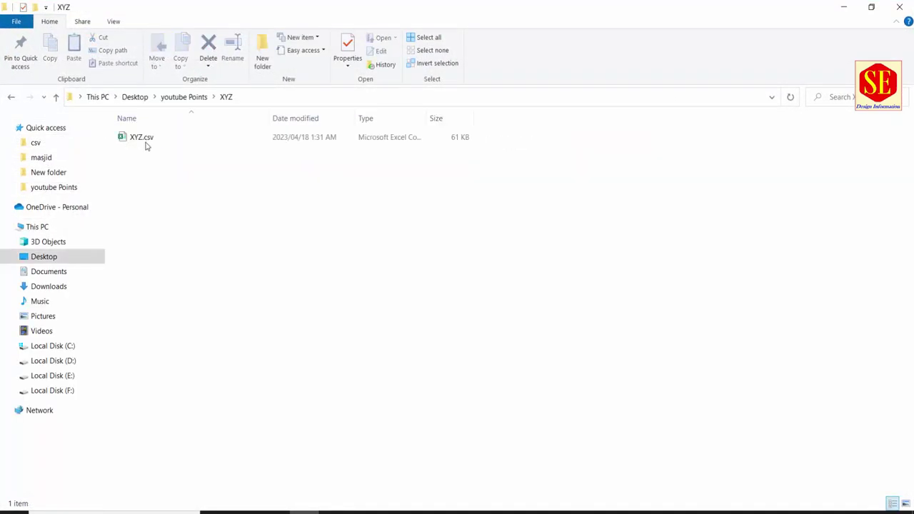
pyautogui.rightClick(164, 220)
pyautogui.moveTo(191, 389)
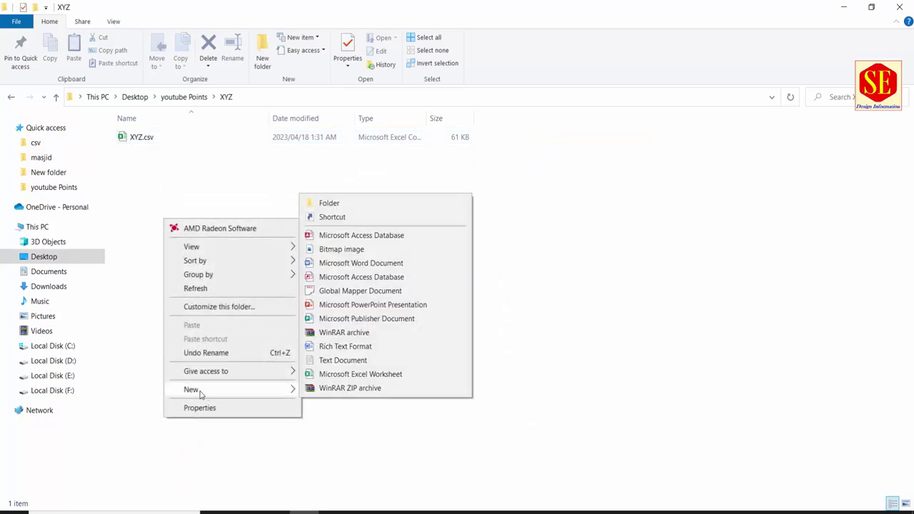
pyautogui.click(338, 364)
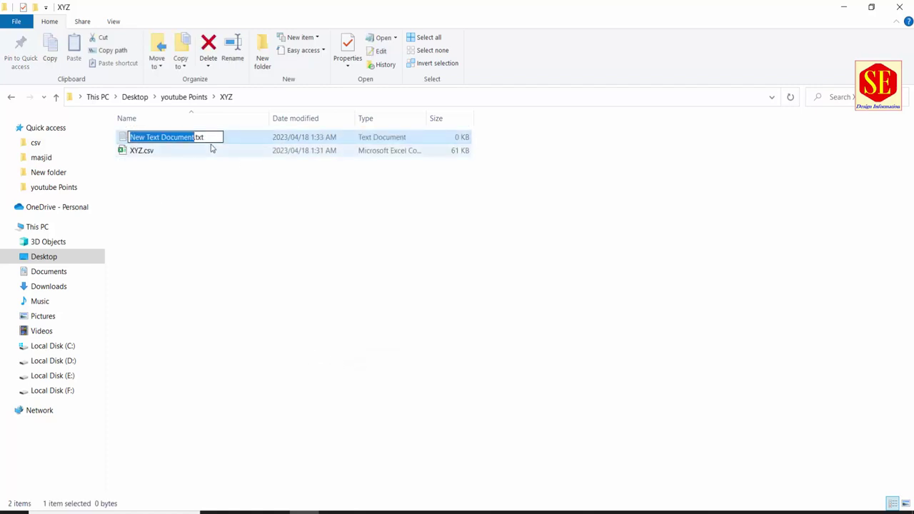
pyautogui.write('A1')
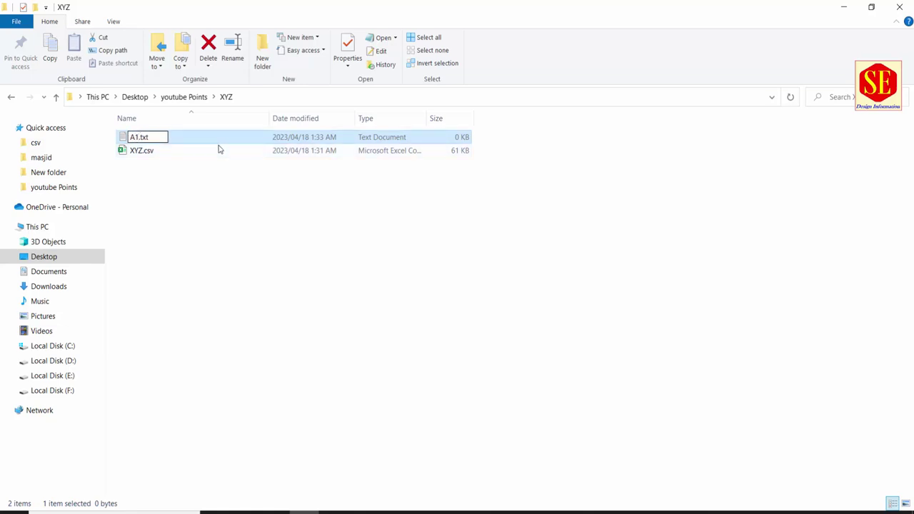
pyautogui.press('Return')
pyautogui.doubleClick(142, 136)
# Step: Paste the copied point strings into A1.txt, save it, and close Notepad
pyautogui.rightClick(298, 215)
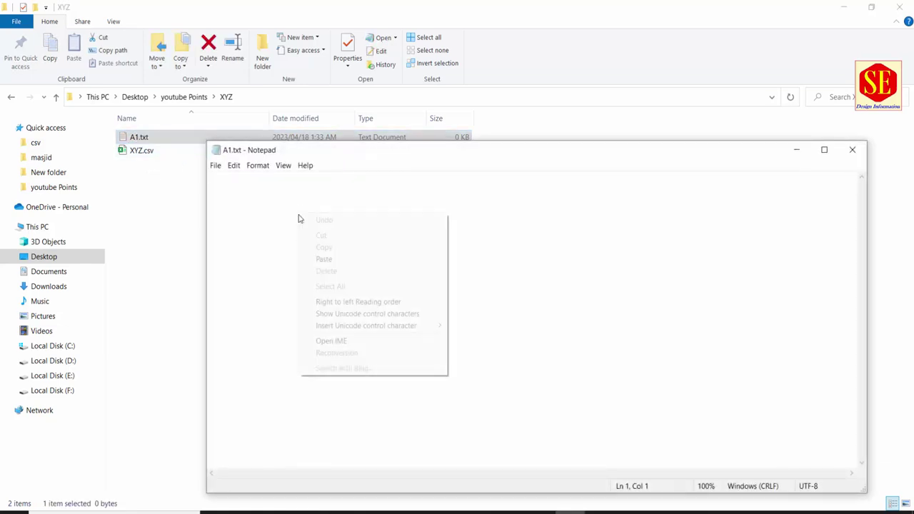
pyautogui.click(337, 259)
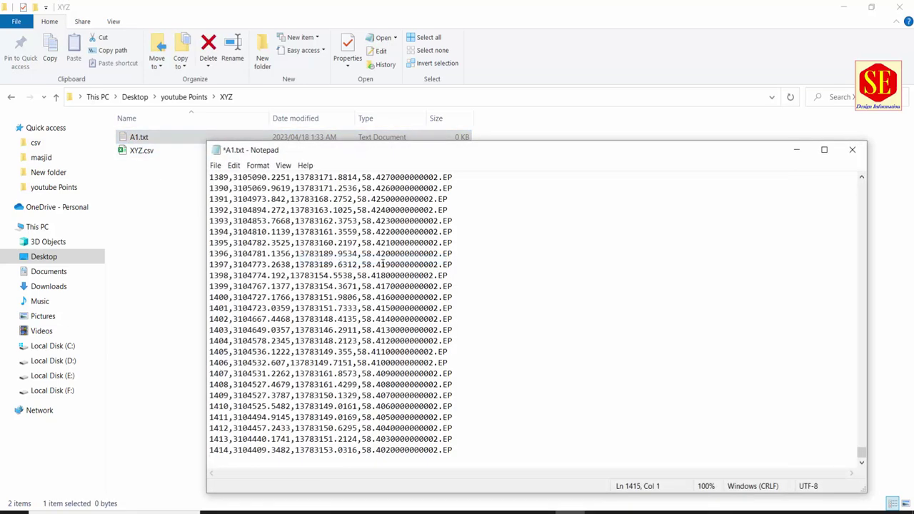
pyautogui.scroll(10, 382, 264)
pyautogui.scroll(12, 382, 264)
pyautogui.click(215, 165)
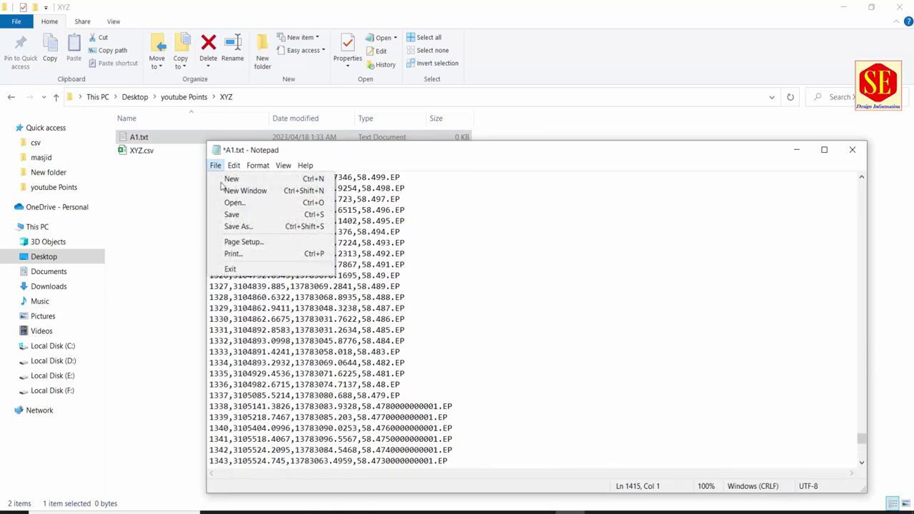
pyautogui.click(231, 214)
pyautogui.click(852, 149)
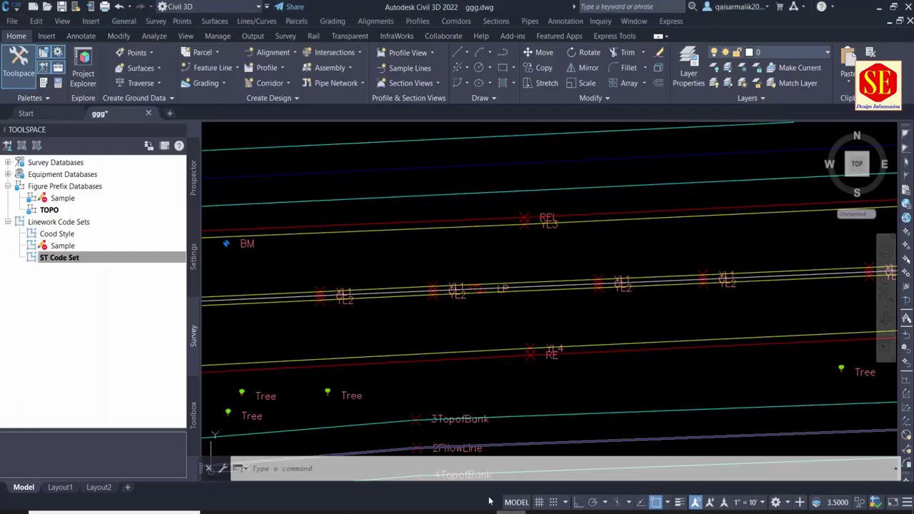
# Step: Open a new blank Drawing2 and select the TOPO figure prefix database in Toolspace
pyautogui.scroll(-3, 502, 270)
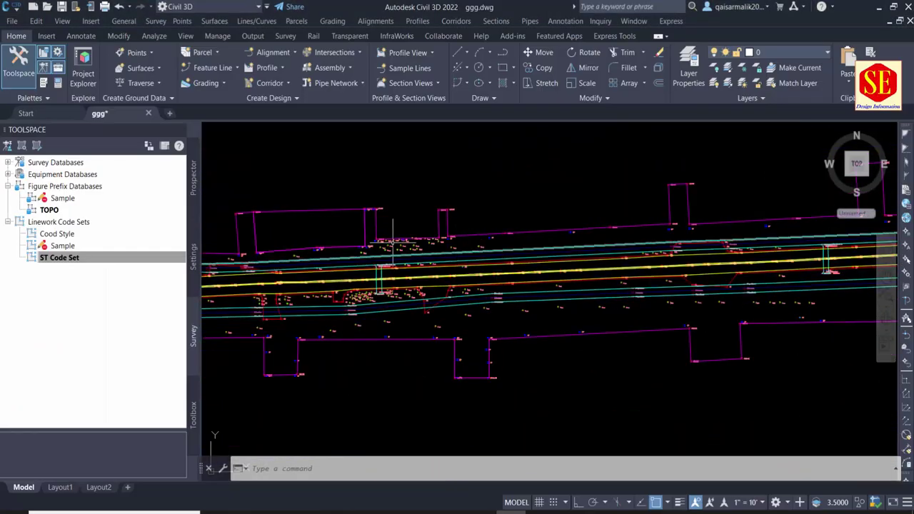
pyautogui.scroll(-3, 429, 212)
pyautogui.scroll(-2, 429, 212)
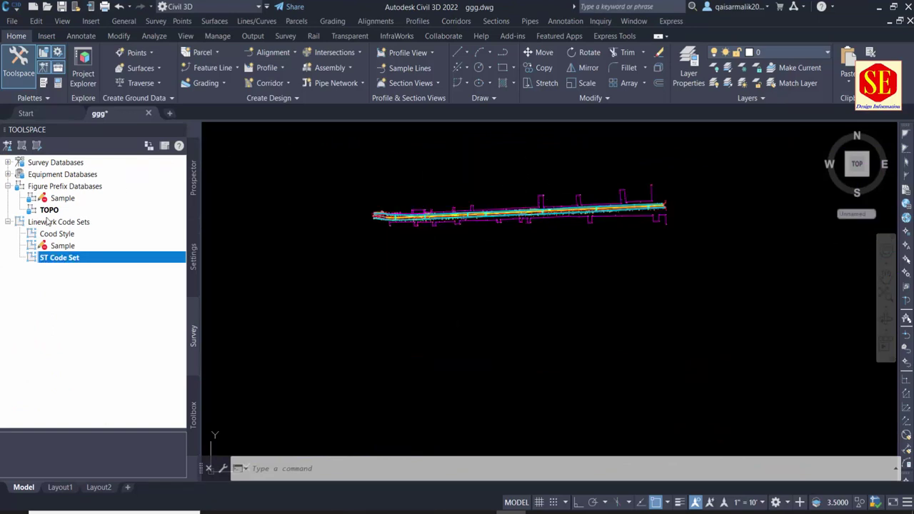
pyautogui.click(170, 113)
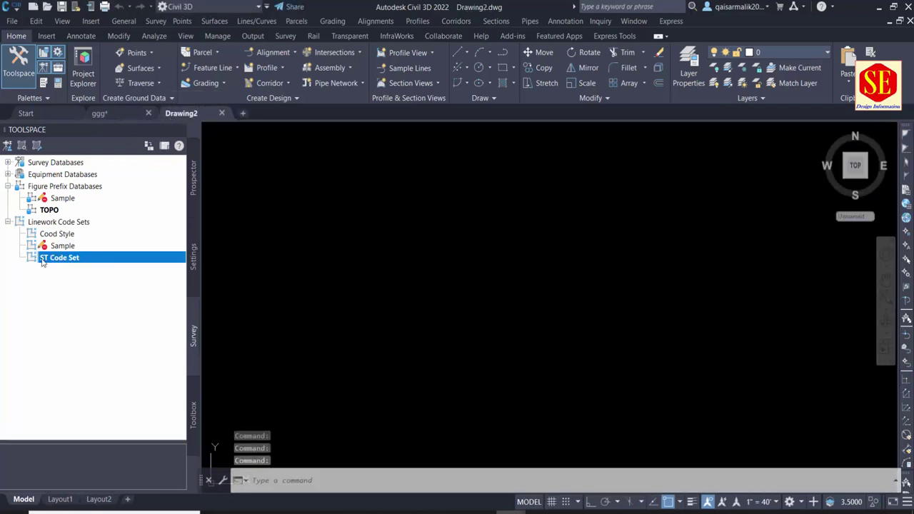
pyautogui.click(50, 210)
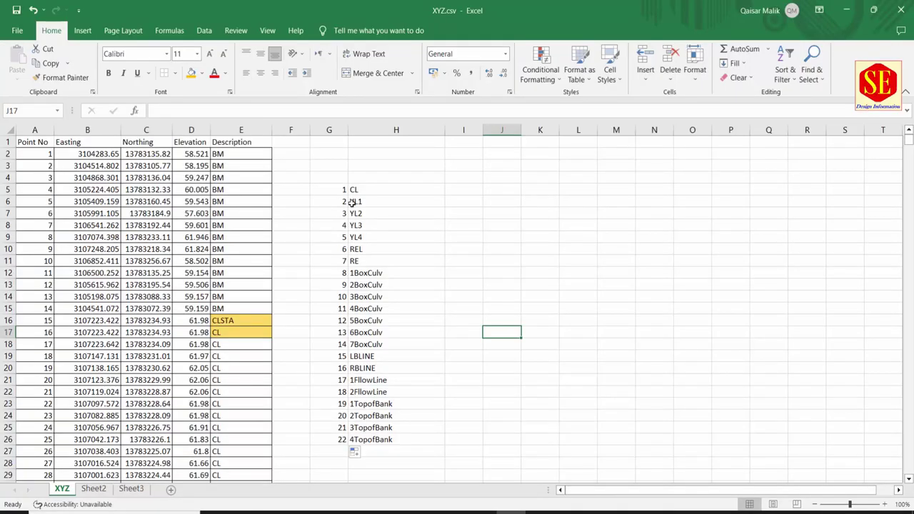
# Step: Review the description codes BM, CL and YL1 in Excel, then return to row 1
pyautogui.moveTo(355, 189); pyautogui.dragTo(364, 441)
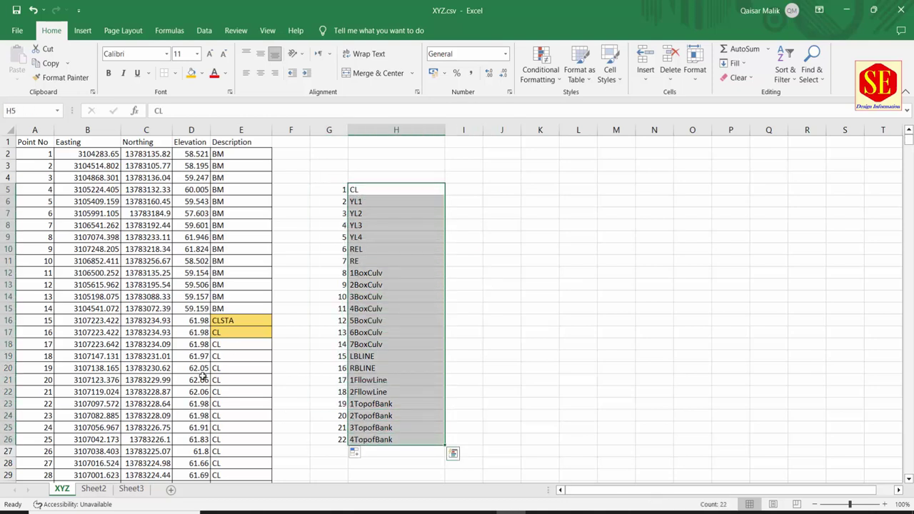
pyautogui.click(215, 155)
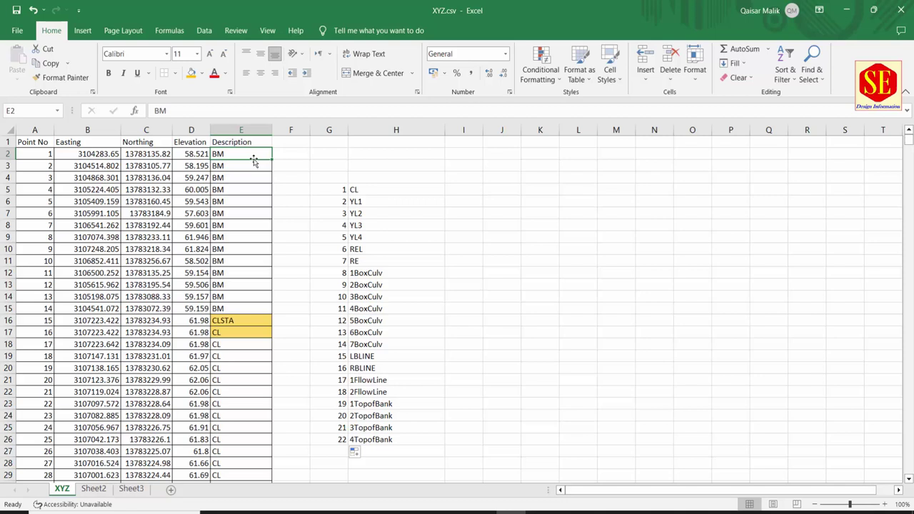
pyautogui.click(357, 190)
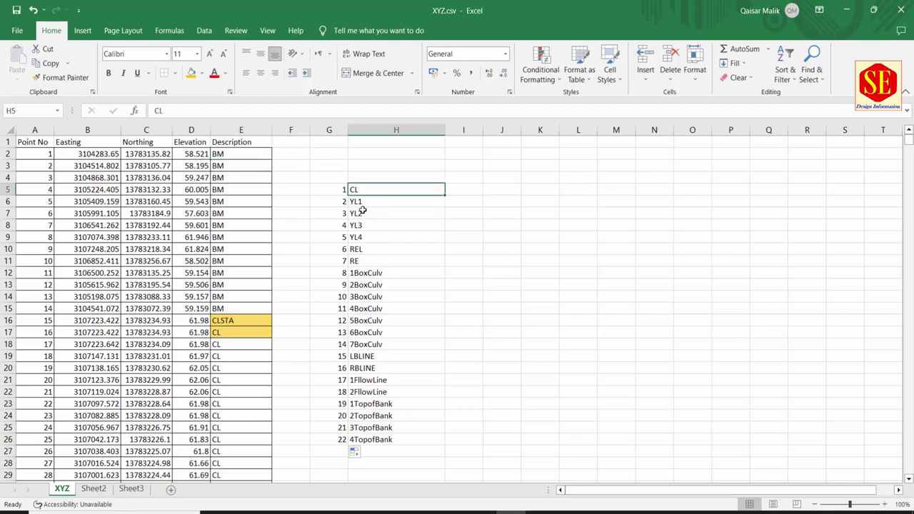
pyautogui.click(362, 207)
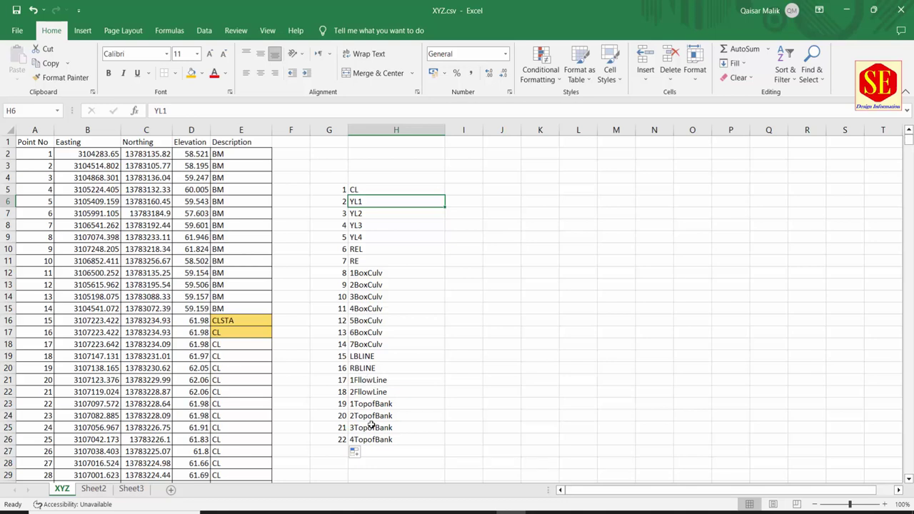
pyautogui.scroll(-12, 245, 344)
pyautogui.scroll(-6, 245, 345)
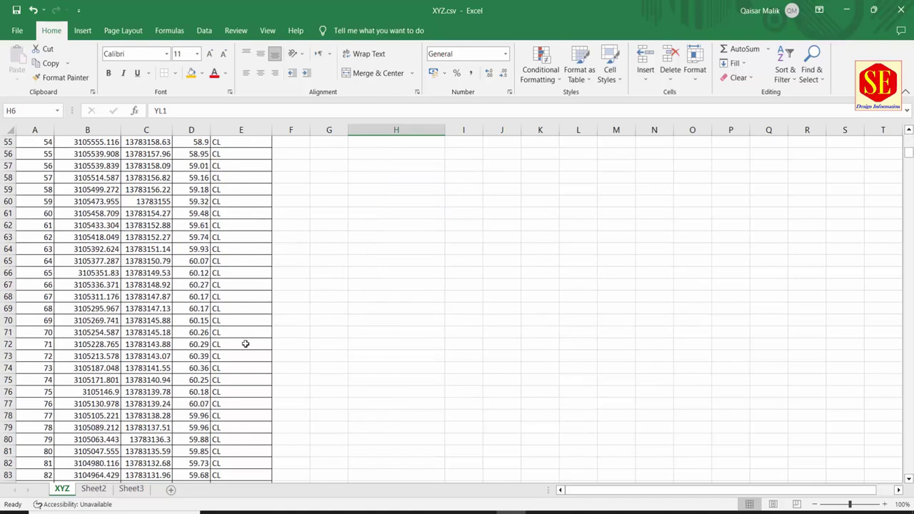
pyautogui.scroll(-13, 245, 344)
pyautogui.scroll(-8, 245, 344)
pyautogui.scroll(-14, 245, 344)
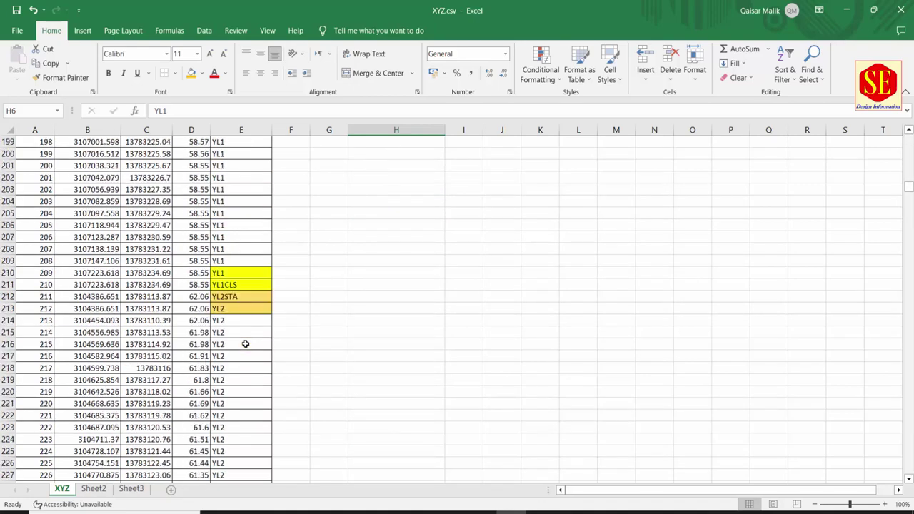
pyautogui.scroll(-13, 245, 344)
pyautogui.scroll(-14, 245, 344)
pyautogui.scroll(-7, 245, 344)
pyautogui.scroll(-14, 245, 344)
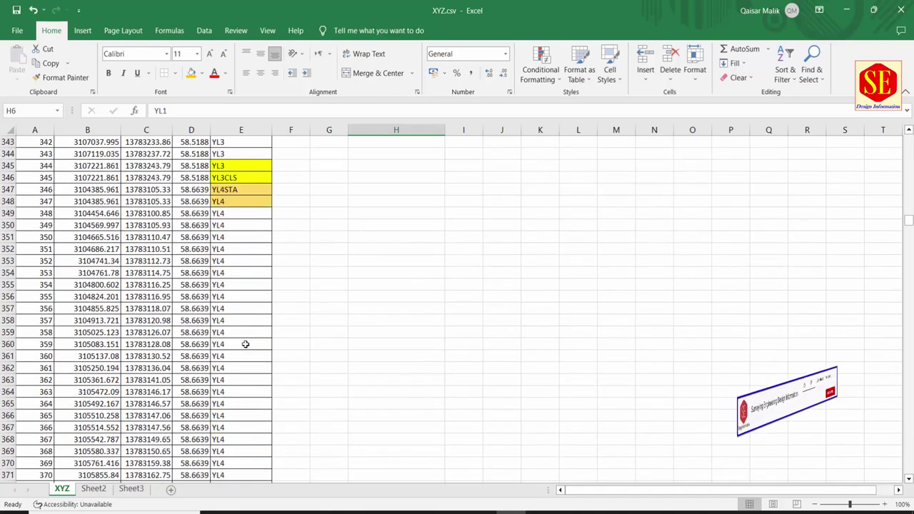
pyautogui.scroll(-15, 245, 345)
pyautogui.scroll(-7, 245, 344)
pyautogui.scroll(-14, 245, 344)
pyautogui.scroll(-7, 244, 344)
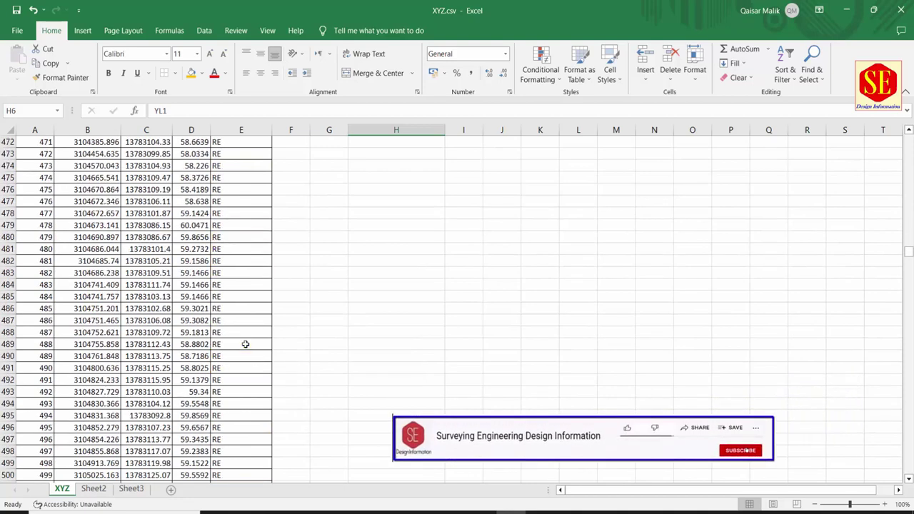
pyautogui.scroll(-12, 245, 344)
pyautogui.scroll(-7, 245, 344)
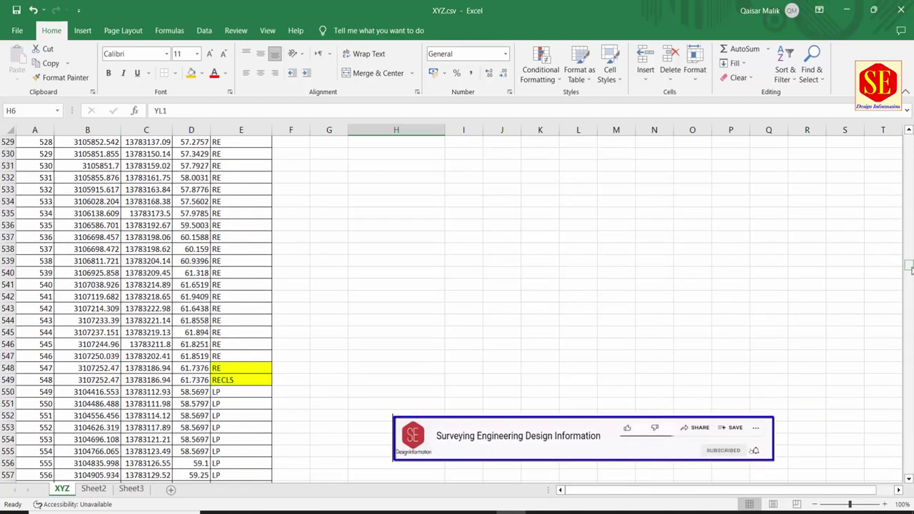
pyautogui.moveTo(909, 265); pyautogui.dragTo(909, 140)
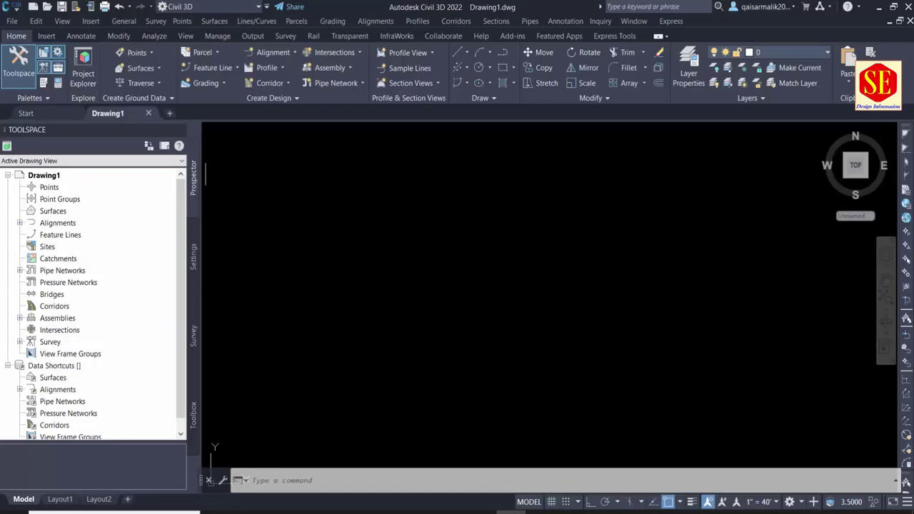
# Step: On the Toolspace Survey tab, choose Set working folder for Survey Databases
pyautogui.click(197, 333)
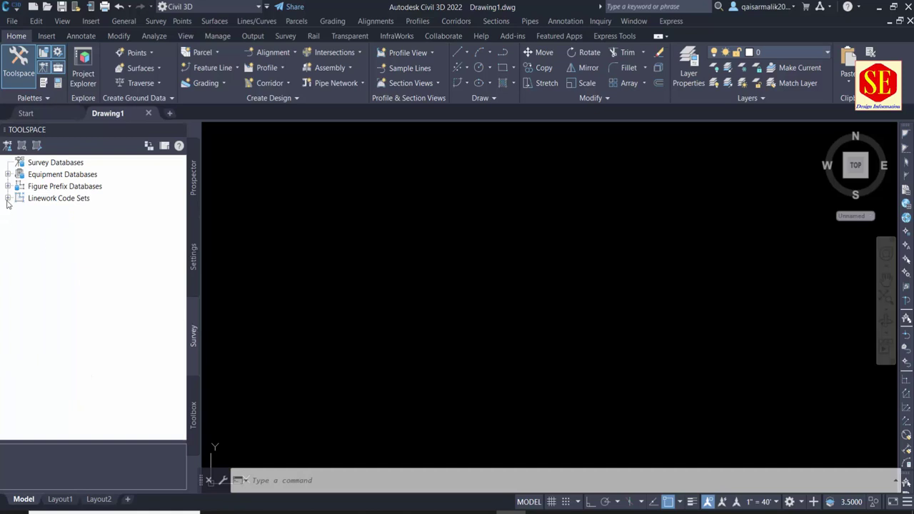
pyautogui.click(51, 164)
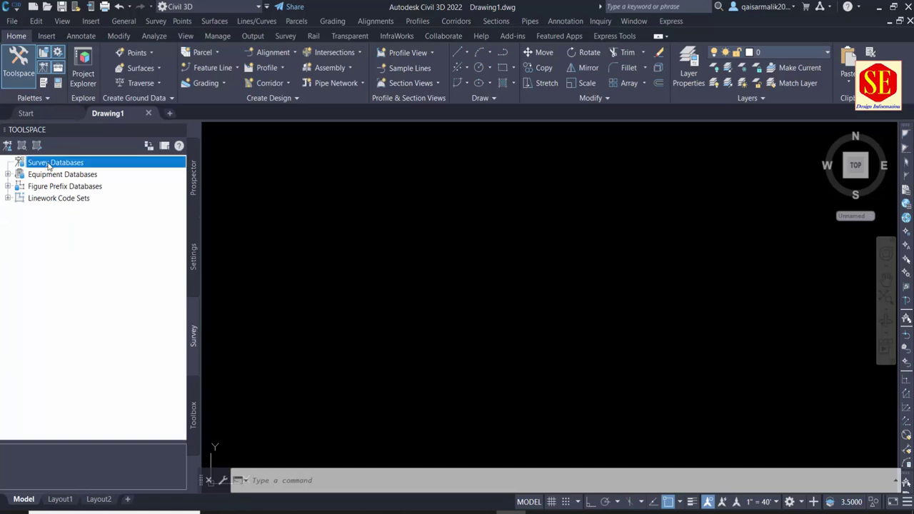
pyautogui.rightClick(49, 164)
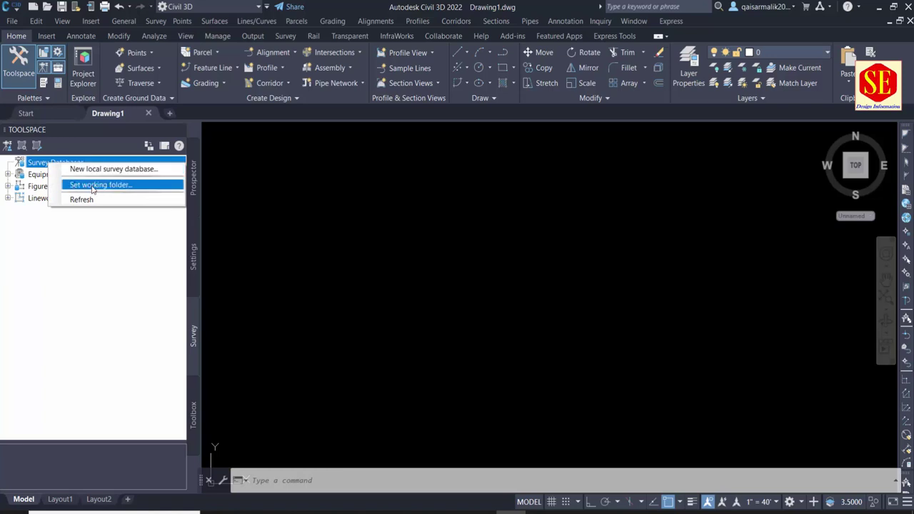
pyautogui.click(93, 188)
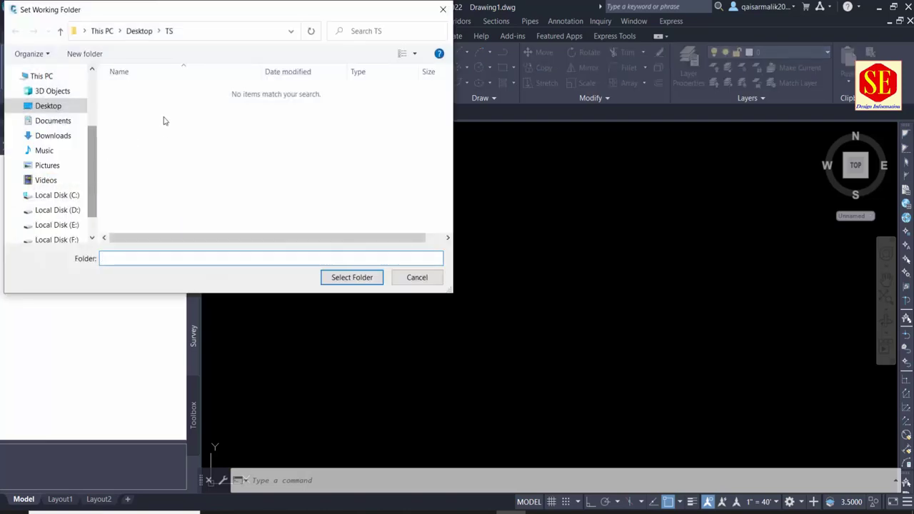
# Step: Try a typed TOPO PLAN folder path and dismiss the path-does-not-exist warning
pyautogui.click(168, 32)
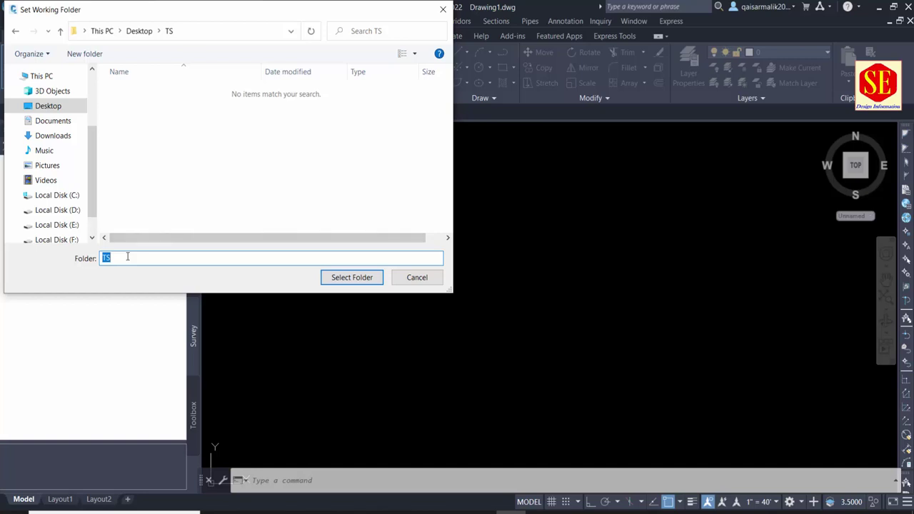
pyautogui.write('TOPO PLAN')
pyautogui.click(367, 278)
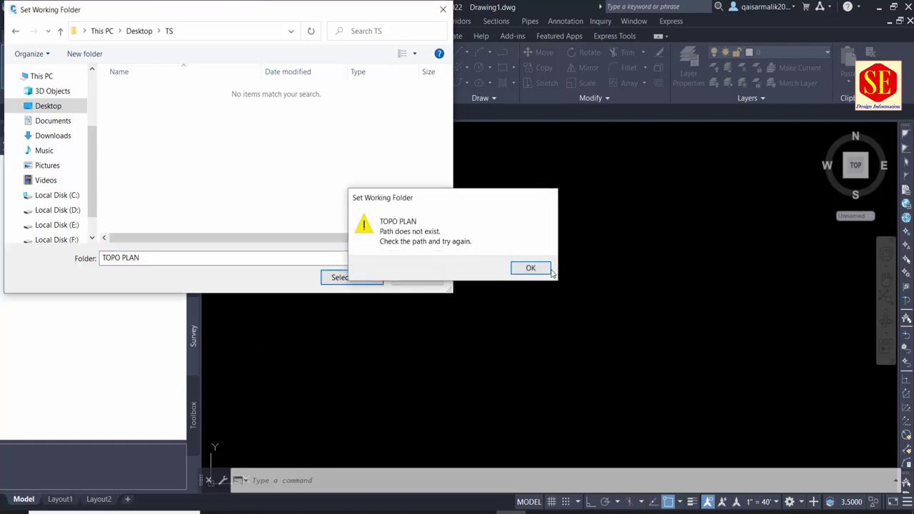
pyautogui.click(528, 268)
# Step: Create a TOPO DATA folder inside TS and make it the survey working folder
pyautogui.rightClick(140, 101)
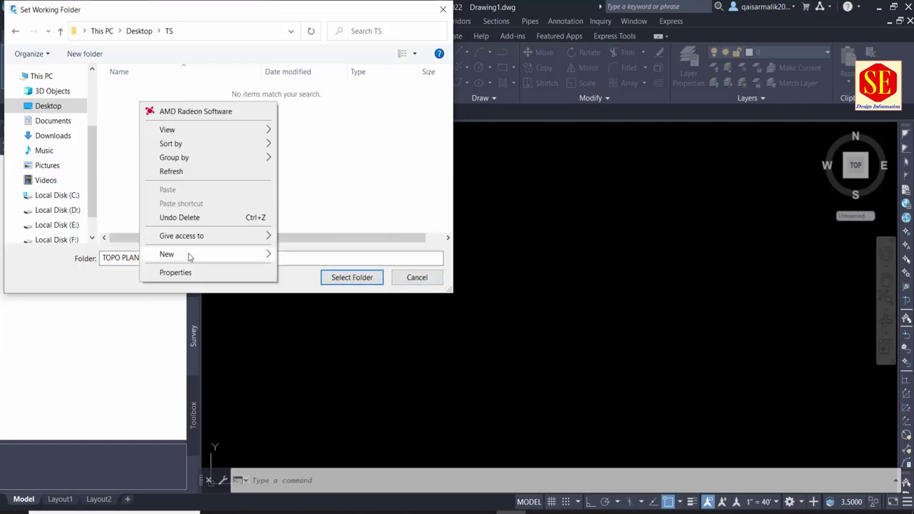
pyautogui.click(307, 257)
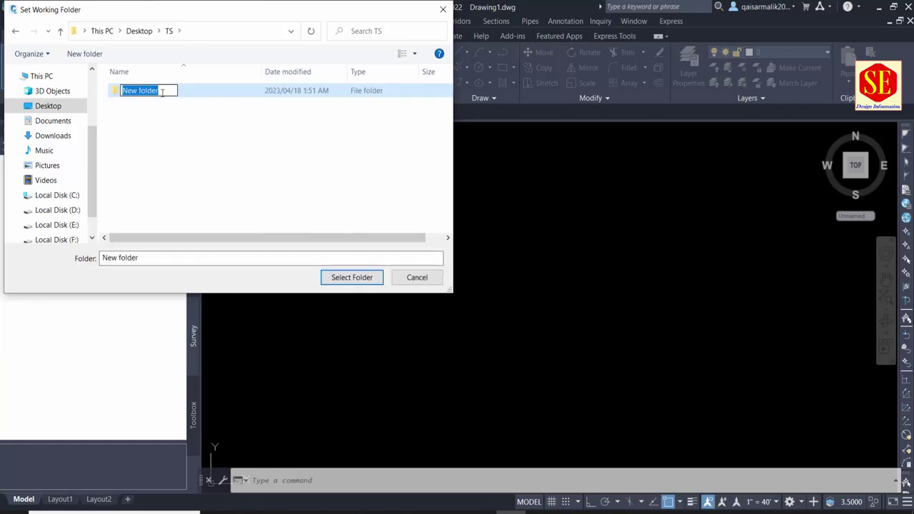
pyautogui.write('TOPO')
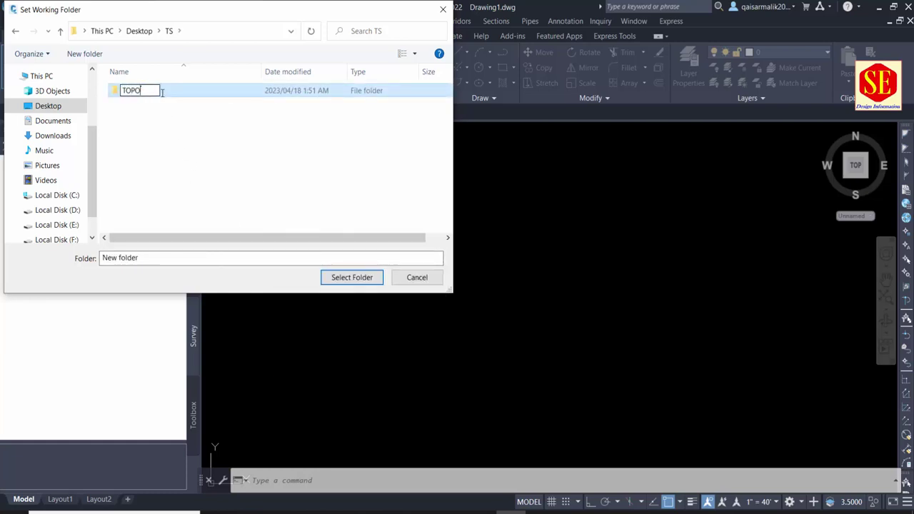
pyautogui.write(' DAT')
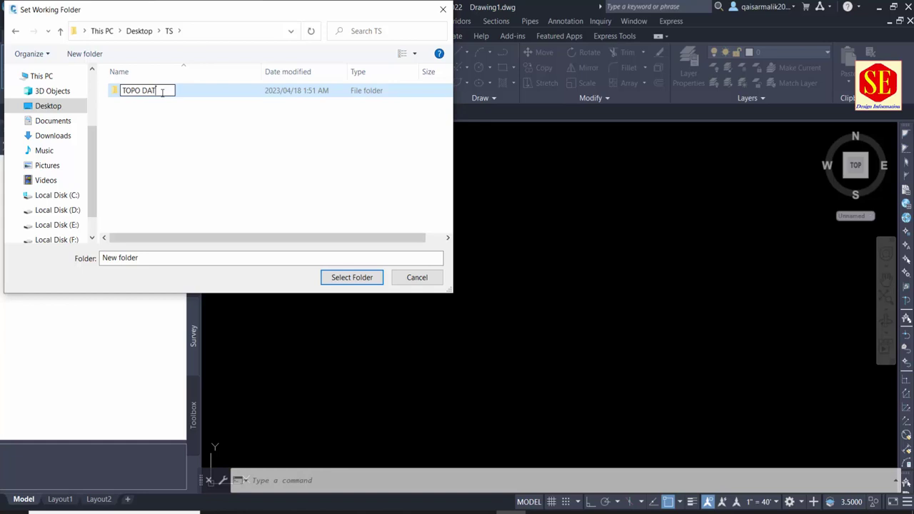
pyautogui.write('A')
pyautogui.press('Return')
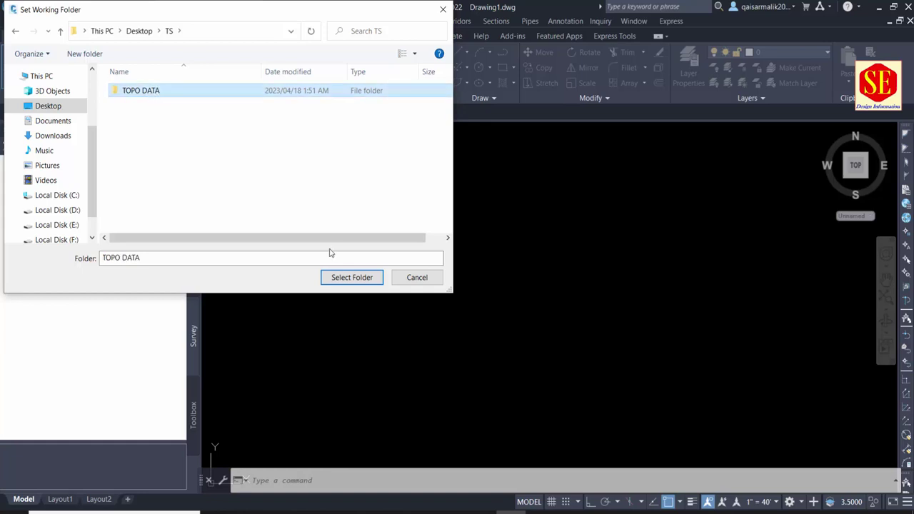
pyautogui.click(352, 277)
pyautogui.click(56, 164)
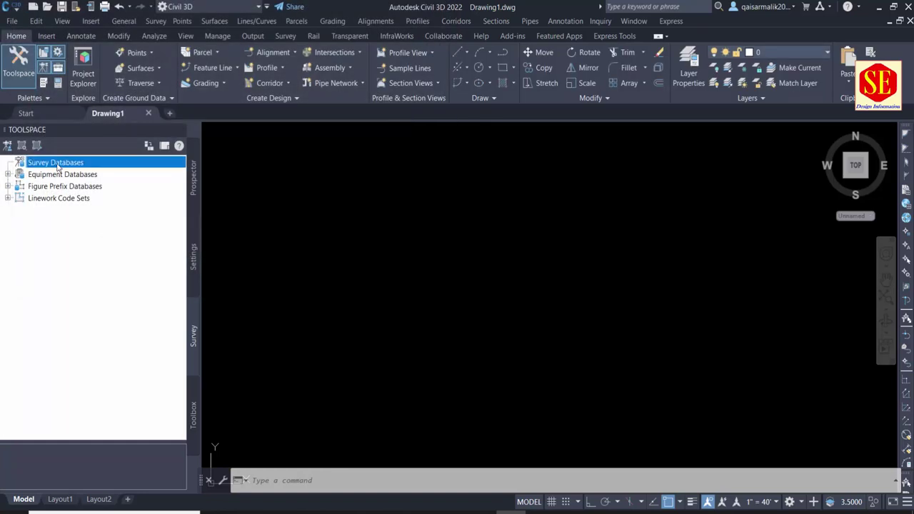
# Step: Create a new local survey database named 1
pyautogui.rightClick(57, 166)
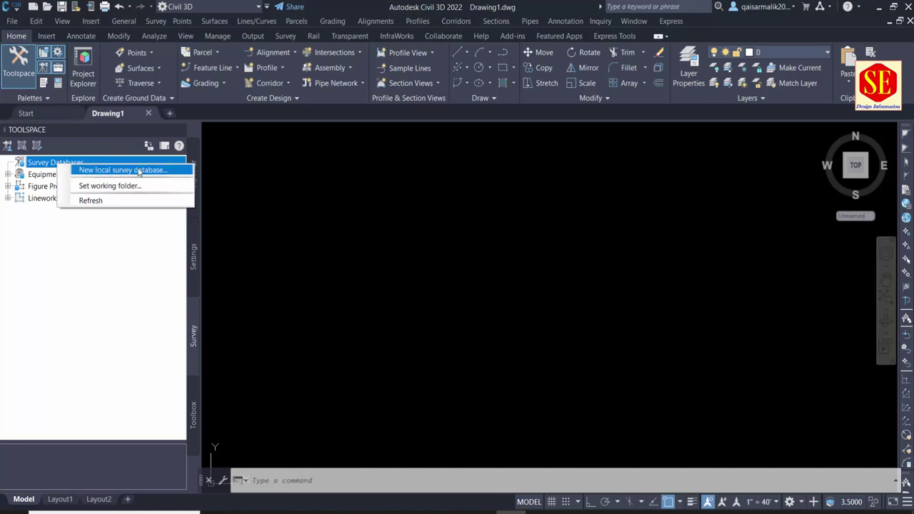
pyautogui.click(140, 172)
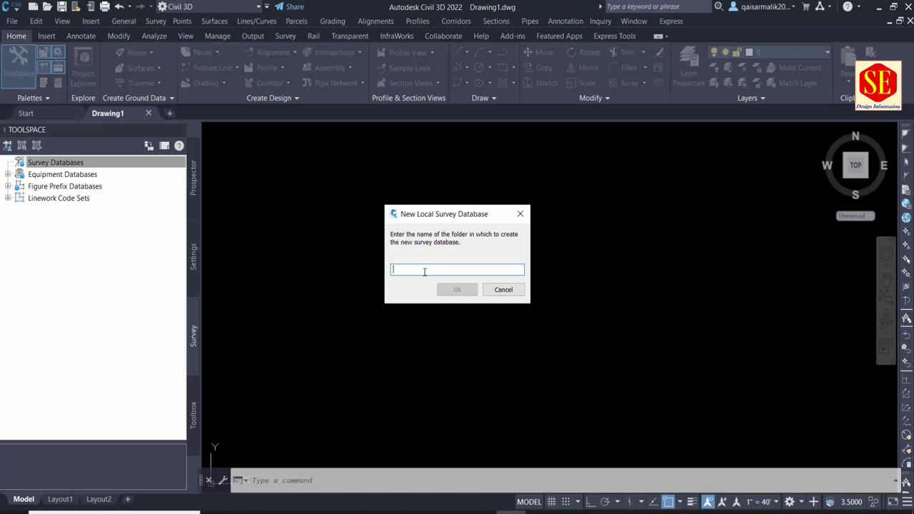
pyautogui.write('1')
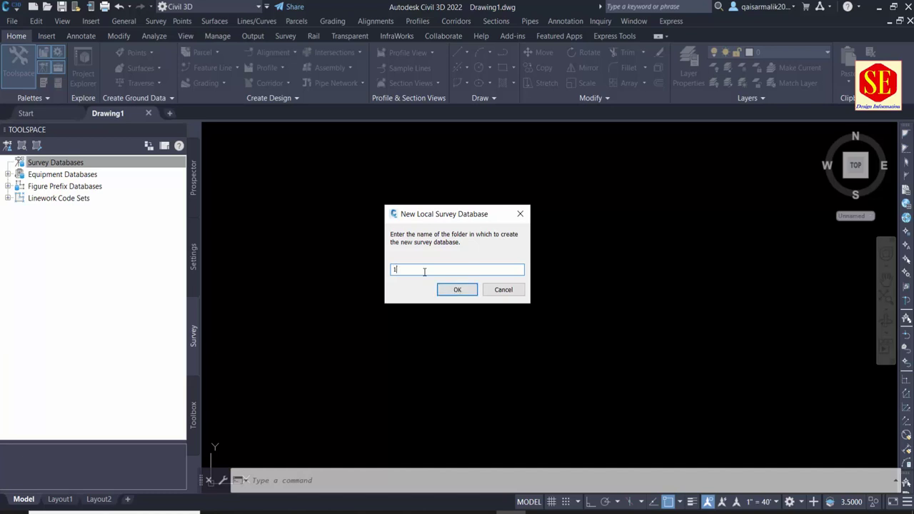
pyautogui.click(467, 290)
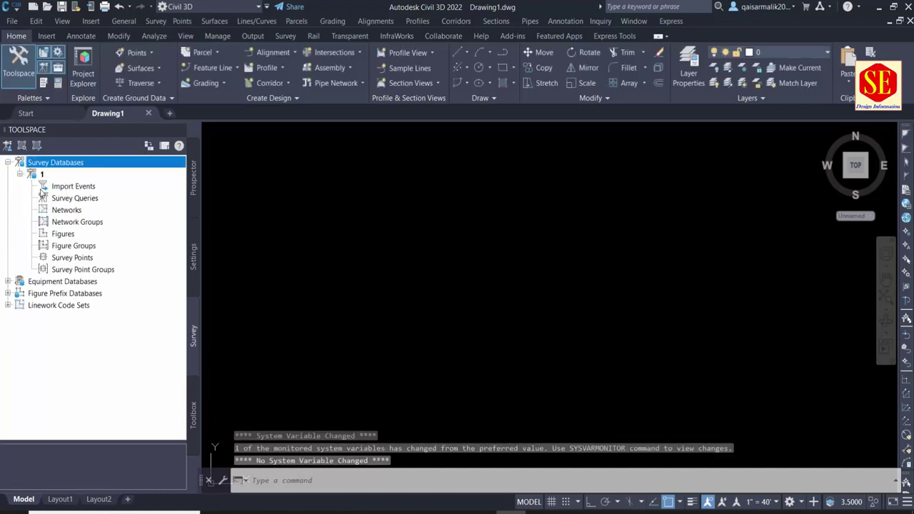
# Step: Select survey database 1 and browse its Import Events and Survey Queries collections
pyautogui.click(43, 175)
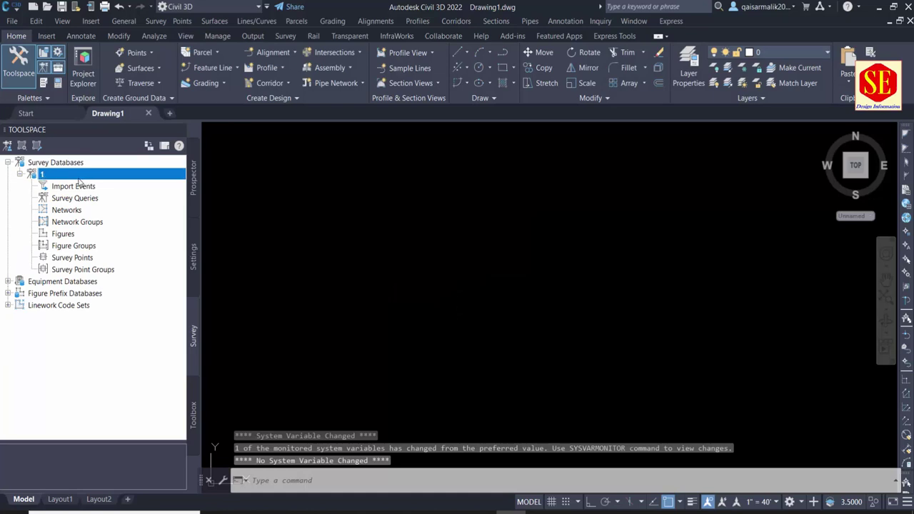
pyautogui.click(74, 189)
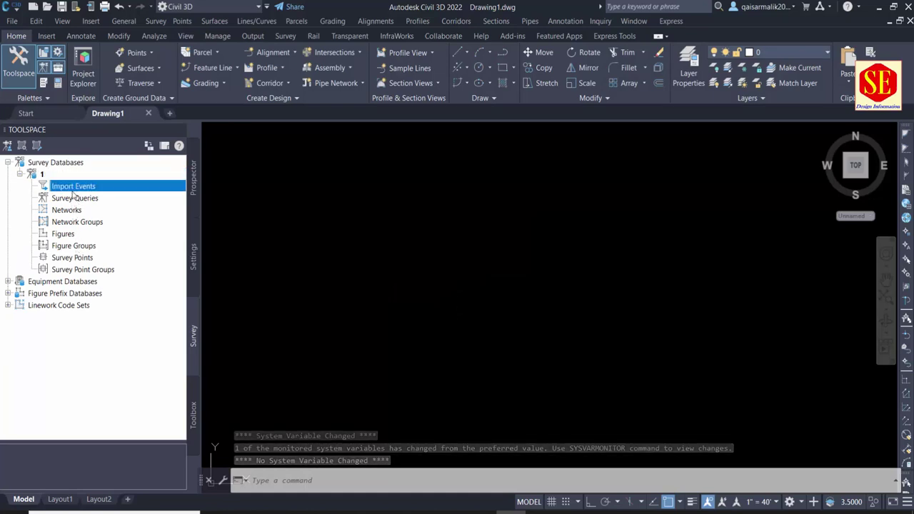
pyautogui.click(73, 198)
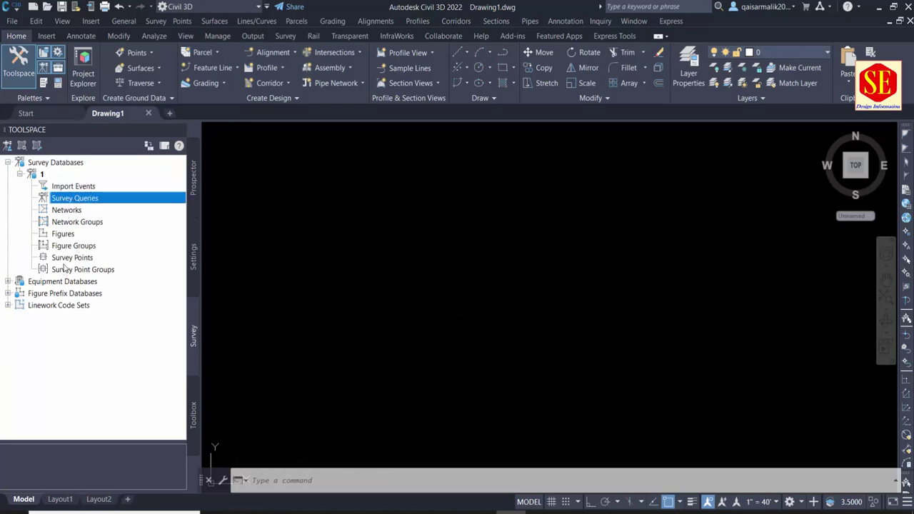
pyautogui.rightClick(72, 190)
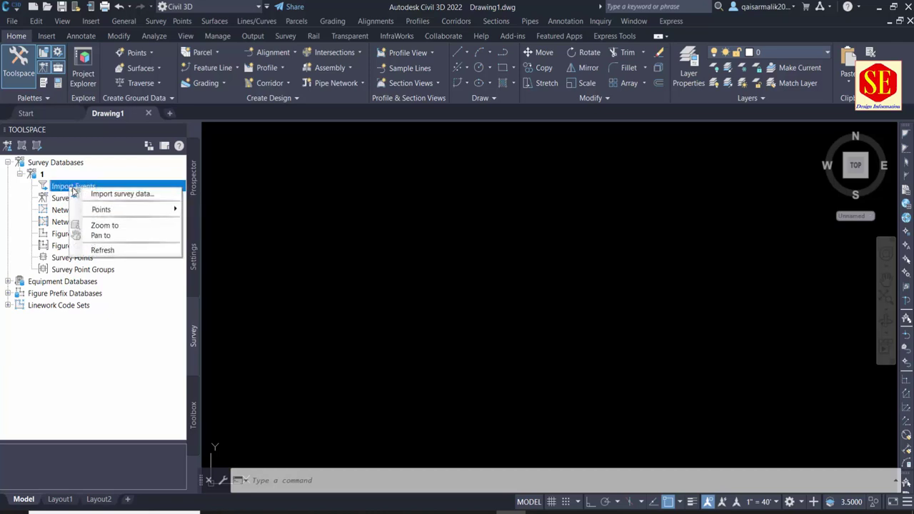
# Step: Collapse survey database 1 and expand Linework Code Sets
pyautogui.click(85, 191)
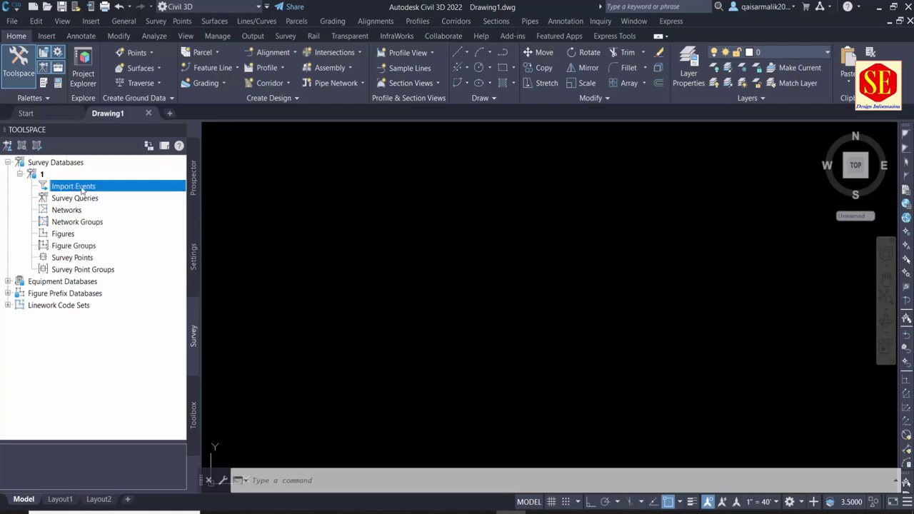
pyautogui.click(20, 174)
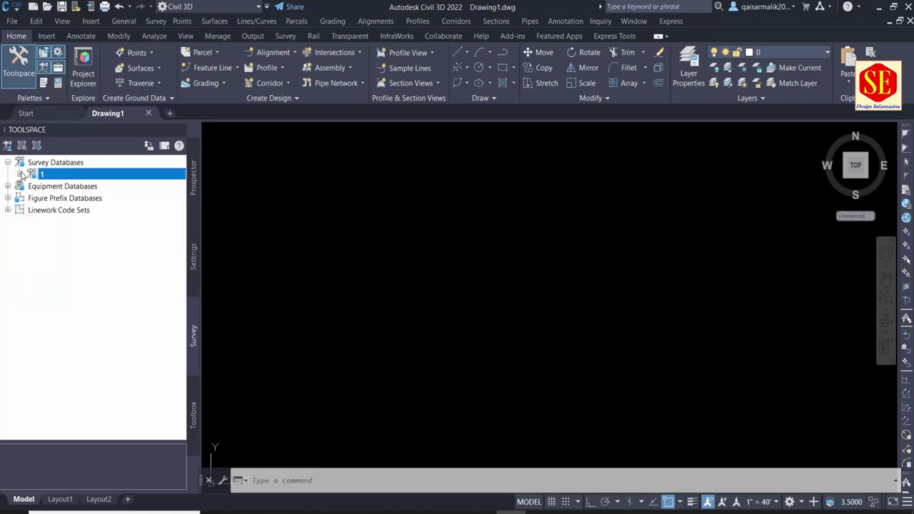
pyautogui.click(86, 211)
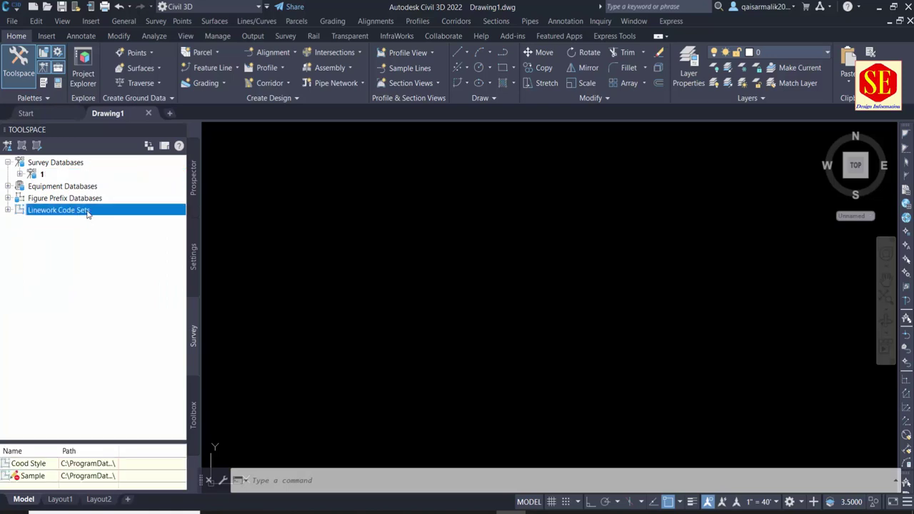
pyautogui.click(8, 209)
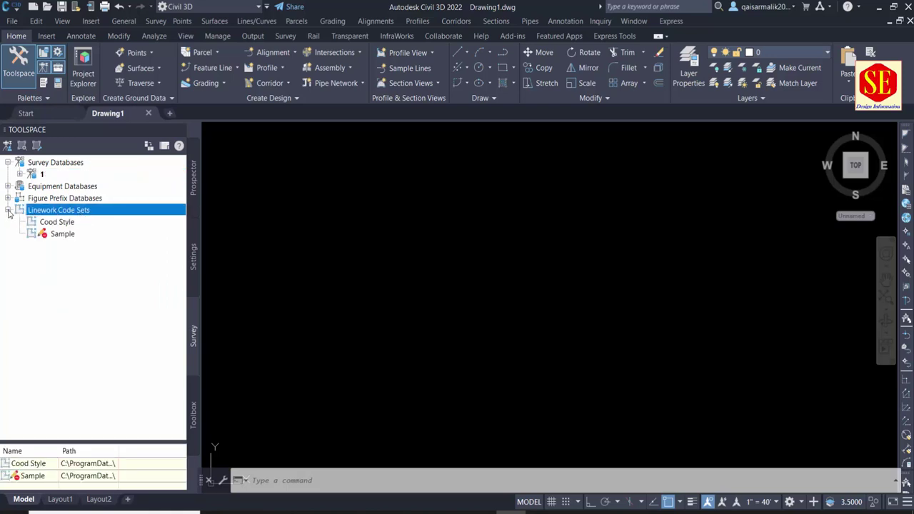
# Step: Inspect the Cood Style and Sample code sets, then bring up Linework Code Sets options
pyautogui.click(63, 222)
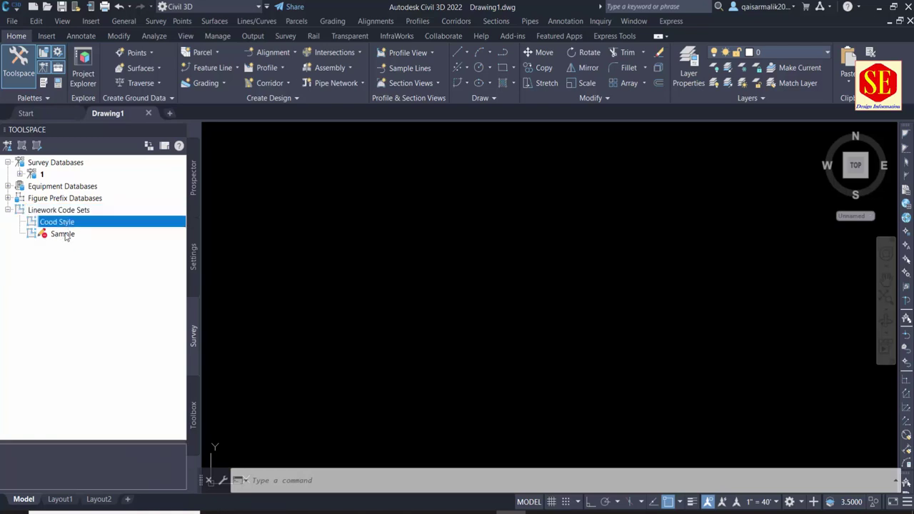
pyautogui.click(67, 234)
pyautogui.click(64, 223)
pyautogui.rightClick(64, 224)
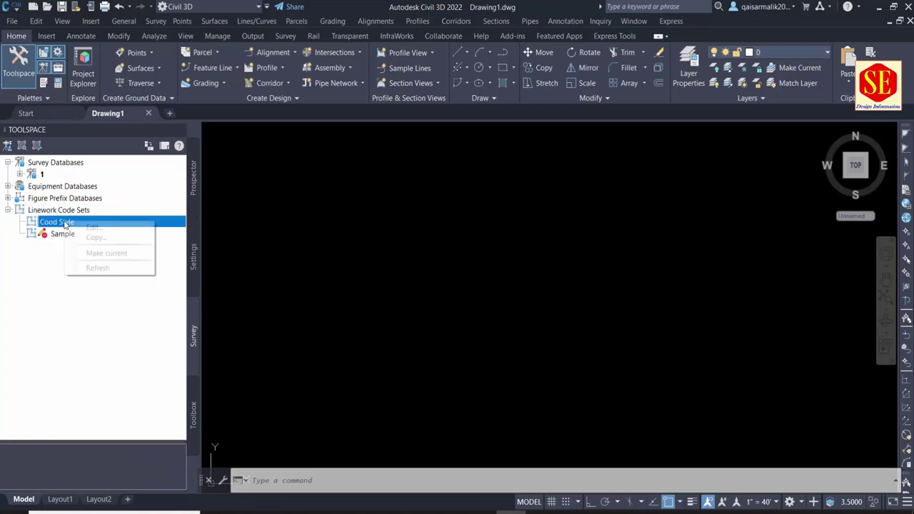
pyautogui.click(60, 211)
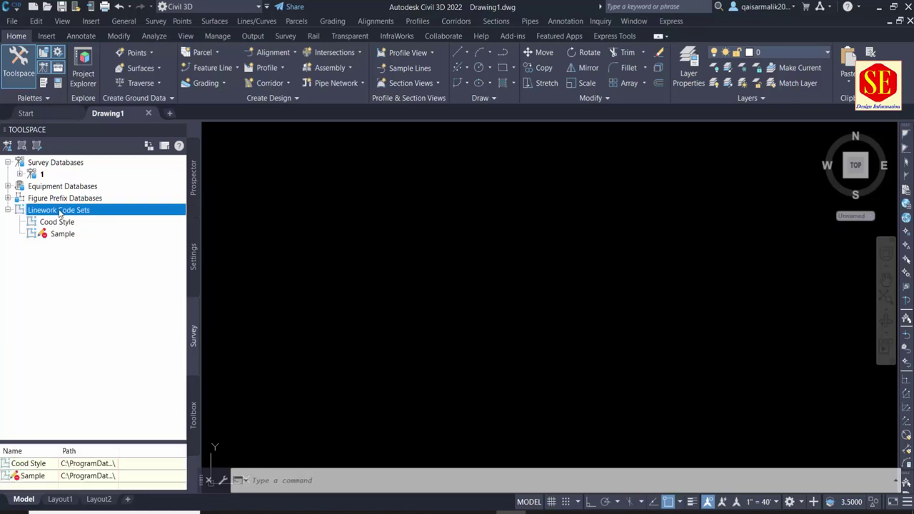
pyautogui.rightClick(61, 213)
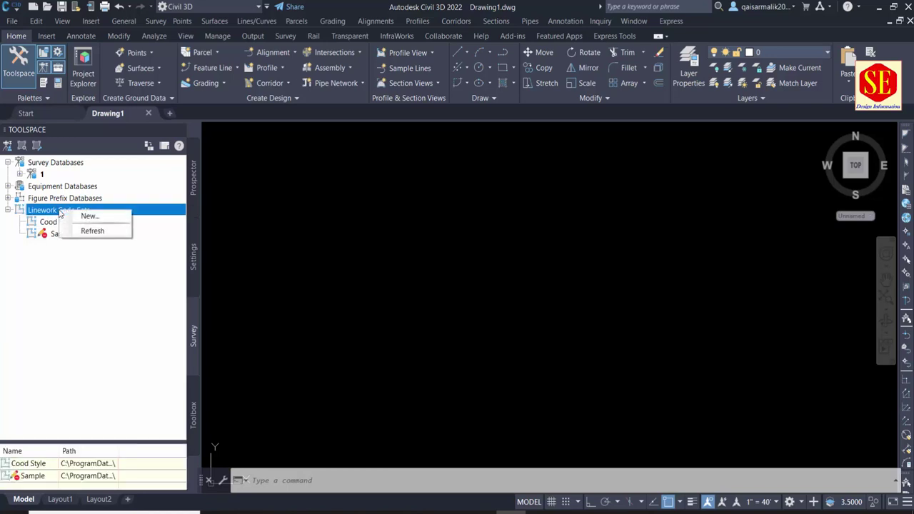
# Step: Create a new linework code set named NEW CODE SET
pyautogui.click(90, 217)
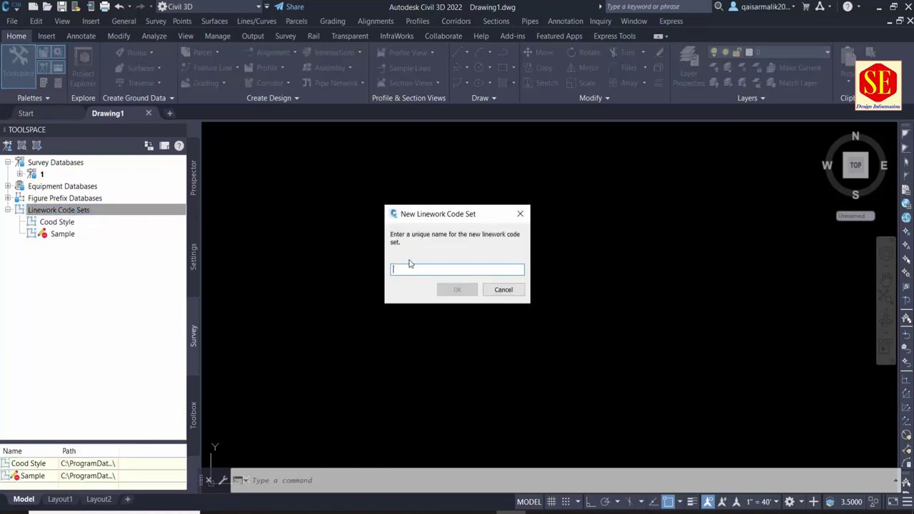
pyautogui.write('NEW CODE SET')
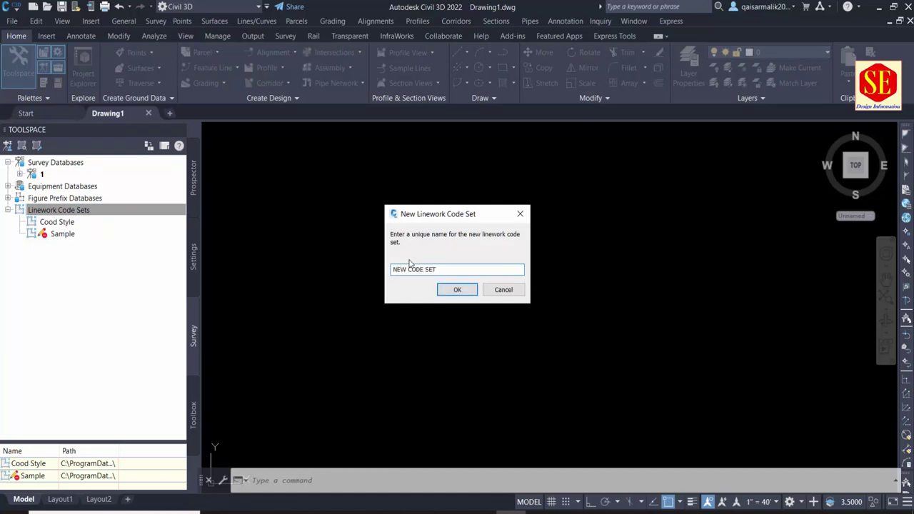
pyautogui.click(455, 289)
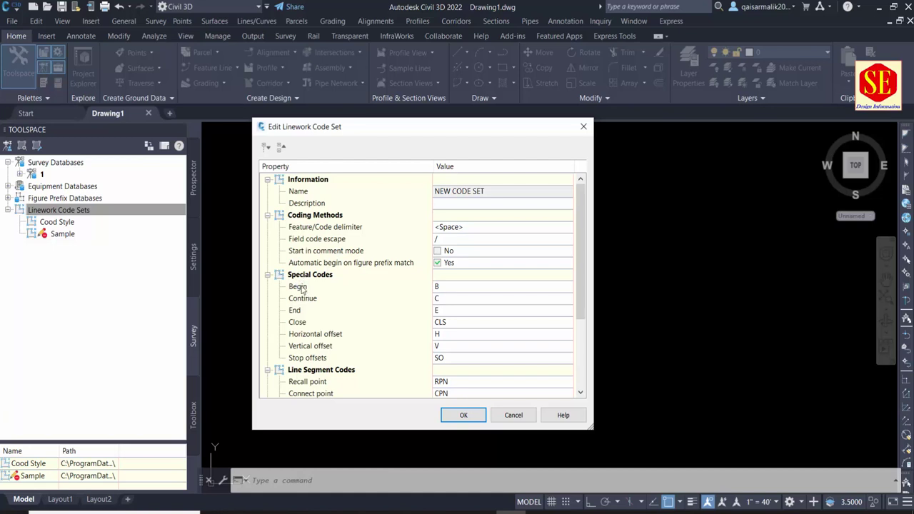
# Step: Set the Begin special code to STA, accept, and select NEW CODE SET
pyautogui.click(439, 287)
pyautogui.write('STA')
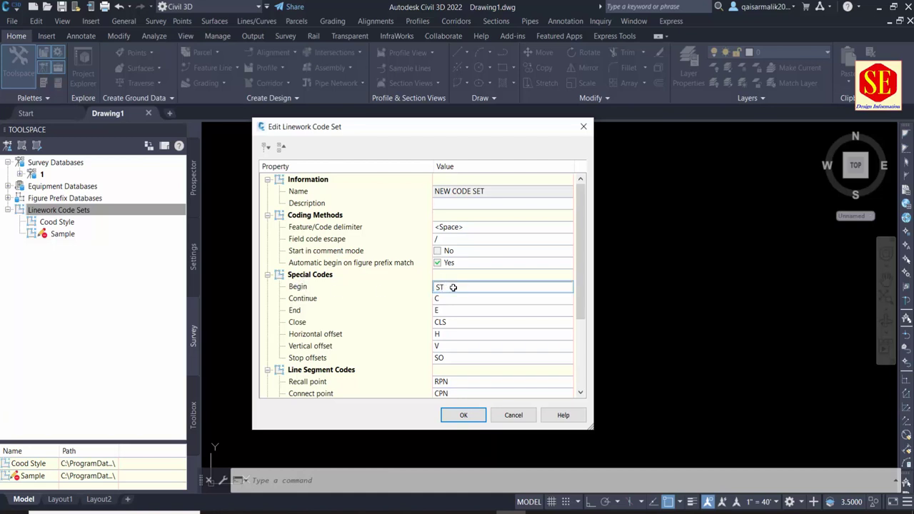
pyautogui.click(440, 323)
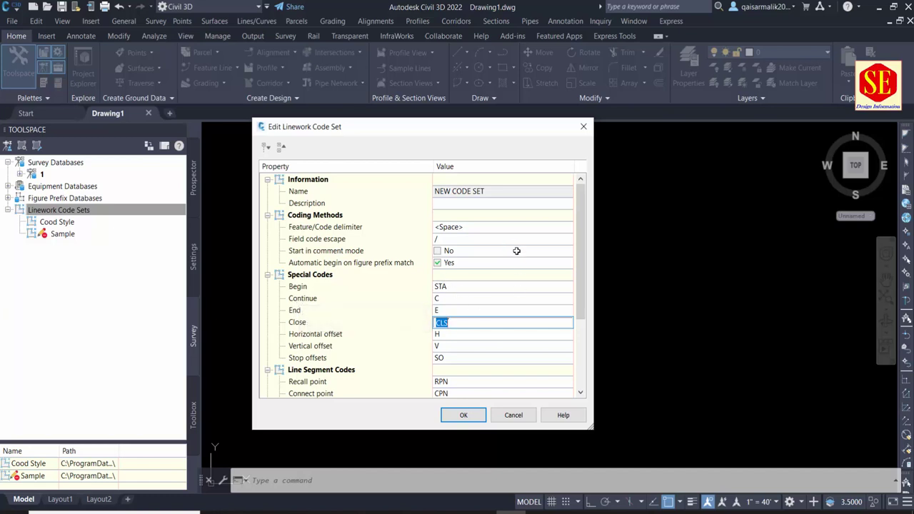
pyautogui.scroll(-3, 507, 248)
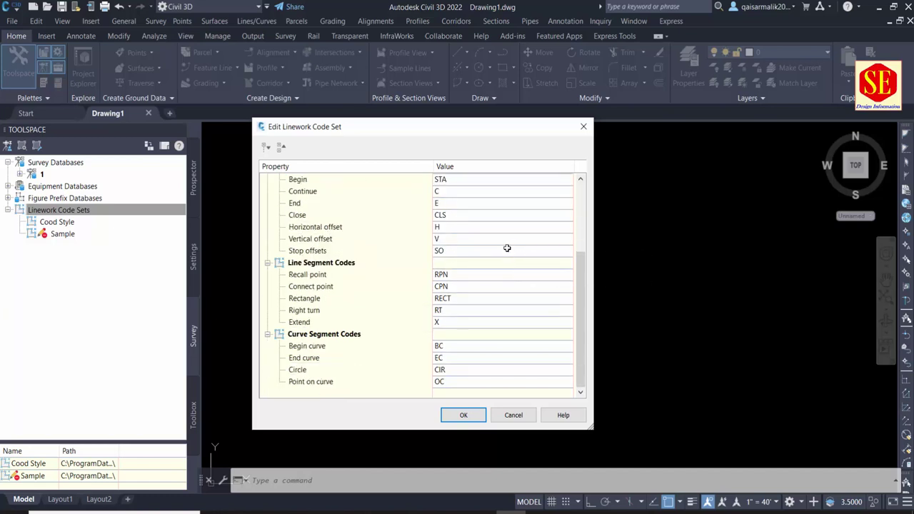
pyautogui.scroll(3, 507, 247)
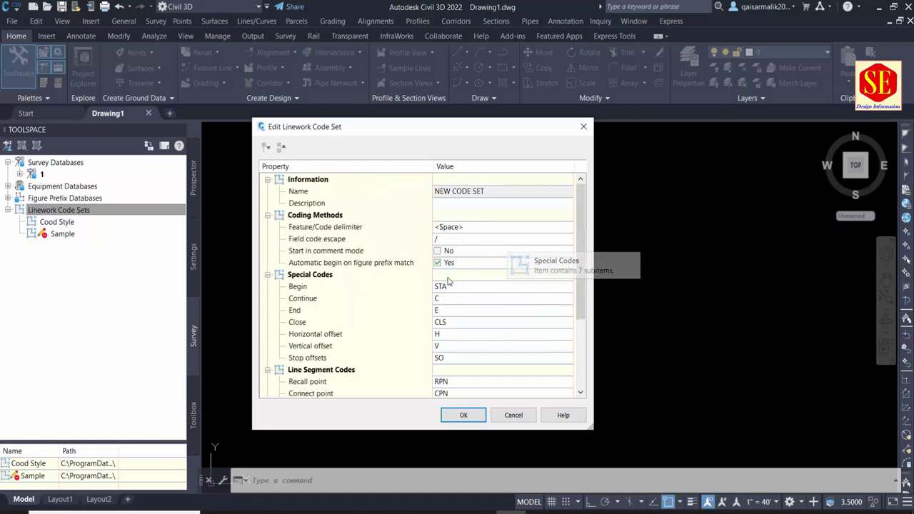
pyautogui.click(463, 415)
pyautogui.click(62, 234)
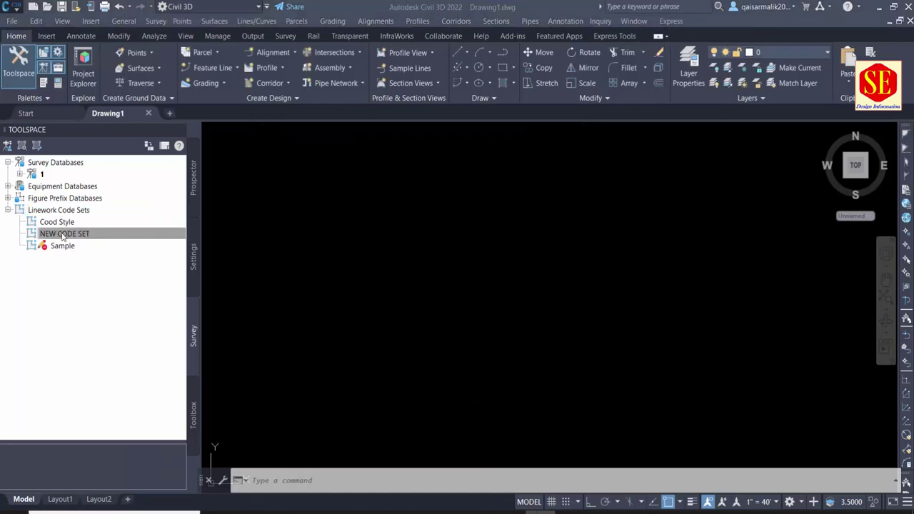
pyautogui.click(62, 237)
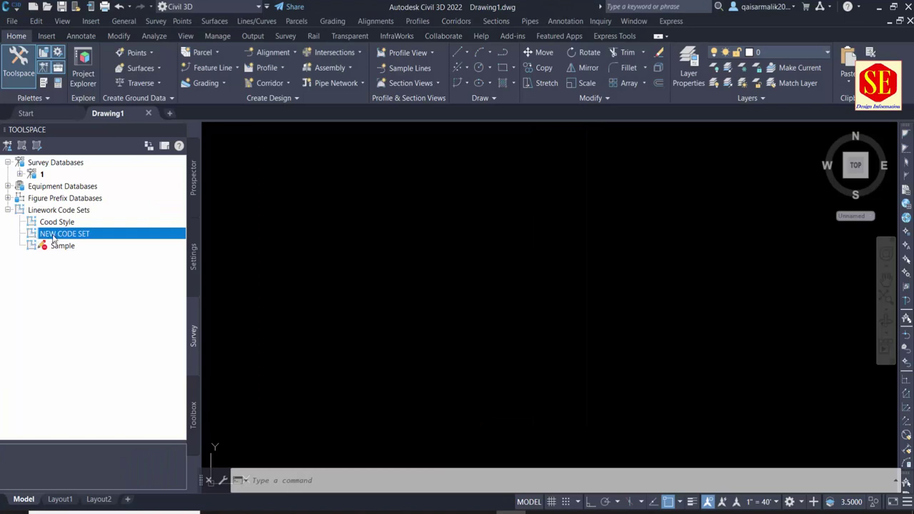
# Step: Add figure prefix database TOPO DATA1 next to Sample and bring up its options
pyautogui.click(39, 202)
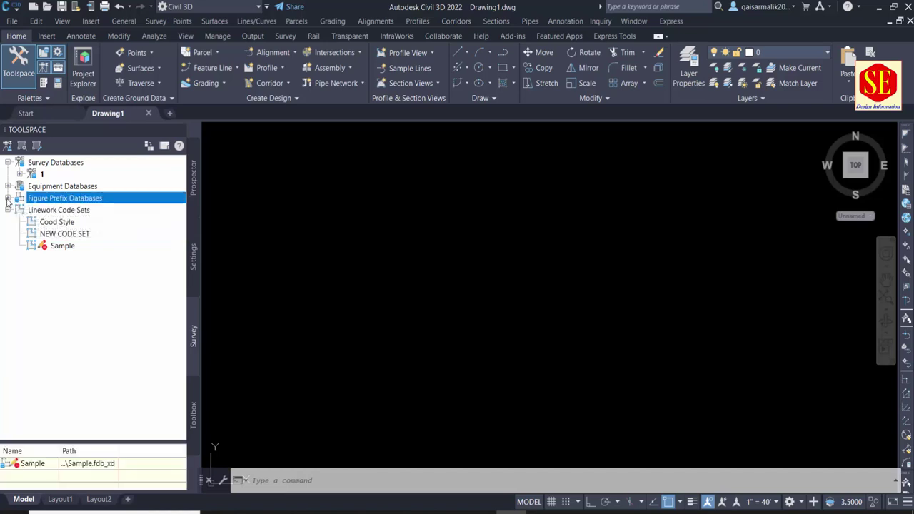
pyautogui.doubleClick(75, 203)
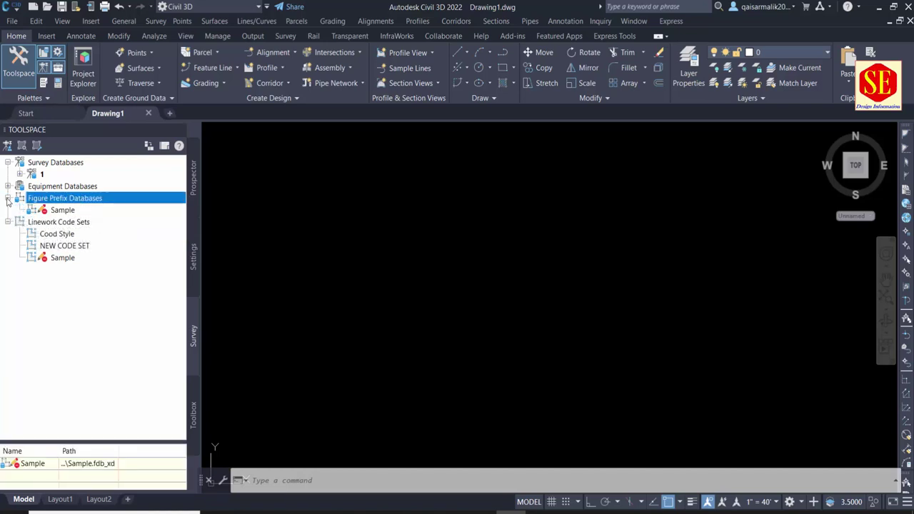
pyautogui.rightClick(69, 206)
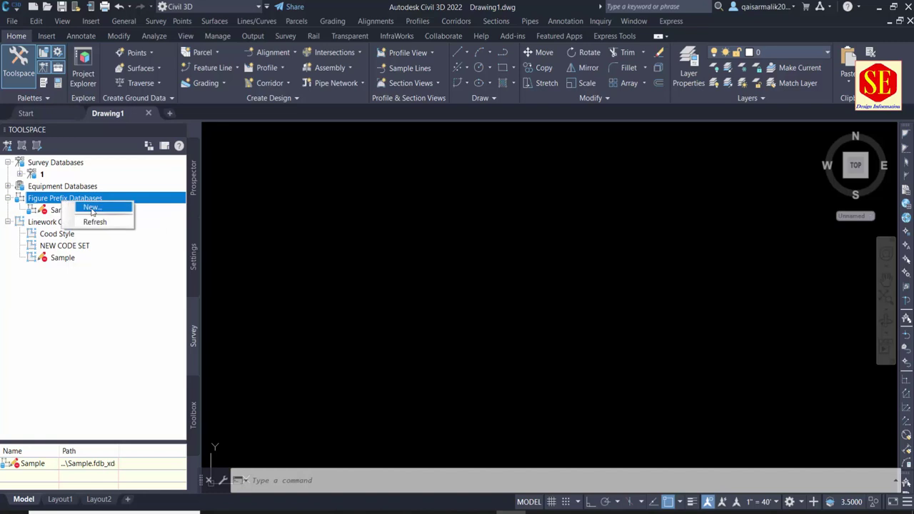
pyautogui.click(91, 208)
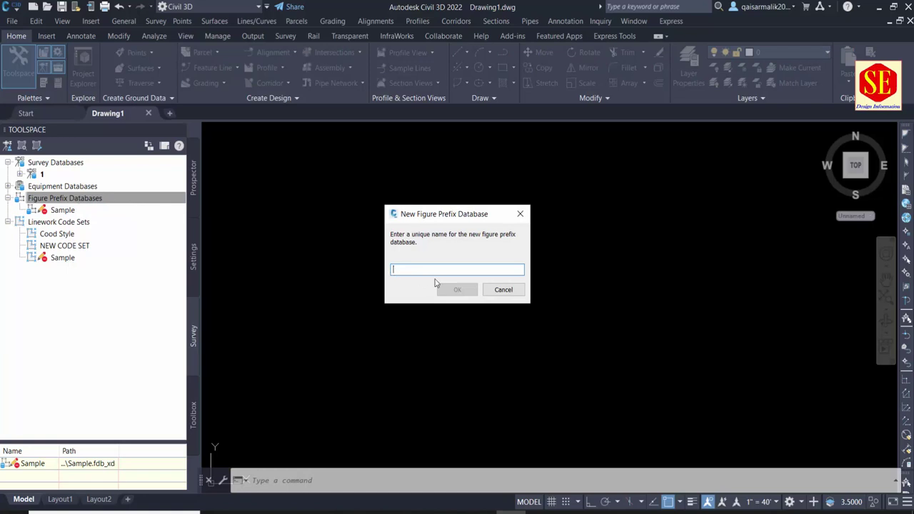
pyautogui.write('TOPO DATA1')
pyautogui.click(456, 290)
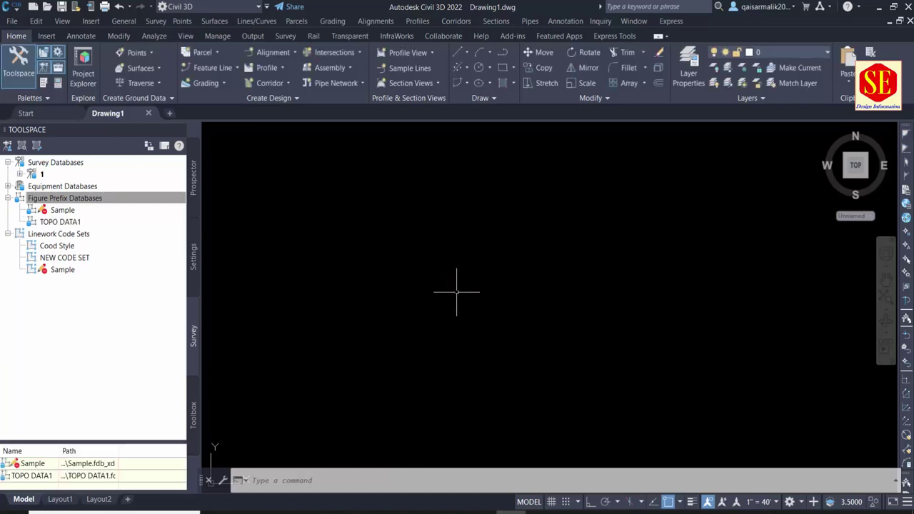
pyautogui.click(60, 222)
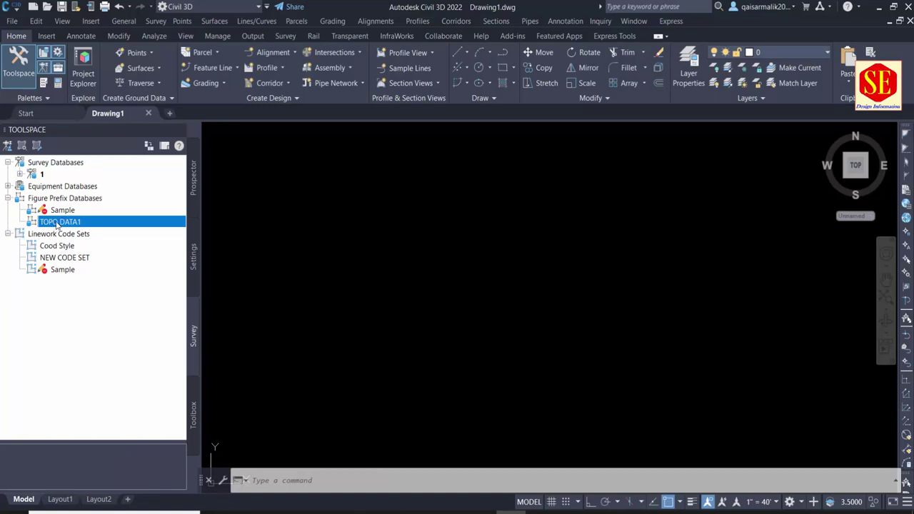
pyautogui.rightClick(57, 224)
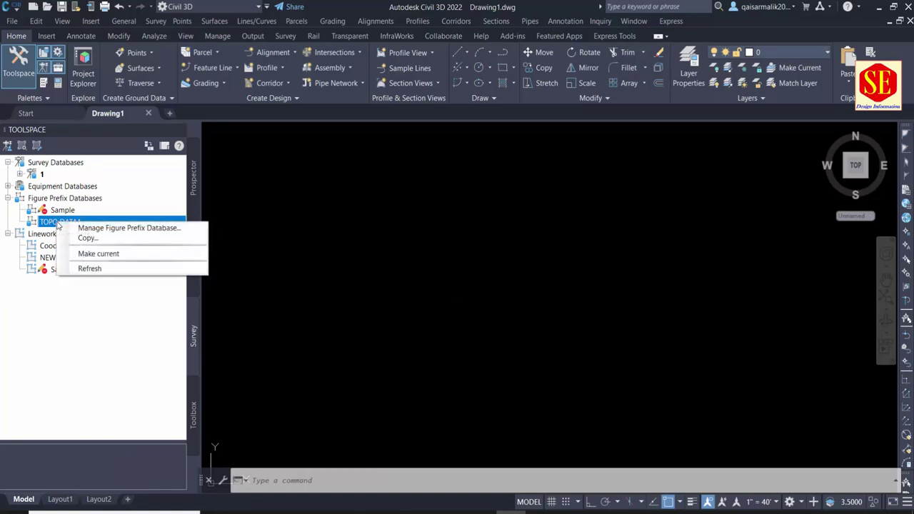
# Step: Open TOPO DATA1's prefix manager, select Excel's column H codes, and place Excel beside it
pyautogui.click(125, 228)
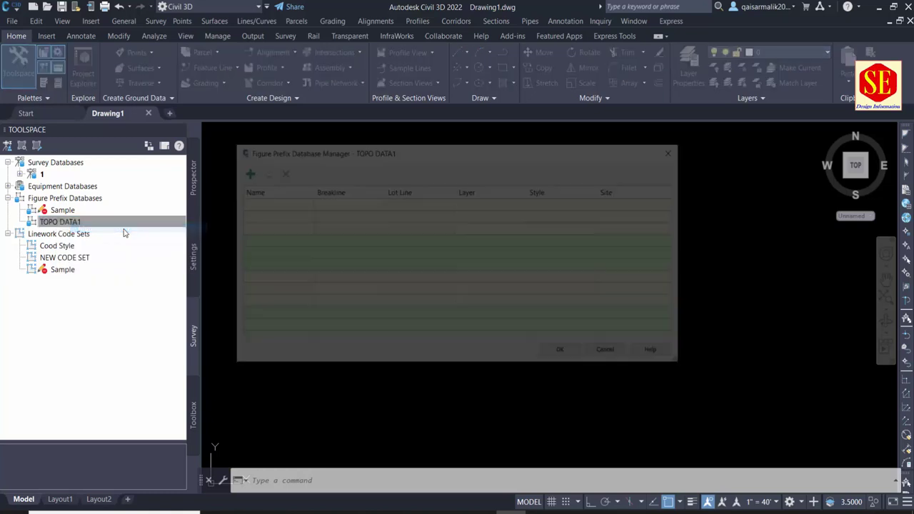
pyautogui.moveTo(363, 157)
pyautogui.mouseDown()
pyautogui.moveTo(395, 159)
pyautogui.moveTo(338, 152)
pyautogui.mouseUp()
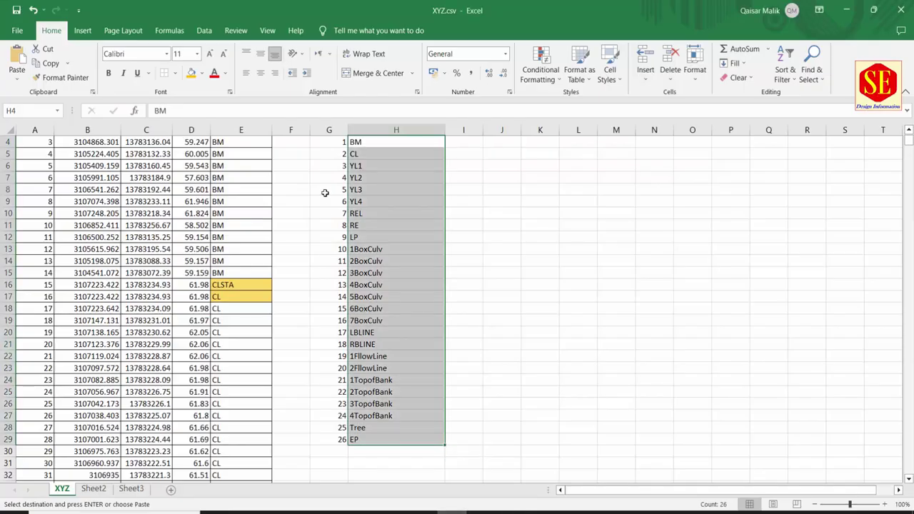
pyautogui.moveTo(360, 142)
pyautogui.mouseDown()
pyautogui.moveTo(364, 380)
pyautogui.moveTo(386, 442)
pyautogui.mouseUp()
pyautogui.click(873, 10)
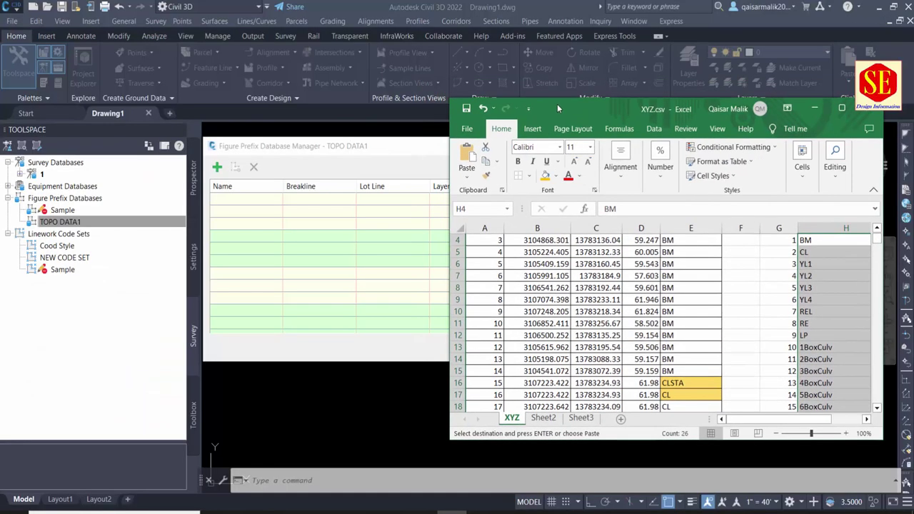
pyautogui.moveTo(589, 103); pyautogui.dragTo(596, 105)
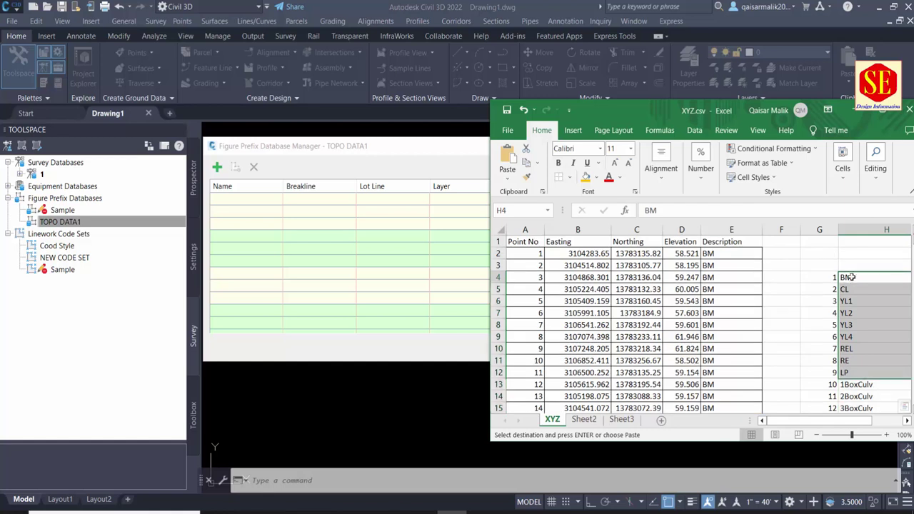
# Step: Rename the first prefix row to CL and commit its layer
pyautogui.click(275, 198)
pyautogui.write('BM')
pyautogui.doubleClick(251, 211)
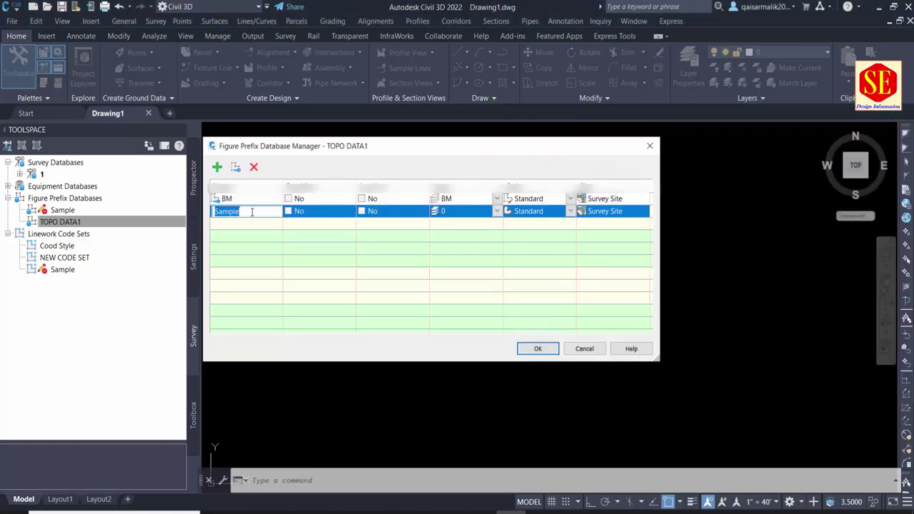
pyautogui.write('C')
pyautogui.click(450, 213)
pyautogui.write('CL')
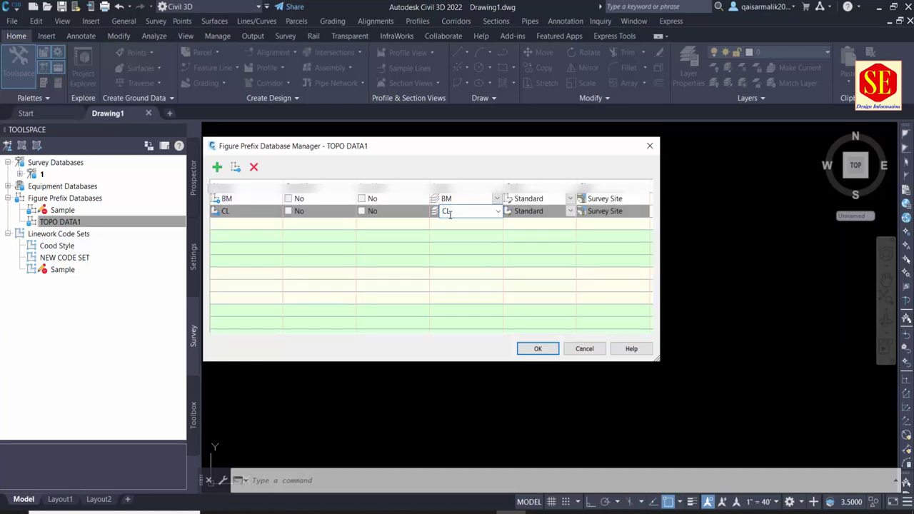
pyautogui.click(260, 235)
# Step: Add prefix YL1, checked against the Excel list, on the YALLOW LINE layer
pyautogui.click(217, 167)
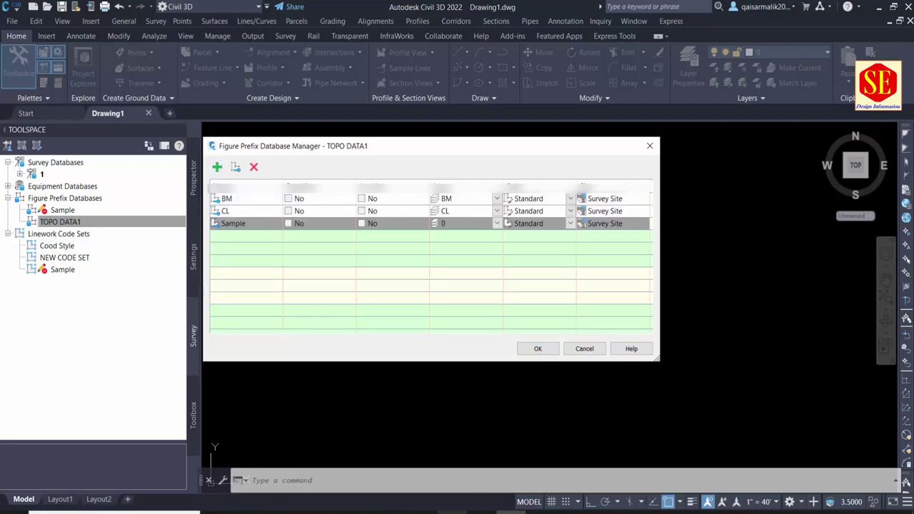
pyautogui.click(452, 512)
pyautogui.click(848, 301)
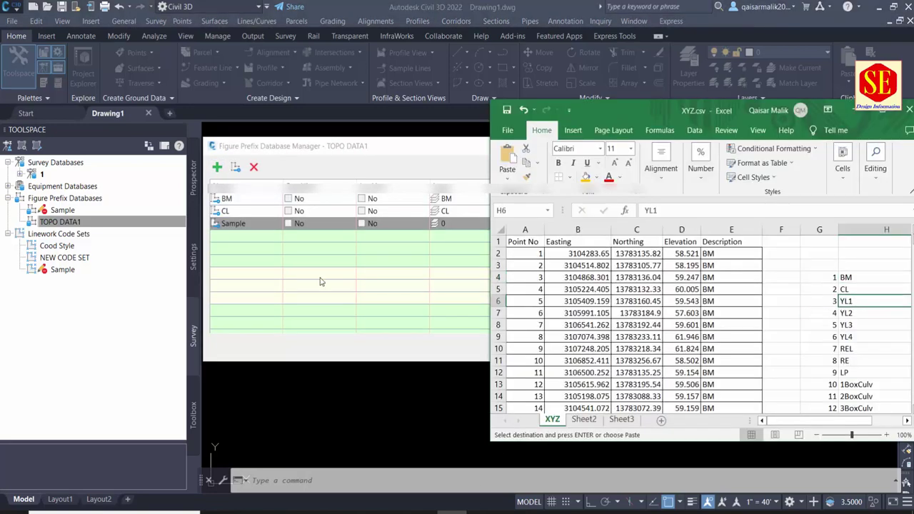
pyautogui.click(229, 224)
pyautogui.click(247, 224)
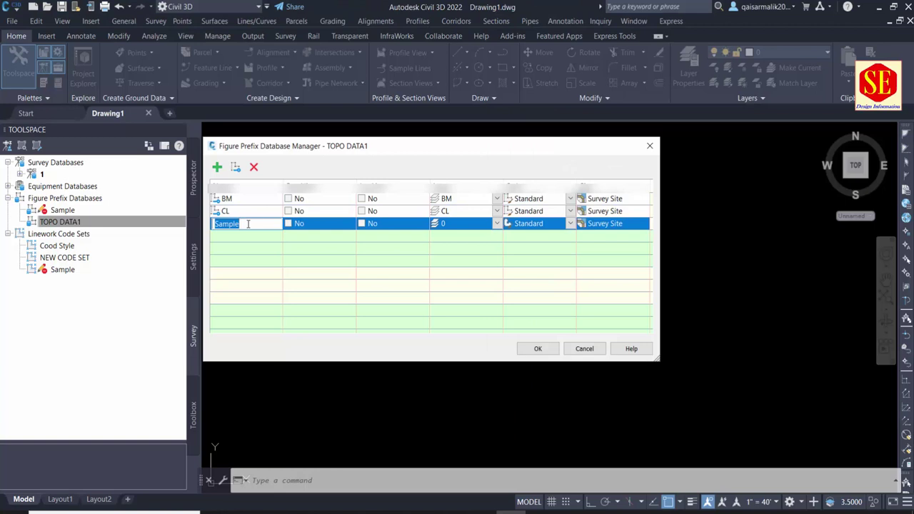
pyautogui.write('YL1')
pyautogui.click(450, 224)
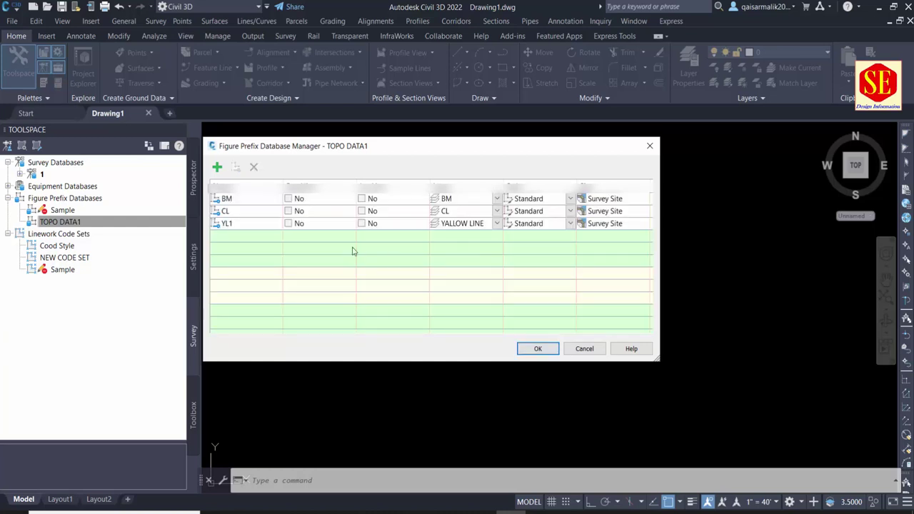
pyautogui.click(233, 224)
# Step: Add a new prefix row named YL2
pyautogui.click(217, 167)
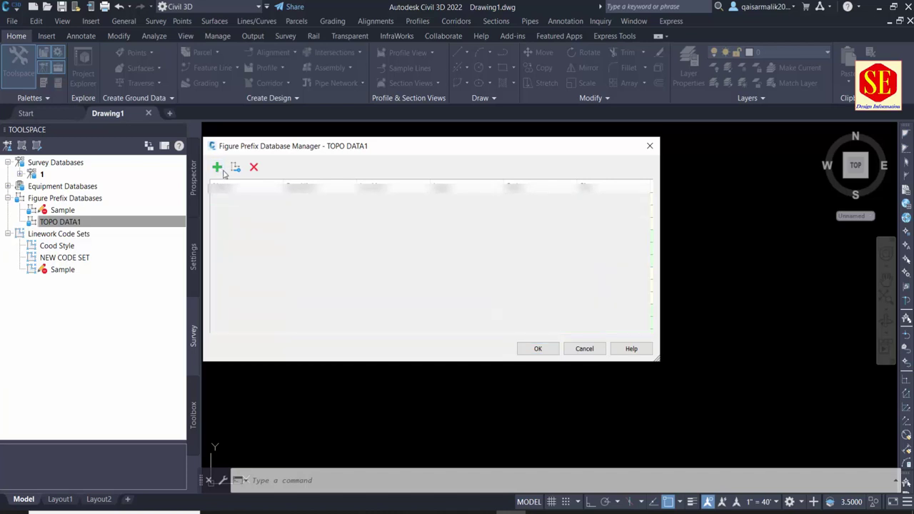
pyautogui.click(243, 237)
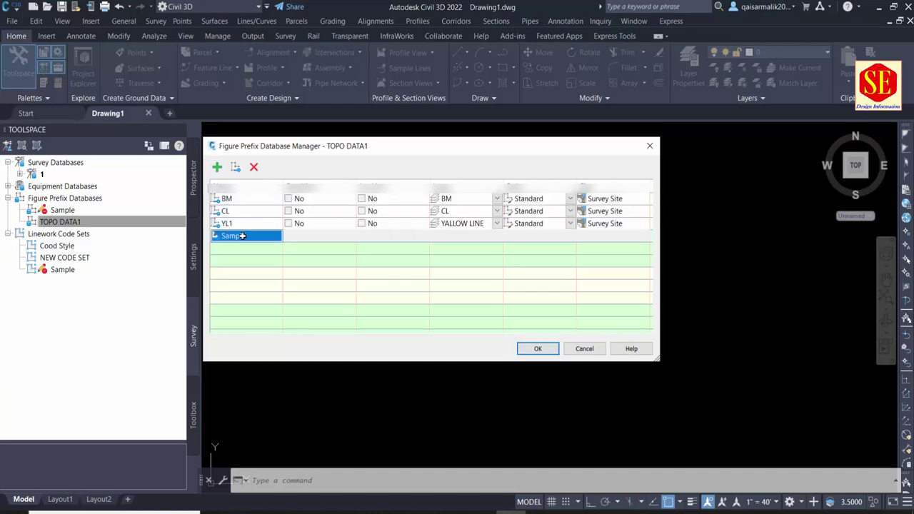
pyautogui.write('YL2')
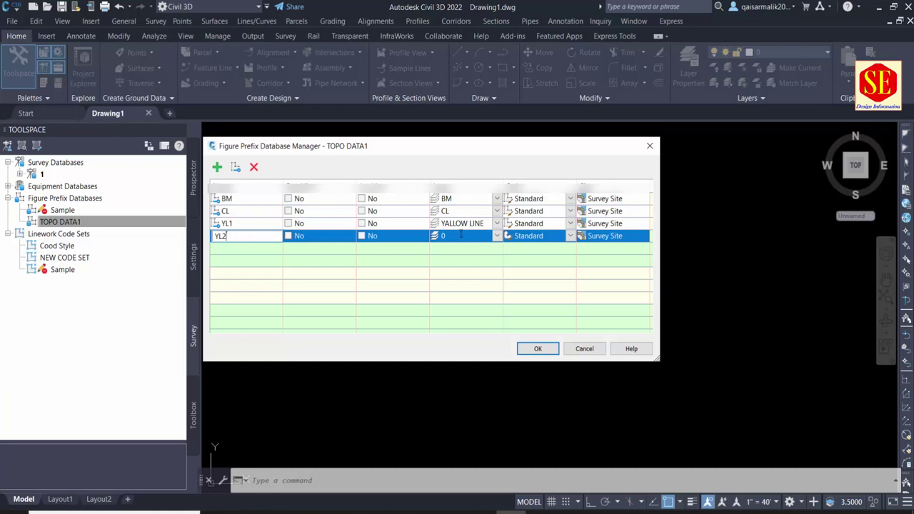
pyautogui.click(460, 235)
# Step: Copy YL1's YALLOW LINE layer and paste it into YL2's Layer cell
pyautogui.click(464, 224)
pyautogui.rightClick(469, 223)
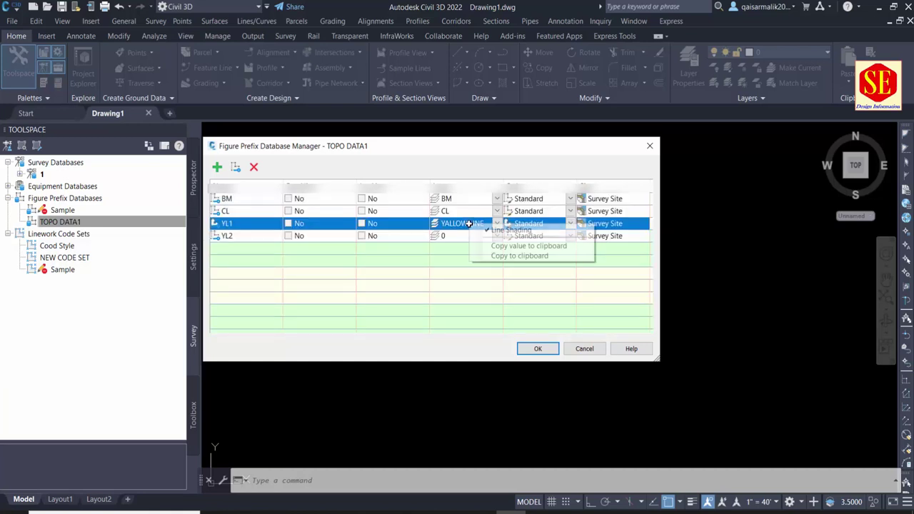
pyautogui.click(503, 245)
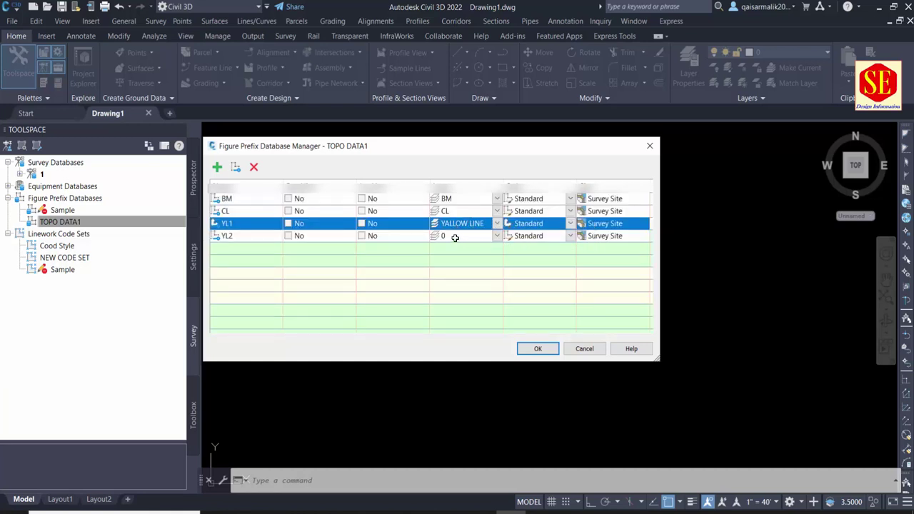
pyautogui.click(455, 237)
pyautogui.rightClick(456, 237)
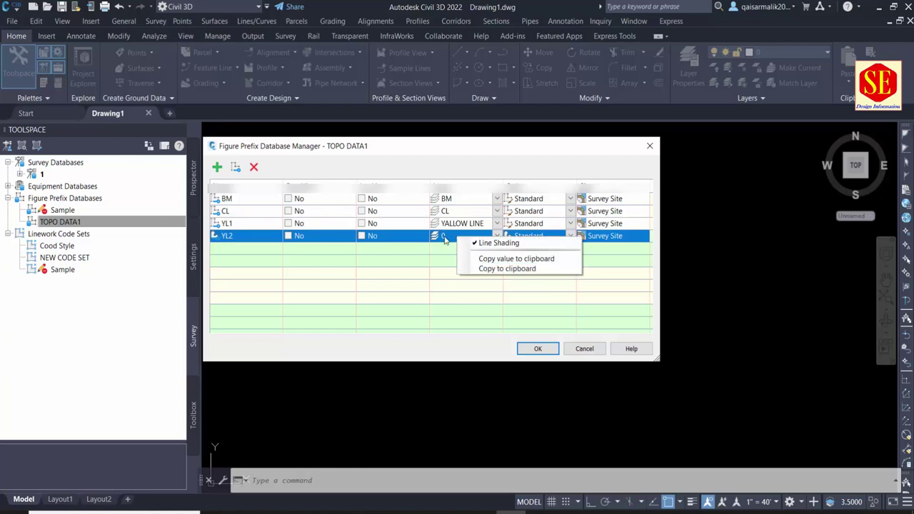
pyautogui.click(444, 239)
pyautogui.rightClick(449, 239)
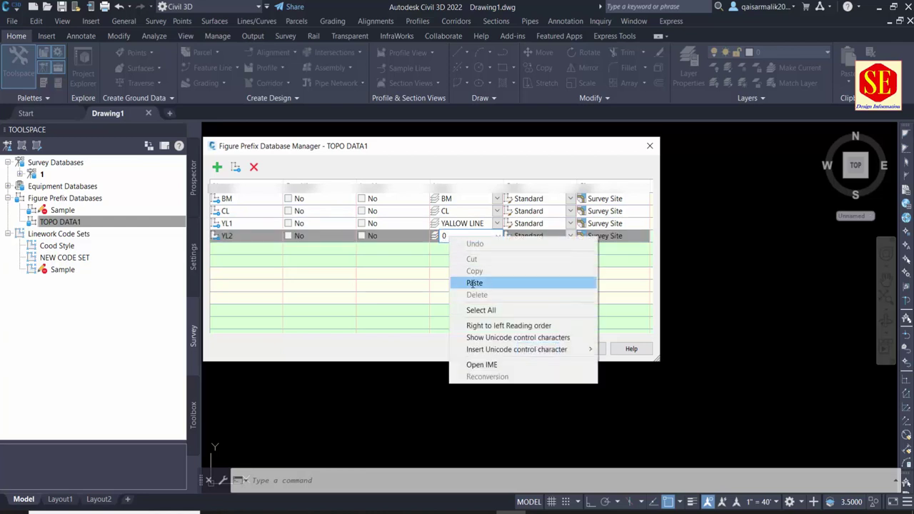
pyautogui.click(474, 284)
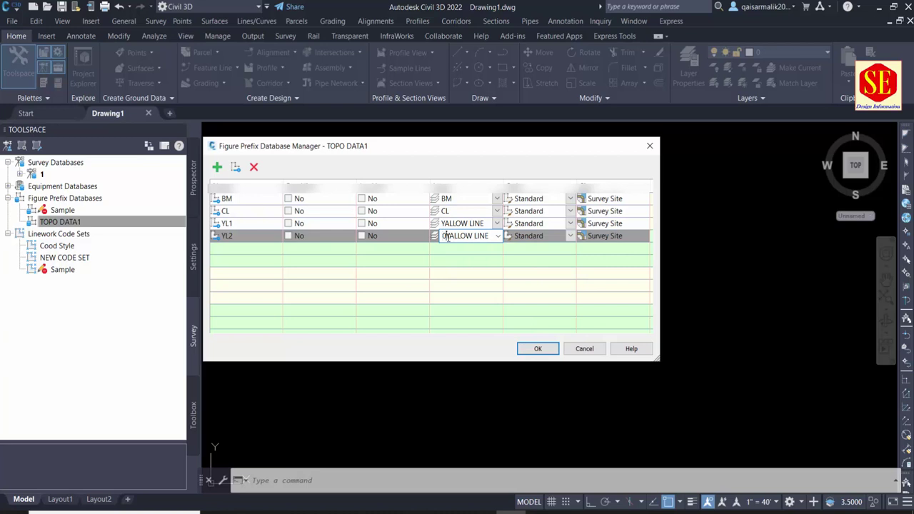
pyautogui.press('BackSpace')
pyautogui.press('Return')
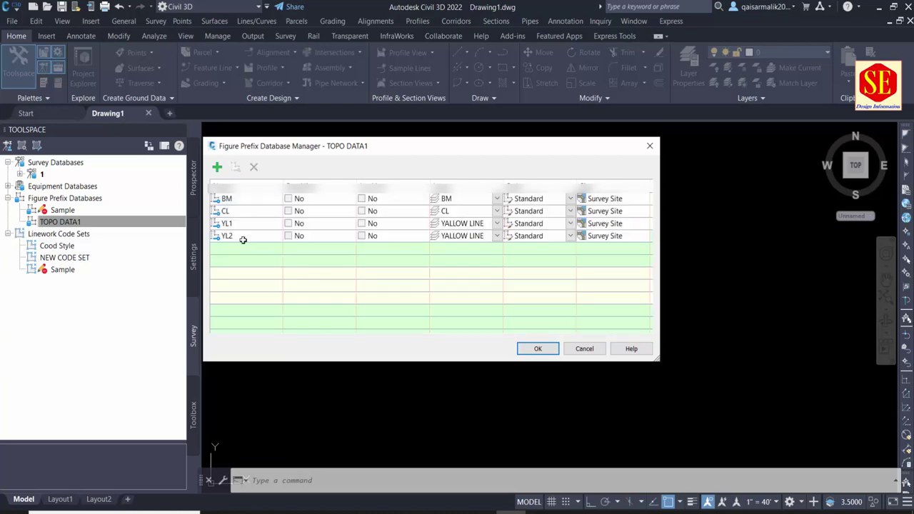
pyautogui.click(229, 235)
# Step: Add prefix YL3 with layer YALLOW LINE
pyautogui.click(217, 167)
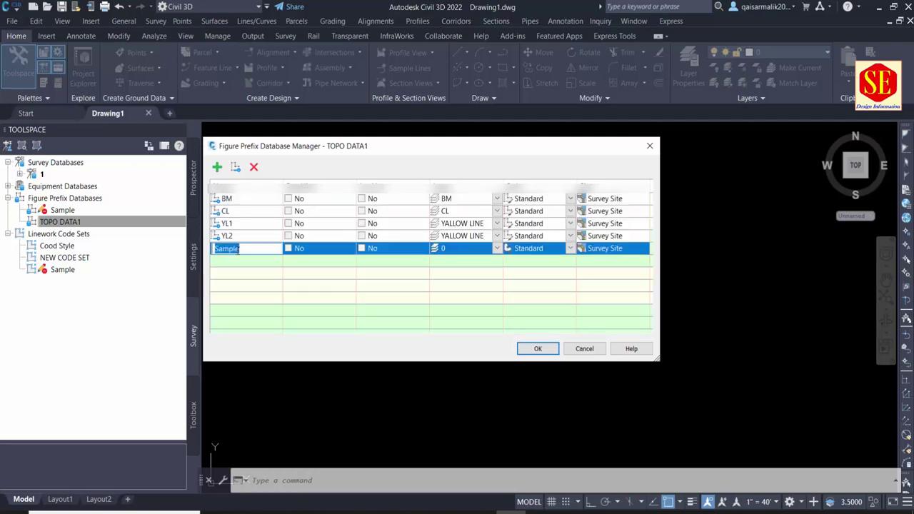
pyautogui.write('YL3')
pyautogui.hotkey('alt', 'Tab')
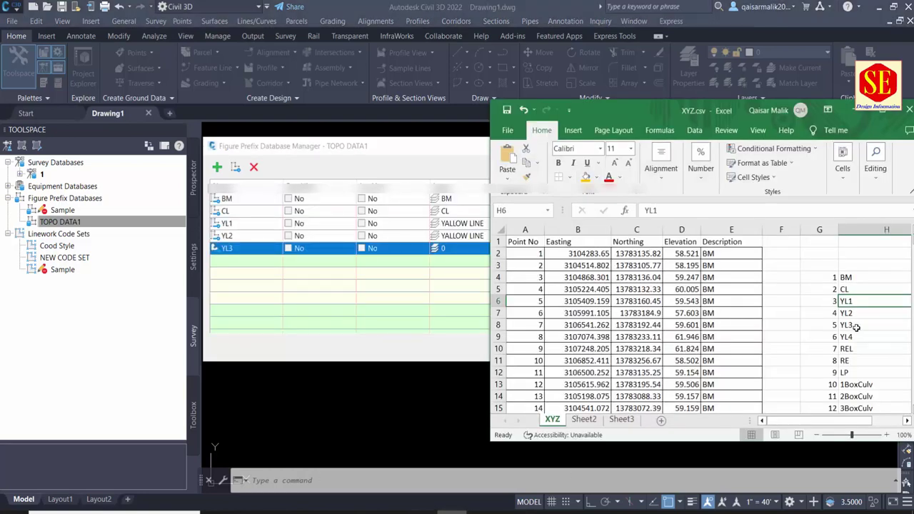
pyautogui.click(358, 266)
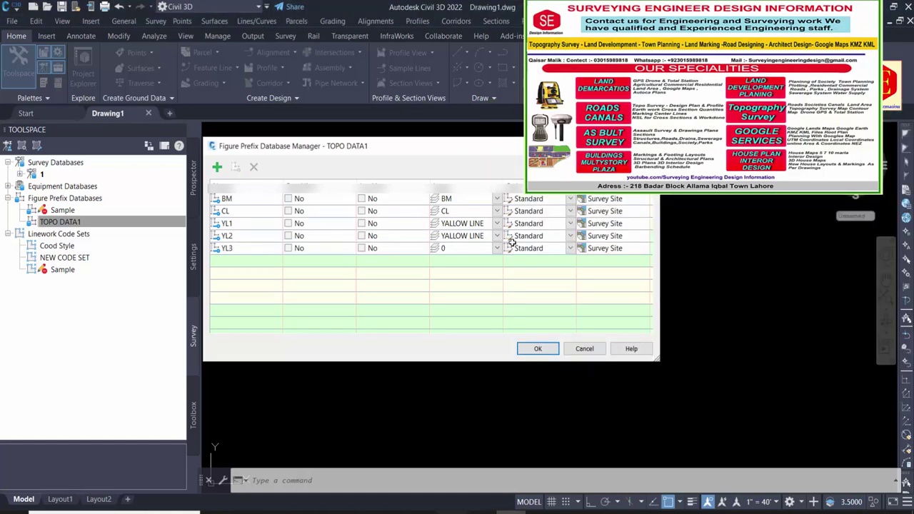
pyautogui.click(457, 247)
pyautogui.click(457, 247)
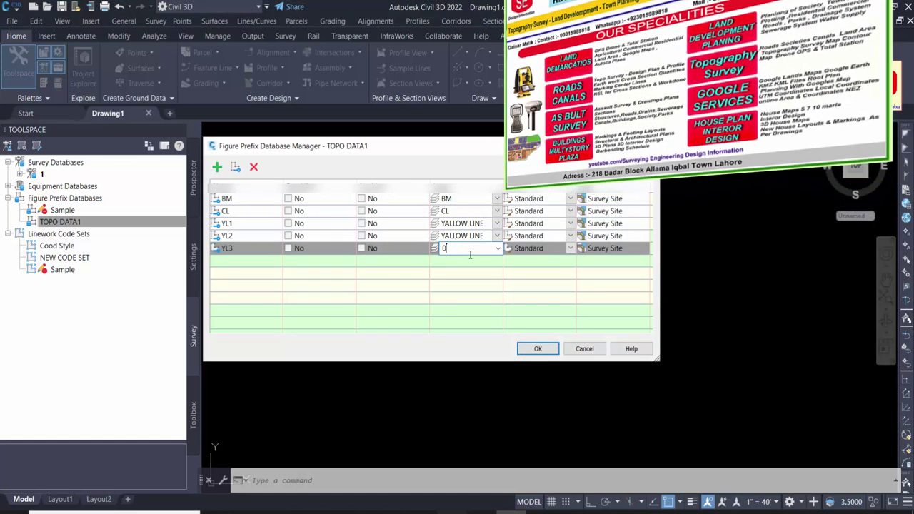
pyautogui.write('YALLOW LINE')
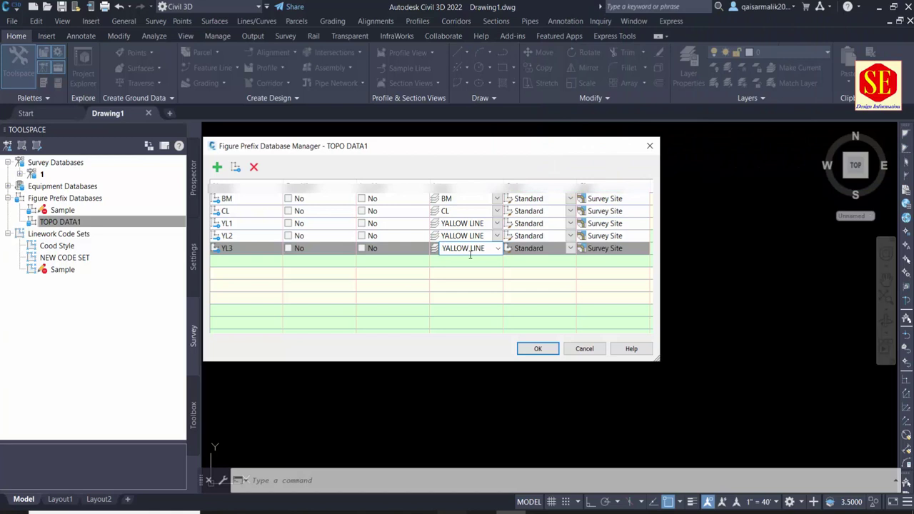
pyautogui.press('Return')
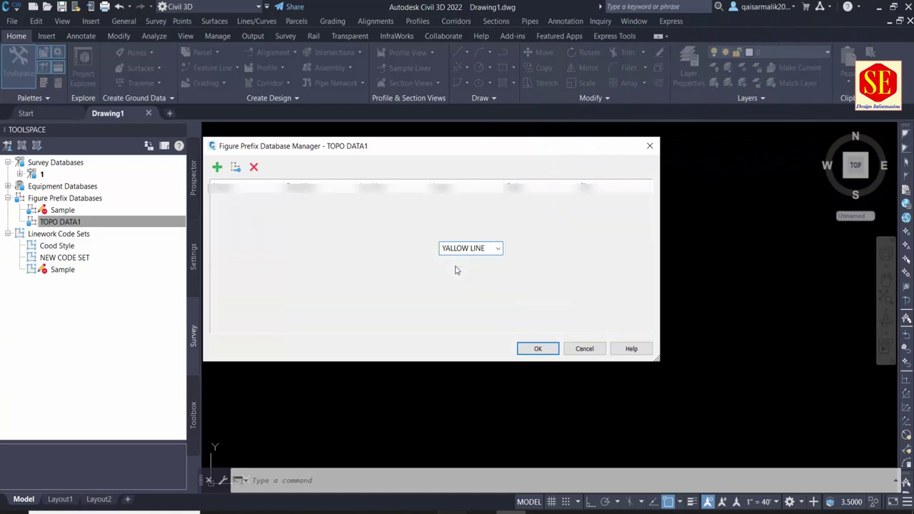
pyautogui.click(247, 249)
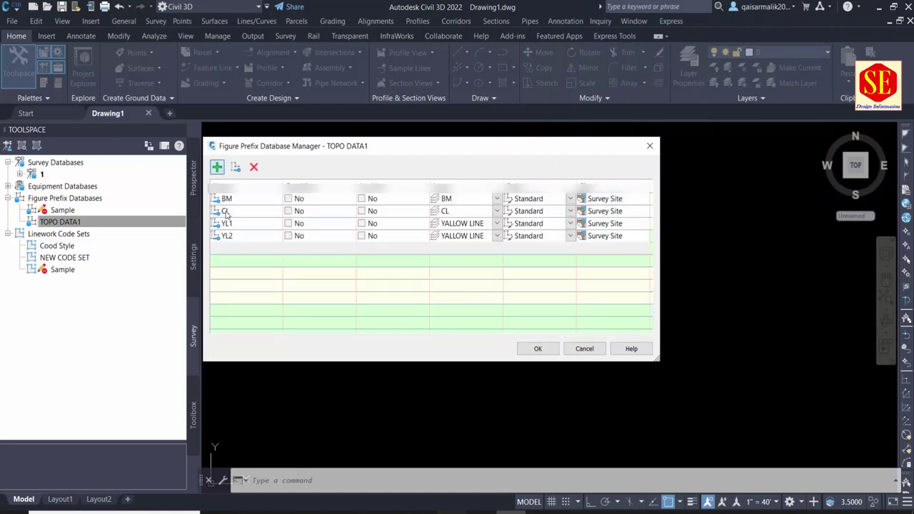
# Step: Add prefix YL4 with layer YALLOW LINE
pyautogui.click(217, 167)
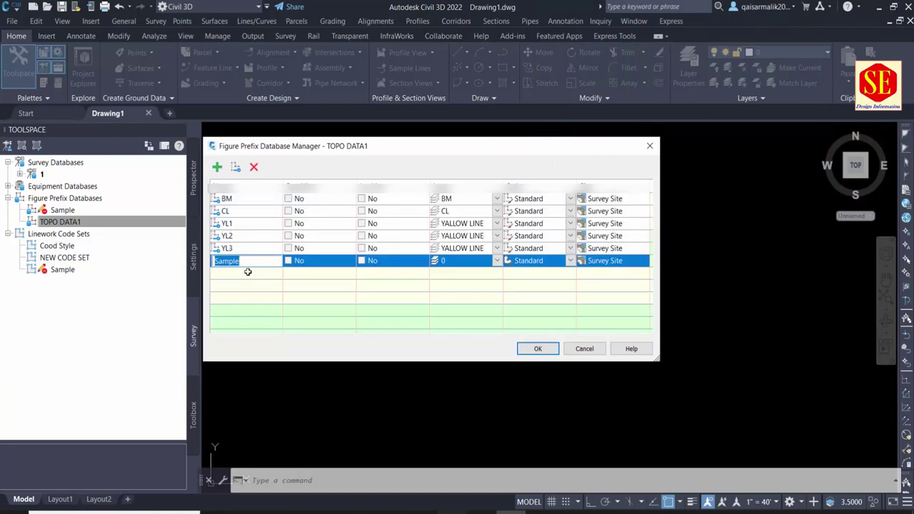
pyautogui.write('YL4')
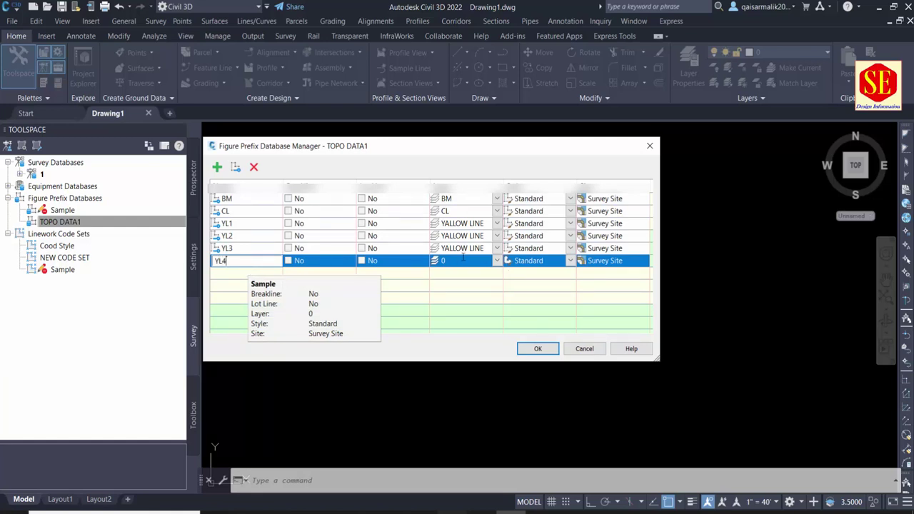
pyautogui.click(457, 260)
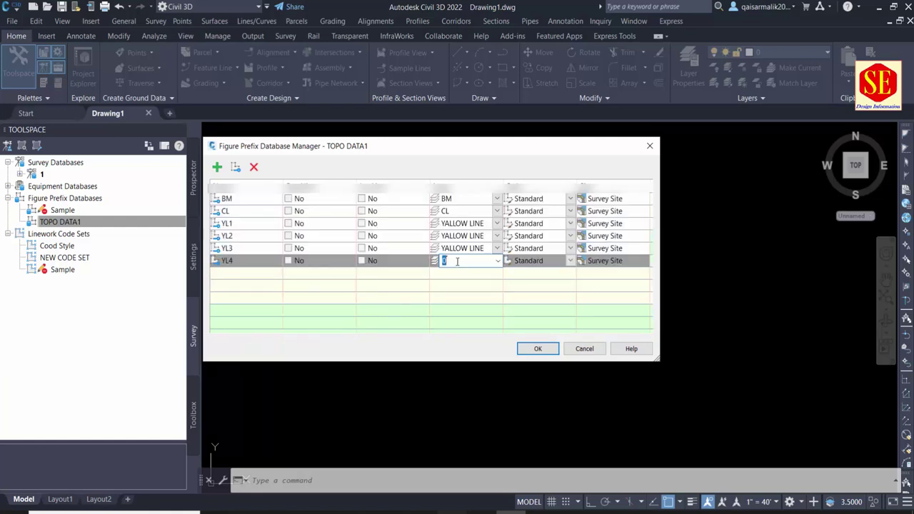
pyautogui.write('YALLOW LINE')
pyautogui.click(460, 281)
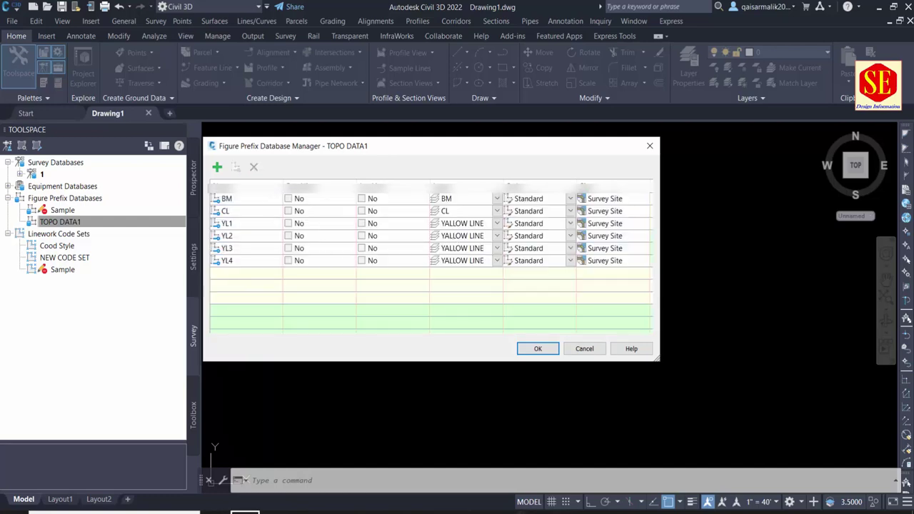
# Step: Check the next code, REL, in Excel and add a new prefix row
pyautogui.click(536, 511)
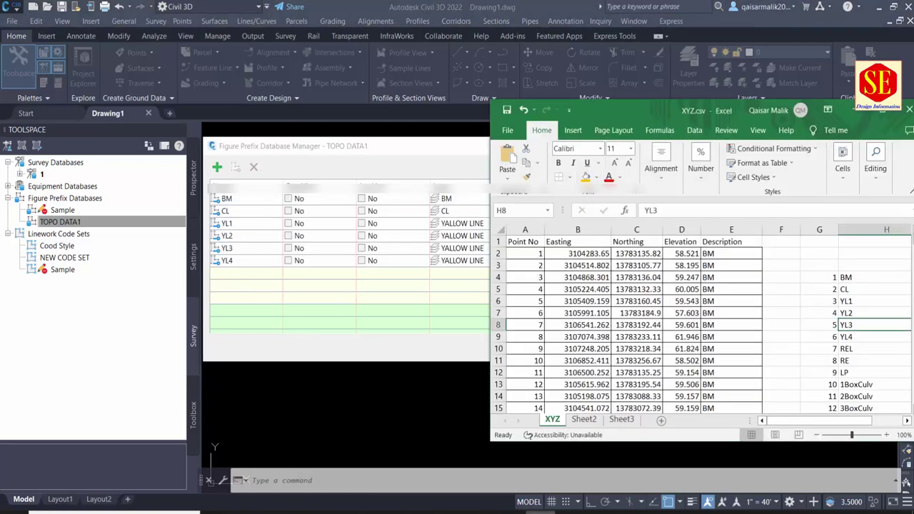
pyautogui.click(851, 350)
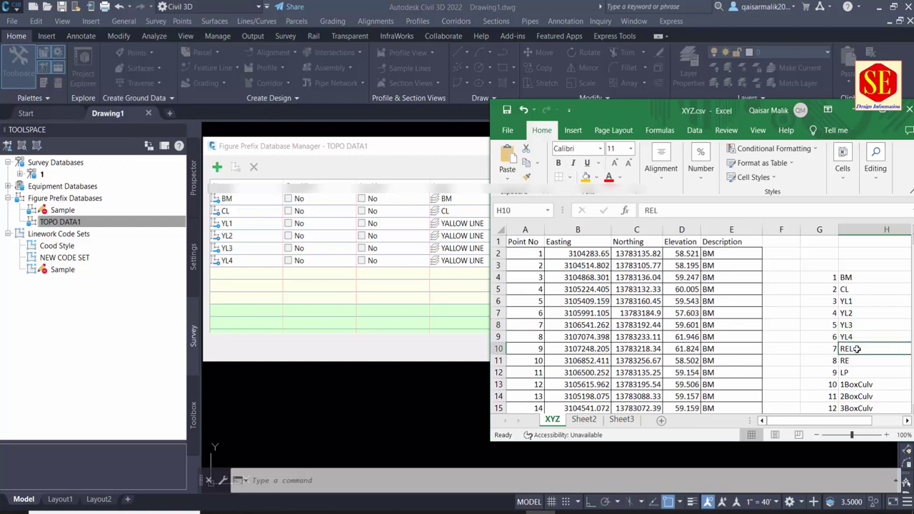
pyautogui.click(236, 272)
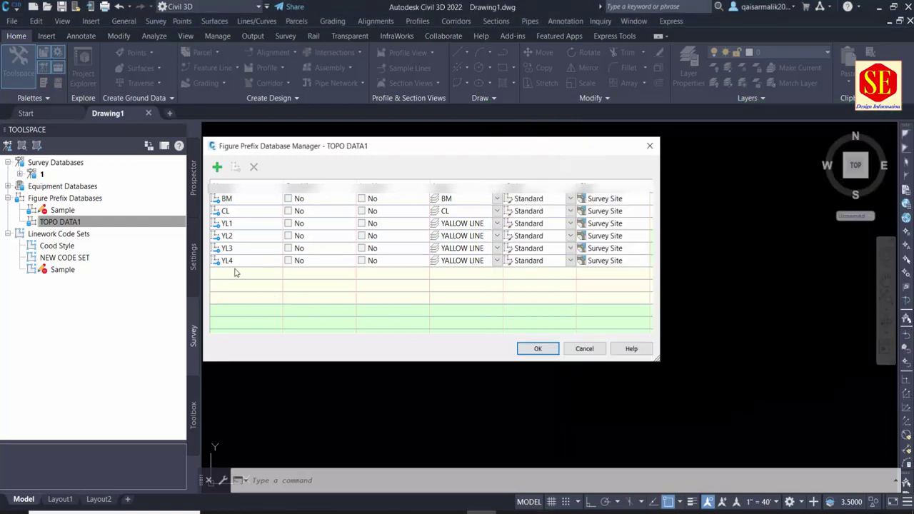
pyautogui.click(217, 166)
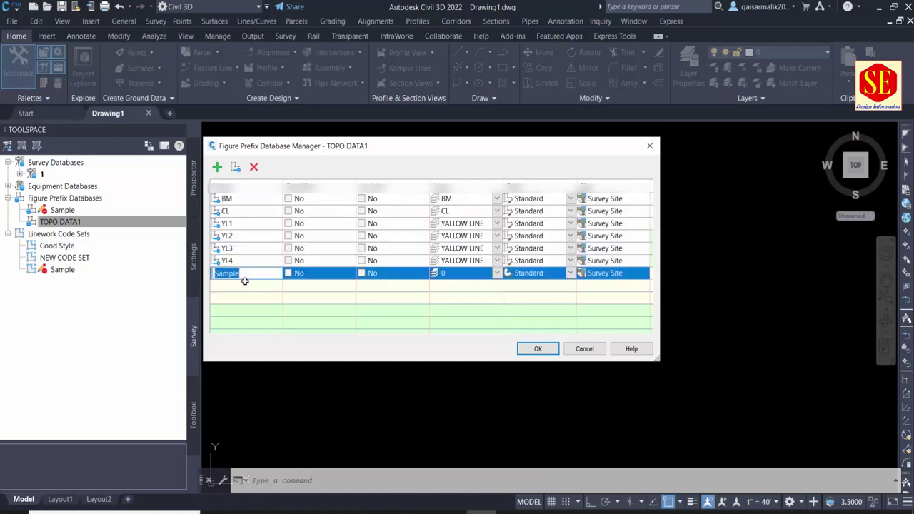
# Step: Name the new row REL, give it layer REDGE, and copy that layer name
pyautogui.write('REL')
pyautogui.click(455, 274)
pyautogui.write('REDGE')
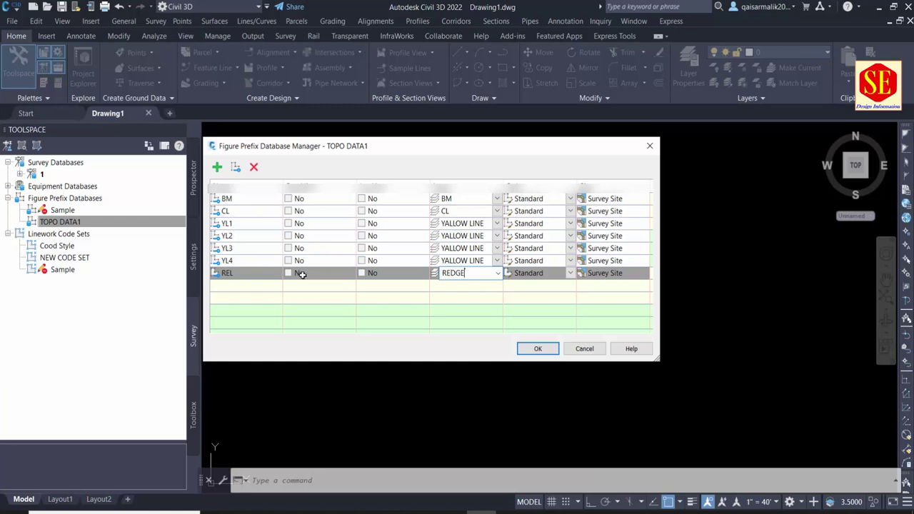
pyautogui.moveTo(472, 274); pyautogui.dragTo(440, 271)
pyautogui.rightClick(440, 272)
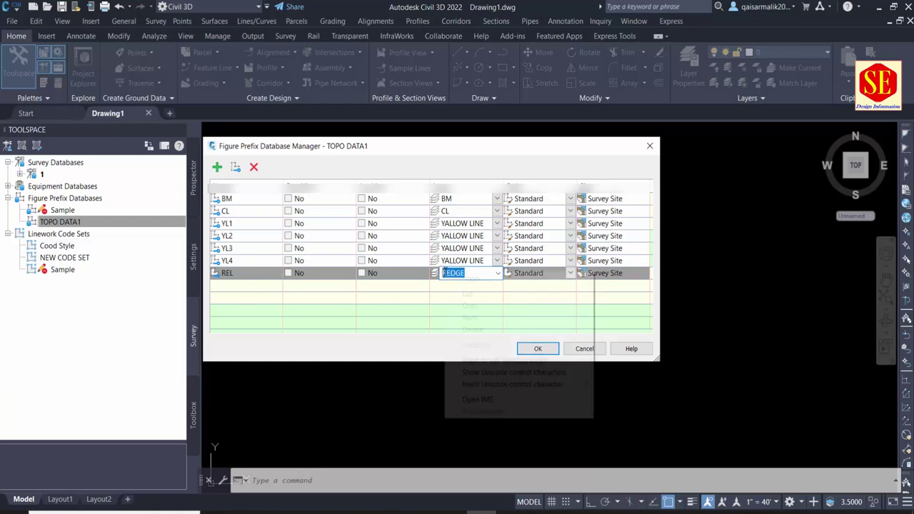
pyautogui.click(464, 305)
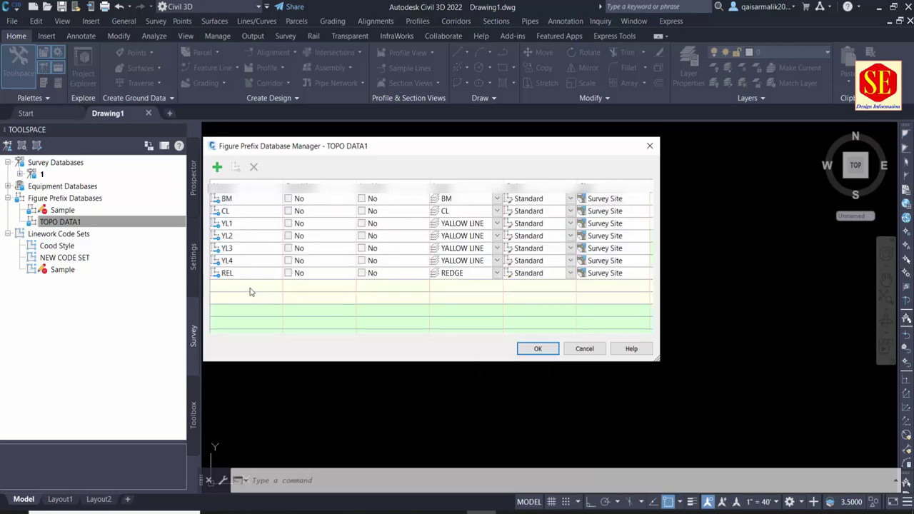
# Step: Add another prefix row named RE, glancing at the Excel list
pyautogui.click(217, 167)
pyautogui.click(245, 291)
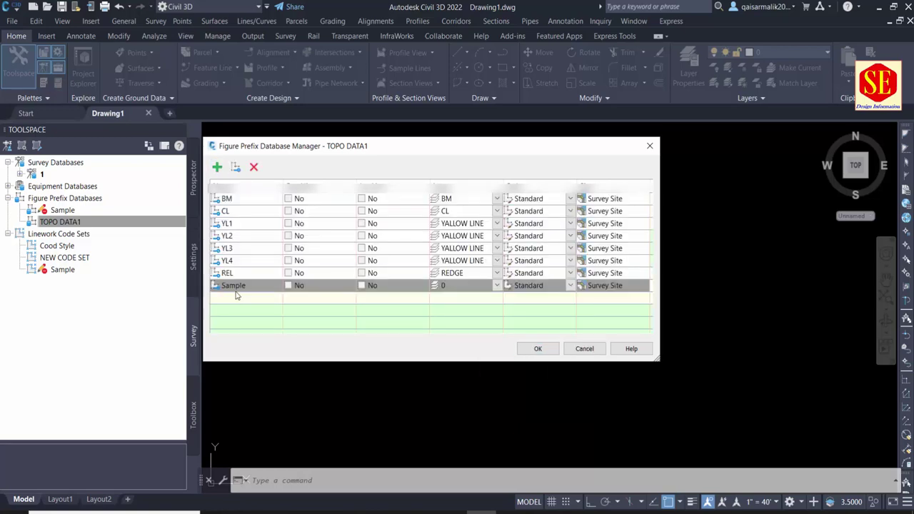
pyautogui.write('RE')
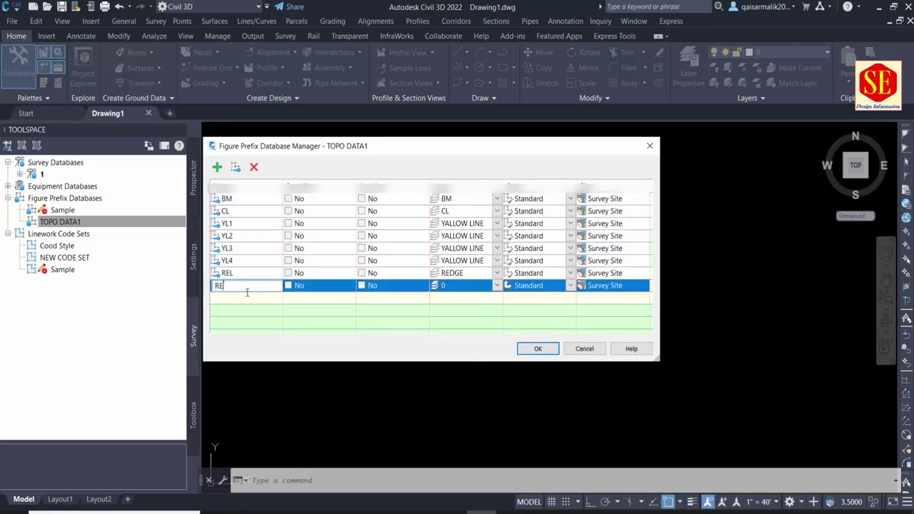
pyautogui.click(540, 512)
pyautogui.rightClick(541, 512)
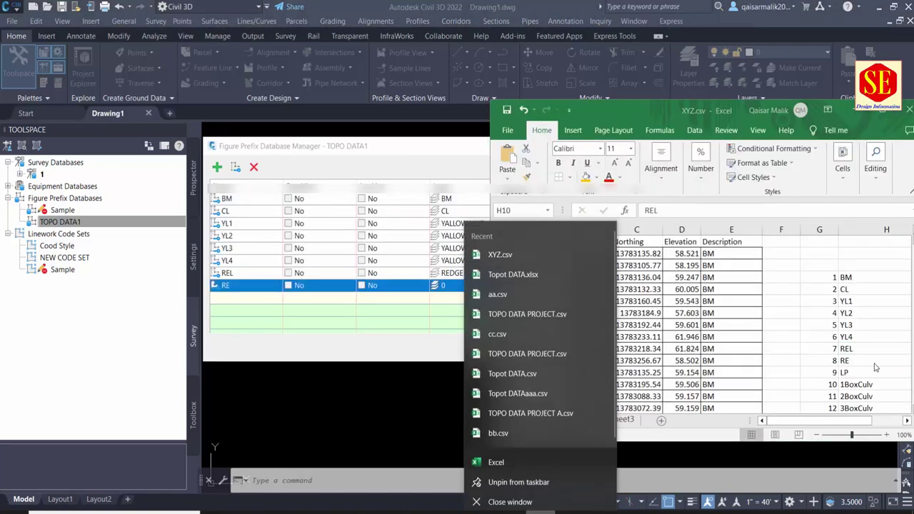
pyautogui.click(845, 362)
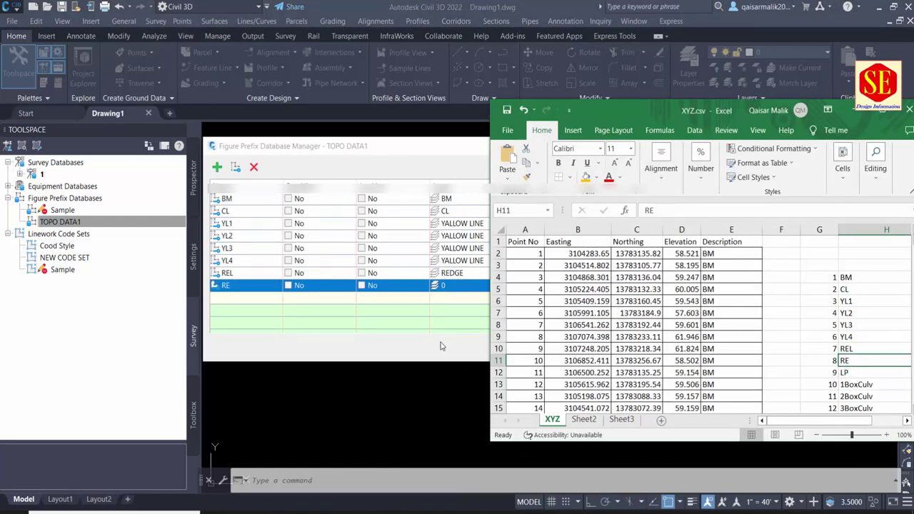
pyautogui.click(473, 295)
# Step: Paste REDGE as RE's layer and commit it
pyautogui.click(452, 285)
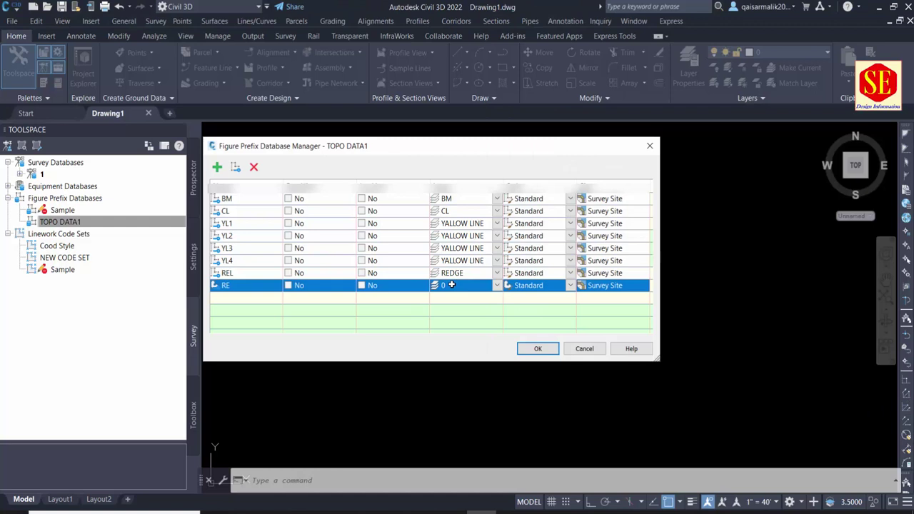
pyautogui.click(452, 285)
pyautogui.doubleClick(452, 285)
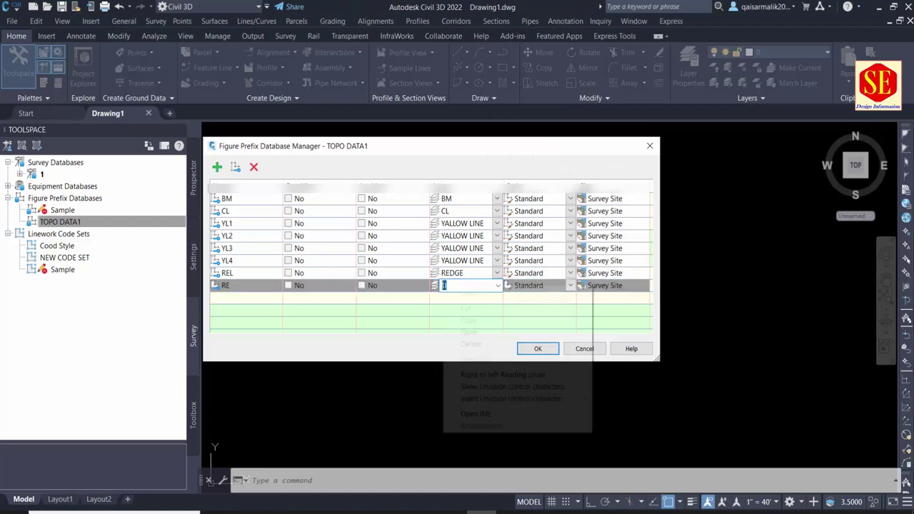
pyautogui.rightClick(452, 285)
pyautogui.click(460, 332)
pyautogui.click(422, 320)
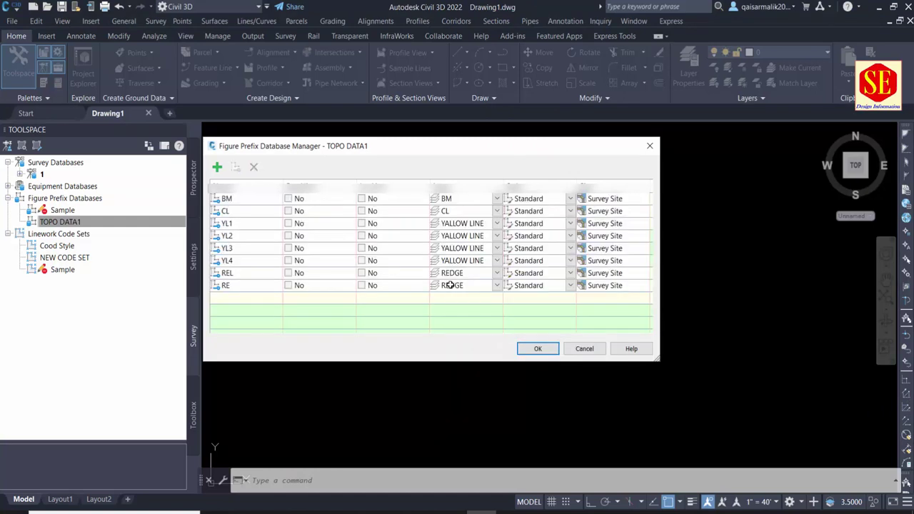
# Step: Add a fresh prefix row and check the next code in the Excel list
pyautogui.click(217, 167)
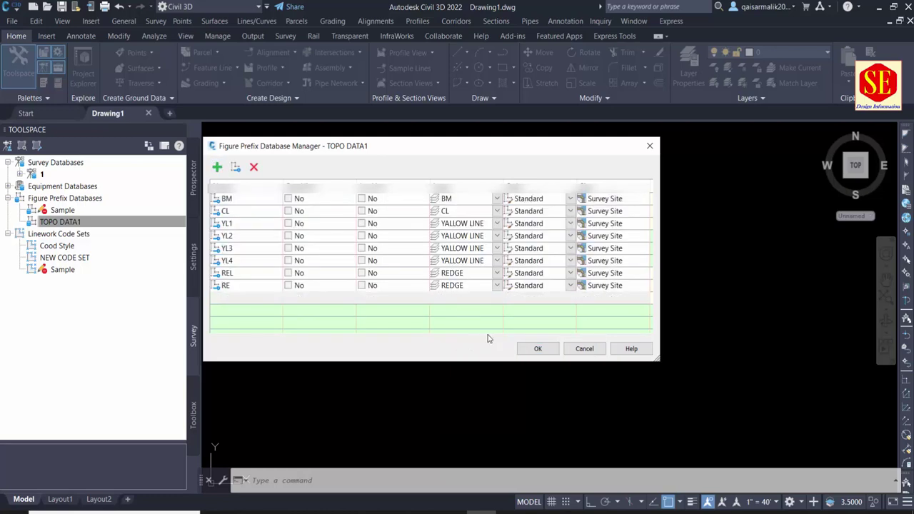
pyautogui.hotkey('alt', 'Tab')
pyautogui.scroll(-2, 787, 353)
pyautogui.click(844, 289)
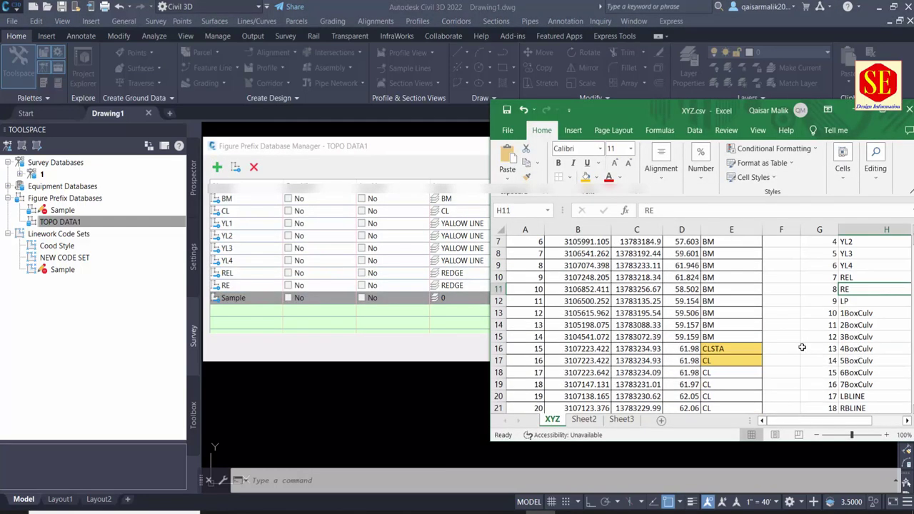
# Step: Rename the new Sample prefix to LP and set its layer to LP
pyautogui.click(248, 297)
pyautogui.click(243, 299)
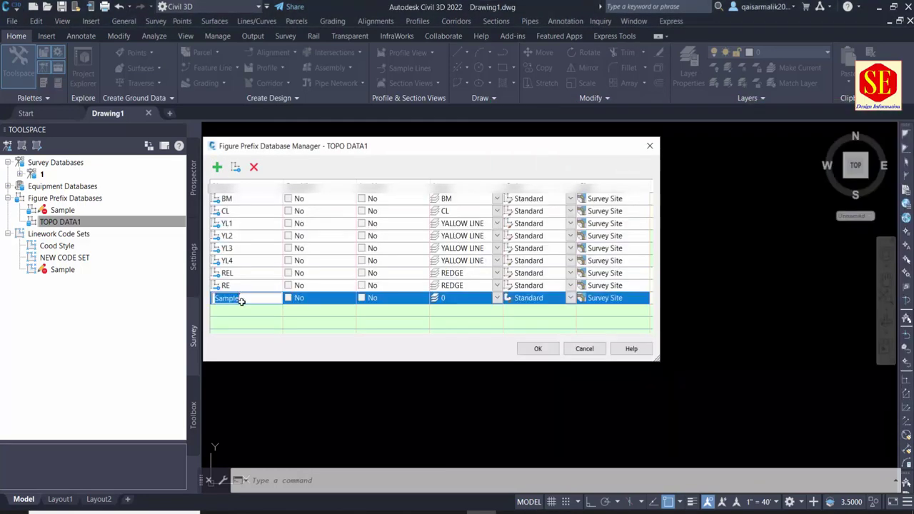
pyautogui.write('LP')
pyautogui.click(447, 298)
pyautogui.write('LP')
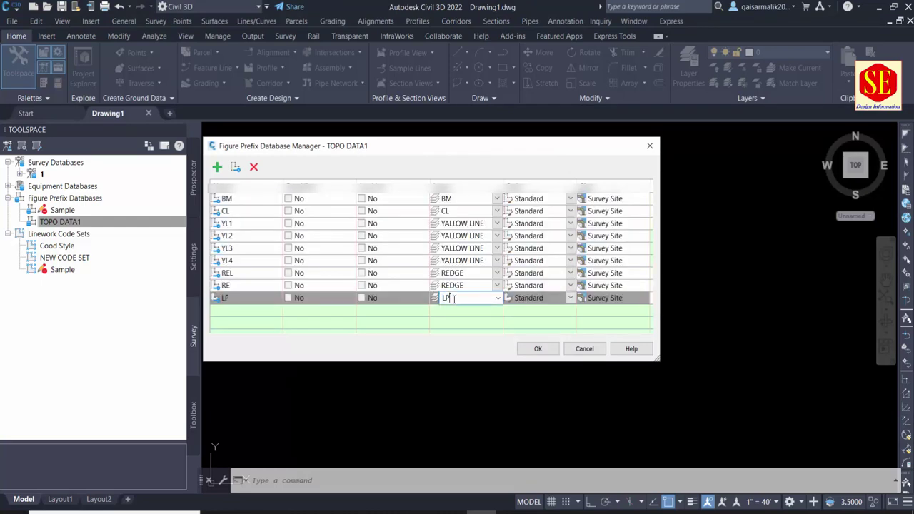
pyautogui.press('Return')
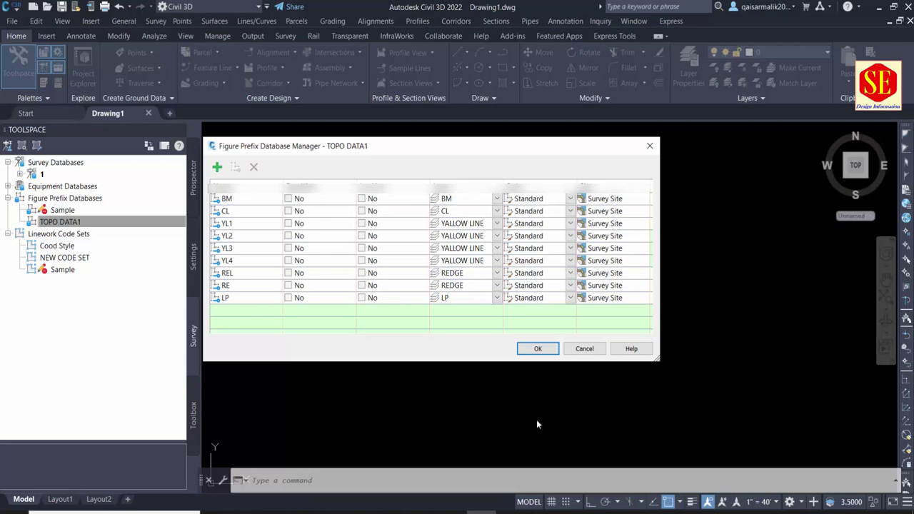
# Step: Copy the 1BoxCulv code from cell H13 of the Excel list
pyautogui.hotkey('alt', 'Tab')
pyautogui.click(845, 313)
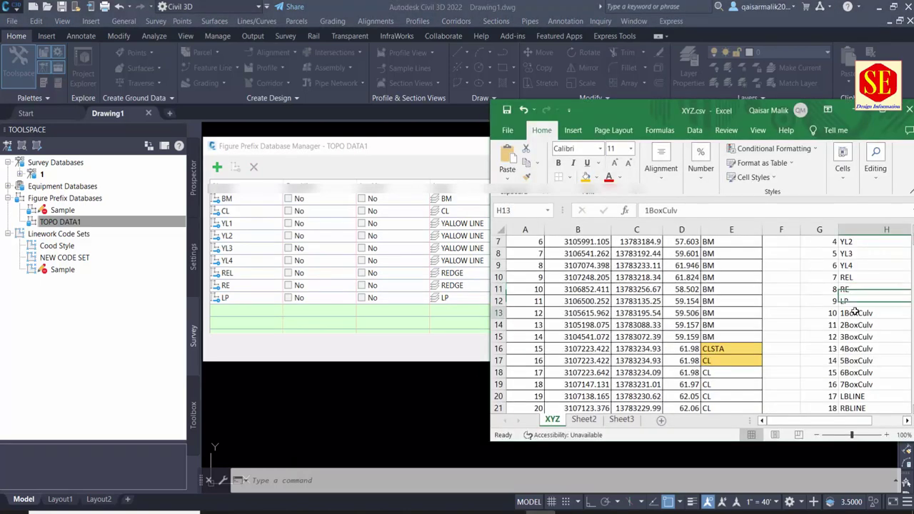
pyautogui.rightClick(845, 313)
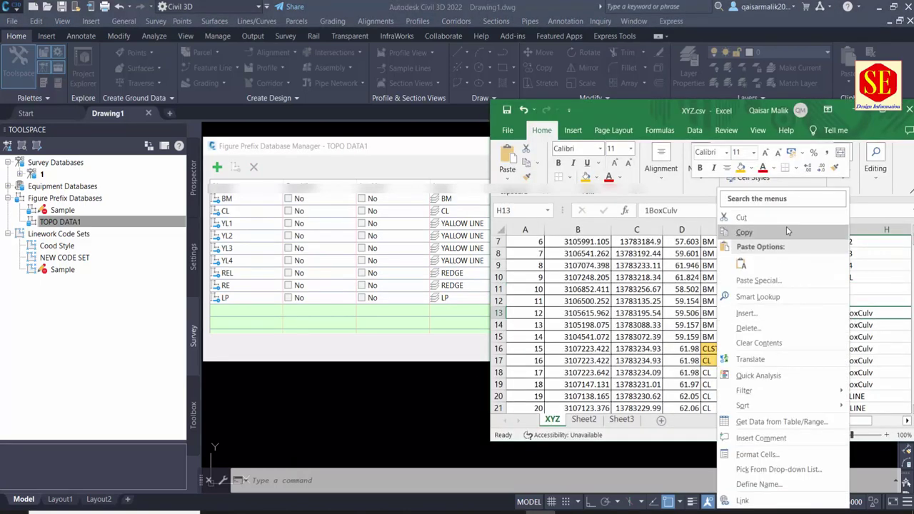
pyautogui.click(787, 240)
pyautogui.hscroll(3, 849, 310)
# Step: Add prefix 1BoxCulv on layer BoxCulv to TOPO DATA1
pyautogui.click(347, 307)
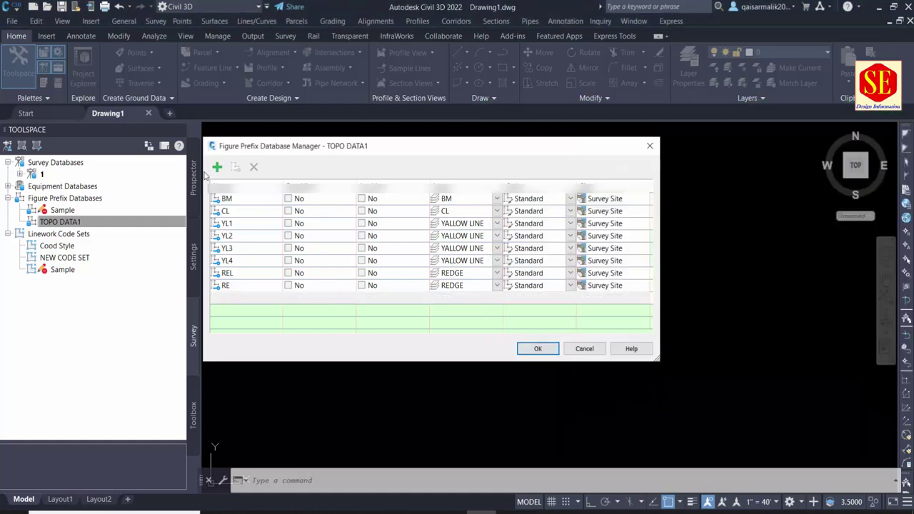
pyautogui.click(240, 317)
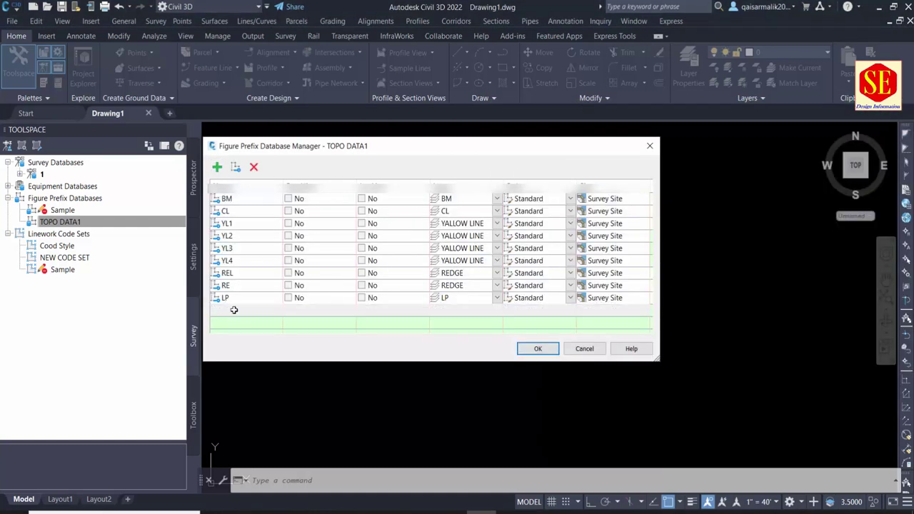
pyautogui.click(243, 309)
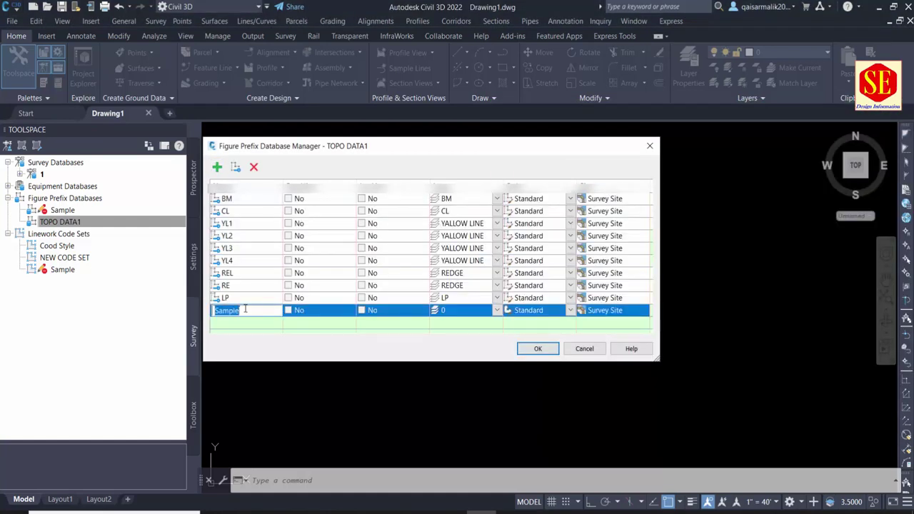
pyautogui.rightClick(245, 309)
pyautogui.click(260, 354)
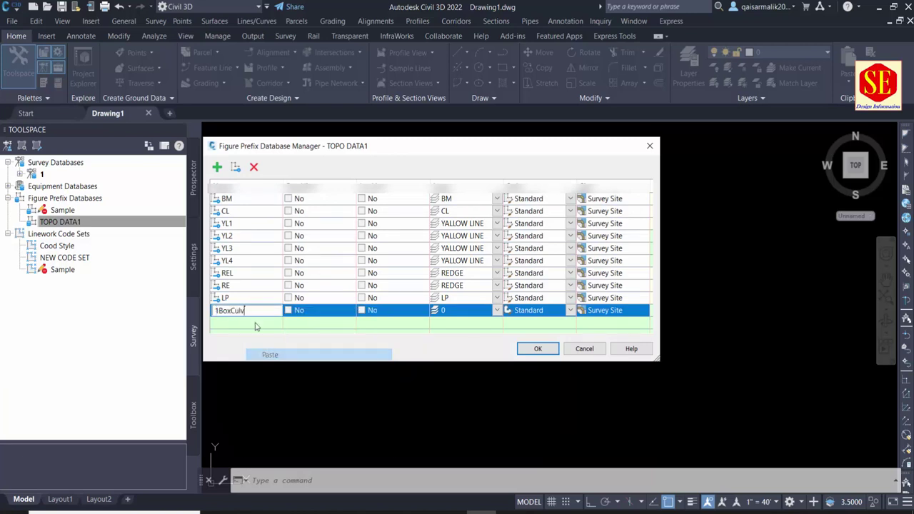
pyautogui.click(454, 310)
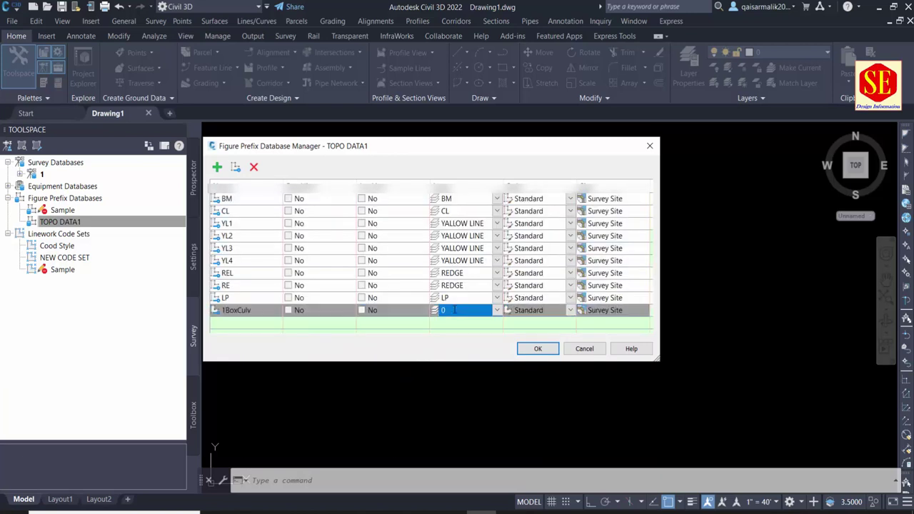
pyautogui.hotkey('ctrl', 'v')
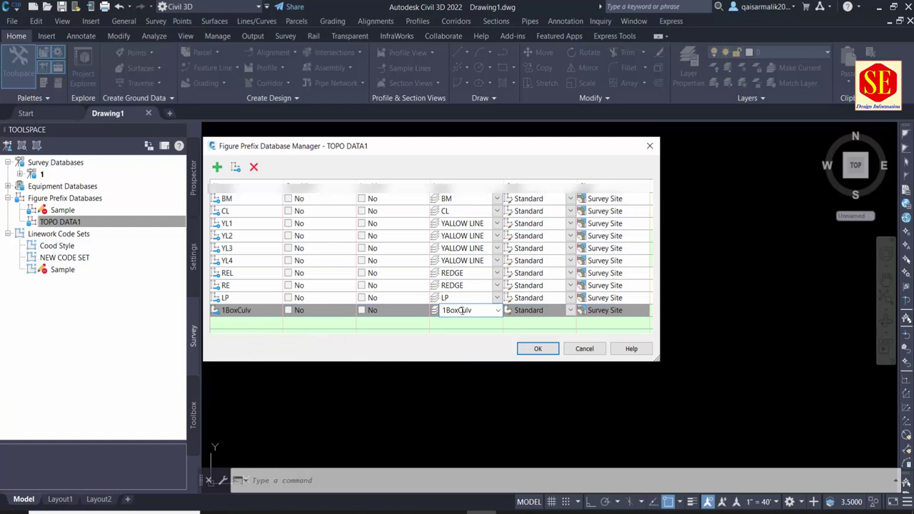
pyautogui.press('BackSpace')
pyautogui.doubleClick(449, 314)
pyautogui.rightClick(458, 308)
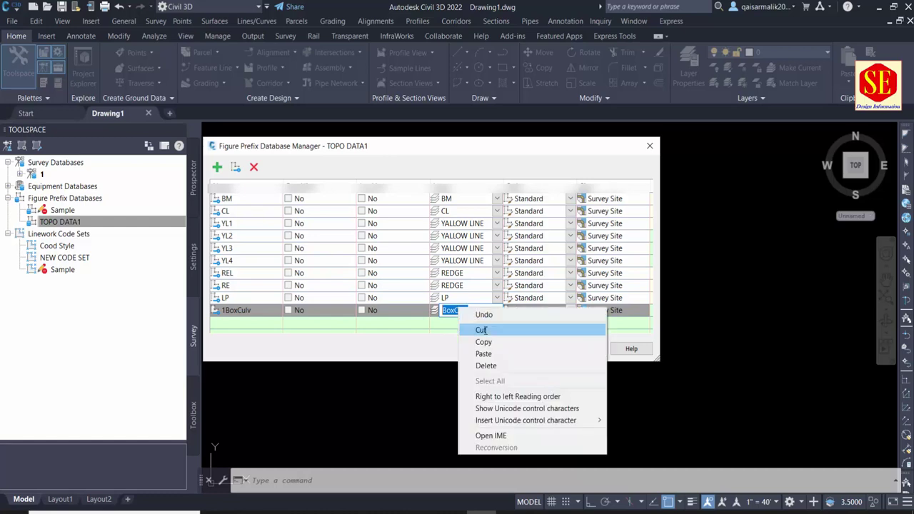
pyautogui.click(485, 342)
pyautogui.click(420, 329)
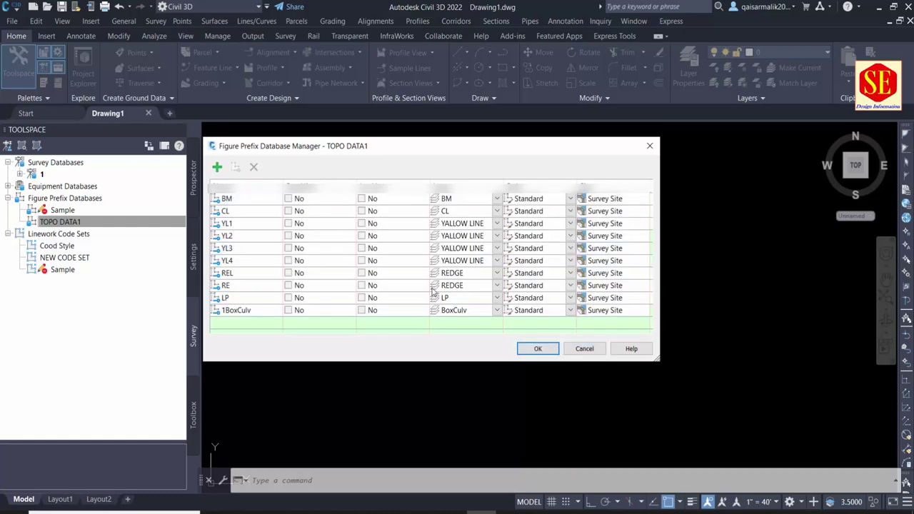
# Step: Add prefix 2BoxCulv on layer BoxCulv
pyautogui.click(217, 167)
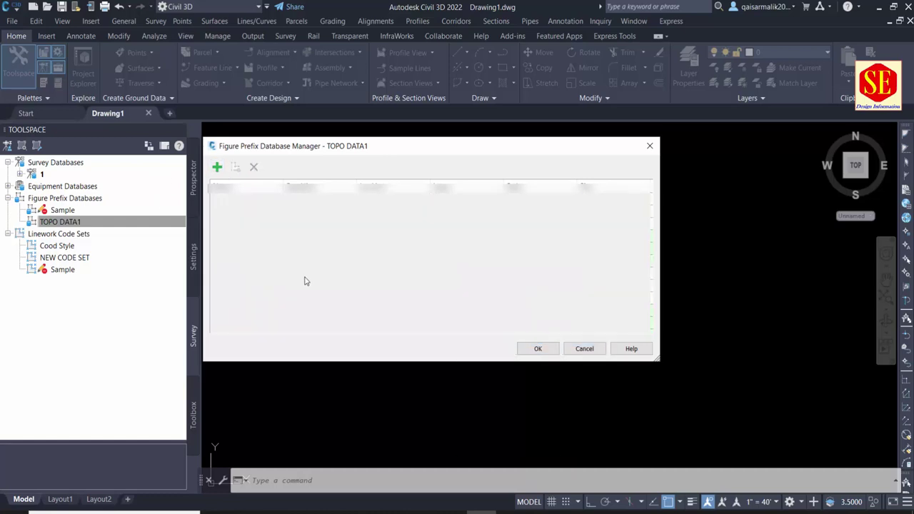
pyautogui.click(256, 322)
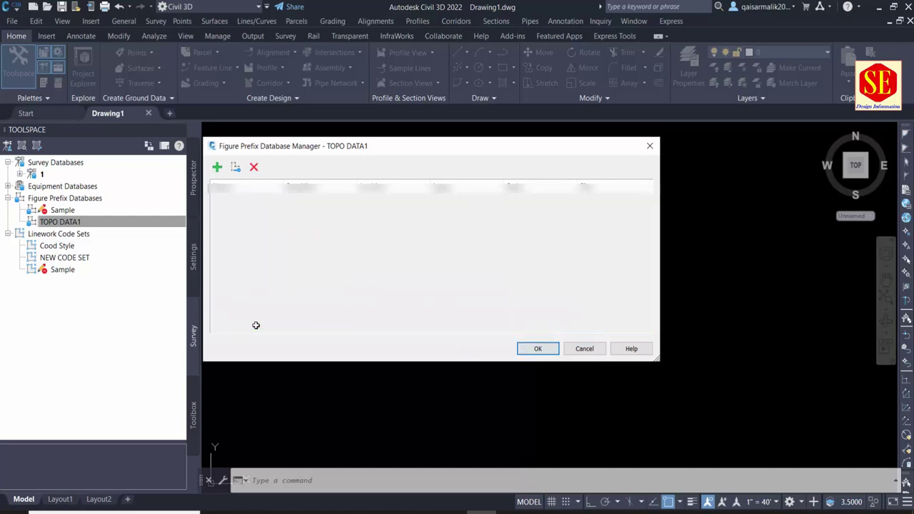
pyautogui.click(540, 512)
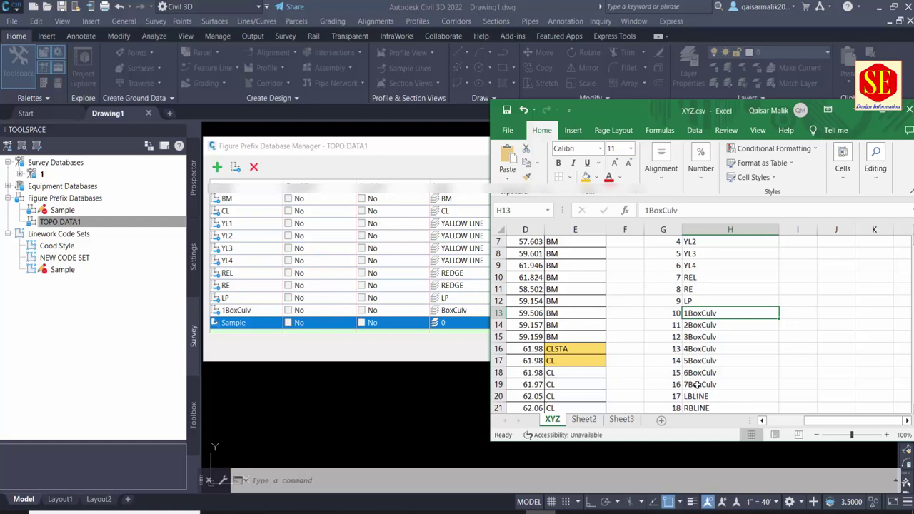
pyautogui.click(260, 322)
pyautogui.click(258, 322)
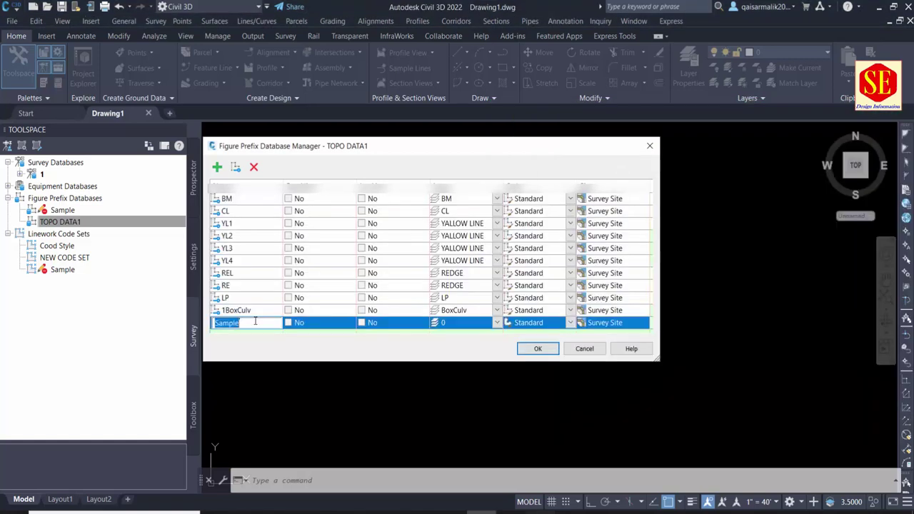
pyautogui.hotkey('ctrl', 'v')
pyautogui.click(458, 322)
pyautogui.click(457, 322)
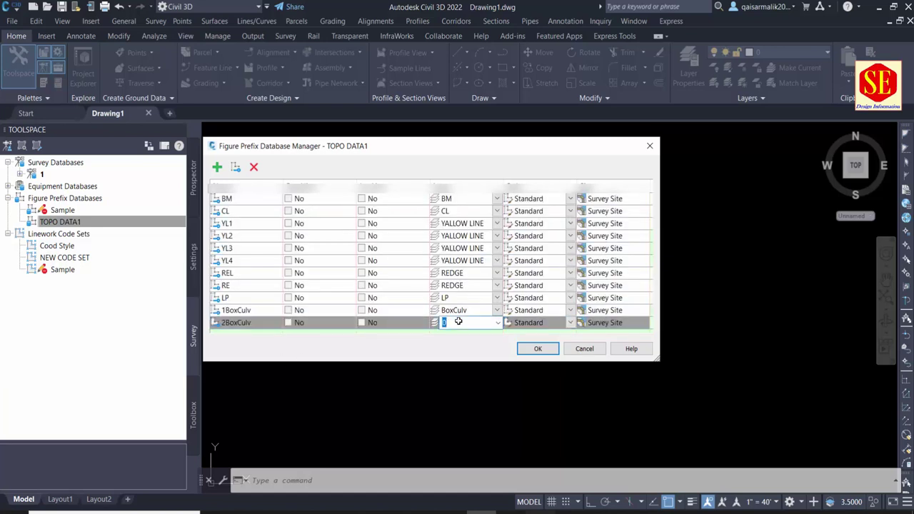
pyautogui.hotkey('ctrl', 'v')
pyautogui.click(328, 247)
# Step: Add prefixes 3BoxCulv and 4BoxCulv, both on layer BoxCulv
pyautogui.click(217, 167)
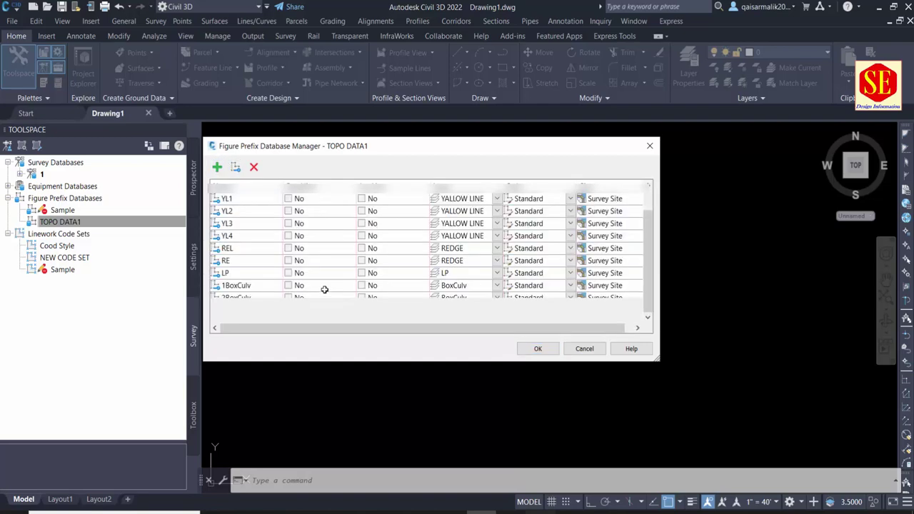
pyautogui.click(245, 310)
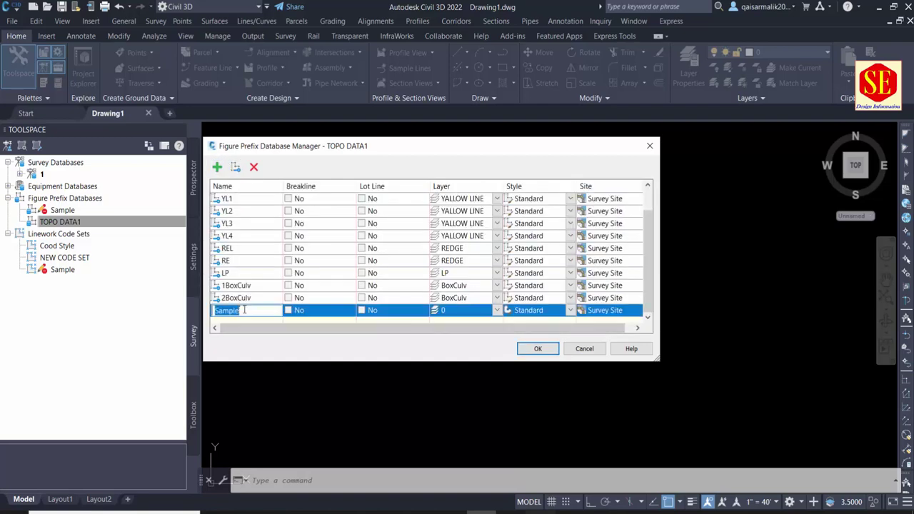
pyautogui.write('BoxCulv')
pyautogui.write('3')
pyautogui.click(452, 310)
pyautogui.click(455, 310)
pyautogui.write('BoxCulv')
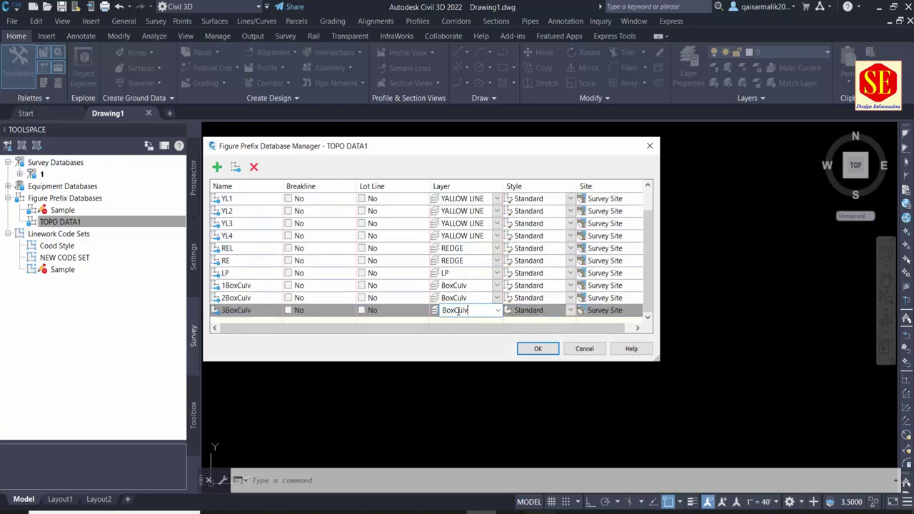
pyautogui.click(217, 167)
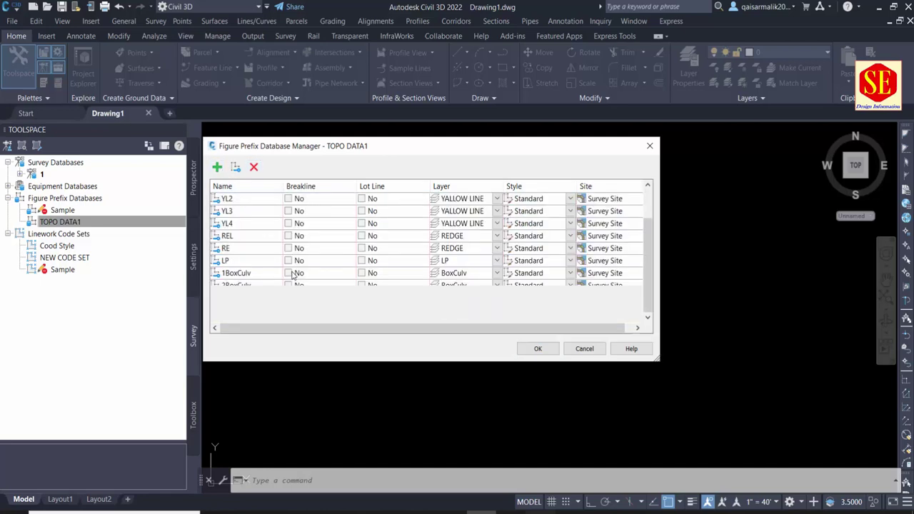
pyautogui.click(246, 310)
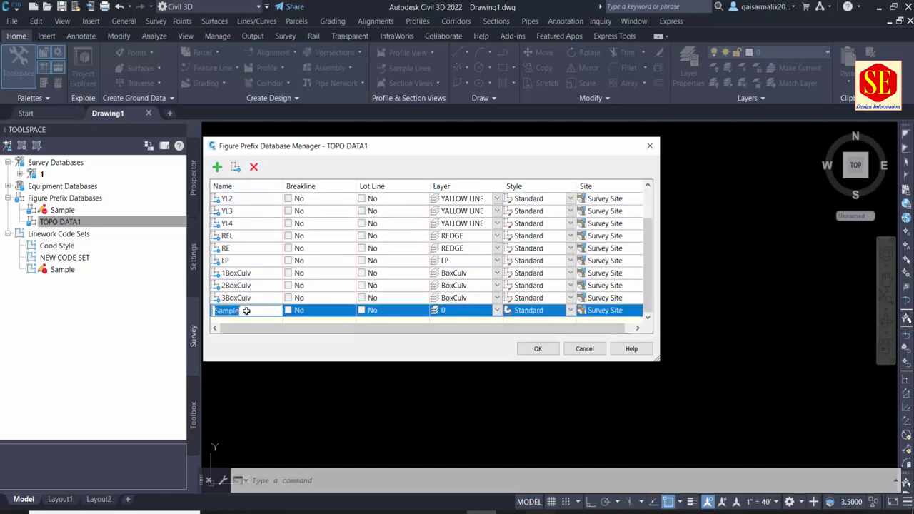
pyautogui.write('4BoxCulv')
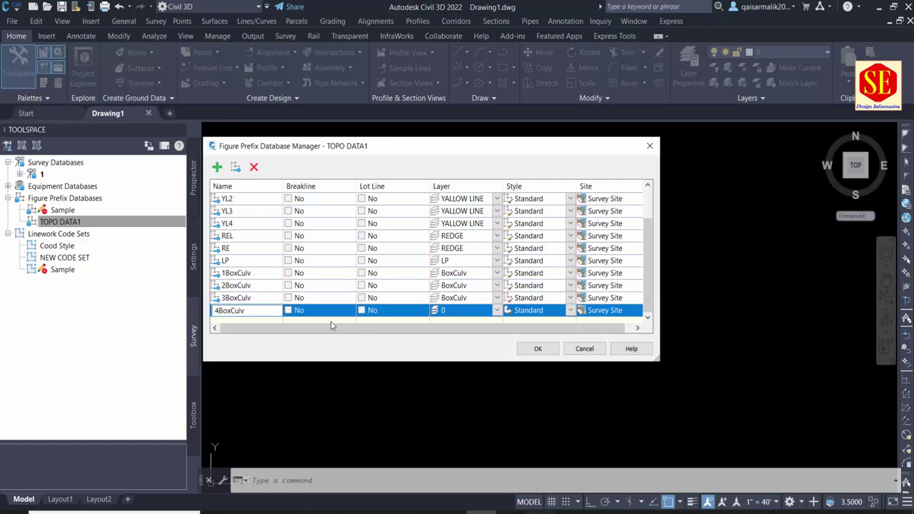
pyautogui.click(452, 311)
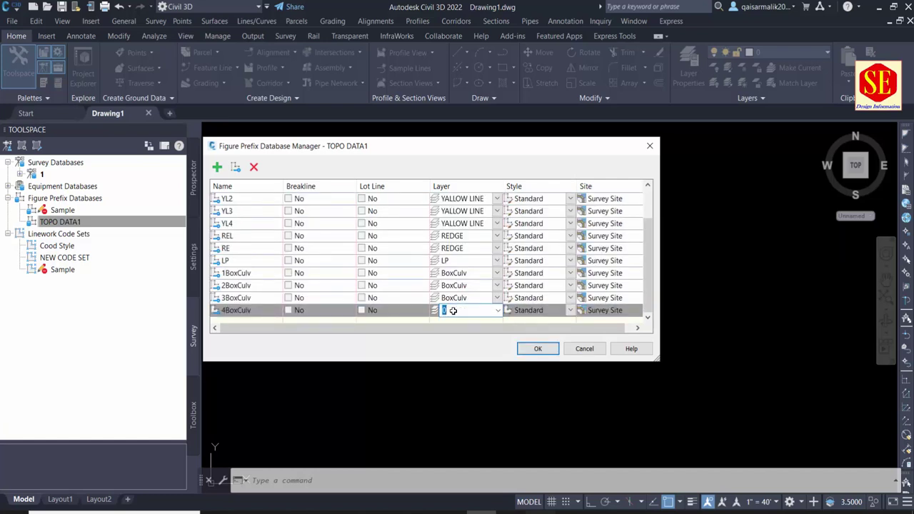
pyautogui.write('BoxCulv')
# Step: Add prefix 5BoxCulv on layer BoxCulv
pyautogui.click(217, 166)
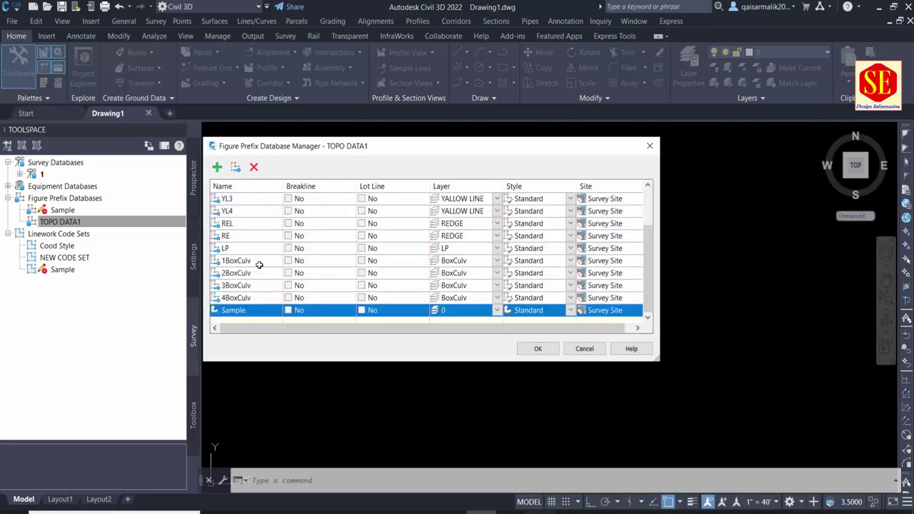
pyautogui.write('BoxCulv')
pyautogui.press('Home')
pyautogui.write('5')
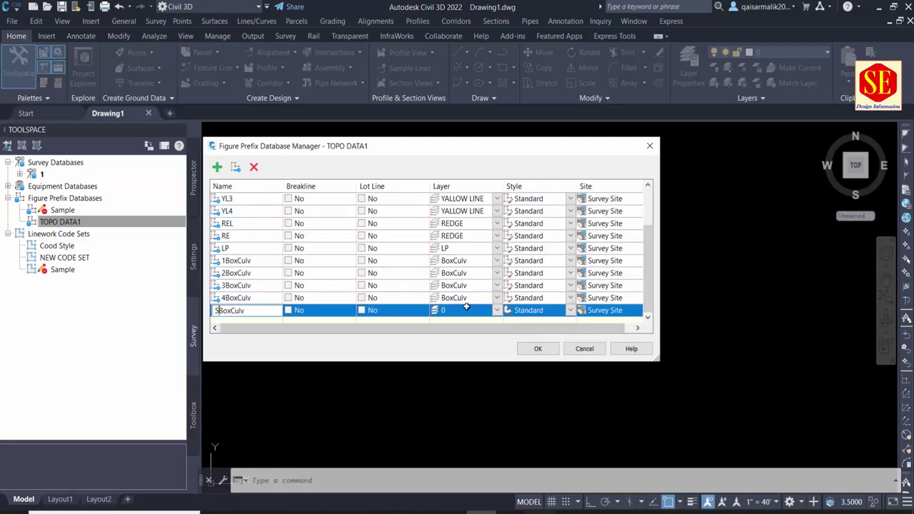
pyautogui.click(466, 307)
pyautogui.write('BoxCulv')
# Step: Add prefixes 6BoxCulv and 7BoxCulv on layer BoxCulv, plus a blank row
pyautogui.click(217, 166)
pyautogui.click(247, 311)
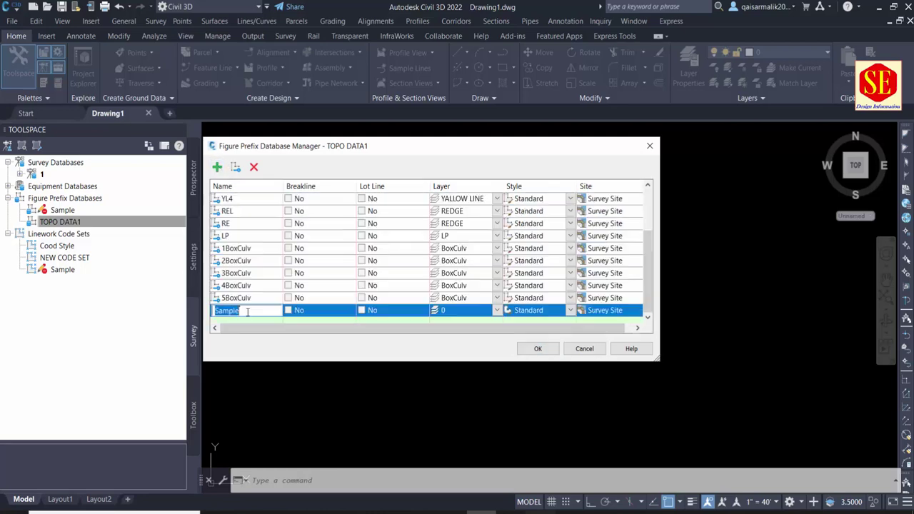
pyautogui.write('6BoxCulv')
pyautogui.click(428, 307)
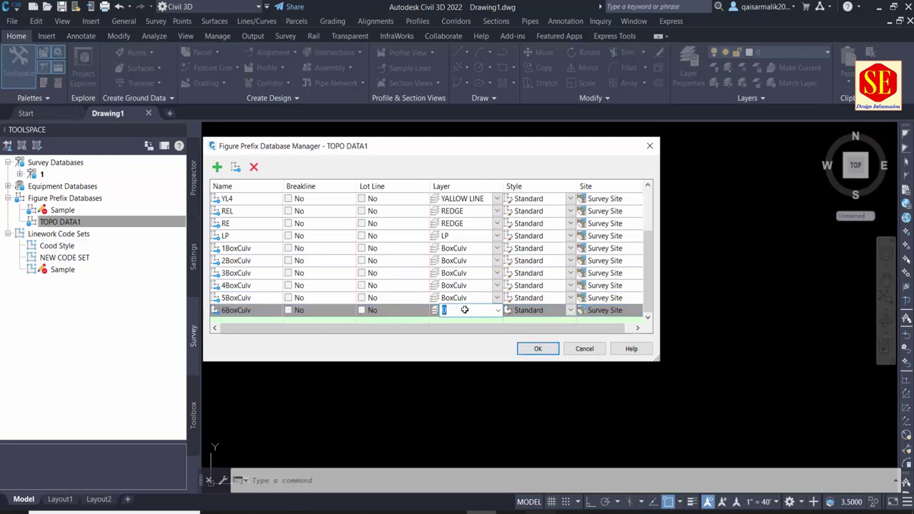
pyautogui.write('BoxCulv')
pyautogui.click(246, 310)
pyautogui.write('BoxCulv')
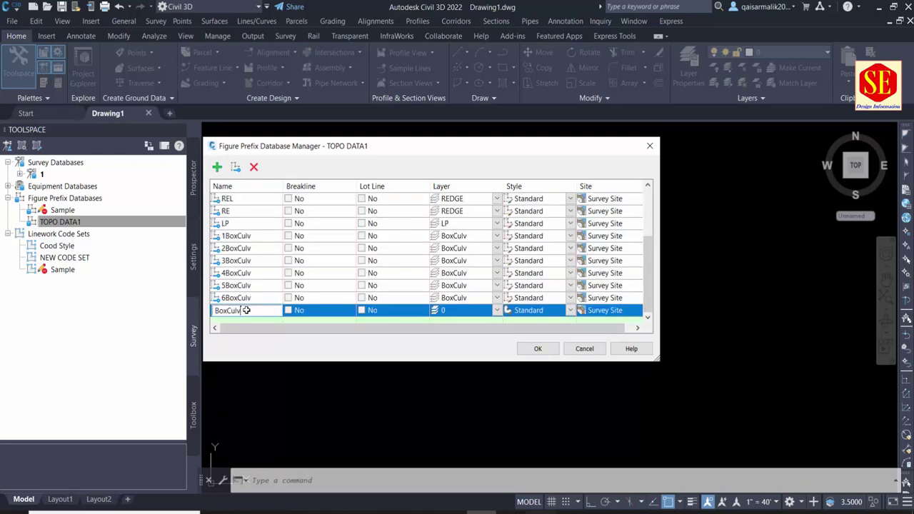
pyautogui.write('7')
pyautogui.click(464, 310)
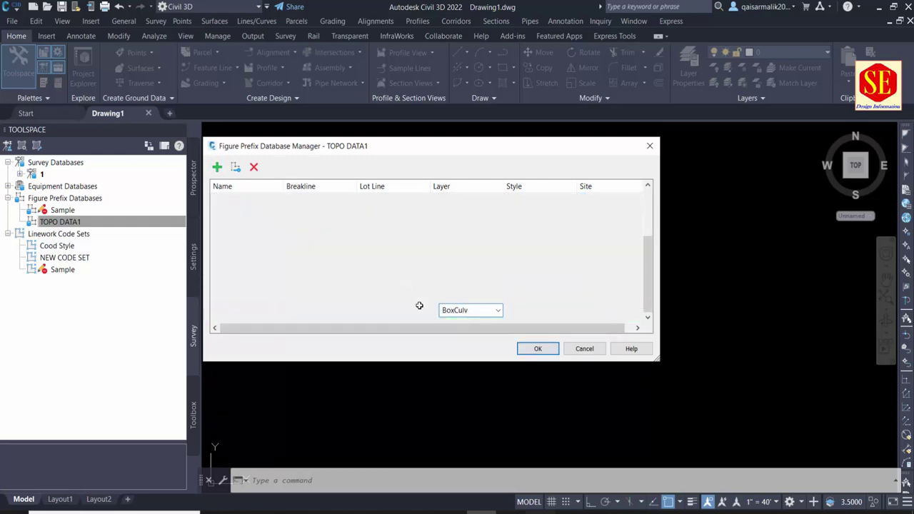
pyautogui.click(218, 167)
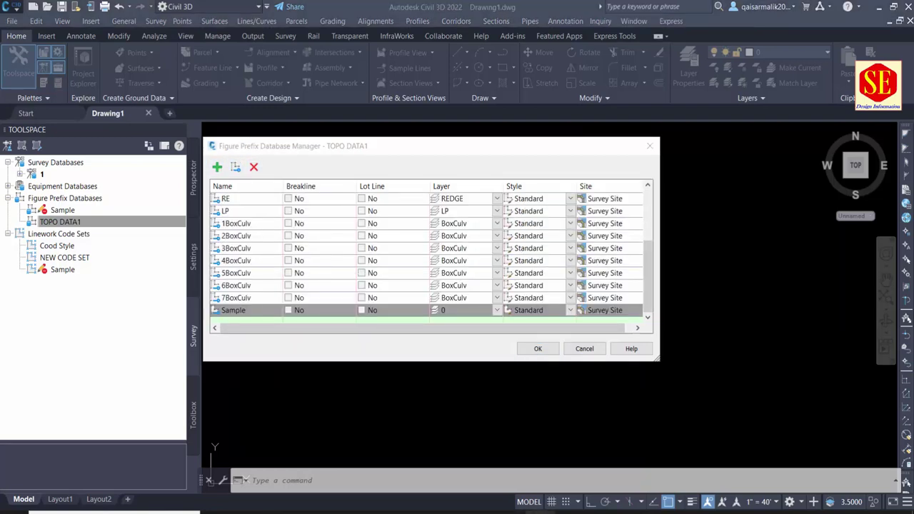
pyautogui.click(541, 512)
pyautogui.scroll(-1, 708, 364)
# Step: Add prefix LBLINE from Excel cell H20 on layer BLINE, then add a row
pyautogui.click(708, 363)
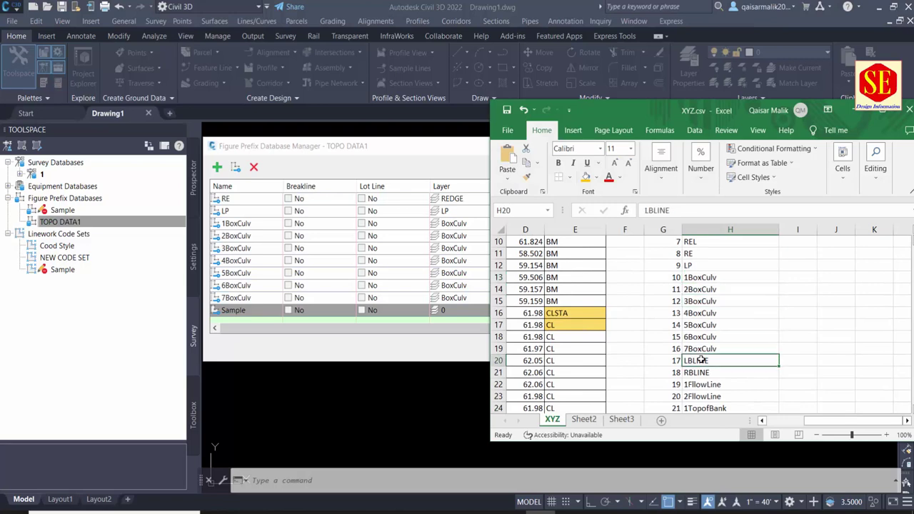
pyautogui.rightClick(709, 362)
pyautogui.click(745, 86)
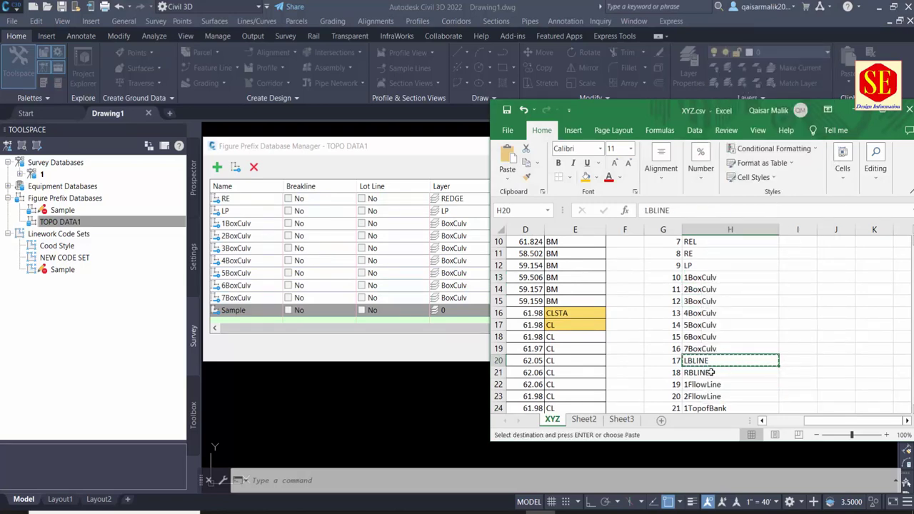
pyautogui.click(238, 312)
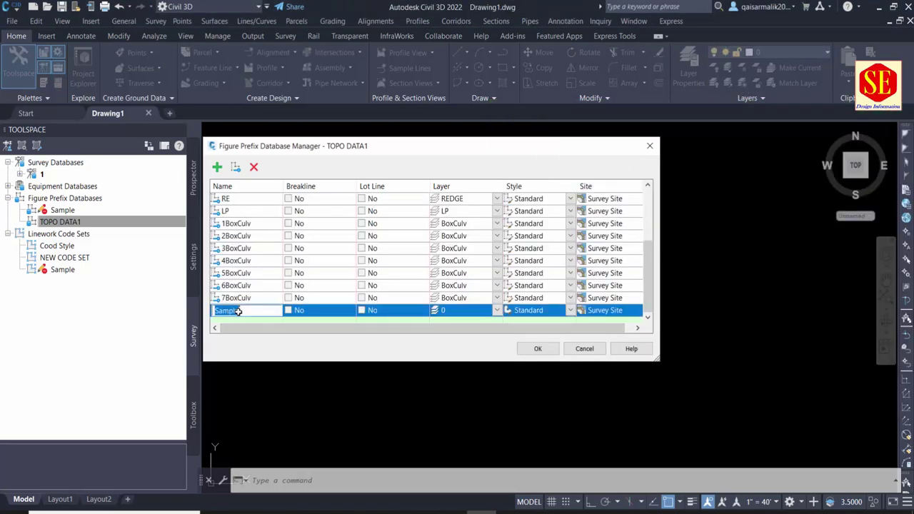
pyautogui.hotkey('ctrl', 'v')
pyautogui.click(449, 310)
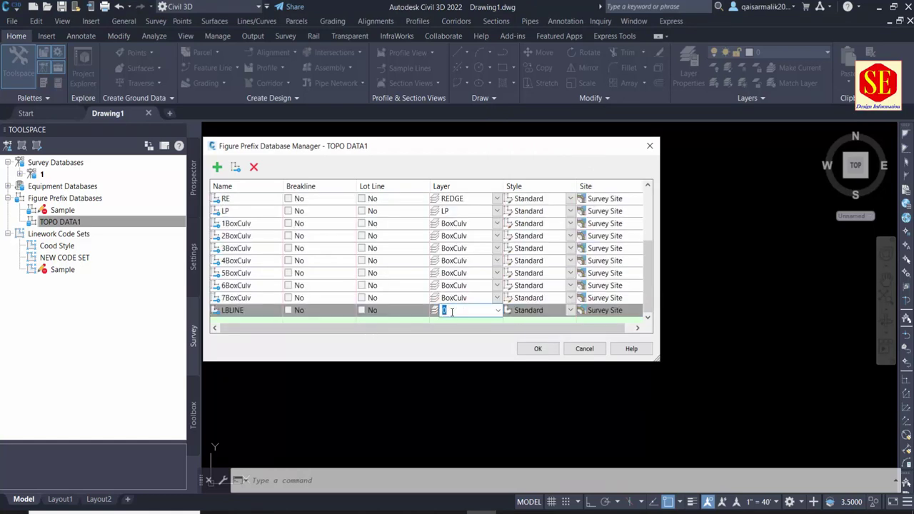
pyautogui.hotkey('ctrl', 'v')
pyautogui.press('BackSpace')
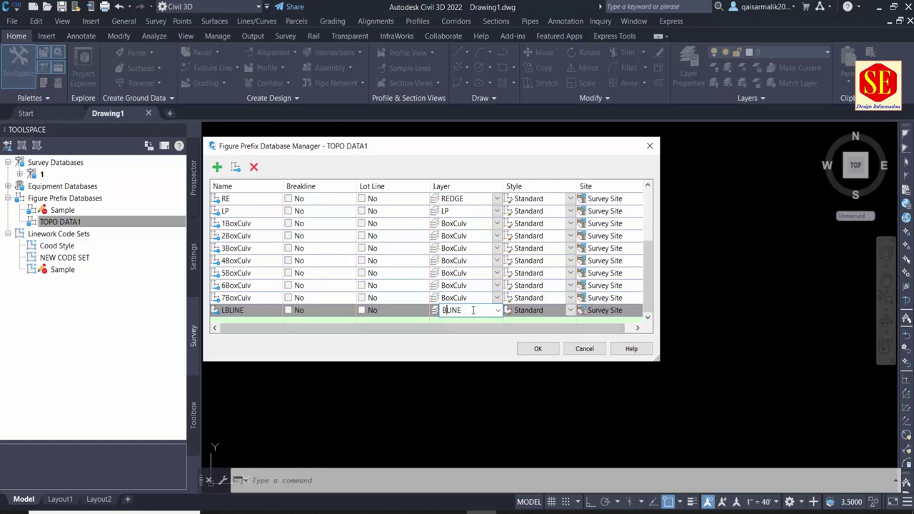
pyautogui.moveTo(471, 310); pyautogui.dragTo(439, 309)
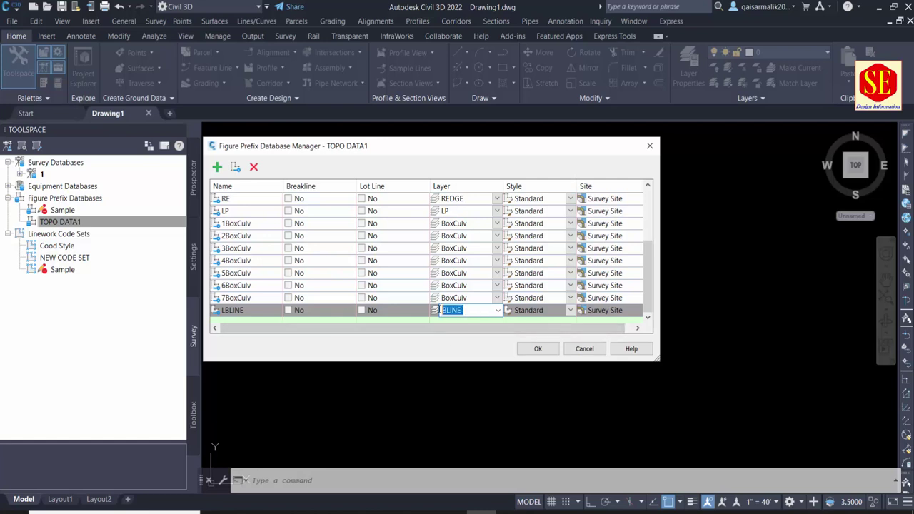
pyautogui.click(217, 166)
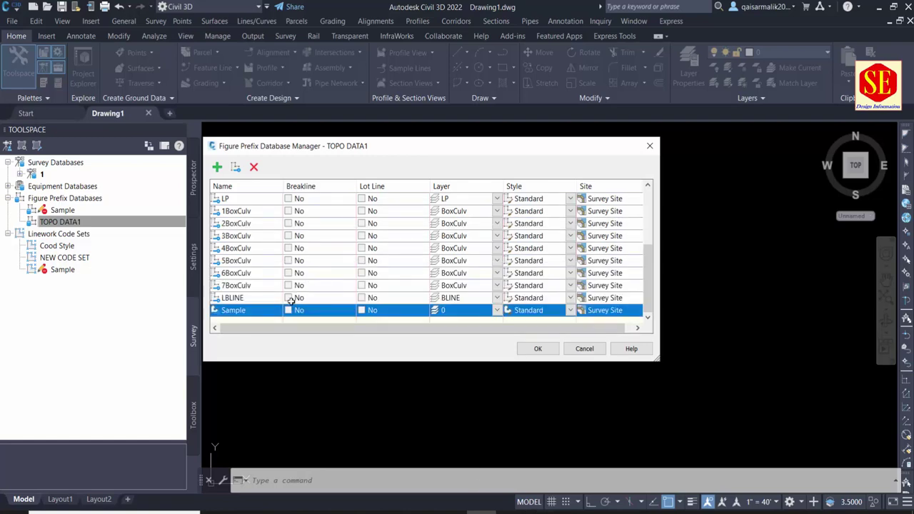
# Step: Name the new prefix RBLINE, copied from Excel cell H21
pyautogui.hotkey('alt', 'Tab')
pyautogui.click(721, 373)
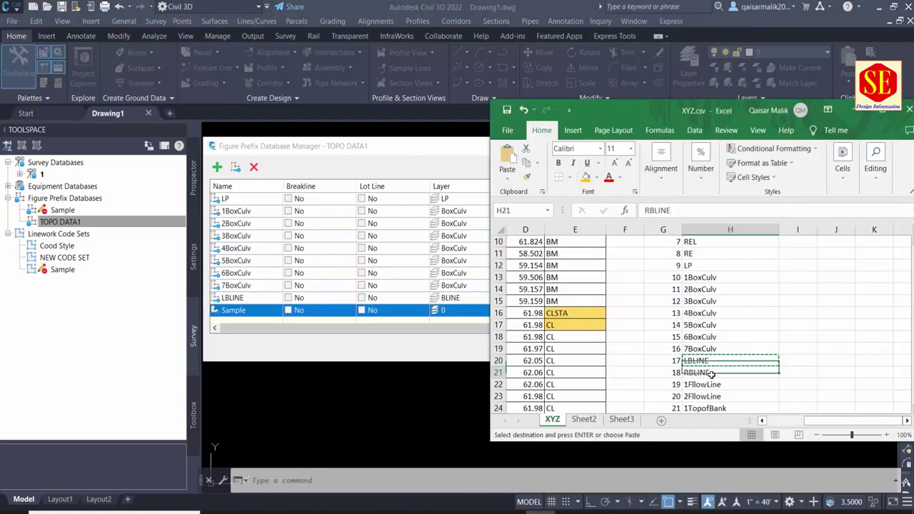
pyautogui.rightClick(714, 375)
pyautogui.click(738, 97)
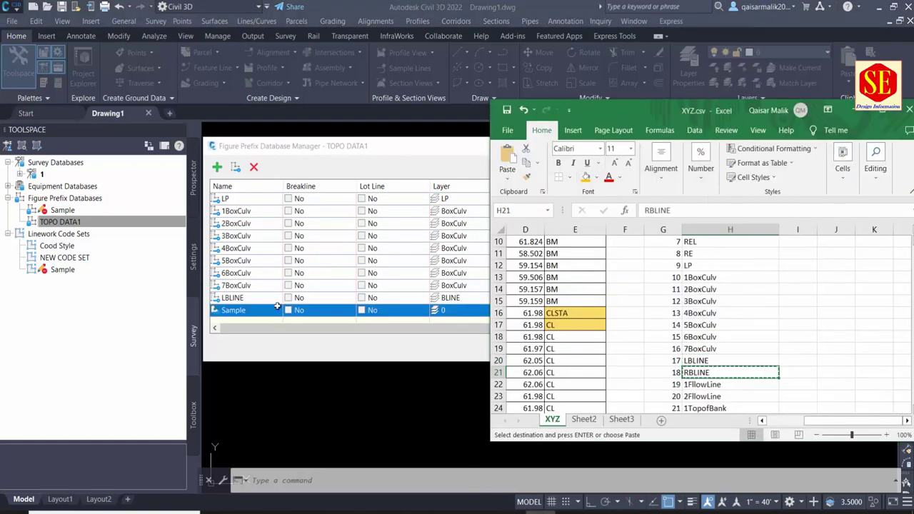
pyautogui.click(294, 276)
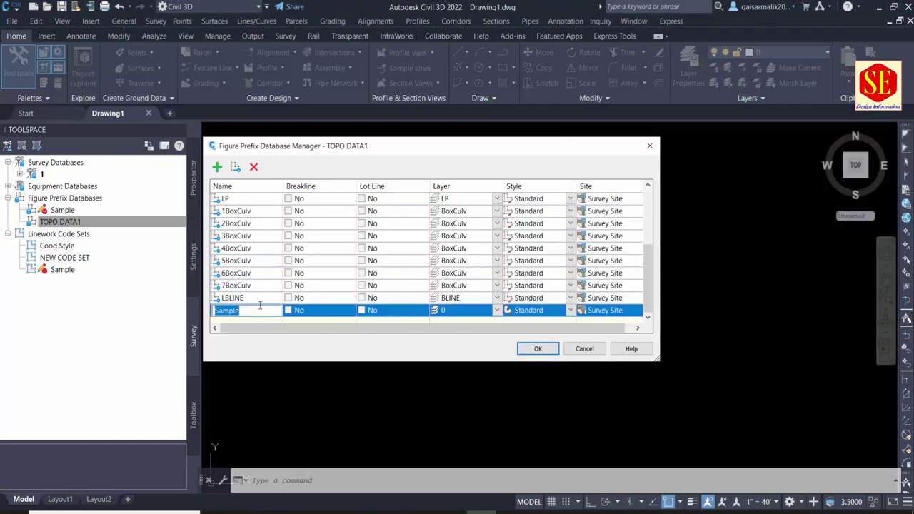
pyautogui.hotkey('ctrl', 'v')
pyautogui.click(453, 300)
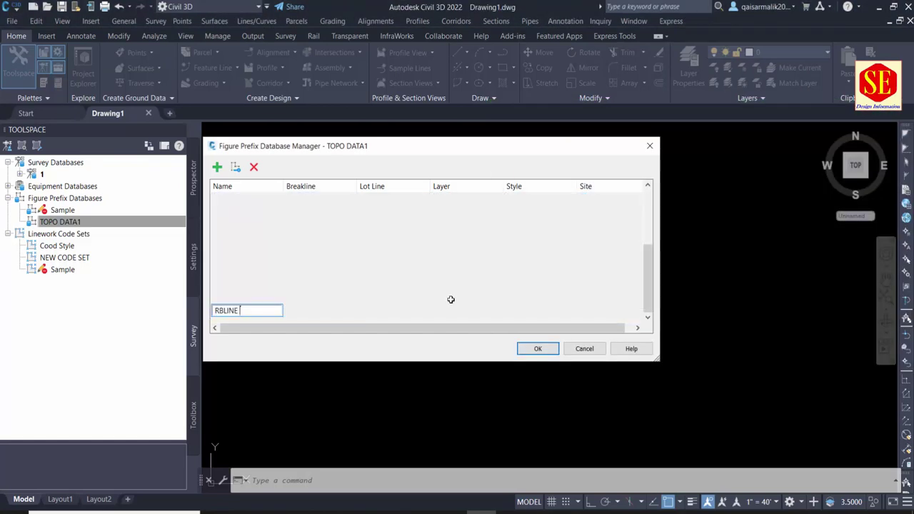
# Step: Set RBLINE's layer to BLINE and add another Sample prefix row
pyautogui.rightClick(453, 301)
pyautogui.click(499, 330)
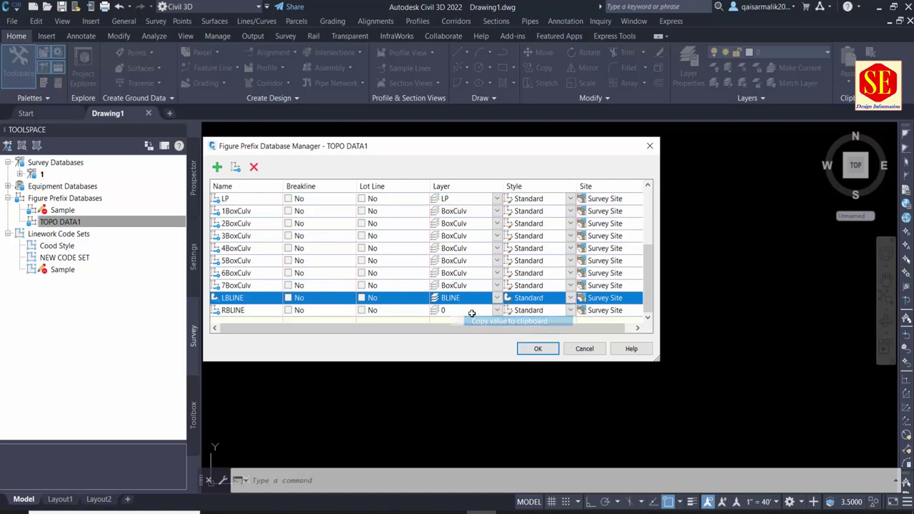
pyautogui.click(460, 311)
pyautogui.click(459, 311)
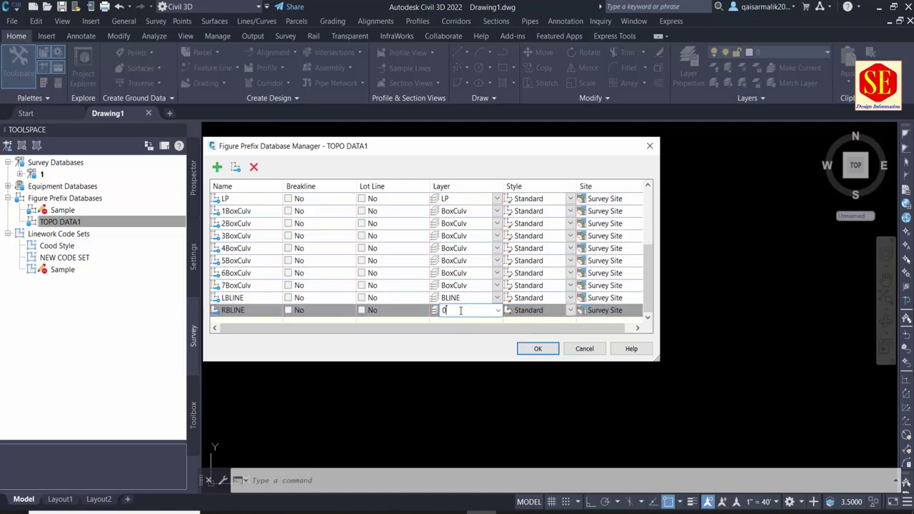
pyautogui.hotkey('ctrl', 'v')
pyautogui.click(217, 167)
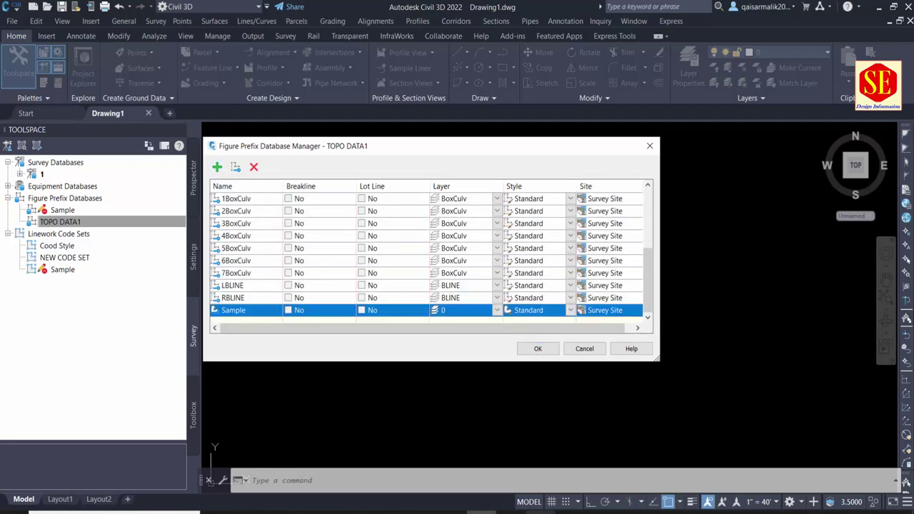
pyautogui.click(482, 509)
# Step: Add a 1FlowLine figure prefix on layer FllowLine, copying the name from the Excel list
pyautogui.scroll(-2, 766, 339)
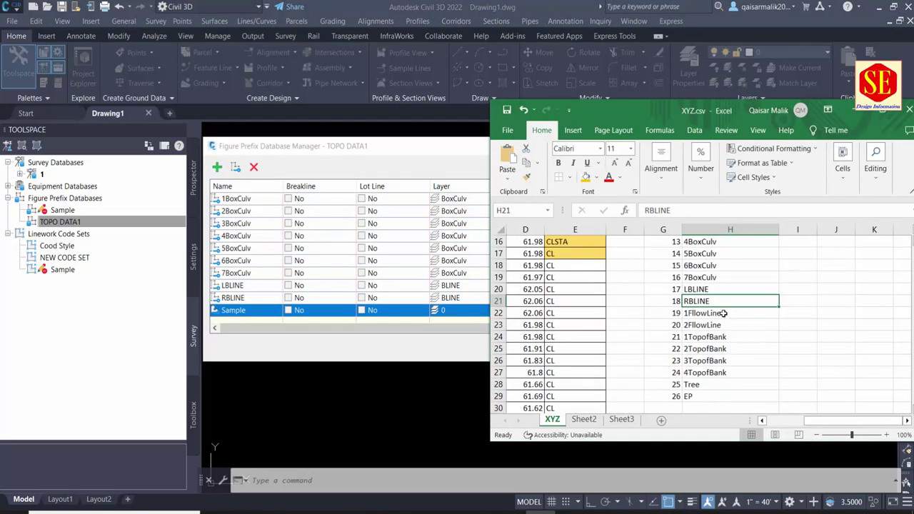
pyautogui.click(723, 313)
pyautogui.rightClick(716, 312)
pyautogui.click(735, 233)
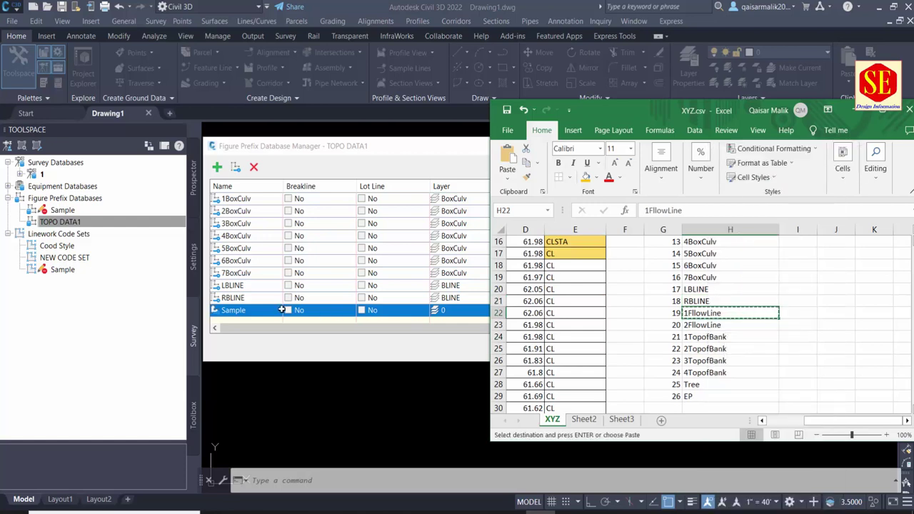
pyautogui.click(250, 310)
pyautogui.click(253, 311)
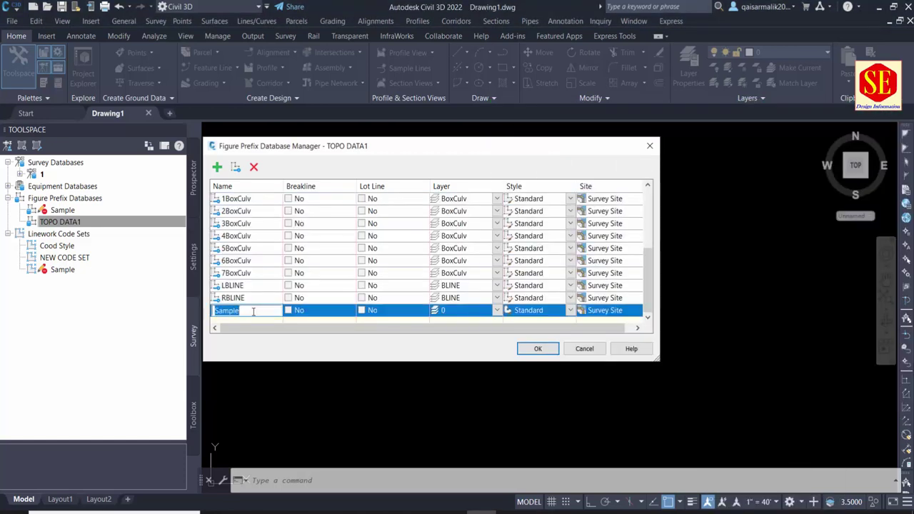
pyautogui.hotkey('ctrl', 'v')
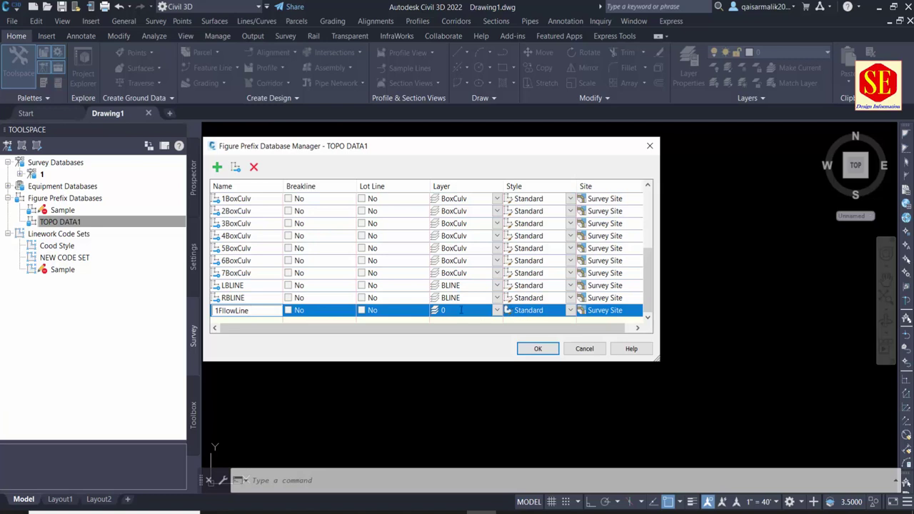
pyautogui.click(460, 309)
pyautogui.hotkey('ctrl', 'v')
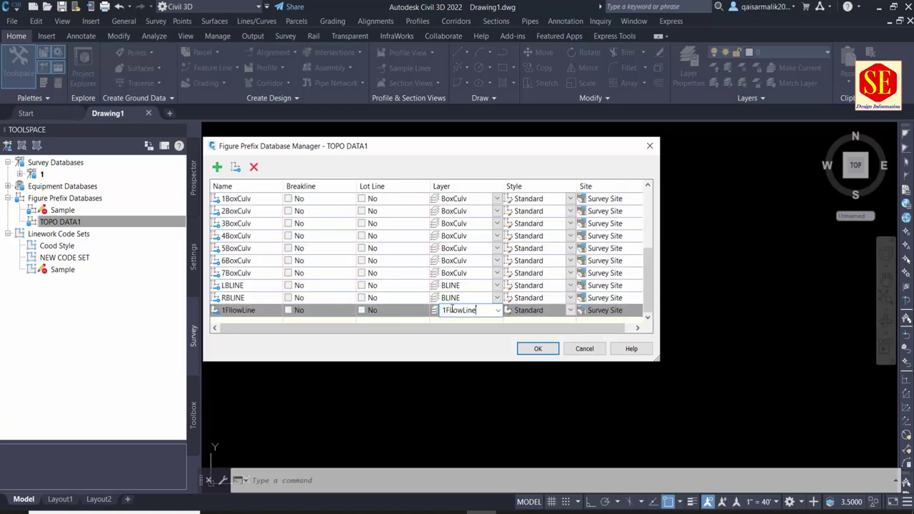
pyautogui.press('BackSpace')
pyautogui.press('Return')
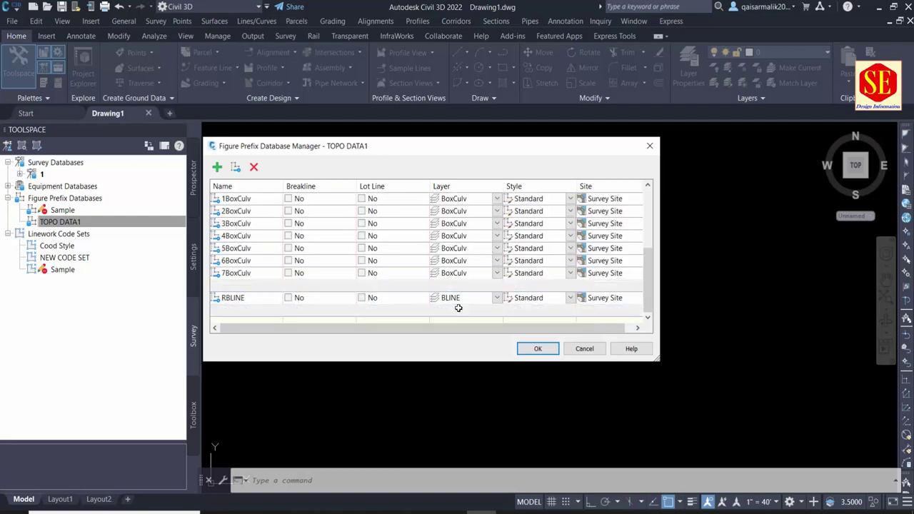
# Step: Add a 2FlowLine figure prefix, also on layer FllowLine
pyautogui.click(457, 309)
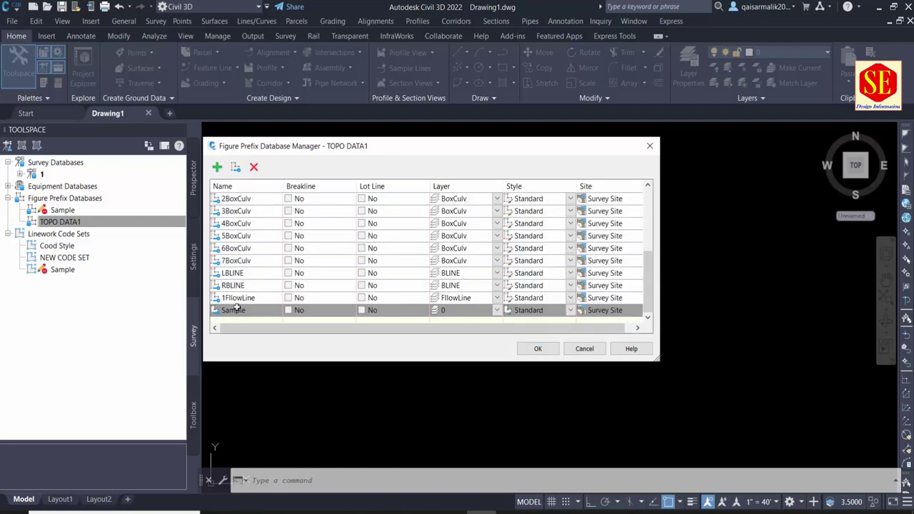
pyautogui.click(237, 309)
pyautogui.hotkey('ctrl', 'v')
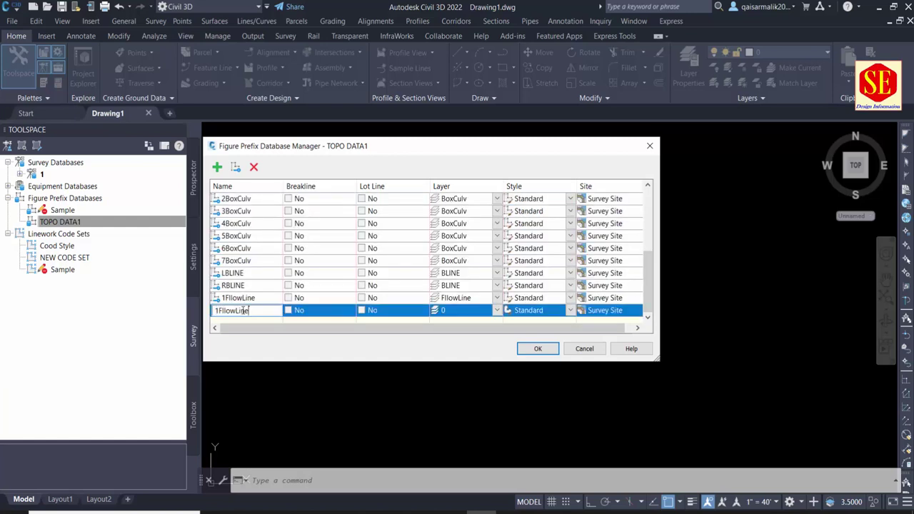
pyautogui.click(217, 311)
pyautogui.press('BackSpace')
pyautogui.write('2')
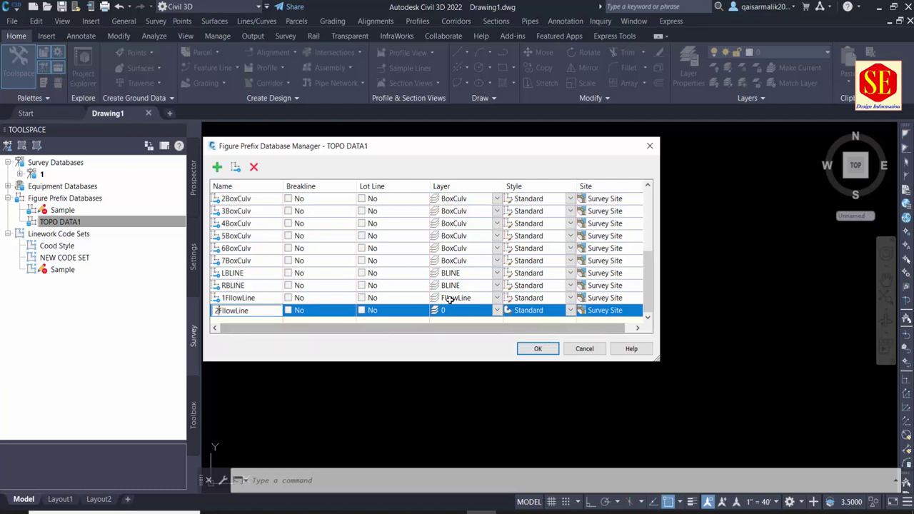
pyautogui.click(451, 310)
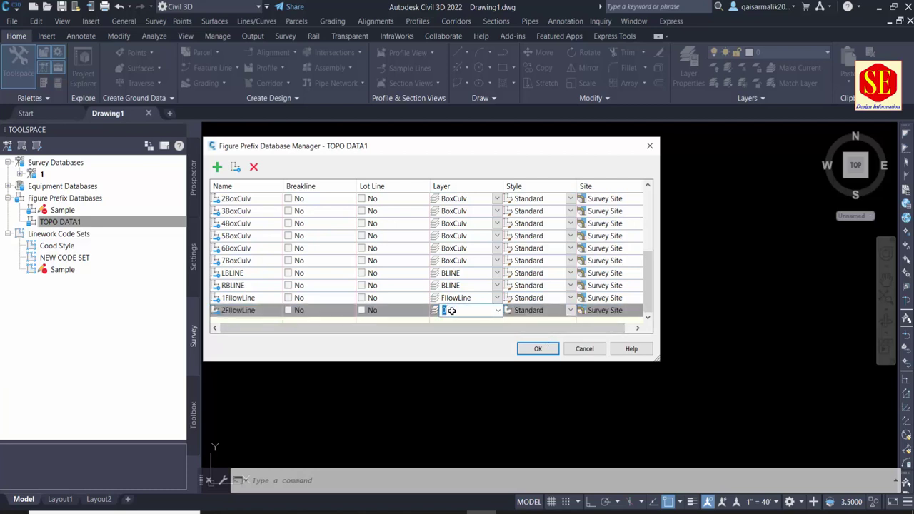
pyautogui.hotkey('ctrl', 'v')
pyautogui.click(444, 310)
pyautogui.press('BackSpace')
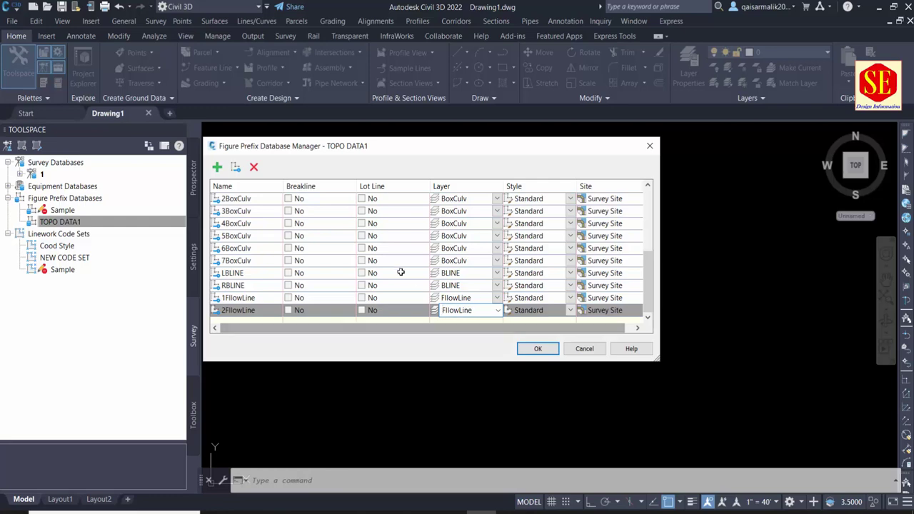
pyautogui.click(389, 313)
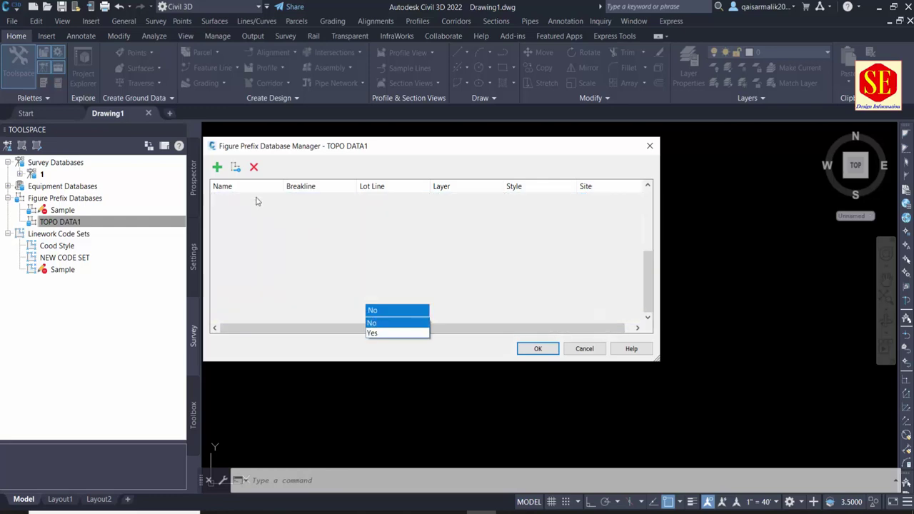
# Step: Add the 1TopofBank figure prefix on layer TopofBank, copied from the Excel list
pyautogui.hotkey('alt', 'Tab')
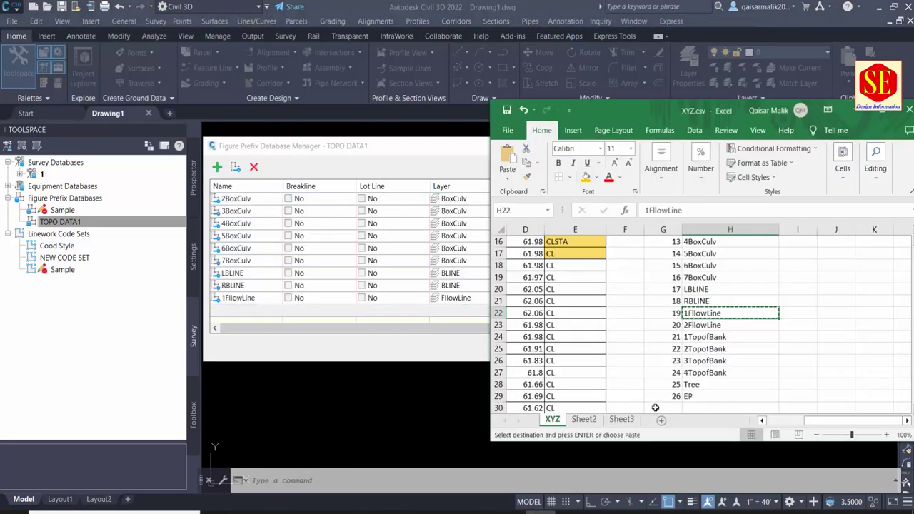
pyautogui.click(723, 337)
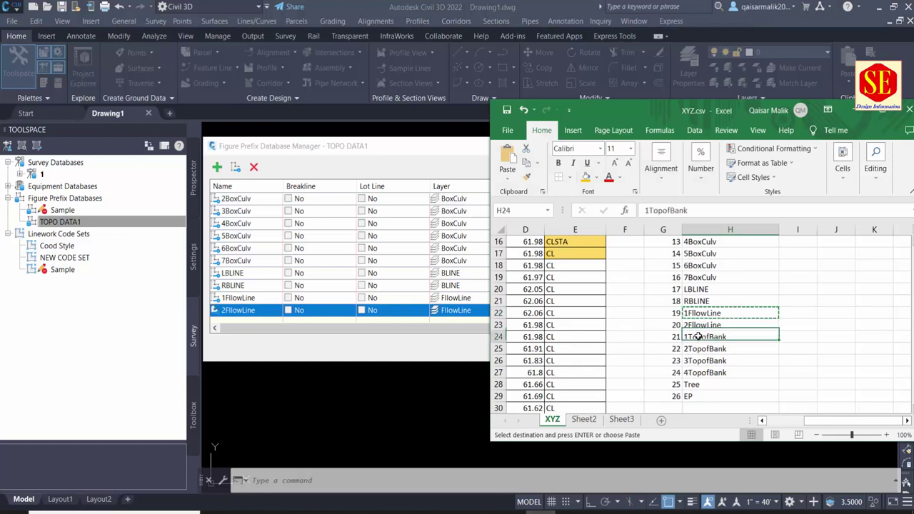
pyautogui.rightClick(723, 337)
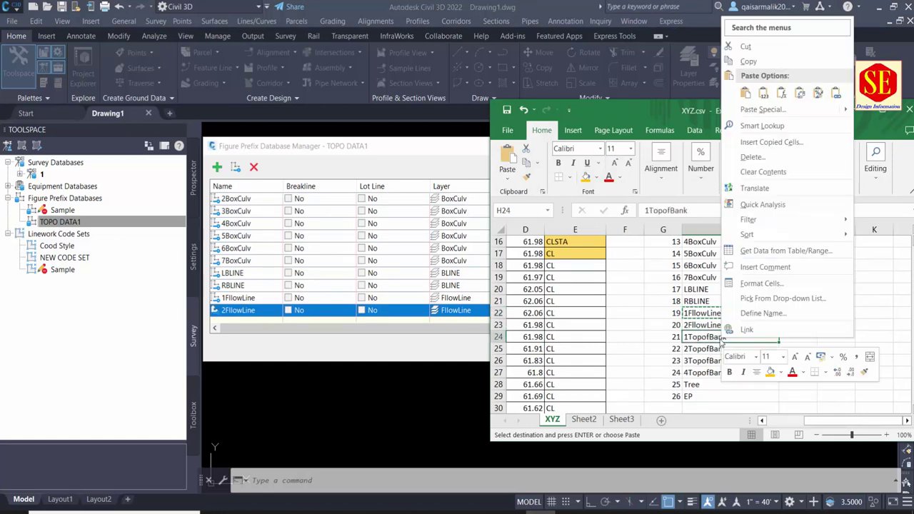
pyautogui.click(746, 63)
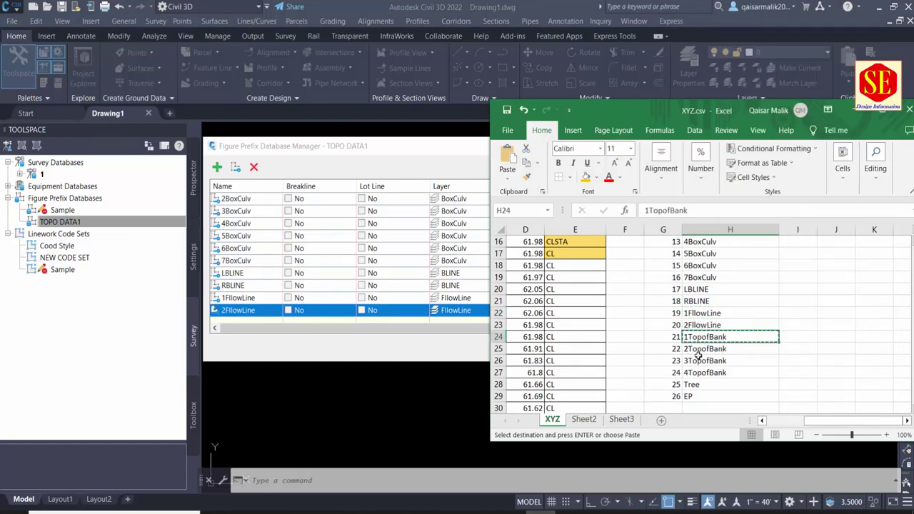
pyautogui.click(231, 310)
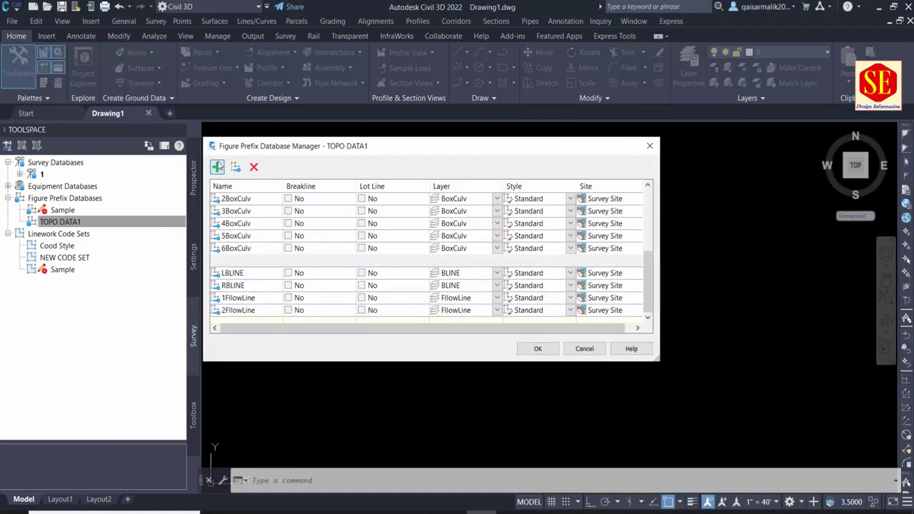
pyautogui.write('1TopoBank')
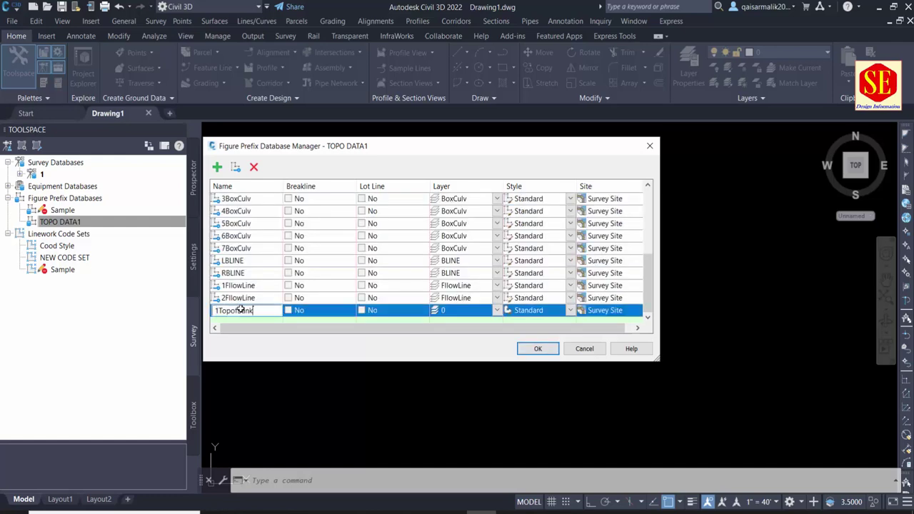
pyautogui.click(461, 312)
pyautogui.hotkey('ctrl', 'v')
pyautogui.press('BackSpace')
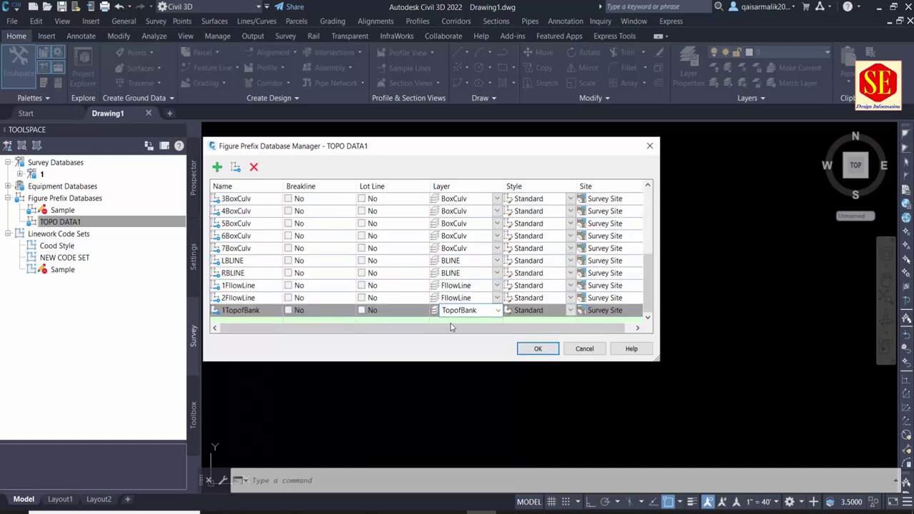
pyautogui.click(243, 273)
# Step: Add a 2TopofBank figure prefix on layer TopofBank
pyautogui.click(217, 167)
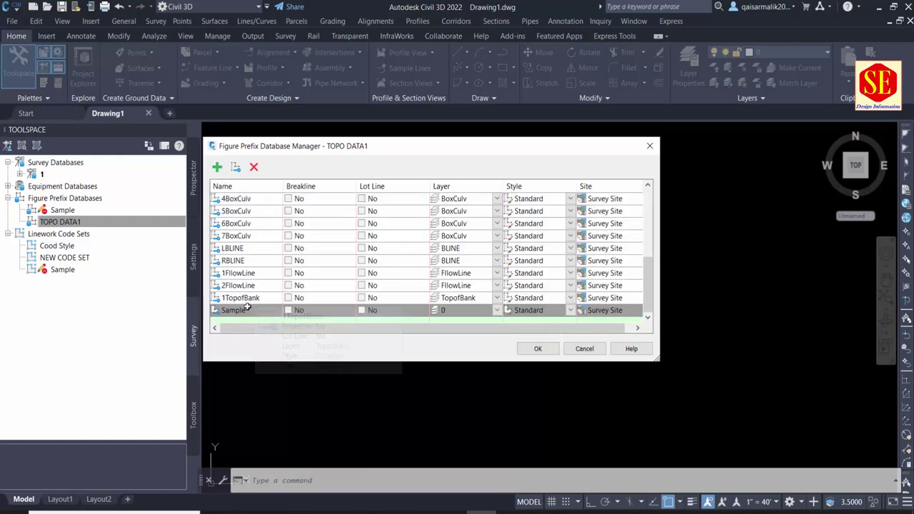
pyautogui.hotkey('ctrl', 'v')
pyautogui.press('Home')
pyautogui.press('Delete')
pyautogui.write('2')
pyautogui.click(462, 310)
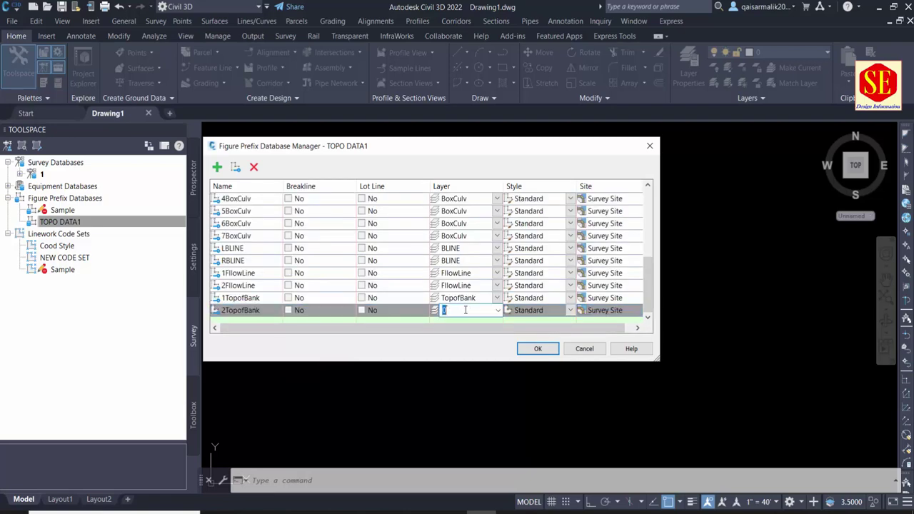
pyautogui.hotkey('ctrl', 'v')
# Step: Add 3TopofBank and 4TopofBank figure prefixes, both on layer TopofBank
pyautogui.click(217, 167)
pyautogui.click(244, 309)
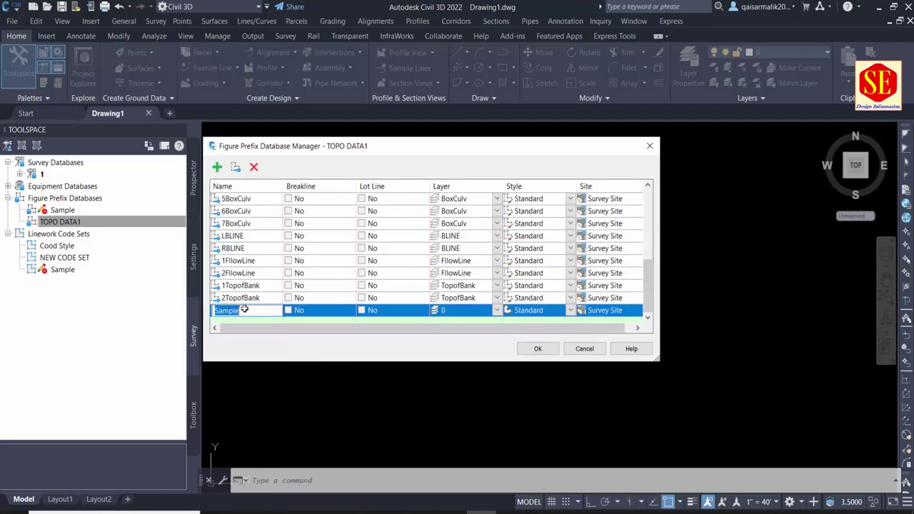
pyautogui.hotkey('ctrl', 'v')
pyautogui.press('Home')
pyautogui.press('Delete')
pyautogui.write('3')
pyautogui.click(469, 310)
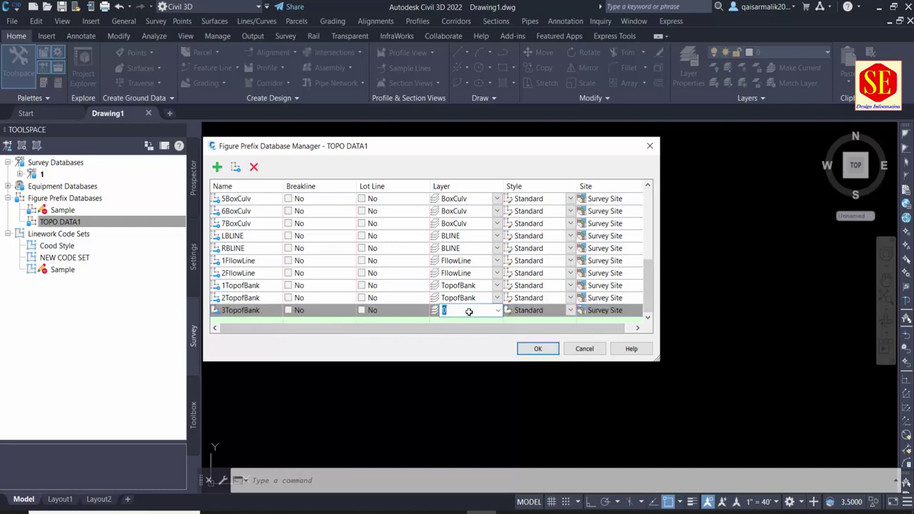
pyautogui.write('TopofBank')
pyautogui.click(217, 167)
pyautogui.click(243, 310)
pyautogui.write('TopofBank')
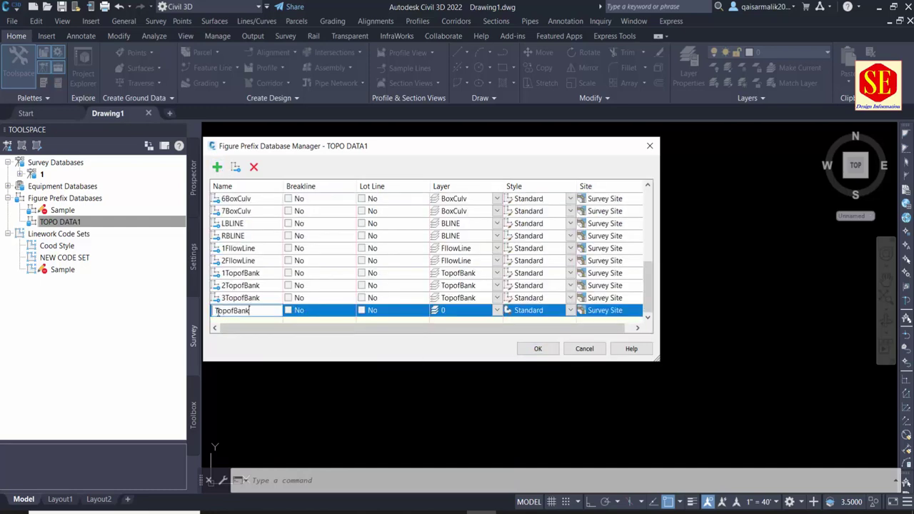
pyautogui.press('Home')
pyautogui.press('Delete')
pyautogui.write('4')
pyautogui.click(459, 310)
pyautogui.write('TopofBank')
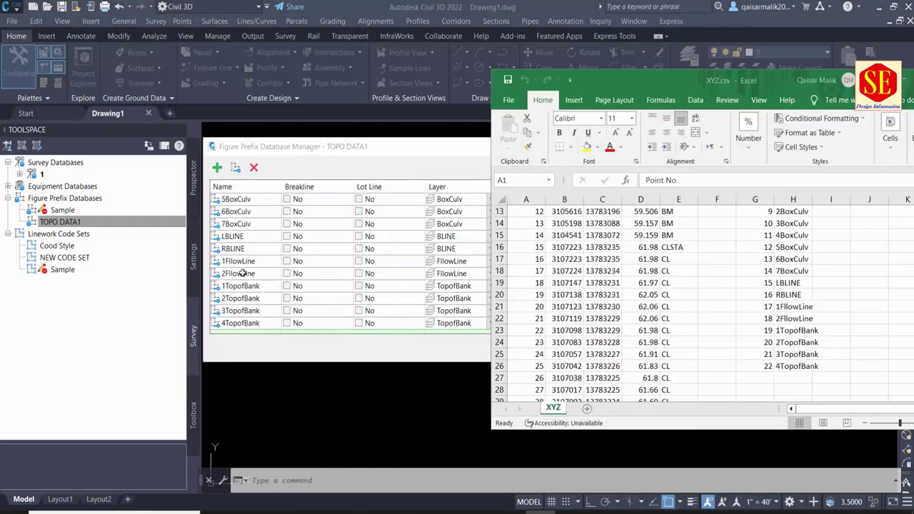
# Step: Compare the TOPO DATA1 prefix list against the Excel list
pyautogui.hotkey('alt', 'Tab')
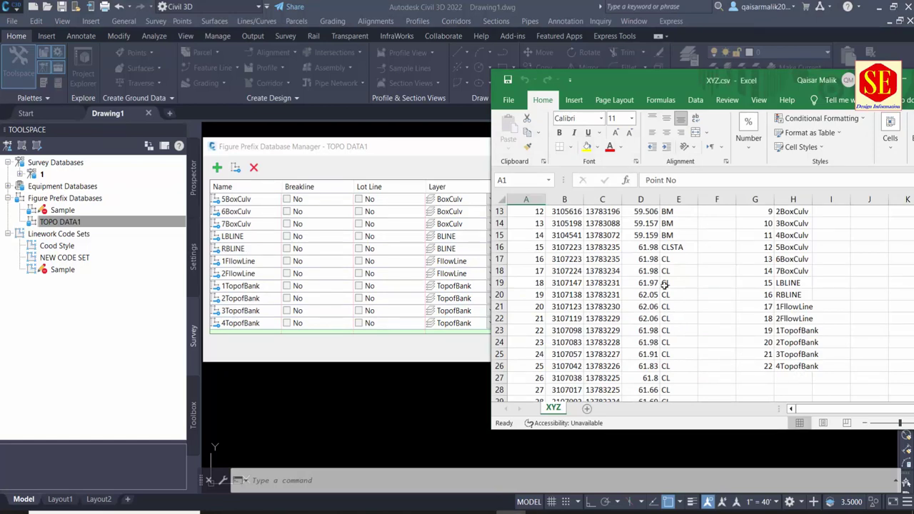
pyautogui.scroll(4, 664, 286)
pyautogui.scroll(-6, 664, 317)
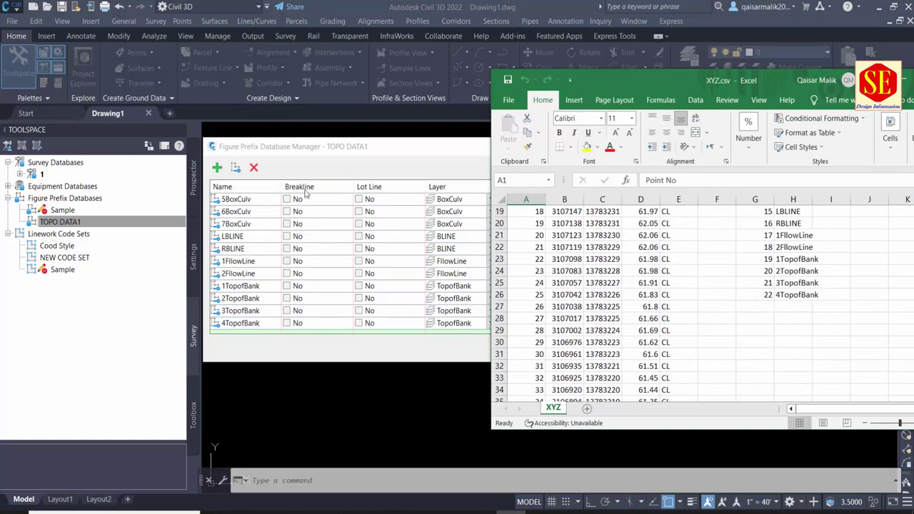
pyautogui.click(317, 150)
pyautogui.scroll(10, 282, 247)
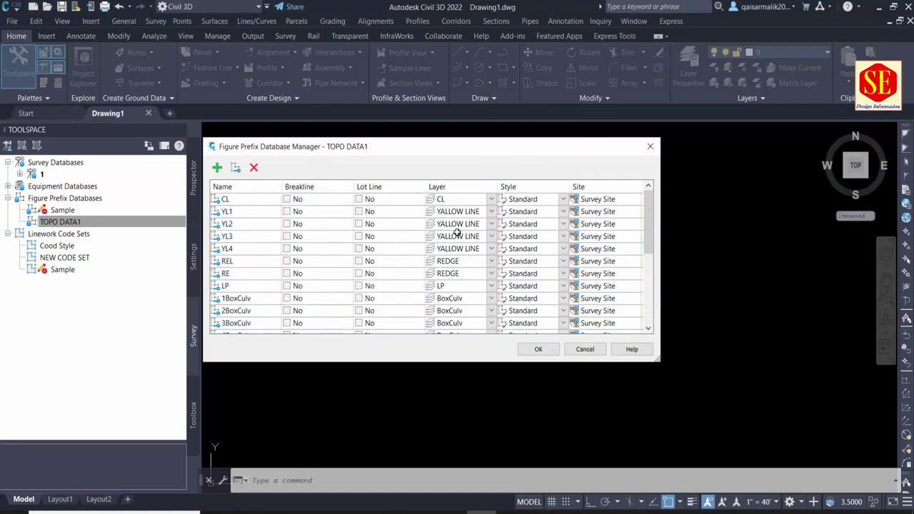
# Step: Save the TOPO DATA1 prefix database and switch to the drawing Settings tree
pyautogui.click(538, 350)
pyautogui.click(59, 260)
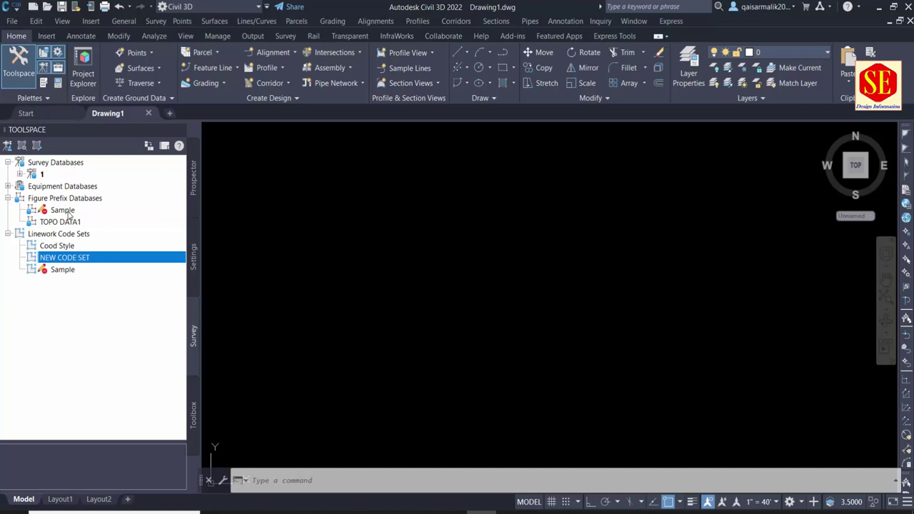
pyautogui.click(193, 257)
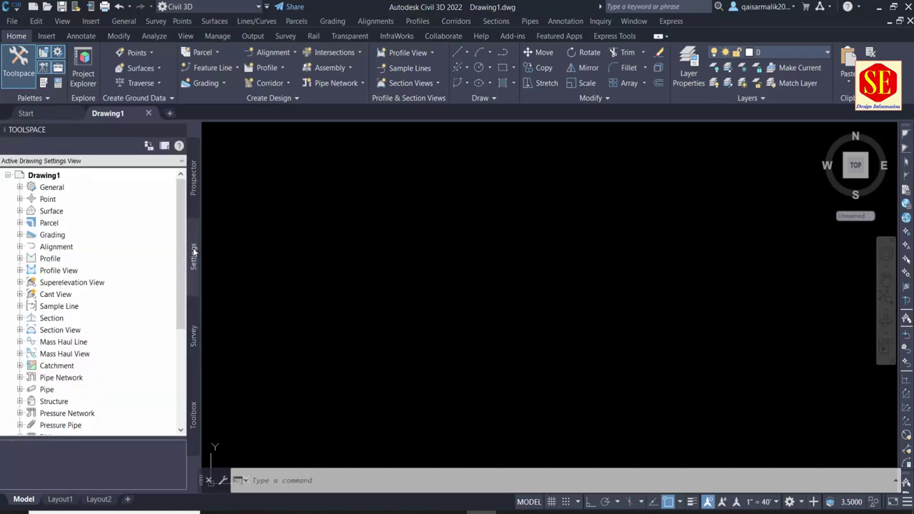
# Step: Open Edit Keys for the Civil 3D set under Point > Description Key Sets
pyautogui.click(20, 199)
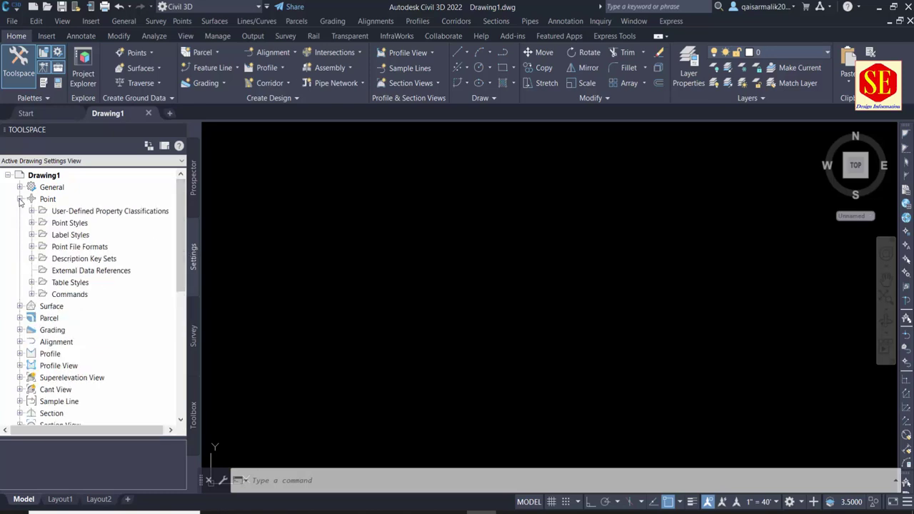
pyautogui.click(68, 260)
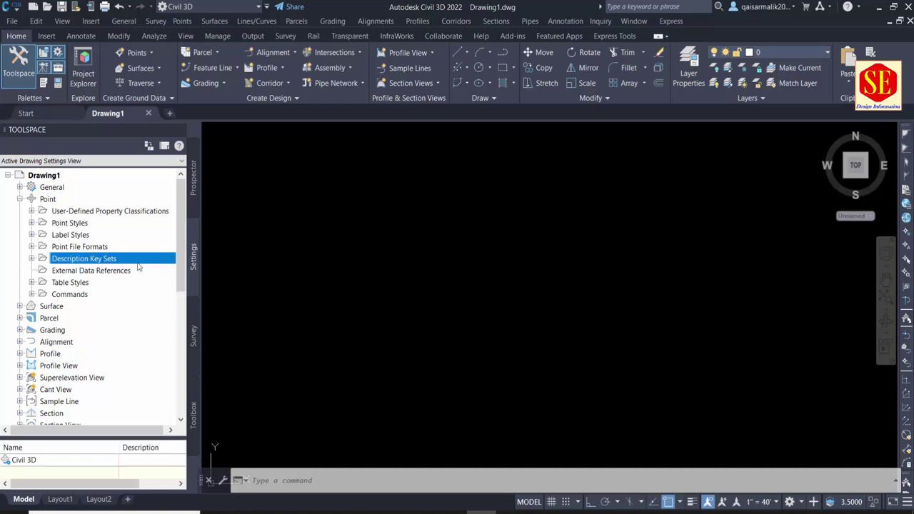
pyautogui.click(32, 259)
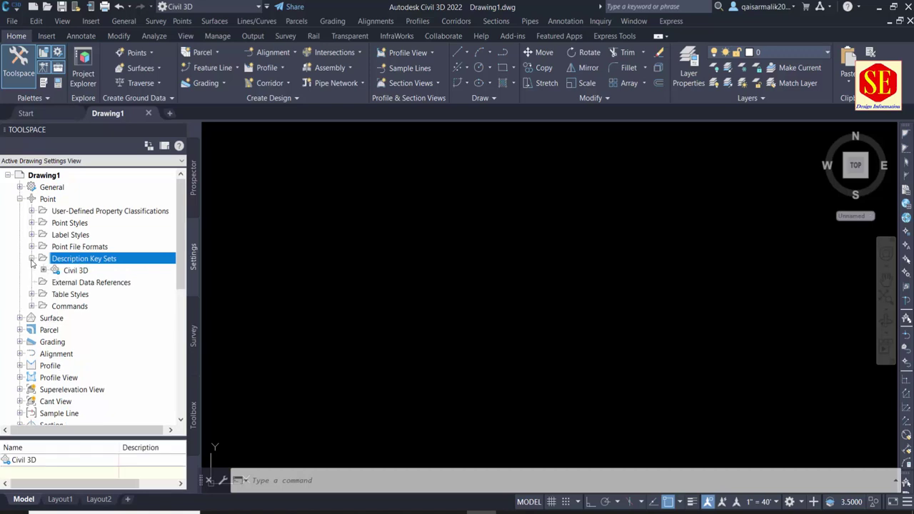
pyautogui.click(71, 271)
pyautogui.rightClick(72, 271)
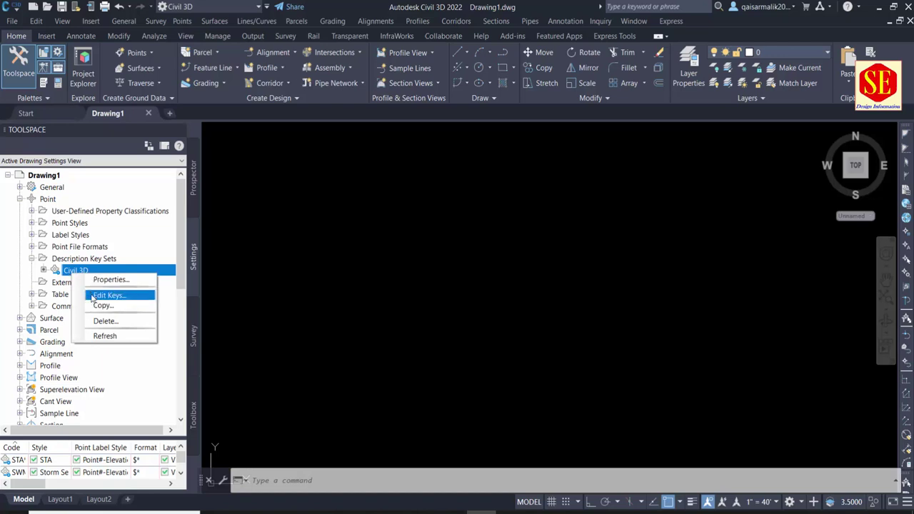
pyautogui.click(100, 295)
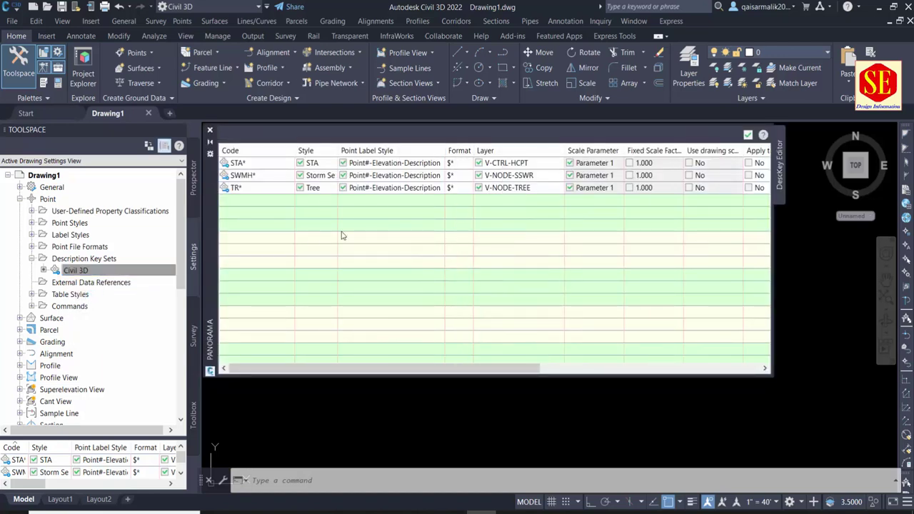
# Step: Delete the TR, SWMH and STA description keys from the Civil 3D set
pyautogui.click(265, 189)
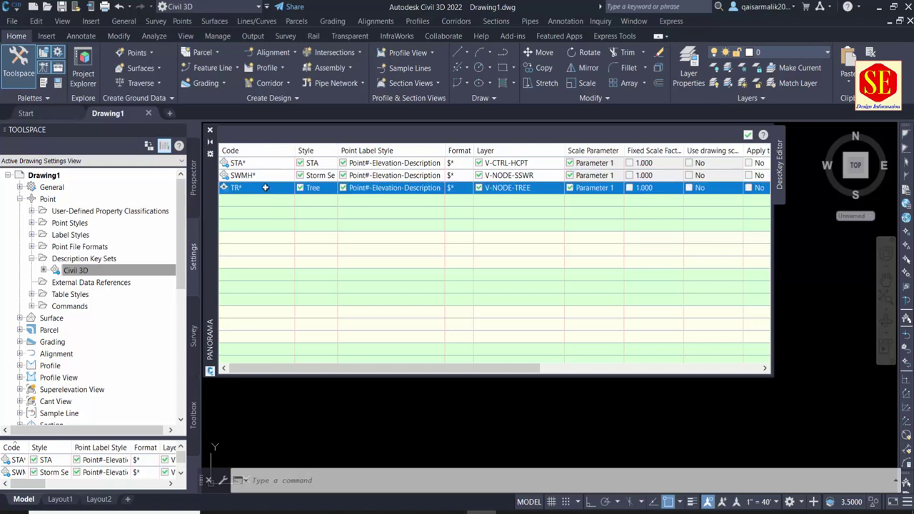
pyautogui.rightClick(265, 188)
pyautogui.click(297, 218)
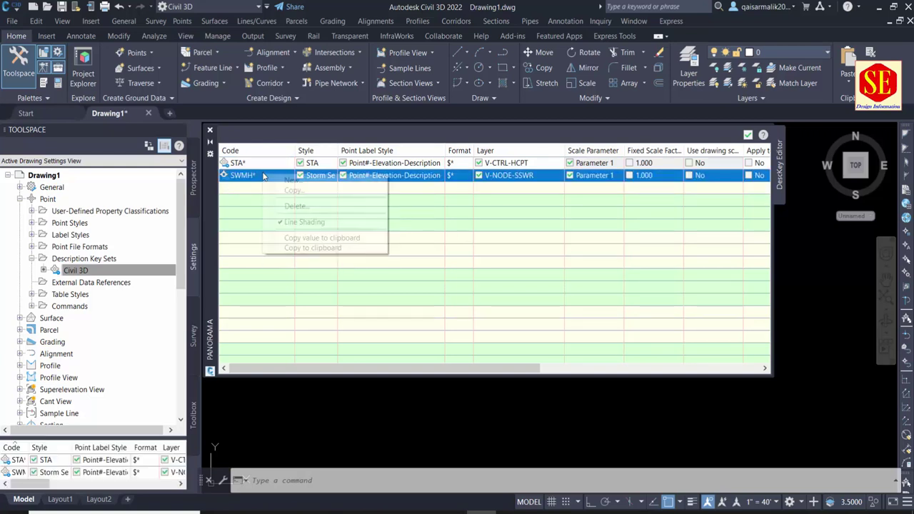
pyautogui.rightClick(263, 177)
pyautogui.click(293, 205)
pyautogui.rightClick(262, 164)
pyautogui.click(275, 194)
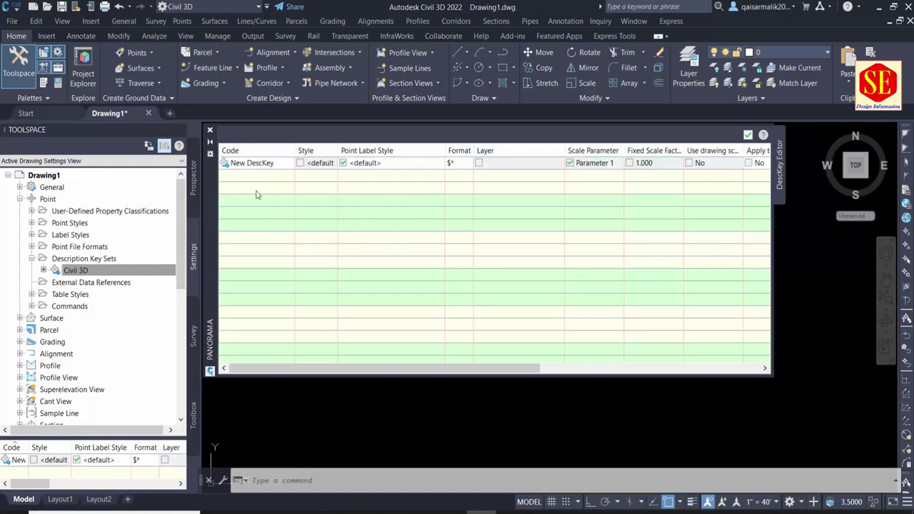
# Step: Set the remaining new key's code to BM, matching the Excel Description in cell E2
pyautogui.click(253, 164)
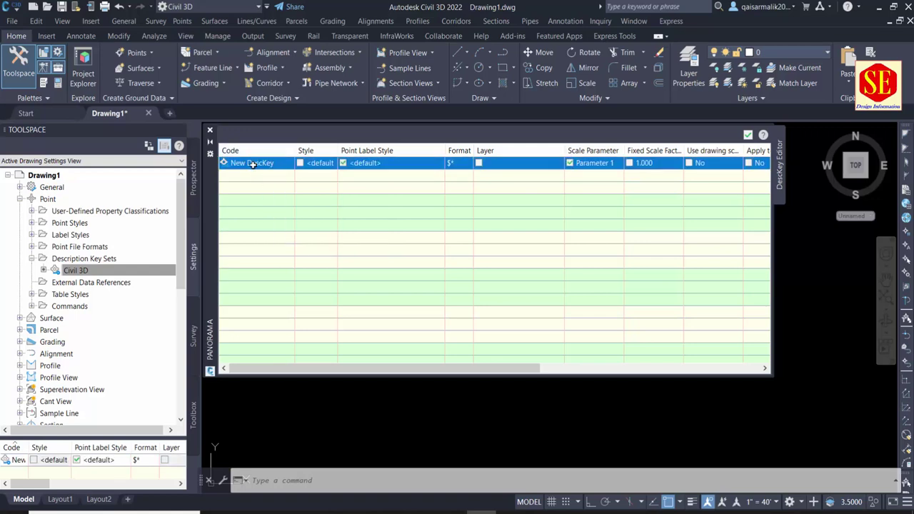
pyautogui.click(253, 165)
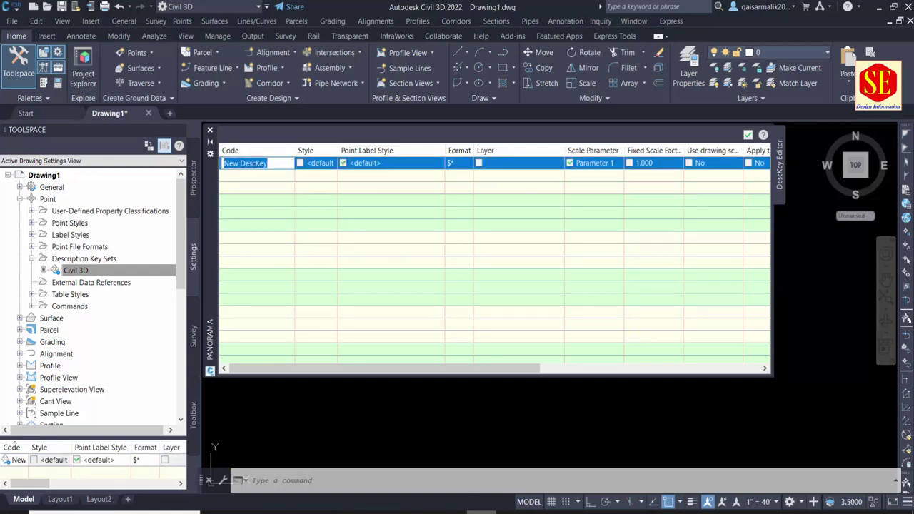
pyautogui.click(499, 511)
pyautogui.scroll(5, 793, 281)
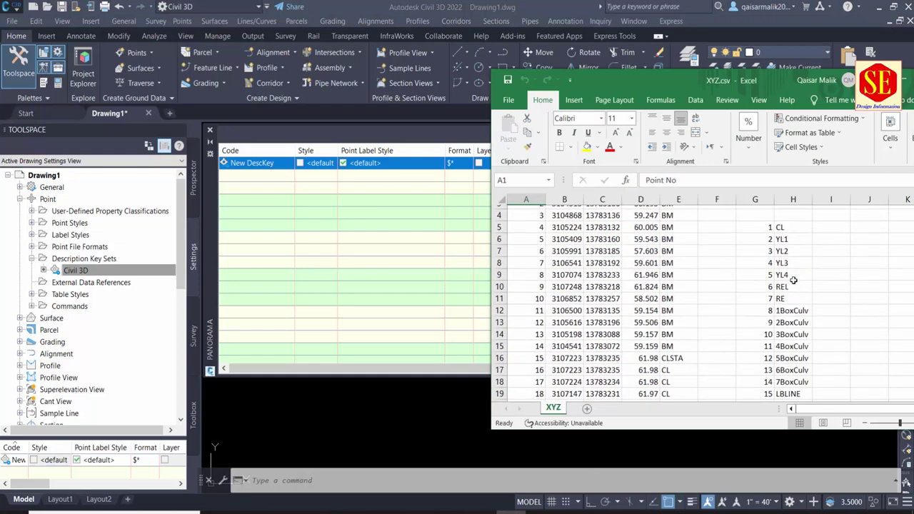
pyautogui.scroll(1, 794, 281)
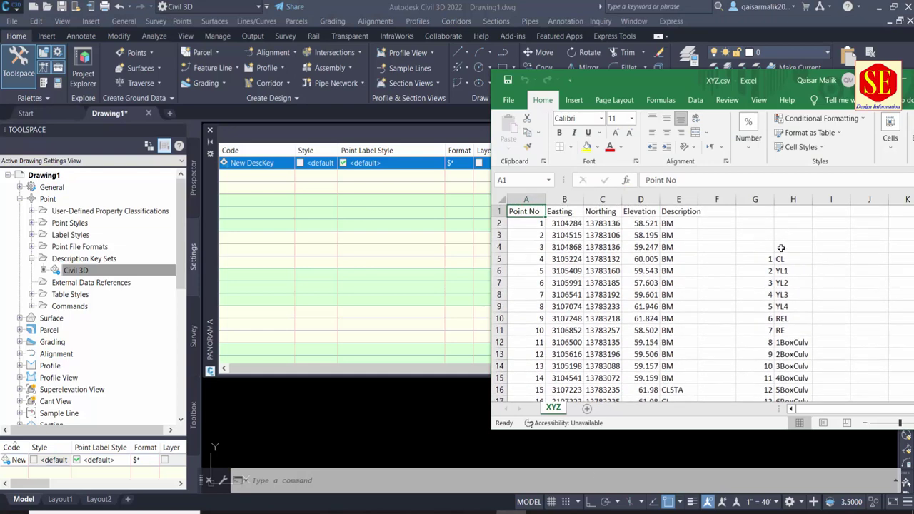
pyautogui.click(682, 224)
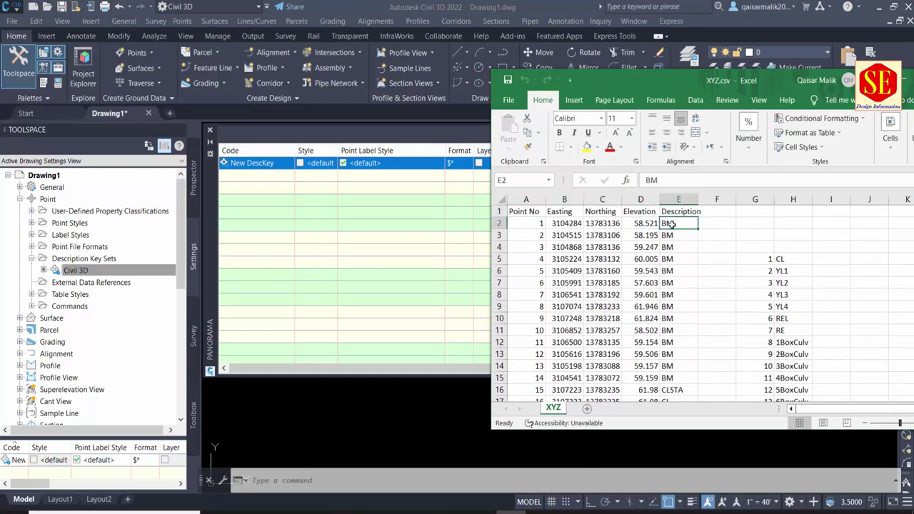
pyautogui.click(267, 163)
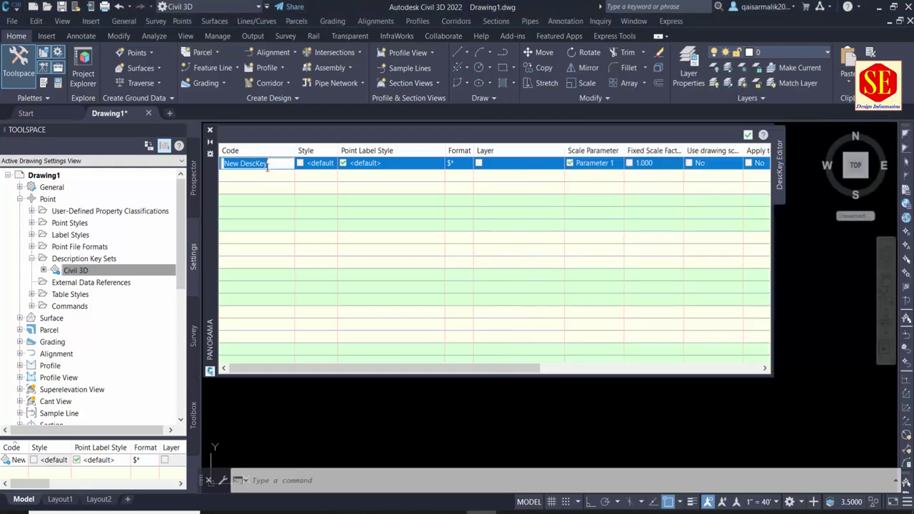
pyautogui.write('BM')
pyautogui.press('Return')
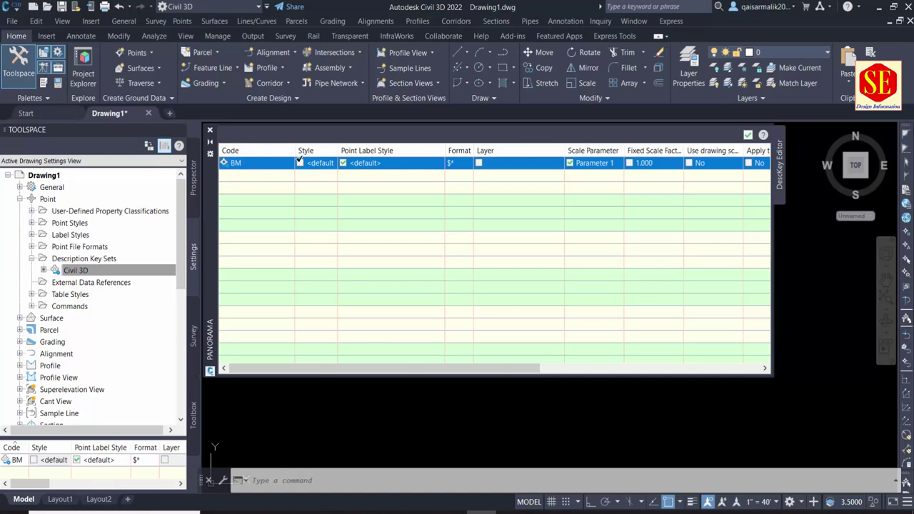
# Step: Give the BM key the Benchmark point style and open its Point Label Style chooser
pyautogui.click(323, 163)
pyautogui.click(437, 254)
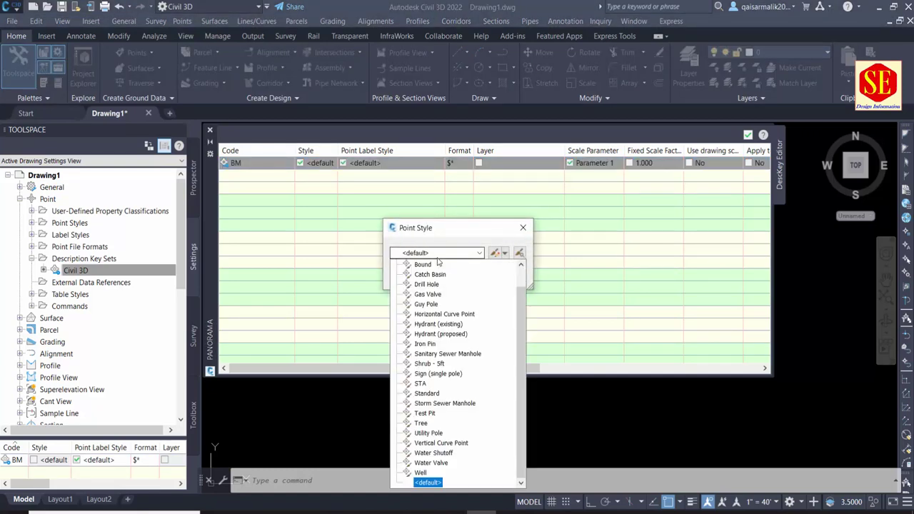
pyautogui.click(437, 254)
pyautogui.click(434, 254)
pyautogui.scroll(1, 439, 279)
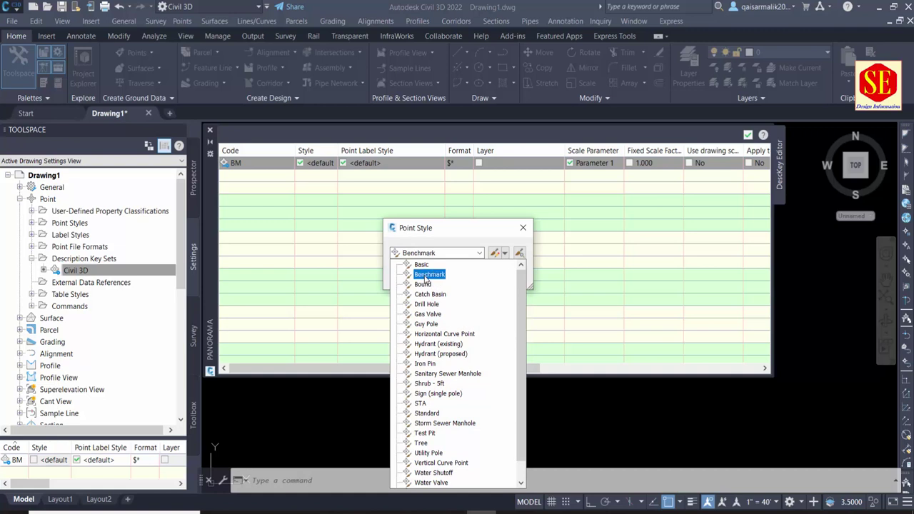
pyautogui.click(428, 275)
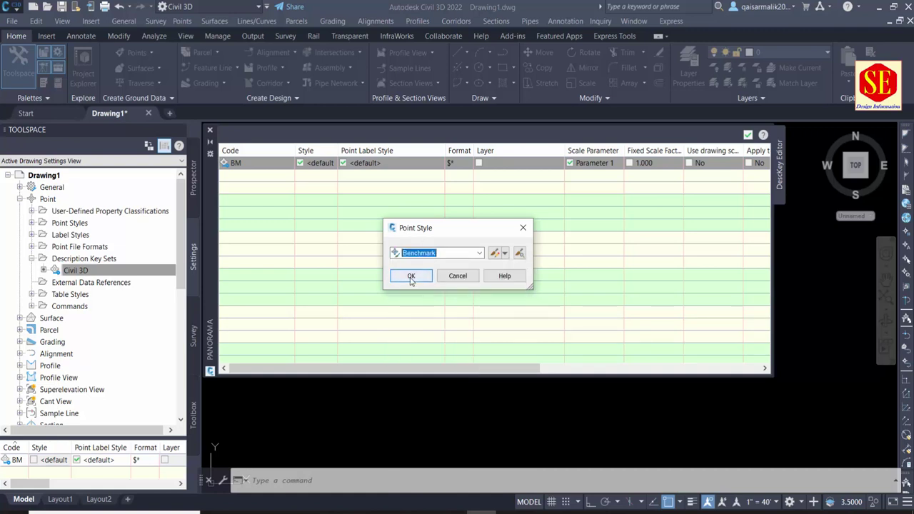
pyautogui.press('Return')
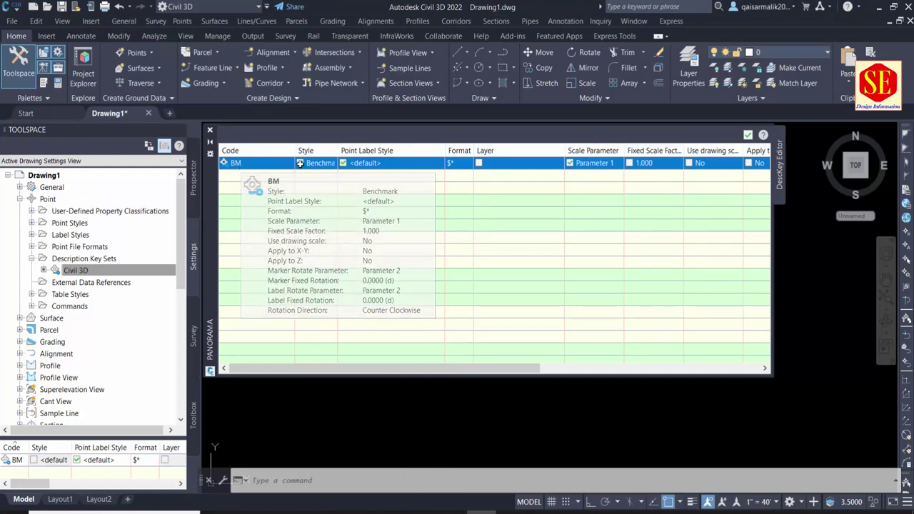
pyautogui.click(388, 163)
pyautogui.click(423, 253)
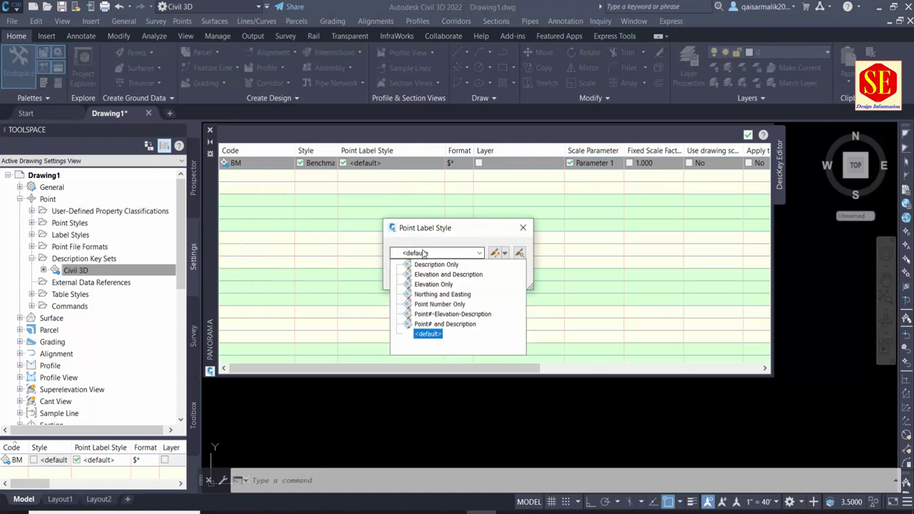
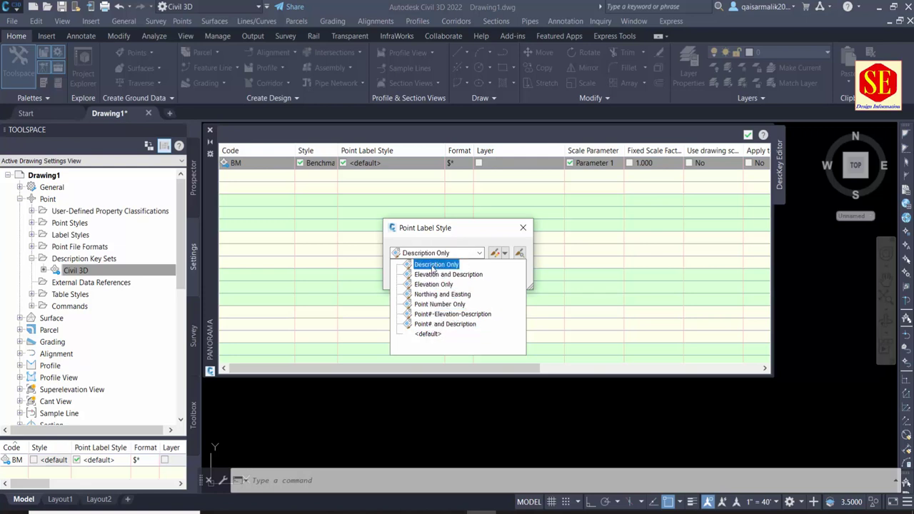
# Step: Give the BM key the Description Only label style and put it on a new layer named BM
pyautogui.click(432, 265)
pyautogui.click(420, 275)
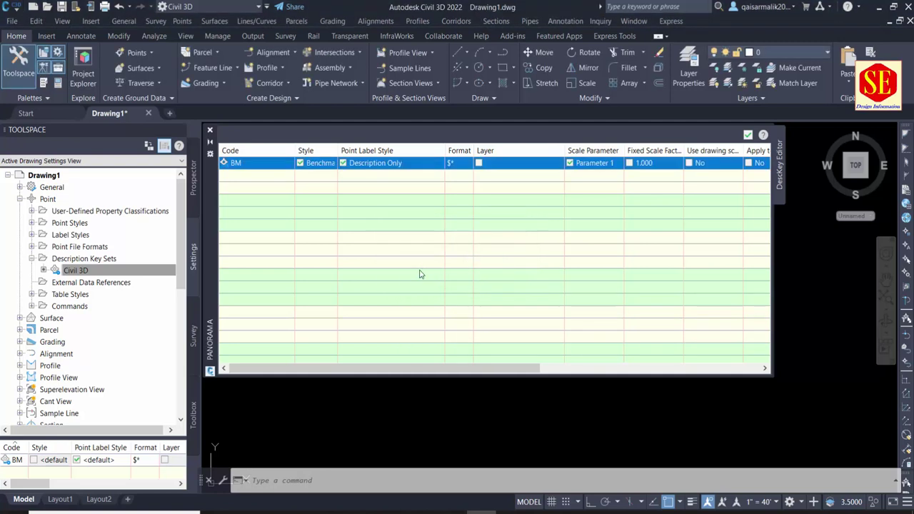
pyautogui.click(478, 162)
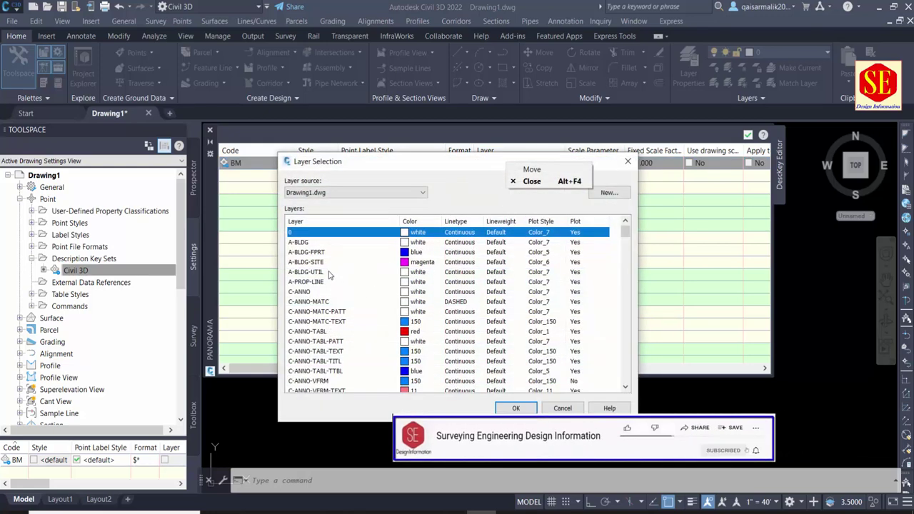
pyautogui.press('Escape')
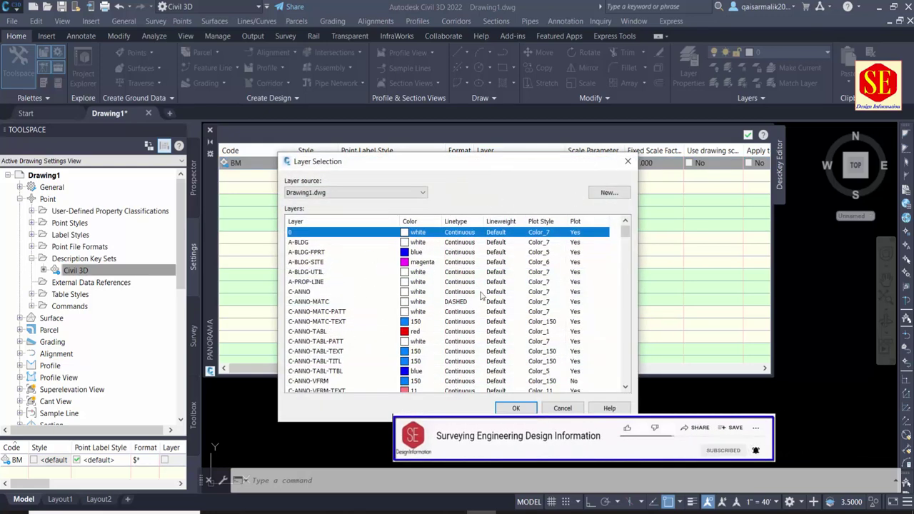
pyautogui.click(608, 193)
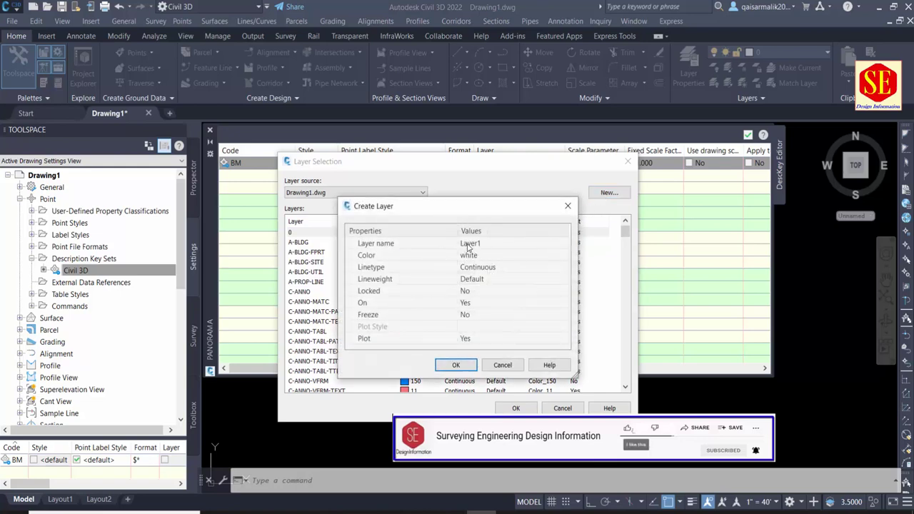
pyautogui.click(470, 243)
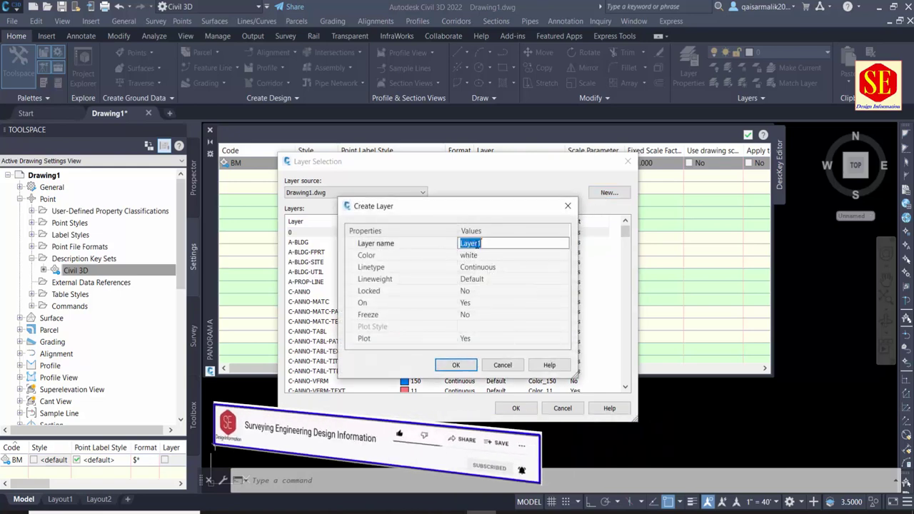
pyautogui.write('BM')
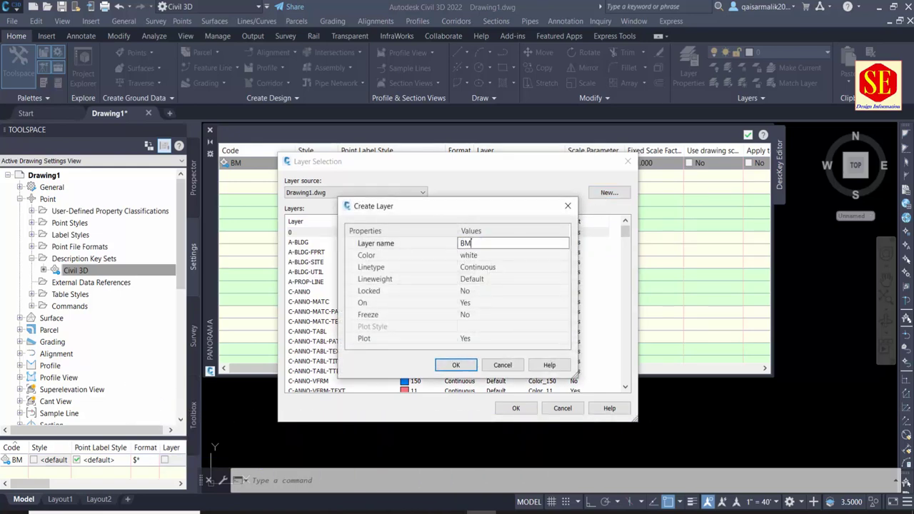
pyautogui.click(457, 366)
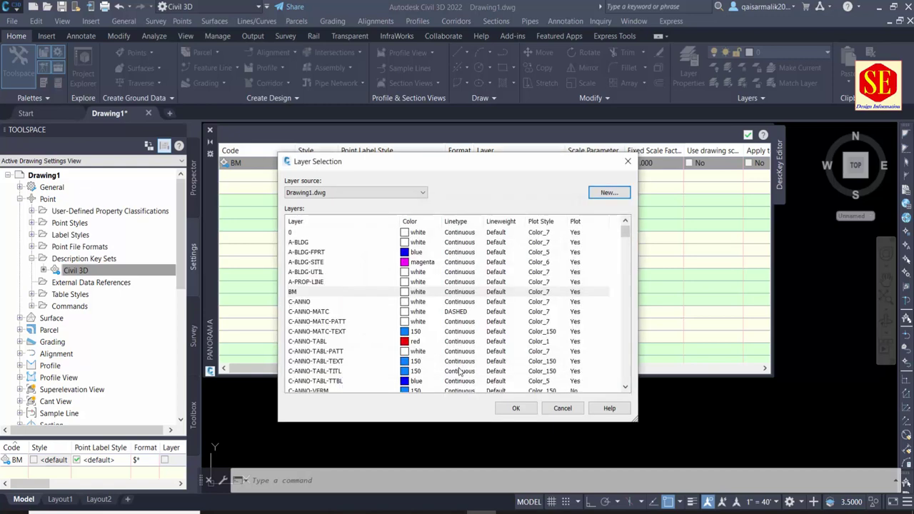
pyautogui.click(512, 412)
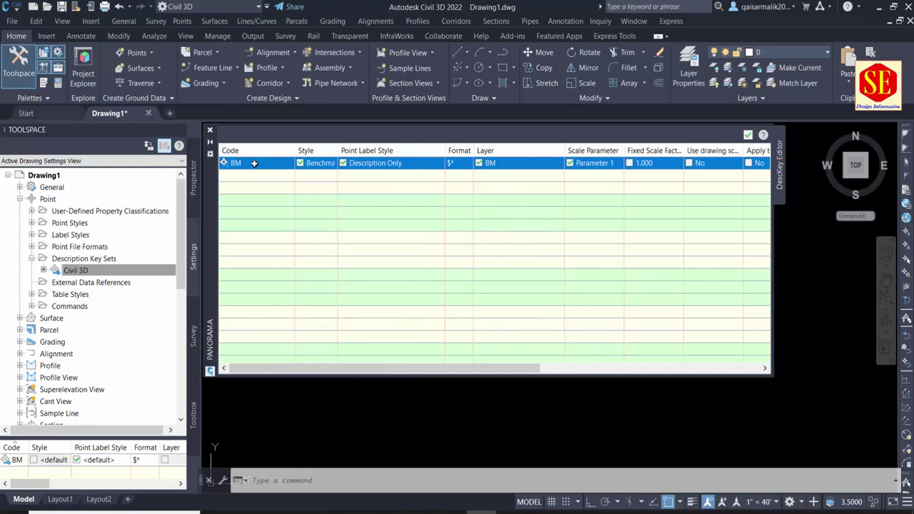
# Step: Copy the BM description key and rename the copy's code to CL
pyautogui.rightClick(254, 163)
pyautogui.click(286, 180)
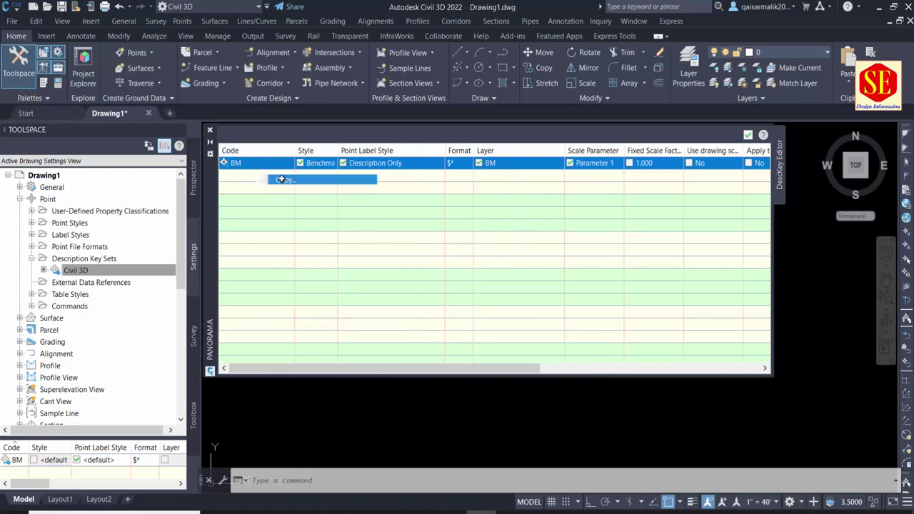
pyautogui.click(248, 175)
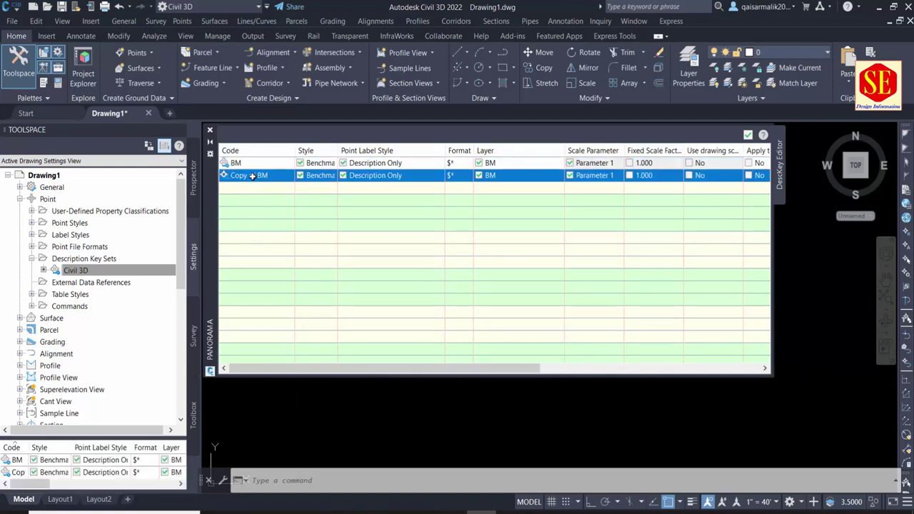
pyautogui.click(266, 175)
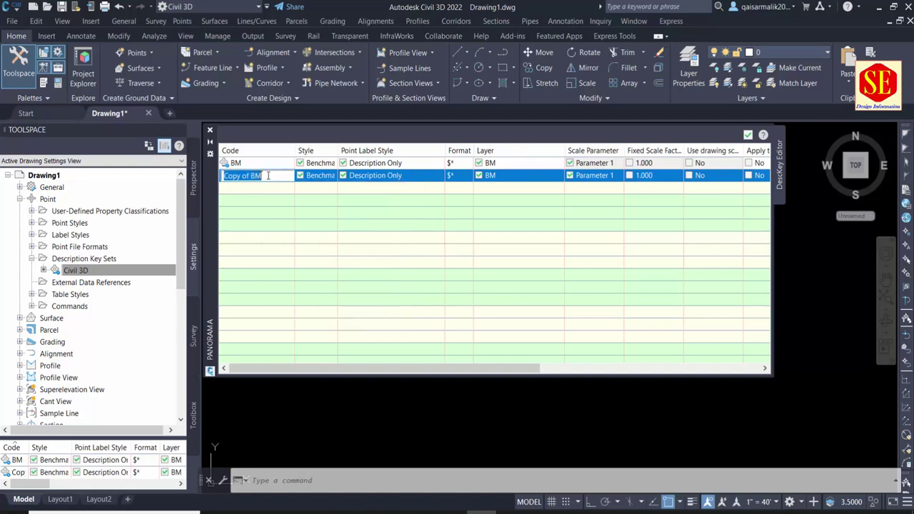
pyautogui.click(499, 512)
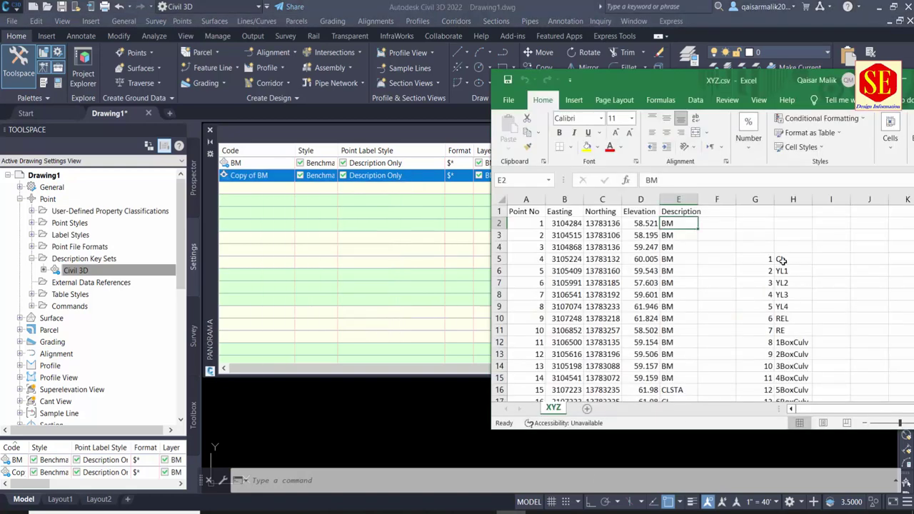
pyautogui.click(256, 179)
pyautogui.write('C')
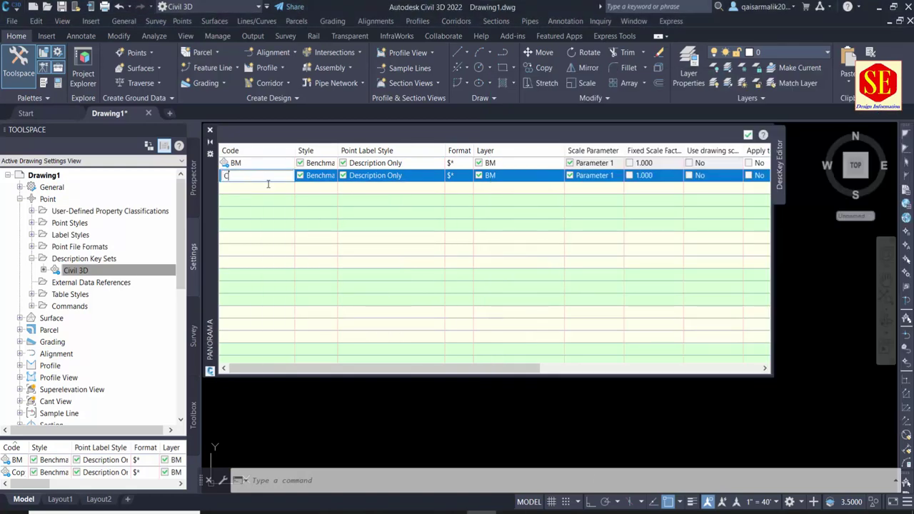
pyautogui.write('L')
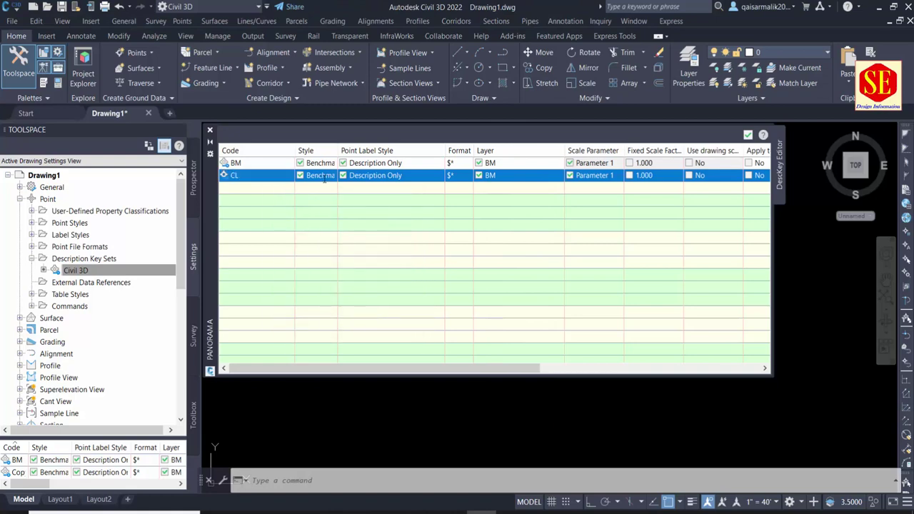
# Step: Set the CL key's point style to Basic
pyautogui.click(318, 174)
pyautogui.click(441, 254)
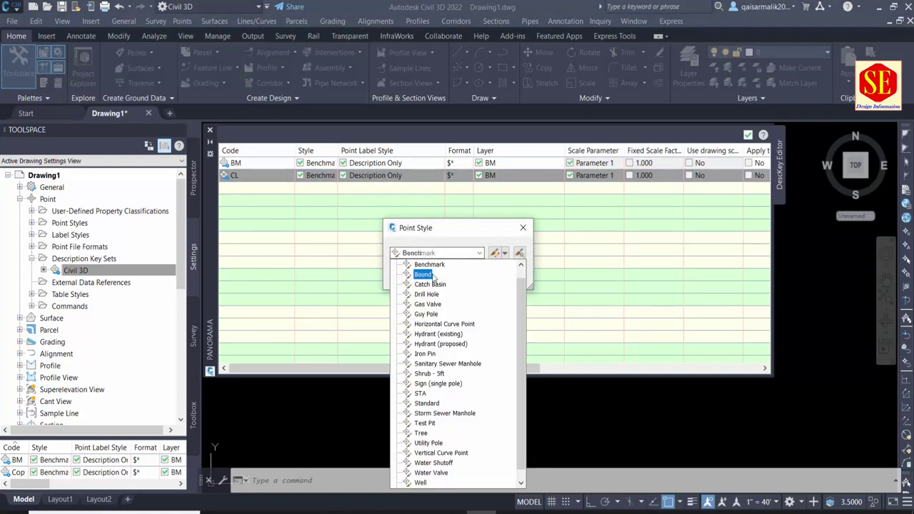
pyautogui.scroll(1, 436, 278)
pyautogui.click(411, 265)
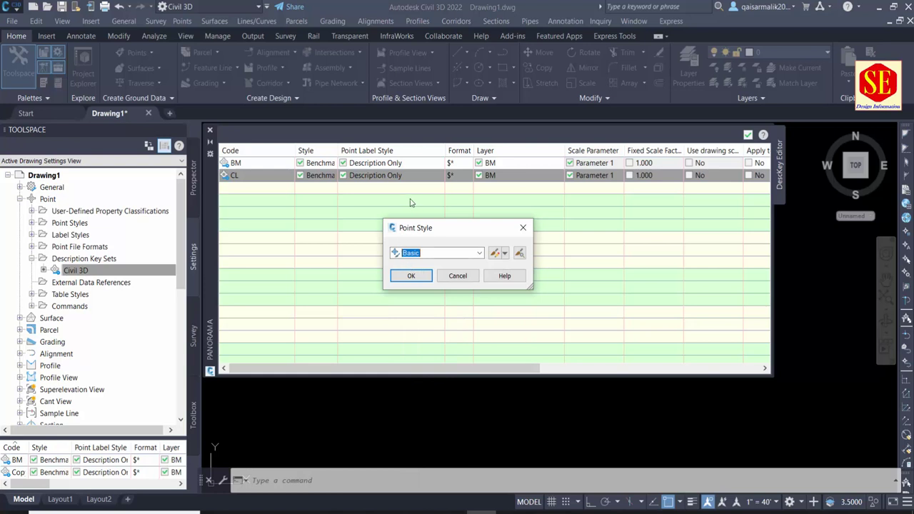
pyautogui.click(421, 275)
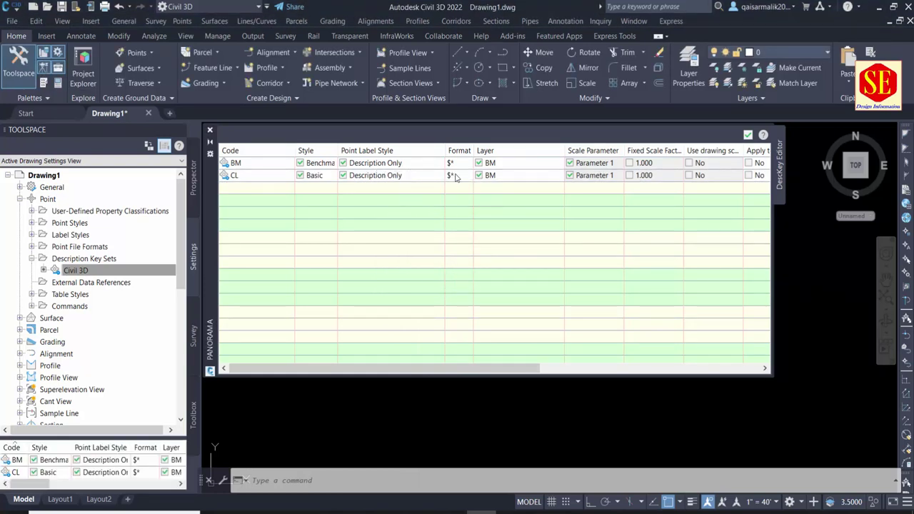
# Step: Open layer selection for the CL key and browse the existing layers
pyautogui.click(518, 176)
pyautogui.rightClick(519, 176)
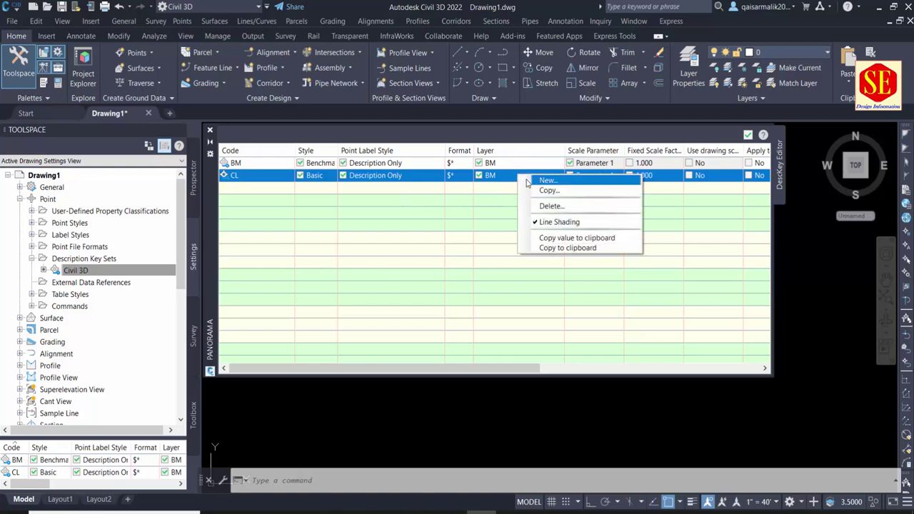
pyautogui.click(514, 175)
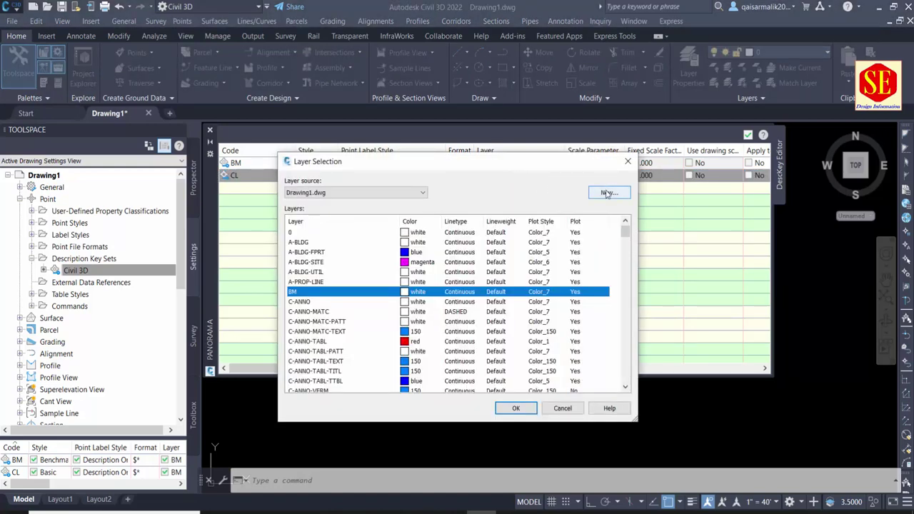
pyautogui.click(302, 302)
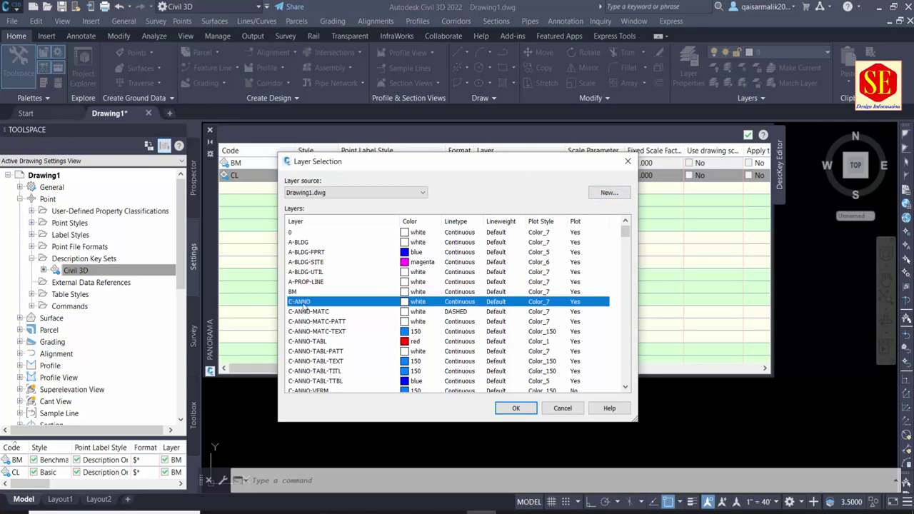
pyautogui.moveTo(303, 302); pyautogui.dragTo(360, 351)
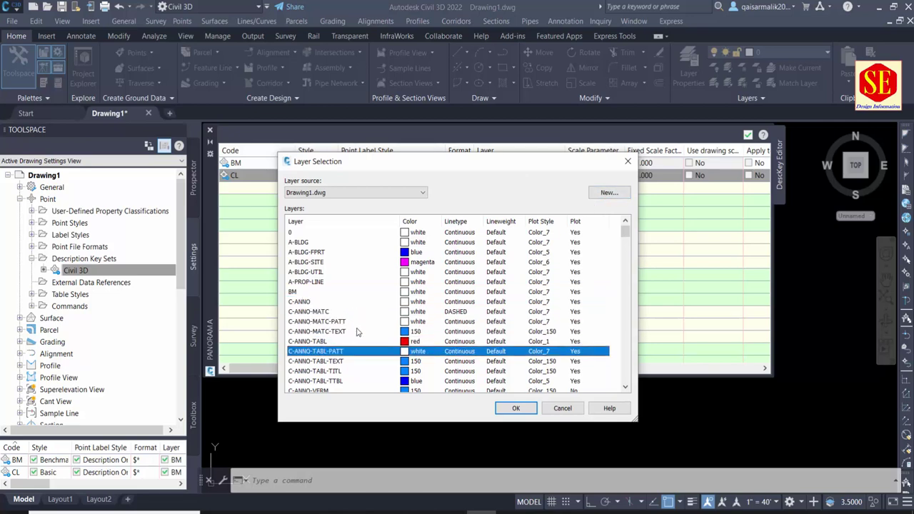
pyautogui.scroll(-10, 360, 333)
pyautogui.scroll(-3, 360, 333)
pyautogui.scroll(-3, 361, 333)
pyautogui.scroll(-3, 360, 334)
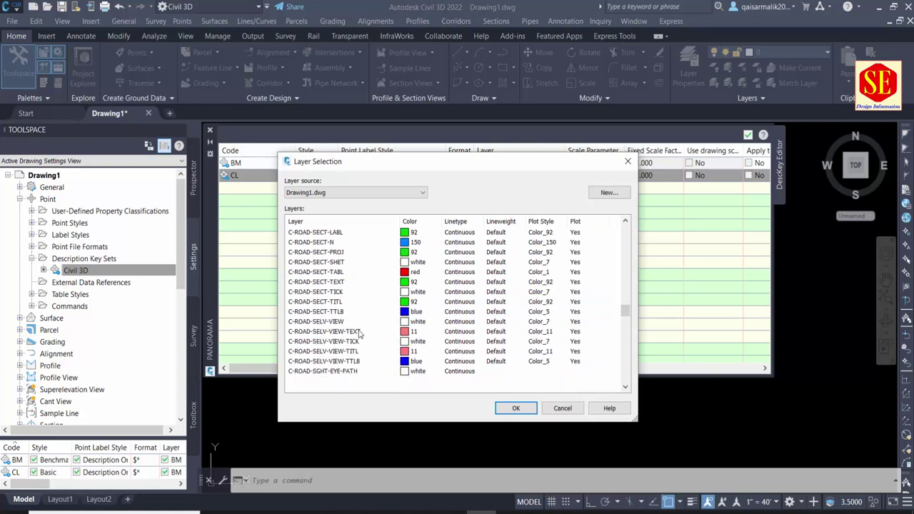
pyautogui.scroll(-3, 361, 334)
pyautogui.scroll(-5, 361, 333)
pyautogui.scroll(-5, 360, 334)
pyautogui.scroll(-3, 354, 335)
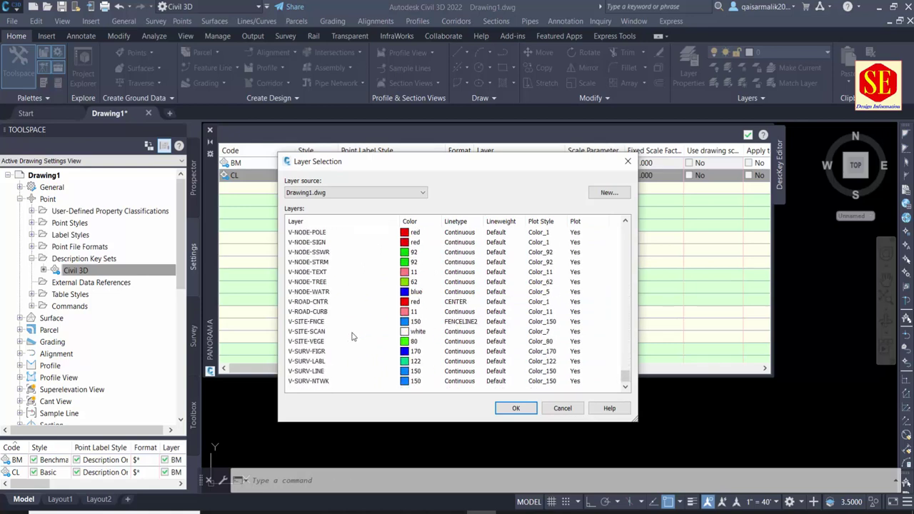
# Step: Create a new layer named CL and colour it red
pyautogui.click(601, 194)
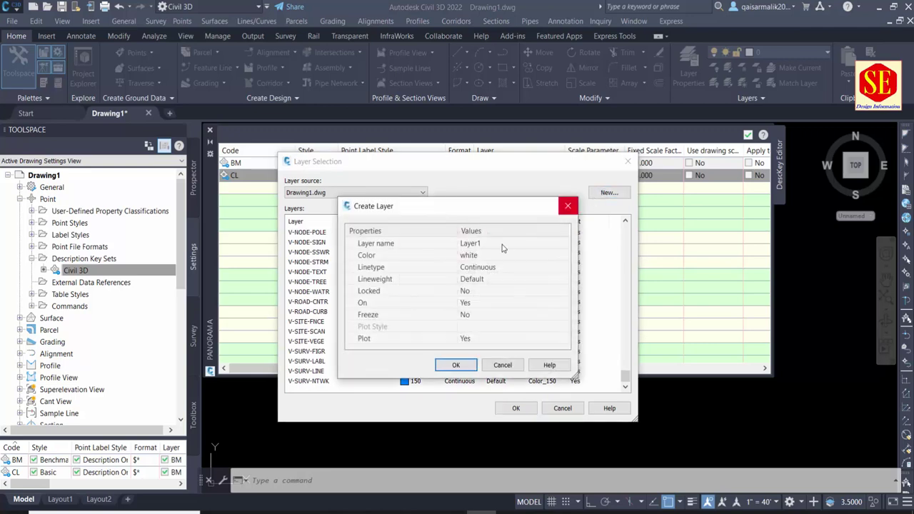
pyautogui.write('CL')
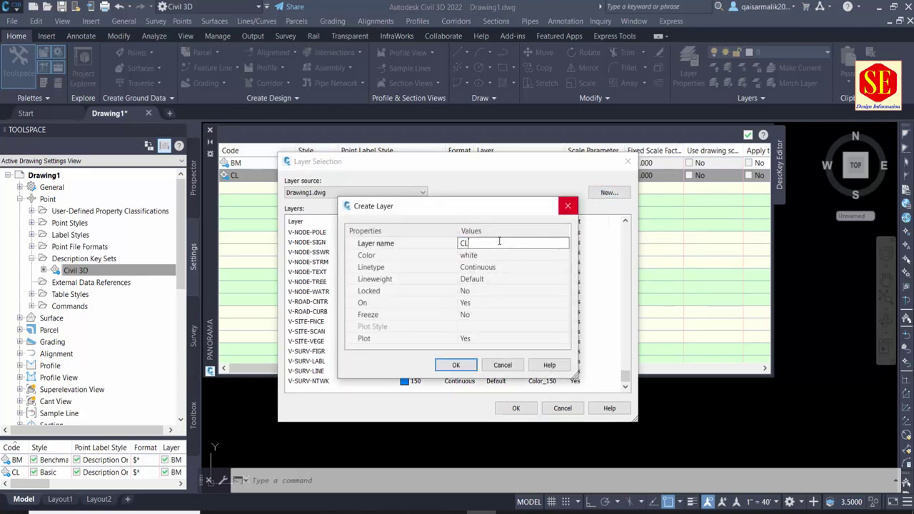
pyautogui.click(476, 257)
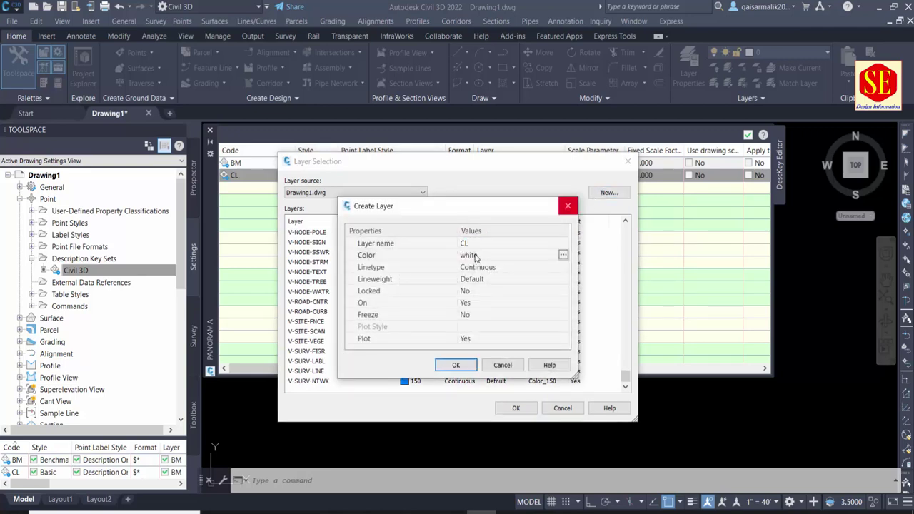
pyautogui.click(563, 256)
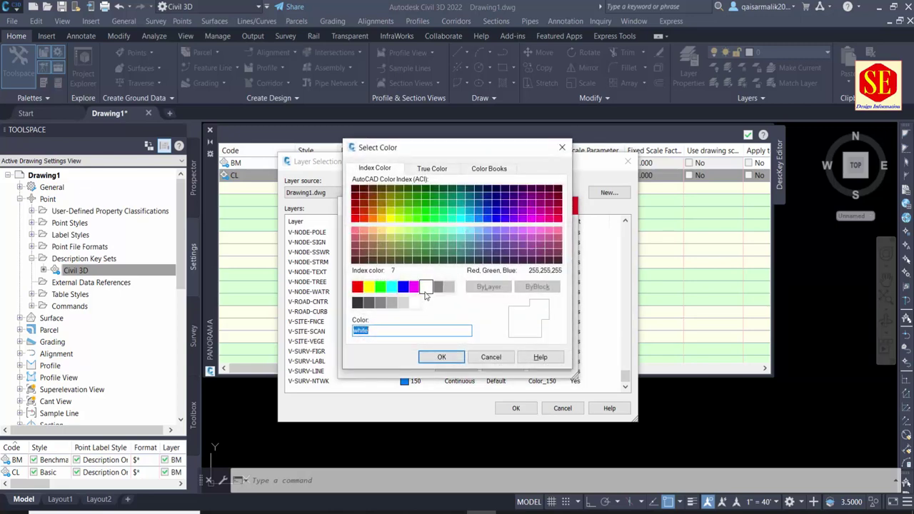
pyautogui.click(357, 287)
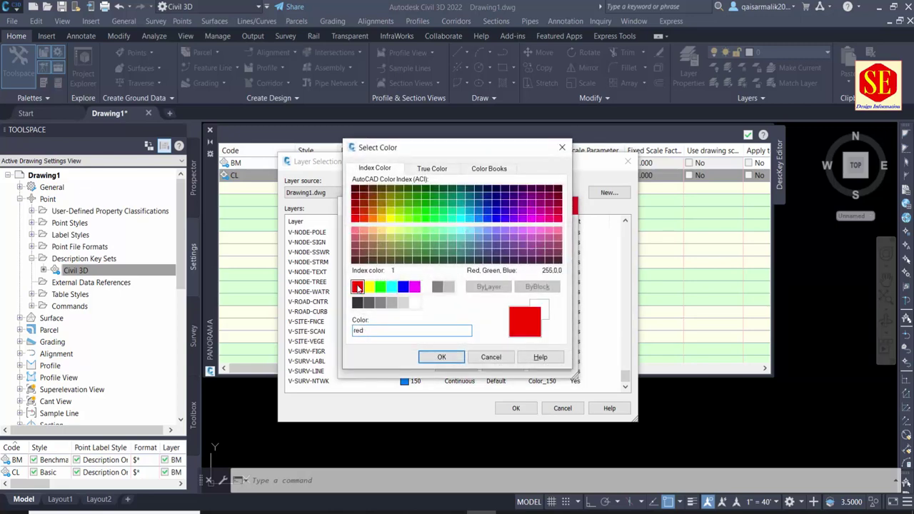
pyautogui.click(442, 357)
# Step: Give the CL layer the DASHED2 linetype and assign it to the CL key
pyautogui.click(486, 267)
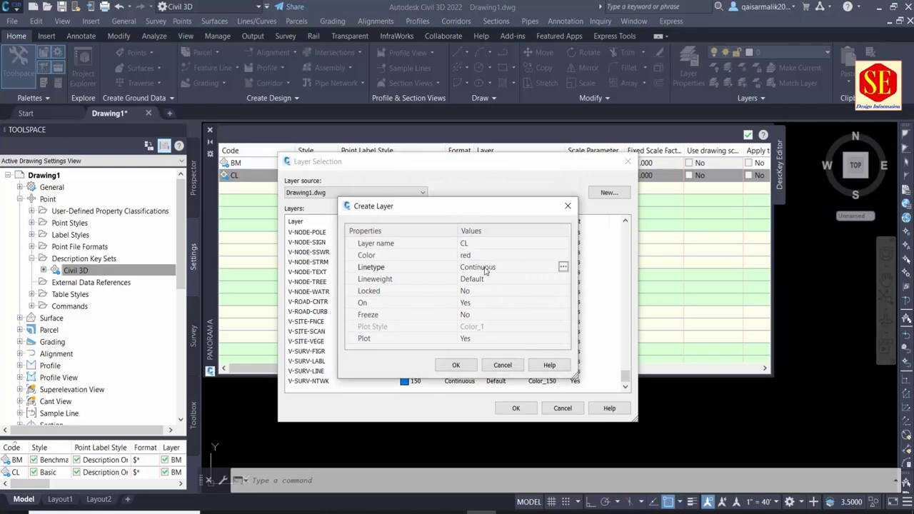
pyautogui.click(562, 268)
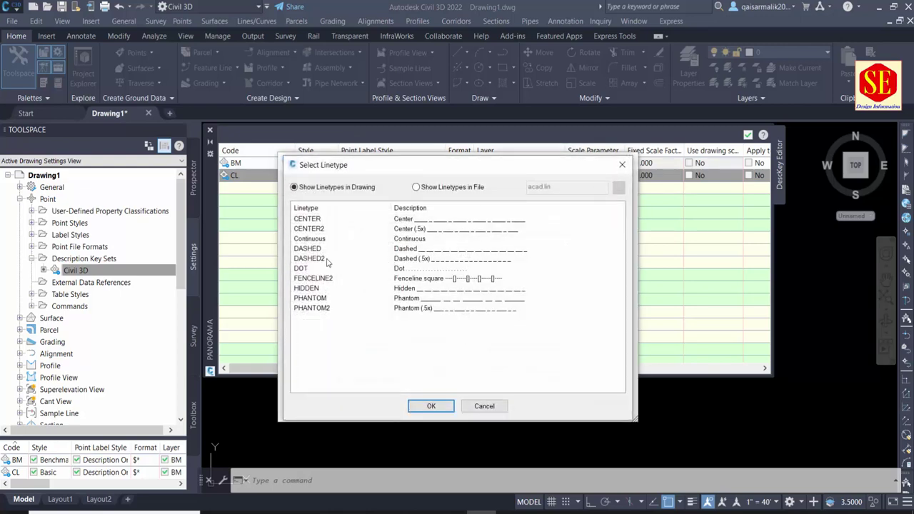
pyautogui.click(311, 260)
pyautogui.click(432, 406)
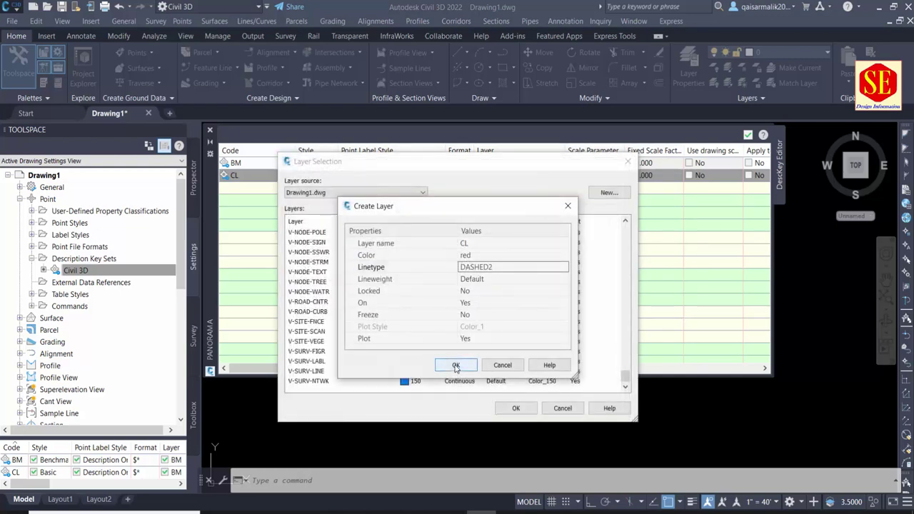
pyautogui.click(455, 365)
pyautogui.click(515, 407)
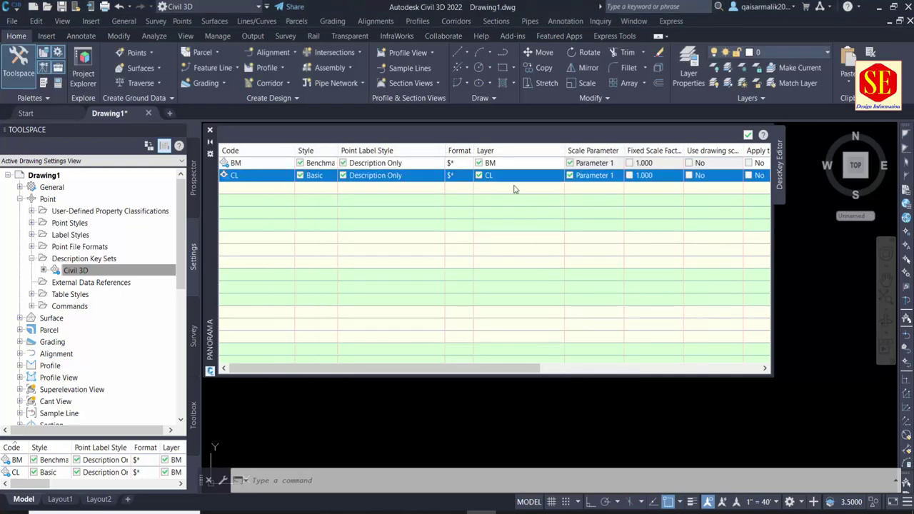
# Step: Copy the CL description key and rename the copy's code to YL1
pyautogui.rightClick(245, 176)
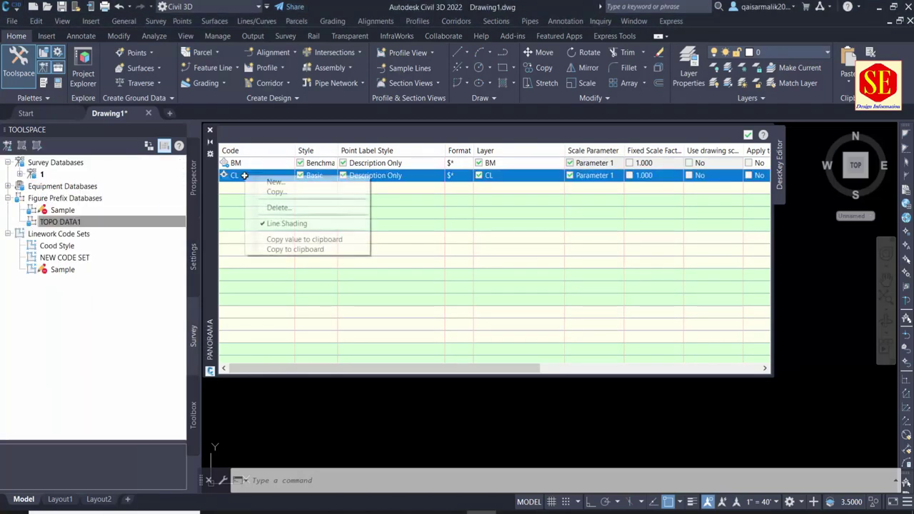
pyautogui.click(277, 192)
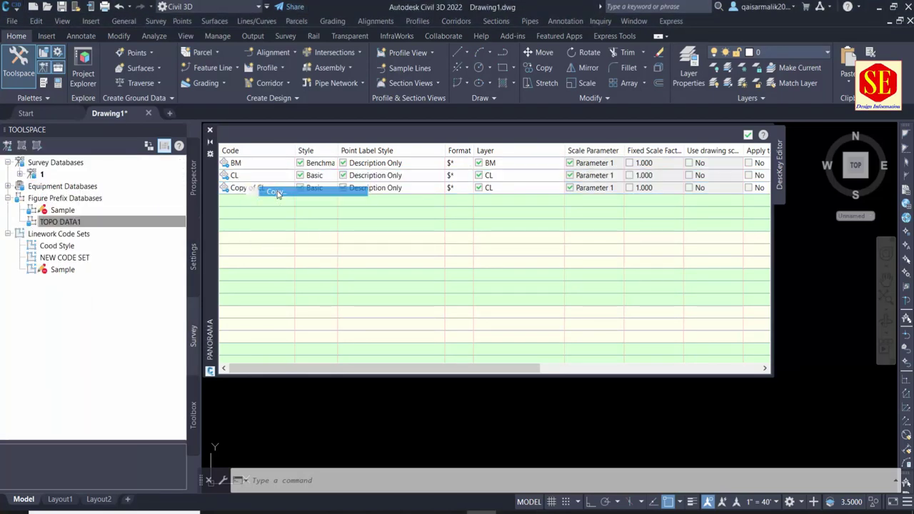
pyautogui.click(259, 188)
pyautogui.click(270, 188)
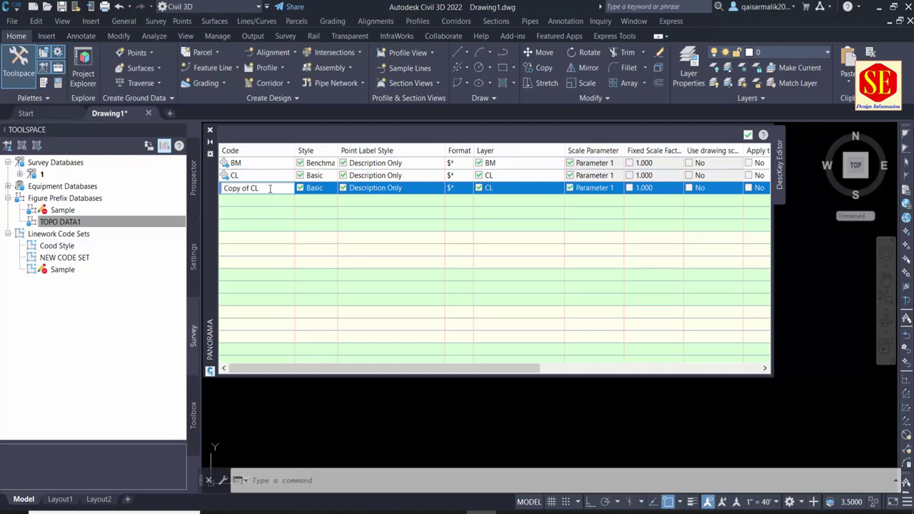
pyautogui.press('BackSpace')
pyautogui.press('BackSpace')
pyautogui.press('BackSpace')
pyautogui.write('YL1')
# Step: Create a yellow, Continuous layer named YALLOW LINE and assign it to YL1
pyautogui.click(490, 187)
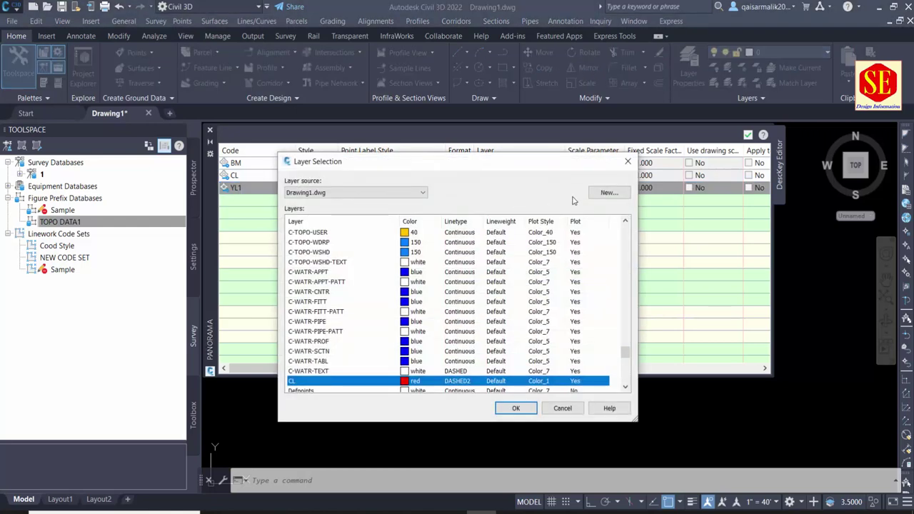
pyautogui.click(606, 193)
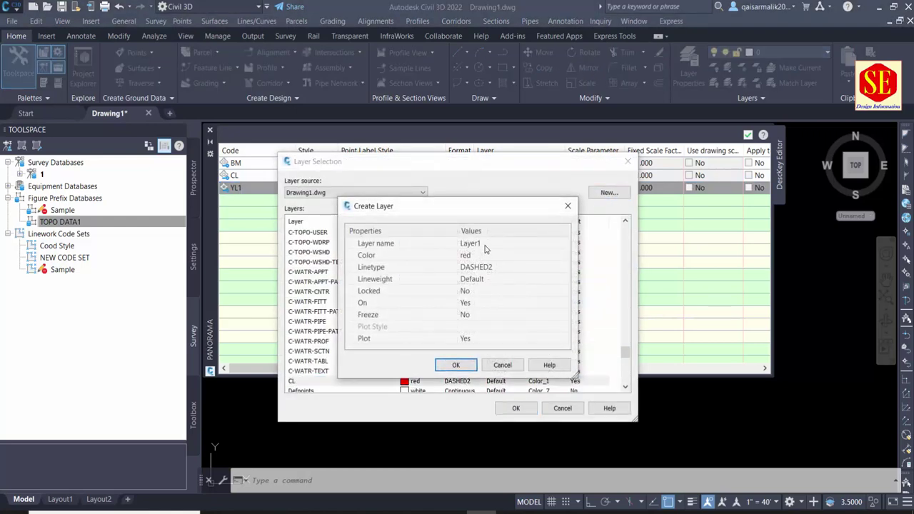
pyautogui.click(484, 245)
pyautogui.write('YALLOW LINE')
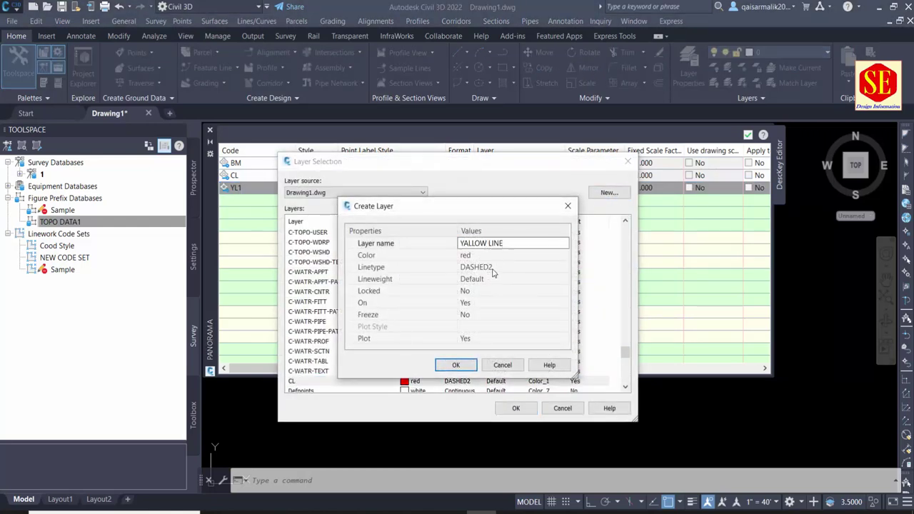
pyautogui.click(492, 273)
pyautogui.click(488, 327)
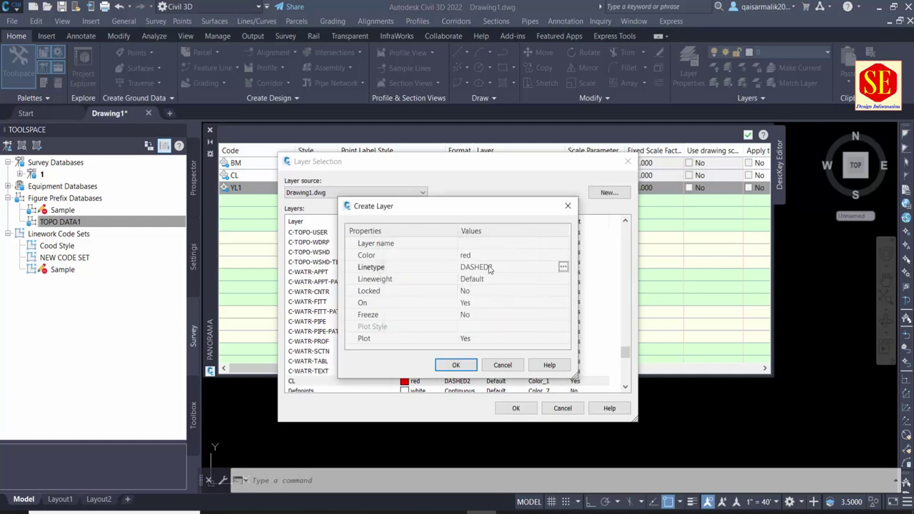
pyautogui.click(563, 266)
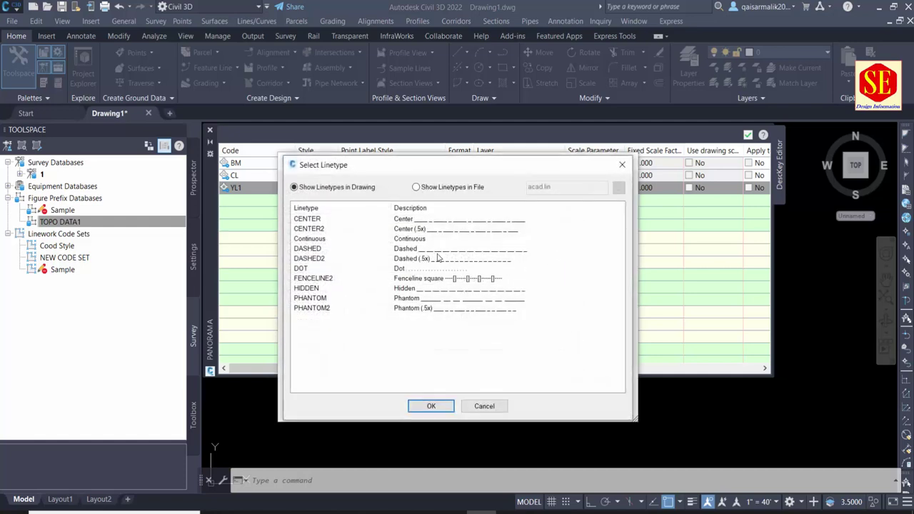
pyautogui.click(310, 240)
pyautogui.click(431, 405)
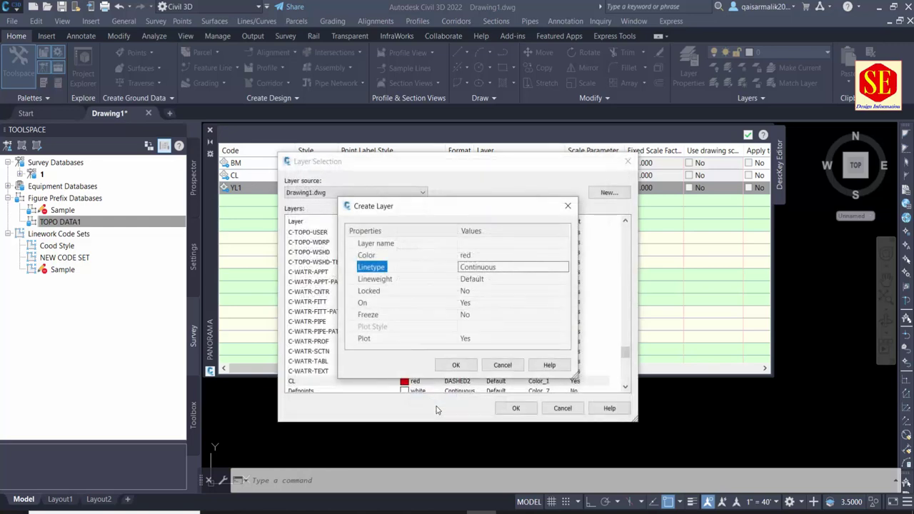
pyautogui.click(503, 366)
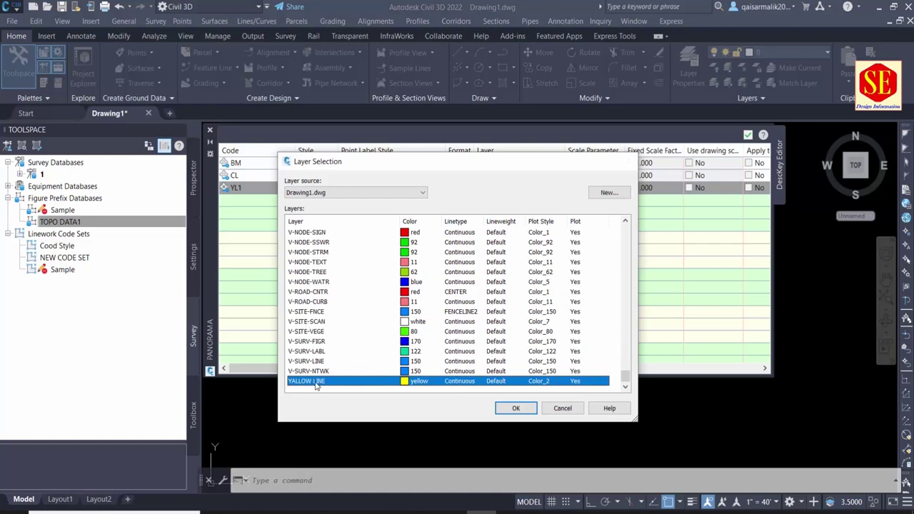
pyautogui.doubleClick(316, 382)
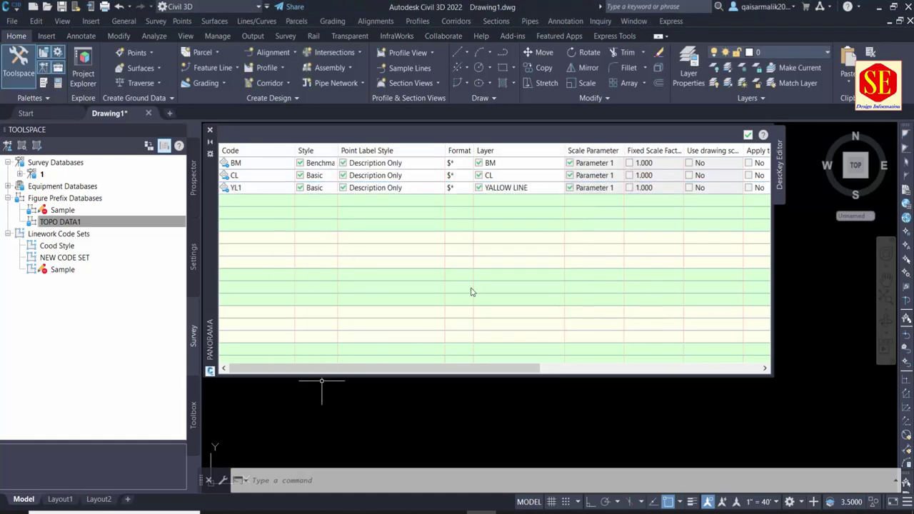
# Step: Copy YL1 twice to add description keys YL2 and YL3
pyautogui.rightClick(254, 187)
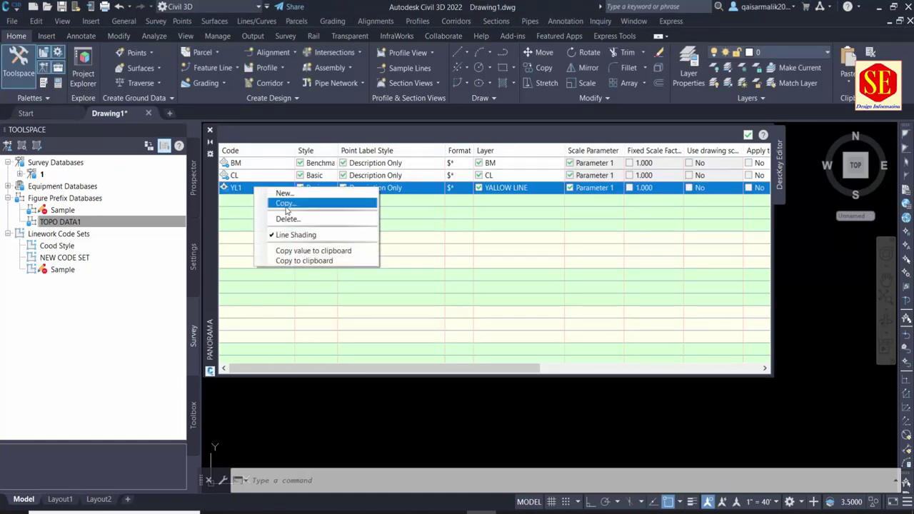
pyautogui.click(286, 204)
pyautogui.doubleClick(271, 200)
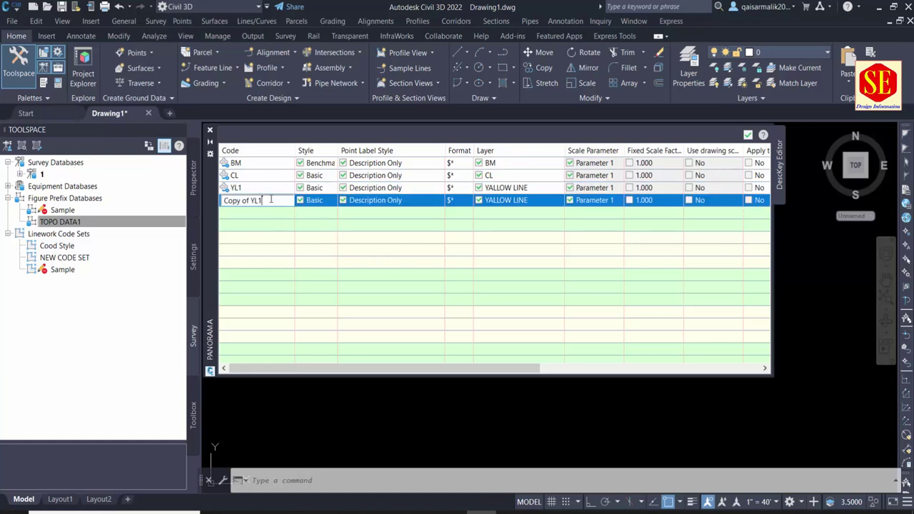
pyautogui.press('BackSpace')
pyautogui.press('BackSpace')
pyautogui.press('BackSpace')
pyautogui.press('BackSpace')
pyautogui.press('BackSpace')
pyautogui.press('BackSpace')
pyautogui.press('BackSpace')
pyautogui.press('BackSpace')
pyautogui.click(238, 223)
pyautogui.rightClick(236, 201)
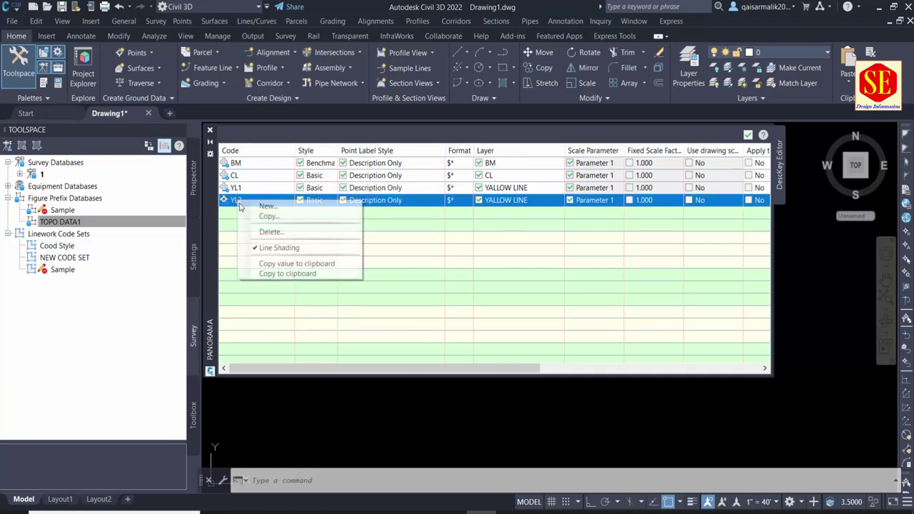
pyautogui.click(269, 215)
pyautogui.click(273, 212)
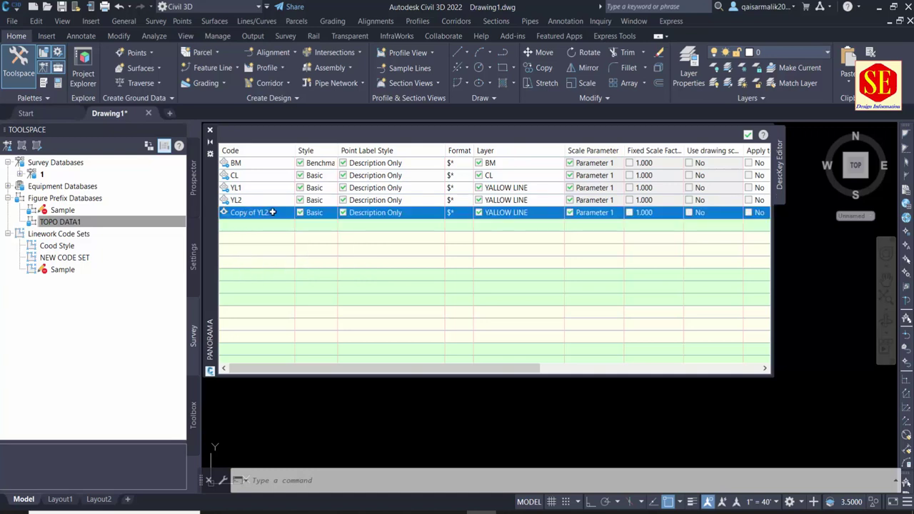
pyautogui.click(272, 212)
pyautogui.press('BackSpace')
pyautogui.write('3')
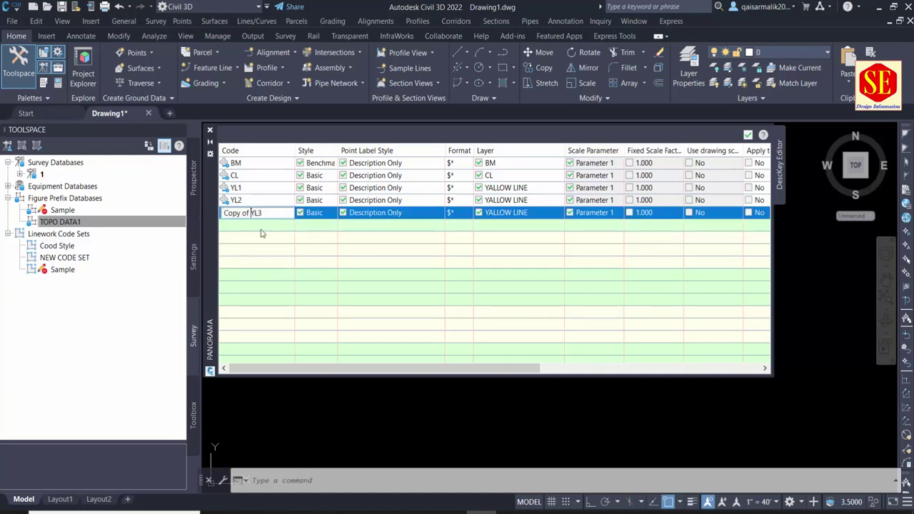
pyautogui.press('BackSpace')
pyautogui.press('BackSpace')
pyautogui.press('BackSpace')
pyautogui.press('BackSpace')
pyautogui.press('BackSpace')
pyautogui.press('BackSpace')
pyautogui.press('BackSpace')
pyautogui.press('BackSpace')
# Step: Add a YL4 key, then look up the next code, REL, in the XYZ.csv sheet
pyautogui.rightClick(257, 213)
pyautogui.click(264, 229)
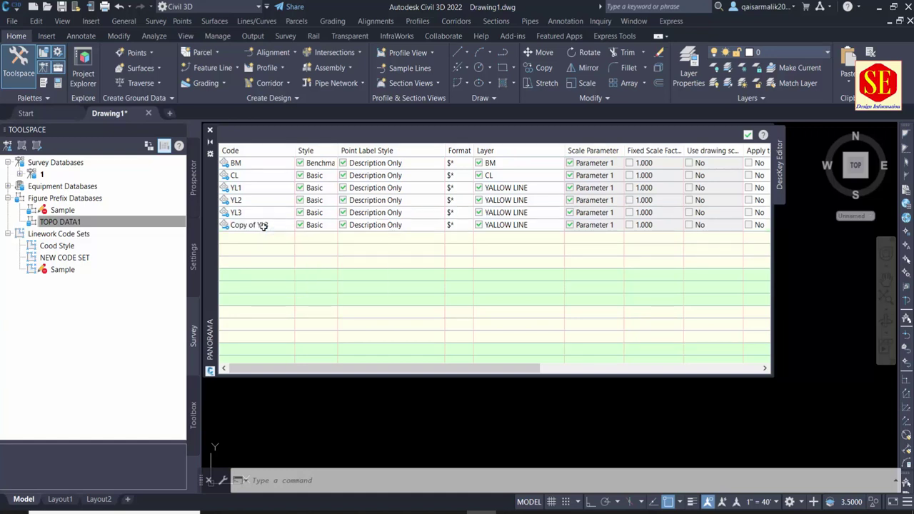
pyautogui.click(263, 226)
pyautogui.click(264, 225)
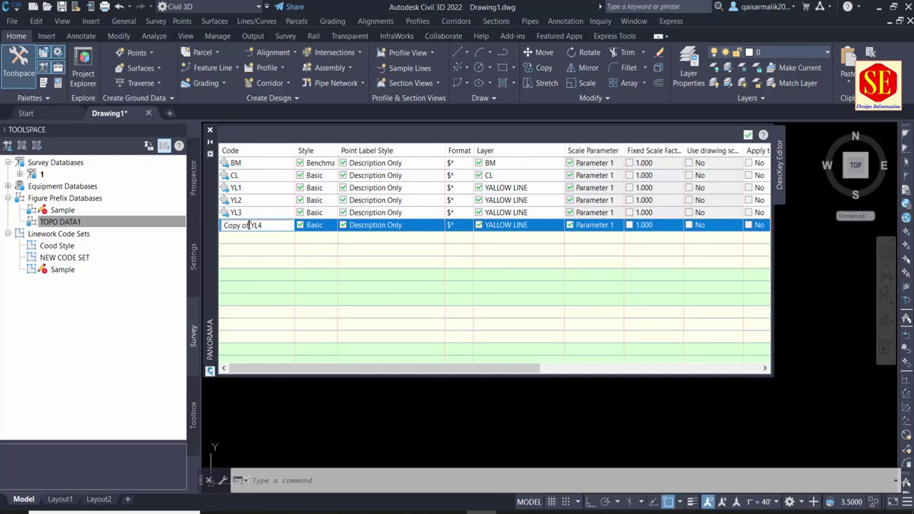
pyautogui.press('BackSpace')
pyautogui.press('BackSpace')
pyautogui.press('BackSpace')
pyautogui.press('BackSpace')
pyautogui.press('BackSpace')
pyautogui.press('BackSpace')
pyautogui.click(251, 255)
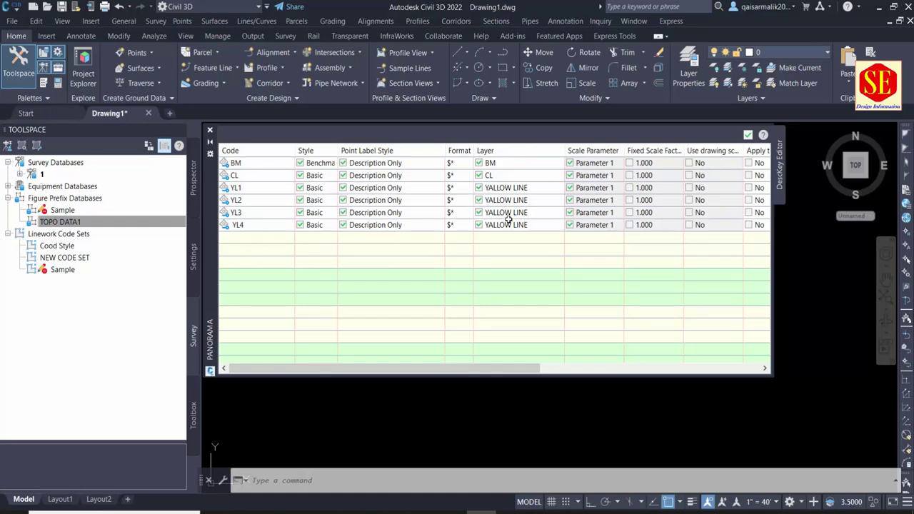
pyautogui.click(540, 511)
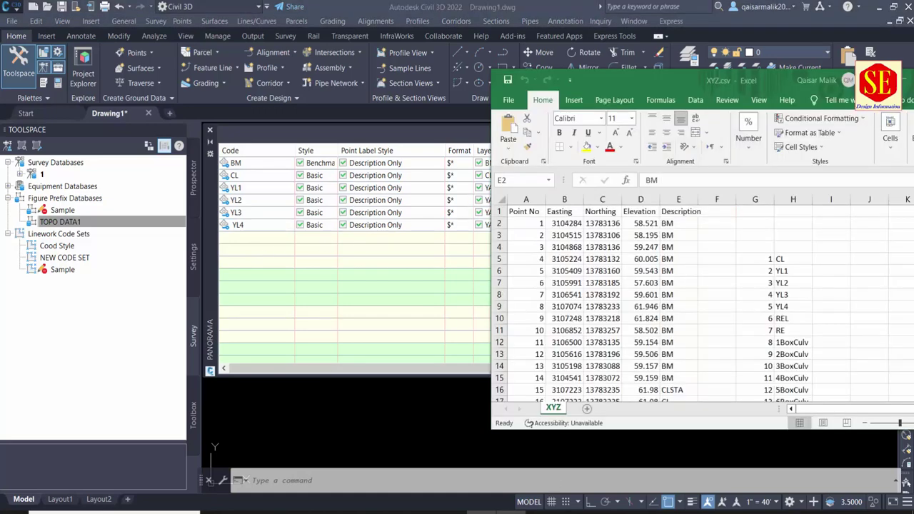
pyautogui.click(791, 323)
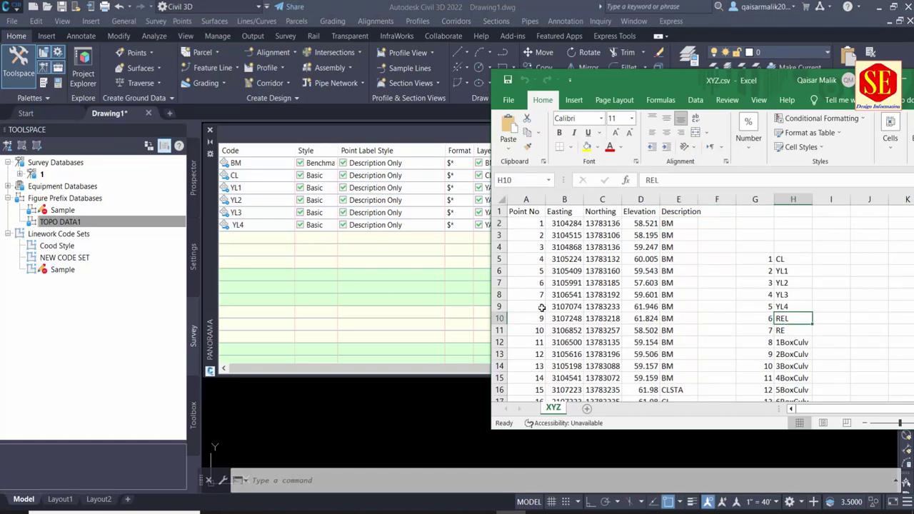
pyautogui.click(232, 222)
# Step: Copy the YL4 key and rename the copy's code to REL
pyautogui.rightClick(244, 227)
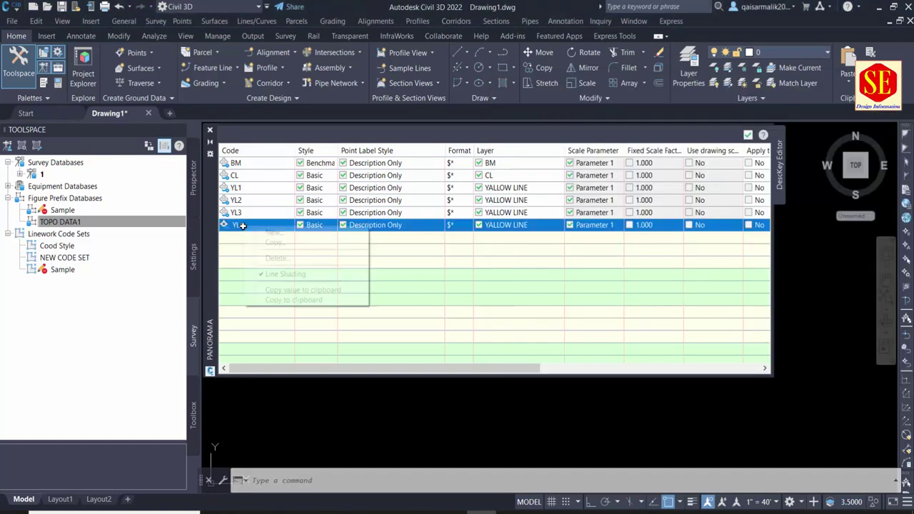
pyautogui.click(274, 243)
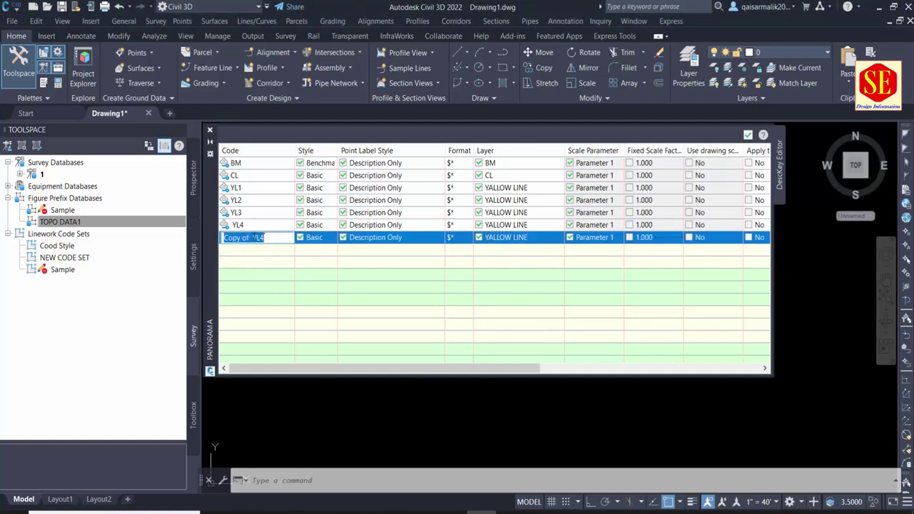
pyautogui.write('REL')
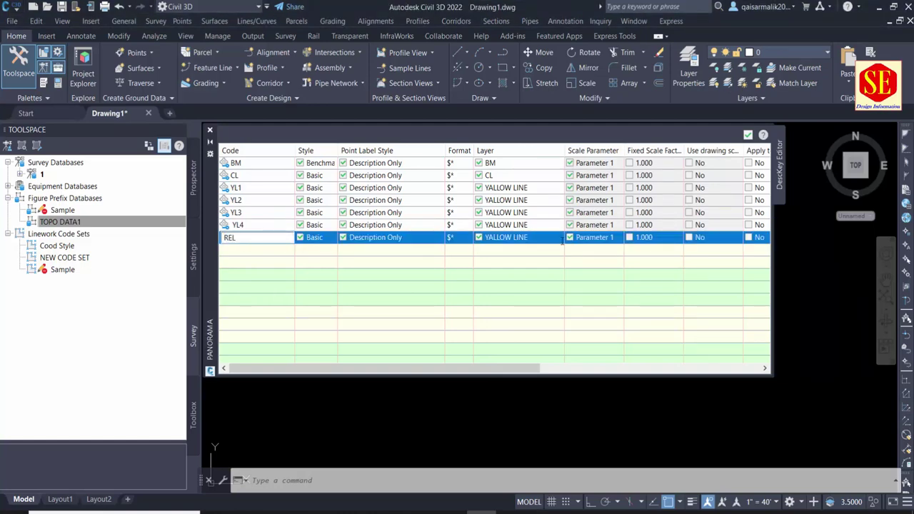
pyautogui.click(505, 237)
pyautogui.click(505, 237)
# Step: Create a red layer named REDGE and assign it to the REL key
pyautogui.click(609, 192)
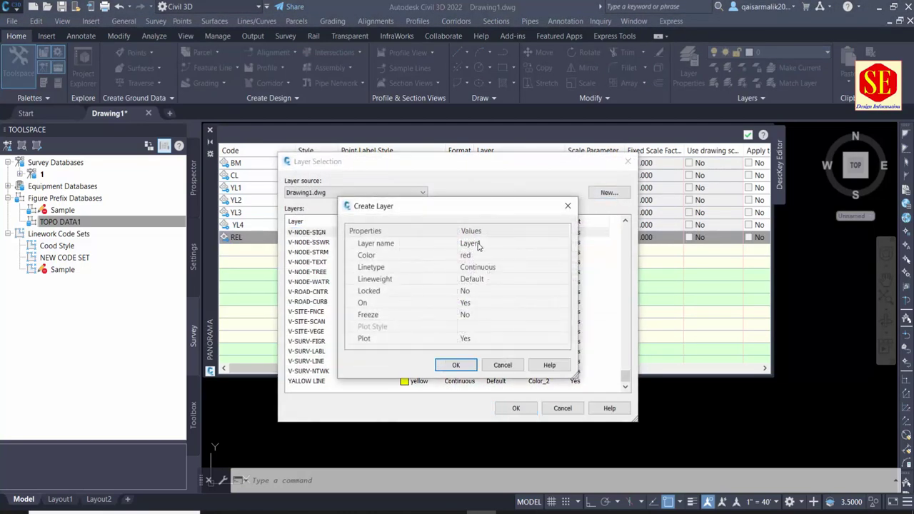
pyautogui.click(478, 243)
pyautogui.write('REDGE')
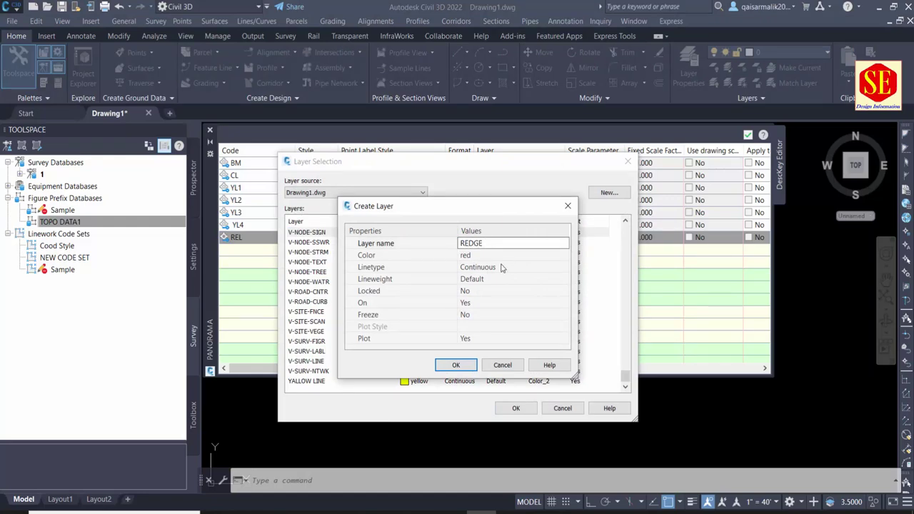
pyautogui.click(494, 255)
pyautogui.click(564, 255)
pyautogui.click(441, 357)
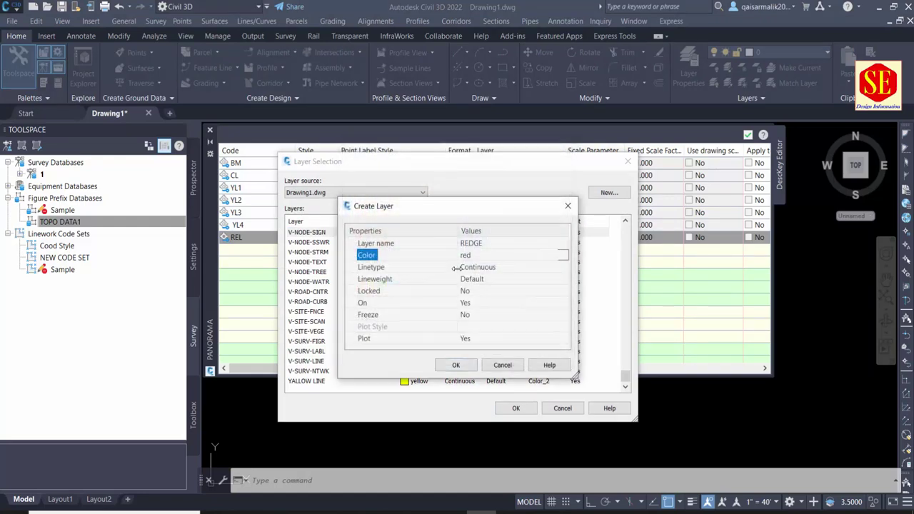
pyautogui.click(456, 365)
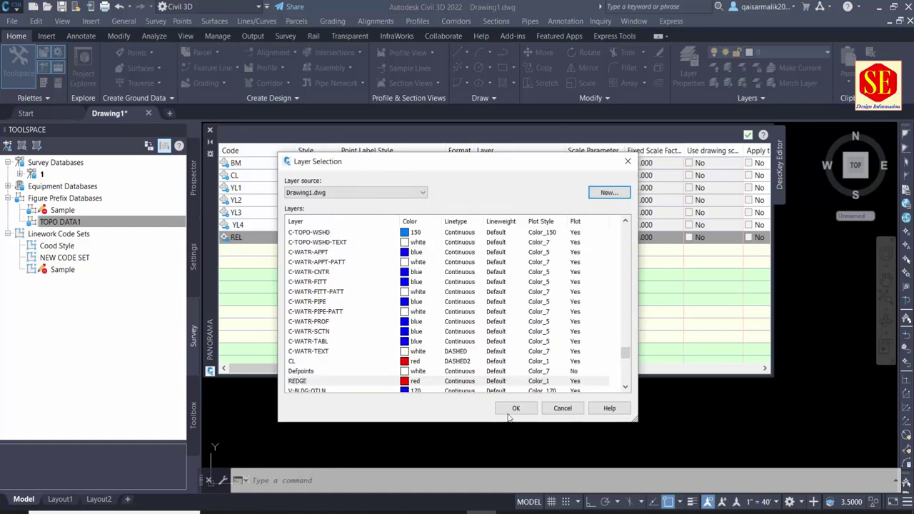
pyautogui.click(514, 408)
# Step: Copy REL into a new RE key, then copy RE again
pyautogui.rightClick(238, 237)
pyautogui.click(273, 252)
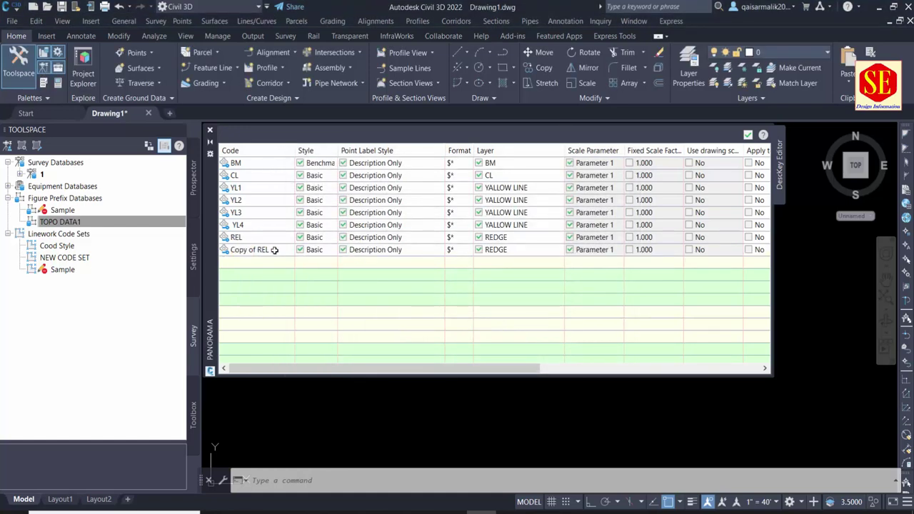
pyautogui.click(273, 250)
pyautogui.click(273, 250)
pyautogui.press('BackSpace')
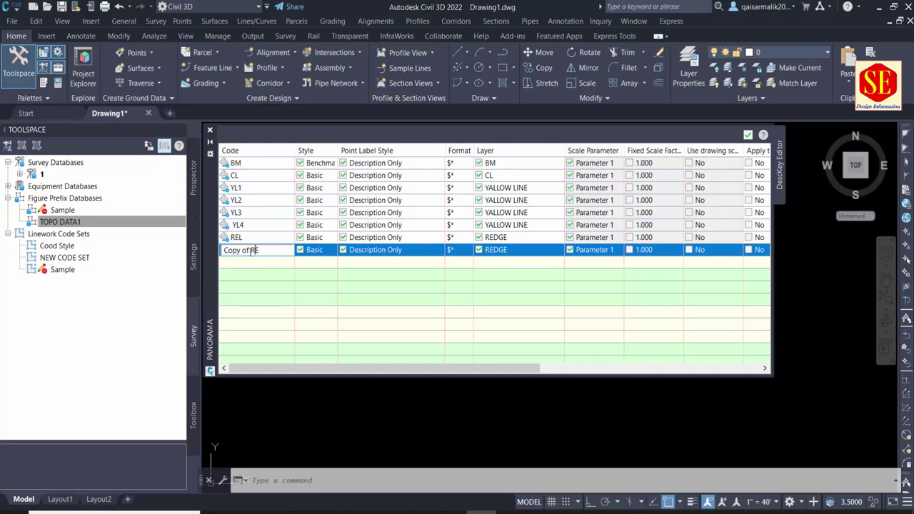
pyautogui.press('BackSpace')
pyautogui.press('BackSpace')
pyautogui.press('BackSpace')
pyautogui.press('BackSpace')
pyautogui.press('BackSpace')
pyautogui.press('BackSpace')
pyautogui.rightClick(243, 250)
pyautogui.click(278, 260)
# Step: Copy the 1BoxCulv code from cell H12 of the XYZ.csv sheet
pyautogui.hotkey('alt', 'Tab')
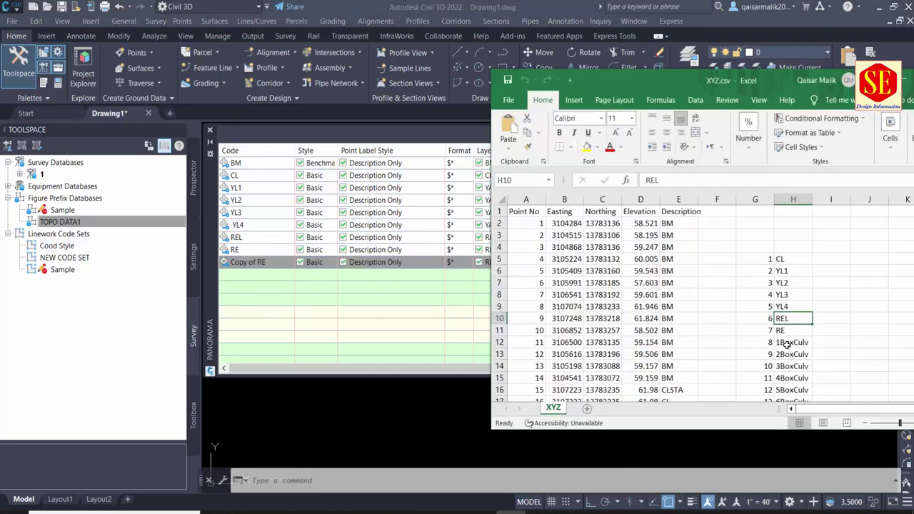
pyautogui.click(792, 342)
pyautogui.rightClick(792, 342)
pyautogui.click(707, 65)
# Step: Set the copied row's code to 1BoxCulv and put it on a new cyan BoxCulv layer
pyautogui.click(708, 69)
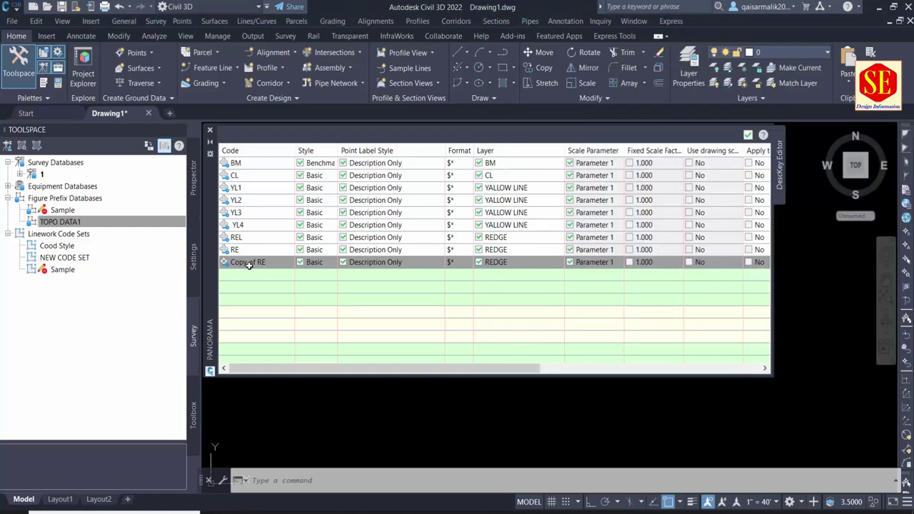
pyautogui.doubleClick(246, 262)
pyautogui.hotkey('ctrl', 'v')
pyautogui.click(519, 262)
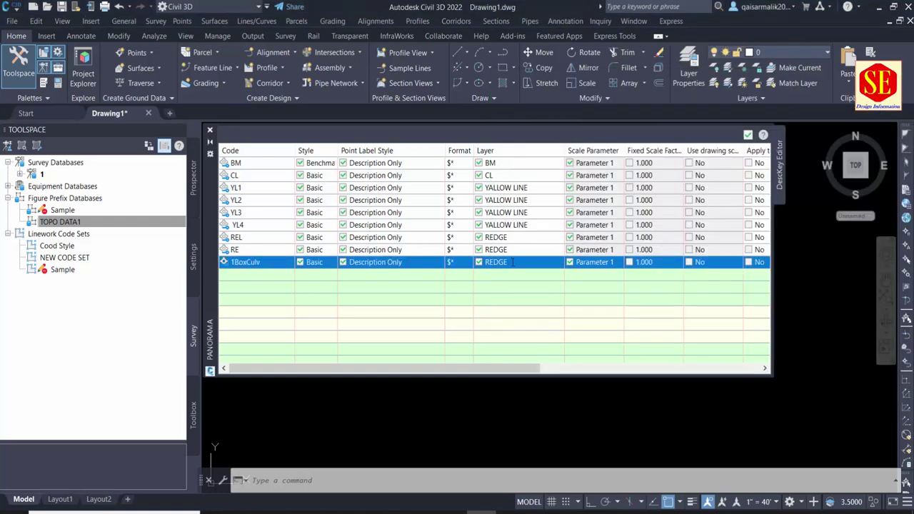
pyautogui.click(609, 192)
pyautogui.write('BoxCulv')
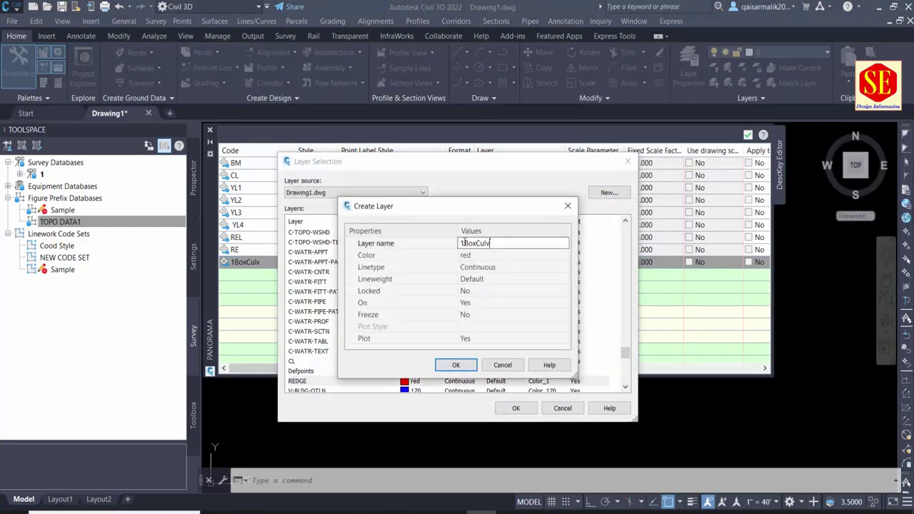
pyautogui.click(500, 257)
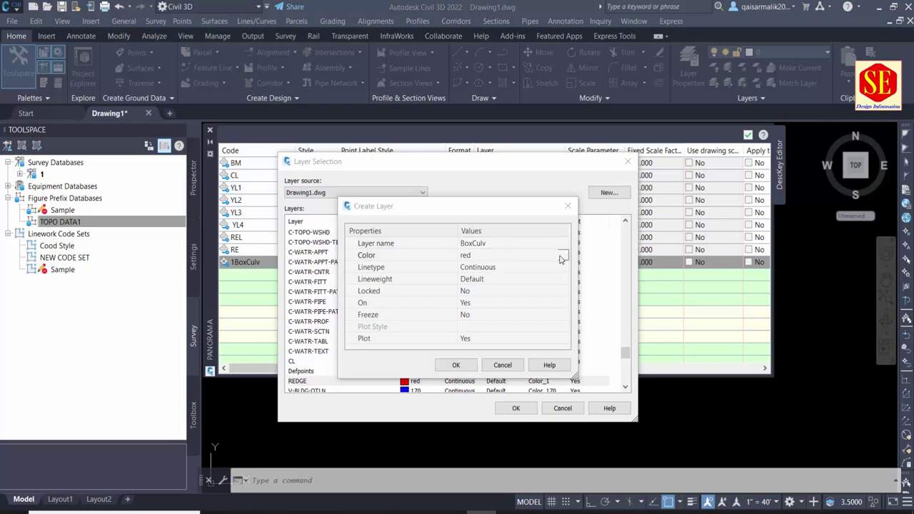
pyautogui.click(563, 255)
pyautogui.click(391, 287)
pyautogui.click(441, 357)
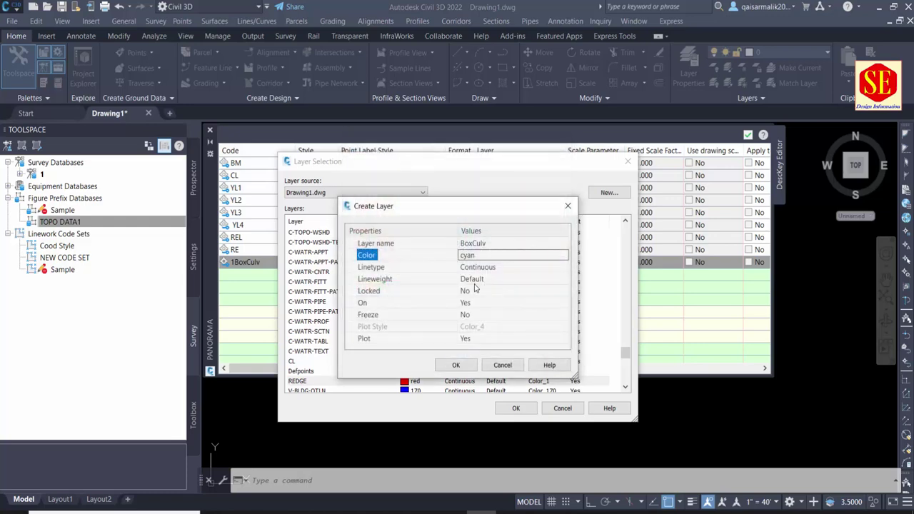
pyautogui.click(464, 366)
pyautogui.click(515, 407)
# Step: Duplicate the 1BoxCulv key into 2BoxCulv, 3BoxCulv and 4BoxCulv
pyautogui.rightClick(253, 262)
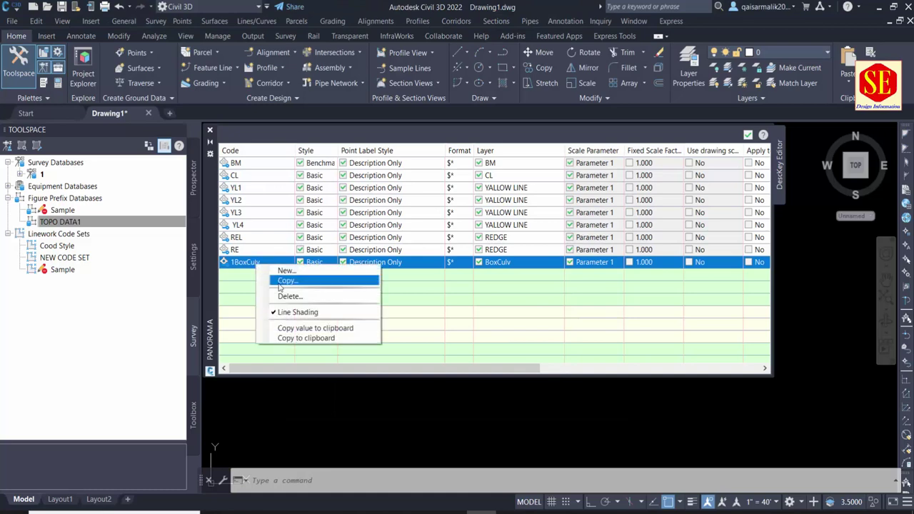
pyautogui.click(264, 279)
pyautogui.click(242, 276)
pyautogui.click(258, 275)
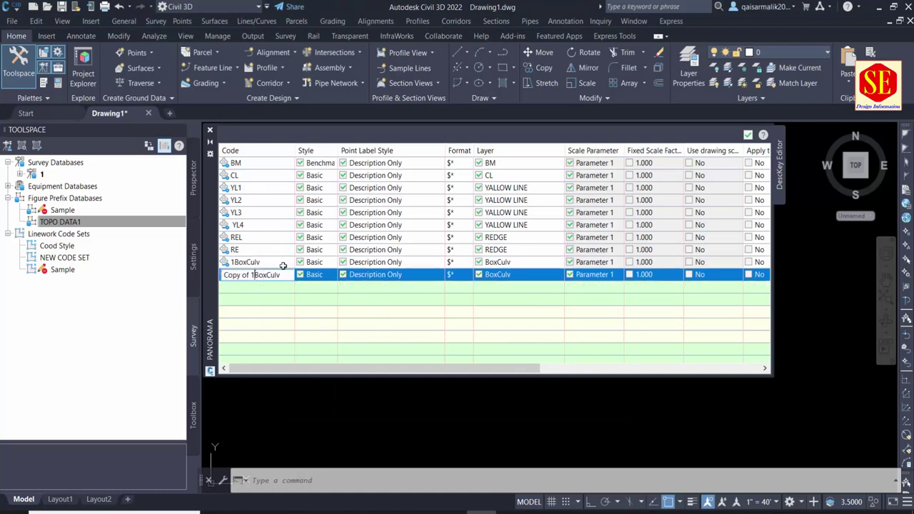
pyautogui.press('BackSpace')
pyautogui.press('BackSpace')
pyautogui.press('BackSpace')
pyautogui.write('2')
pyautogui.click(266, 263)
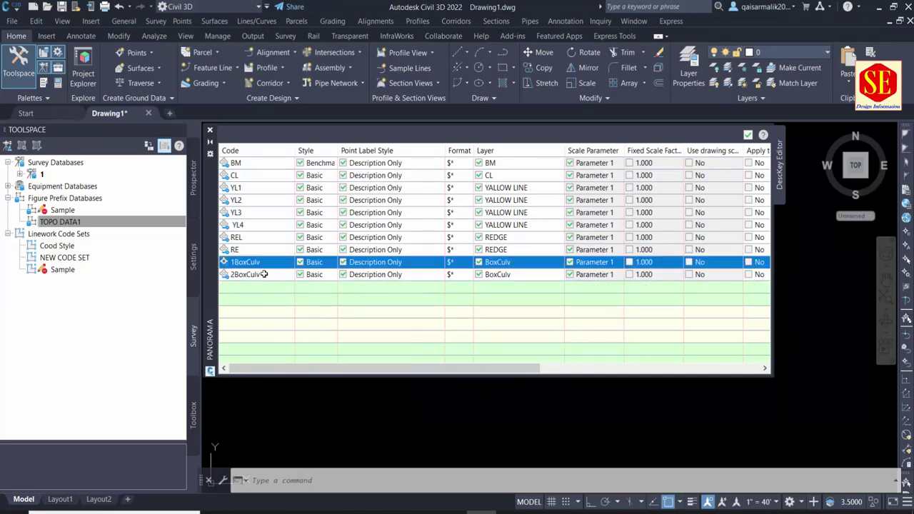
pyautogui.rightClick(264, 274)
pyautogui.click(264, 292)
pyautogui.click(254, 287)
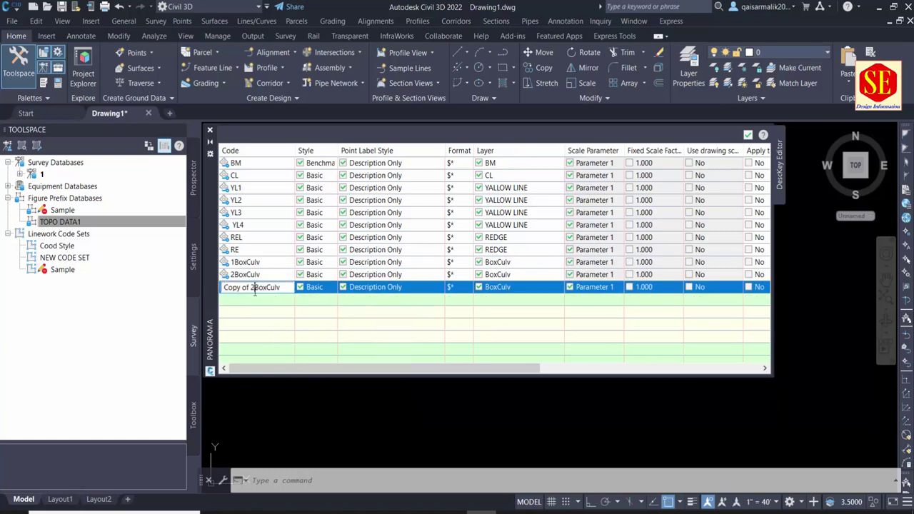
pyautogui.press('BackSpace')
pyautogui.press('BackSpace')
pyautogui.press('BackSpace')
pyautogui.press('BackSpace')
pyautogui.press('BackSpace')
pyautogui.write('3')
pyautogui.click(266, 262)
pyautogui.rightClick(254, 286)
pyautogui.click(262, 314)
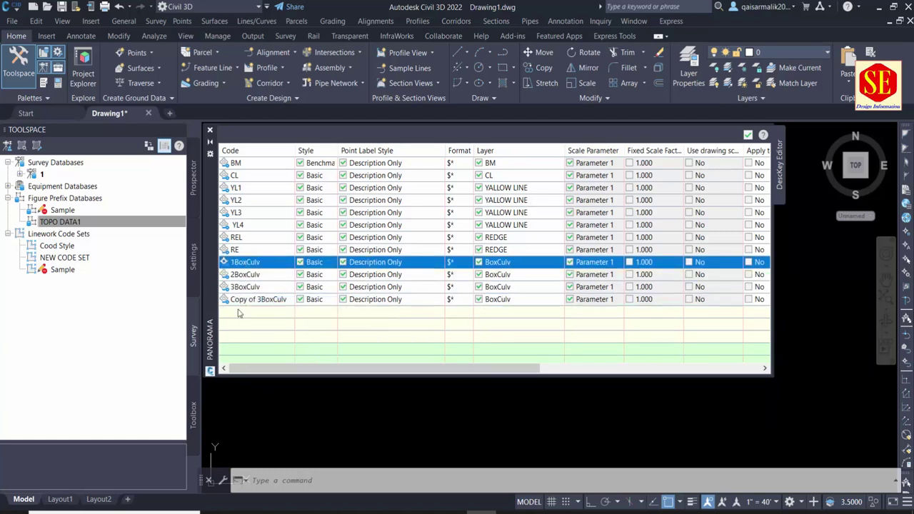
pyautogui.doubleClick(248, 300)
pyautogui.press('BackSpace')
pyautogui.press('BackSpace')
pyautogui.press('BackSpace')
pyautogui.press('BackSpace')
pyautogui.press('BackSpace')
pyautogui.press('BackSpace')
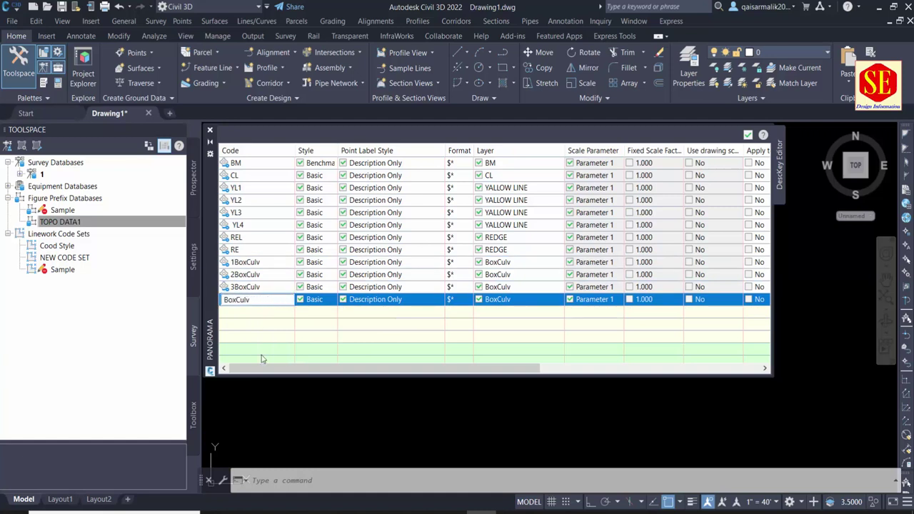
pyautogui.write('4')
pyautogui.click(252, 329)
# Step: Add further copies named 5BoxCulv, 6BoxCulv and 7BoxCulv
pyautogui.rightClick(239, 303)
pyautogui.click(266, 316)
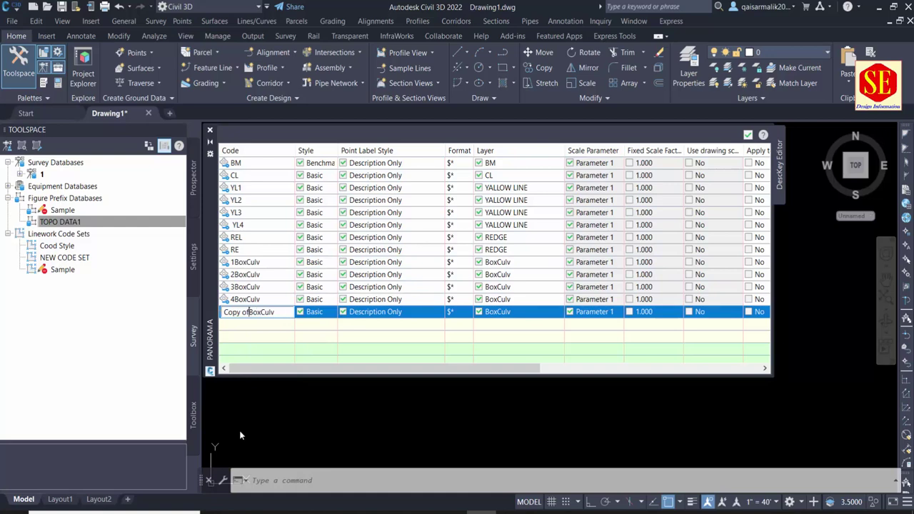
pyautogui.press('BackSpace')
pyautogui.press('BackSpace')
pyautogui.press('BackSpace')
pyautogui.write('5')
pyautogui.click(250, 329)
pyautogui.rightClick(250, 312)
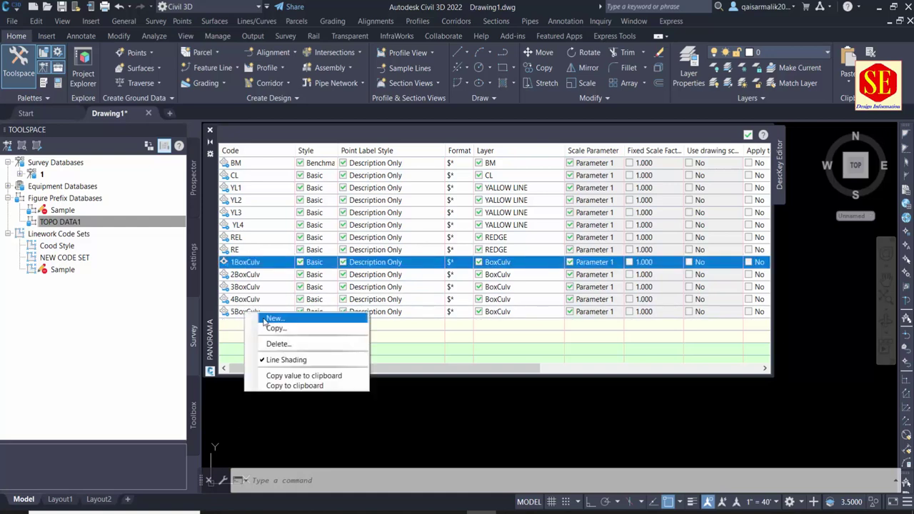
pyautogui.click(265, 326)
pyautogui.click(258, 325)
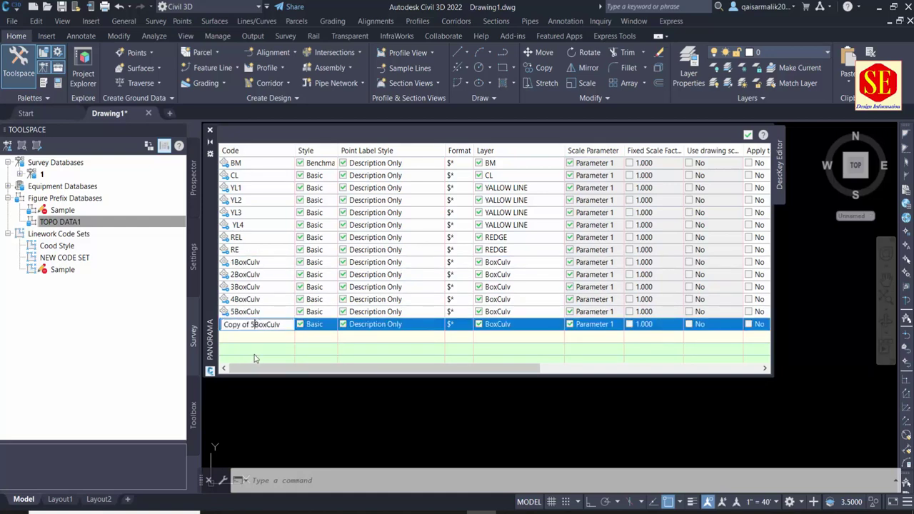
pyautogui.press('BackSpace')
pyautogui.press('BackSpace')
pyautogui.press('BackSpace')
pyautogui.press('BackSpace')
pyautogui.press('BackSpace')
pyautogui.press('BackSpace')
pyautogui.write('6')
pyautogui.click(247, 324)
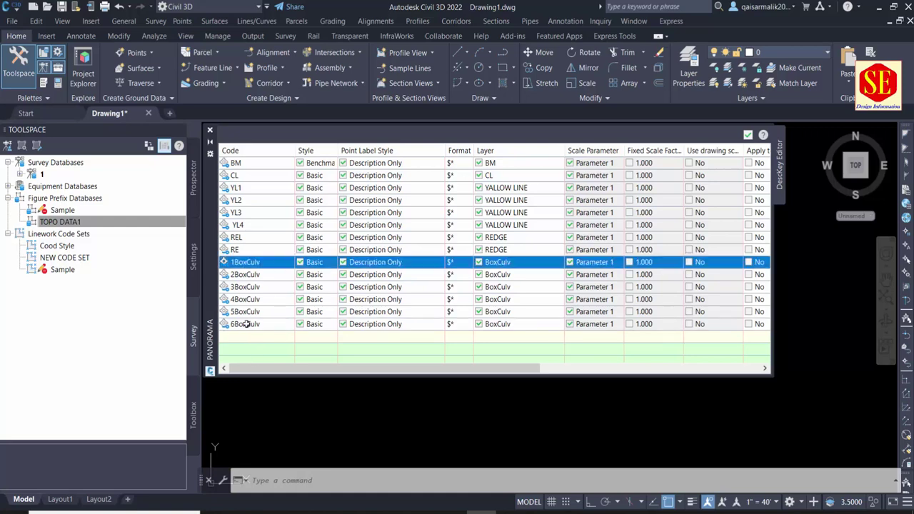
pyautogui.rightClick(247, 324)
pyautogui.click(252, 336)
pyautogui.doubleClick(256, 334)
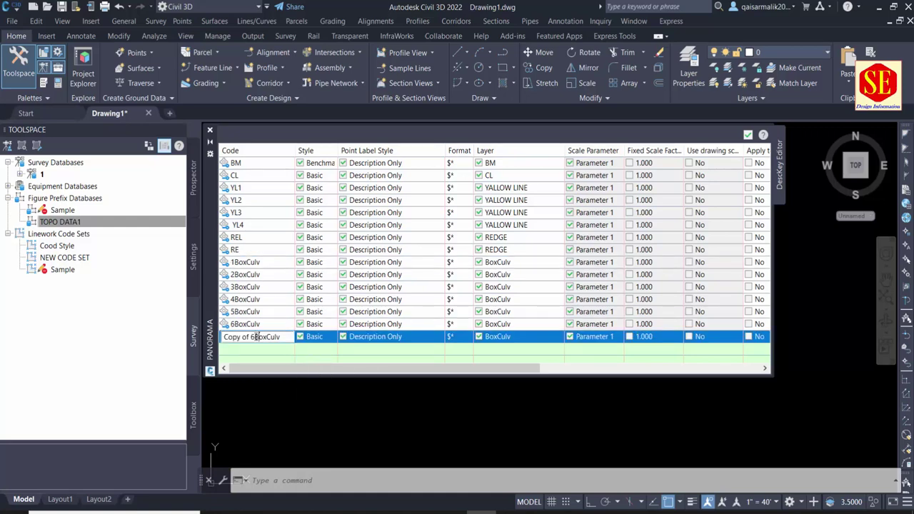
pyautogui.press('BackSpace')
pyautogui.press('BackSpace')
pyautogui.press('BackSpace')
pyautogui.press('BackSpace')
pyautogui.press('BackSpace')
pyautogui.press('BackSpace')
pyautogui.write('7')
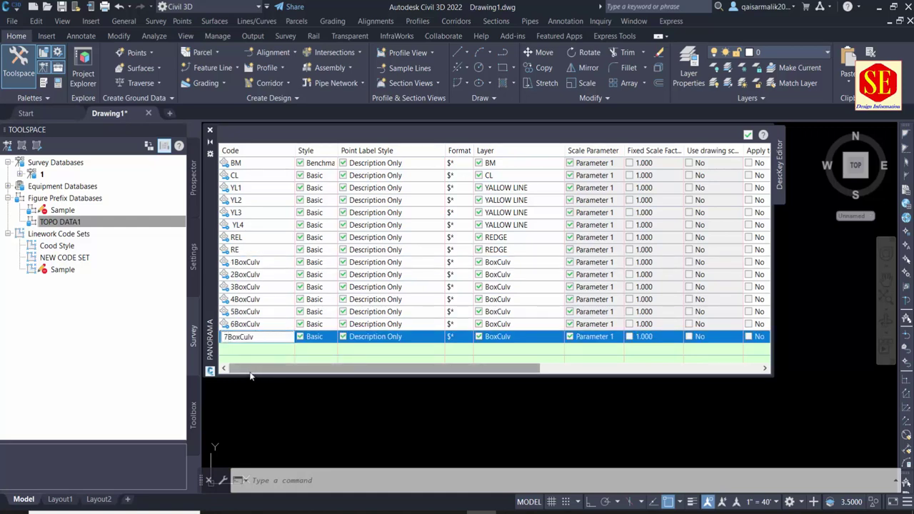
pyautogui.press('Return')
pyautogui.click(504, 263)
# Step: Copy the LBLINE code from cell H19 of the XYZ.csv spreadsheet
pyautogui.hotkey('alt', 'Tab')
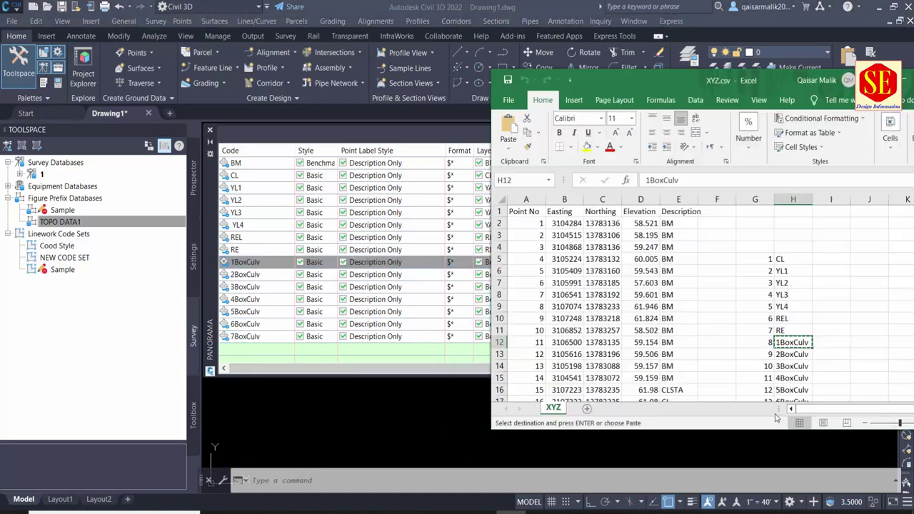
pyautogui.scroll(-1, 793, 321)
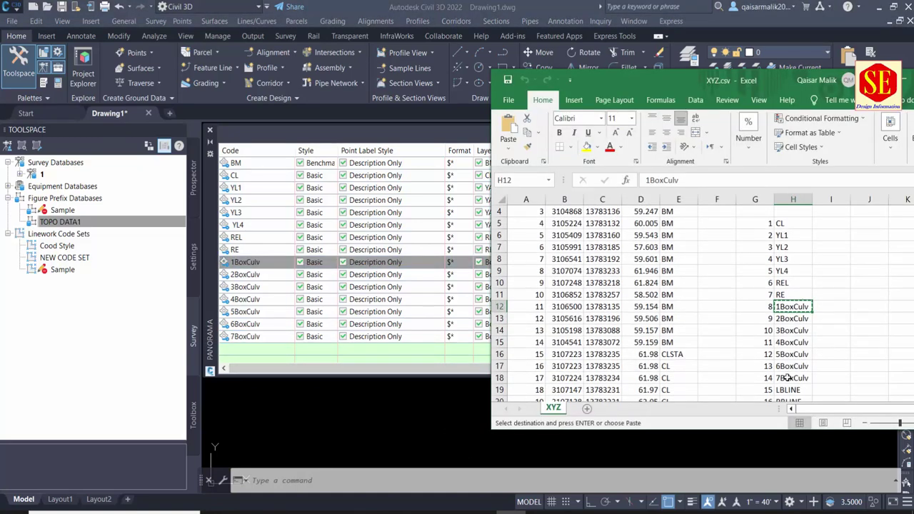
pyautogui.scroll(-1, 788, 387)
pyautogui.click(788, 354)
pyautogui.rightClick(788, 355)
pyautogui.click(692, 77)
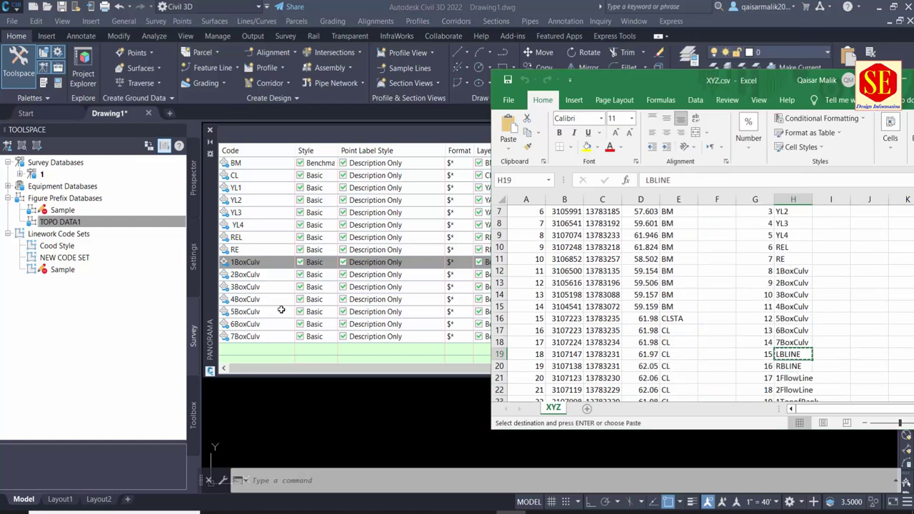
# Step: Duplicate the 7BoxCulv key and paste LBLINE as the new key's code
pyautogui.click(315, 311)
pyautogui.moveTo(307, 369); pyautogui.dragTo(268, 372)
pyautogui.click(254, 337)
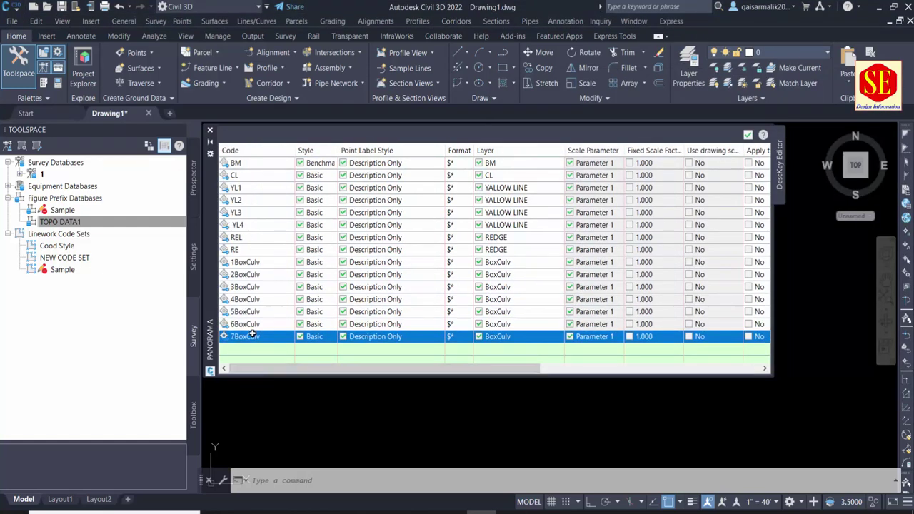
pyautogui.rightClick(254, 336)
pyautogui.click(286, 350)
pyautogui.hotkey('ctrl', 'v')
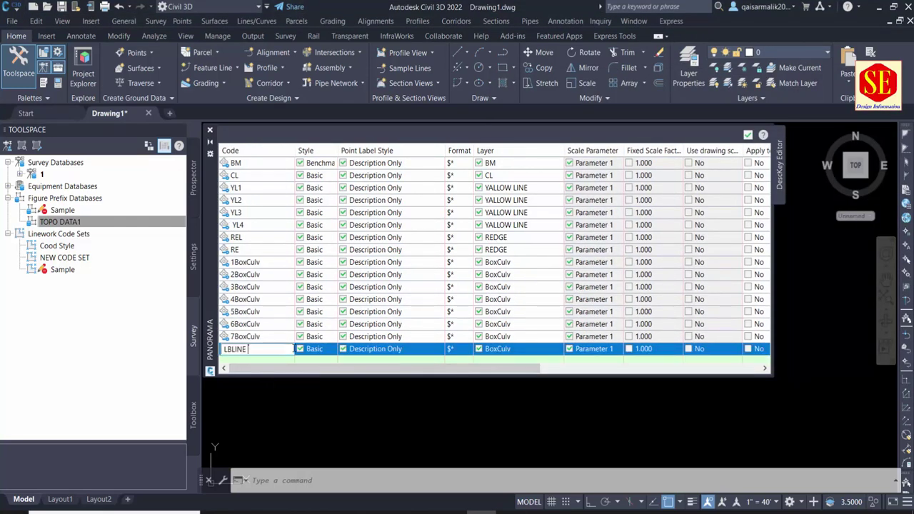
pyautogui.click(499, 348)
# Step: Create a magenta LBLINE layer and assign it to the LBLINE key
pyautogui.click(609, 192)
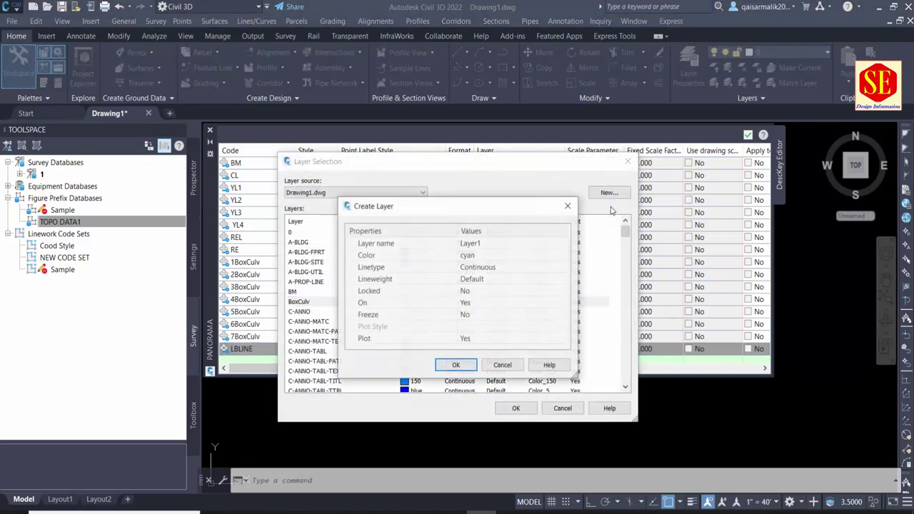
pyautogui.click(498, 243)
pyautogui.hotkey('ctrl', 'v')
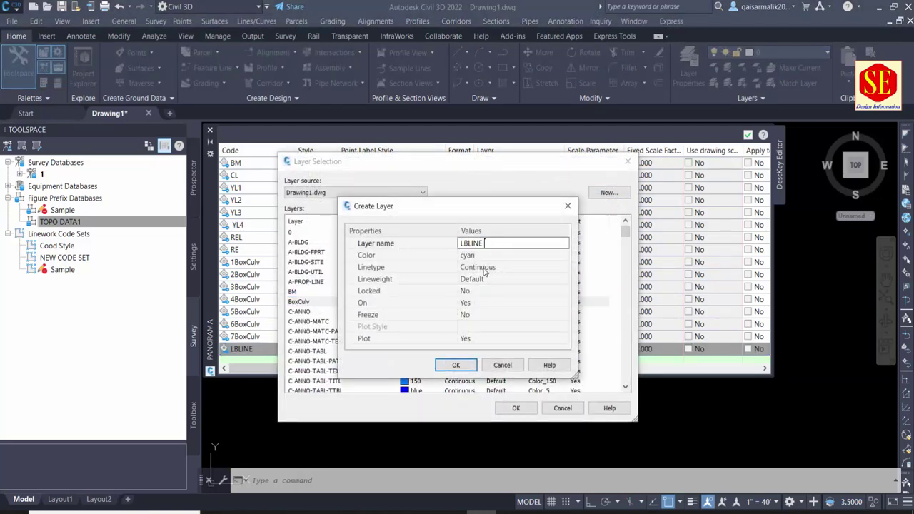
pyautogui.click(487, 255)
pyautogui.click(564, 255)
pyautogui.click(414, 286)
pyautogui.click(441, 357)
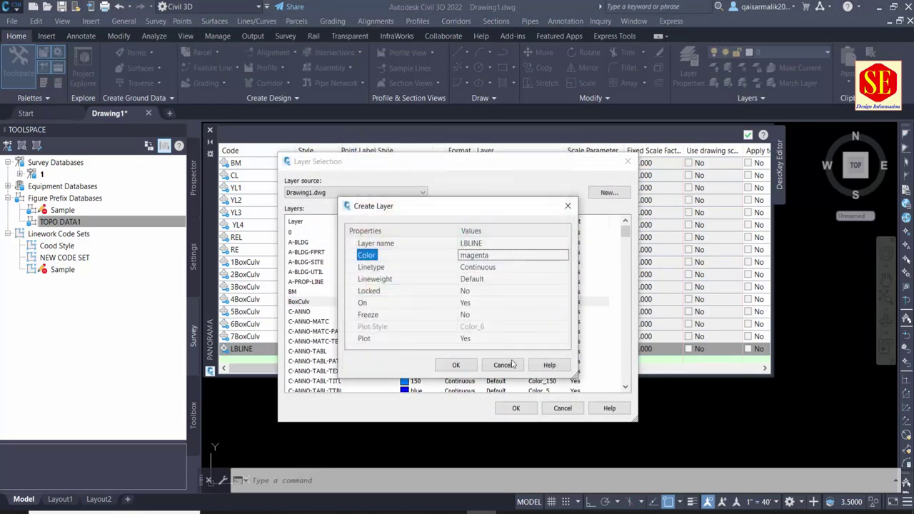
pyautogui.click(462, 363)
pyautogui.click(512, 409)
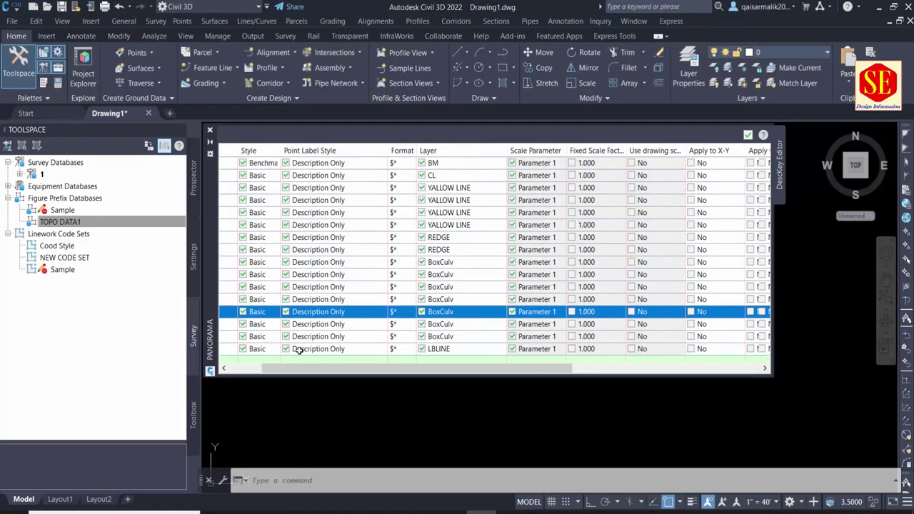
# Step: Duplicate the LBLINE key and rename the copy to RBLINE
pyautogui.rightClick(270, 352)
pyautogui.click(292, 365)
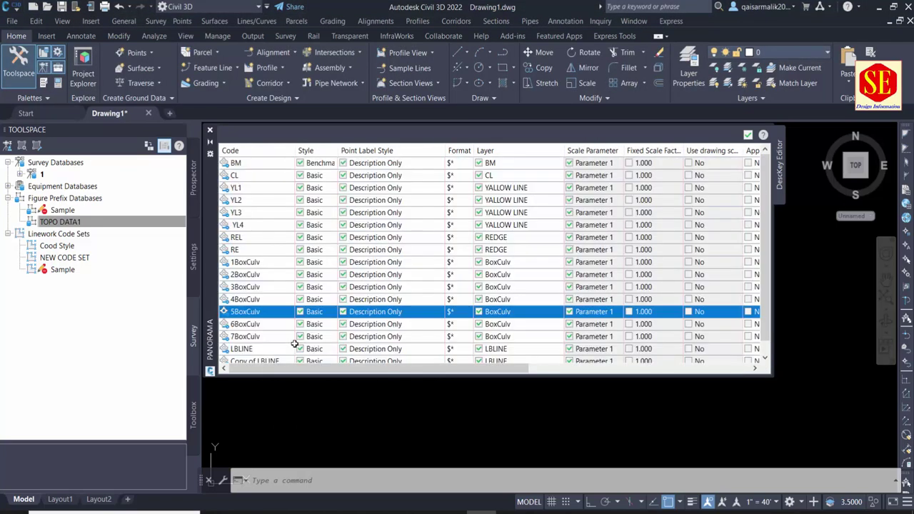
pyautogui.click(263, 349)
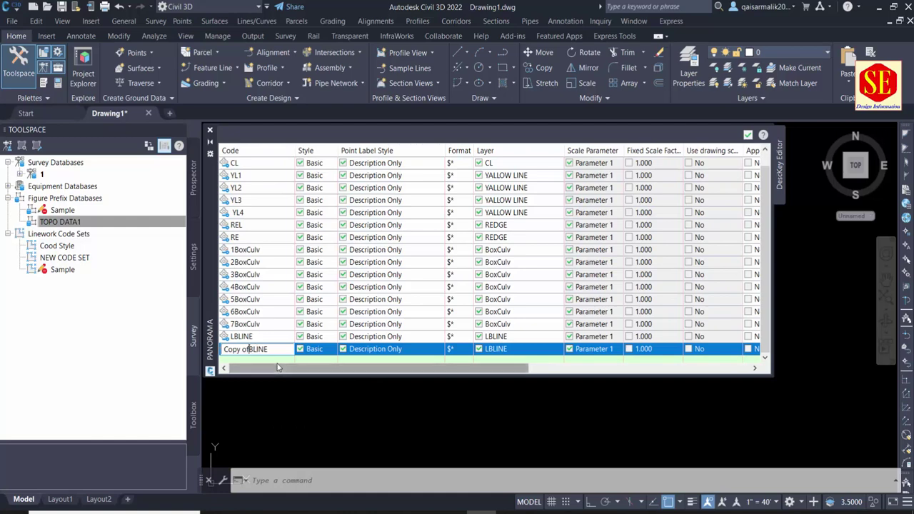
pyautogui.press('BackSpace')
pyautogui.press('BackSpace')
pyautogui.press('BackSpace')
pyautogui.write('R')
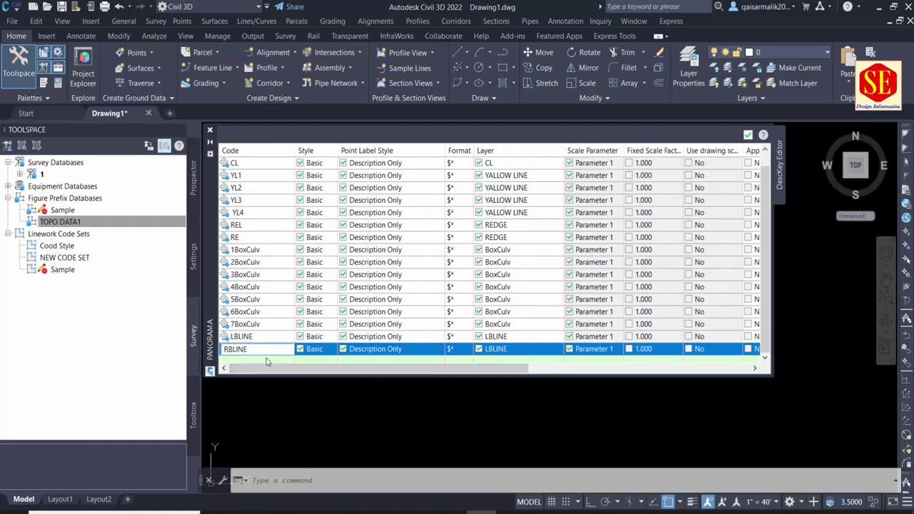
pyautogui.click(344, 324)
pyautogui.rightClick(286, 349)
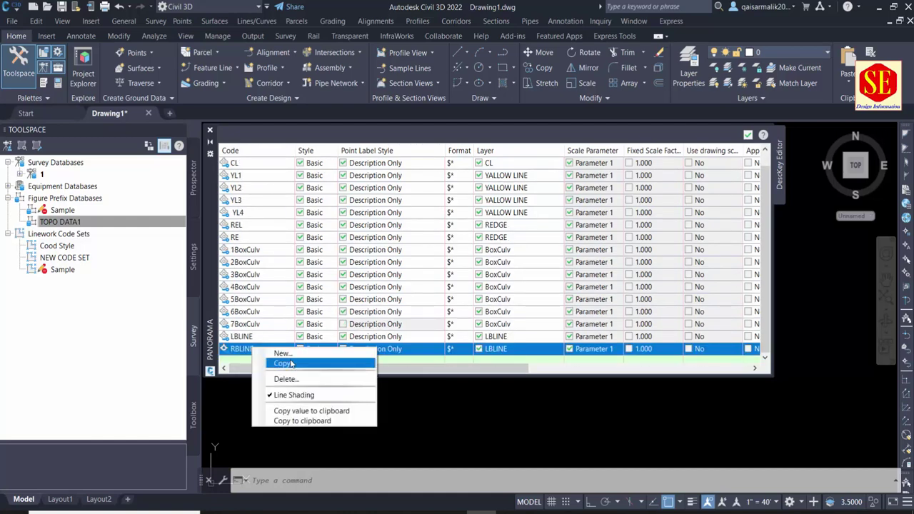
pyautogui.press('Escape')
# Step: Copy 1FllowLine from cell H21 of XYZ.csv and paste it as the copied key's code
pyautogui.hotkey('alt', 'Tab')
pyautogui.scroll(-3, 785, 307)
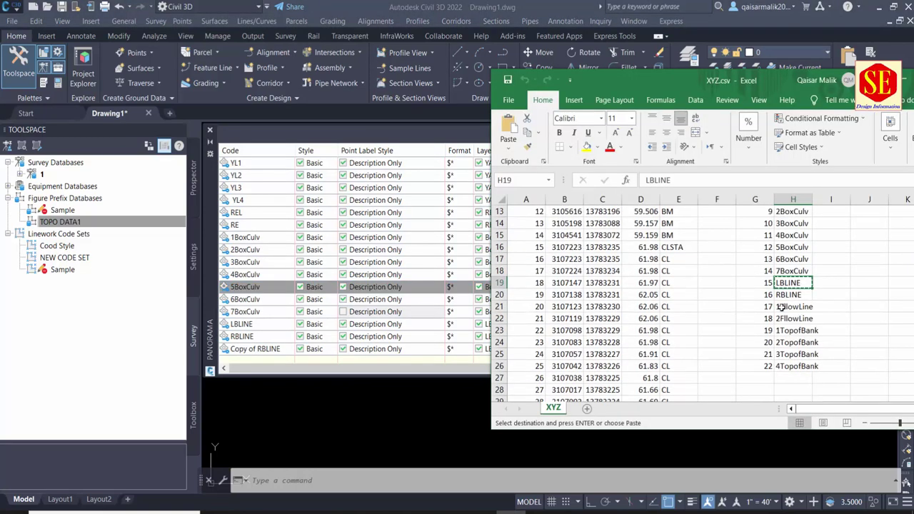
pyautogui.rightClick(790, 307)
pyautogui.press('Escape')
pyautogui.click(252, 348)
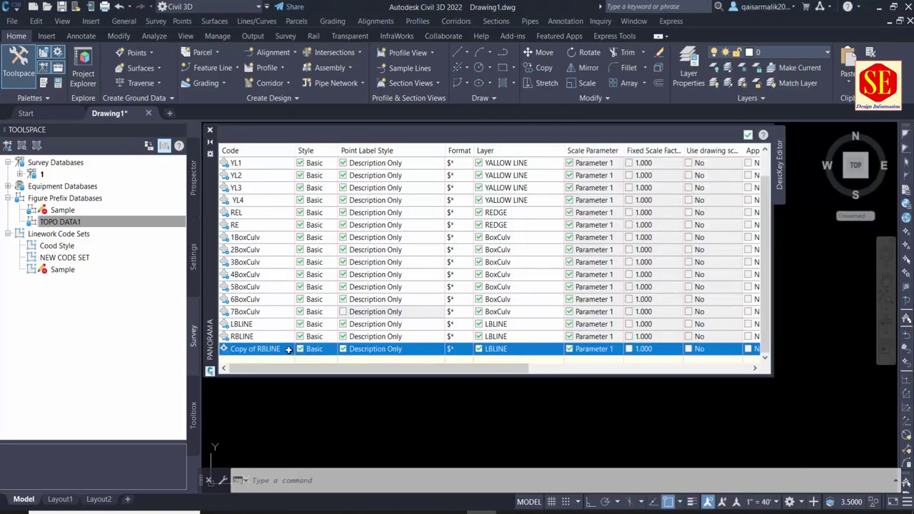
pyautogui.click(282, 348)
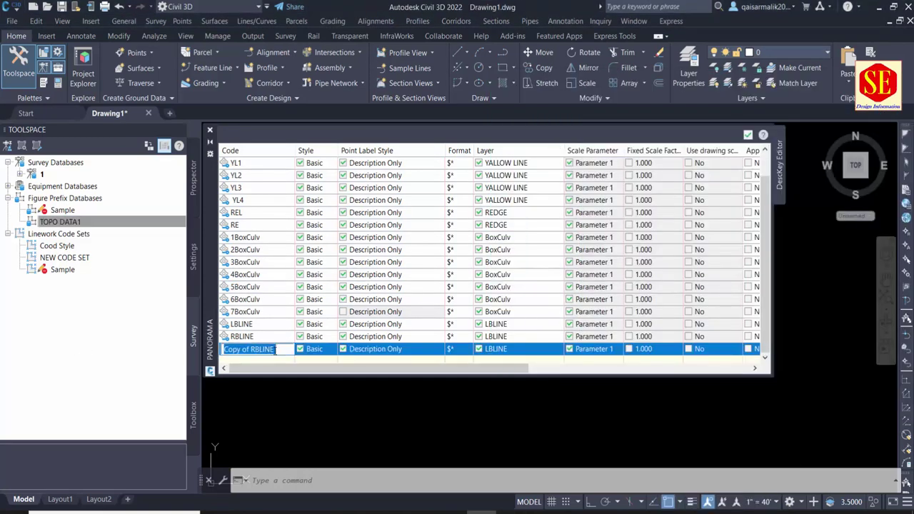
pyautogui.hotkey('ctrl', 'v')
pyautogui.click(508, 349)
# Step: Create a blue FllowLine layer and assign it to the 1FllowLine key
pyautogui.click(609, 192)
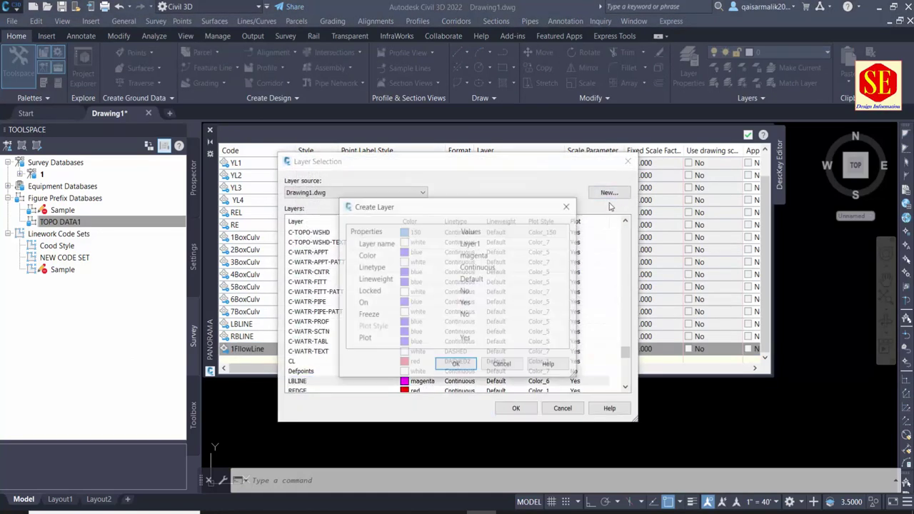
pyautogui.click(490, 243)
pyautogui.hotkey('ctrl', 'v')
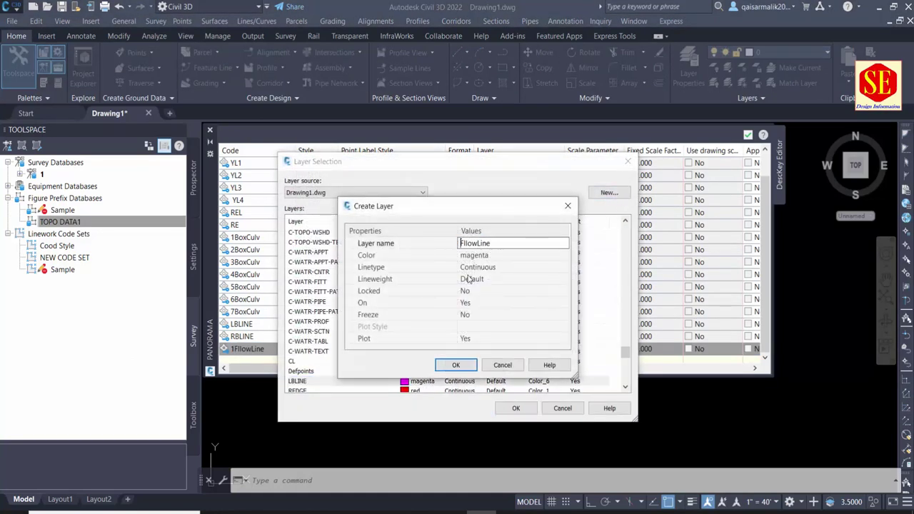
pyautogui.click(532, 255)
pyautogui.click(563, 254)
pyautogui.click(404, 286)
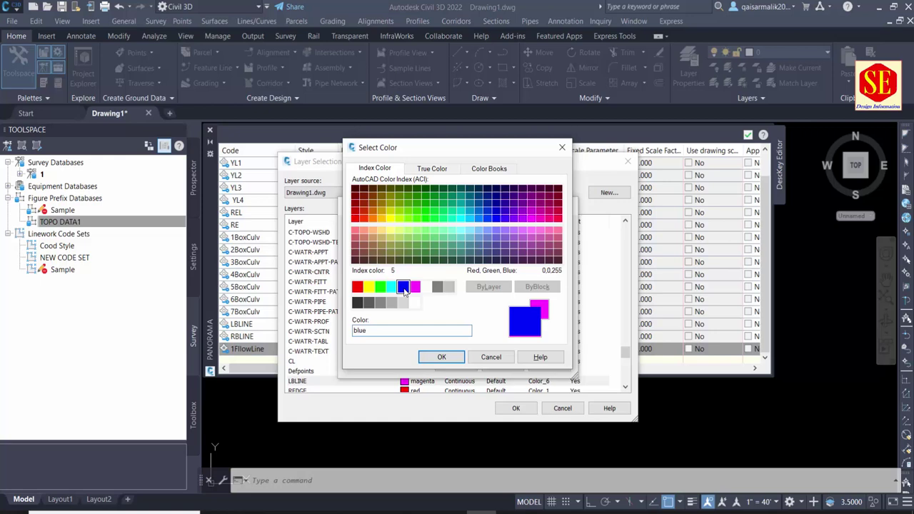
pyautogui.click(441, 357)
pyautogui.click(448, 363)
pyautogui.click(515, 408)
# Step: Duplicate the 1FllowLine key as 2FllowLine
pyautogui.scroll(-1, 270, 344)
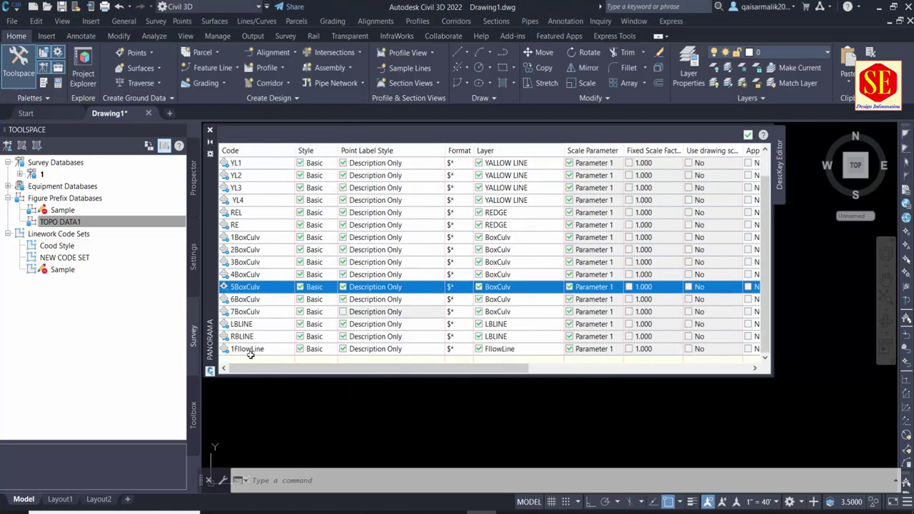
pyautogui.rightClick(249, 350)
pyautogui.click(272, 369)
pyautogui.click(260, 349)
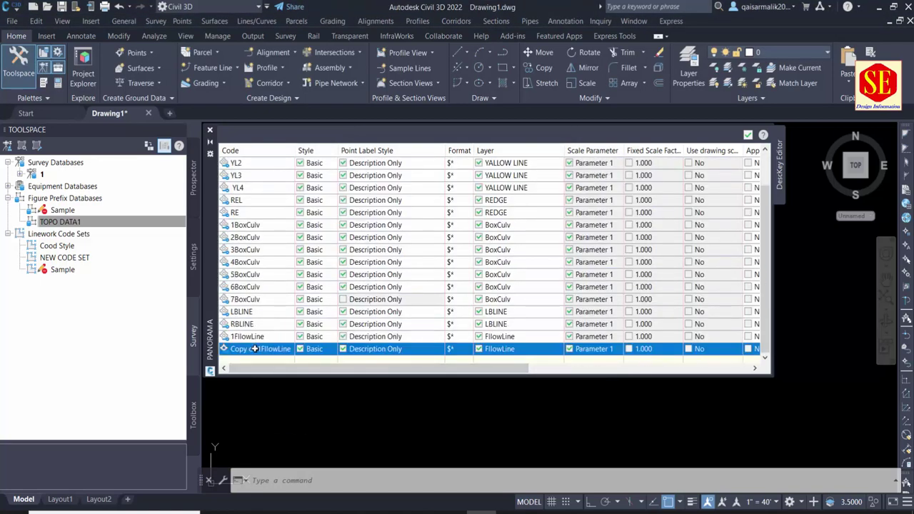
pyautogui.click(260, 350)
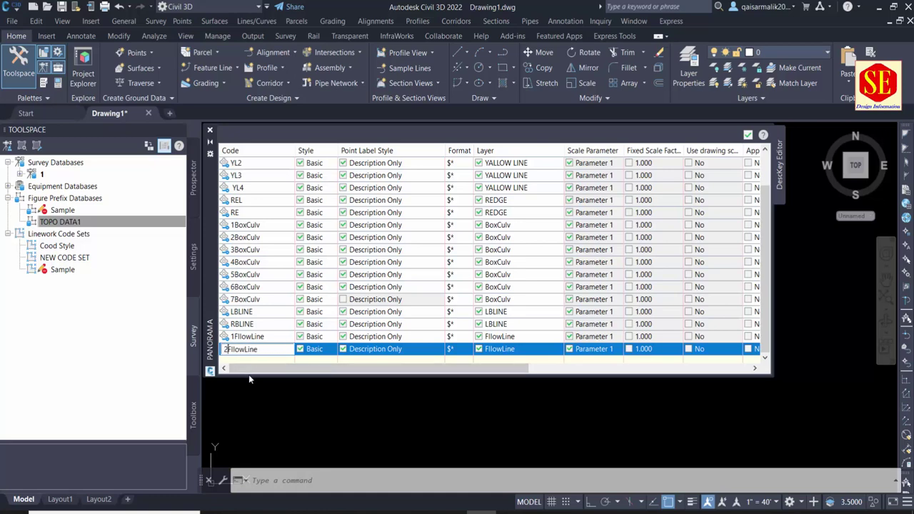
pyautogui.write('2')
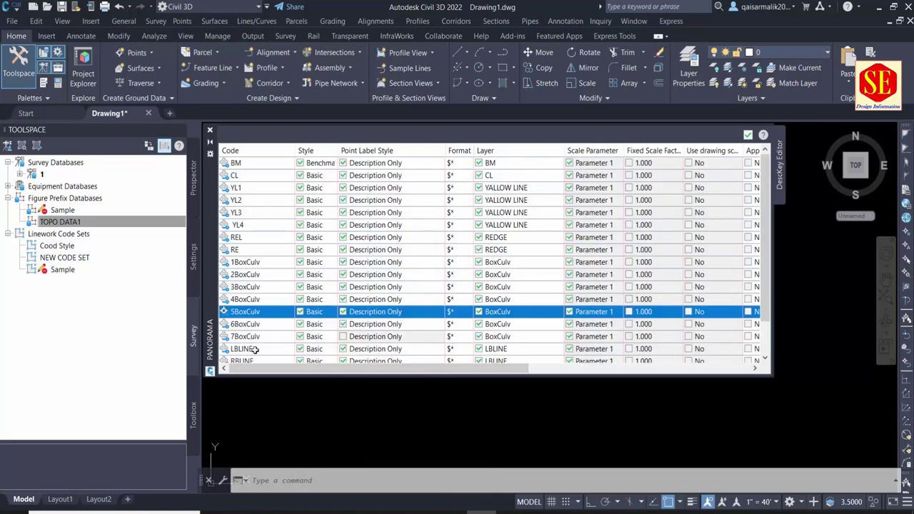
# Step: Duplicate 2FllowLine and paste 1TopofBank from cell H23 of XYZ.csv as its code
pyautogui.rightClick(251, 349)
pyautogui.click(301, 310)
pyautogui.scroll(-2, 301, 308)
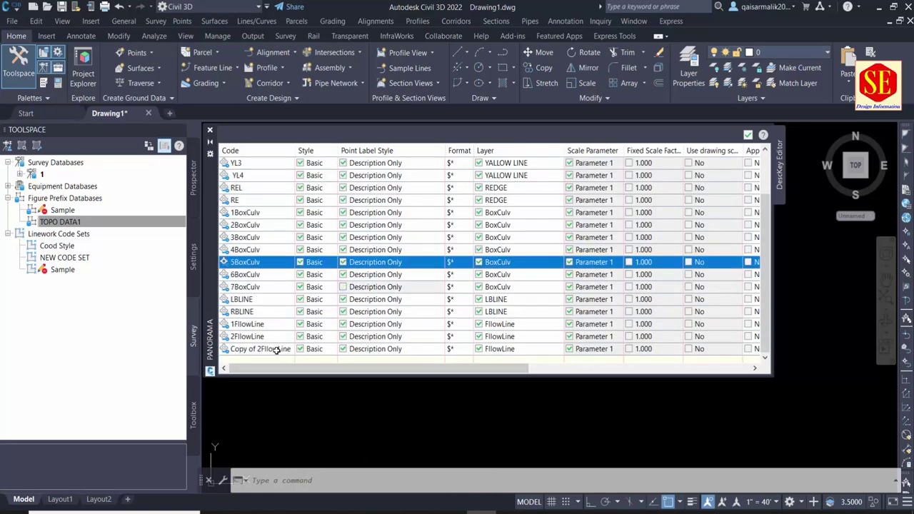
pyautogui.hotkey('alt', 'Tab')
pyautogui.click(800, 332)
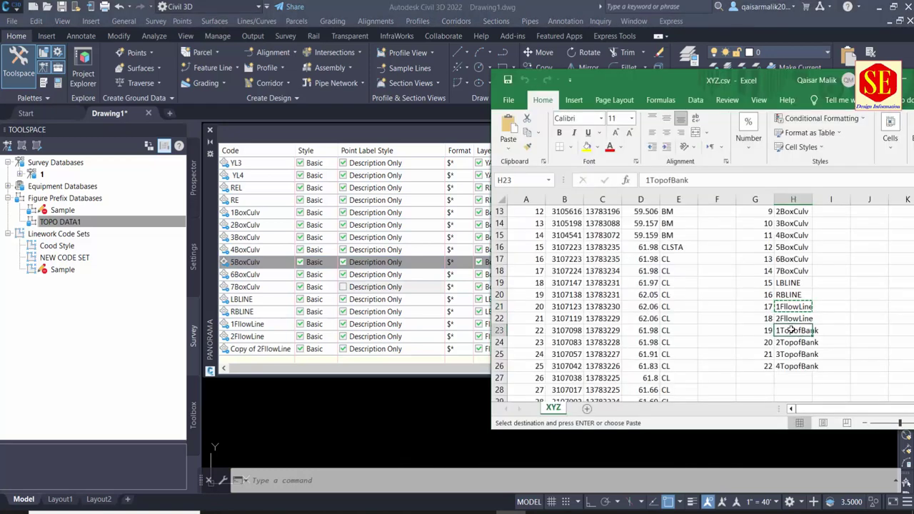
pyautogui.rightClick(794, 333)
pyautogui.click(697, 48)
pyautogui.click(271, 349)
pyautogui.click(288, 348)
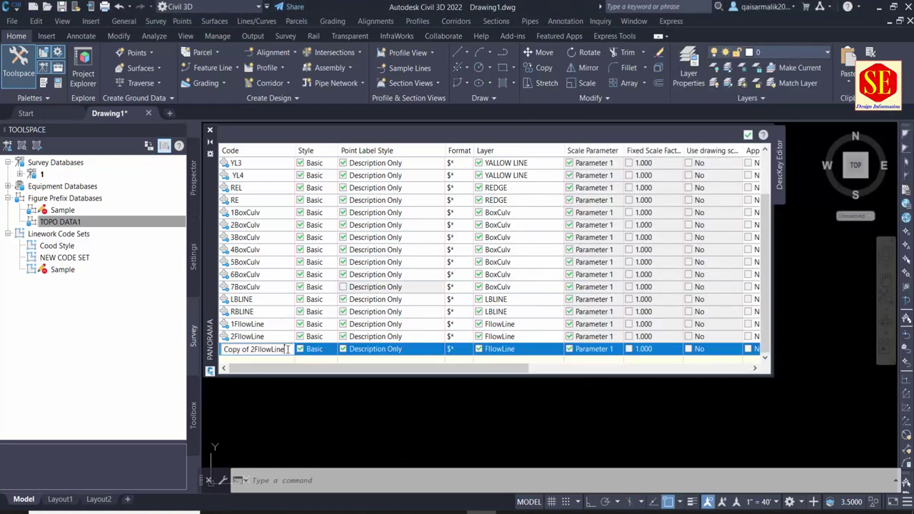
pyautogui.hotkey('ctrl', 'v')
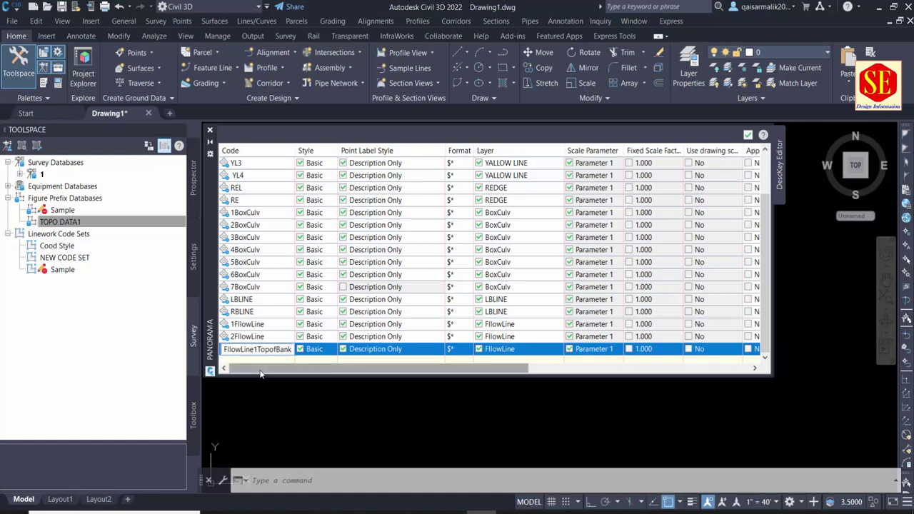
pyautogui.press('BackSpace')
pyautogui.press('BackSpace')
pyautogui.press('BackSpace')
pyautogui.press('BackSpace')
pyautogui.press('BackSpace')
pyautogui.press('BackSpace')
# Step: Commit the 1TopofBank code and assign it a new green layer named TopofBank
pyautogui.write('1')
pyautogui.click(495, 351)
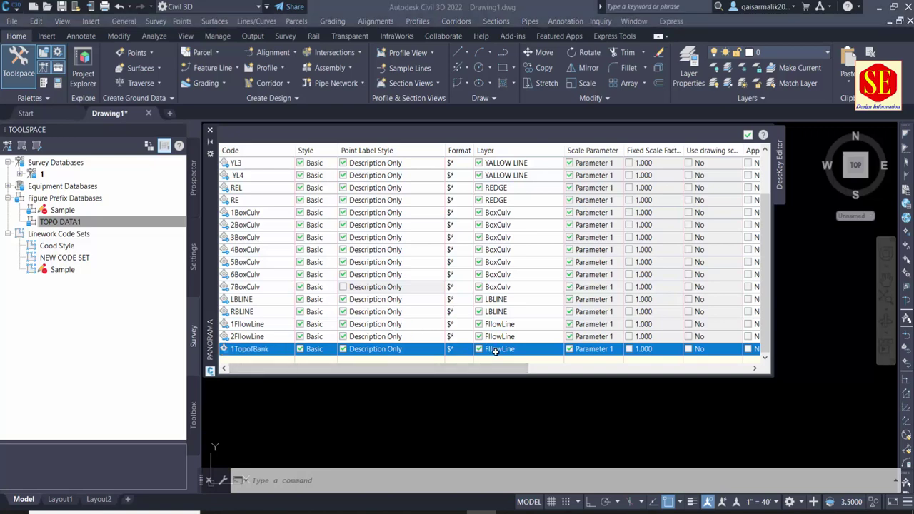
pyautogui.click(495, 351)
pyautogui.click(608, 192)
pyautogui.click(491, 243)
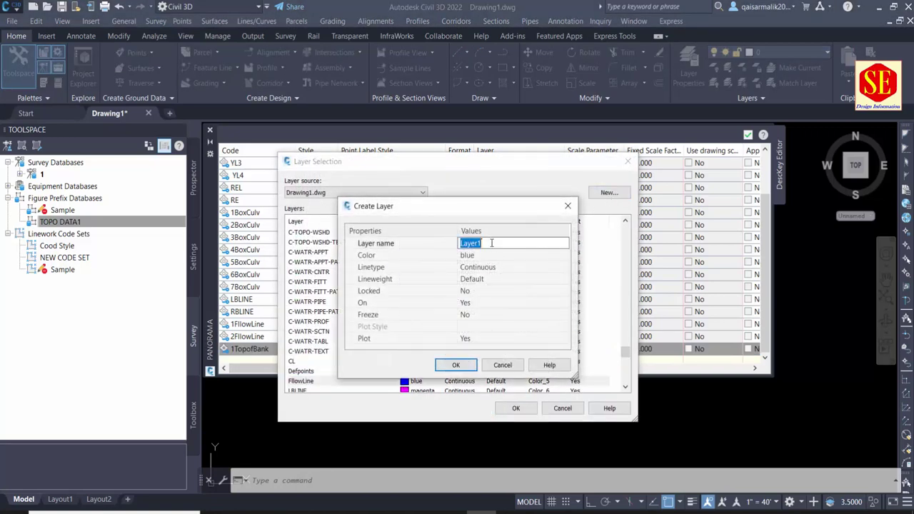
pyautogui.hotkey('ctrl', 'v')
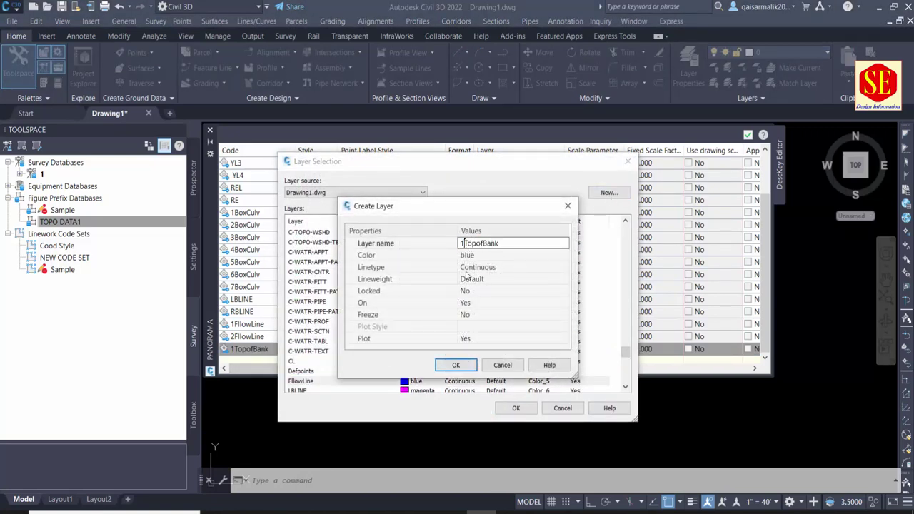
pyautogui.press('BackSpace')
pyautogui.click(491, 258)
pyautogui.click(563, 255)
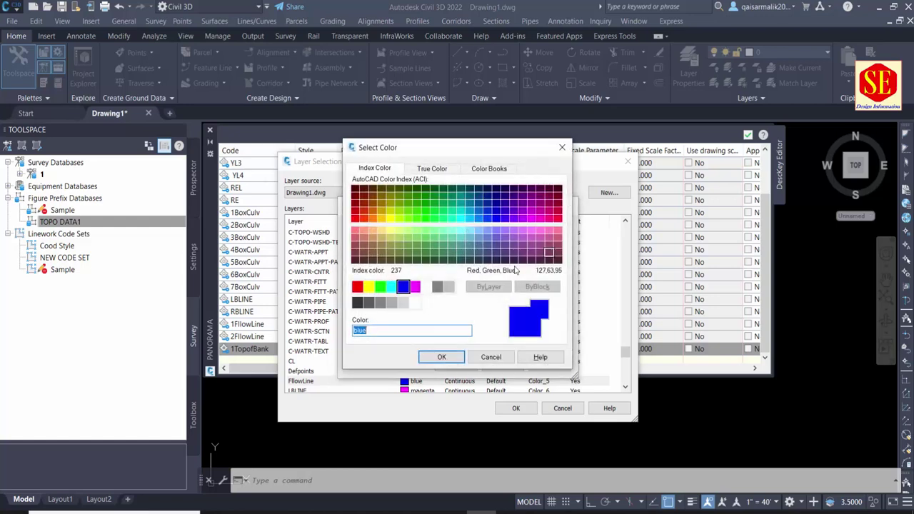
pyautogui.click(379, 287)
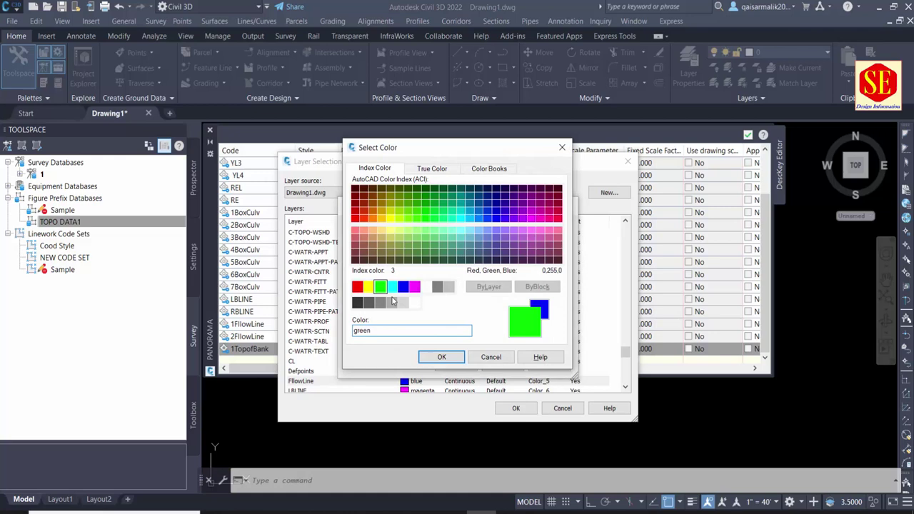
pyautogui.click(441, 357)
pyautogui.click(457, 366)
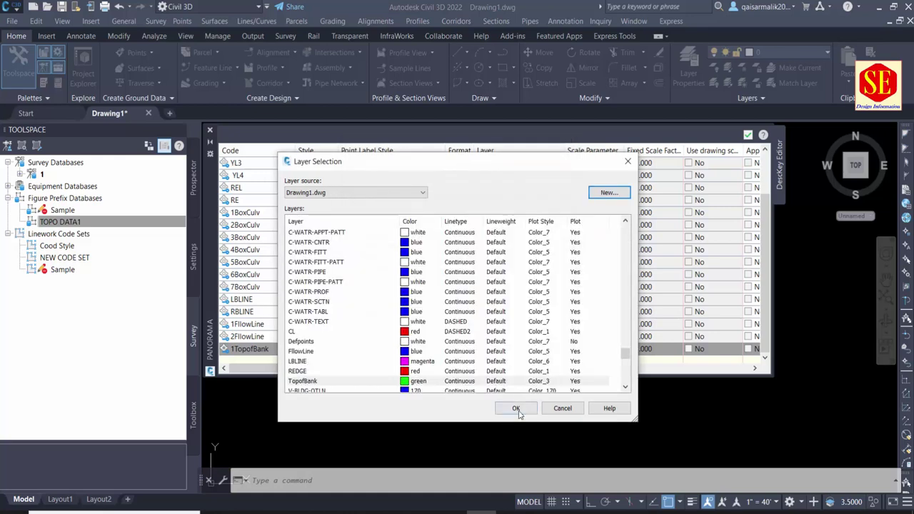
pyautogui.click(515, 407)
# Step: Duplicate the 1TopofBank key and rename the copy's code to 2TopofBank
pyautogui.scroll(-2, 535, 323)
pyautogui.click(257, 349)
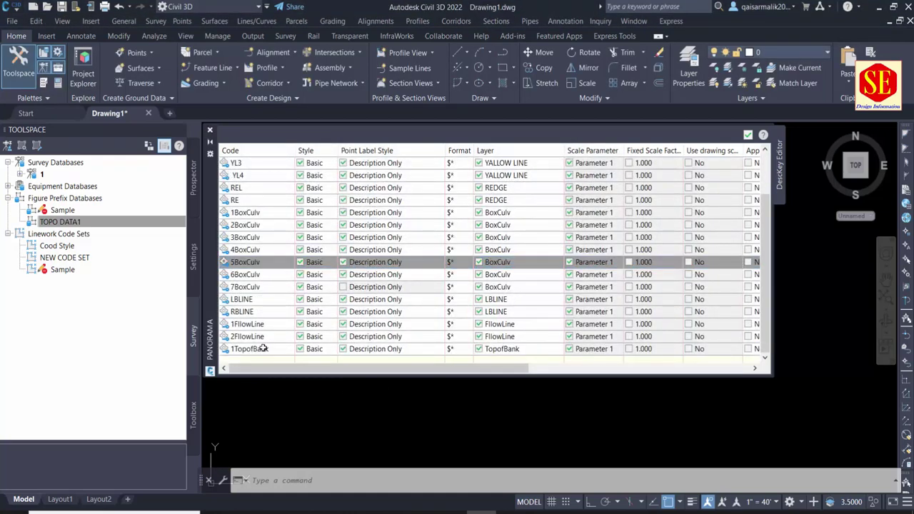
pyautogui.rightClick(263, 349)
pyautogui.click(293, 365)
pyautogui.click(296, 312)
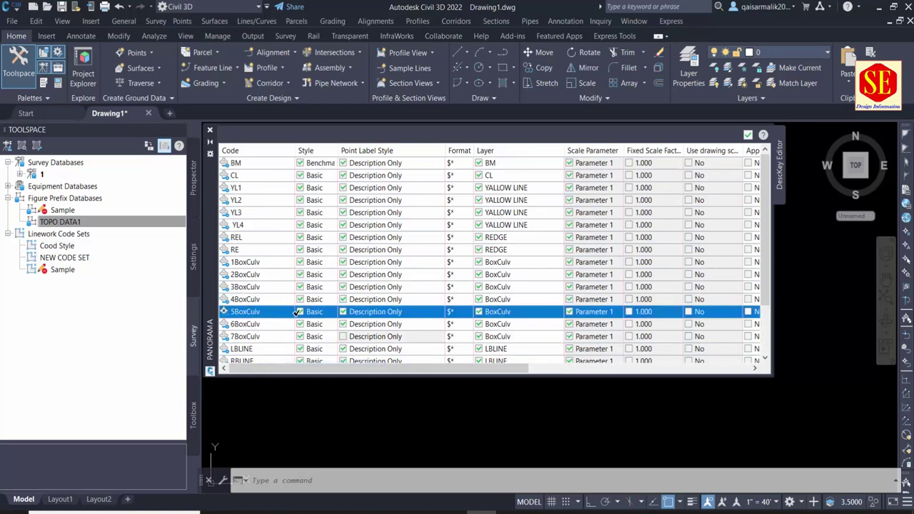
pyautogui.scroll(-2, 278, 337)
pyautogui.click(262, 349)
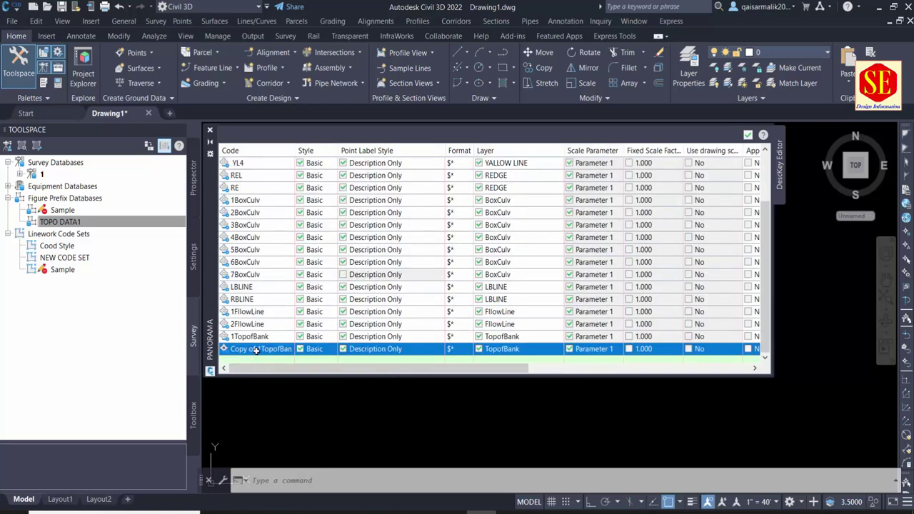
pyautogui.click(260, 349)
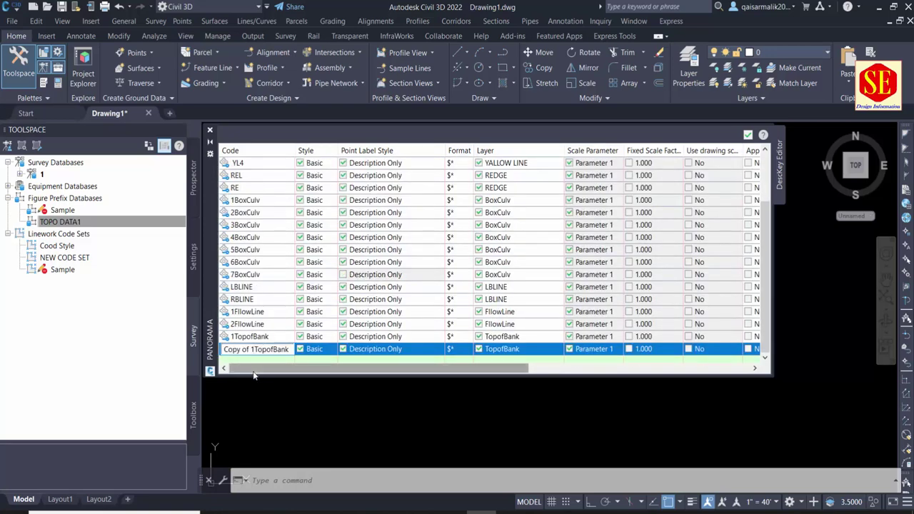
pyautogui.press('BackSpace')
pyautogui.press('BackSpace')
pyautogui.press('BackSpace')
pyautogui.press('BackSpace')
pyautogui.press('BackSpace')
pyautogui.press('BackSpace')
pyautogui.press('BackSpace')
pyautogui.press('BackSpace')
pyautogui.press('BackSpace')
pyautogui.write('2')
pyautogui.press('Return')
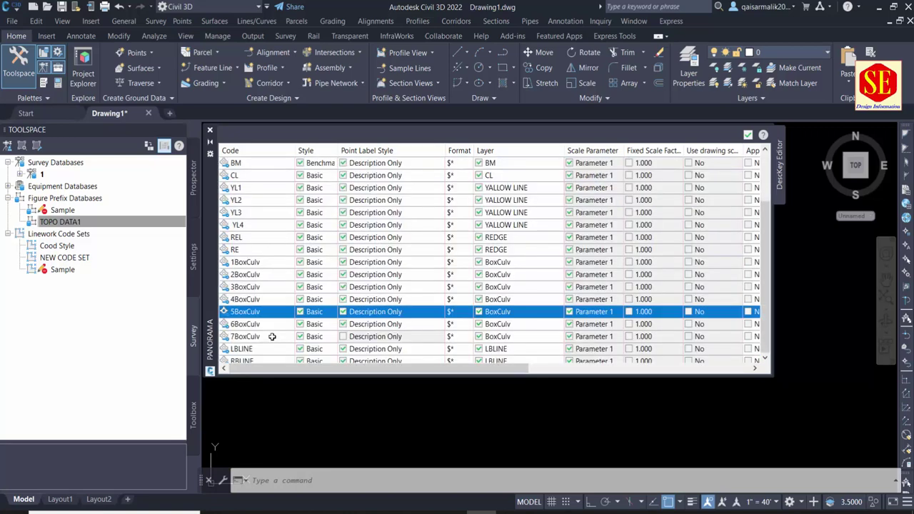
# Step: Duplicate the 2TopofBank key and rename the copy's code to 3TopofBank
pyautogui.rightClick(258, 348)
pyautogui.scroll(2, 267, 328)
pyautogui.click(273, 311)
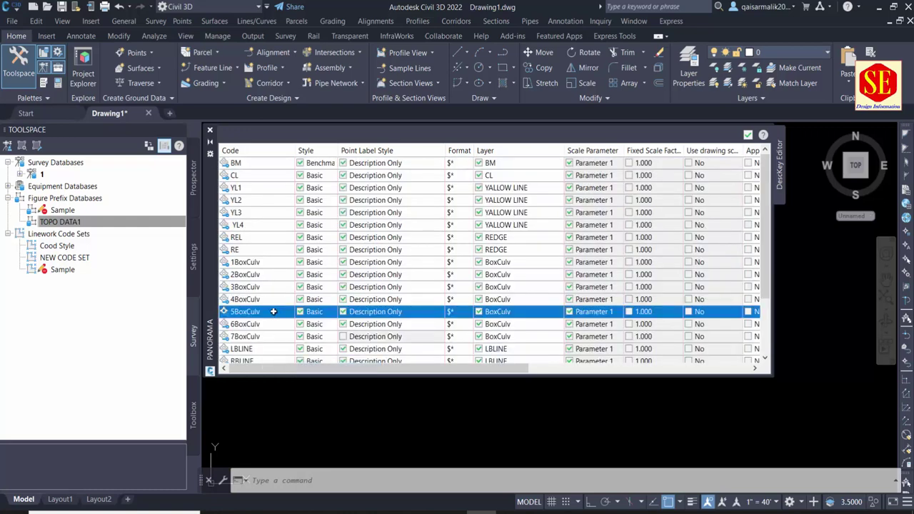
pyautogui.scroll(-2, 274, 311)
pyautogui.click(263, 348)
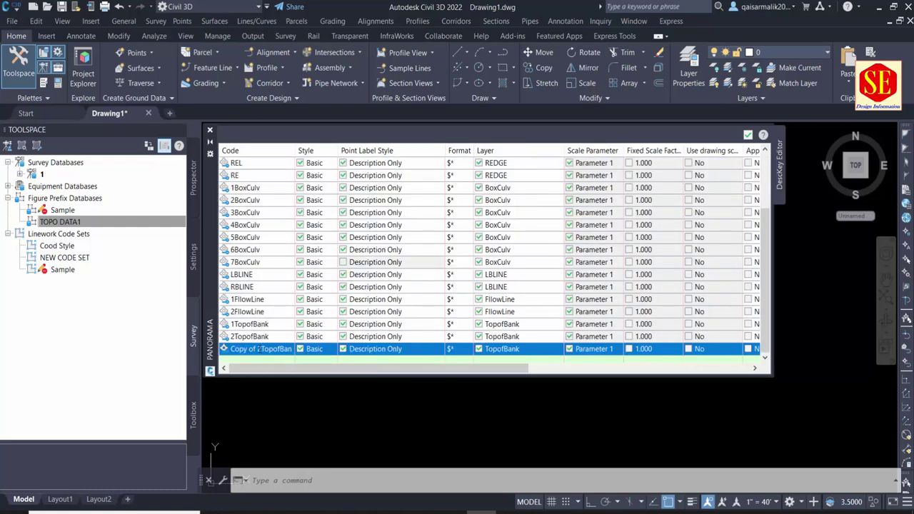
pyautogui.click(258, 349)
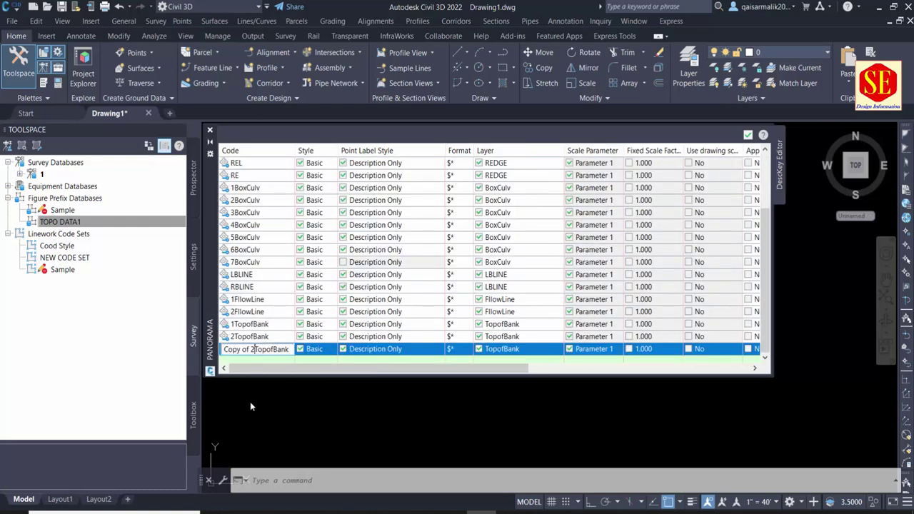
pyautogui.press('BackSpace')
pyautogui.press('BackSpace')
pyautogui.press('BackSpace')
pyautogui.press('BackSpace')
pyautogui.press('BackSpace')
pyautogui.press('BackSpace')
pyautogui.press('BackSpace')
pyautogui.press('BackSpace')
pyautogui.write('3')
pyautogui.click(279, 332)
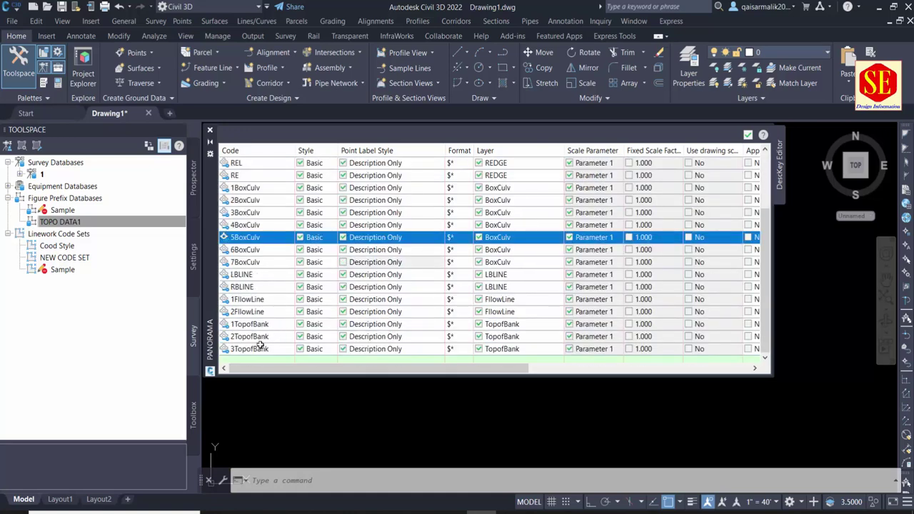
# Step: Duplicate the 3TopofBank key and rename the copy's code to 4TopofBank
pyautogui.click(251, 349)
pyautogui.rightClick(251, 350)
pyautogui.click(284, 370)
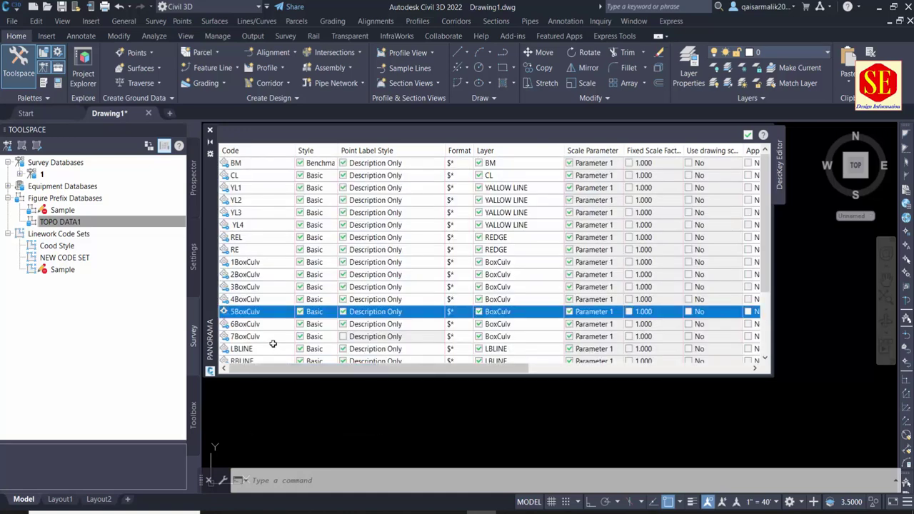
pyautogui.scroll(-3, 257, 347)
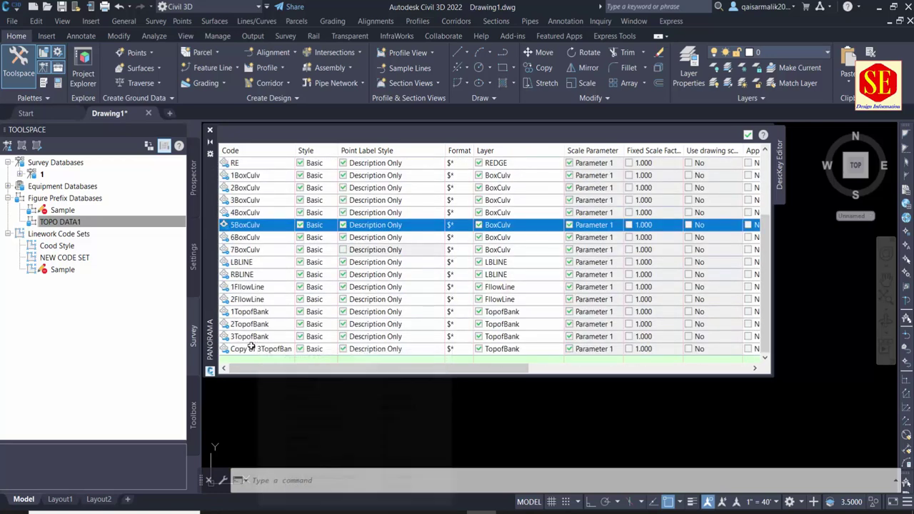
pyautogui.click(252, 348)
pyautogui.click(255, 347)
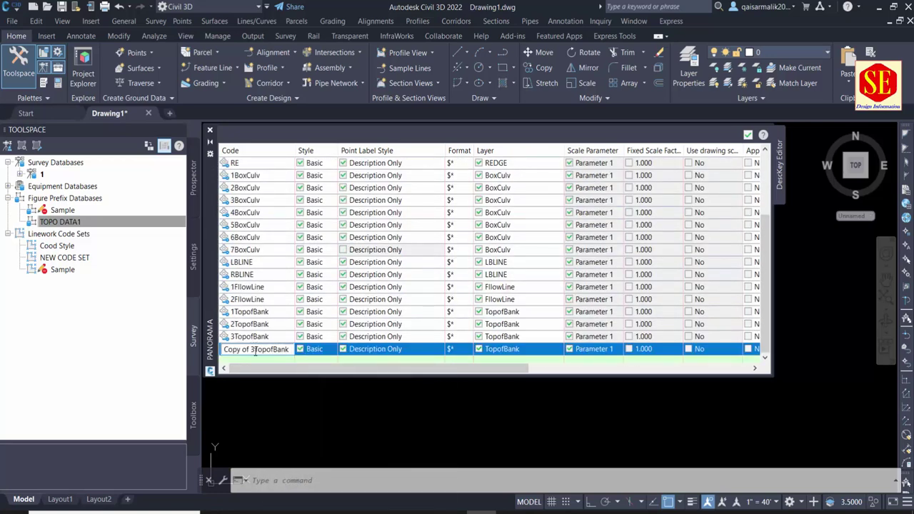
pyautogui.press('BackSpace')
pyautogui.press('BackSpace')
pyautogui.press('BackSpace')
pyautogui.press('BackSpace')
pyautogui.press('BackSpace')
pyautogui.press('BackSpace')
pyautogui.press('BackSpace')
pyautogui.press('BackSpace')
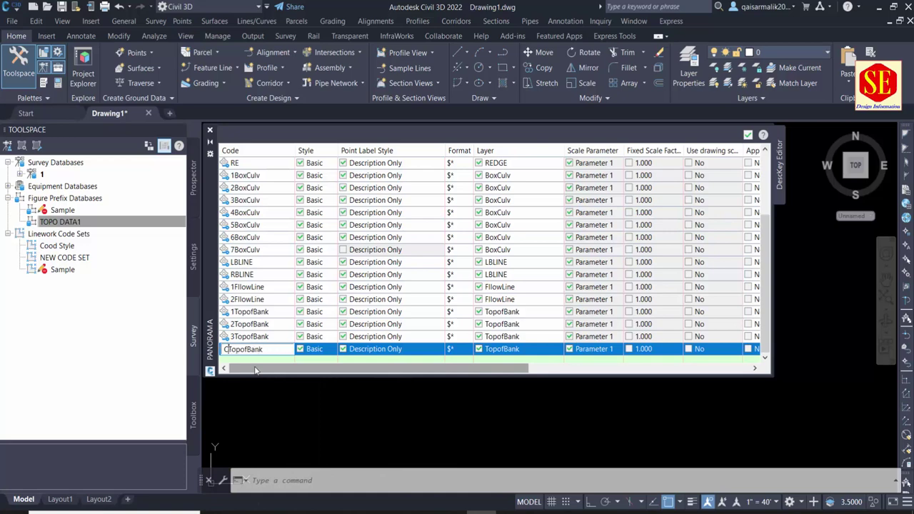
pyautogui.press('BackSpace')
pyautogui.write('4')
pyautogui.press('Return')
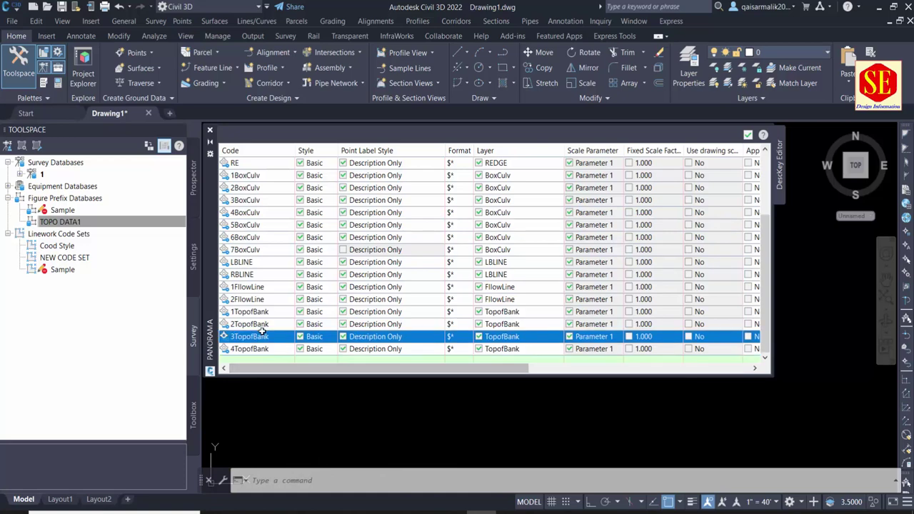
# Step: Review the point codes in XYZ.csv in Excel, then return to the description key table
pyautogui.hotkey('alt', 'Tab')
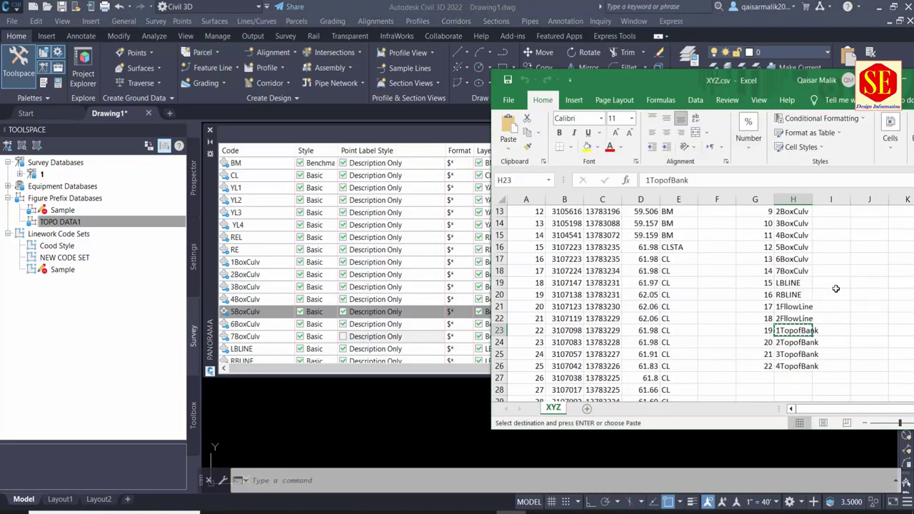
pyautogui.scroll(4, 664, 247)
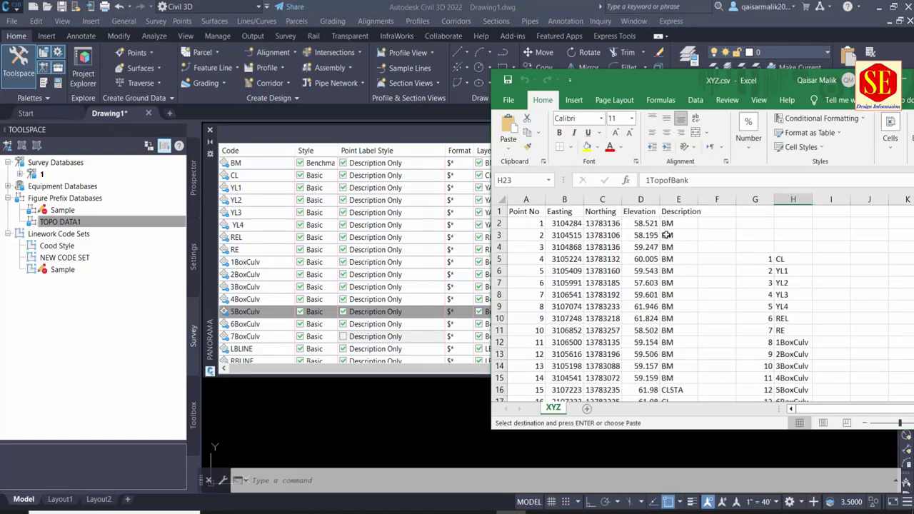
pyautogui.scroll(-6, 670, 303)
pyautogui.scroll(-7, 671, 307)
pyautogui.scroll(-14, 671, 311)
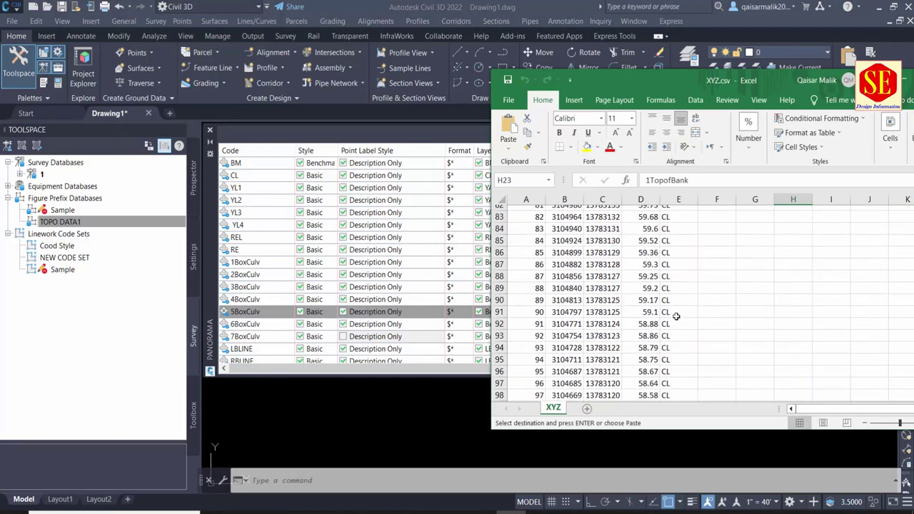
pyautogui.scroll(-8, 675, 316)
pyautogui.scroll(-7, 664, 323)
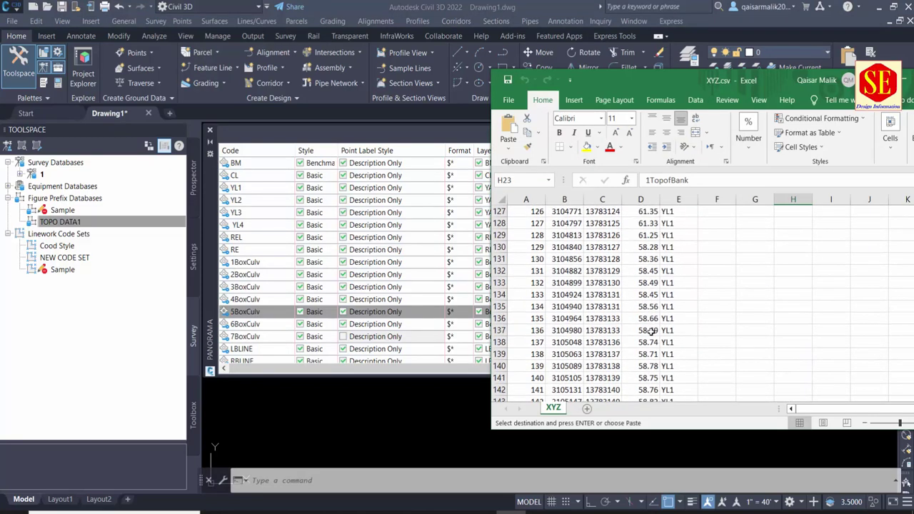
pyautogui.click(290, 350)
pyautogui.scroll(-3, 282, 347)
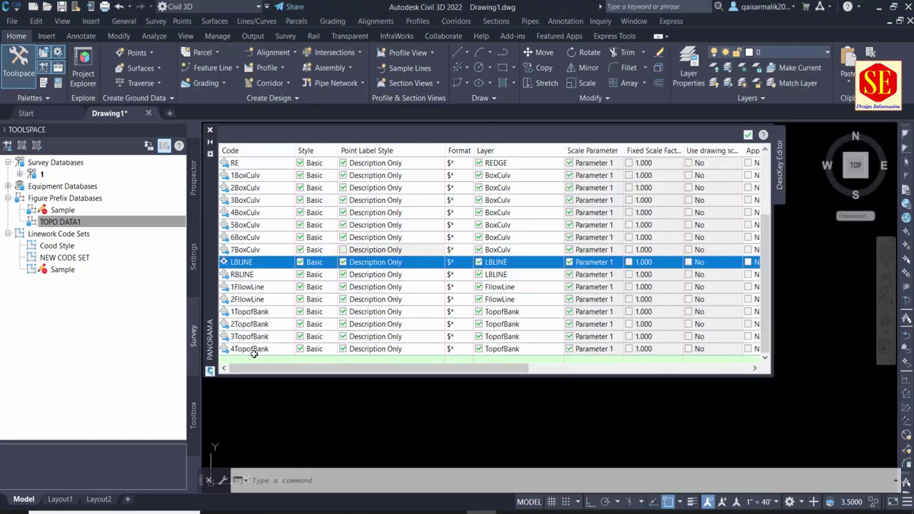
# Step: Duplicate the 4TopofBank key and rename the copy's code to Tree
pyautogui.click(250, 349)
pyautogui.rightClick(247, 353)
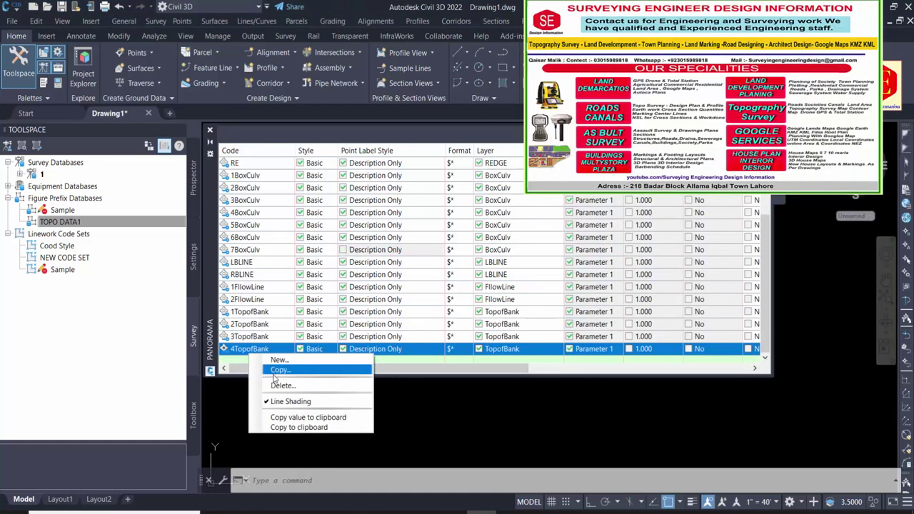
pyautogui.scroll(3, 271, 329)
pyautogui.click(272, 312)
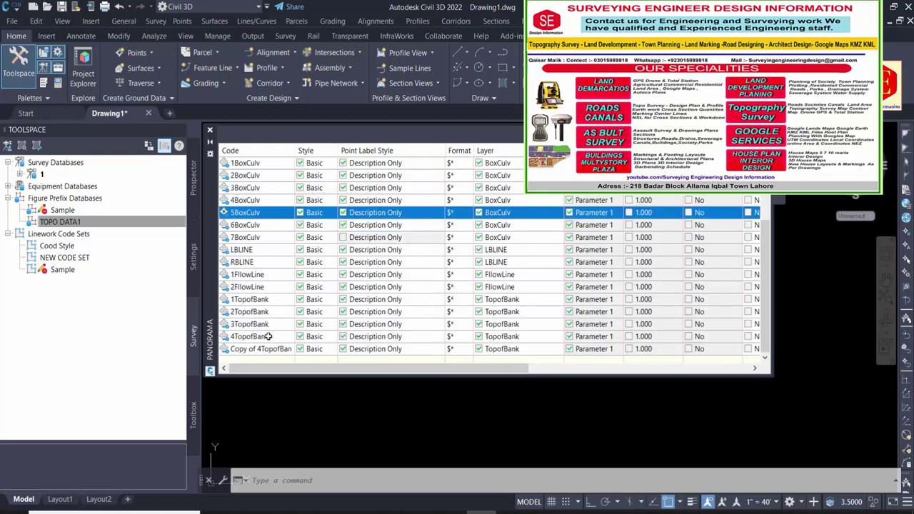
pyautogui.rightClick(260, 350)
pyautogui.click(258, 350)
pyautogui.click(279, 350)
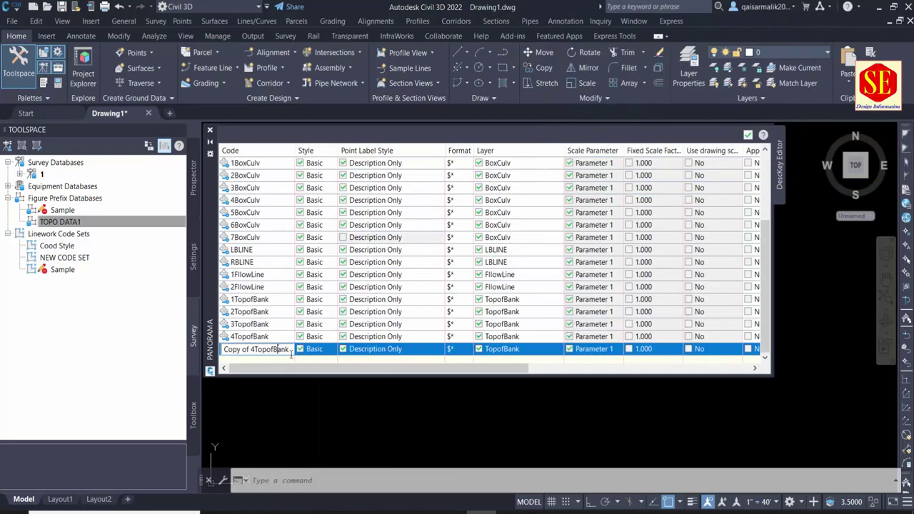
pyautogui.write('T')
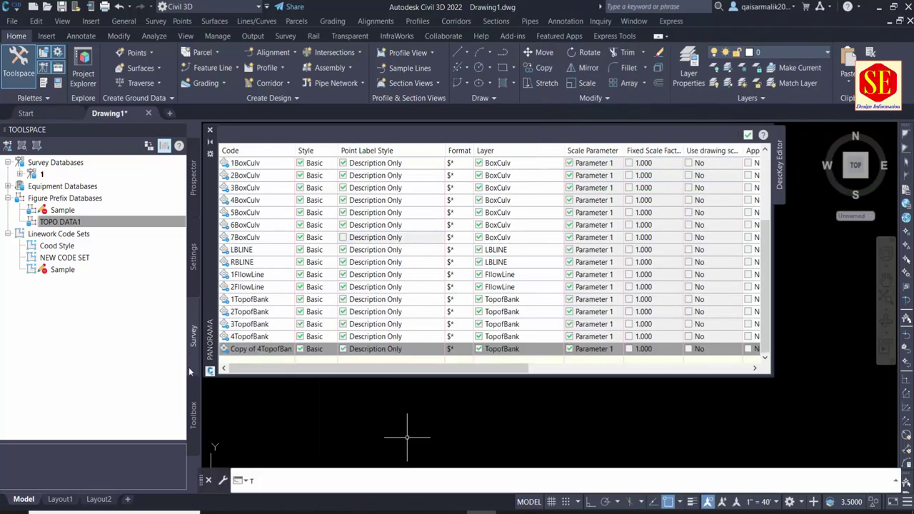
pyautogui.write('ree')
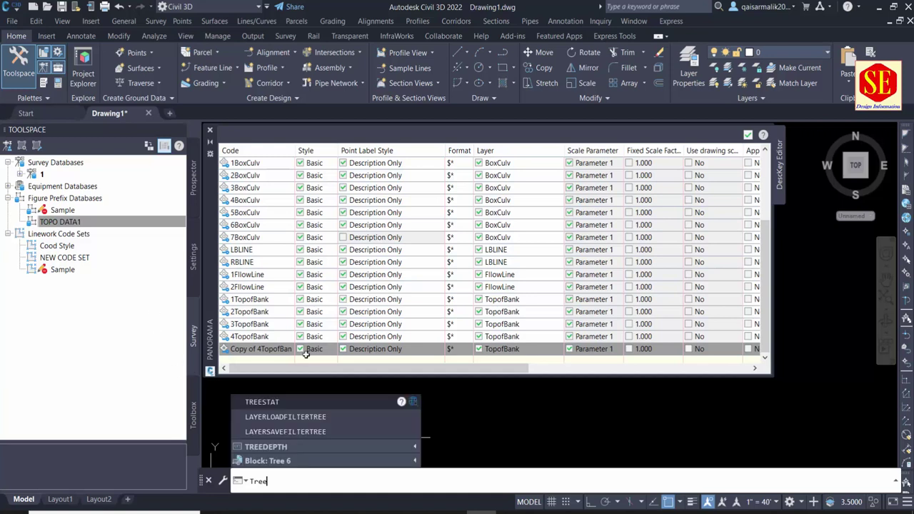
pyautogui.click(266, 349)
pyautogui.write('t')
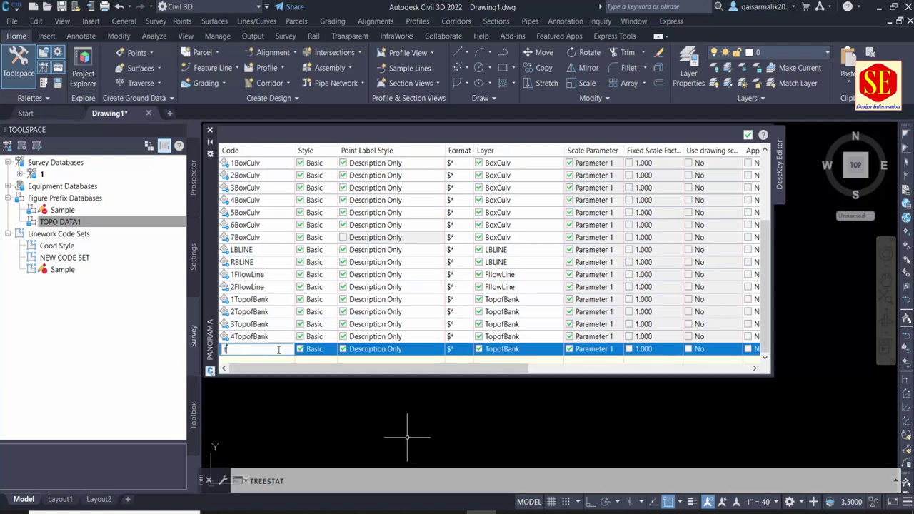
pyautogui.write('Tree')
# Step: Set the Tree key's point style to Tree
pyautogui.click(323, 349)
pyautogui.click(440, 252)
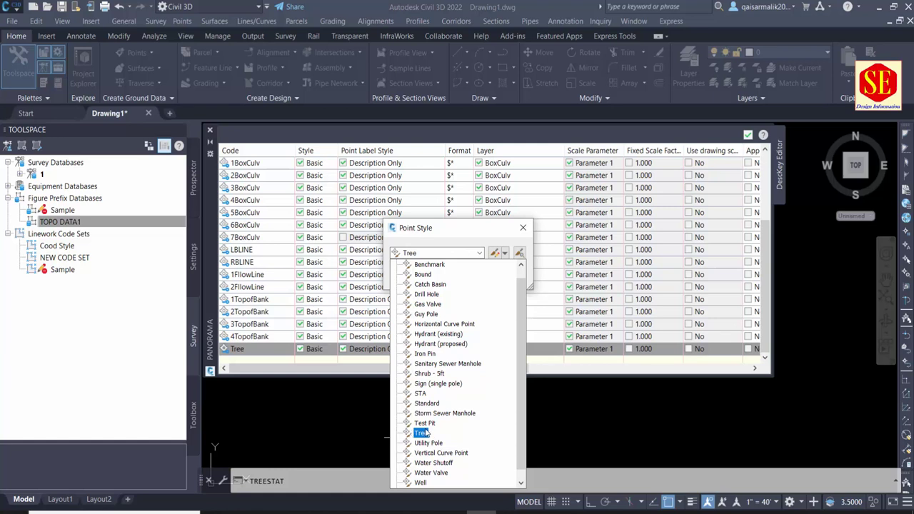
pyautogui.click(424, 432)
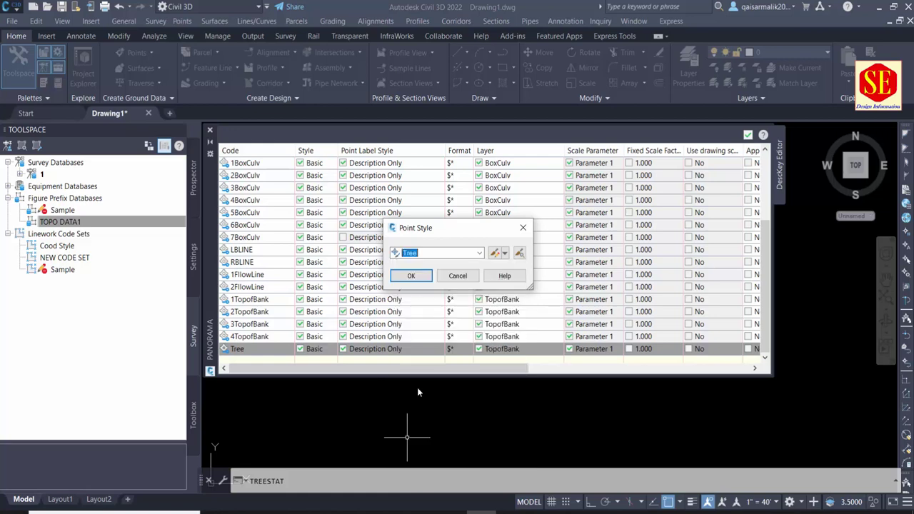
pyautogui.click(411, 277)
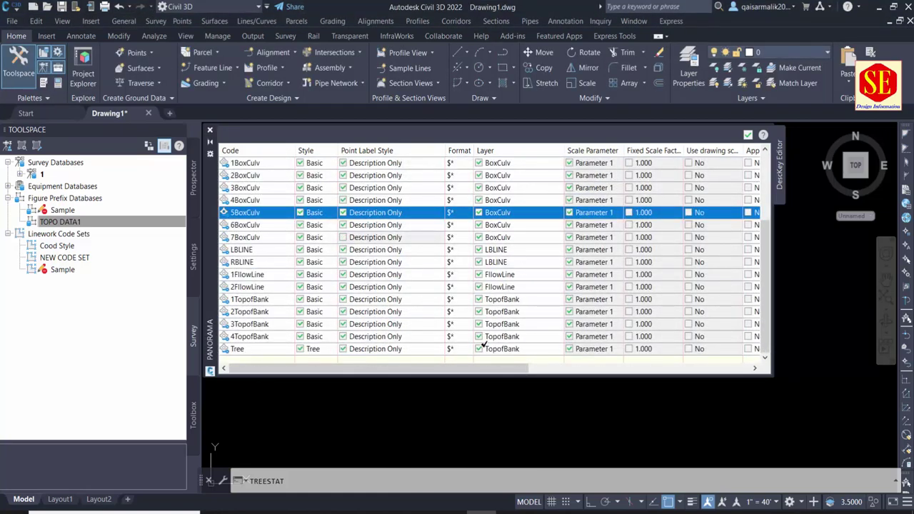
# Step: Create a new layer 'tree' with colour 90 and assign it to the Tree key
pyautogui.click(511, 349)
pyautogui.rightClick(511, 349)
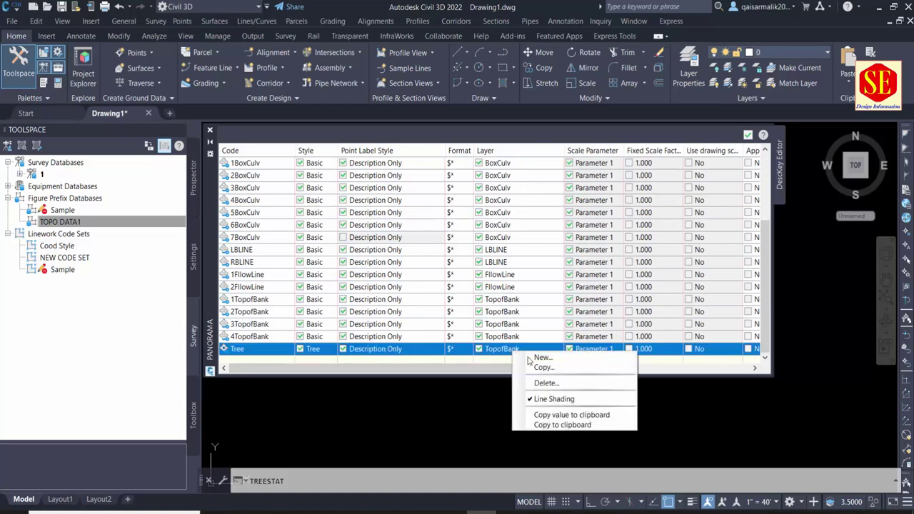
pyautogui.click(532, 357)
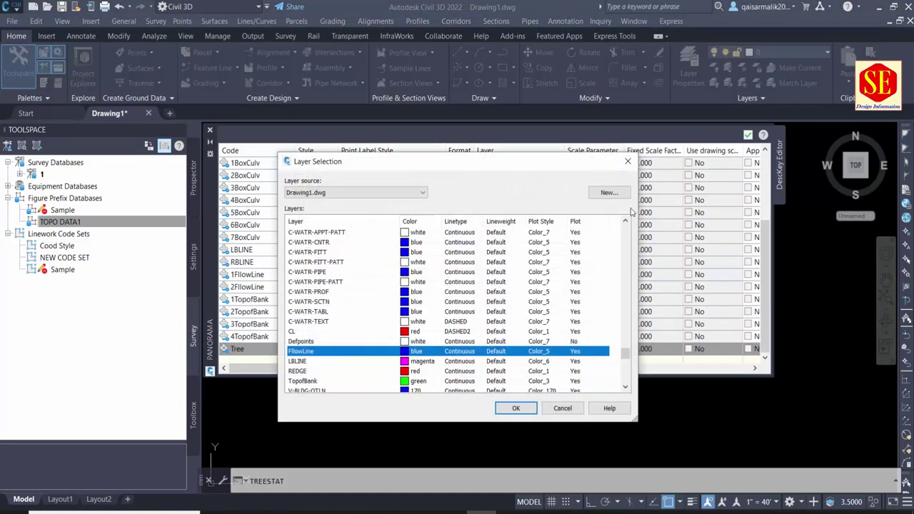
pyautogui.click(609, 193)
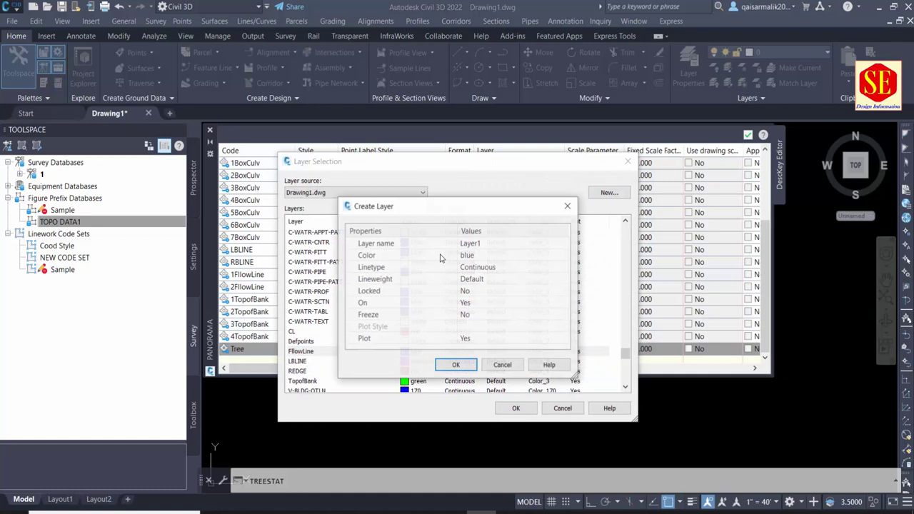
pyautogui.click(496, 243)
pyautogui.write('tr')
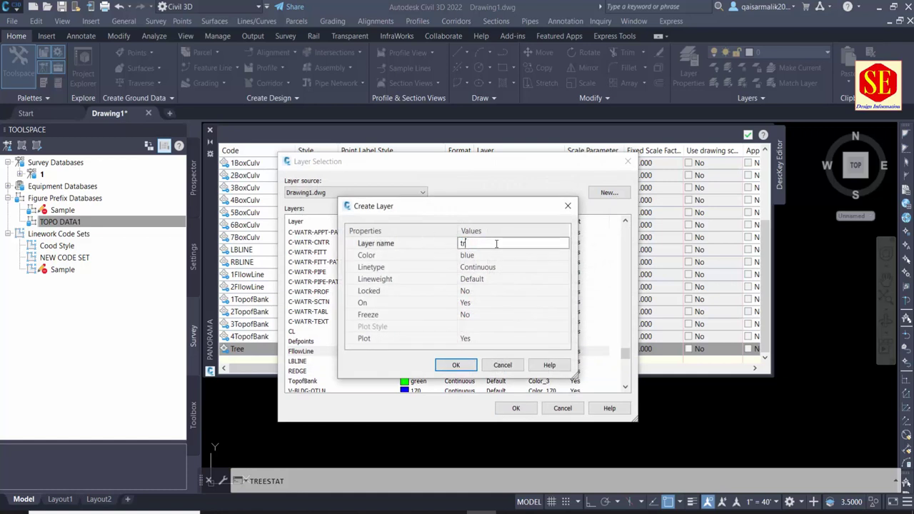
pyautogui.write('ee')
pyautogui.click(485, 257)
pyautogui.click(563, 255)
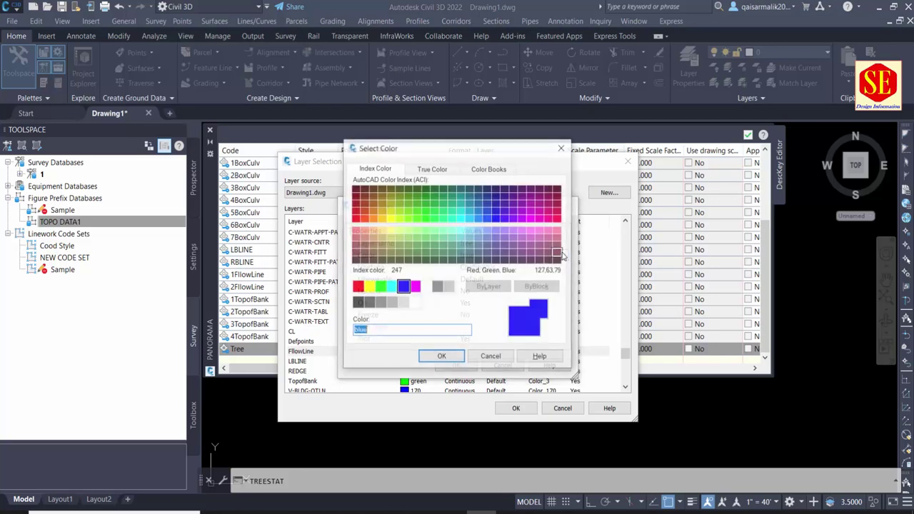
pyautogui.click(427, 225)
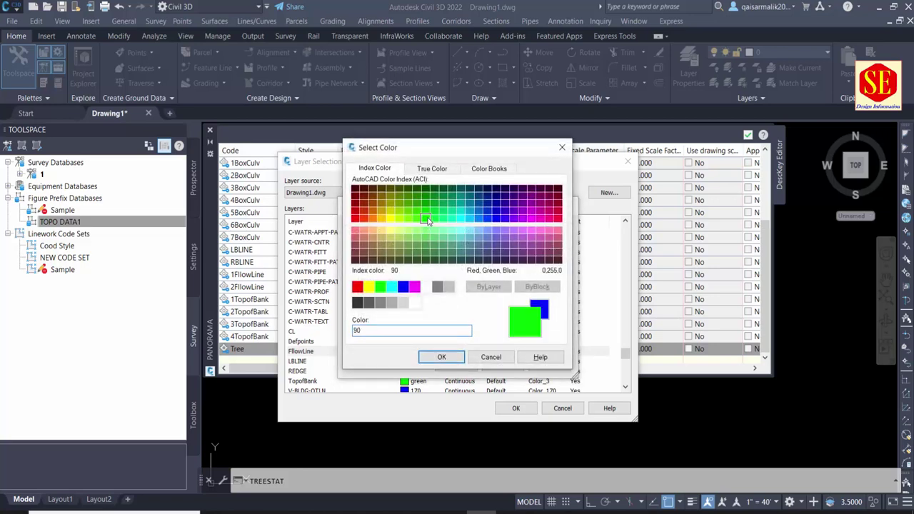
pyautogui.click(442, 357)
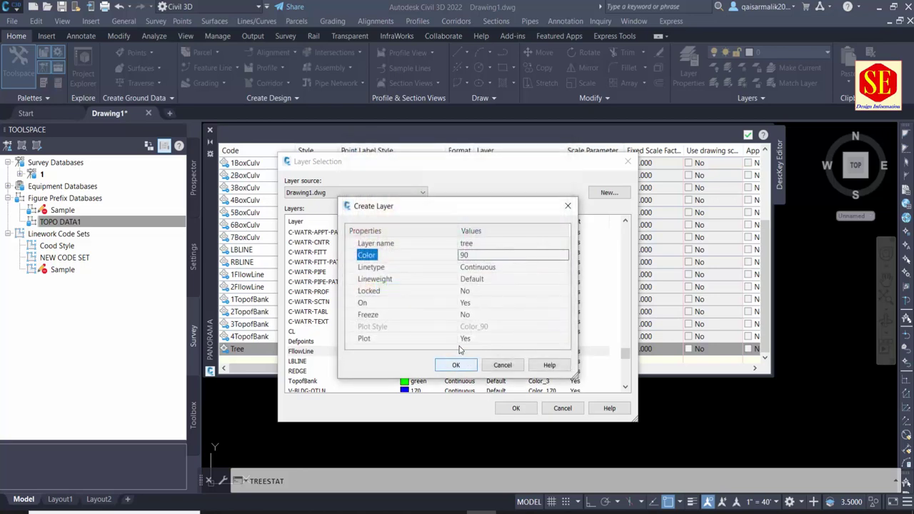
pyautogui.click(457, 367)
pyautogui.click(515, 409)
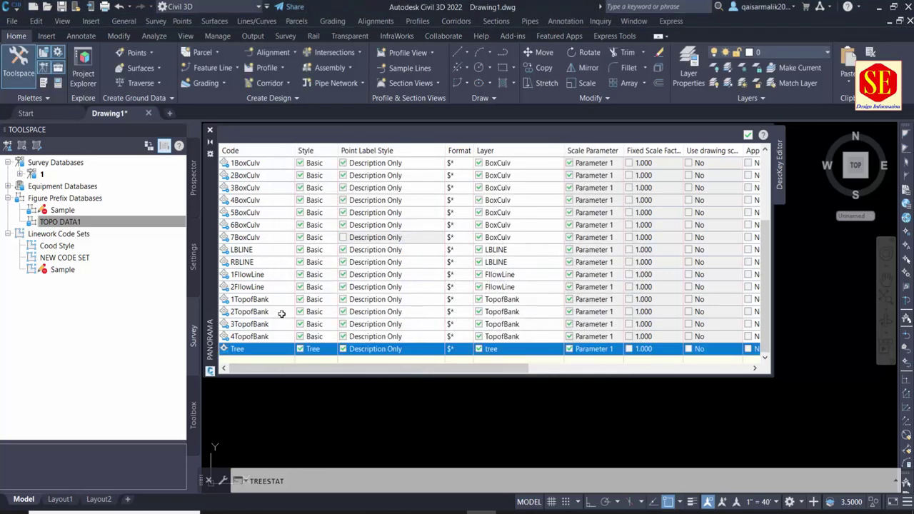
# Step: Duplicate the Tree key and rename the copy's code to LP
pyautogui.rightClick(257, 350)
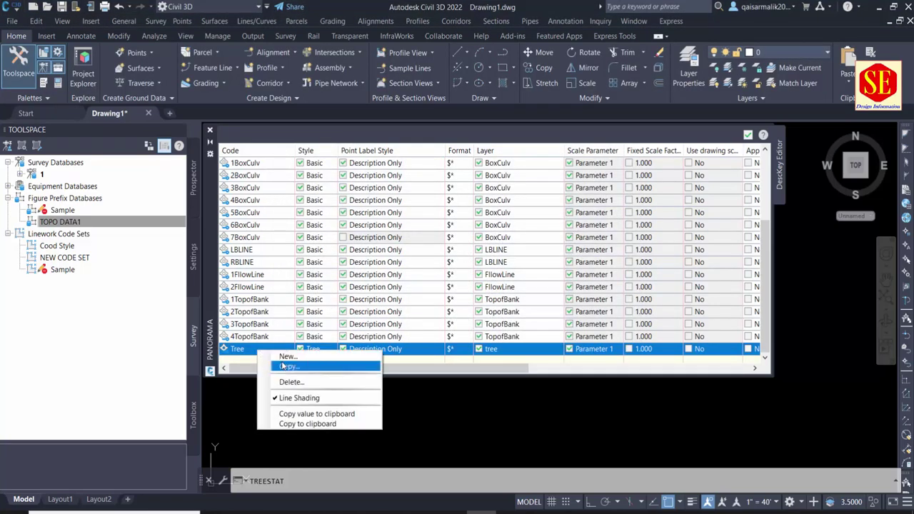
pyautogui.click(260, 365)
pyautogui.scroll(-3, 295, 305)
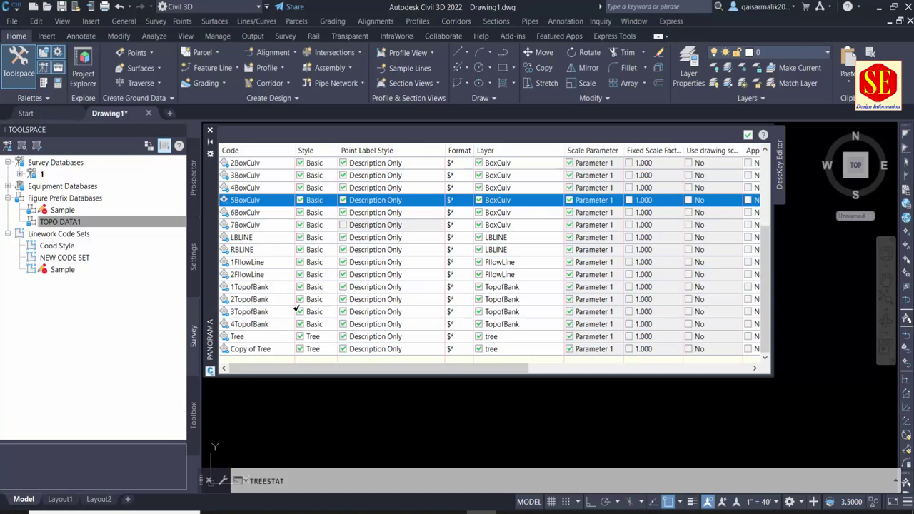
pyautogui.click(253, 350)
pyautogui.click(253, 350)
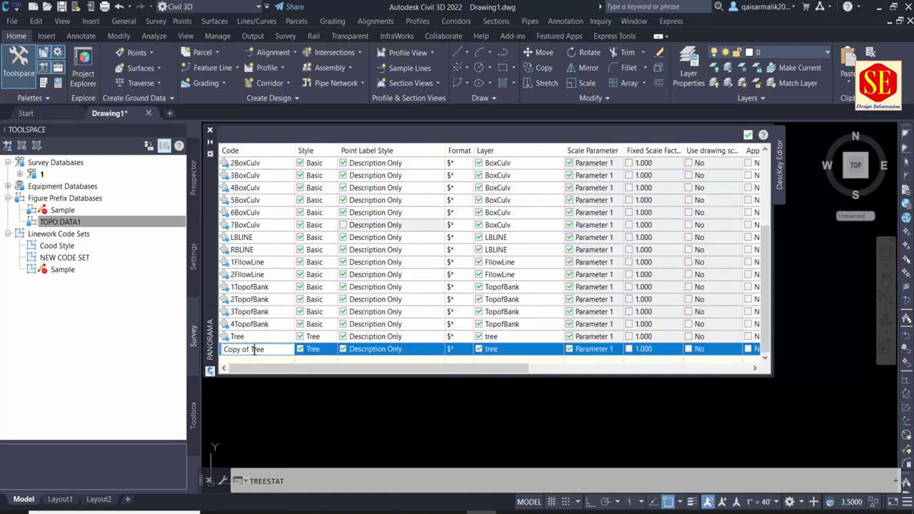
pyautogui.click(134, 360)
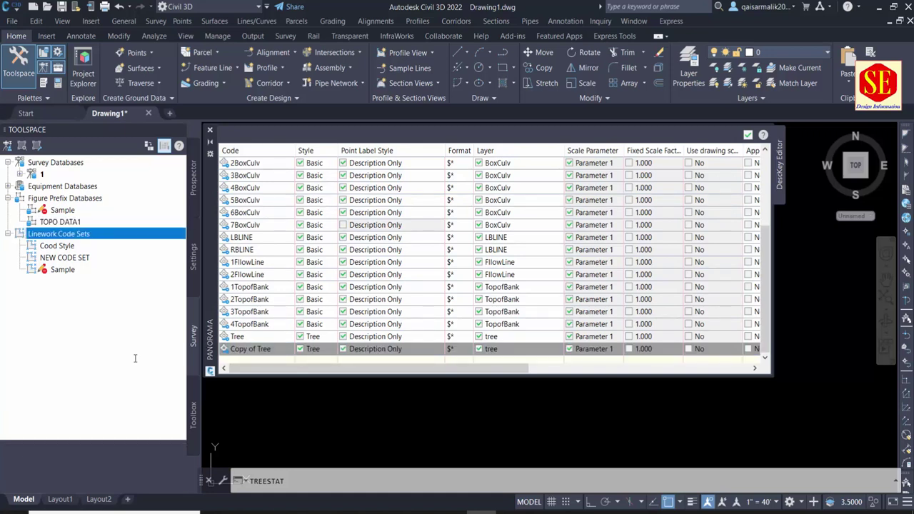
pyautogui.doubleClick(265, 349)
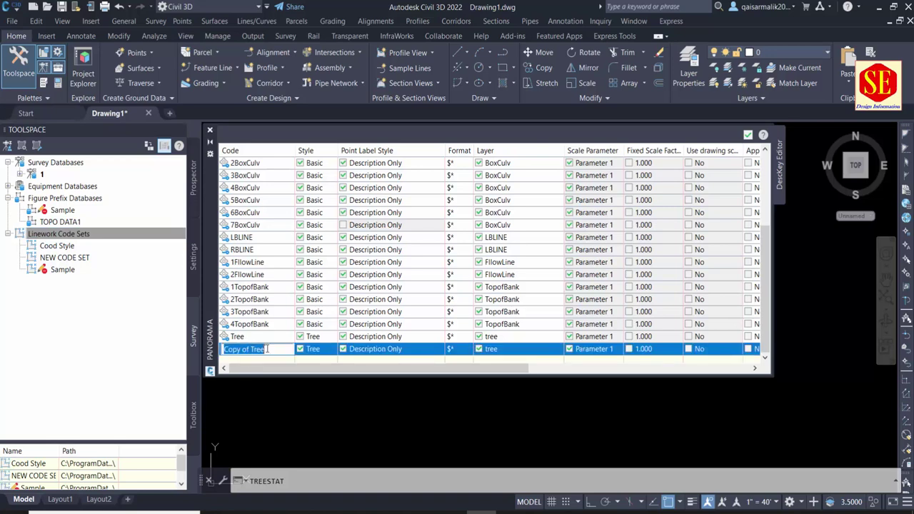
pyautogui.write('LP')
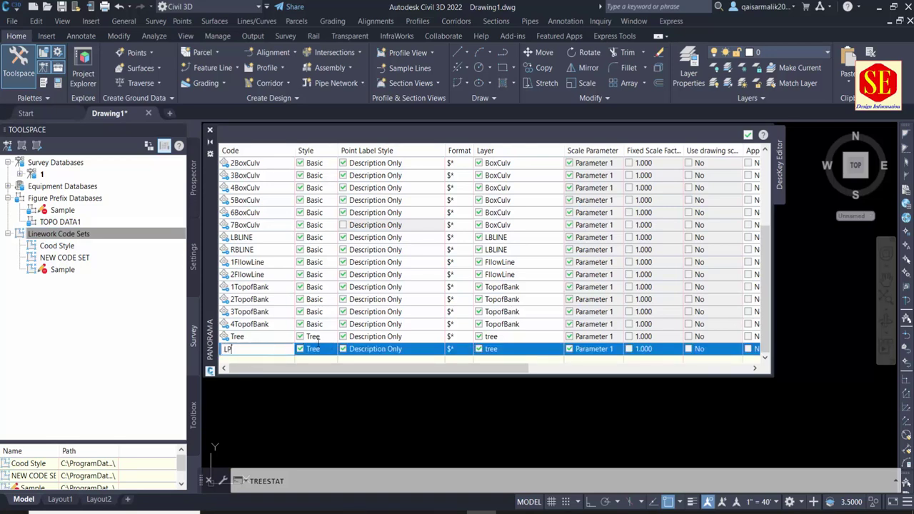
pyautogui.press('Return')
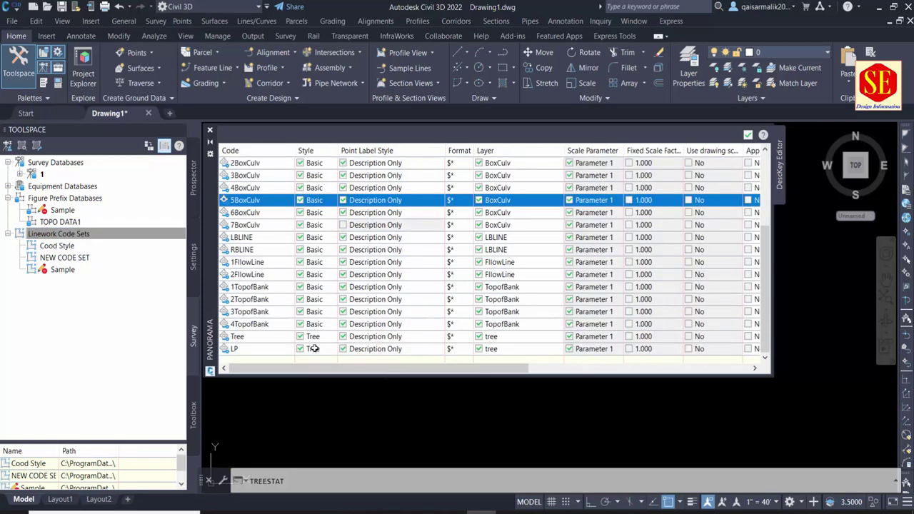
# Step: Set the LP key's point style to Utility Pole
pyautogui.click(314, 348)
pyautogui.click(314, 349)
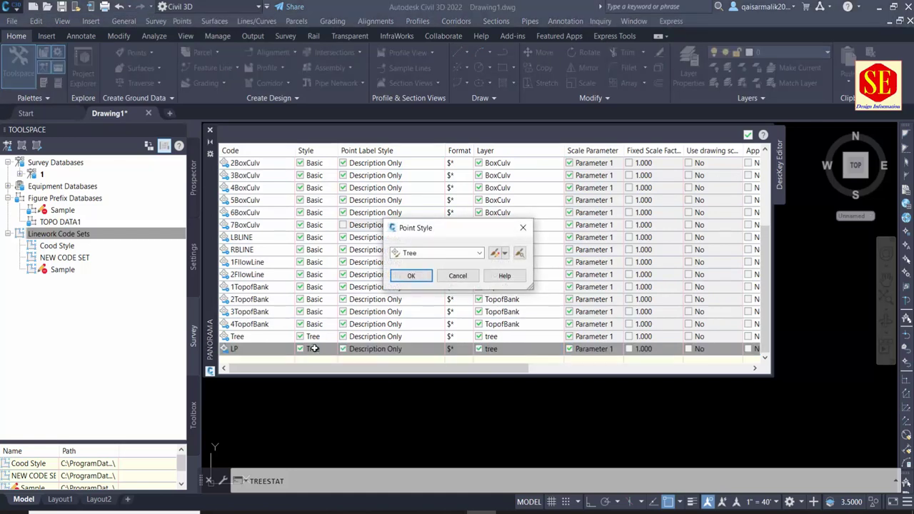
pyautogui.click(425, 254)
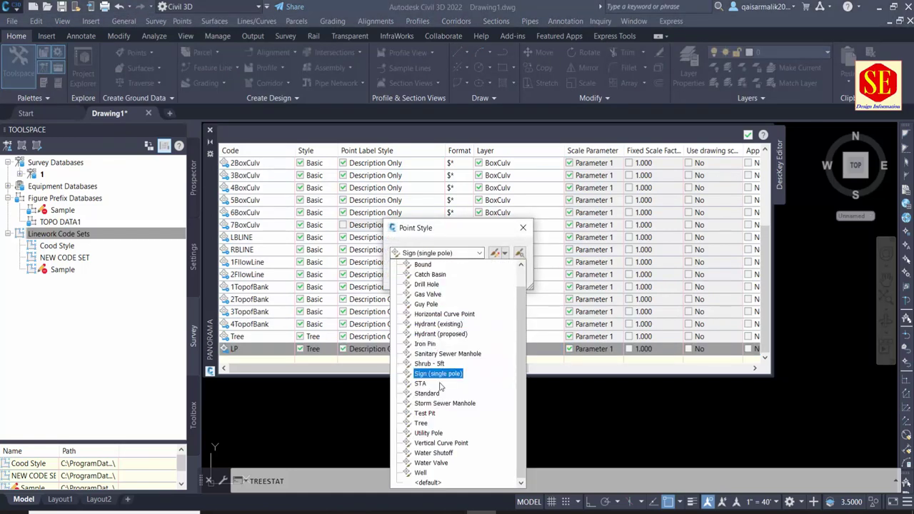
pyautogui.click(425, 433)
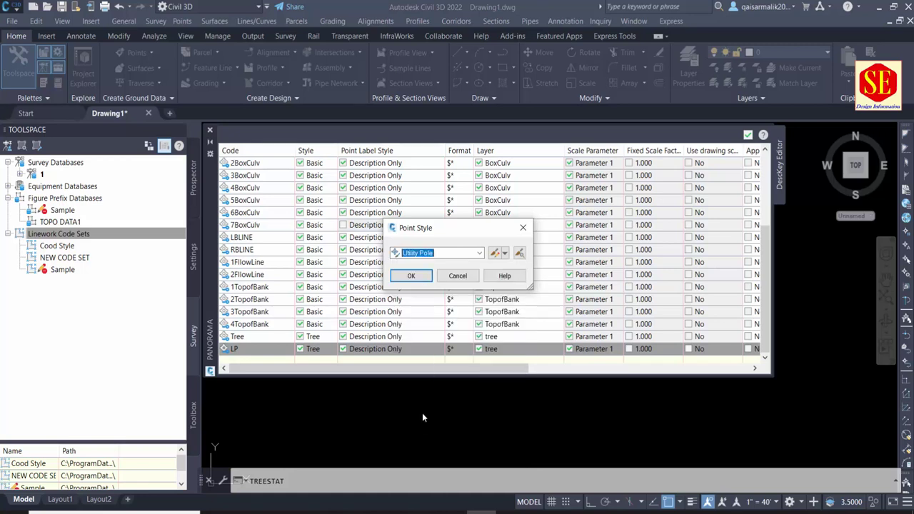
pyautogui.click(411, 276)
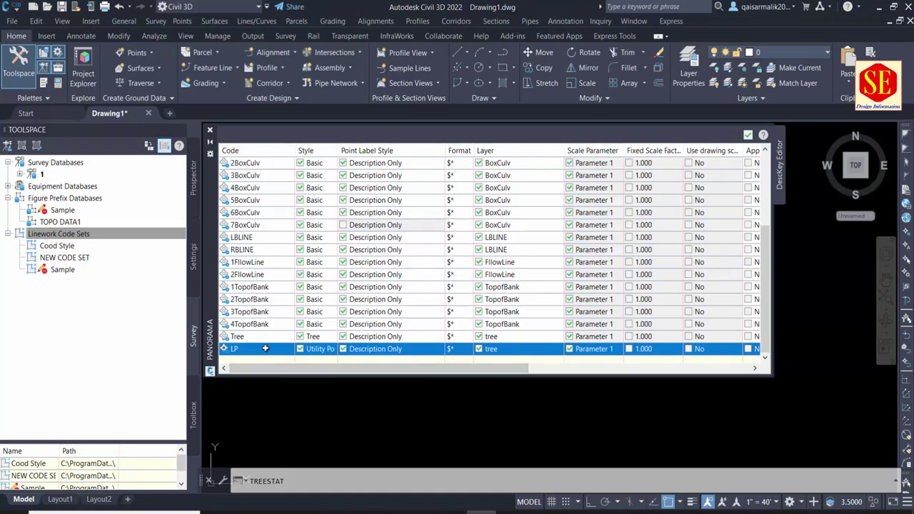
# Step: Create a new layer named LP and assign it to the LP key
pyautogui.click(504, 349)
pyautogui.click(609, 192)
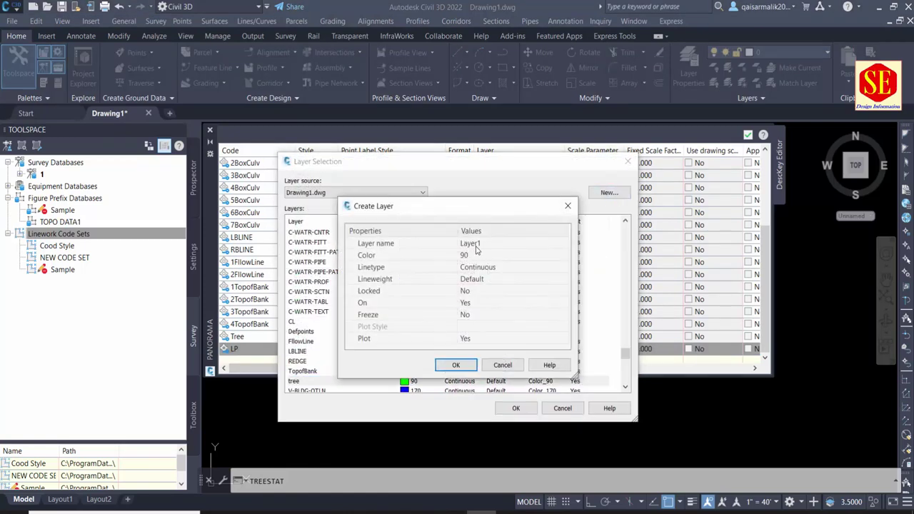
pyautogui.write('LP')
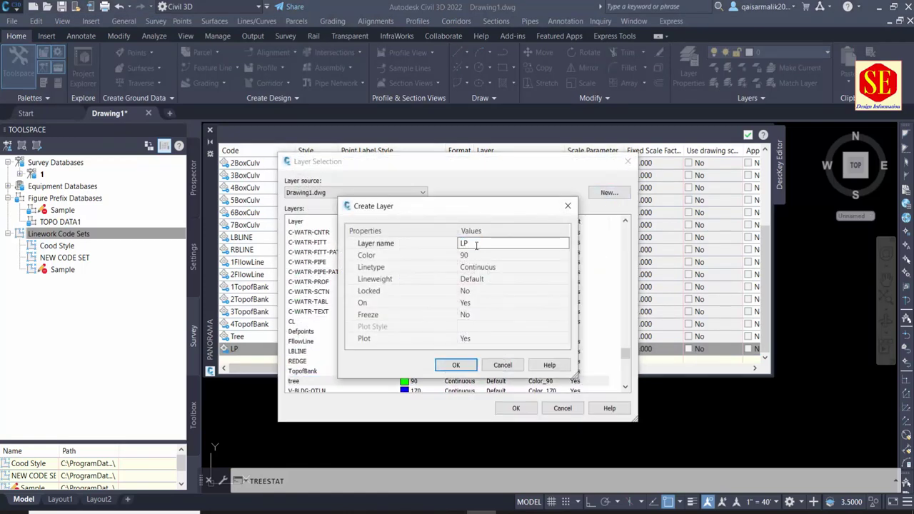
pyautogui.click(460, 365)
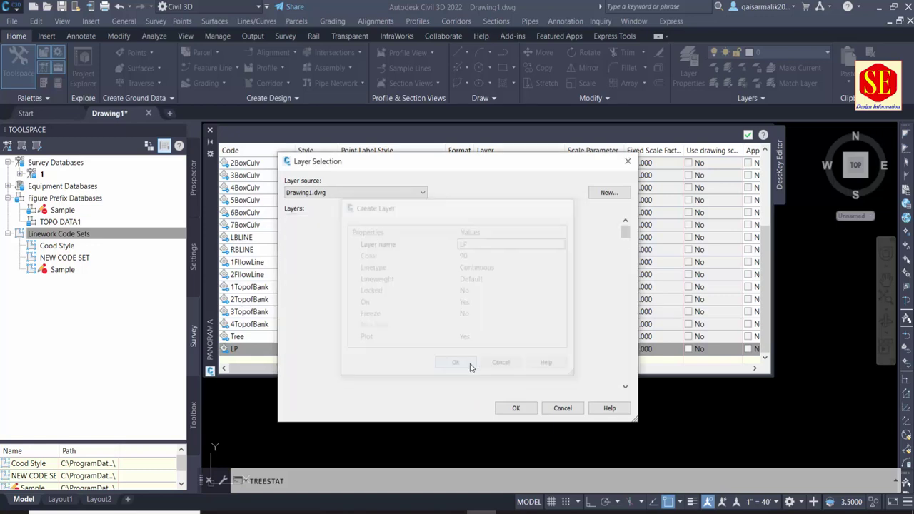
pyautogui.click(515, 408)
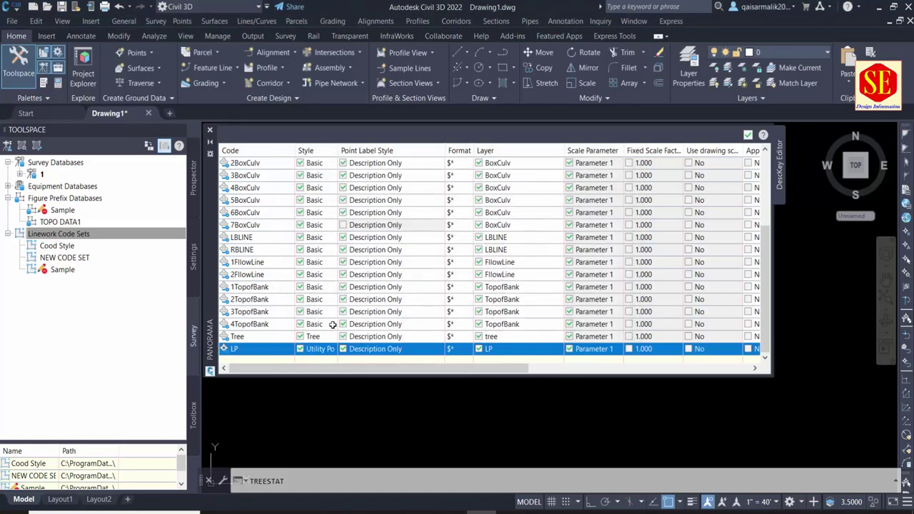
# Step: Duplicate the LP key and rename the copy's code to EP
pyautogui.rightClick(254, 352)
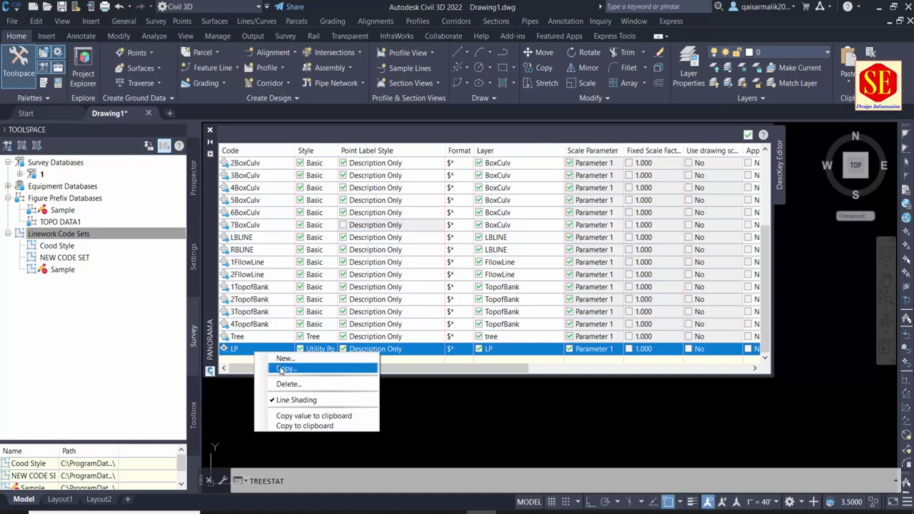
pyautogui.click(284, 369)
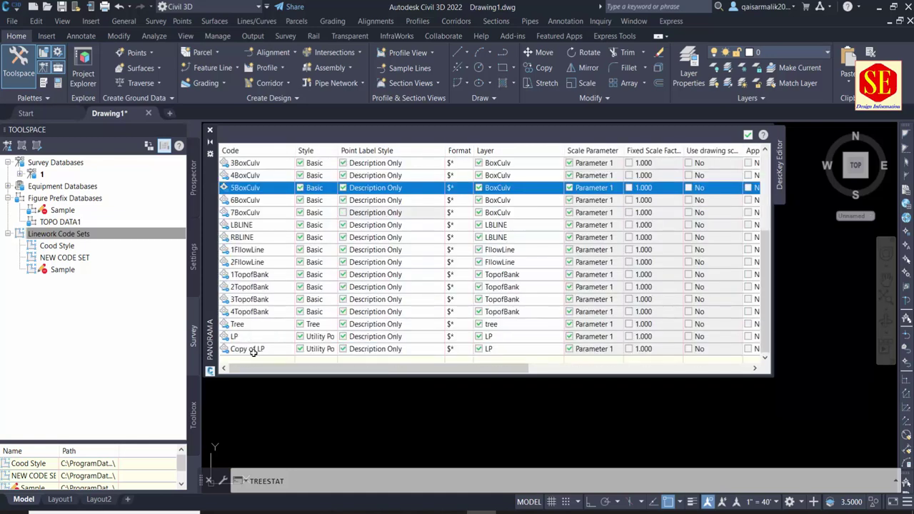
pyautogui.click(254, 351)
pyautogui.click(254, 350)
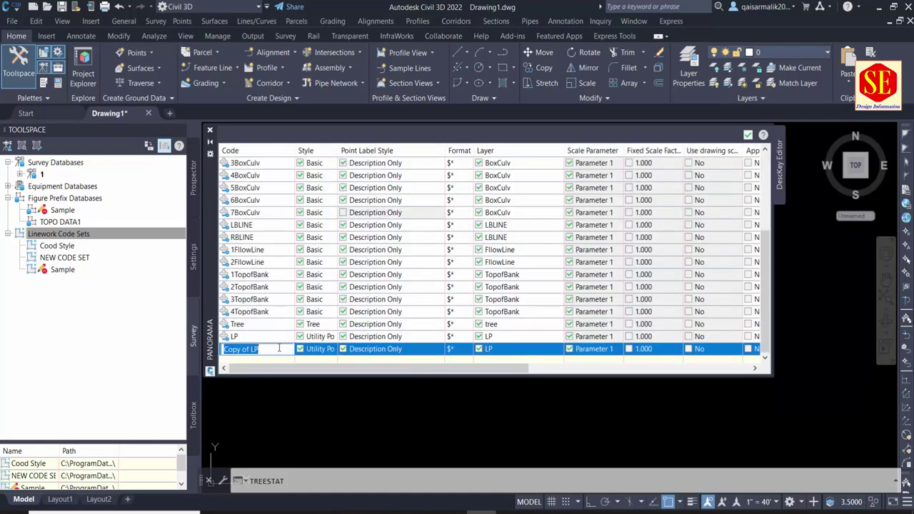
pyautogui.write('EP')
pyautogui.press('Return')
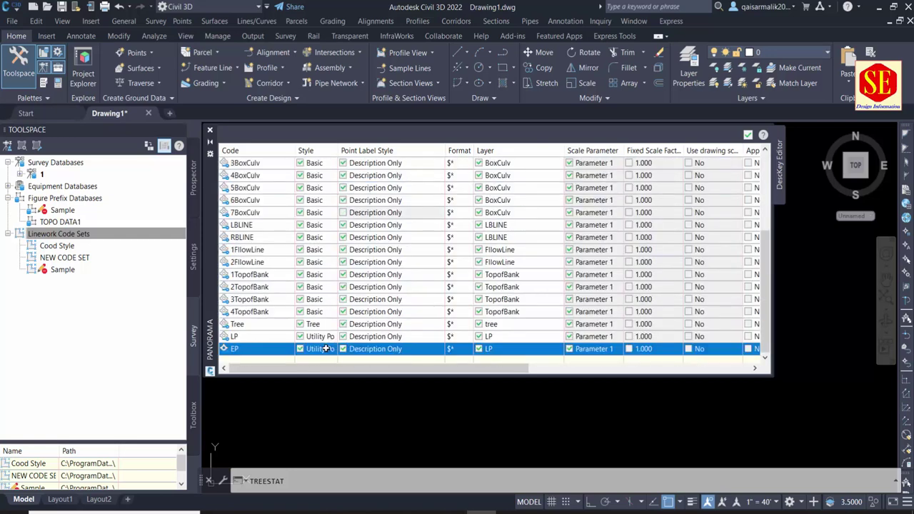
# Step: Keep Utility Pole as the EP point style and close the DescKey Editor
pyautogui.click(326, 349)
pyautogui.click(443, 252)
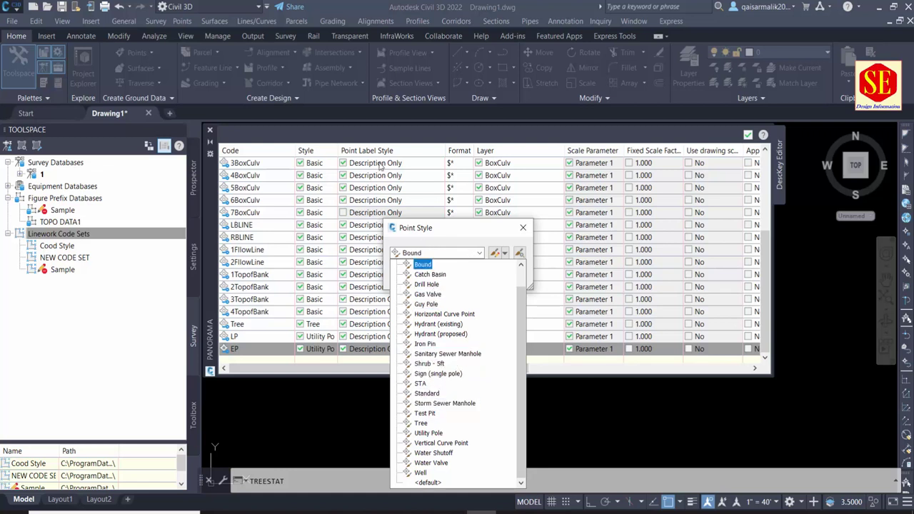
pyautogui.click(526, 228)
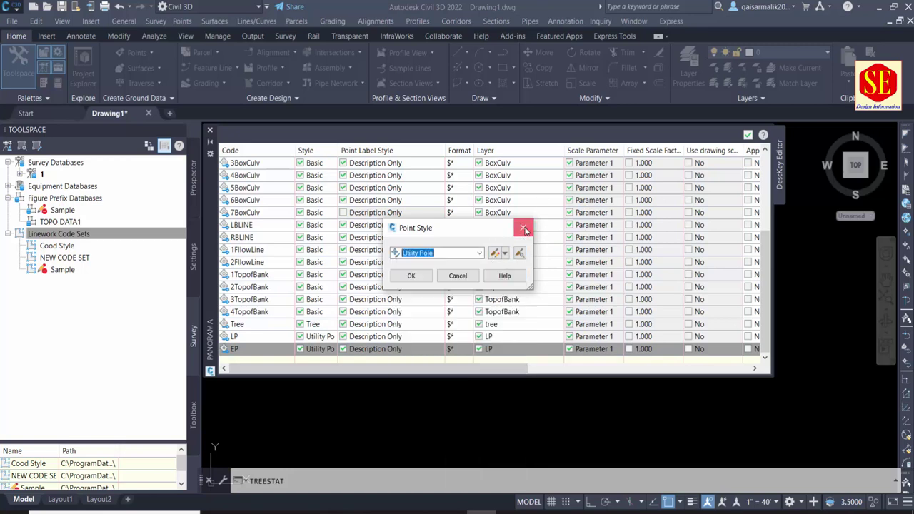
pyautogui.click(525, 228)
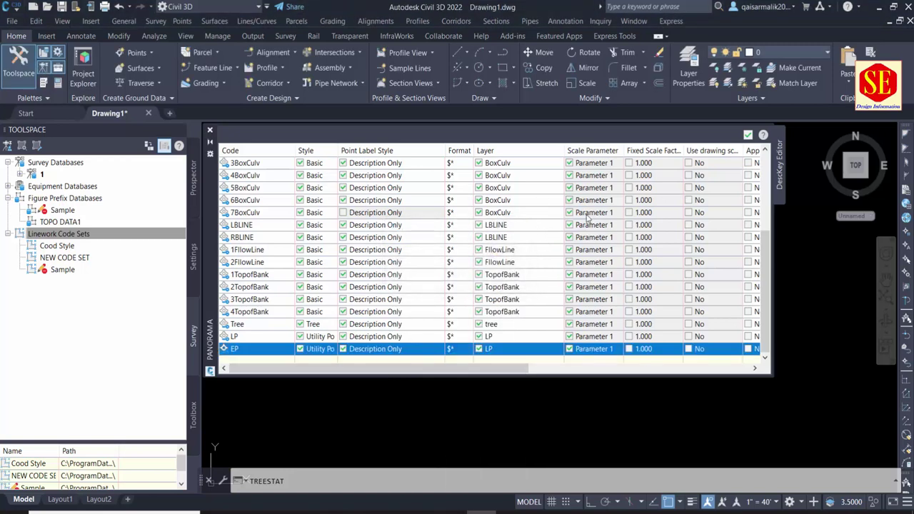
pyautogui.click(748, 136)
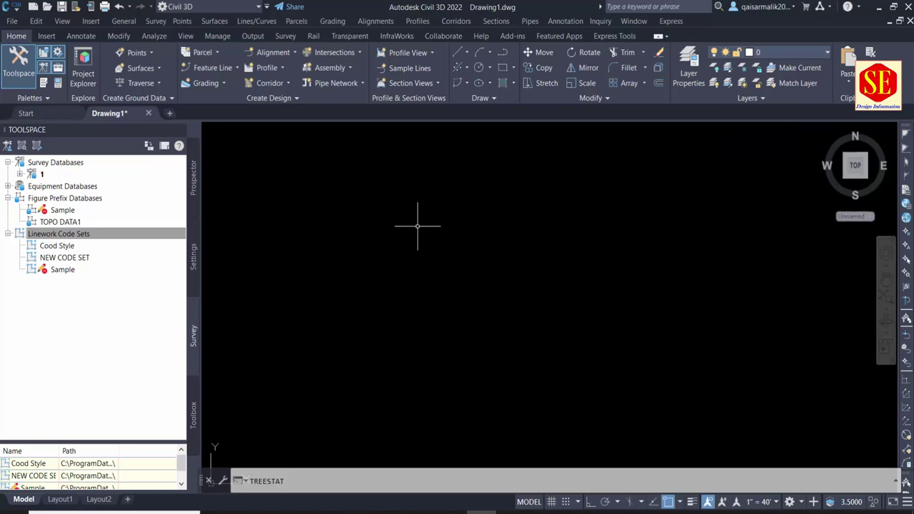
pyautogui.write('REC')
# Step: Run TREESTAT on a window selection, then cancel the pending command
pyautogui.press('Return')
pyautogui.click(347, 198)
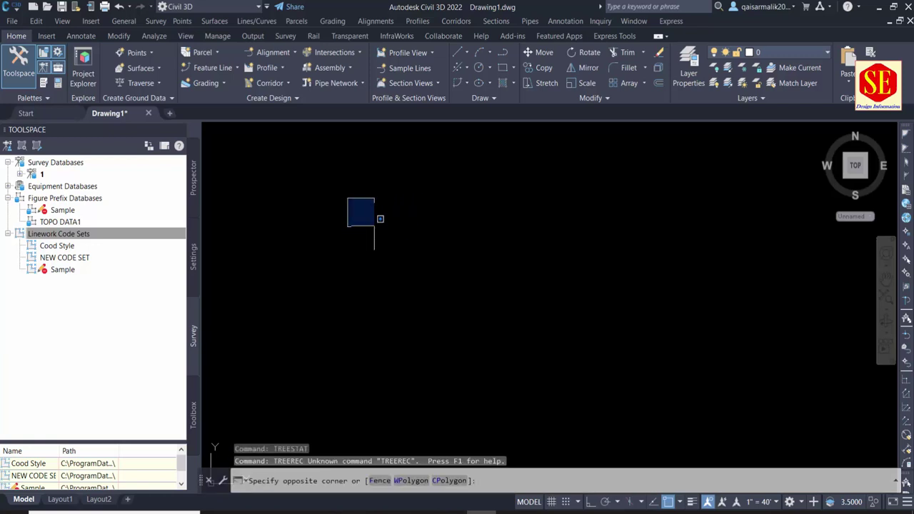
pyautogui.click(374, 214)
pyautogui.write('R')
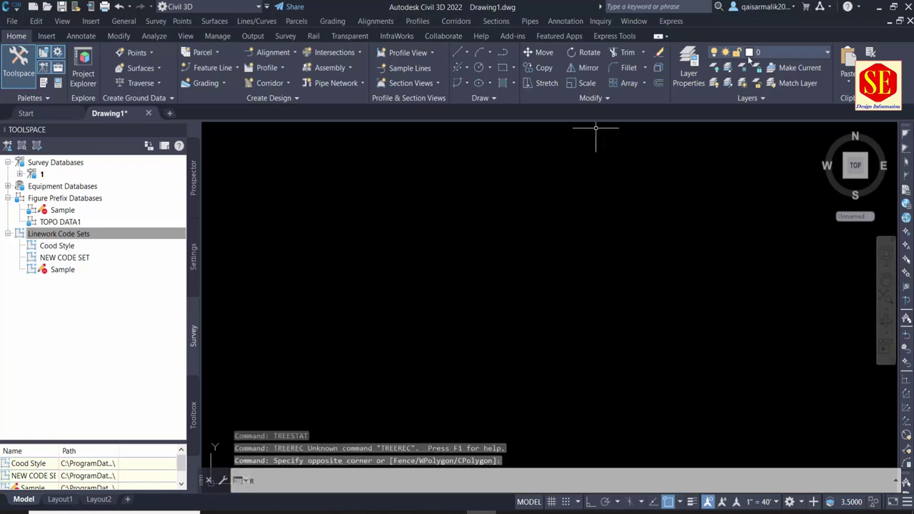
pyautogui.press('Escape')
pyautogui.click(749, 54)
pyautogui.press('Escape')
pyautogui.press('Escape')
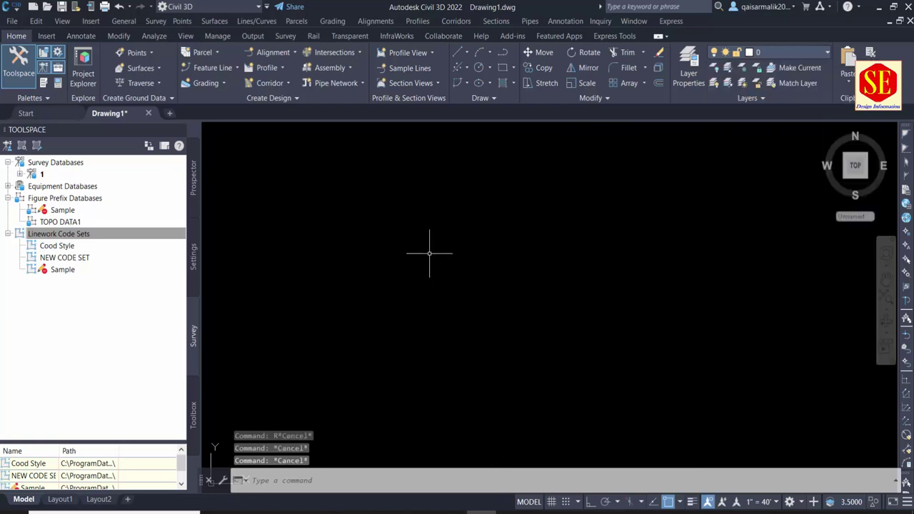
# Step: Draw a small rectangle with the REC command
pyautogui.write('REC')
pyautogui.press('Return')
pyautogui.click(338, 204)
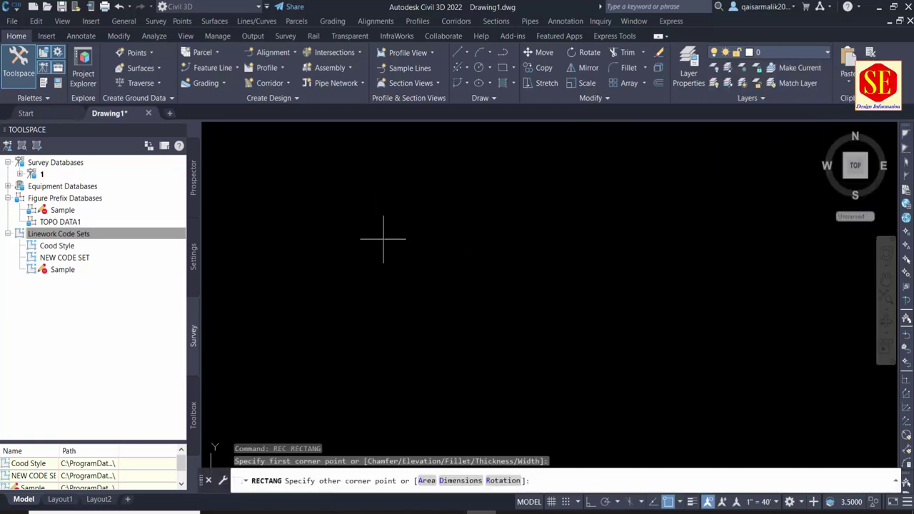
pyautogui.click(367, 224)
pyautogui.scroll(3, 357, 208)
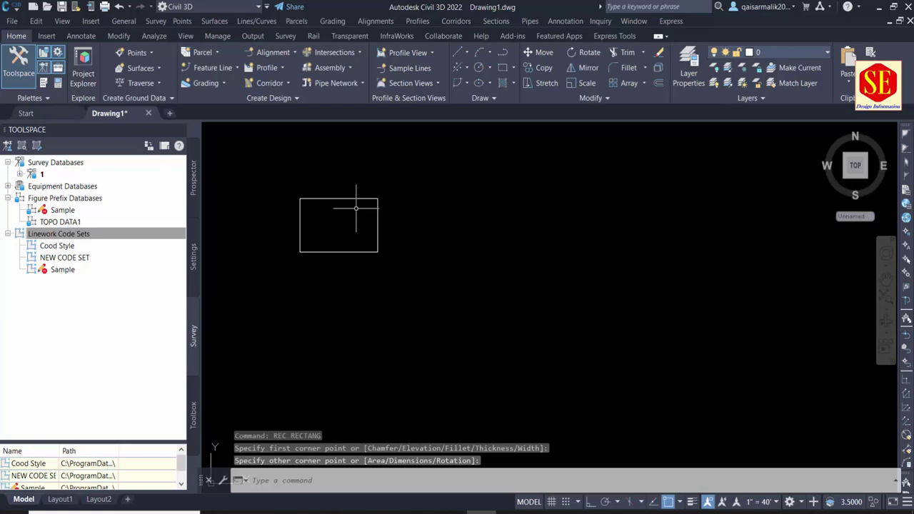
# Step: Draw both diagonals across the rectangle with PL and centre the symbol in view
pyautogui.write('PL')
pyautogui.press('Return')
pyautogui.click(306, 250)
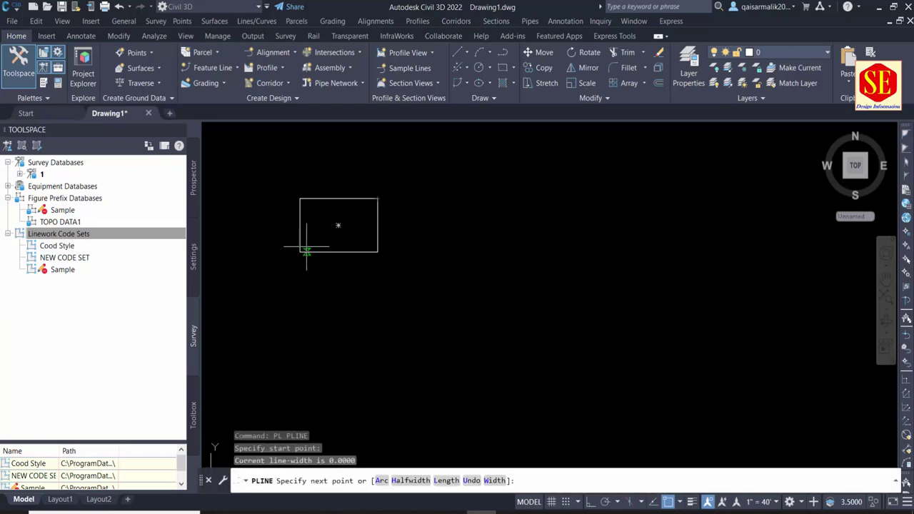
pyautogui.click(378, 198)
pyautogui.press('Return')
pyautogui.press('Return')
pyautogui.click(300, 199)
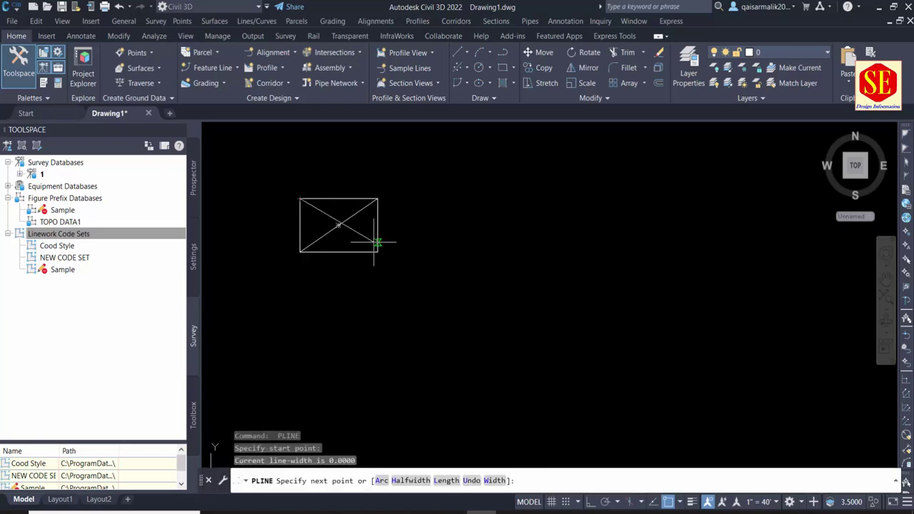
pyautogui.click(377, 251)
pyautogui.press('Escape')
pyautogui.moveTo(339, 226); pyautogui.dragTo(440, 273, button='middle')
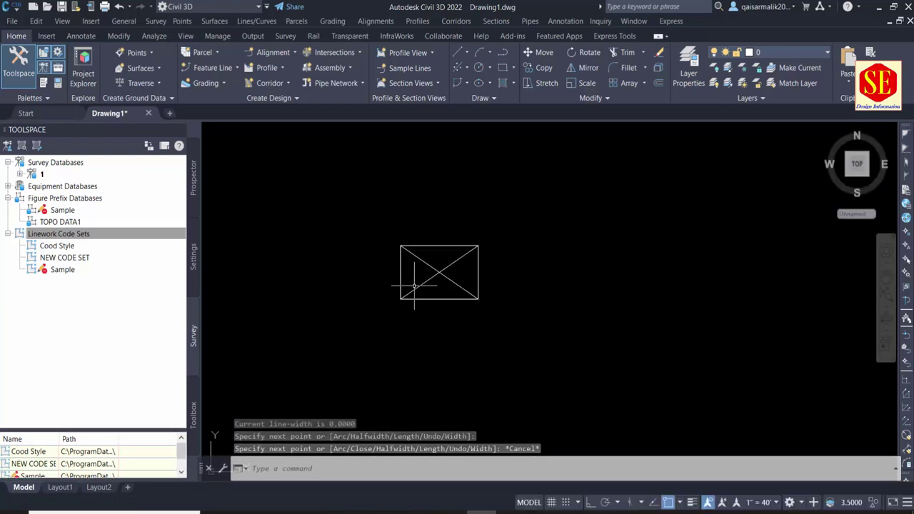
pyautogui.write('B')
pyautogui.press('Return')
pyautogui.write('EP')
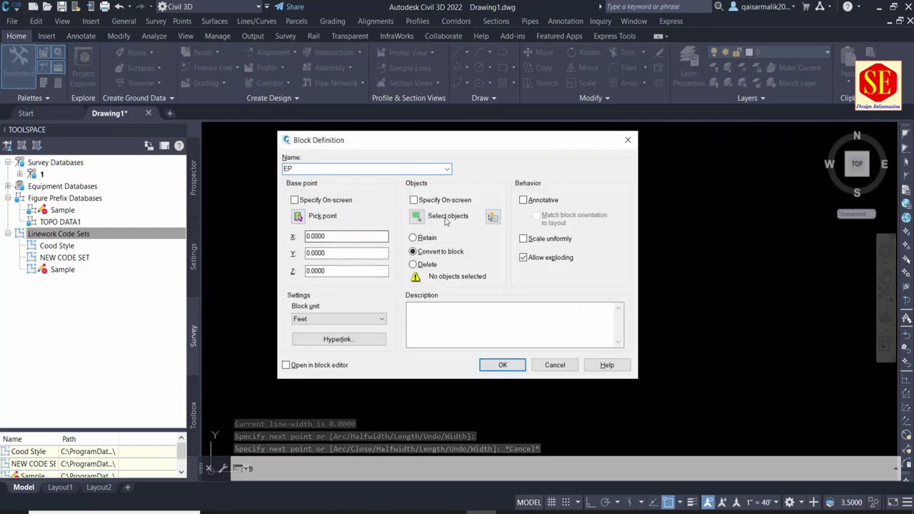
# Step: Make the crossed rectangle and its diagonals a block named EP, based at the rectangle's centre
pyautogui.click(416, 216)
pyautogui.click(374, 219)
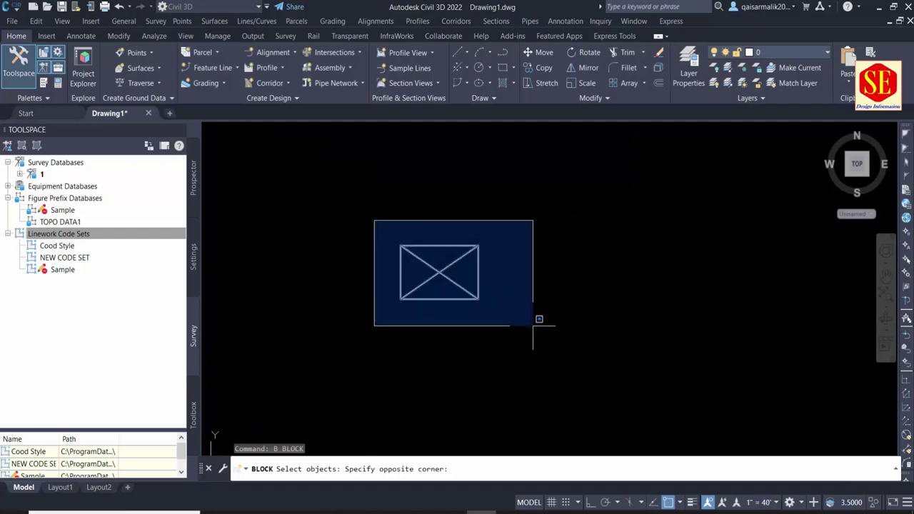
pyautogui.click(535, 321)
pyautogui.press('Return')
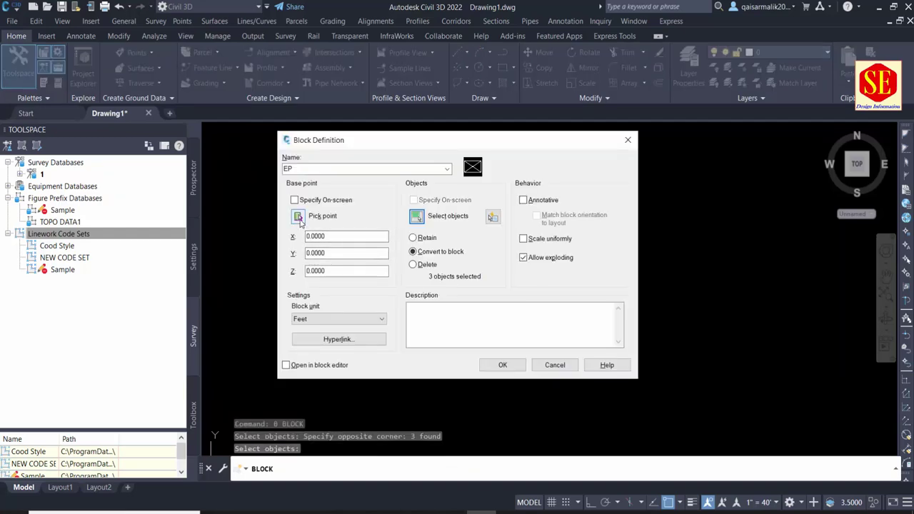
pyautogui.click(298, 215)
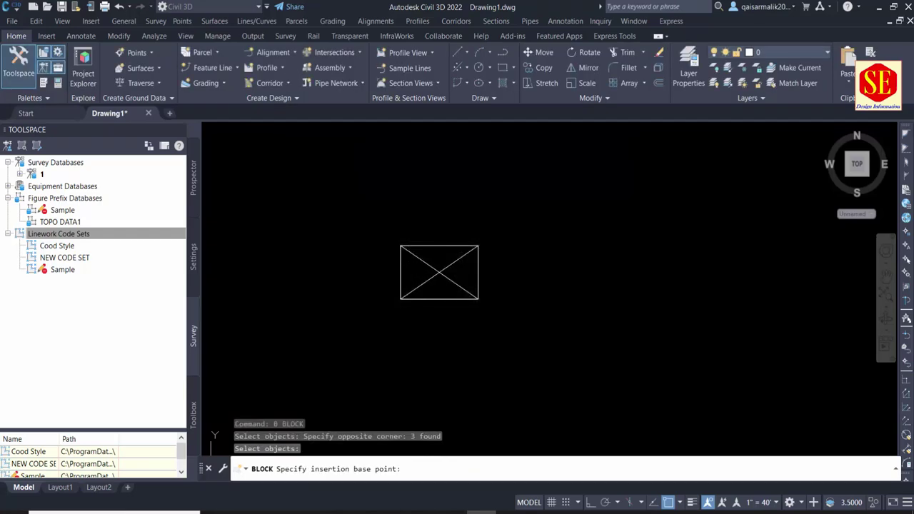
pyautogui.click(439, 272)
pyautogui.click(484, 364)
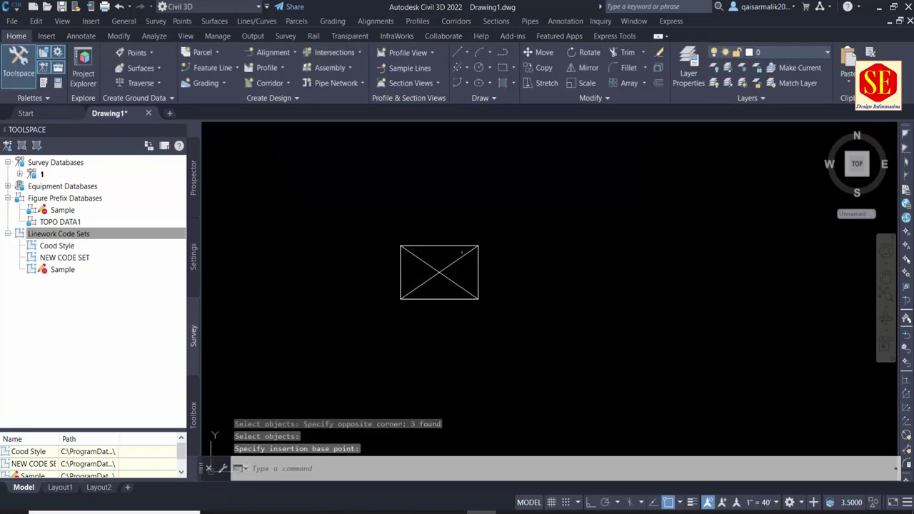
# Step: Select the new EP block to check it, then show the Toolspace Settings tree
pyautogui.click(433, 245)
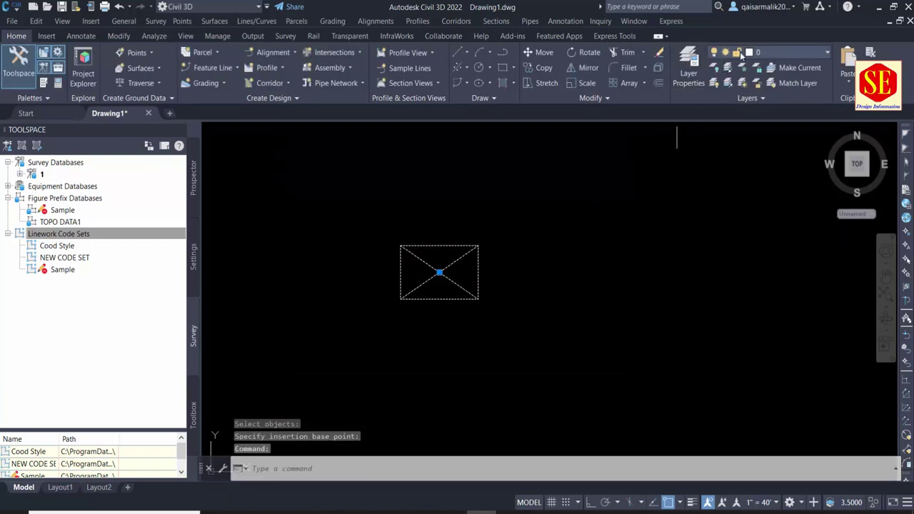
pyautogui.click(434, 285)
pyautogui.press('Escape')
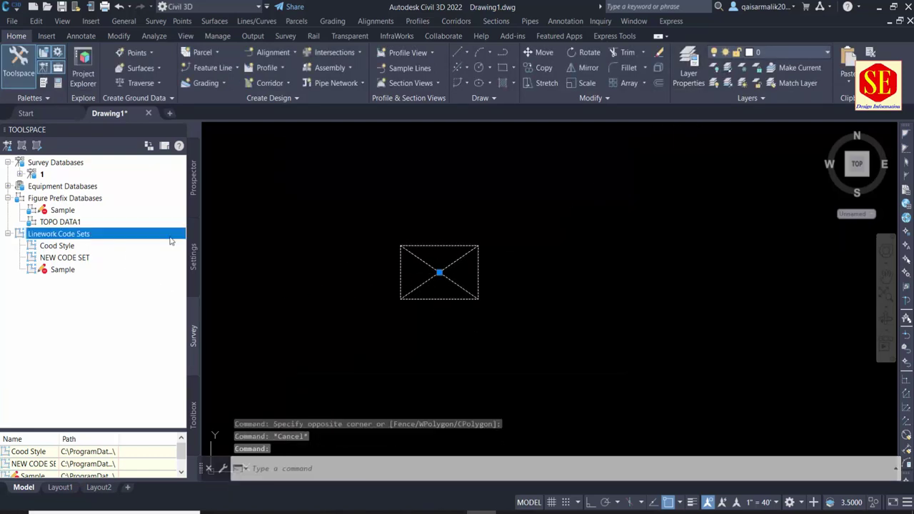
pyautogui.click(194, 256)
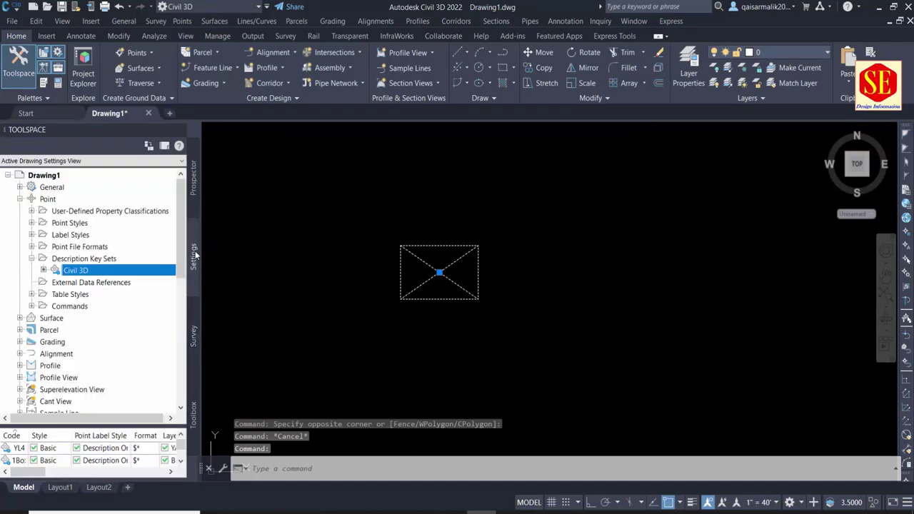
# Step: Create a new point style under Point Styles, naming and describing it EP
pyautogui.click(43, 235)
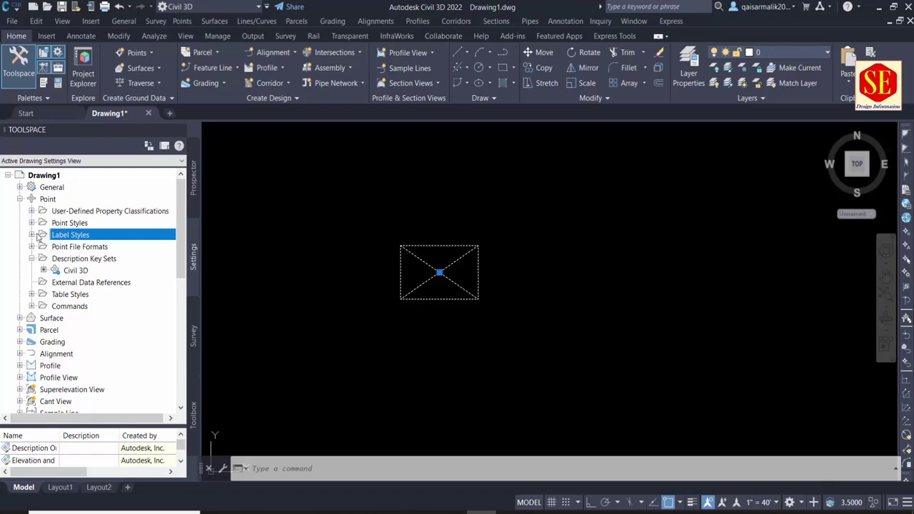
pyautogui.click(31, 235)
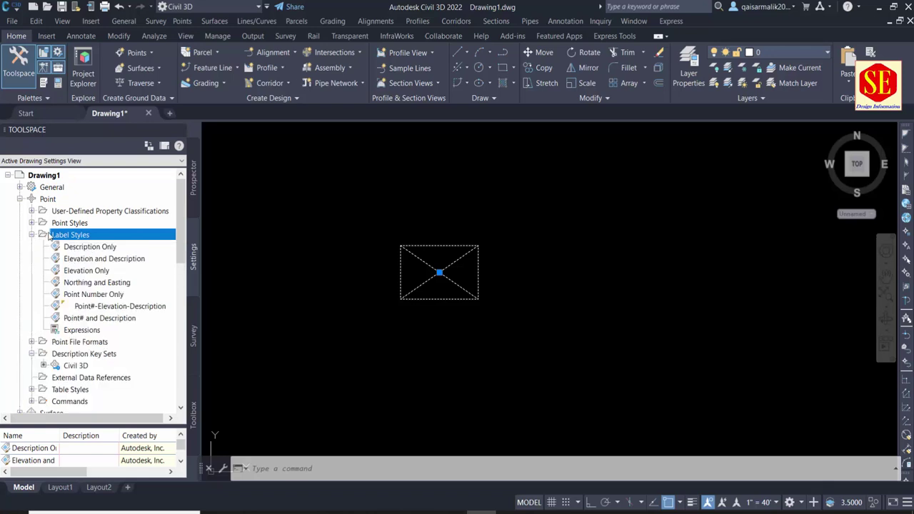
pyautogui.click(31, 223)
pyautogui.scroll(2, 80, 193)
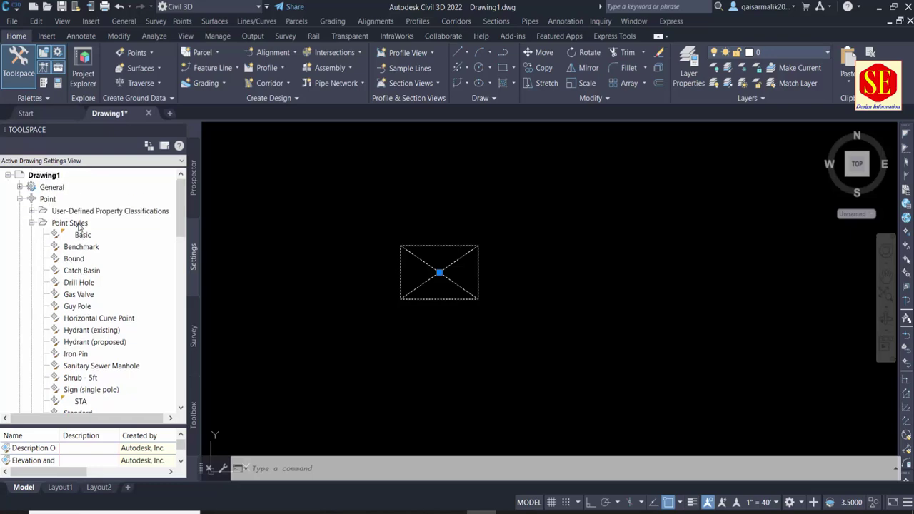
pyautogui.rightClick(80, 223)
pyautogui.click(98, 231)
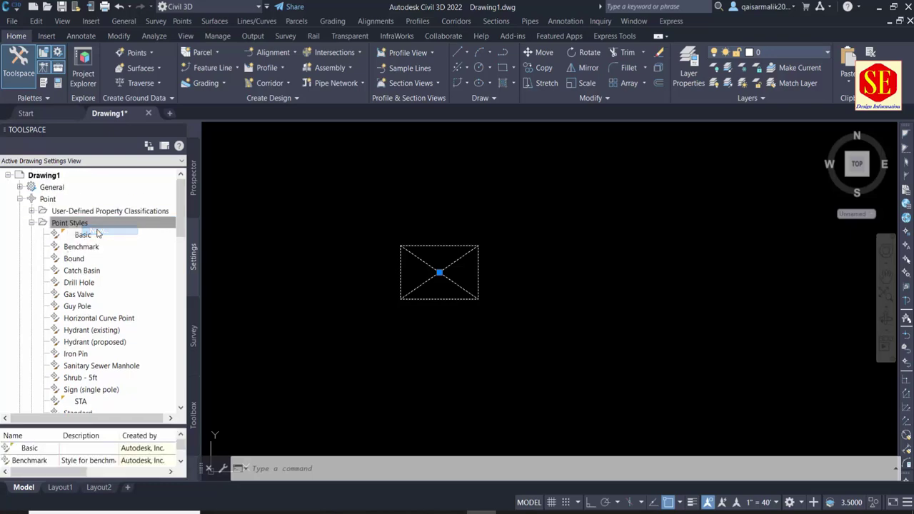
pyautogui.moveTo(328, 194); pyautogui.dragTo(309, 191)
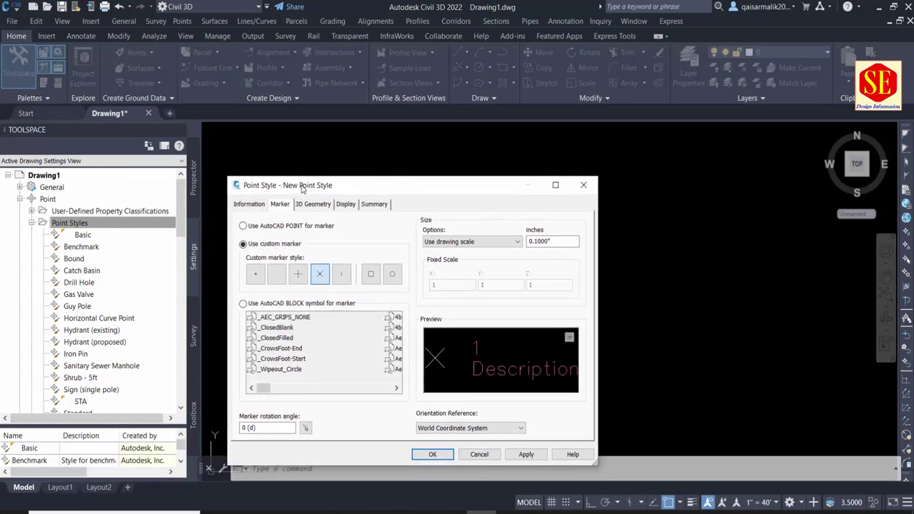
pyautogui.click(258, 206)
pyautogui.moveTo(285, 233); pyautogui.dragTo(42, 234)
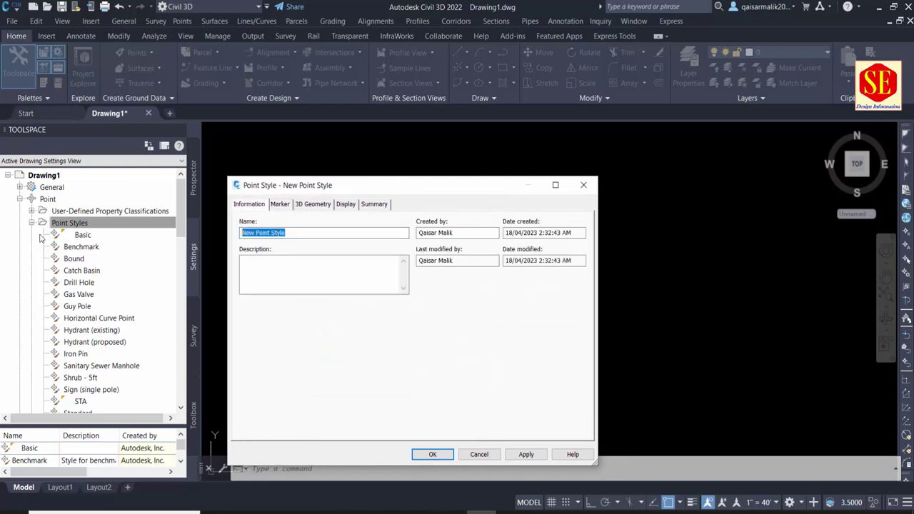
pyautogui.write('EP')
pyautogui.click(274, 275)
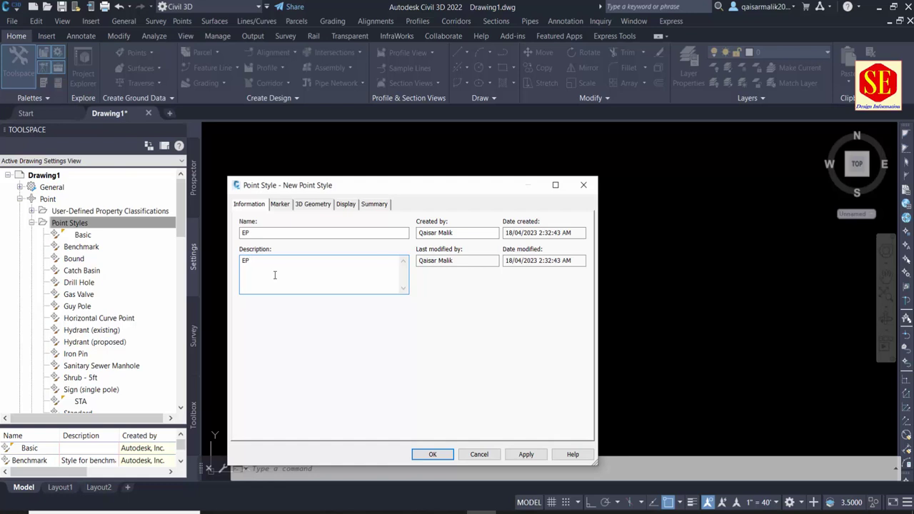
# Step: Set the style's marker to the EP AutoCAD block symbol and save the style
pyautogui.click(280, 204)
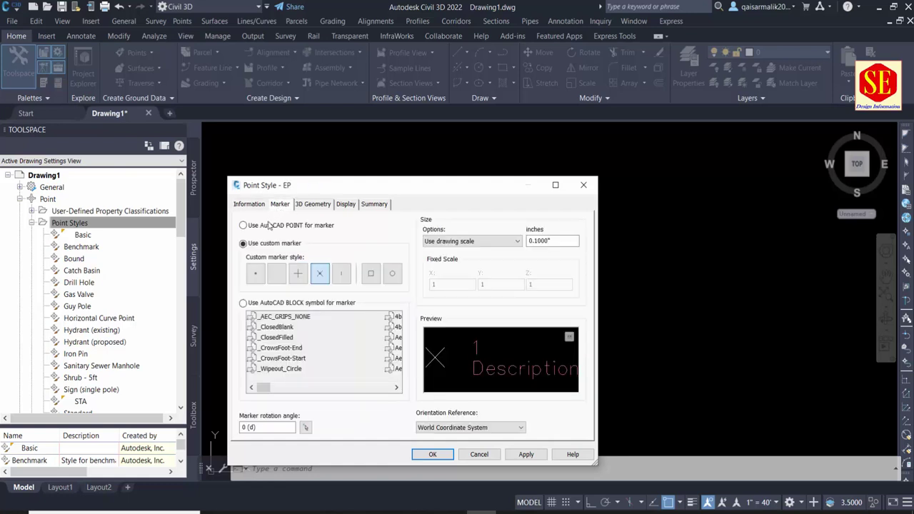
pyautogui.click(268, 305)
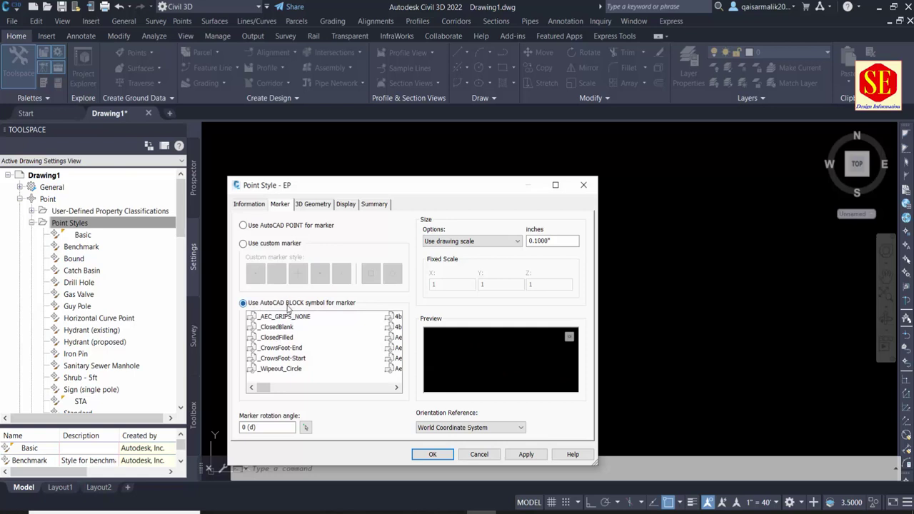
pyautogui.click(264, 337)
pyautogui.scroll(-4, 263, 343)
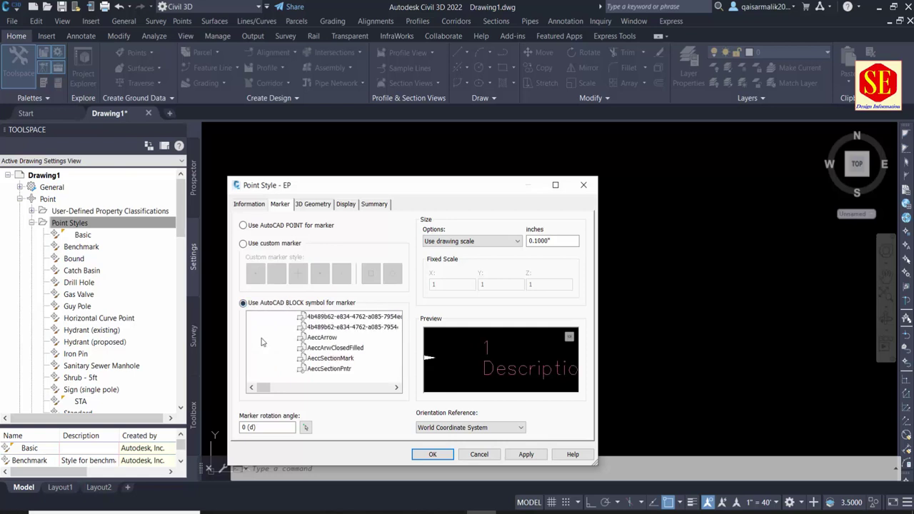
pyautogui.click(263, 337)
pyautogui.click(261, 357)
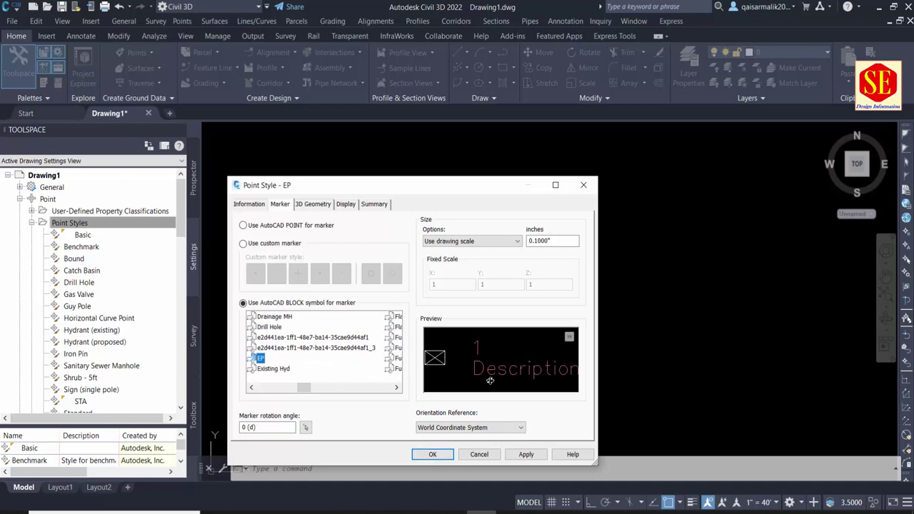
pyautogui.click(432, 454)
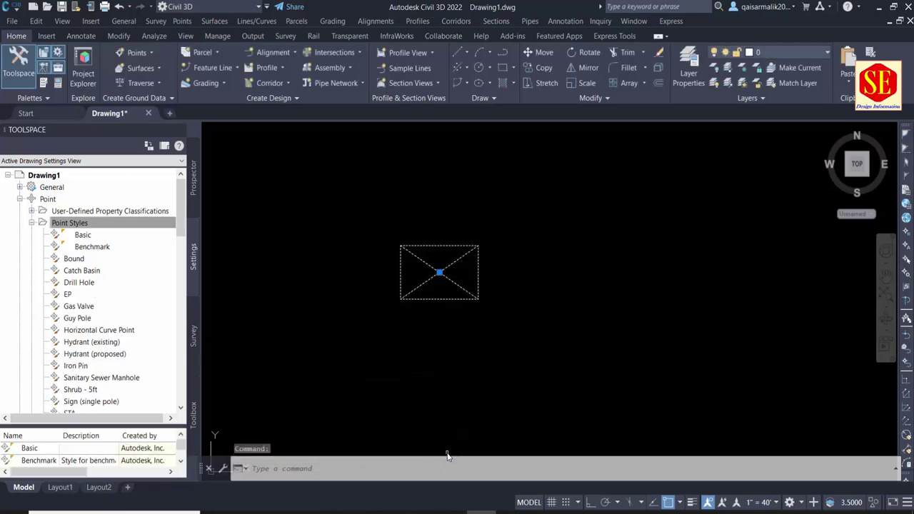
# Step: Open the Civil 3D description key set under Description Key Sets for editing
pyautogui.click(64, 295)
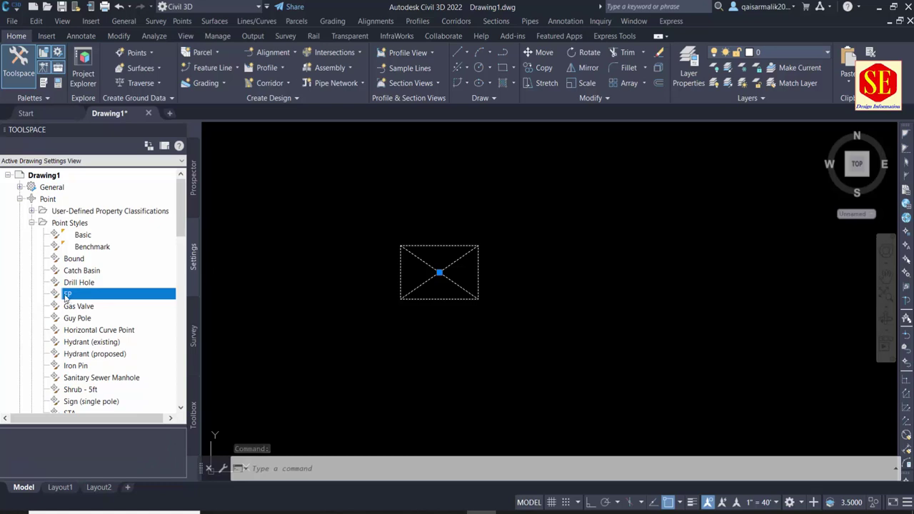
pyautogui.click(32, 224)
pyautogui.click(32, 235)
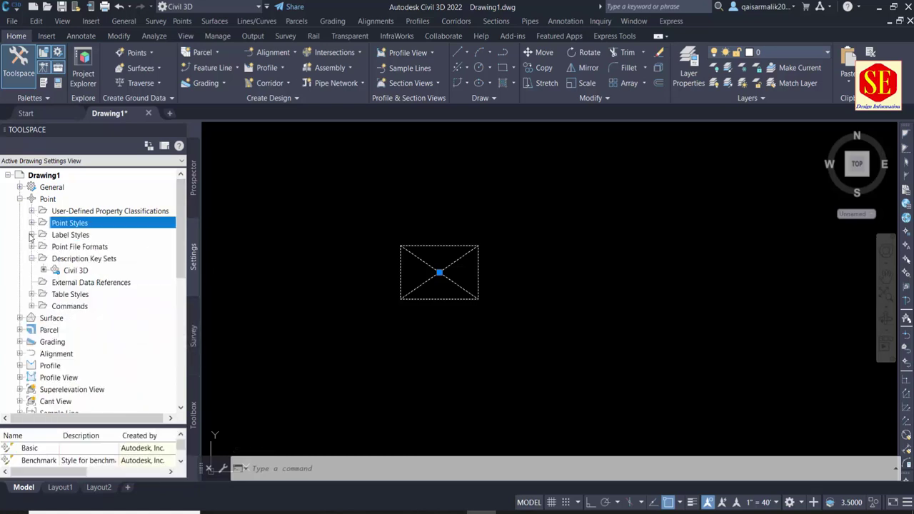
pyautogui.click(30, 260)
pyautogui.click(30, 260)
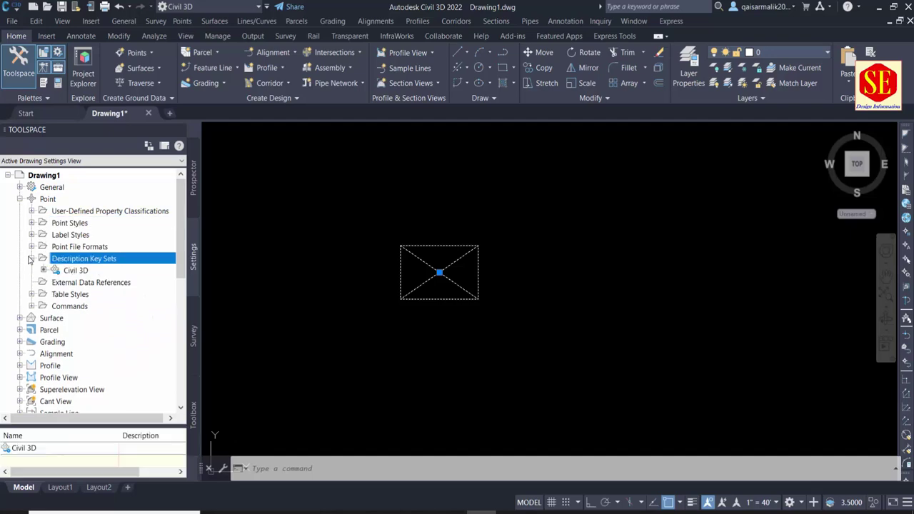
pyautogui.rightClick(81, 272)
pyautogui.click(112, 289)
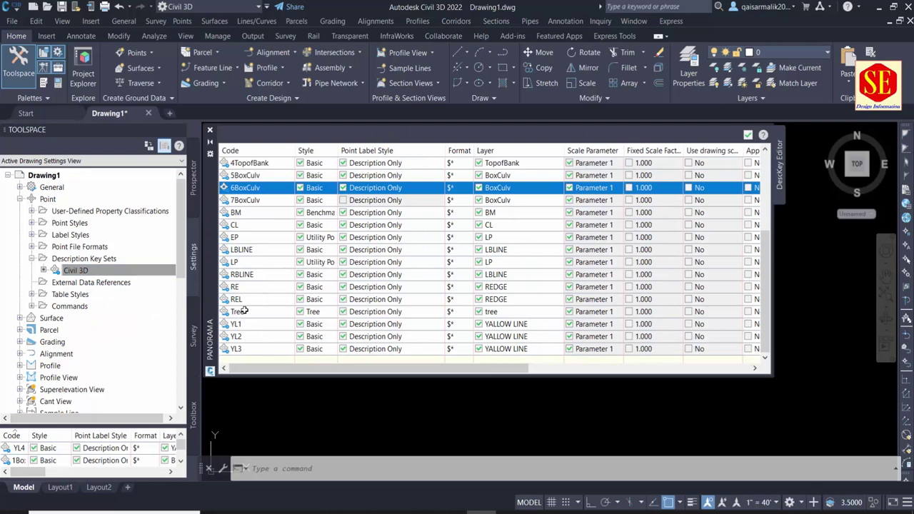
# Step: Change the EP key's point style from Utility Pole to EP
pyautogui.click(243, 310)
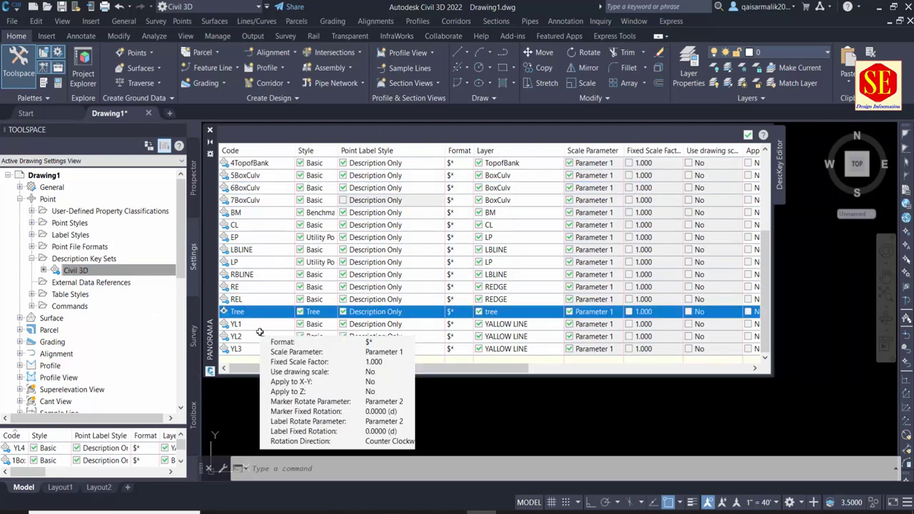
pyautogui.scroll(3, 259, 314)
pyautogui.scroll(-3, 249, 245)
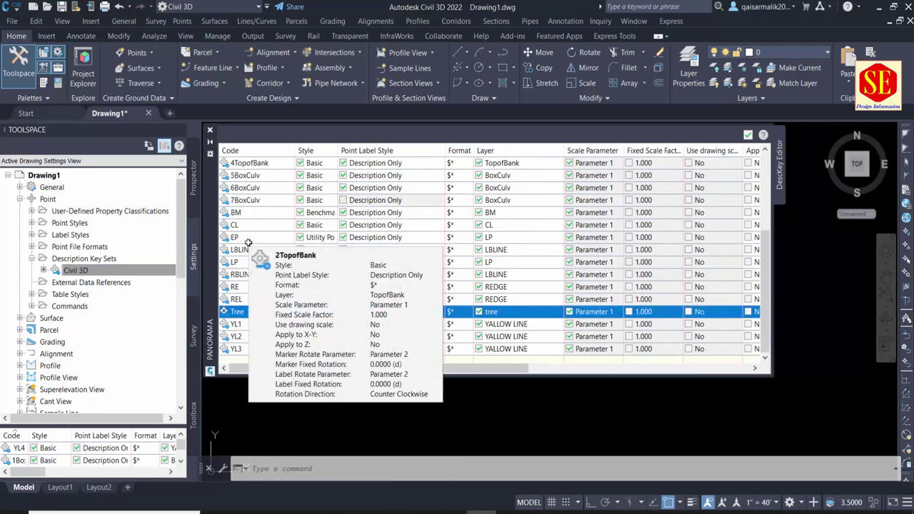
pyautogui.click(270, 237)
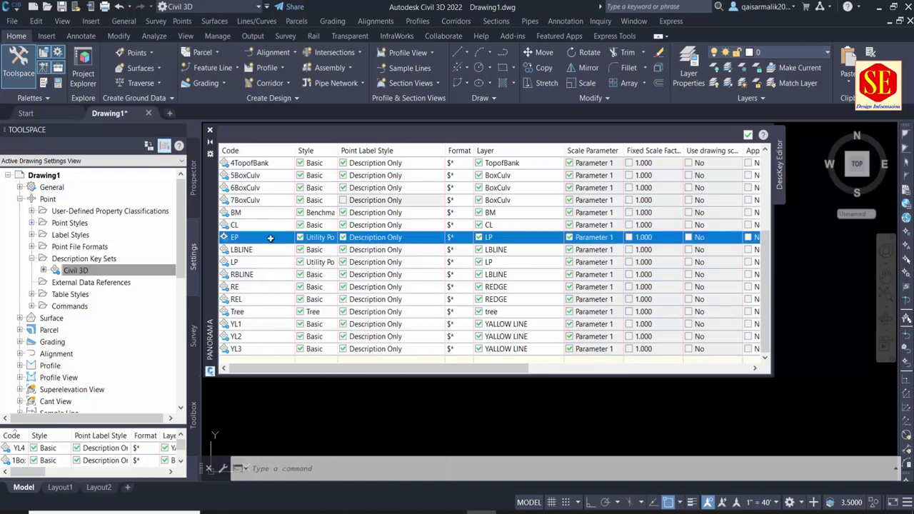
pyautogui.click(305, 237)
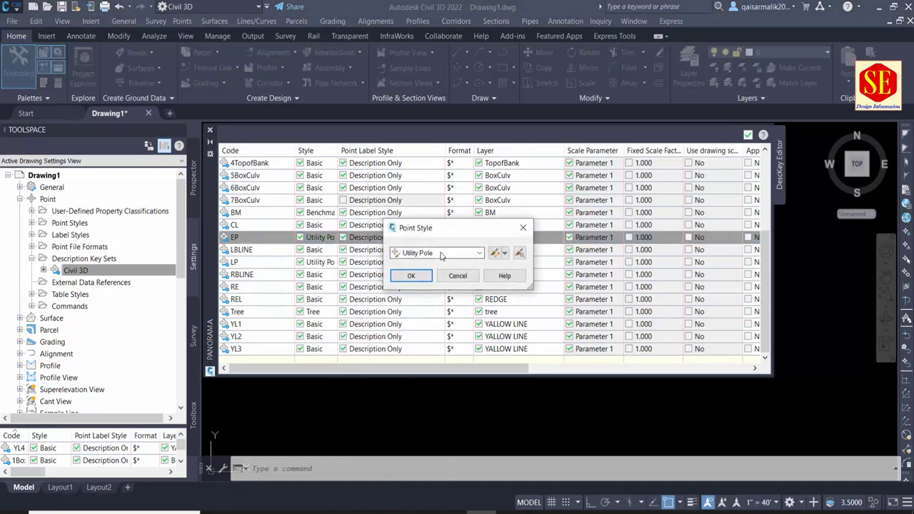
pyautogui.click(441, 254)
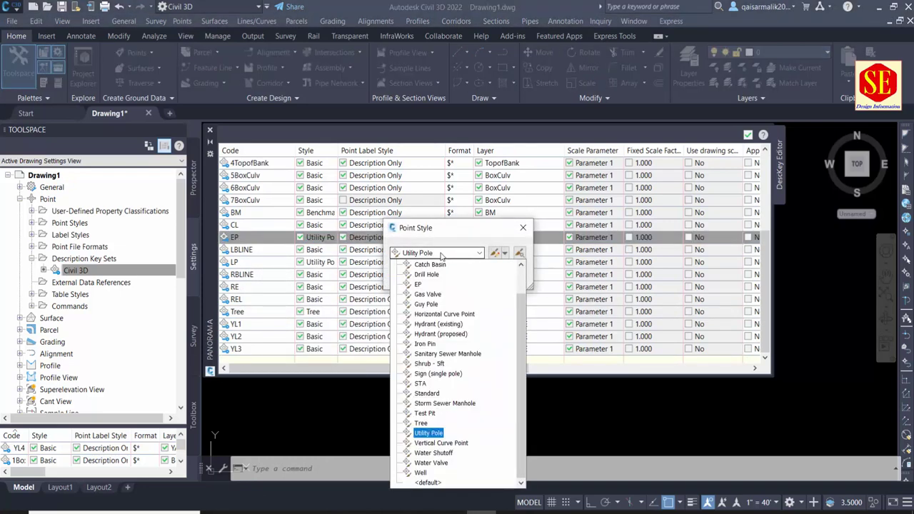
pyautogui.click(418, 285)
pyautogui.click(494, 254)
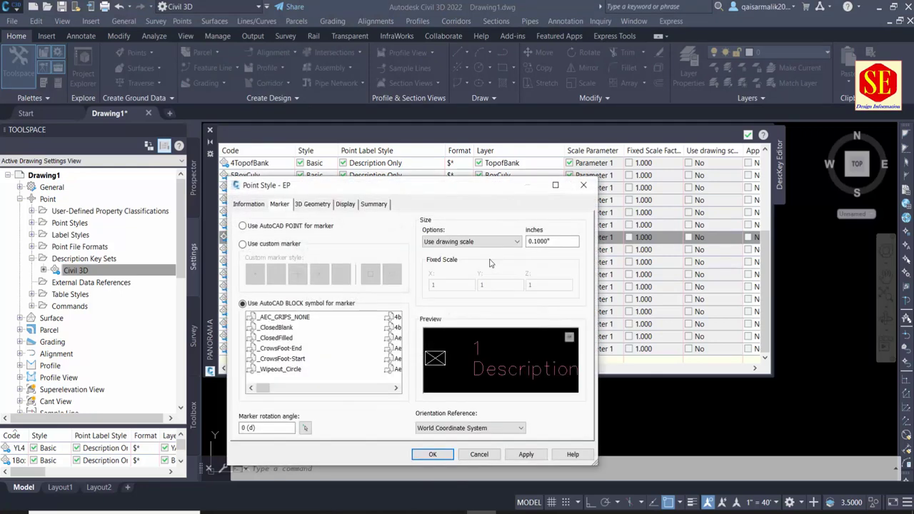
pyautogui.click(432, 454)
pyautogui.click(417, 278)
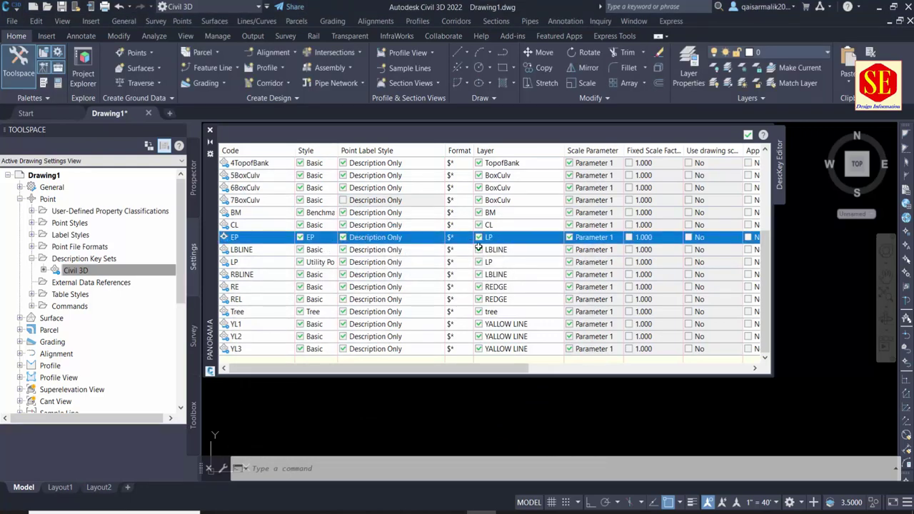
# Step: Create a new layer EP with colour index 170 and assign it to the EP description key
pyautogui.doubleClick(491, 237)
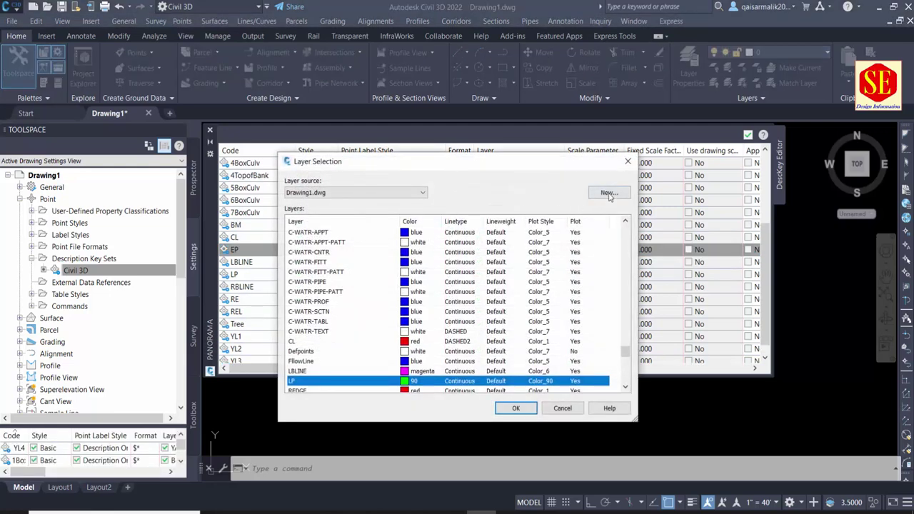
pyautogui.click(608, 192)
pyautogui.doubleClick(493, 243)
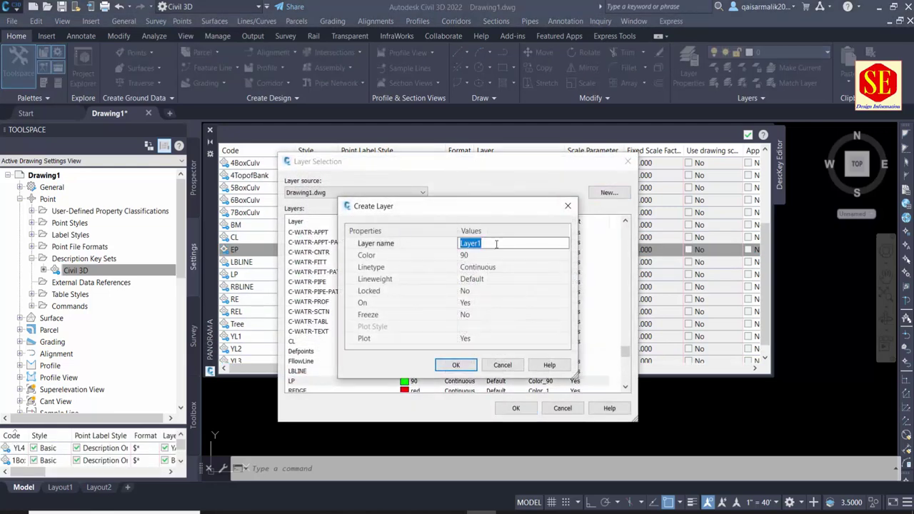
pyautogui.write('EP')
pyautogui.click(490, 260)
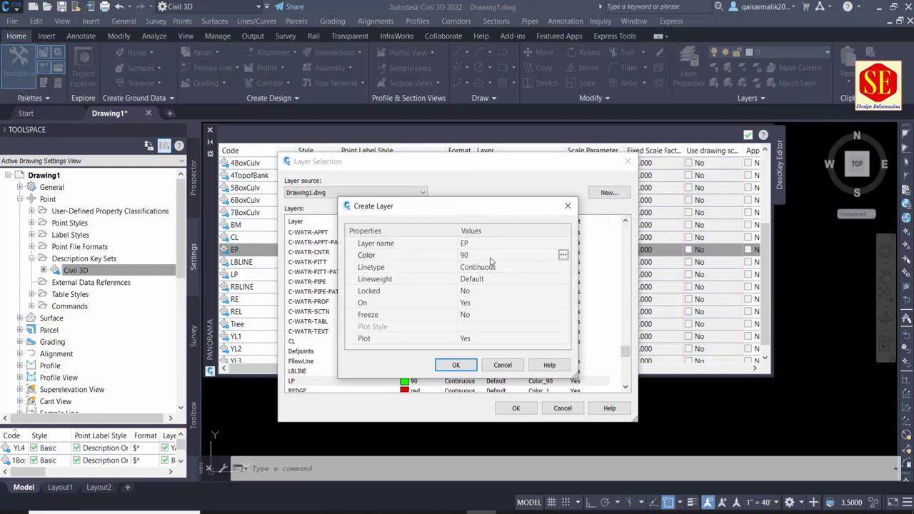
pyautogui.click(562, 255)
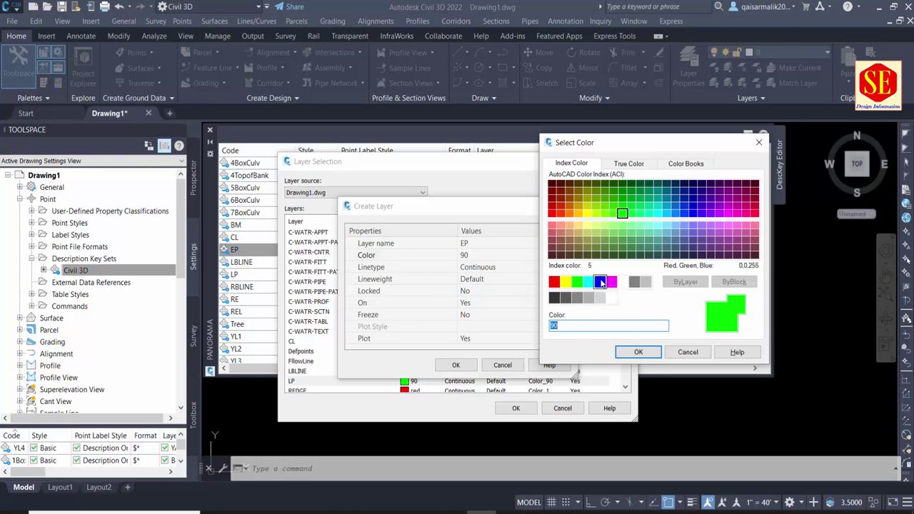
pyautogui.click(600, 282)
pyautogui.click(692, 212)
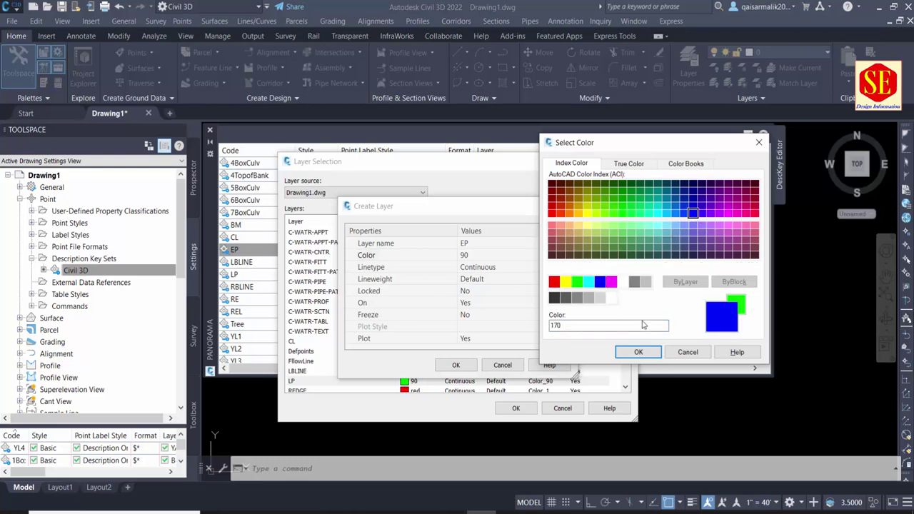
pyautogui.click(648, 355)
pyautogui.click(456, 365)
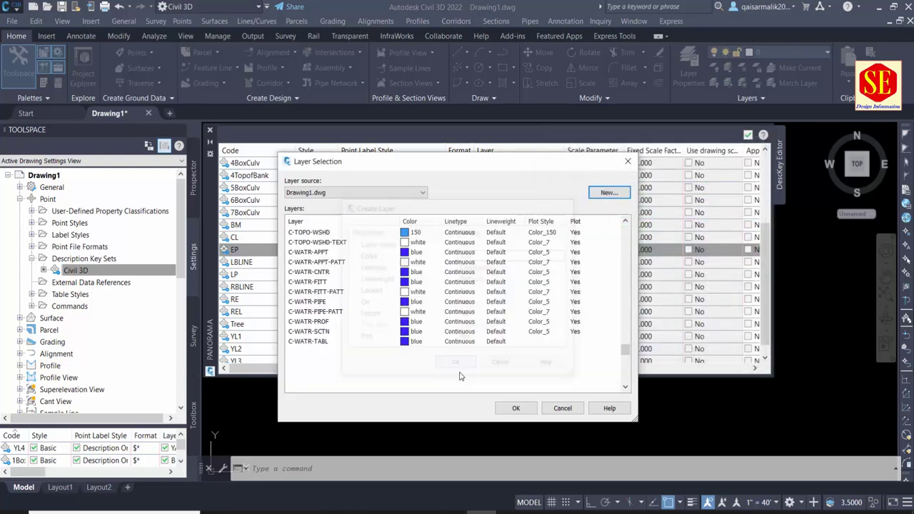
pyautogui.click(516, 407)
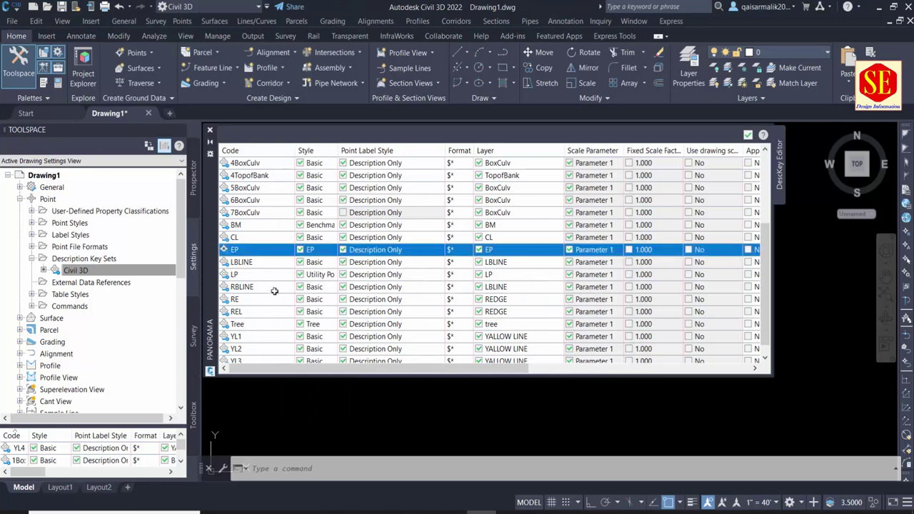
# Step: Review the description key table, then close the Panorama DescKey Editor
pyautogui.scroll(3, 274, 290)
pyautogui.scroll(-1, 272, 228)
pyautogui.scroll(-2, 272, 229)
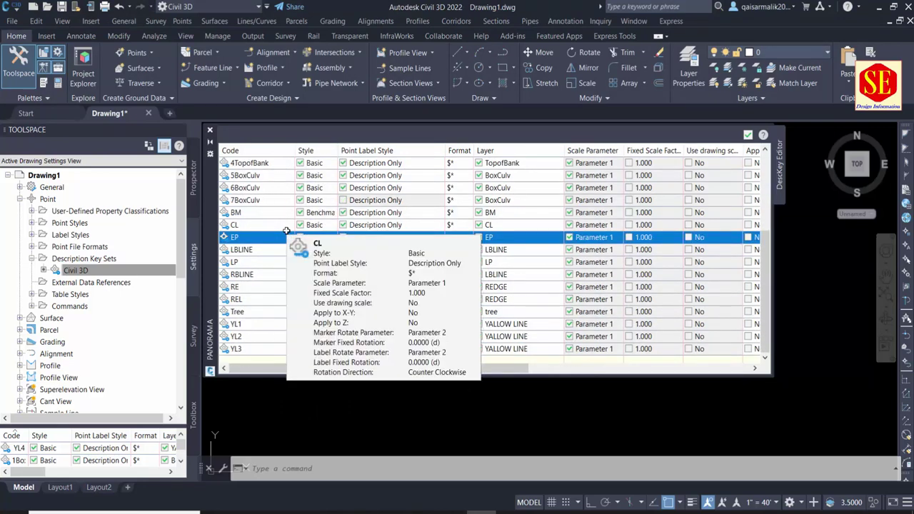
pyautogui.scroll(1, 286, 201)
pyautogui.scroll(2, 287, 202)
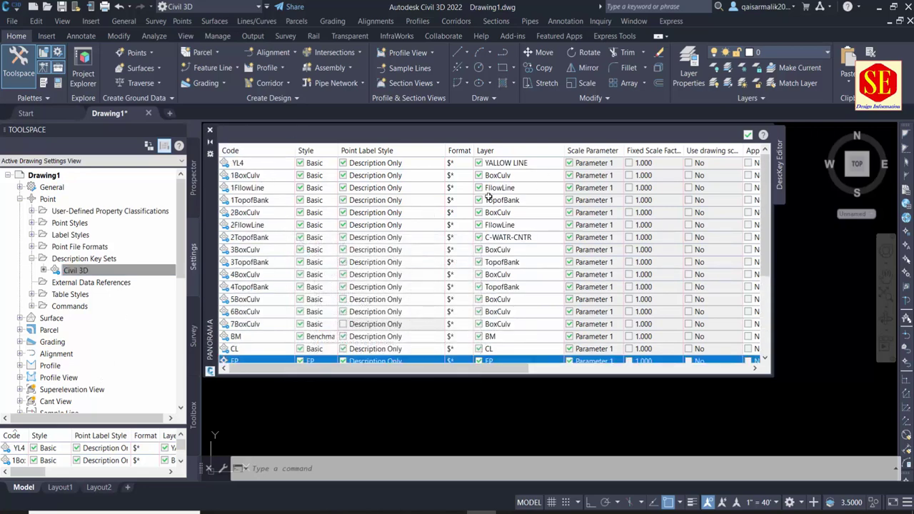
pyautogui.scroll(-3, 488, 226)
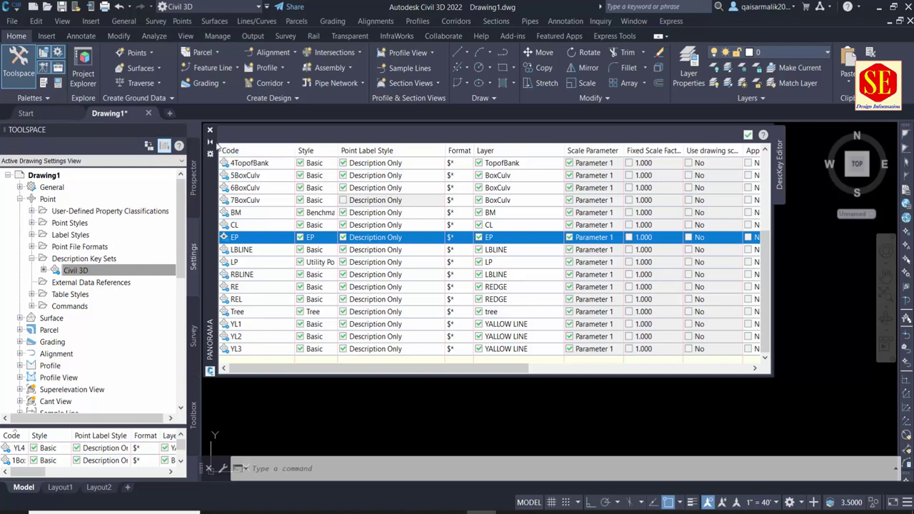
pyautogui.click(747, 134)
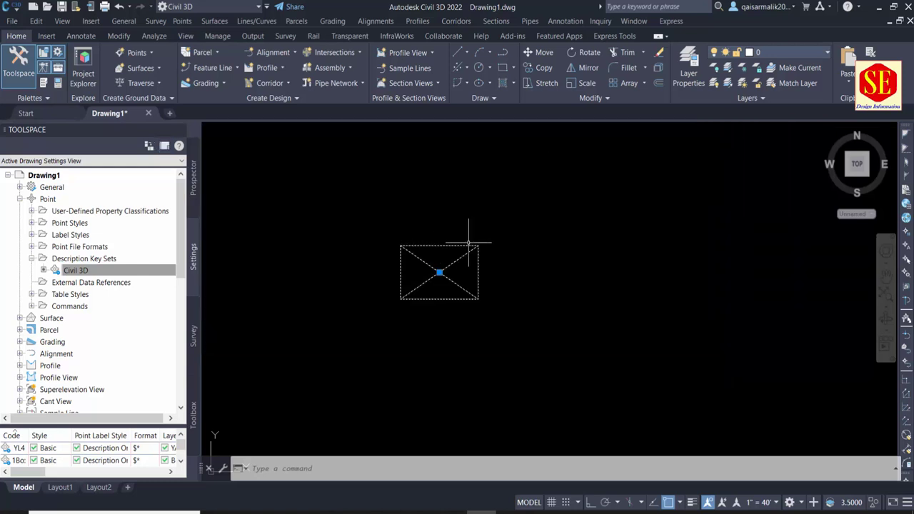
# Step: Erase the existing EP point from the drawing
pyautogui.scroll(-3, 469, 243)
pyautogui.scroll(2, 486, 224)
pyautogui.scroll(1, 476, 205)
pyautogui.write('E')
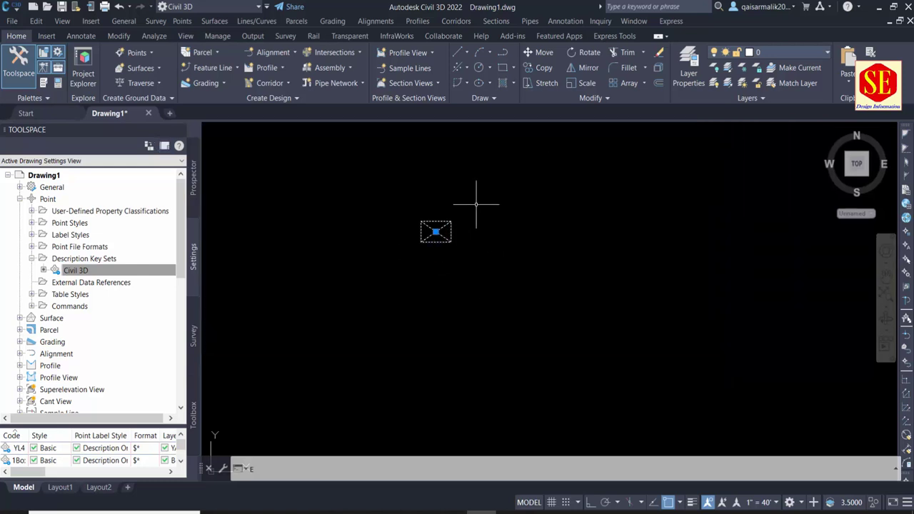
pyautogui.press('Return')
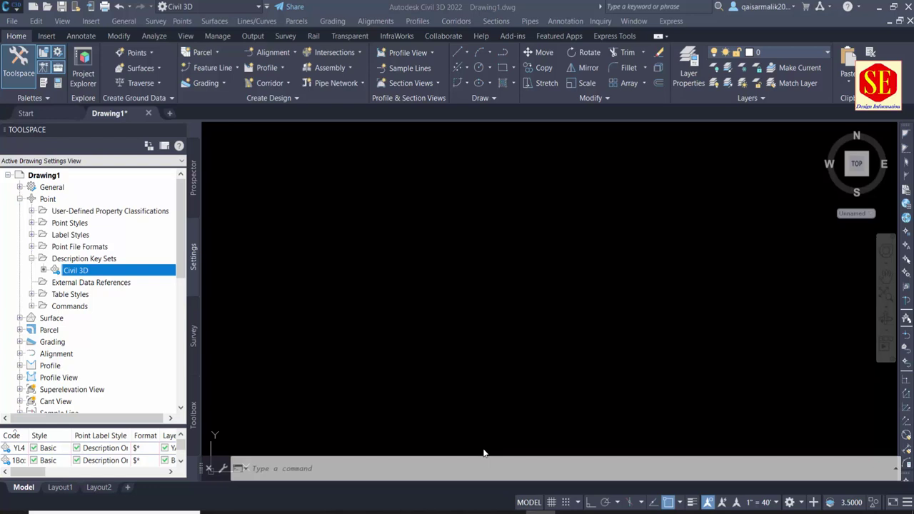
# Step: Review the TOPO DATA1 figure prefixes in the Survey tree, then close the prefix manager
pyautogui.click(194, 336)
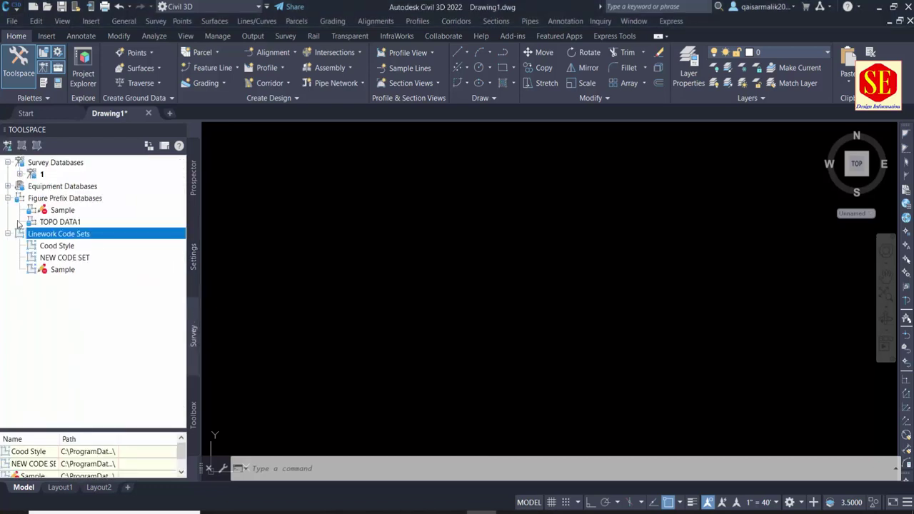
pyautogui.click(65, 258)
pyautogui.click(61, 223)
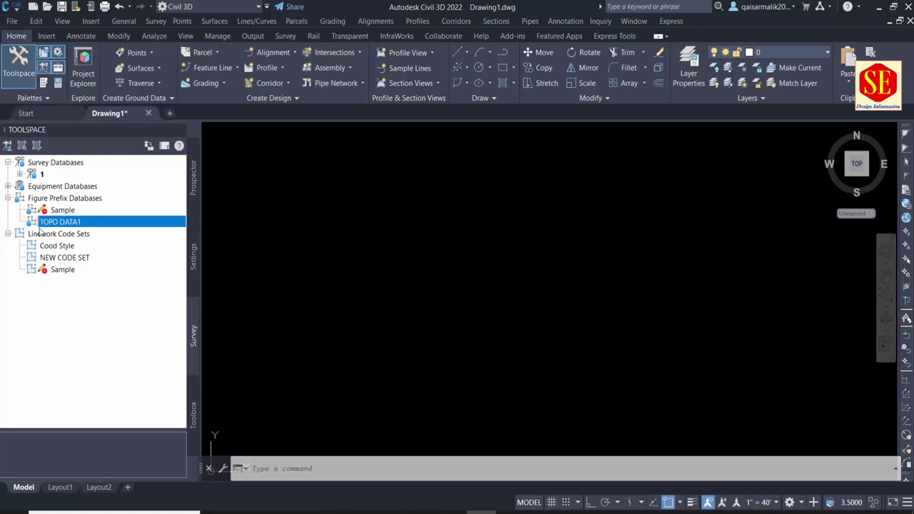
pyautogui.rightClick(74, 224)
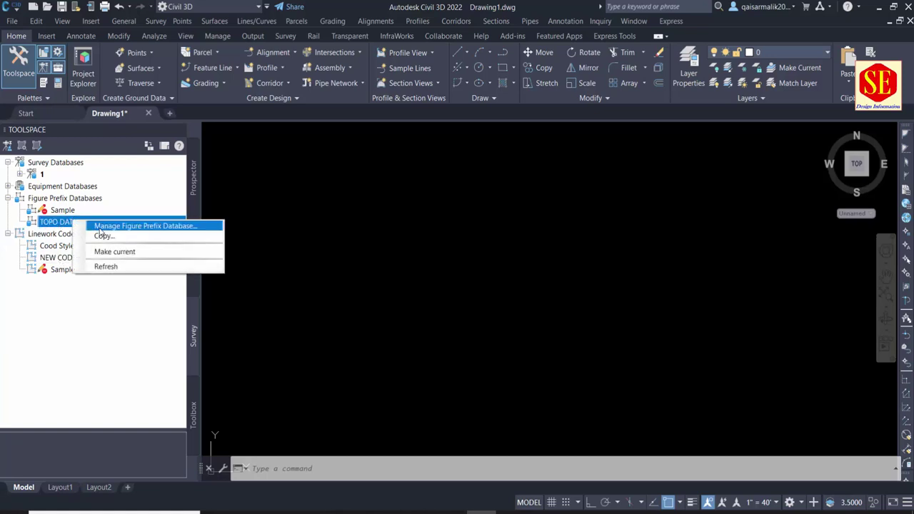
pyautogui.click(143, 224)
pyautogui.scroll(-1, 227, 212)
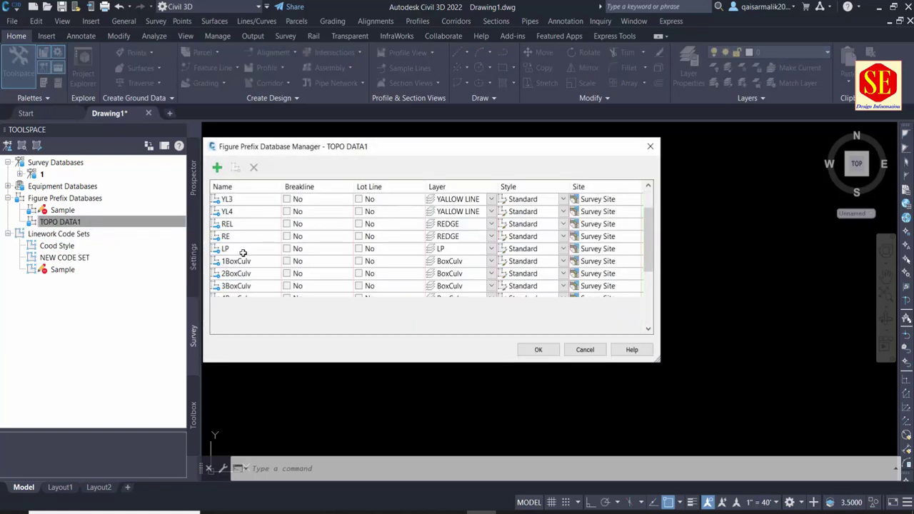
pyautogui.scroll(-3, 243, 261)
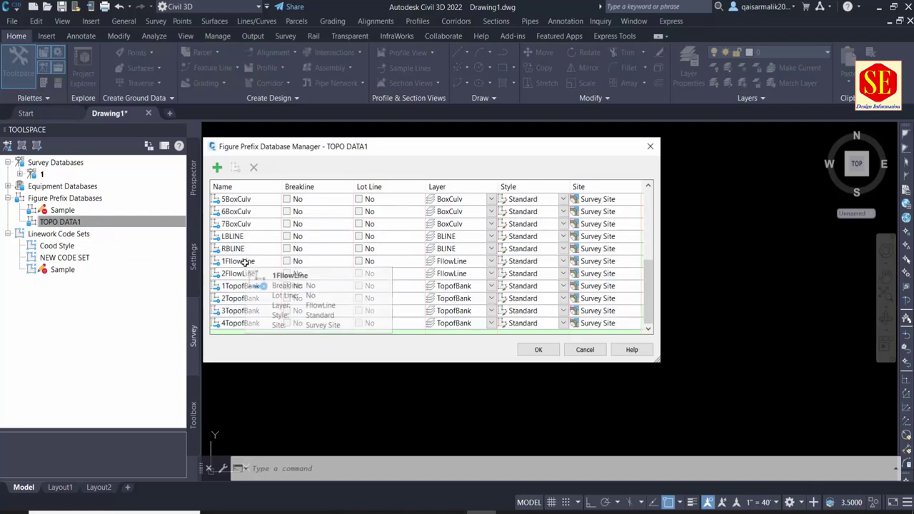
pyautogui.click(649, 147)
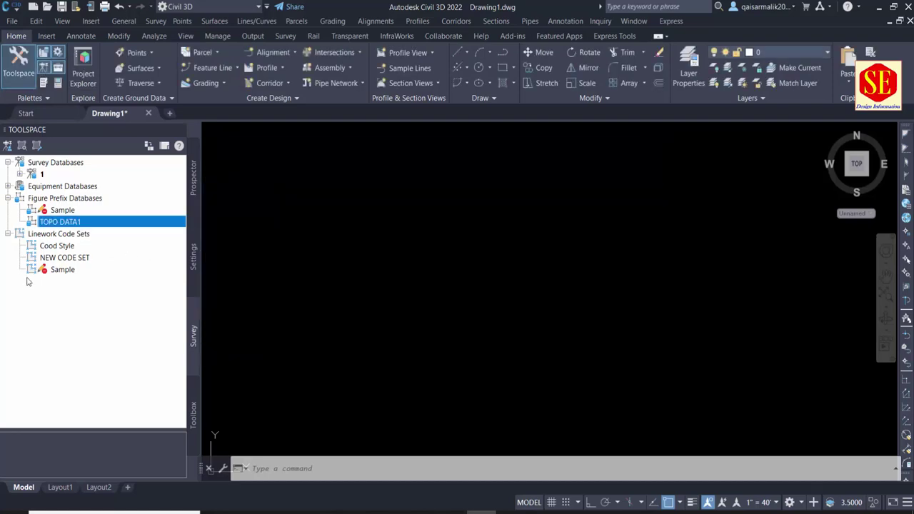
# Step: Expand survey database 1 and bring up the Import Events context menu
pyautogui.click(43, 175)
pyautogui.click(20, 175)
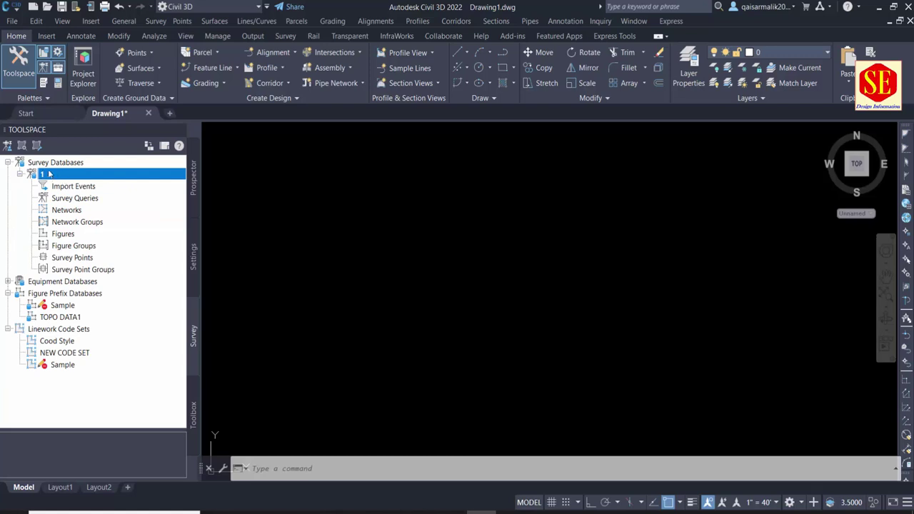
pyautogui.click(75, 187)
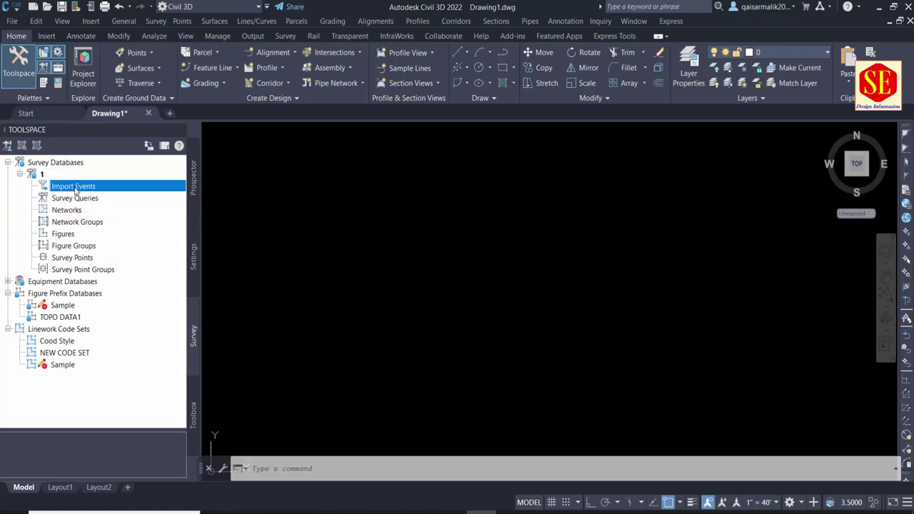
pyautogui.rightClick(66, 188)
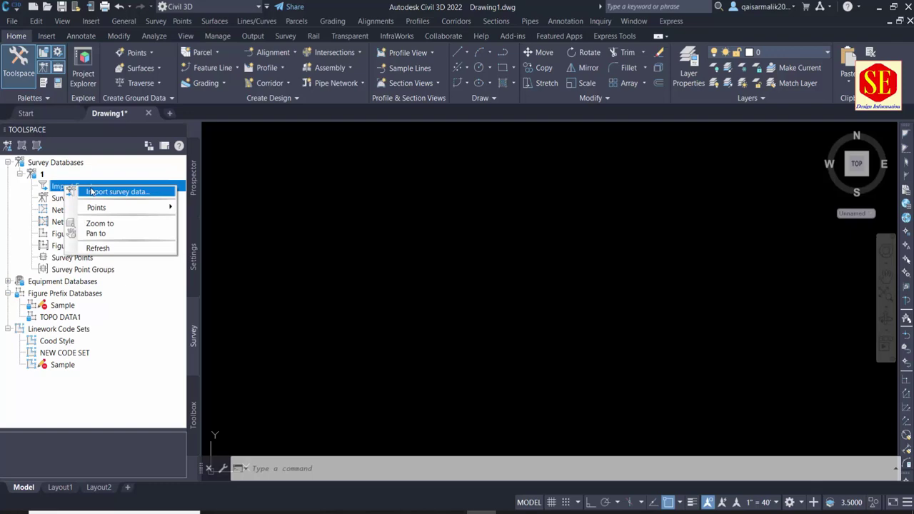
# Step: Start Import Survey Data into database 1 and browse for a point file
pyautogui.click(92, 191)
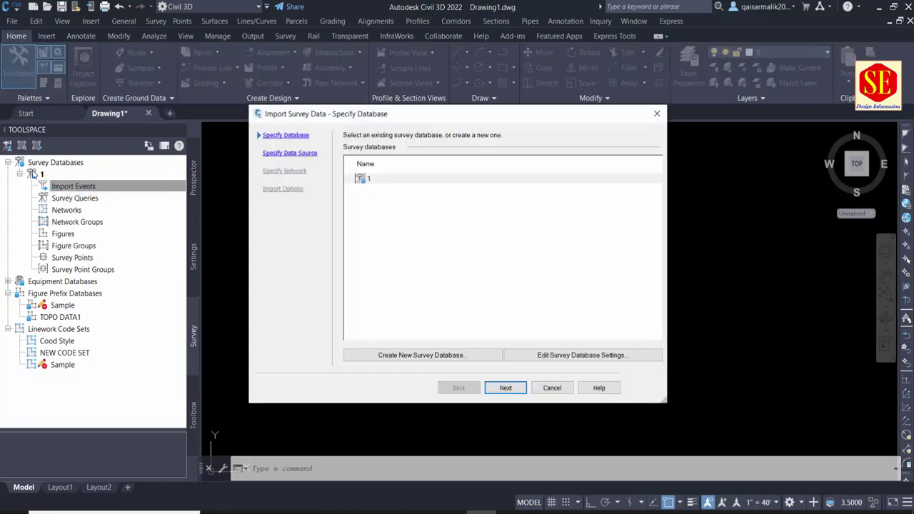
pyautogui.click(506, 389)
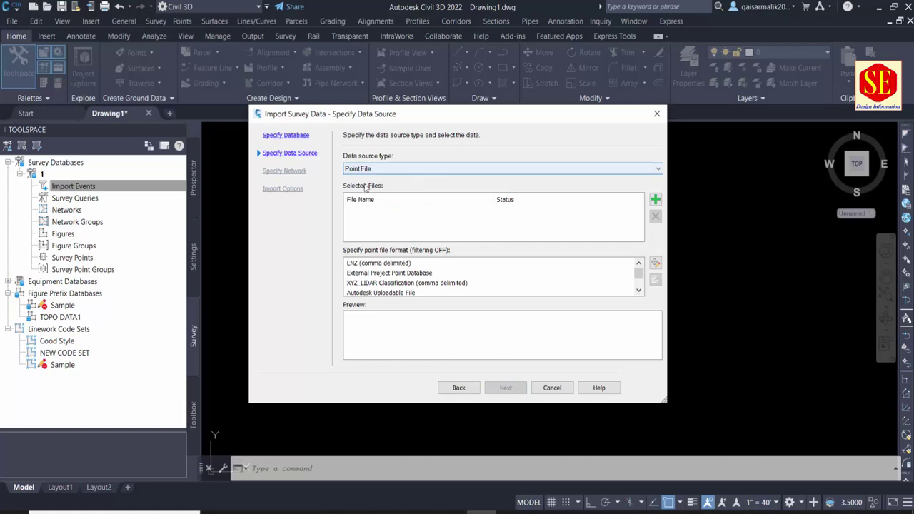
pyautogui.click(655, 200)
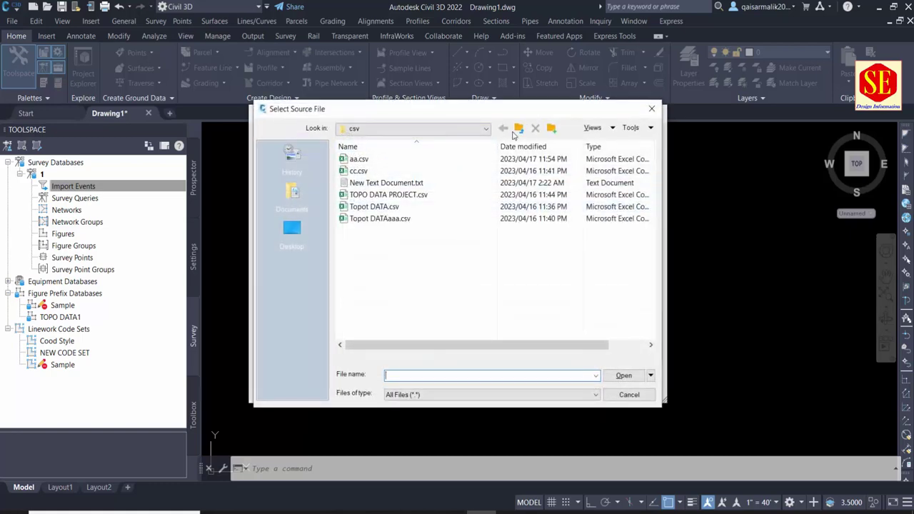
# Step: Go to the youtube Points > XYZ folder and choose A1.txt as the file
pyautogui.click(520, 128)
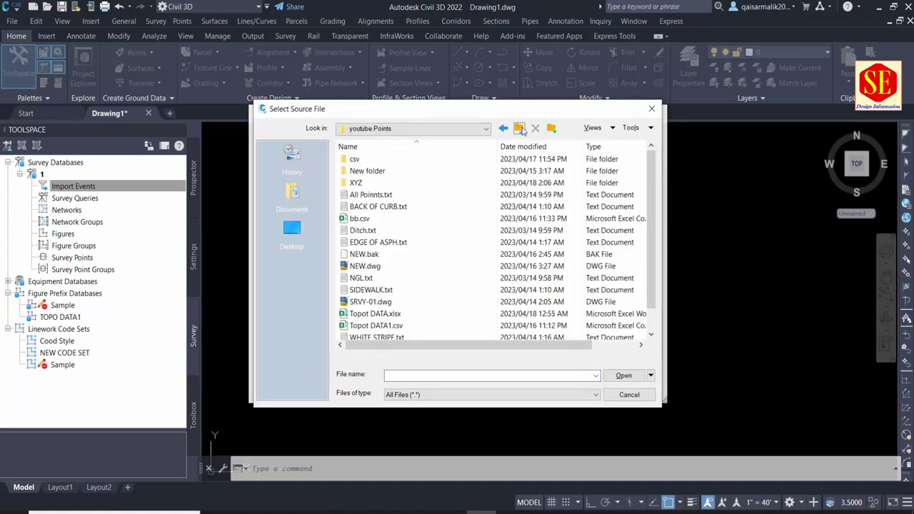
pyautogui.click(361, 183)
pyautogui.click(360, 183)
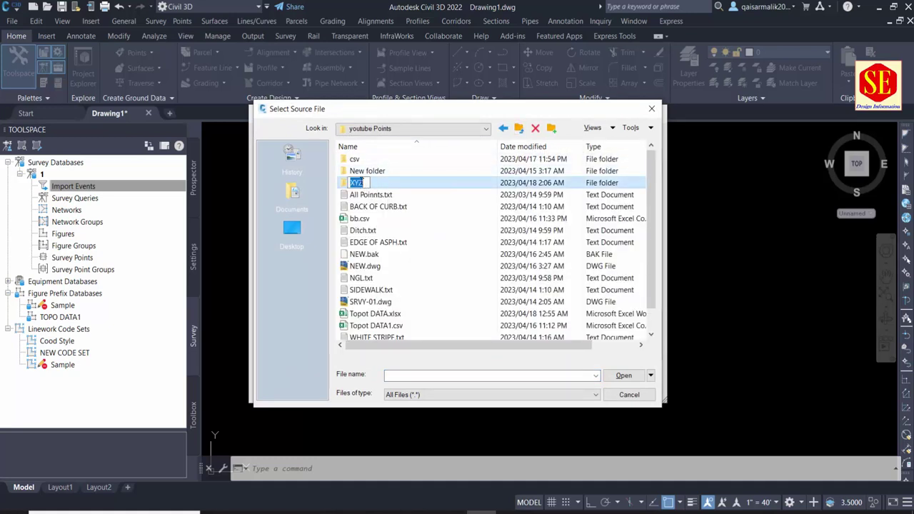
pyautogui.click(410, 195)
pyautogui.doubleClick(357, 183)
pyautogui.click(354, 160)
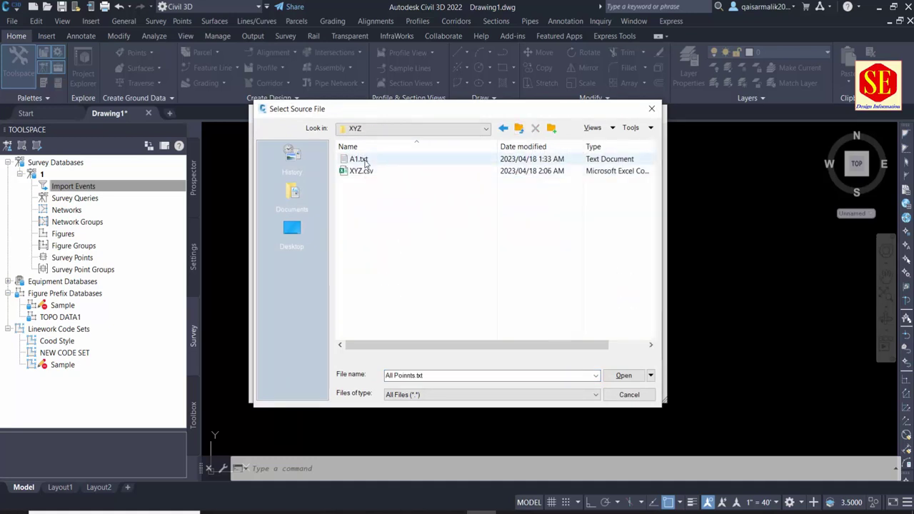
pyautogui.press('Down')
pyautogui.press('Up')
pyautogui.press('Down')
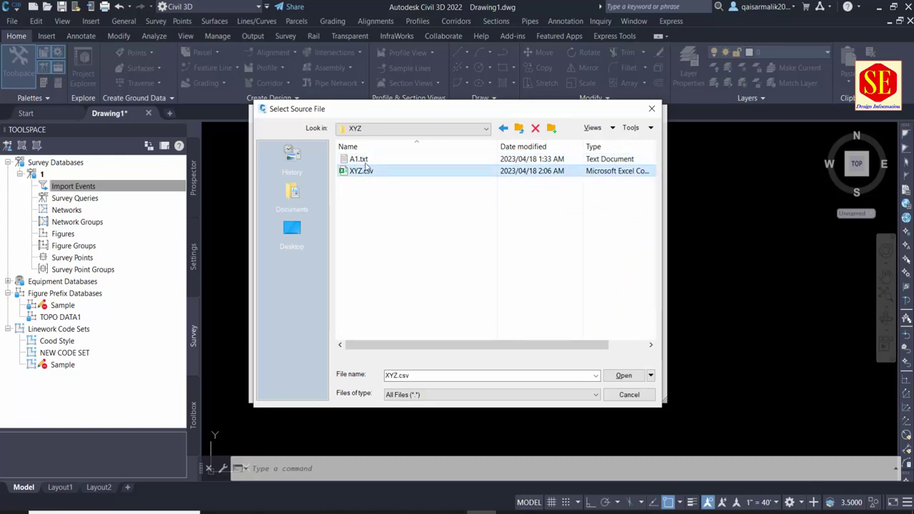
pyautogui.press('Up')
# Step: Use A1.txt as the source with the PENZD (comma delimited) point file format
pyautogui.click(621, 375)
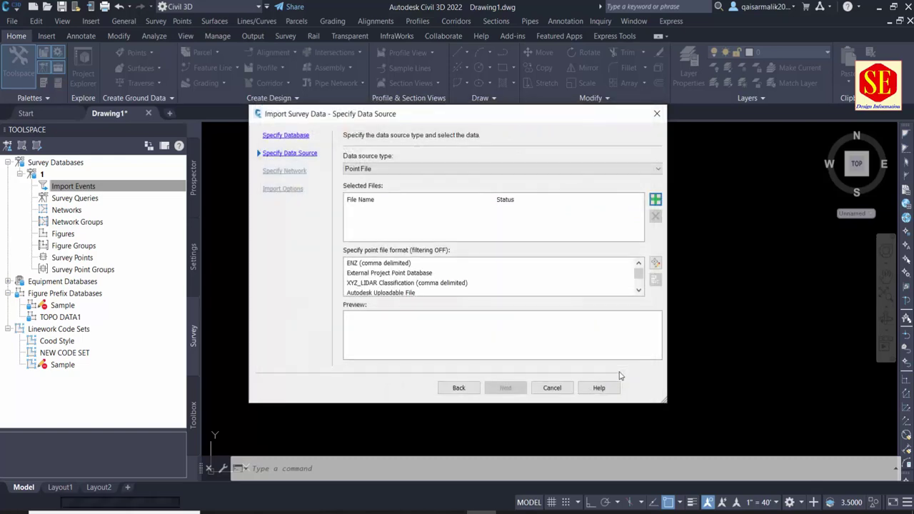
pyautogui.click(384, 282)
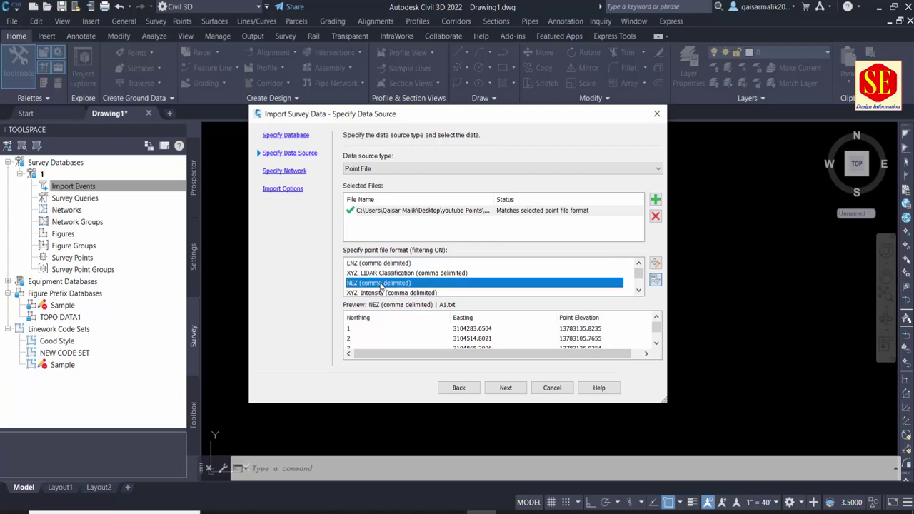
pyautogui.scroll(-1, 380, 286)
pyautogui.scroll(1, 370, 280)
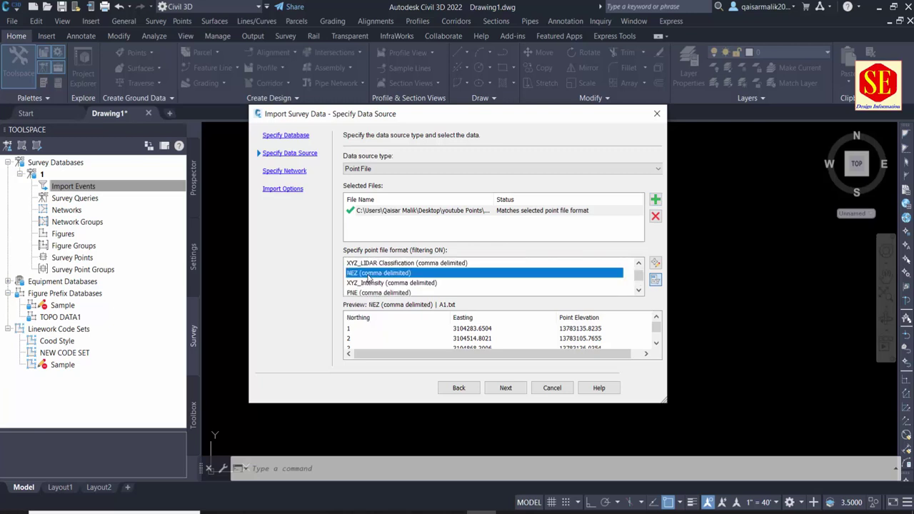
pyautogui.scroll(1, 366, 284)
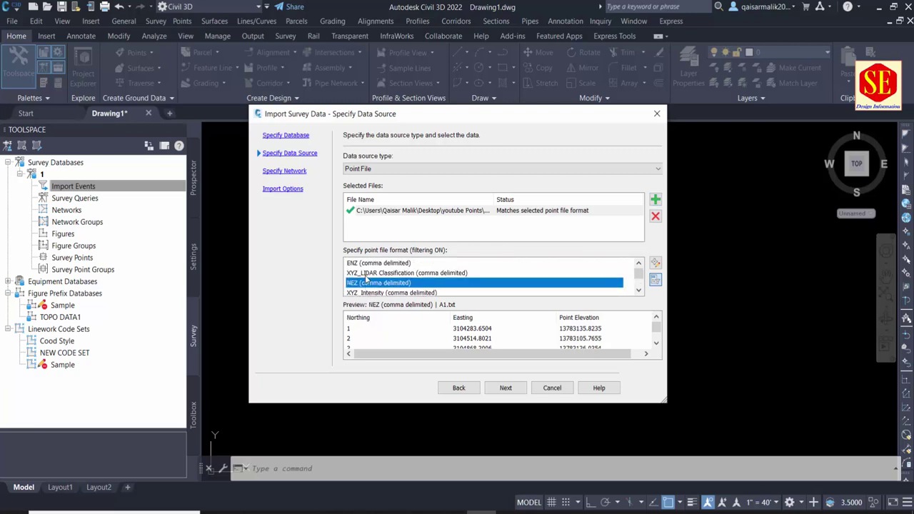
pyautogui.click(364, 293)
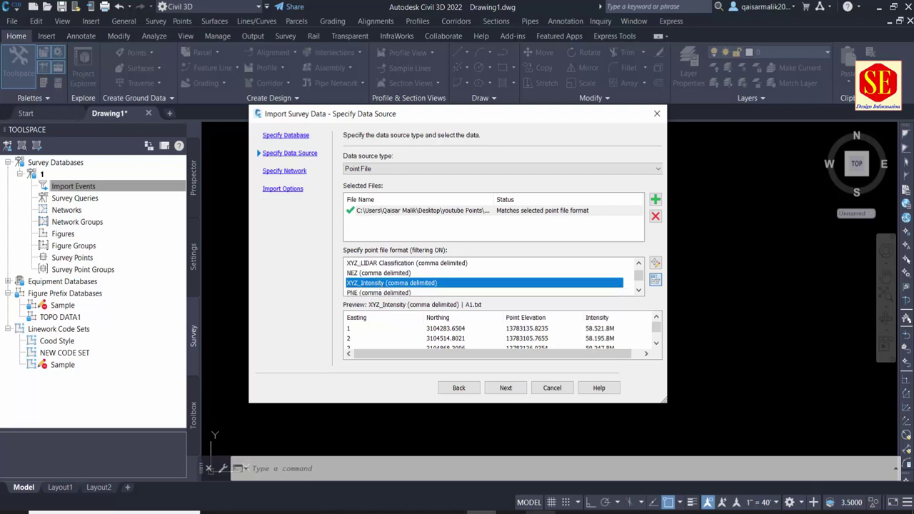
pyautogui.click(351, 283)
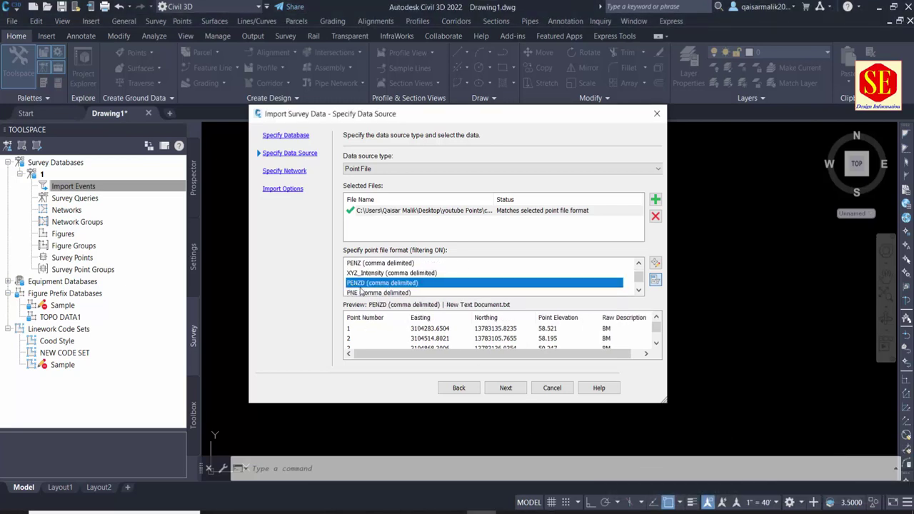
# Step: Create a new survey network named A and select it for the import
pyautogui.click(511, 392)
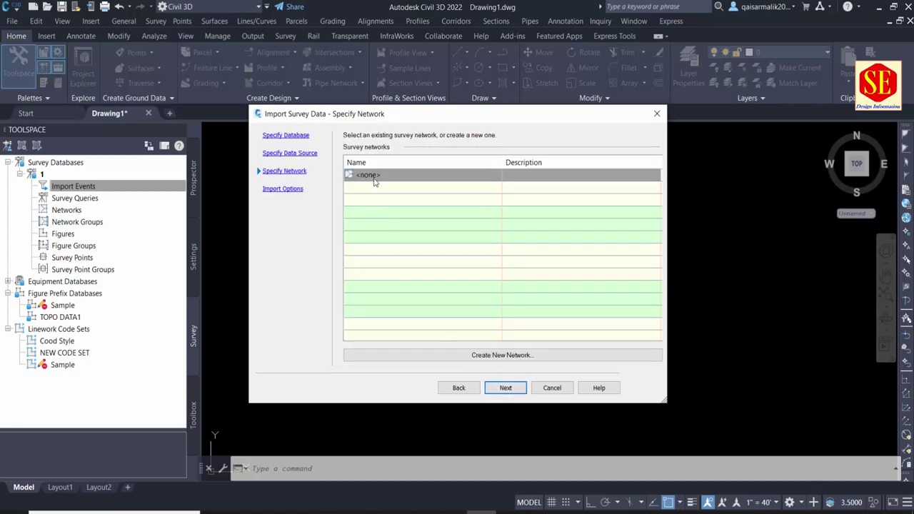
pyautogui.click(478, 352)
pyautogui.write('A')
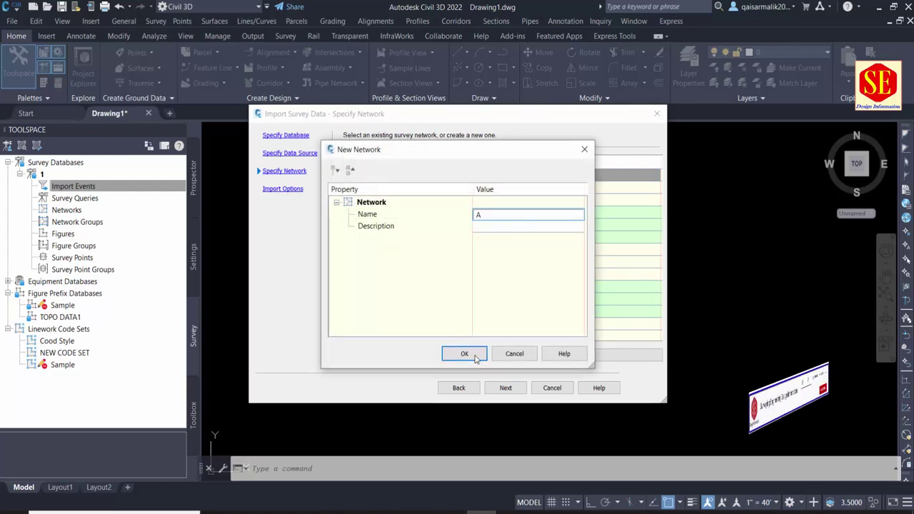
pyautogui.click(470, 354)
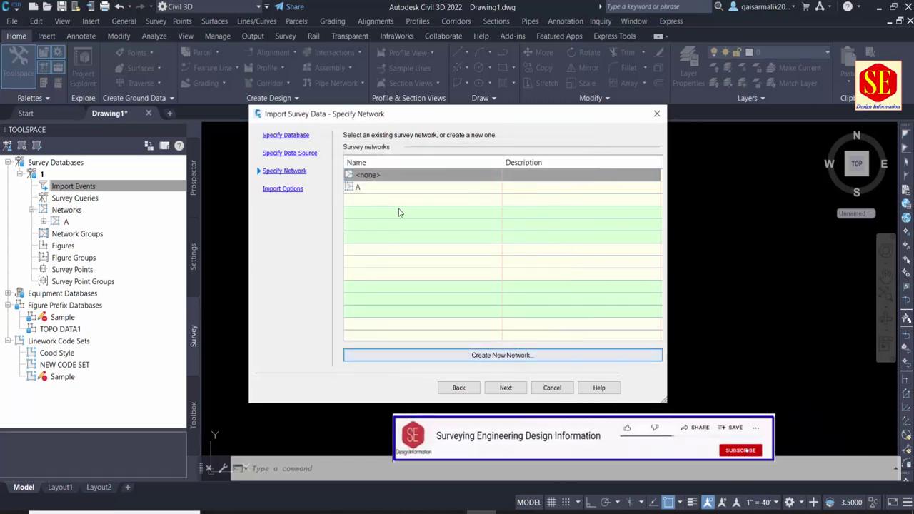
pyautogui.click(382, 187)
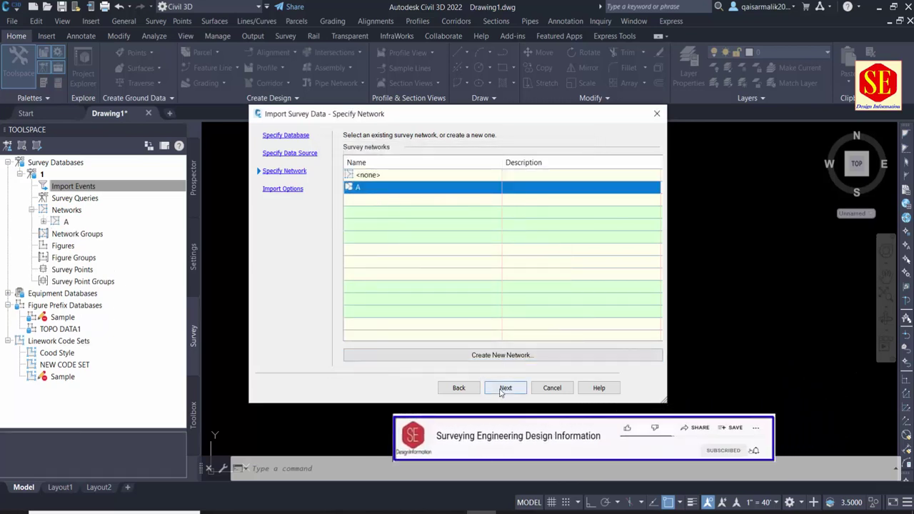
pyautogui.click(505, 388)
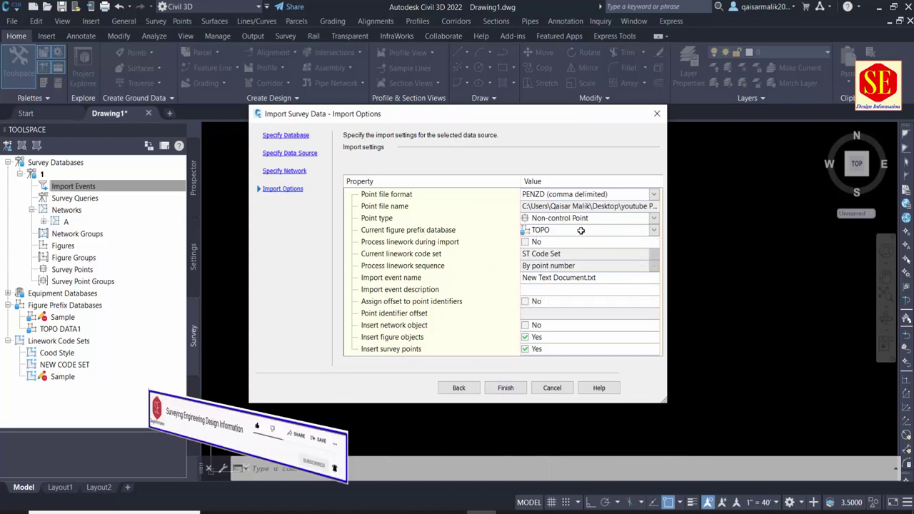
# Step: Use TOPO DATA1 figure prefixes and the NEW CODE SET linework codes, with Process linework unchecked
pyautogui.click(555, 232)
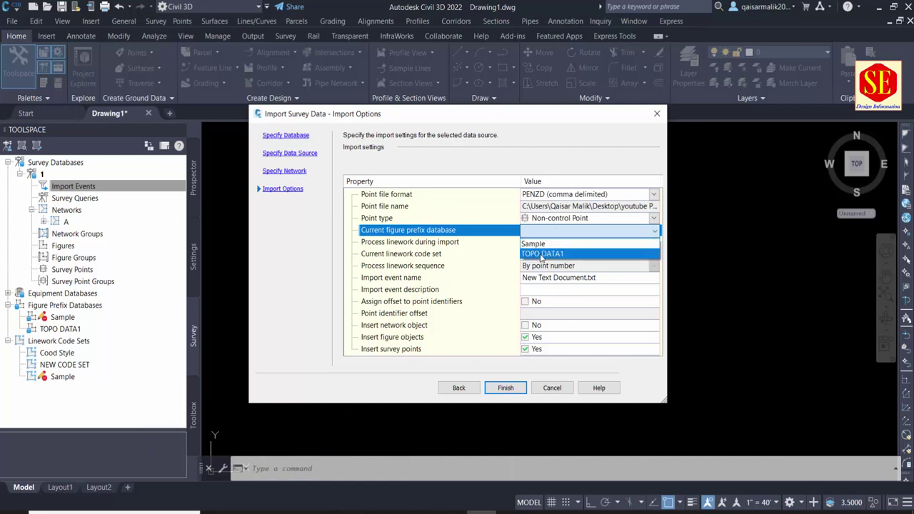
pyautogui.click(541, 255)
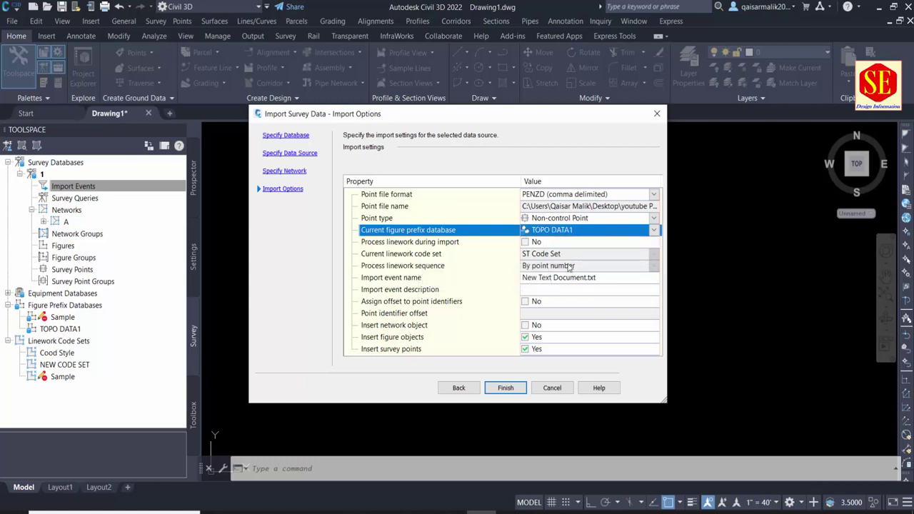
pyautogui.click(565, 255)
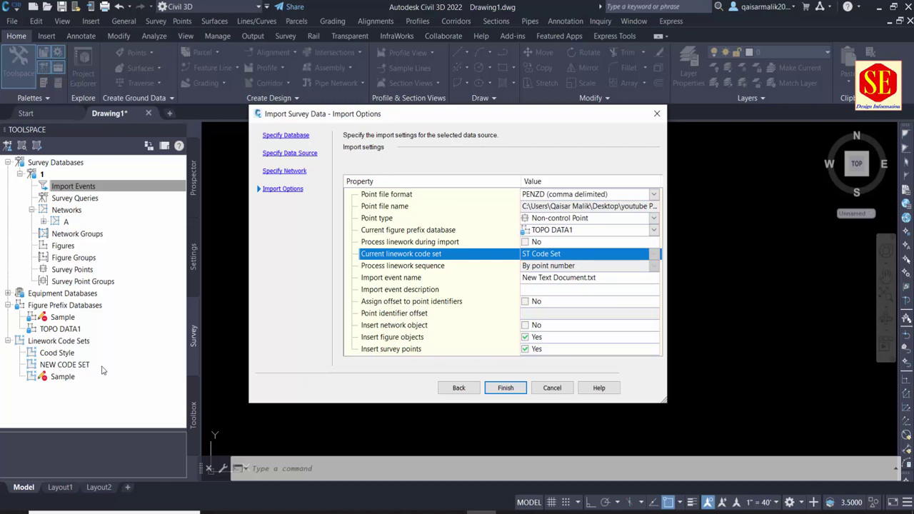
pyautogui.click(541, 241)
pyautogui.click(540, 254)
pyautogui.click(540, 253)
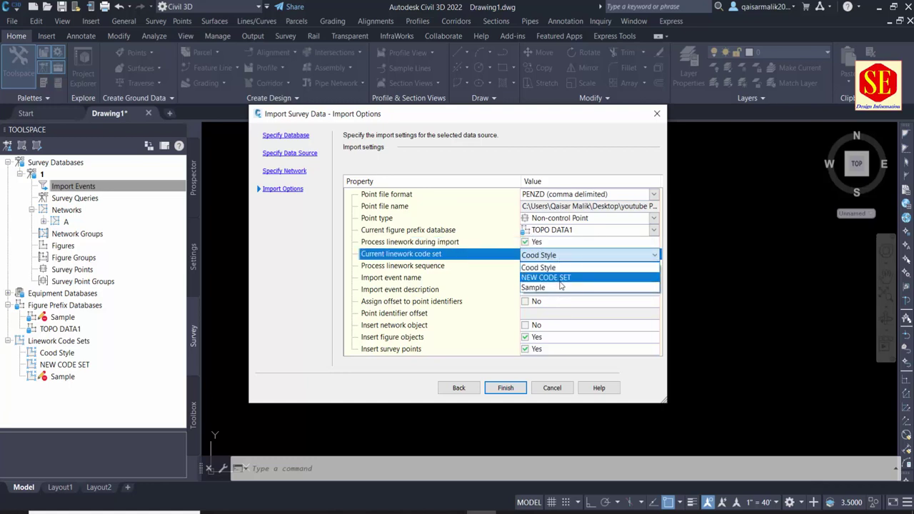
pyautogui.click(544, 279)
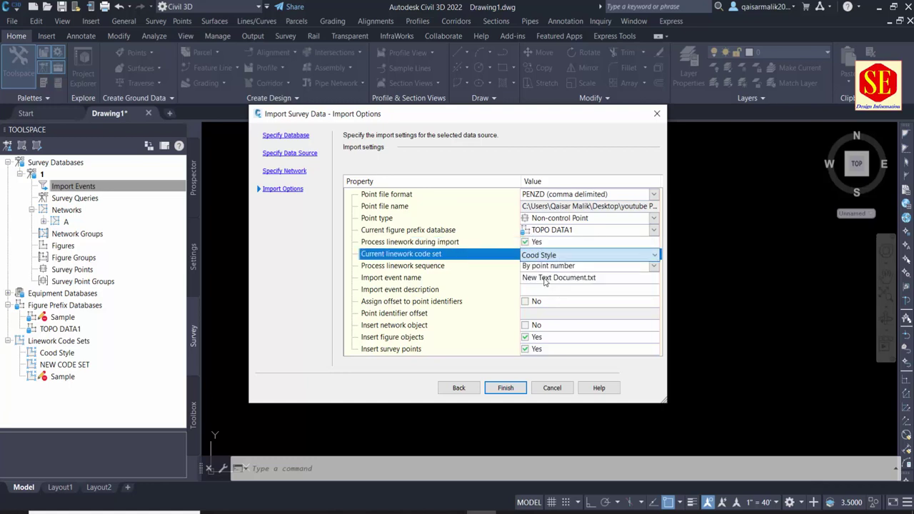
pyautogui.click(525, 242)
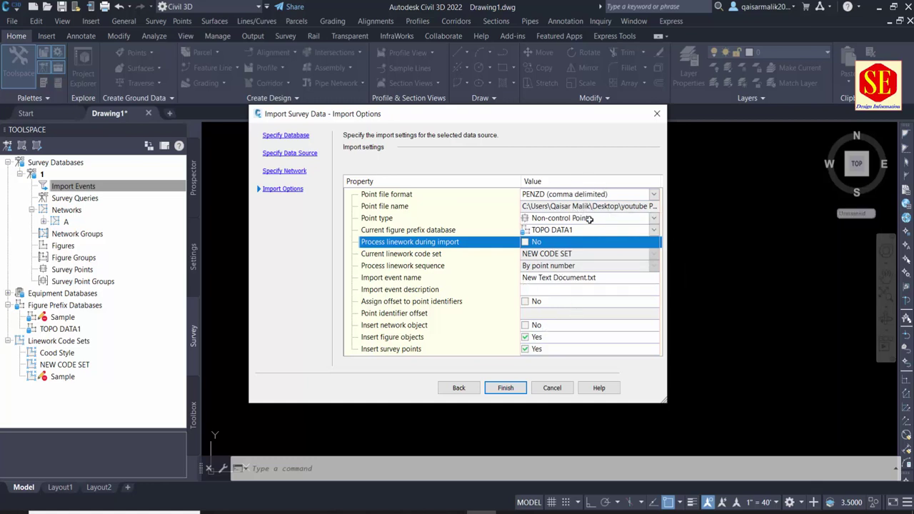
# Step: Finish the survey import without processing linework, then pan along the strip of imported points
pyautogui.click(512, 389)
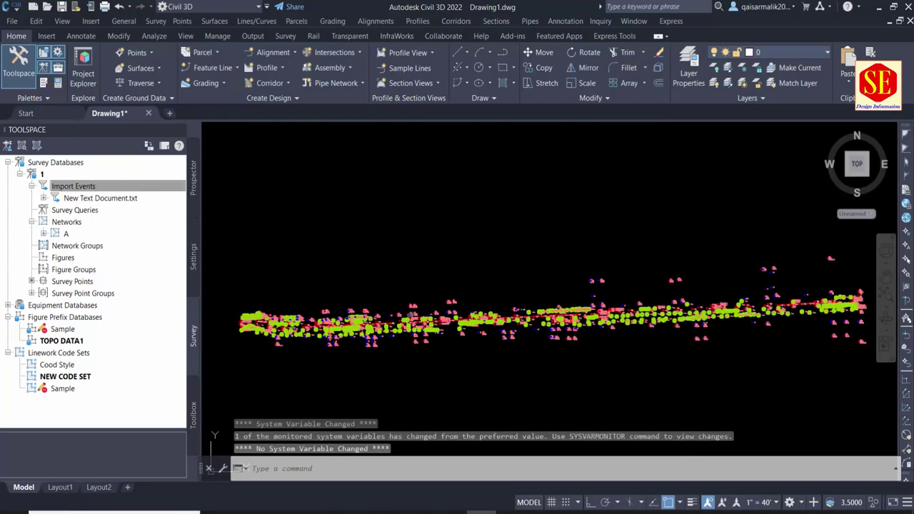
pyautogui.scroll(2, 331, 318)
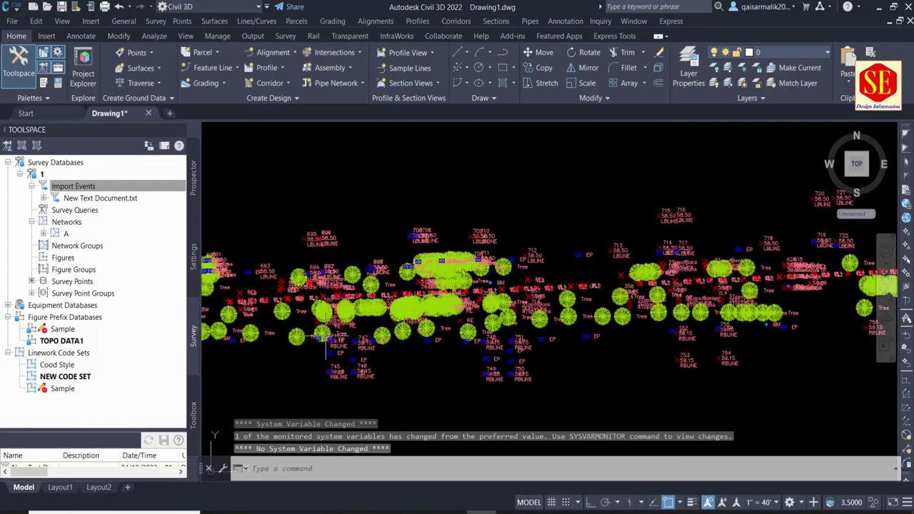
pyautogui.scroll(3, 327, 310)
pyautogui.scroll(2, 323, 300)
pyautogui.scroll(-2, 321, 298)
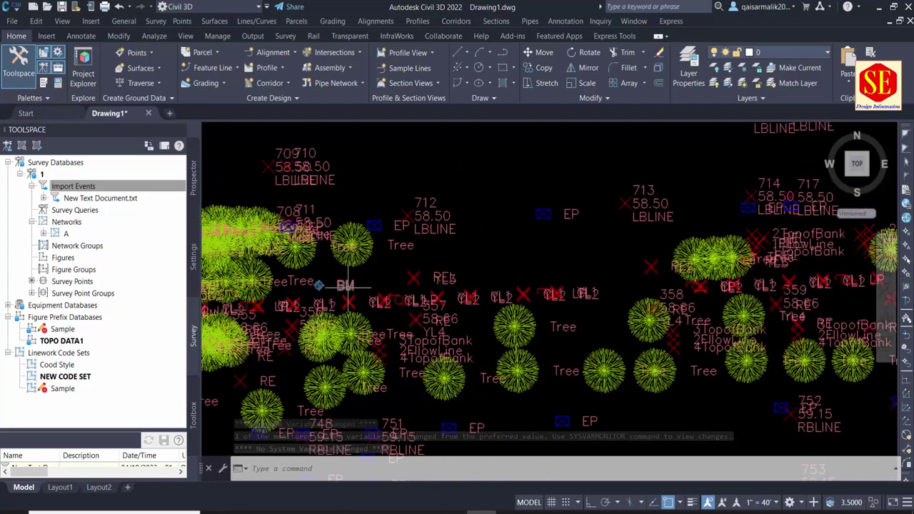
pyautogui.scroll(-2, 428, 285)
pyautogui.moveTo(428, 285); pyautogui.dragTo(582, 267, button='middle')
pyautogui.scroll(2, 581, 268)
pyautogui.scroll(-2, 581, 268)
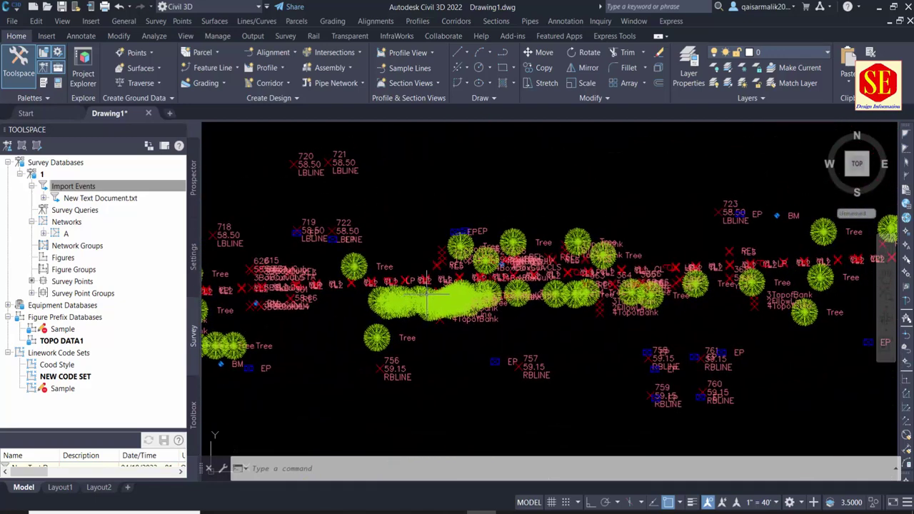
pyautogui.scroll(-2, 582, 271)
pyautogui.scroll(5, 646, 379)
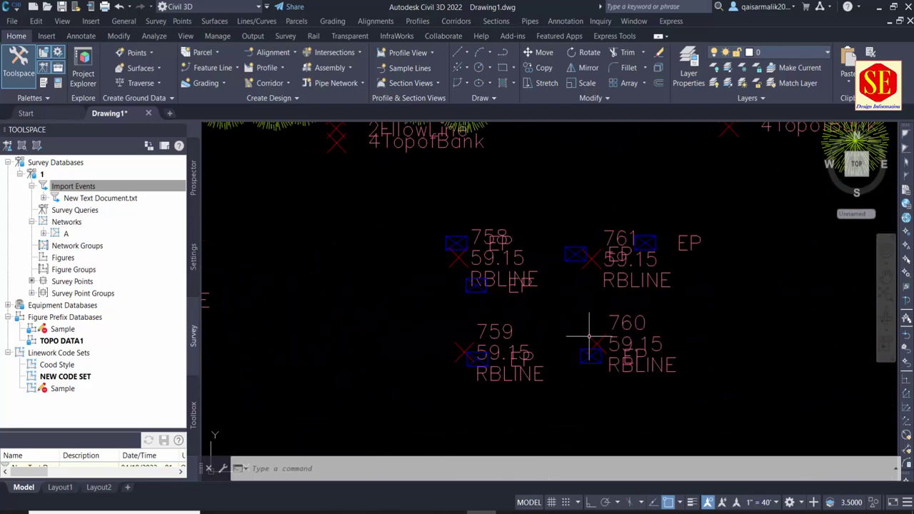
pyautogui.scroll(-5, 471, 310)
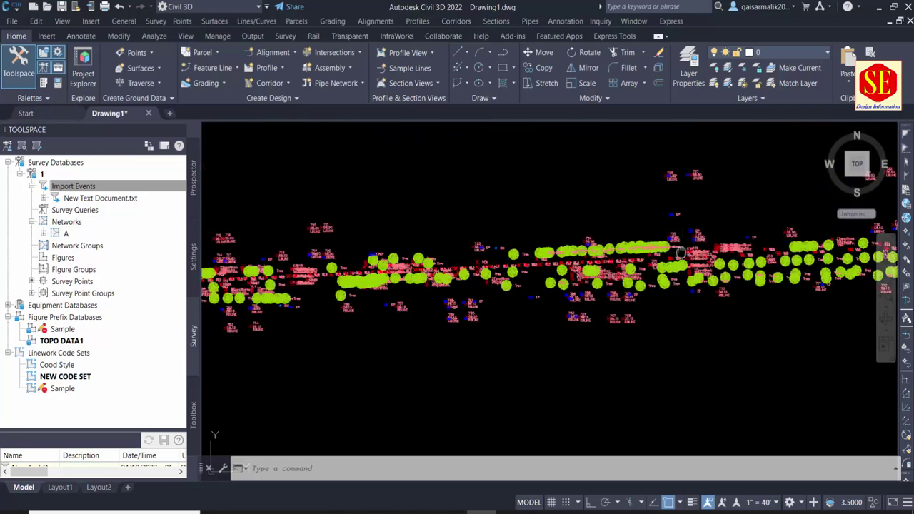
pyautogui.scroll(-2, 477, 303)
pyautogui.scroll(-3, 478, 303)
pyautogui.moveTo(564, 307); pyautogui.dragTo(502, 335, button='middle')
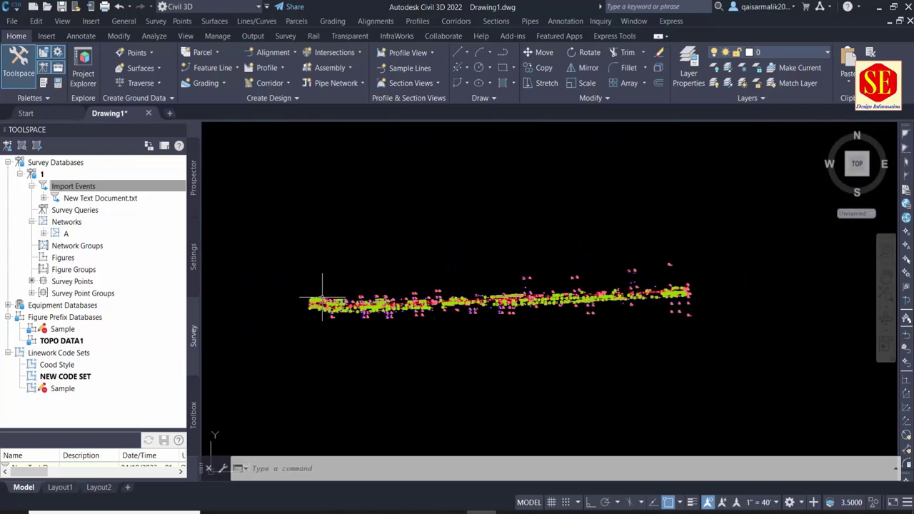
pyautogui.scroll(2, 382, 293)
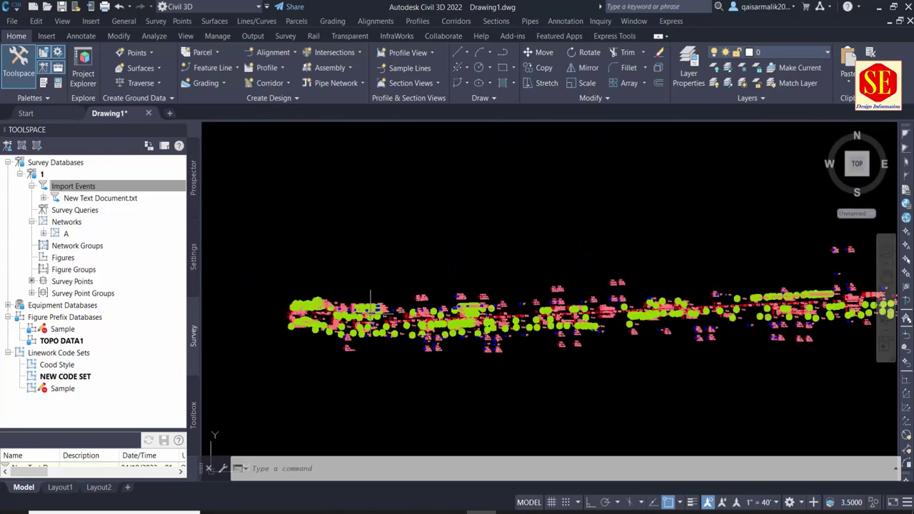
pyautogui.scroll(2, 407, 294)
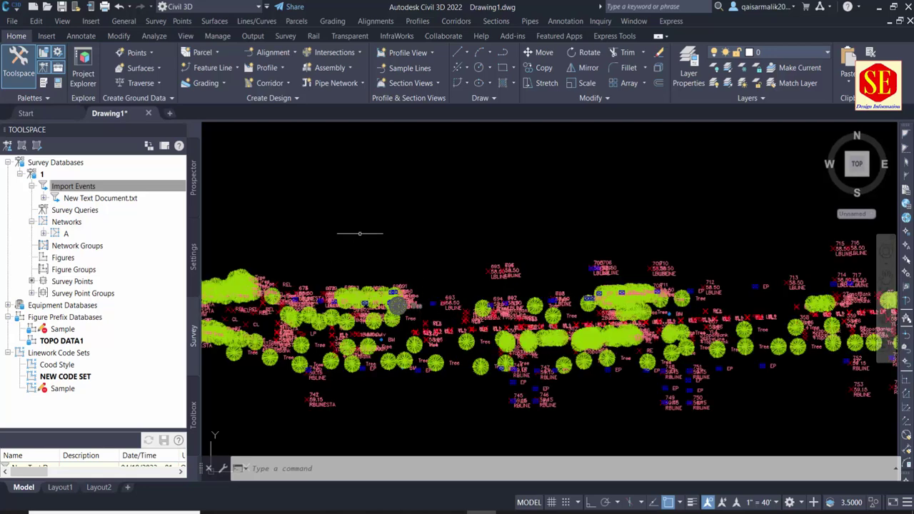
# Step: Process the import event's linework using TOPO DATA1 and NEW CODE SET
pyautogui.rightClick(90, 189)
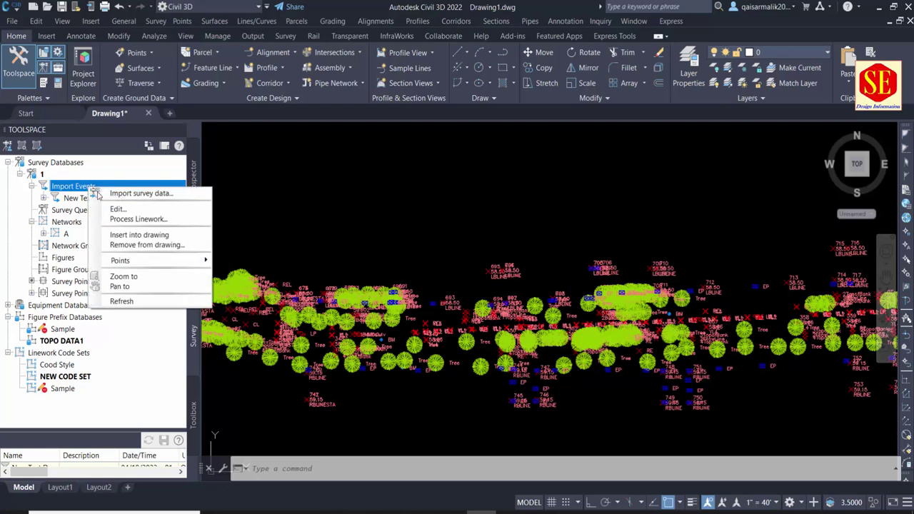
pyautogui.click(144, 220)
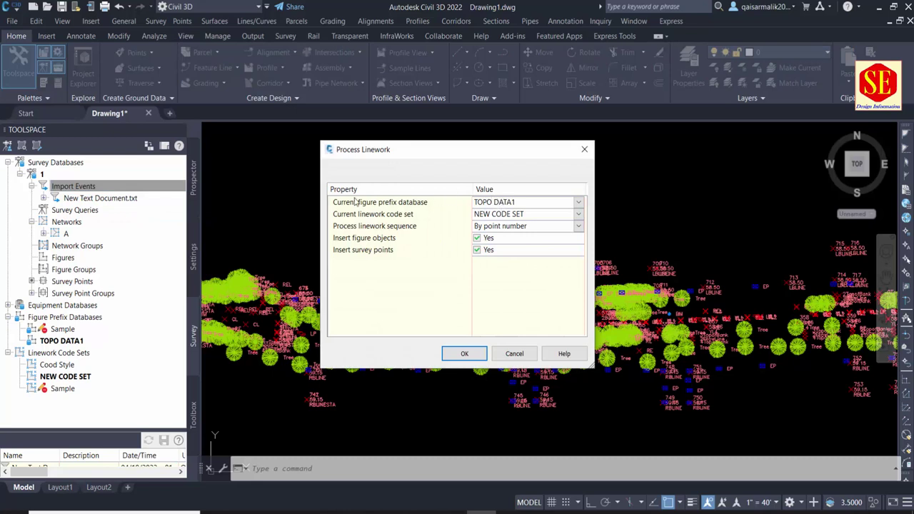
pyautogui.click(508, 201)
pyautogui.click(509, 221)
pyautogui.click(511, 214)
pyautogui.click(504, 236)
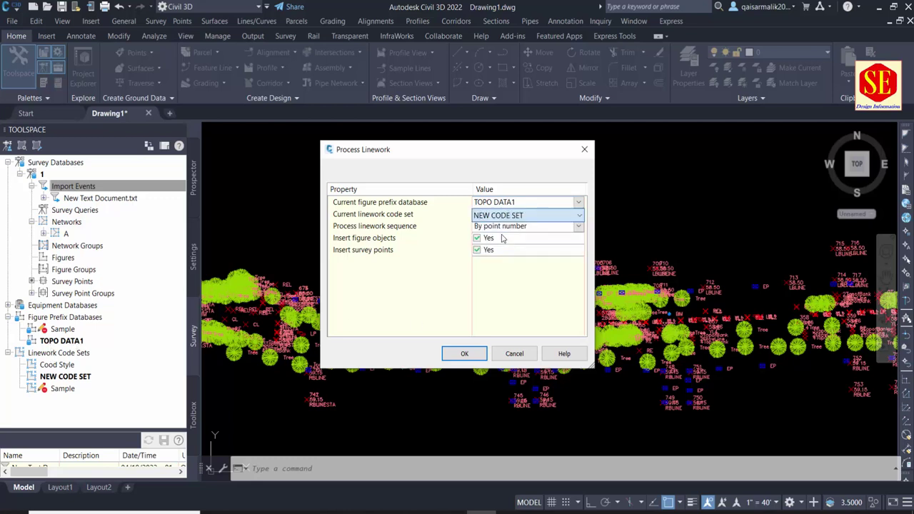
pyautogui.click(465, 354)
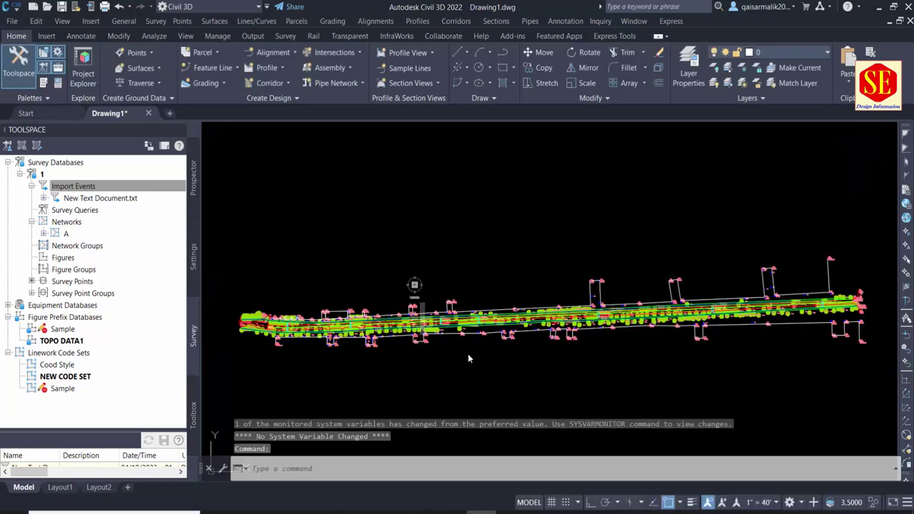
# Step: Review the new road figures along the corridor and check the drawing's layer list
pyautogui.scroll(3, 448, 287)
pyautogui.scroll(2, 449, 288)
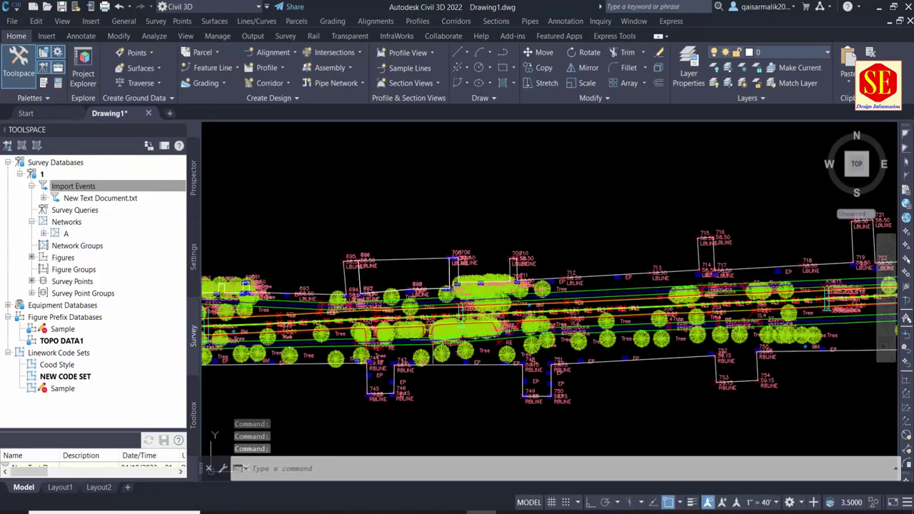
pyautogui.moveTo(821, 336); pyautogui.dragTo(459, 329, button='middle')
pyautogui.scroll(2, 732, 300)
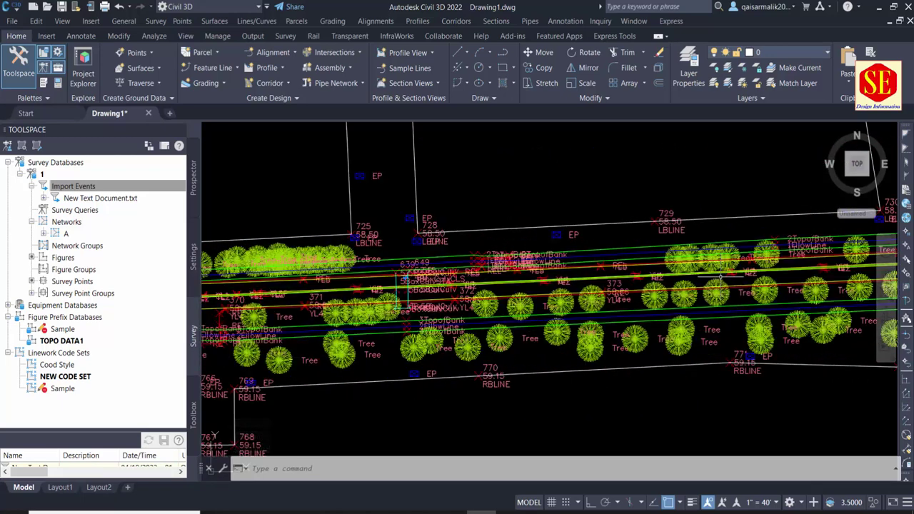
pyautogui.click(757, 52)
pyautogui.scroll(-15, 736, 306)
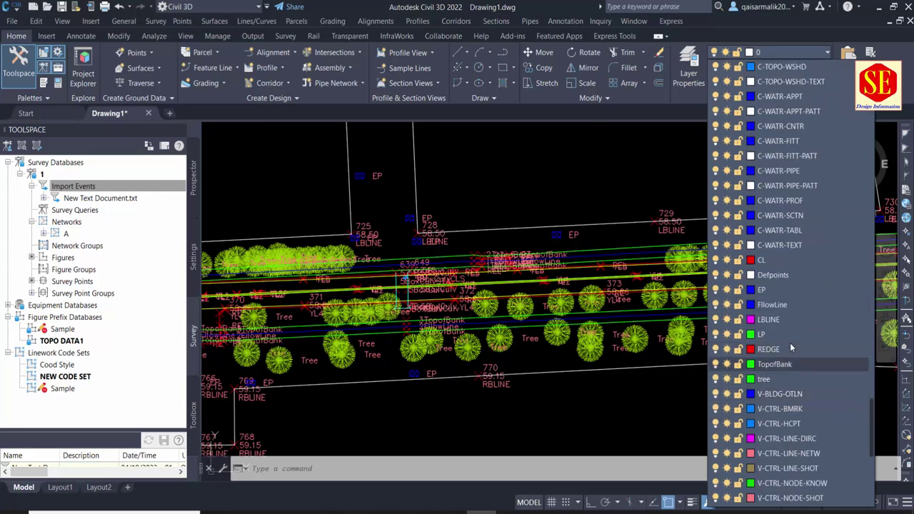
# Step: Freeze the tree layer and pan along the road corridor past points 725–730
pyautogui.click(726, 381)
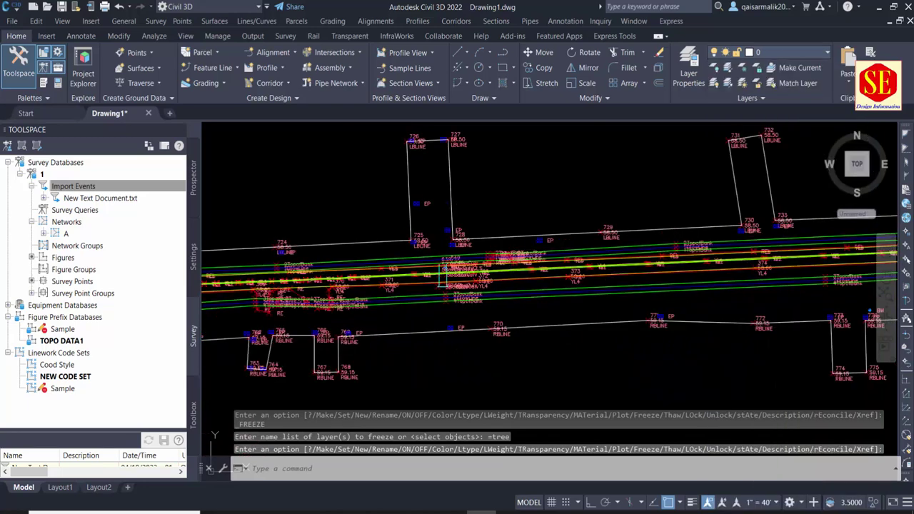
pyautogui.scroll(1, 459, 264)
pyautogui.moveTo(460, 265); pyautogui.dragTo(490, 209, button='middle')
pyautogui.scroll(-2, 700, 263)
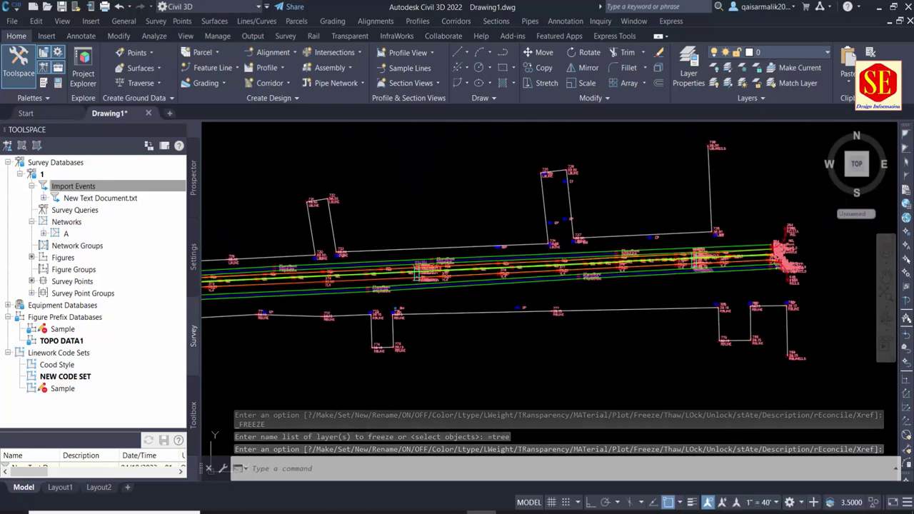
pyautogui.scroll(3, 442, 290)
pyautogui.scroll(1, 443, 291)
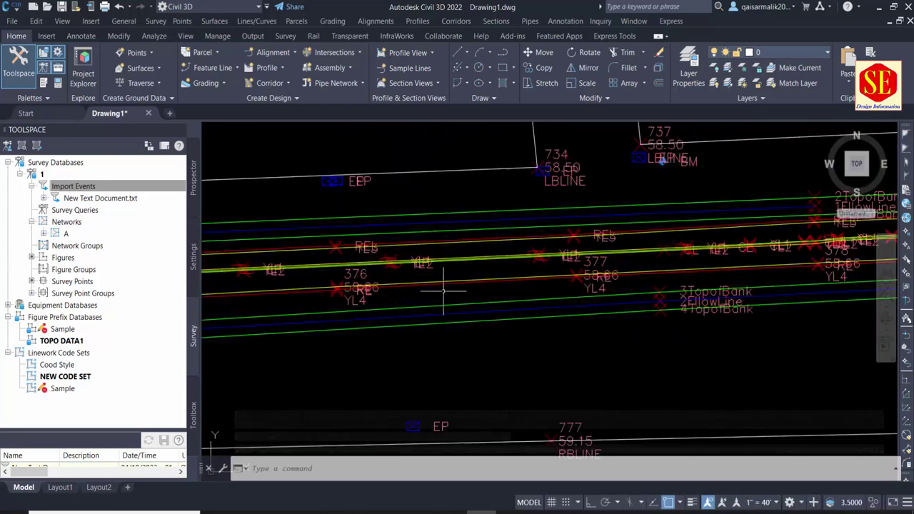
pyautogui.scroll(1, 443, 290)
pyautogui.scroll(-3, 542, 200)
pyautogui.scroll(1, 564, 210)
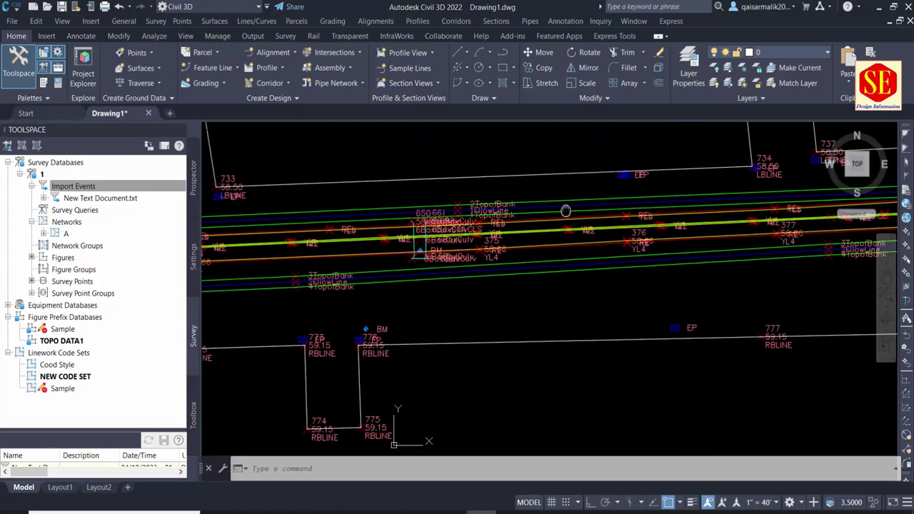
pyautogui.moveTo(565, 211)
pyautogui.mouseDown(button='middle')
pyautogui.moveTo(524, 253)
pyautogui.moveTo(614, 244)
pyautogui.mouseUp(button='middle')
pyautogui.scroll(-3, 574, 274)
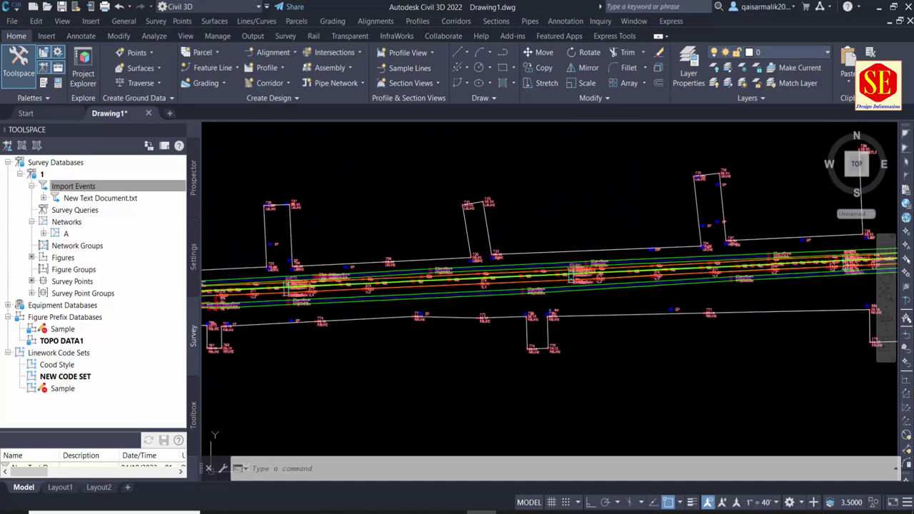
pyautogui.scroll(-2, 459, 316)
pyautogui.moveTo(531, 343)
pyautogui.mouseDown(button='middle')
pyautogui.moveTo(272, 347)
pyautogui.moveTo(593, 341)
pyautogui.mouseUp(button='middle')
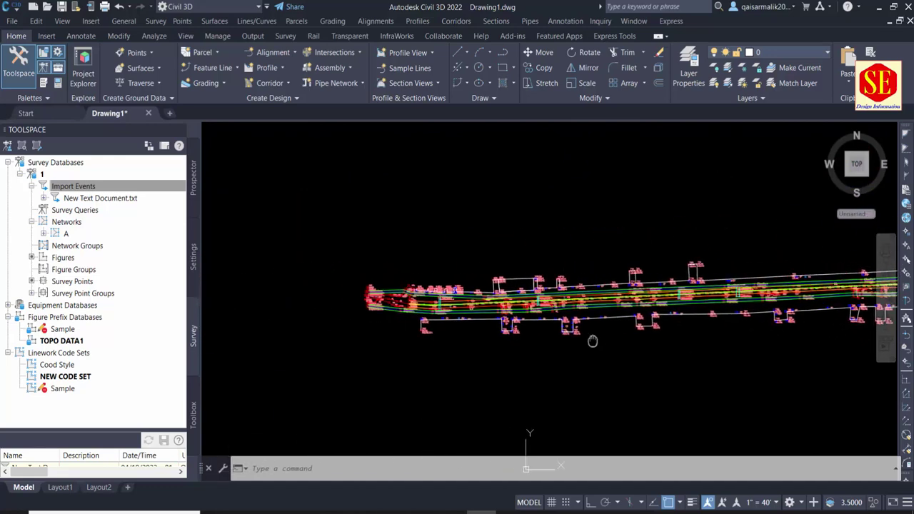
pyautogui.scroll(1, 571, 332)
pyautogui.scroll(1, 542, 317)
pyautogui.scroll(1, 500, 300)
pyautogui.scroll(2, 457, 282)
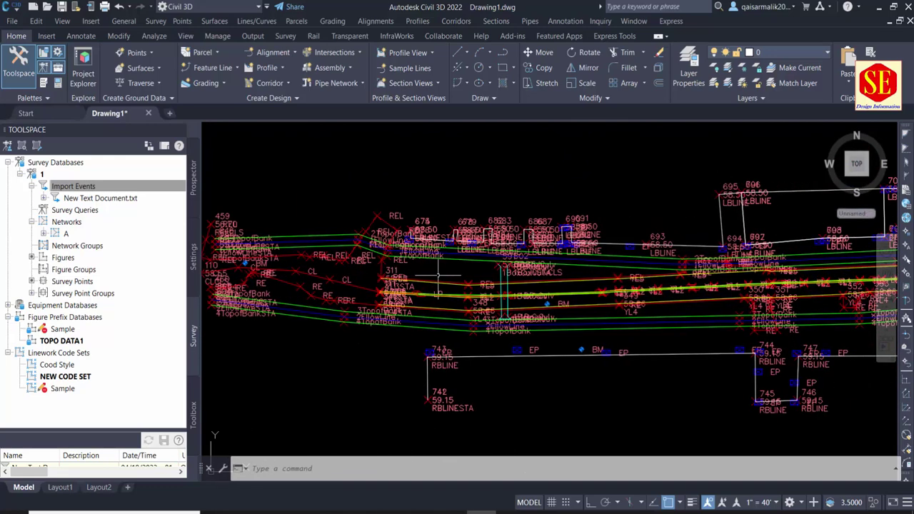
pyautogui.scroll(1, 438, 275)
pyautogui.scroll(1, 421, 282)
pyautogui.moveTo(411, 285); pyautogui.dragTo(372, 290, button='middle')
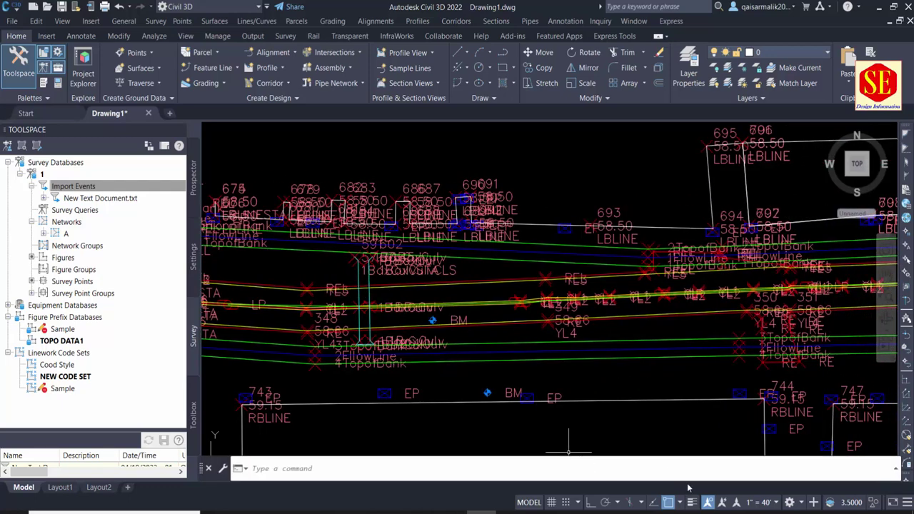
# Step: Set the annotation scale to 1" = 10', then bring XYZ.csv forward in Excel
pyautogui.click(756, 502)
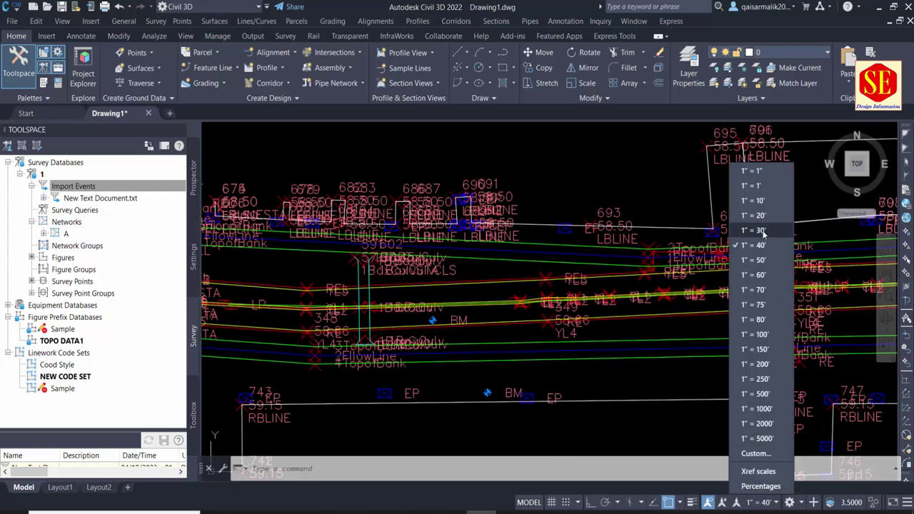
pyautogui.click(754, 201)
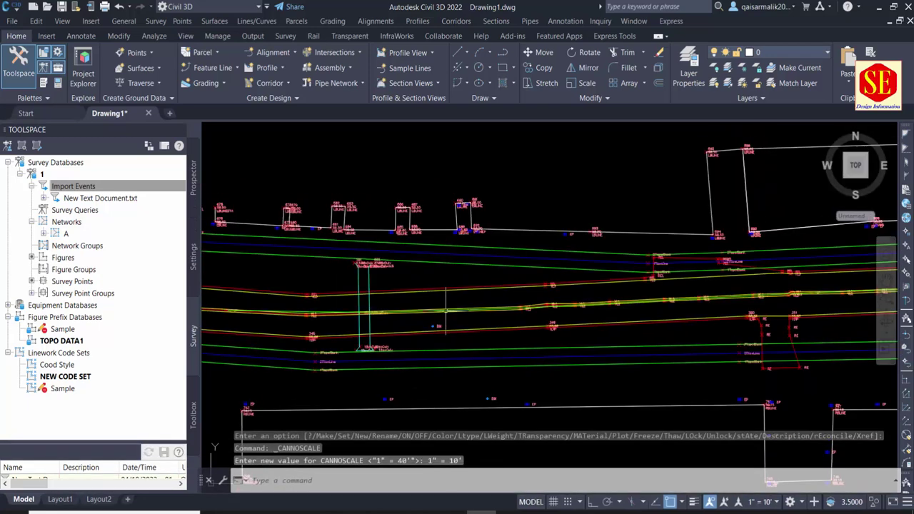
pyautogui.scroll(-2, 446, 312)
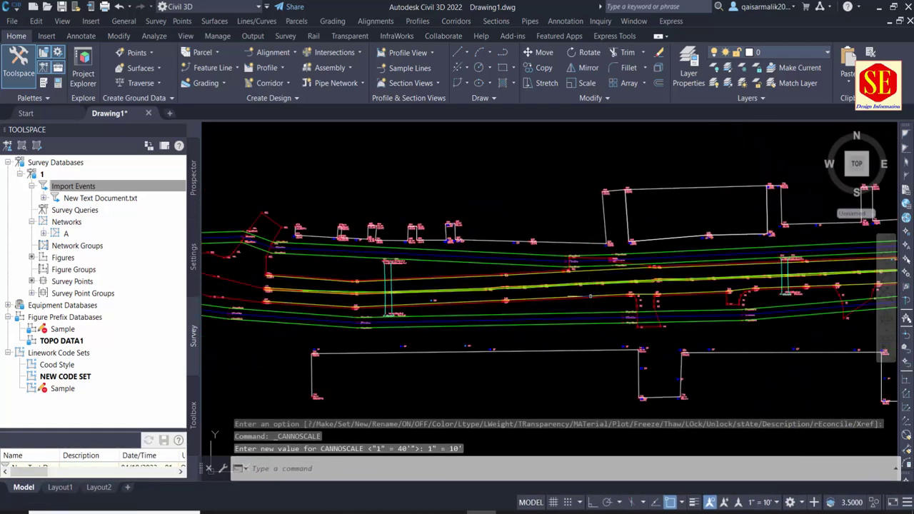
pyautogui.moveTo(847, 293); pyautogui.dragTo(561, 286, button='middle')
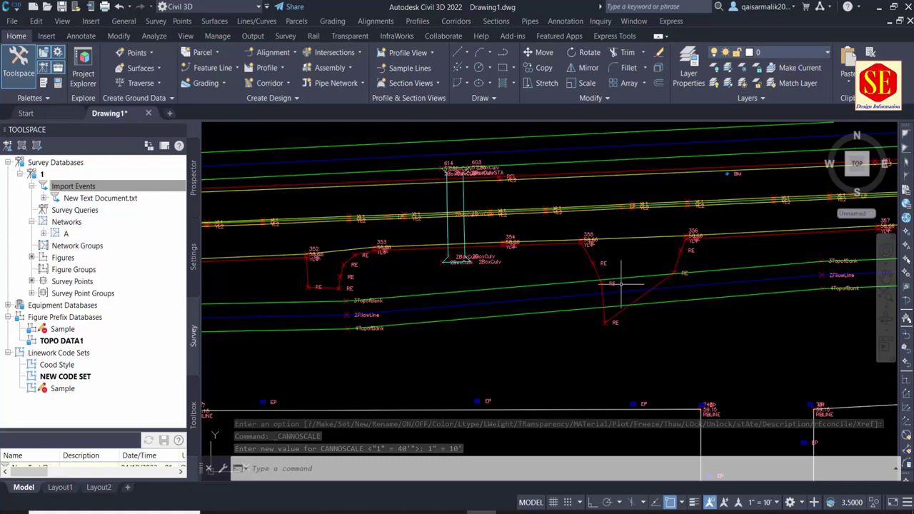
pyautogui.scroll(-3, 535, 255)
pyautogui.moveTo(654, 300)
pyautogui.keyDown('shift'); pyautogui.mouseDown(button='middle')
pyautogui.moveTo(666, 304)
pyautogui.moveTo(500, 316)
pyautogui.mouseUp(button='middle'); pyautogui.keyUp('shift')
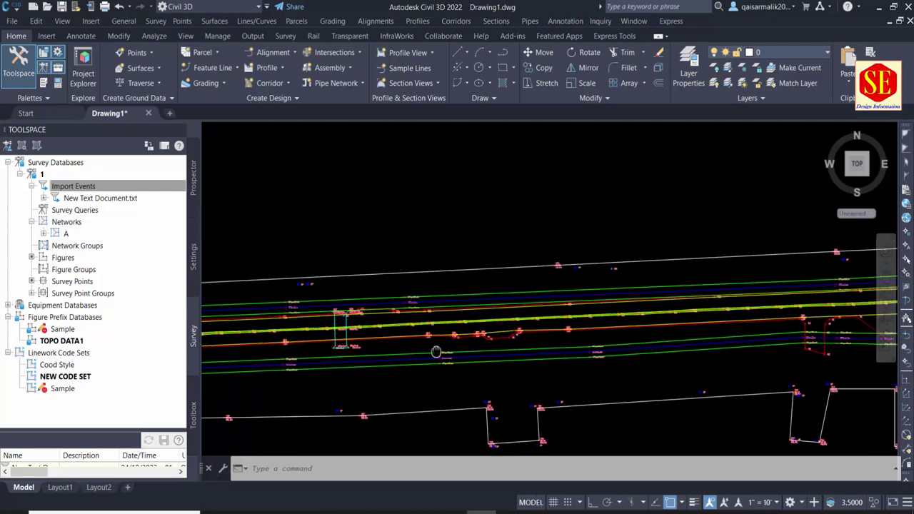
pyautogui.keyDown('shift'); pyautogui.moveTo(564, 325); pyautogui.dragTo(434, 443, button='middle'); pyautogui.keyUp('shift')
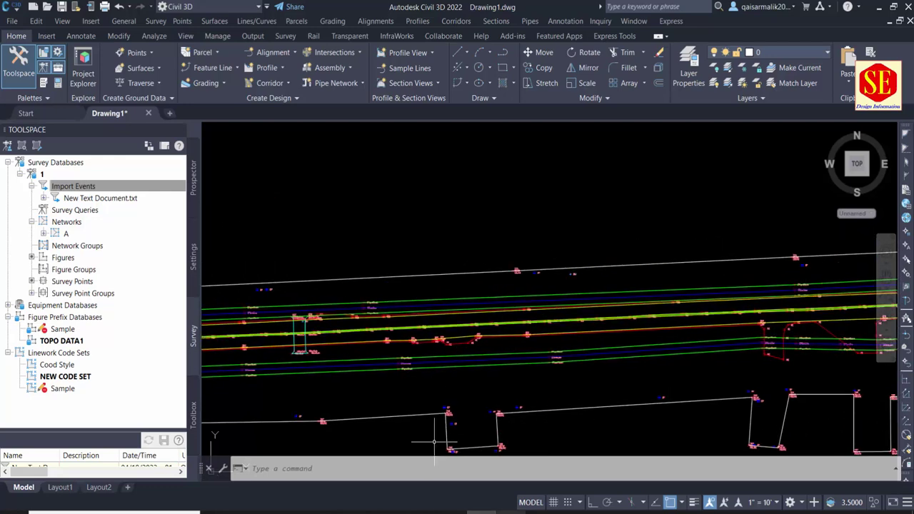
pyautogui.click(496, 512)
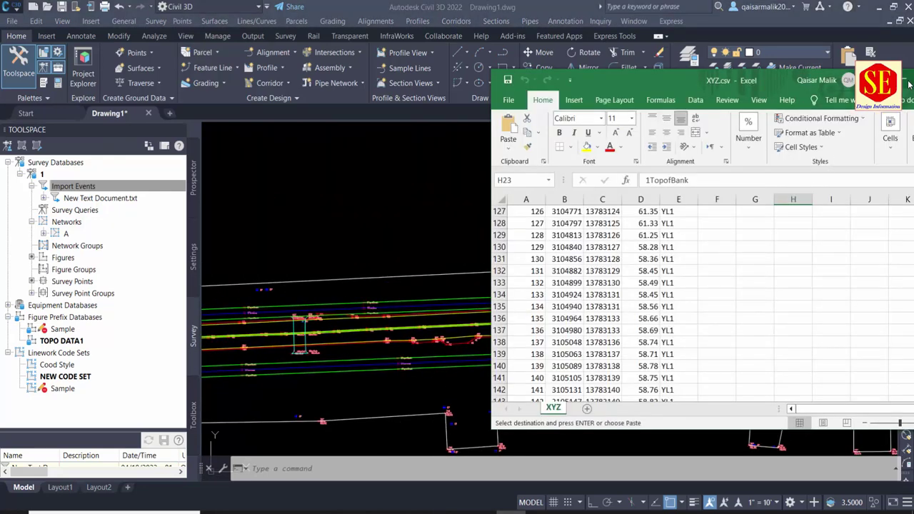
# Step: Maximize the XYZ.csv window and inspect the YL1STA code in cell E112
pyautogui.moveTo(685, 83); pyautogui.dragTo(494, 91)
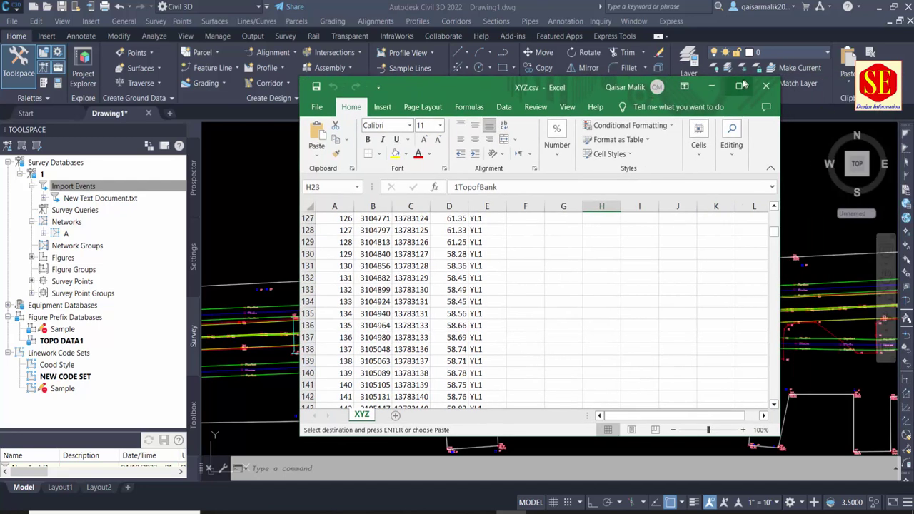
pyautogui.click(738, 86)
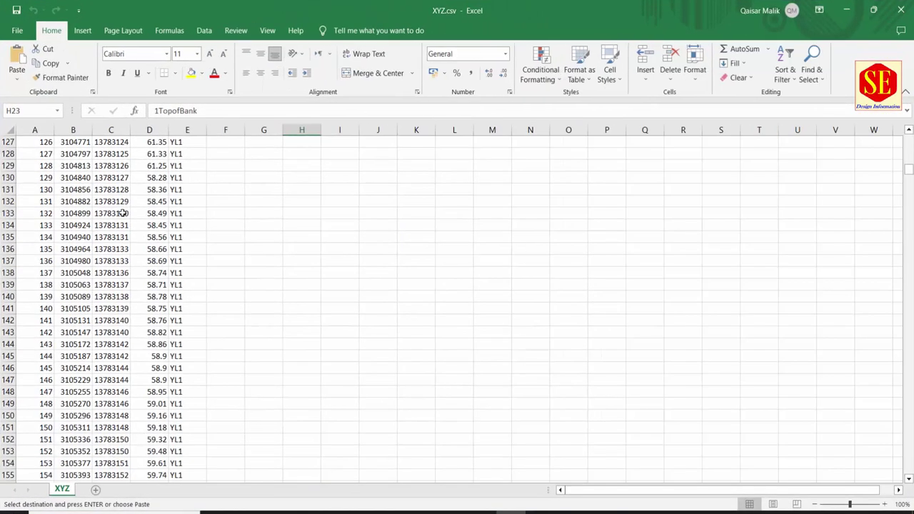
pyautogui.scroll(6, 120, 214)
pyautogui.scroll(7, 129, 218)
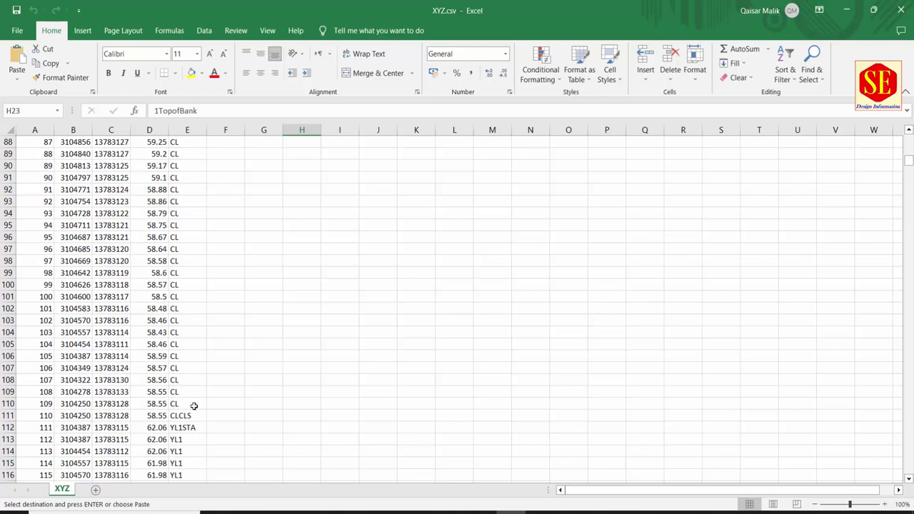
pyautogui.click(185, 428)
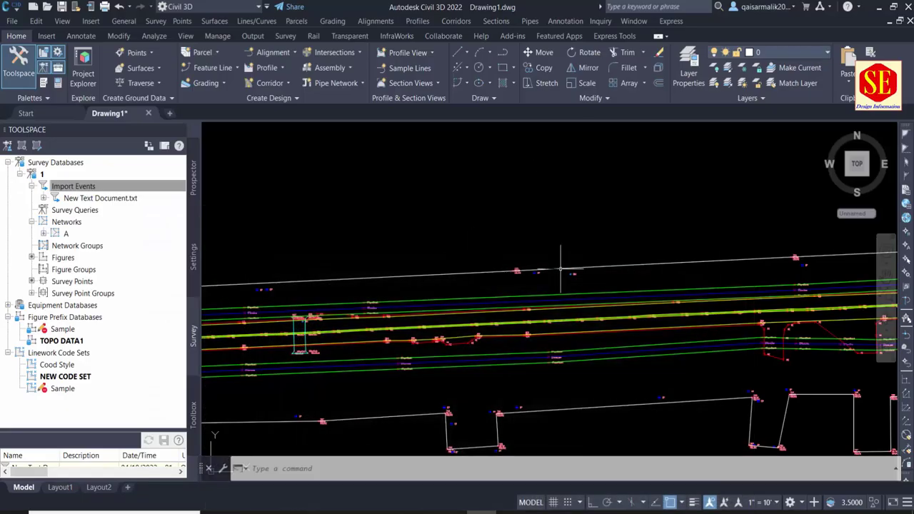
pyautogui.scroll(-3, 612, 265)
pyautogui.scroll(2, 692, 309)
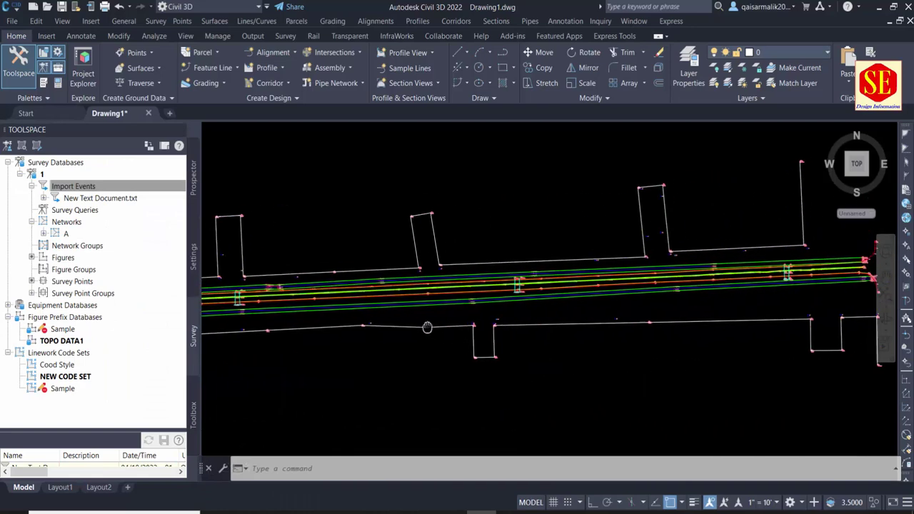
pyautogui.scroll(3, 711, 278)
pyautogui.scroll(2, 661, 265)
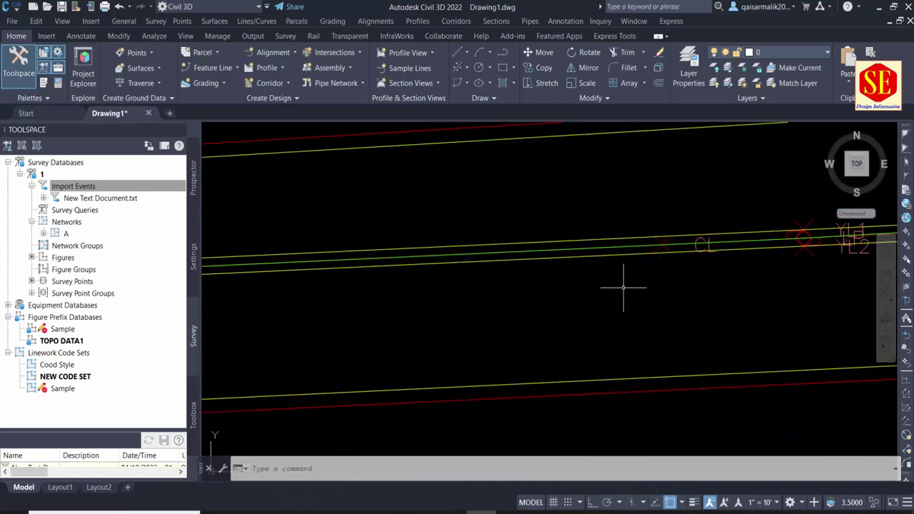
pyautogui.scroll(1, 589, 288)
pyautogui.scroll(1, 551, 277)
pyautogui.scroll(1, 576, 250)
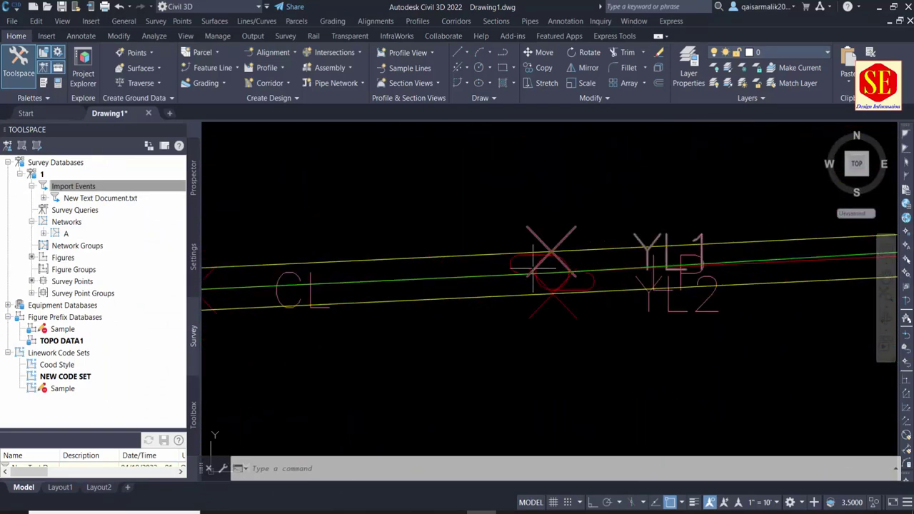
pyautogui.click(552, 270)
pyautogui.scroll(-1, 435, 303)
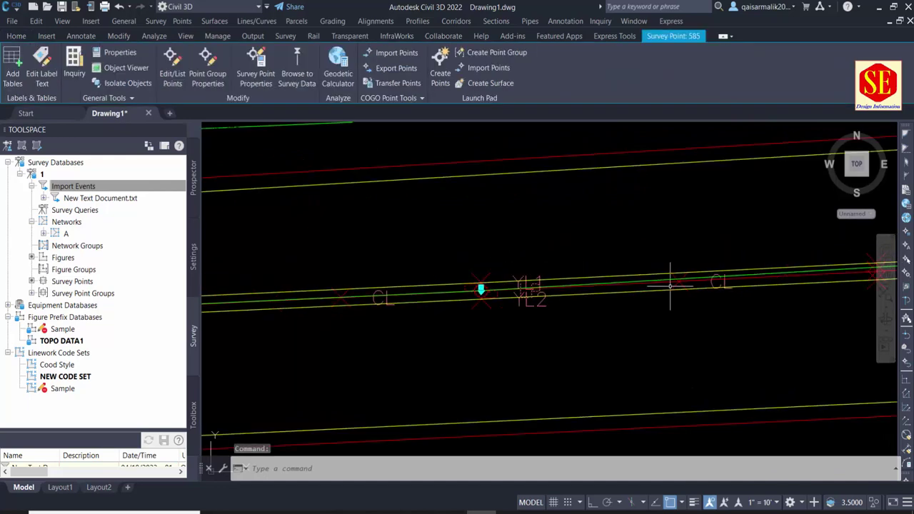
pyautogui.scroll(-1, 500, 278)
pyautogui.scroll(-1, 530, 259)
pyautogui.scroll(-1, 525, 320)
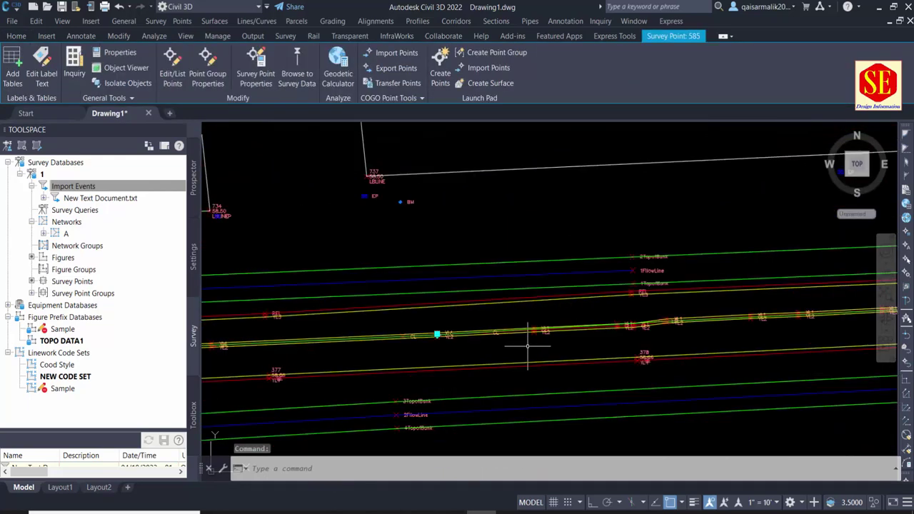
pyautogui.scroll(-1, 693, 307)
pyautogui.scroll(-2, 562, 254)
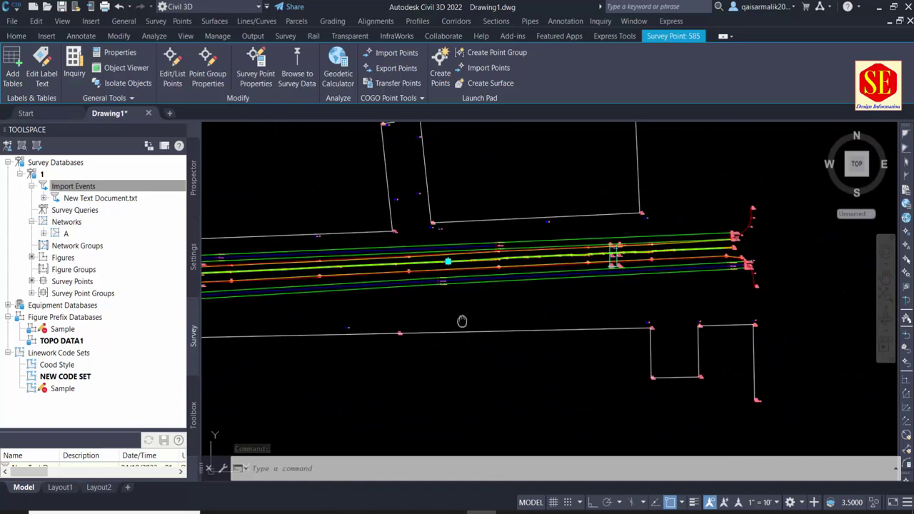
pyautogui.scroll(-1, 749, 325)
pyautogui.scroll(-1, 671, 342)
pyautogui.scroll(-1, 588, 350)
pyautogui.scroll(-1, 588, 350)
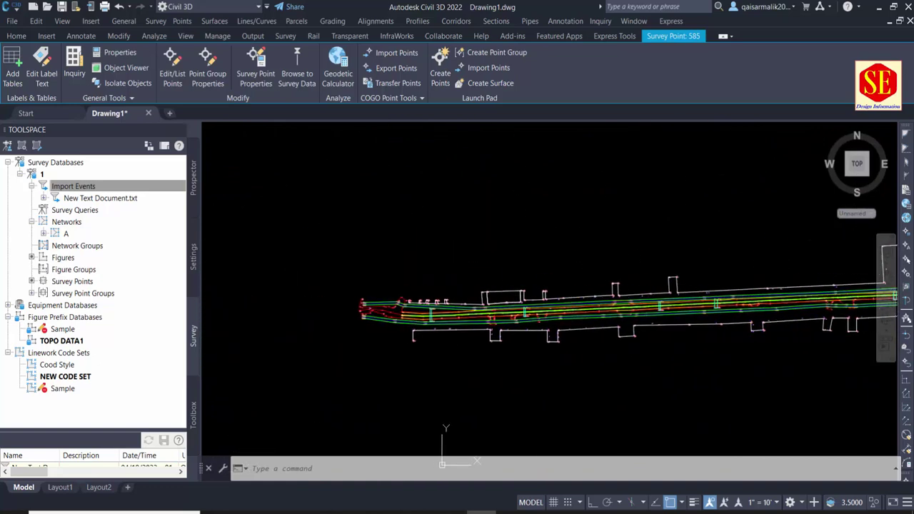
pyautogui.scroll(1, 525, 350)
pyautogui.scroll(1, 386, 339)
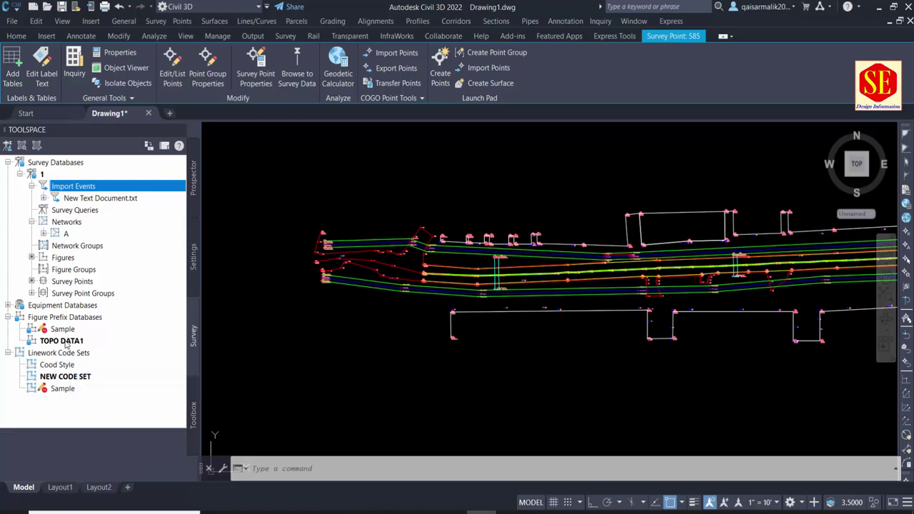
# Step: Refresh the TOPO DATA1 figure prefix database in Toolspace
pyautogui.rightClick(66, 342)
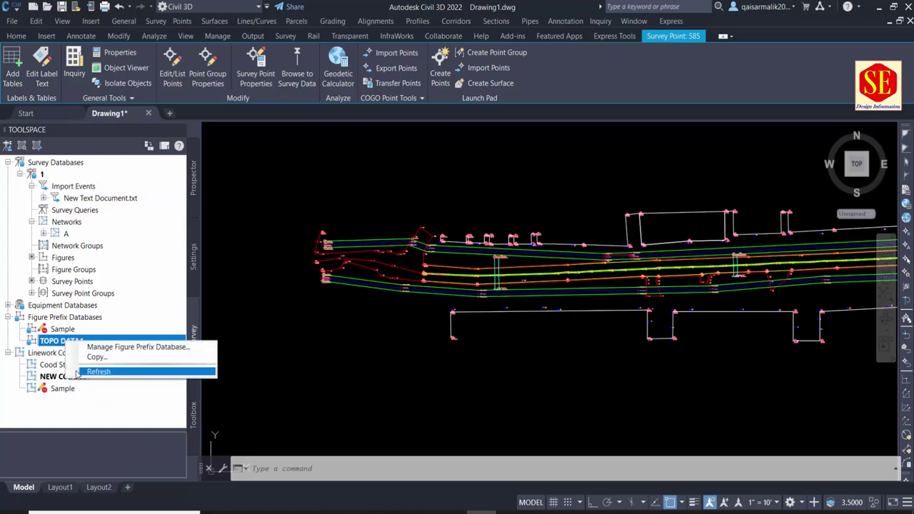
pyautogui.click(114, 421)
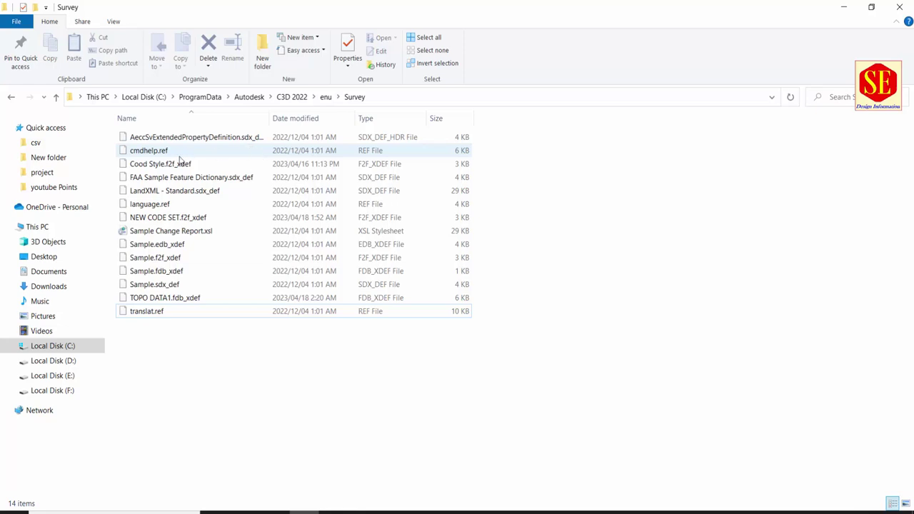
# Step: Select TOPO DATA1.fdb_xdef and NEW CODE SET.f2f_xdef, then return to the Civil 3D drawing
pyautogui.click(161, 301)
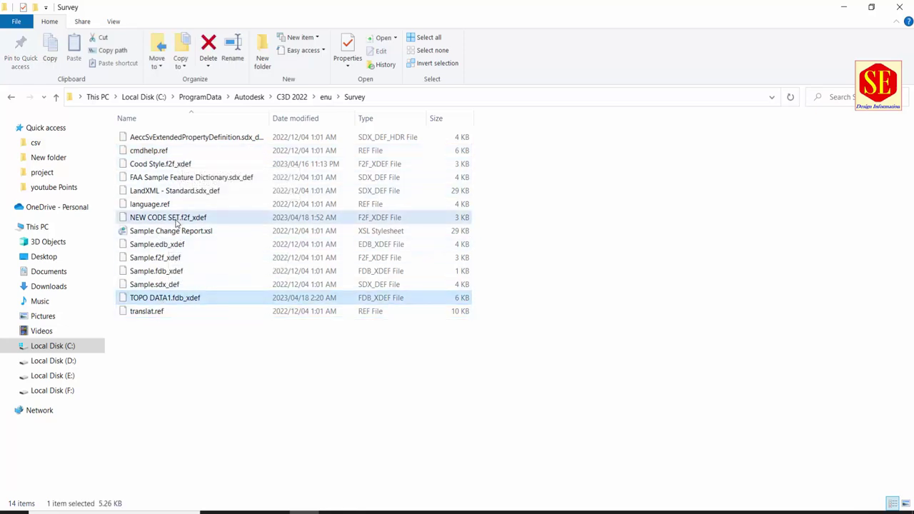
pyautogui.keyDown('ctrl'); pyautogui.click(176, 219); pyautogui.keyUp('ctrl')
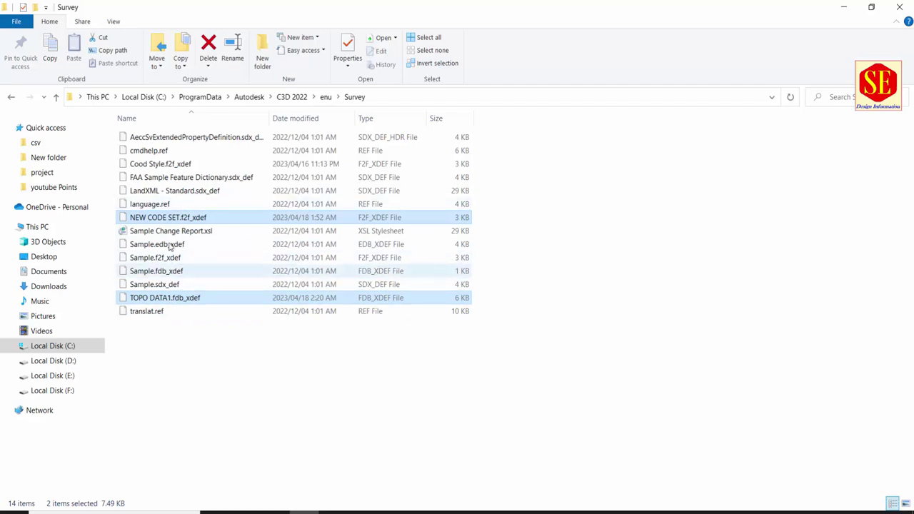
pyautogui.click(62, 341)
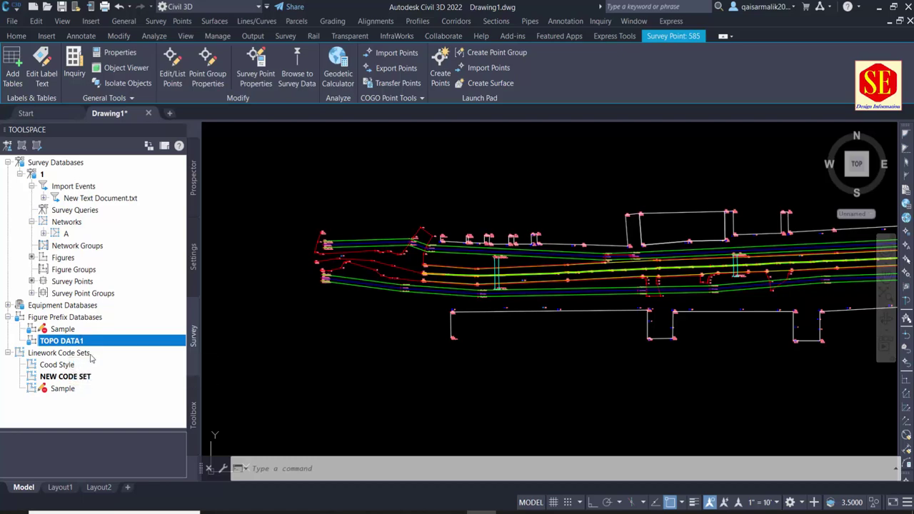
pyautogui.scroll(-3, 397, 364)
pyautogui.scroll(-2, 615, 302)
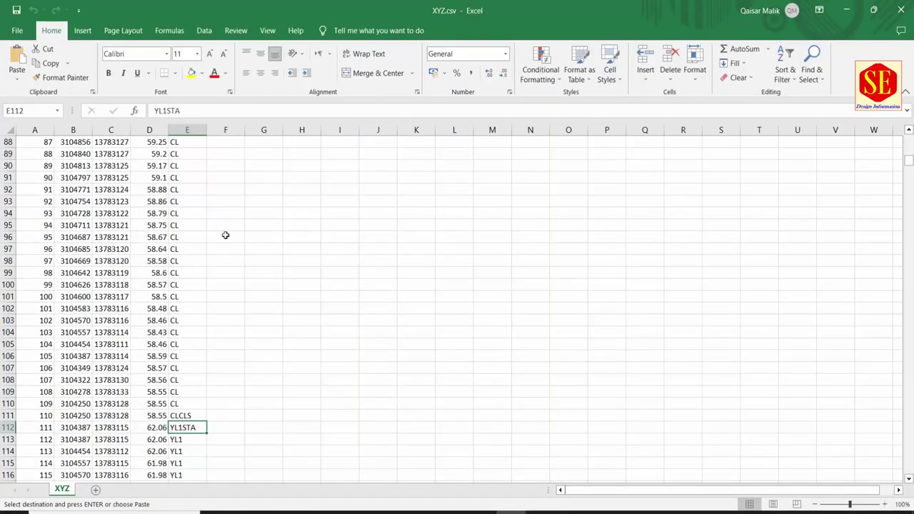
# Step: Remove the imported survey points and figures from Drawing1 via Import Events, confirming Yes
pyautogui.click(846, 10)
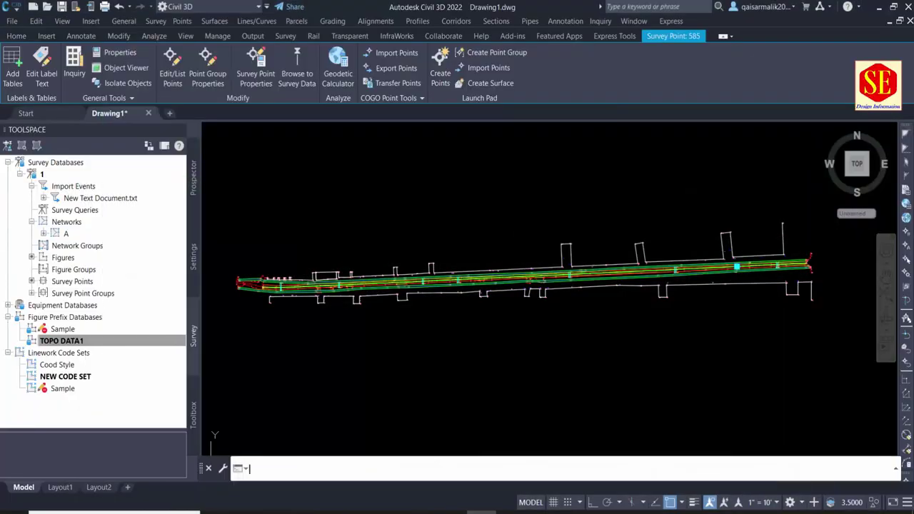
pyautogui.scroll(3, 388, 285)
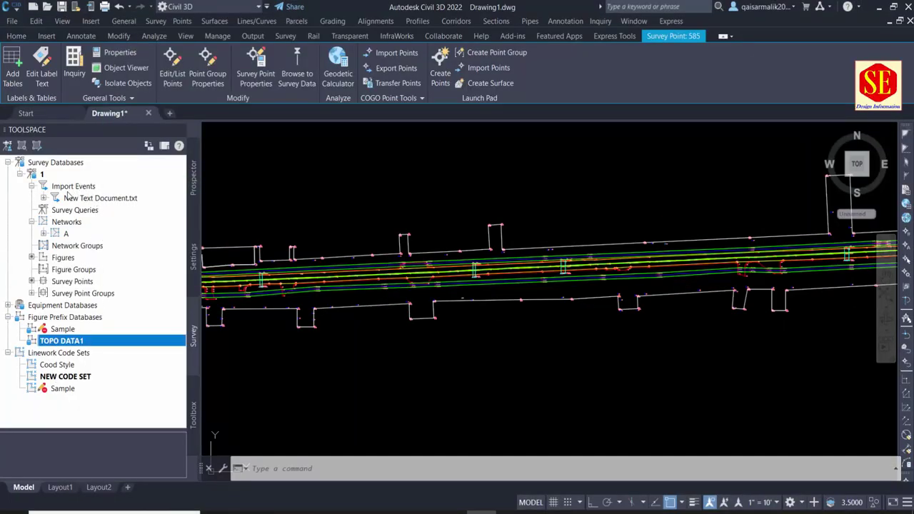
pyautogui.click(74, 188)
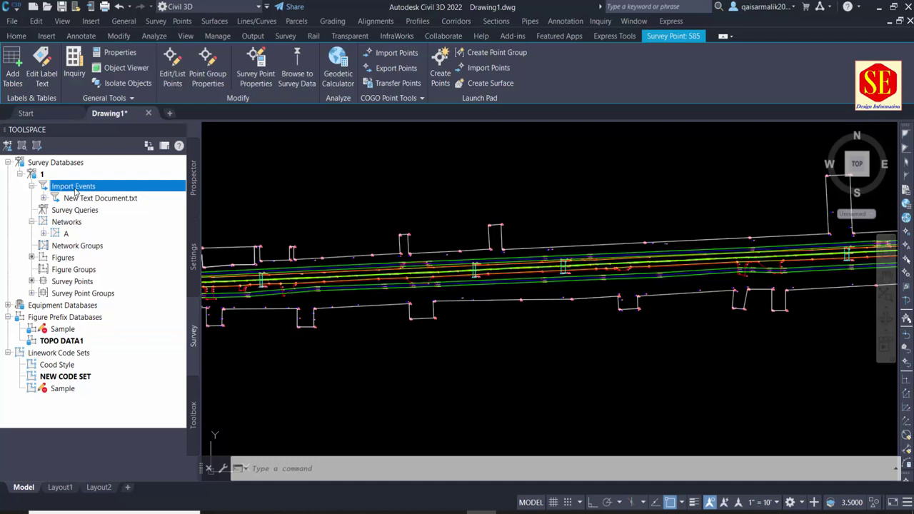
pyautogui.rightClick(75, 190)
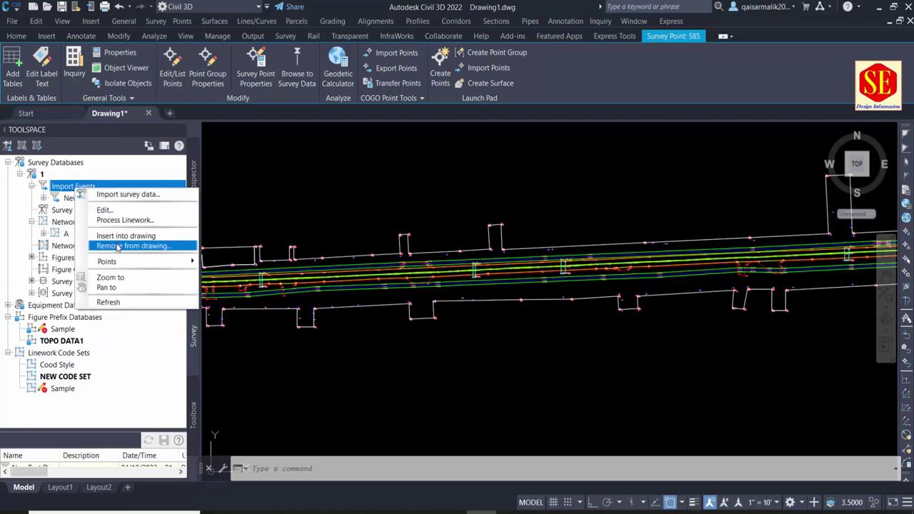
pyautogui.click(118, 247)
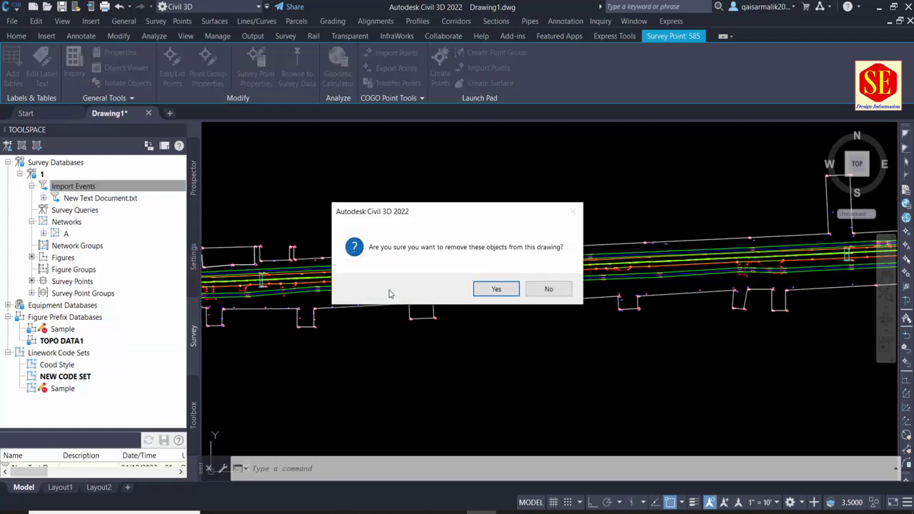
pyautogui.click(491, 289)
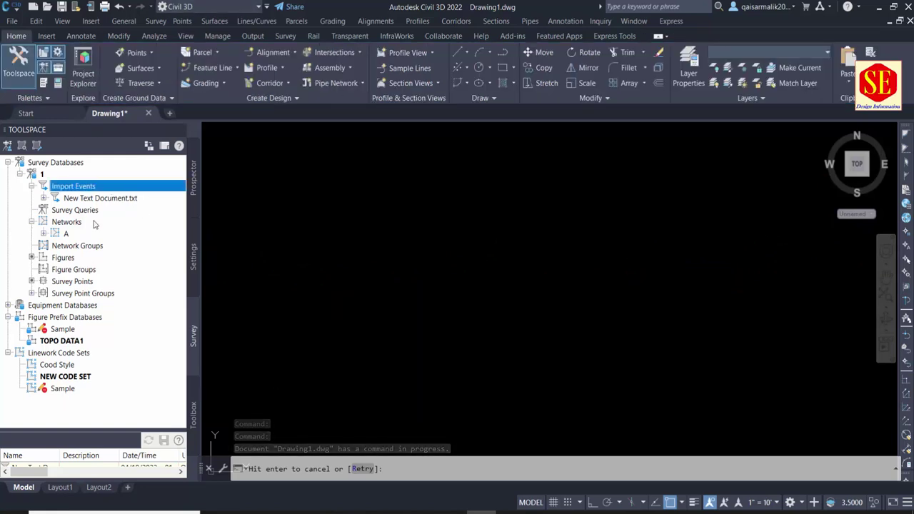
# Step: Launch the Import Survey Data wizard from the Import Events menu
pyautogui.rightClick(99, 189)
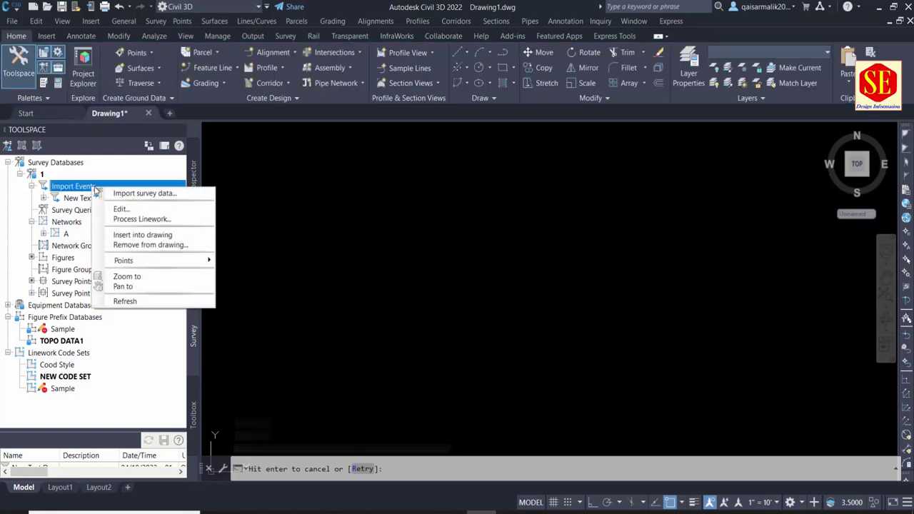
pyautogui.click(137, 194)
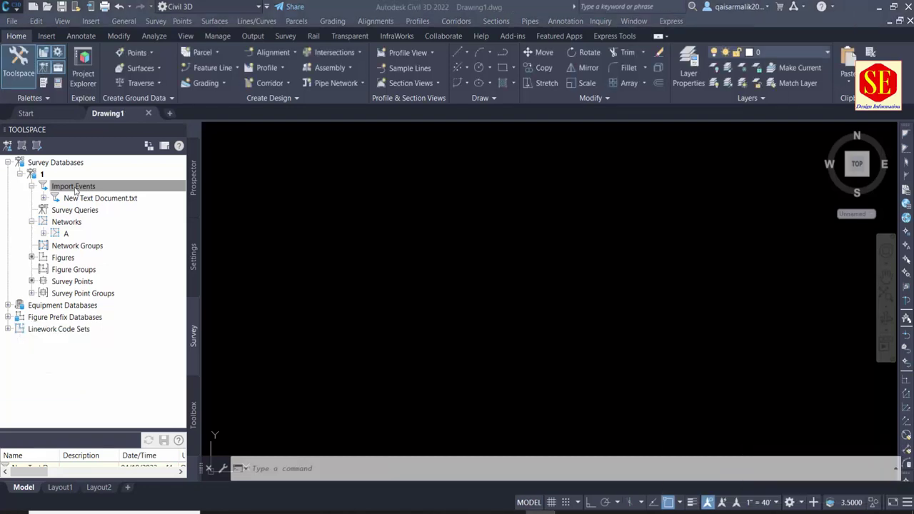
pyautogui.rightClick(74, 187)
pyautogui.click(100, 194)
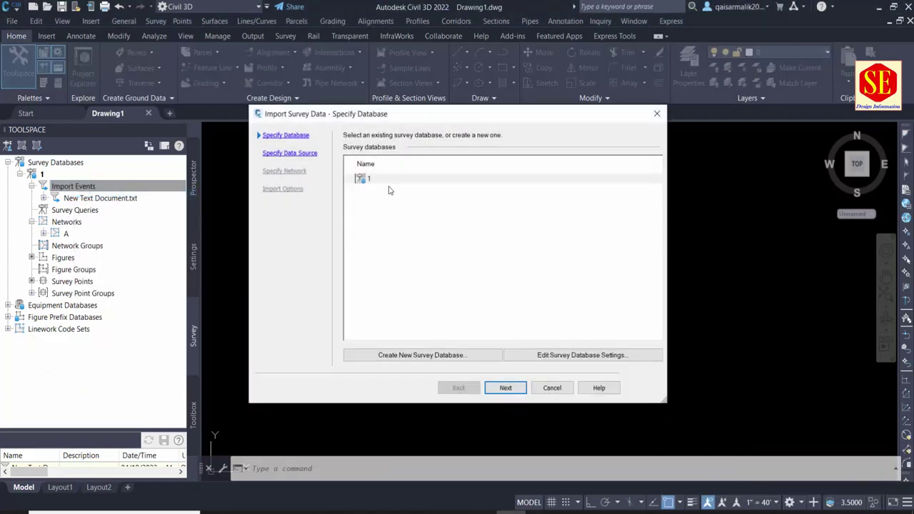
# Step: Add New Text Document.txt for re-import with the PENZD (comma delimited) format
pyautogui.click(500, 388)
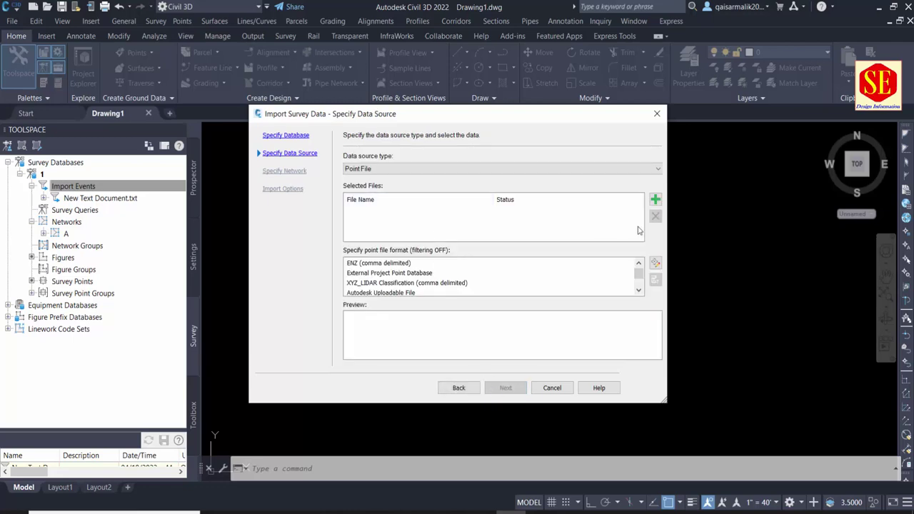
pyautogui.click(655, 199)
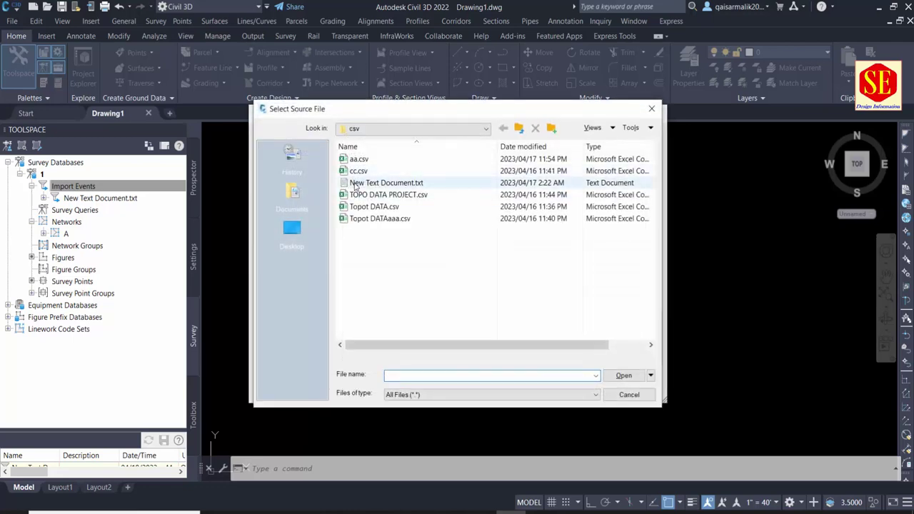
pyautogui.click(417, 255)
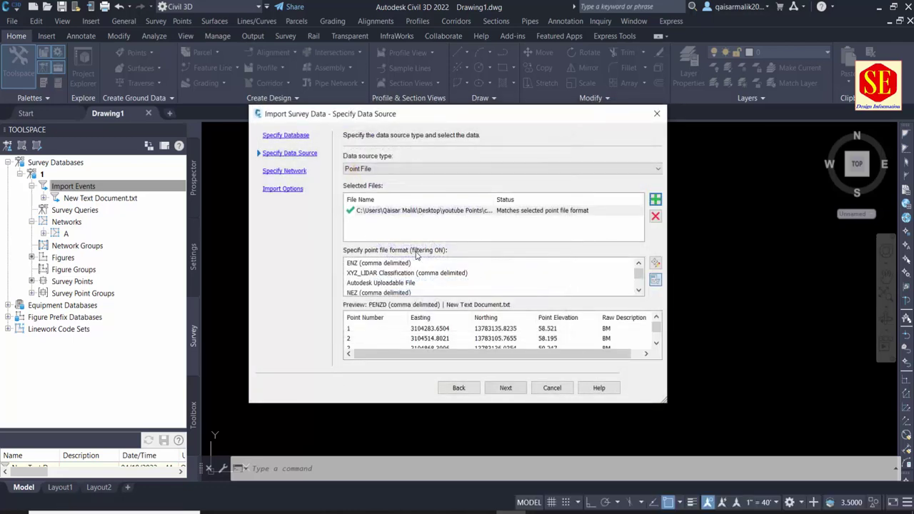
pyautogui.click(371, 274)
pyautogui.scroll(-2, 368, 285)
pyautogui.scroll(-2, 368, 287)
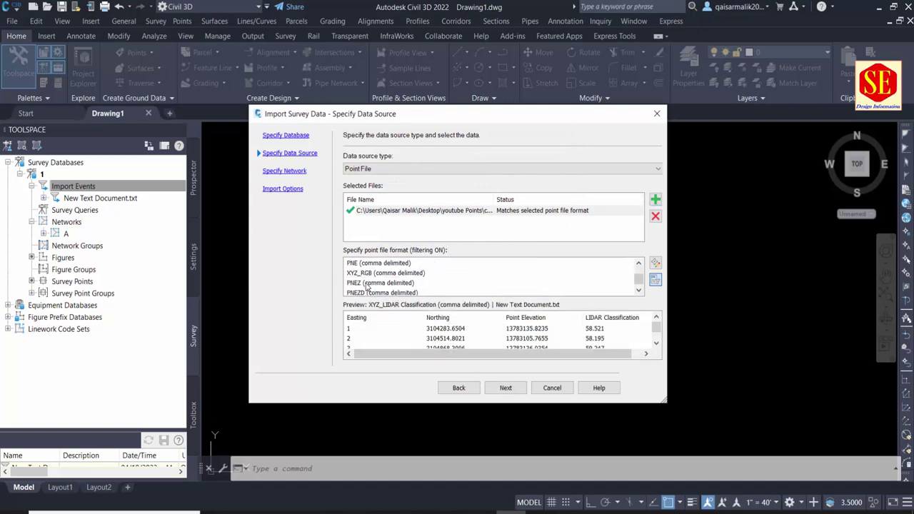
pyautogui.click(361, 284)
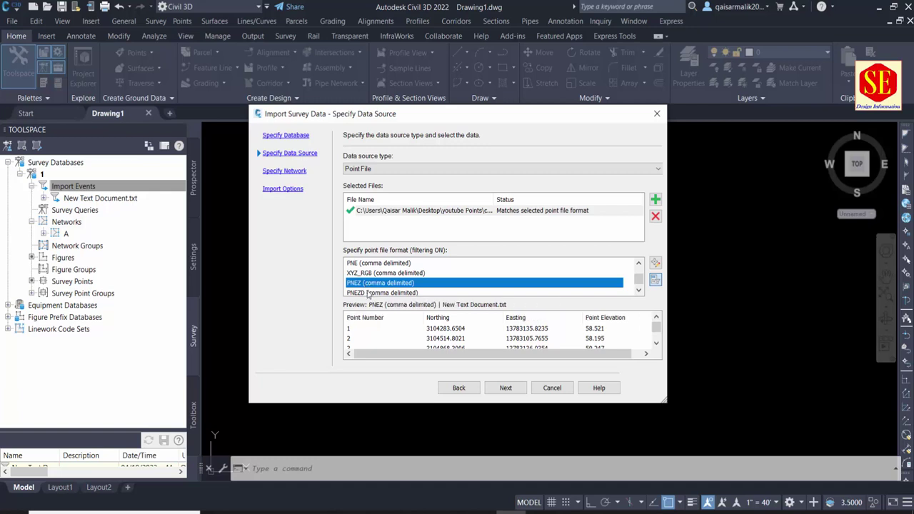
pyautogui.scroll(1, 368, 285)
pyautogui.scroll(1, 367, 285)
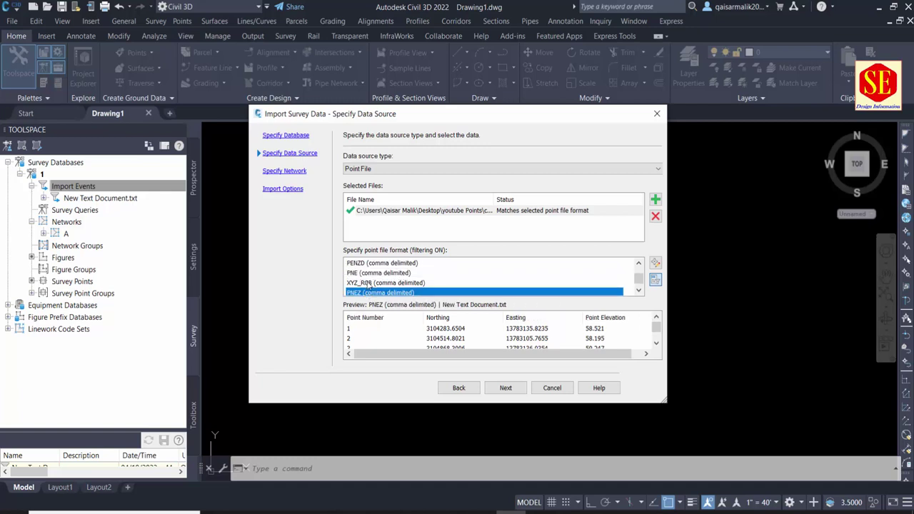
pyautogui.scroll(1, 368, 286)
pyautogui.click(366, 283)
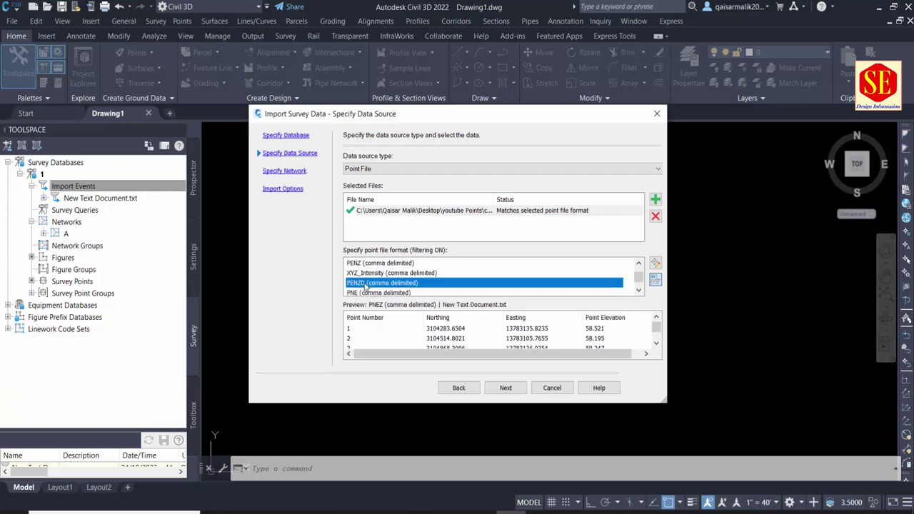
# Step: Target survey network A and finish the import wizard
pyautogui.click(499, 388)
pyautogui.click(369, 187)
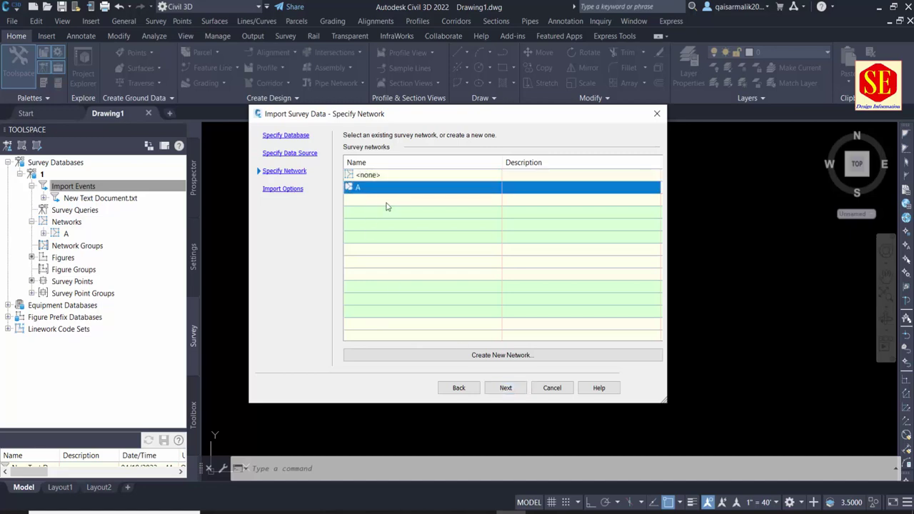
pyautogui.click(506, 392)
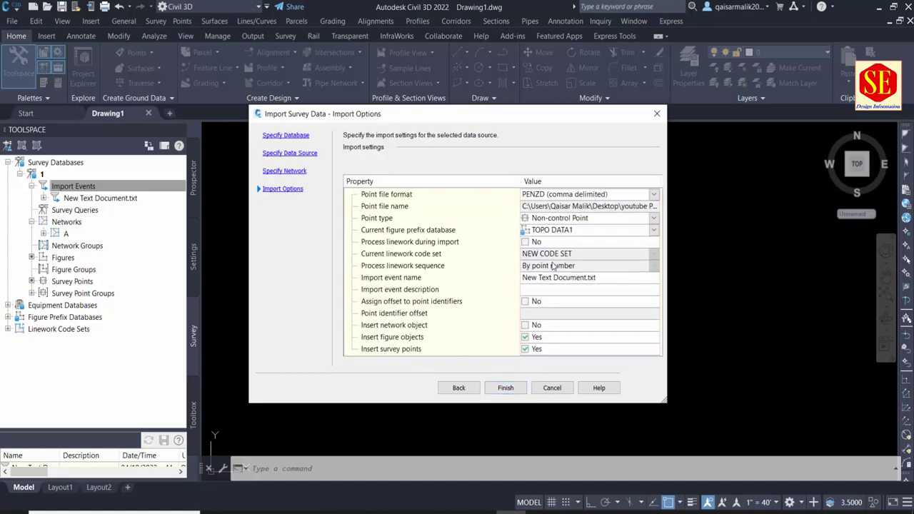
pyautogui.click(505, 387)
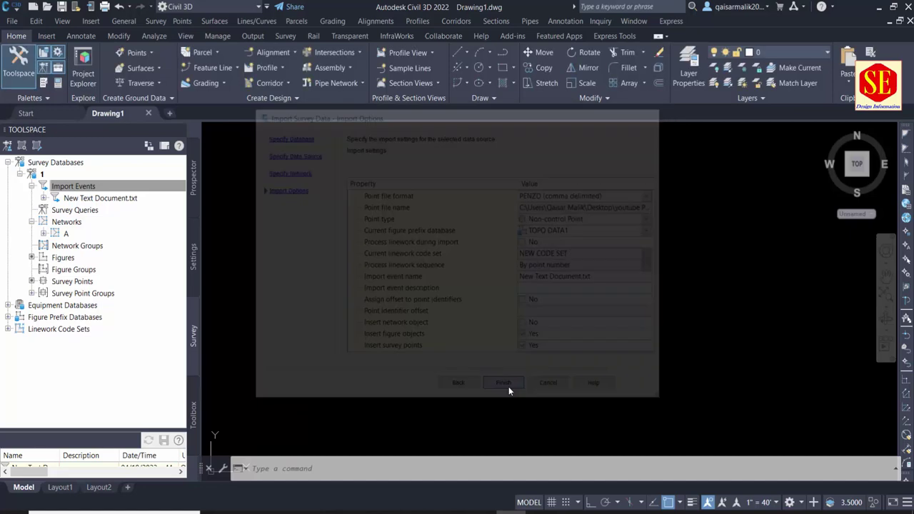
# Step: Confirm the re-import and process linework with TOPO DATA1 and NEW CODE SET
pyautogui.click(477, 352)
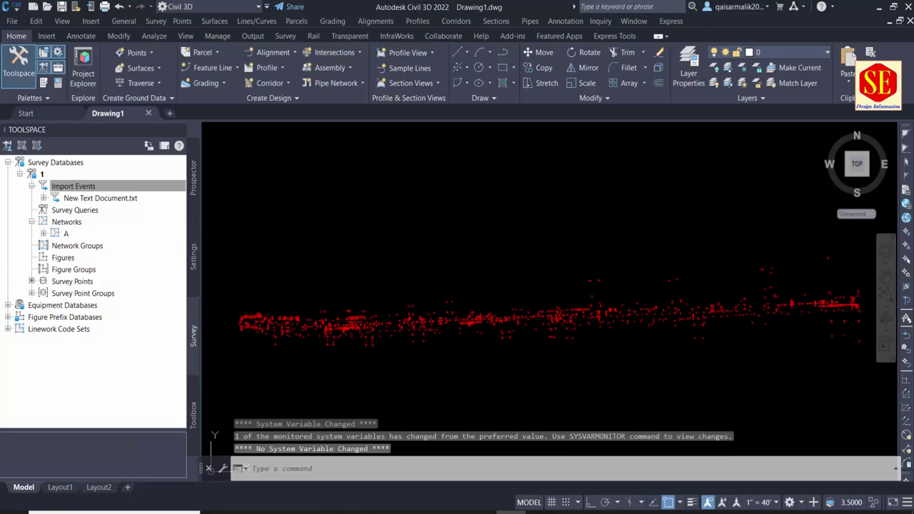
pyautogui.rightClick(85, 189)
pyautogui.click(130, 218)
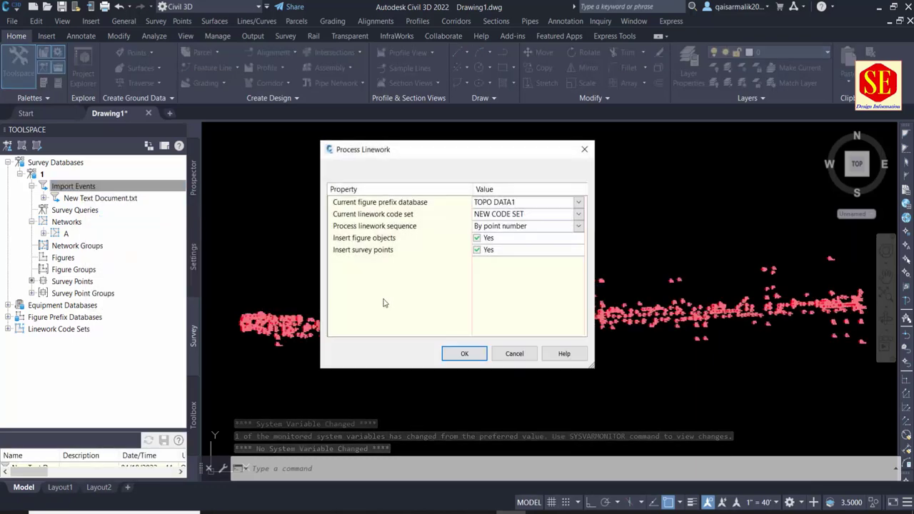
pyautogui.click(466, 353)
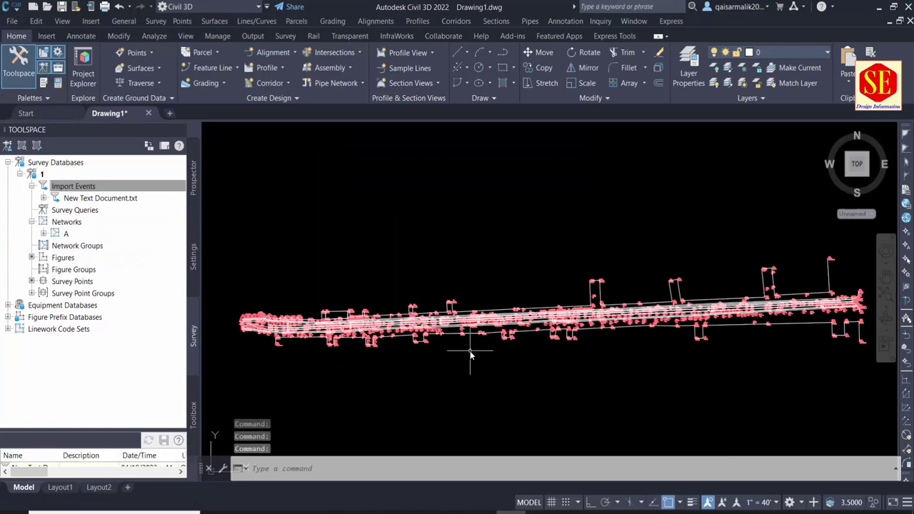